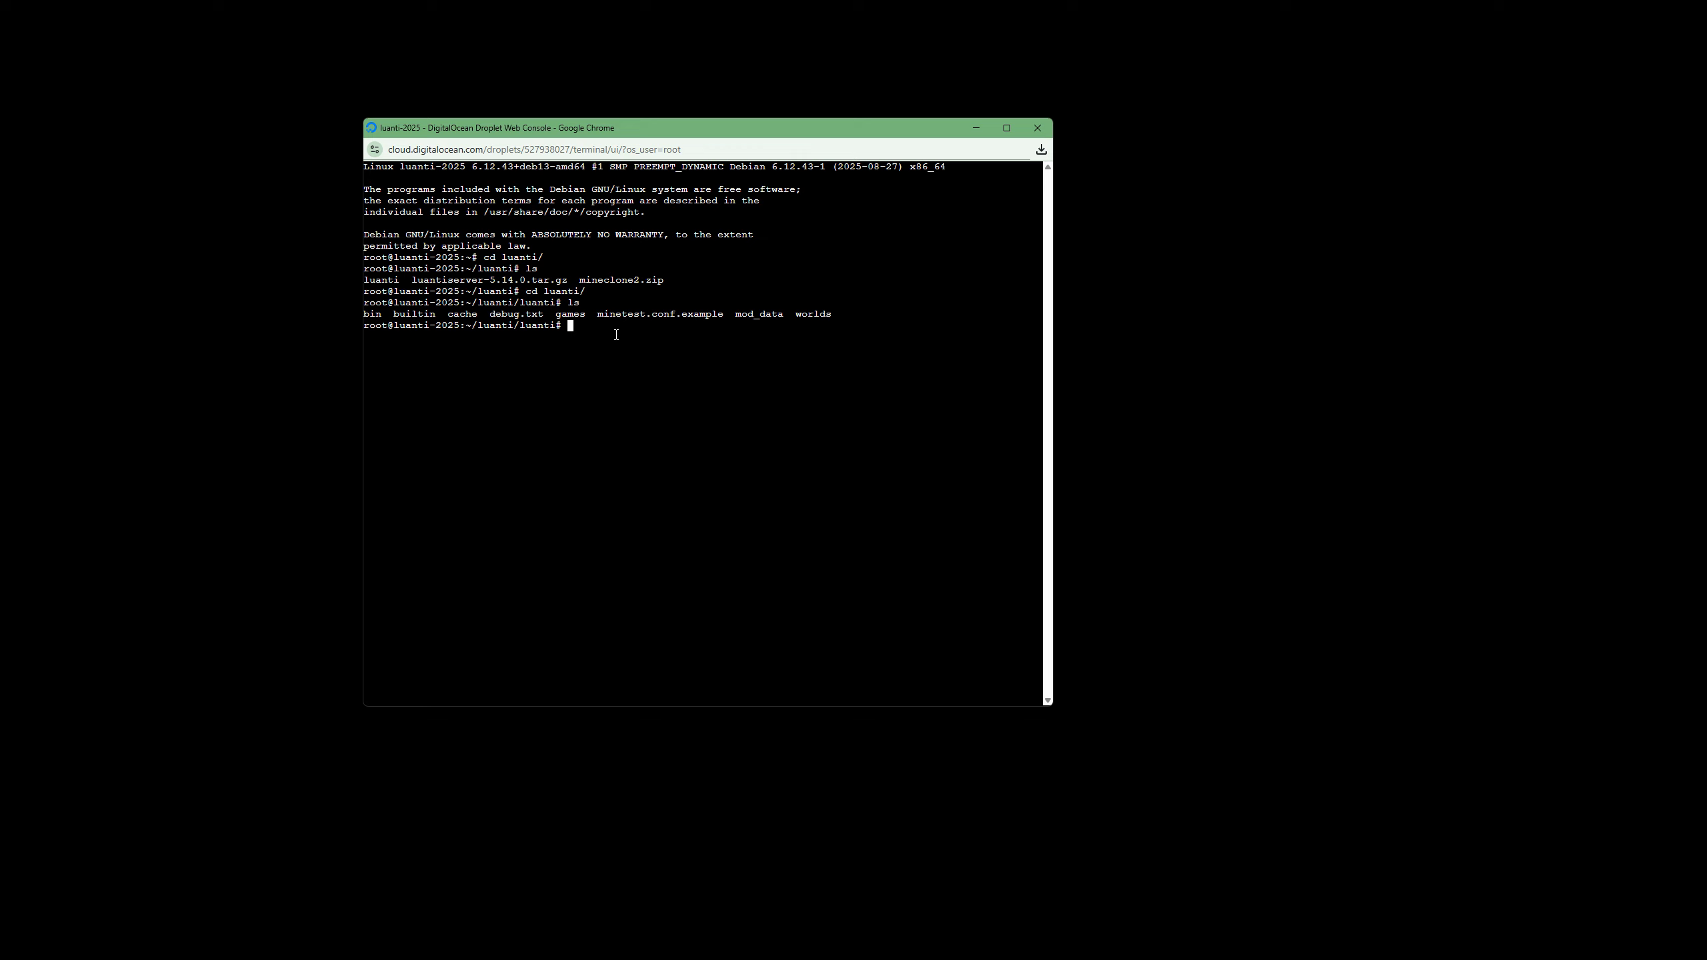
Enter the Luanti launch command from the bin folder with the options --world MyWorld --game MyGame.
type("./bin/lu")
key("Tab")
type("--world MyWorld --game MyGame")
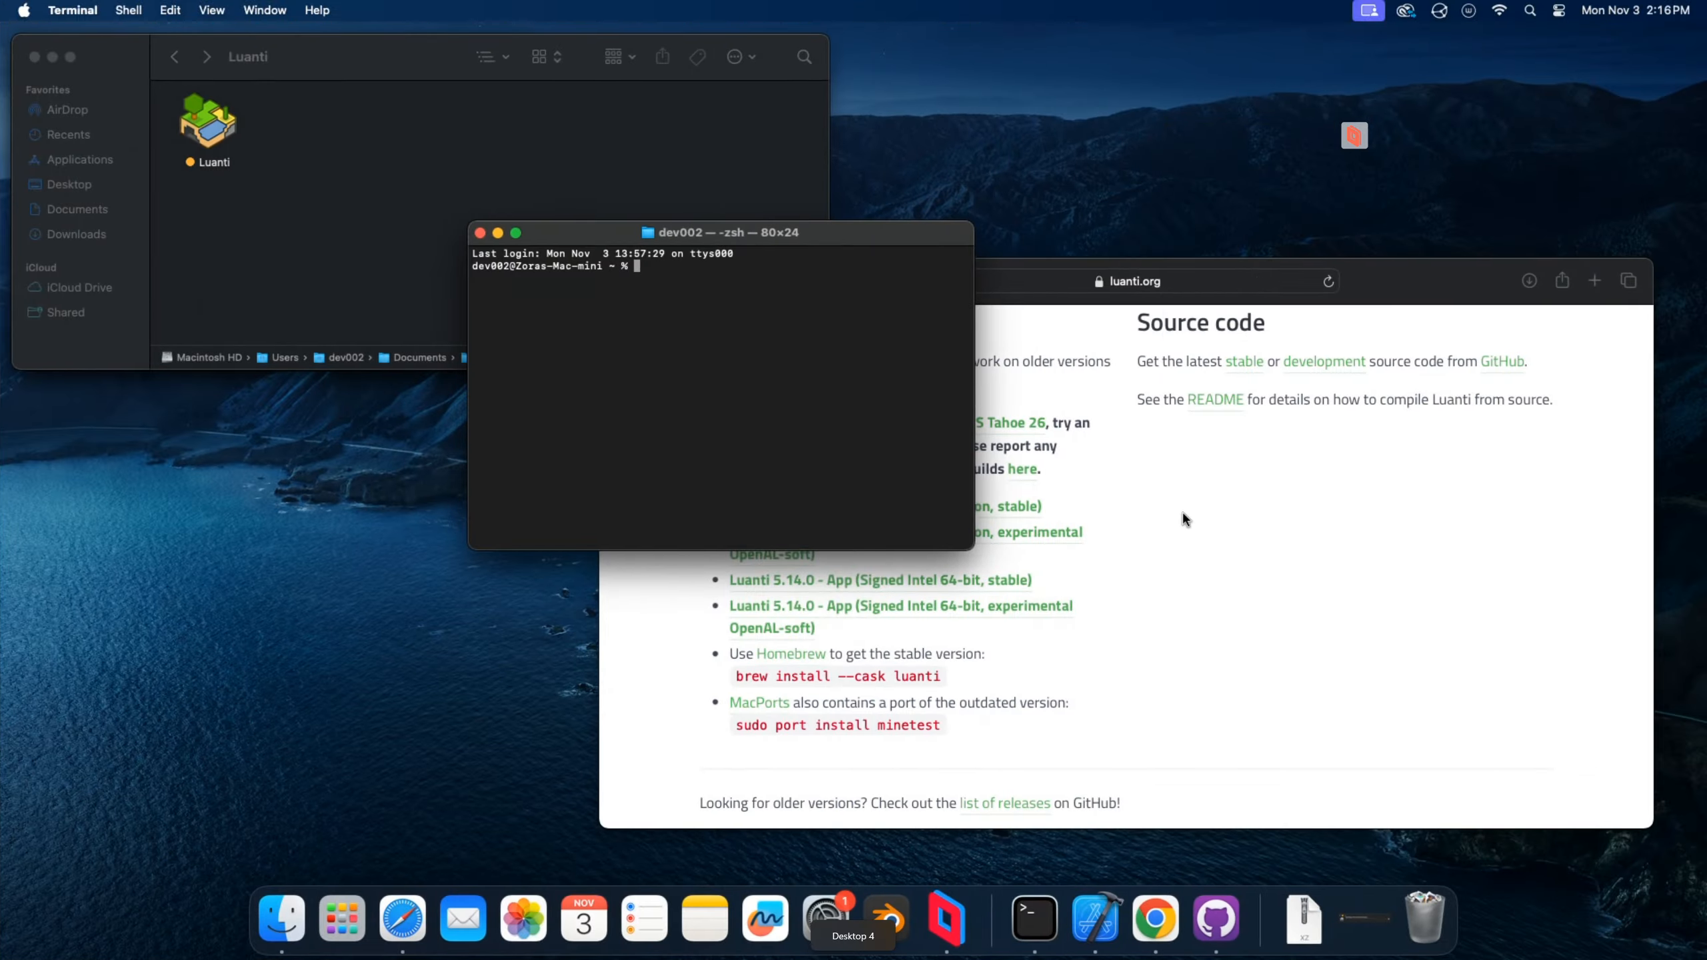
Switch to Safari and look over the macOS builds on the Luanti Downloads page.
left_click(1169, 510)
scroll(1145, 492, "up", 5)
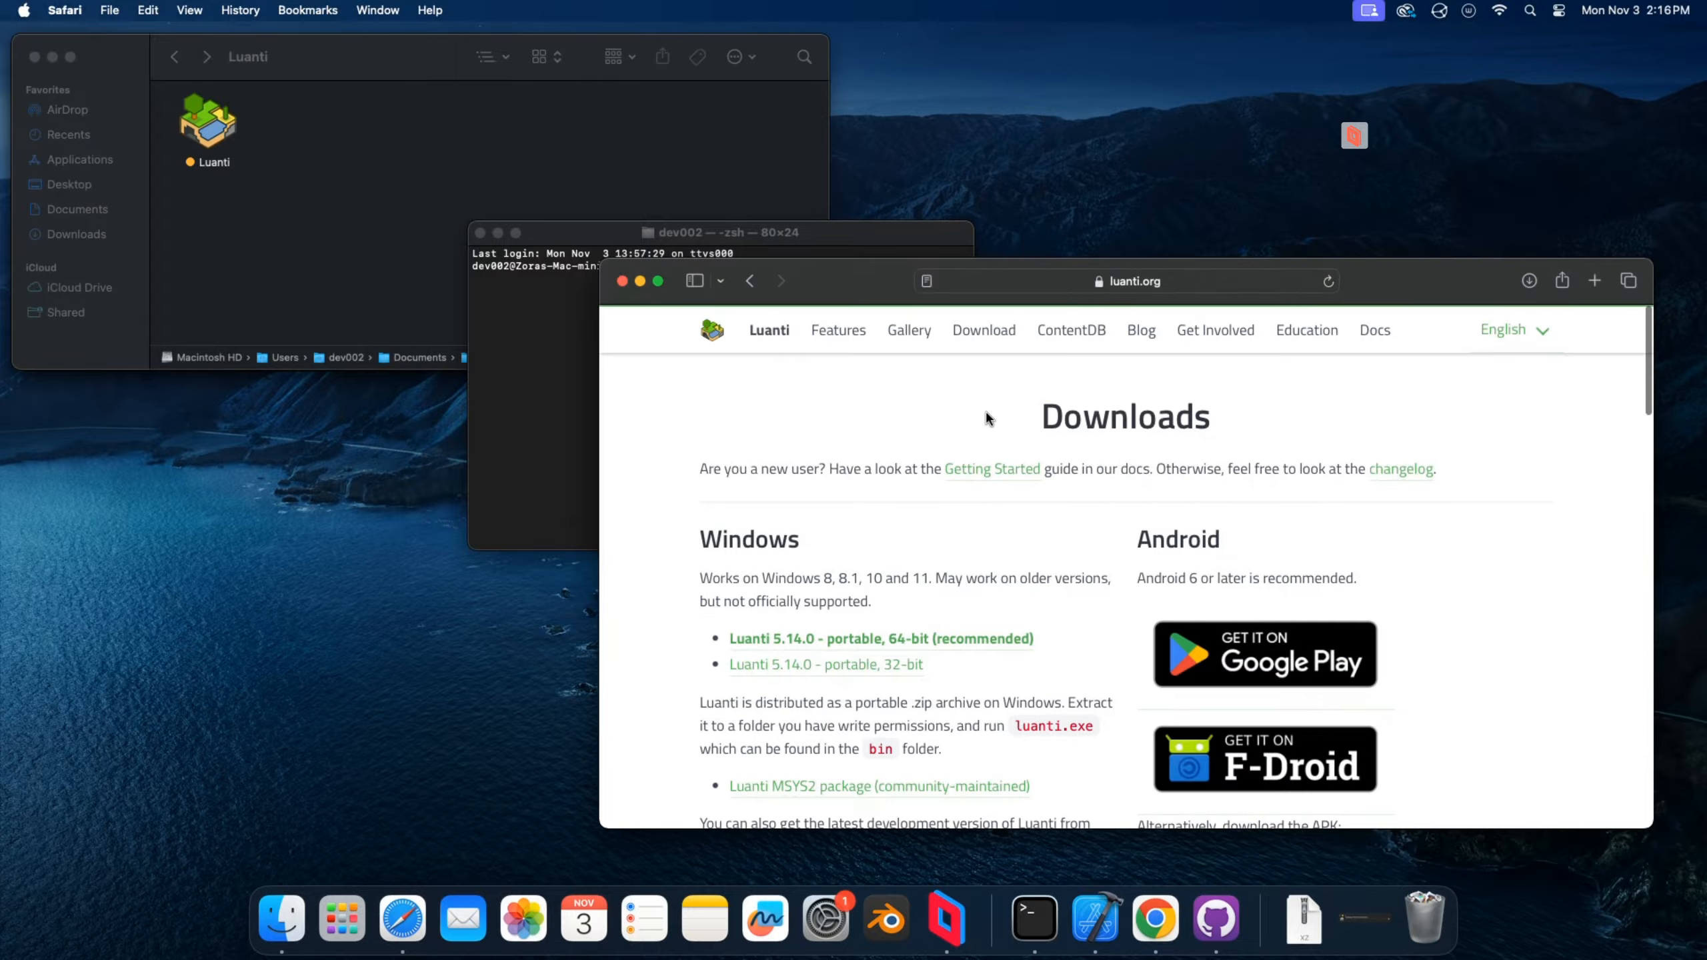
scroll(896, 495, "down", 15)
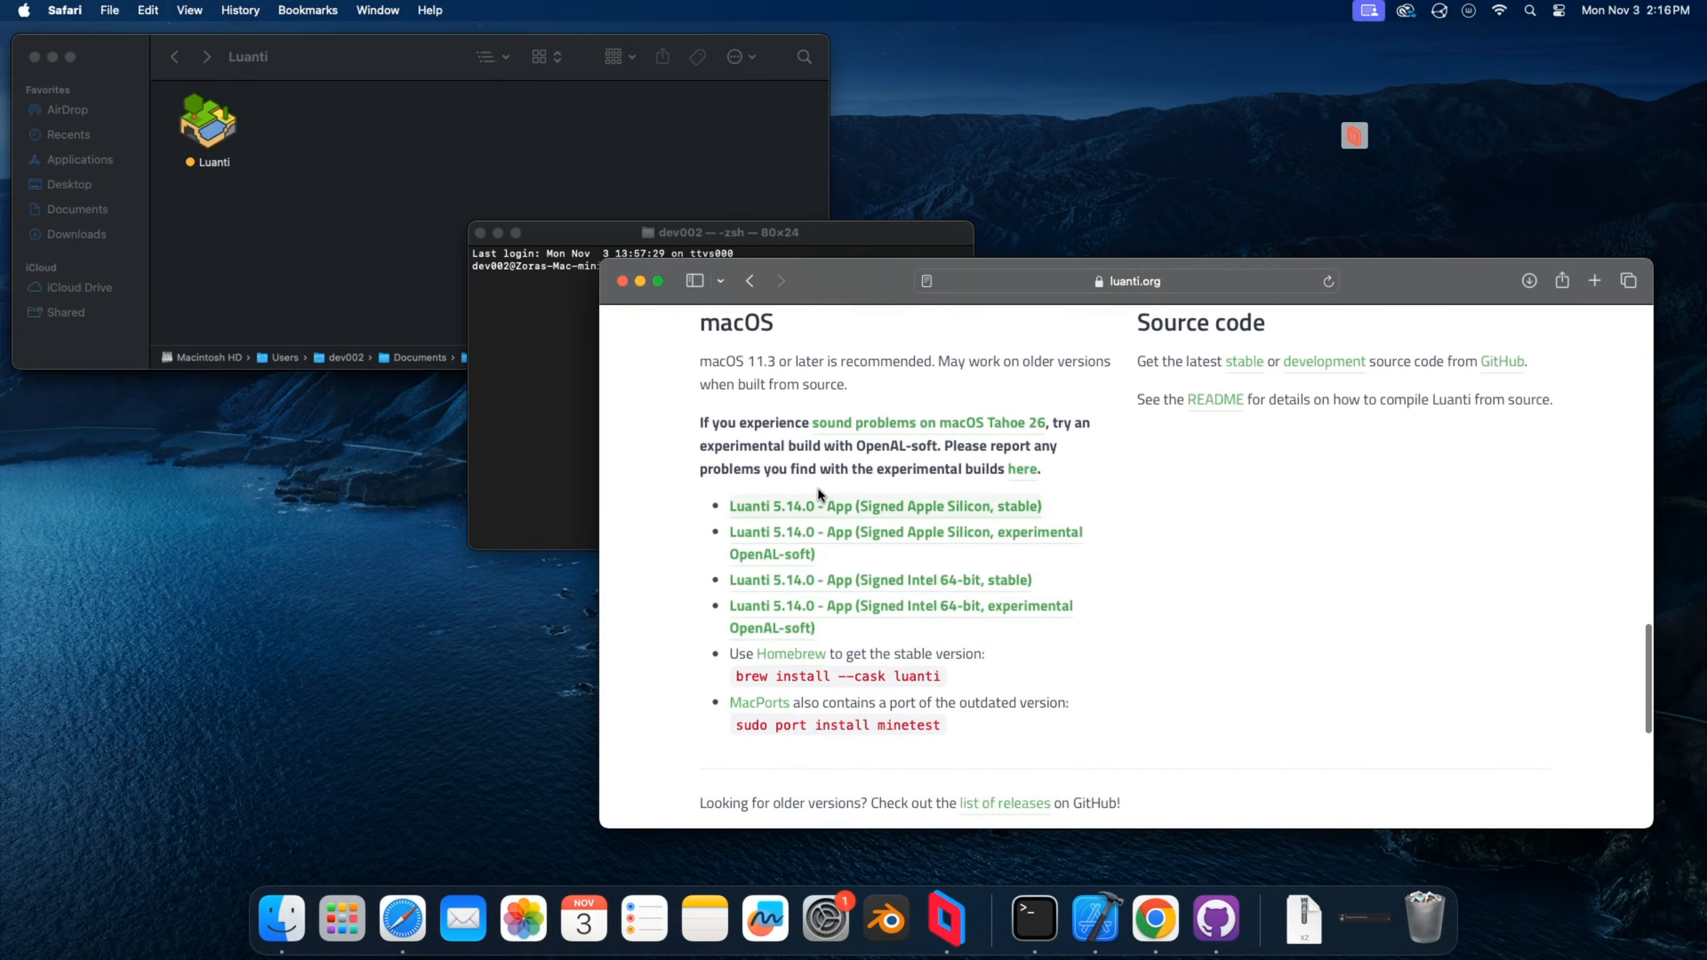
Launch the Luanti app from its Finder folder to view the main menu, and close it.
left_click(183, 138)
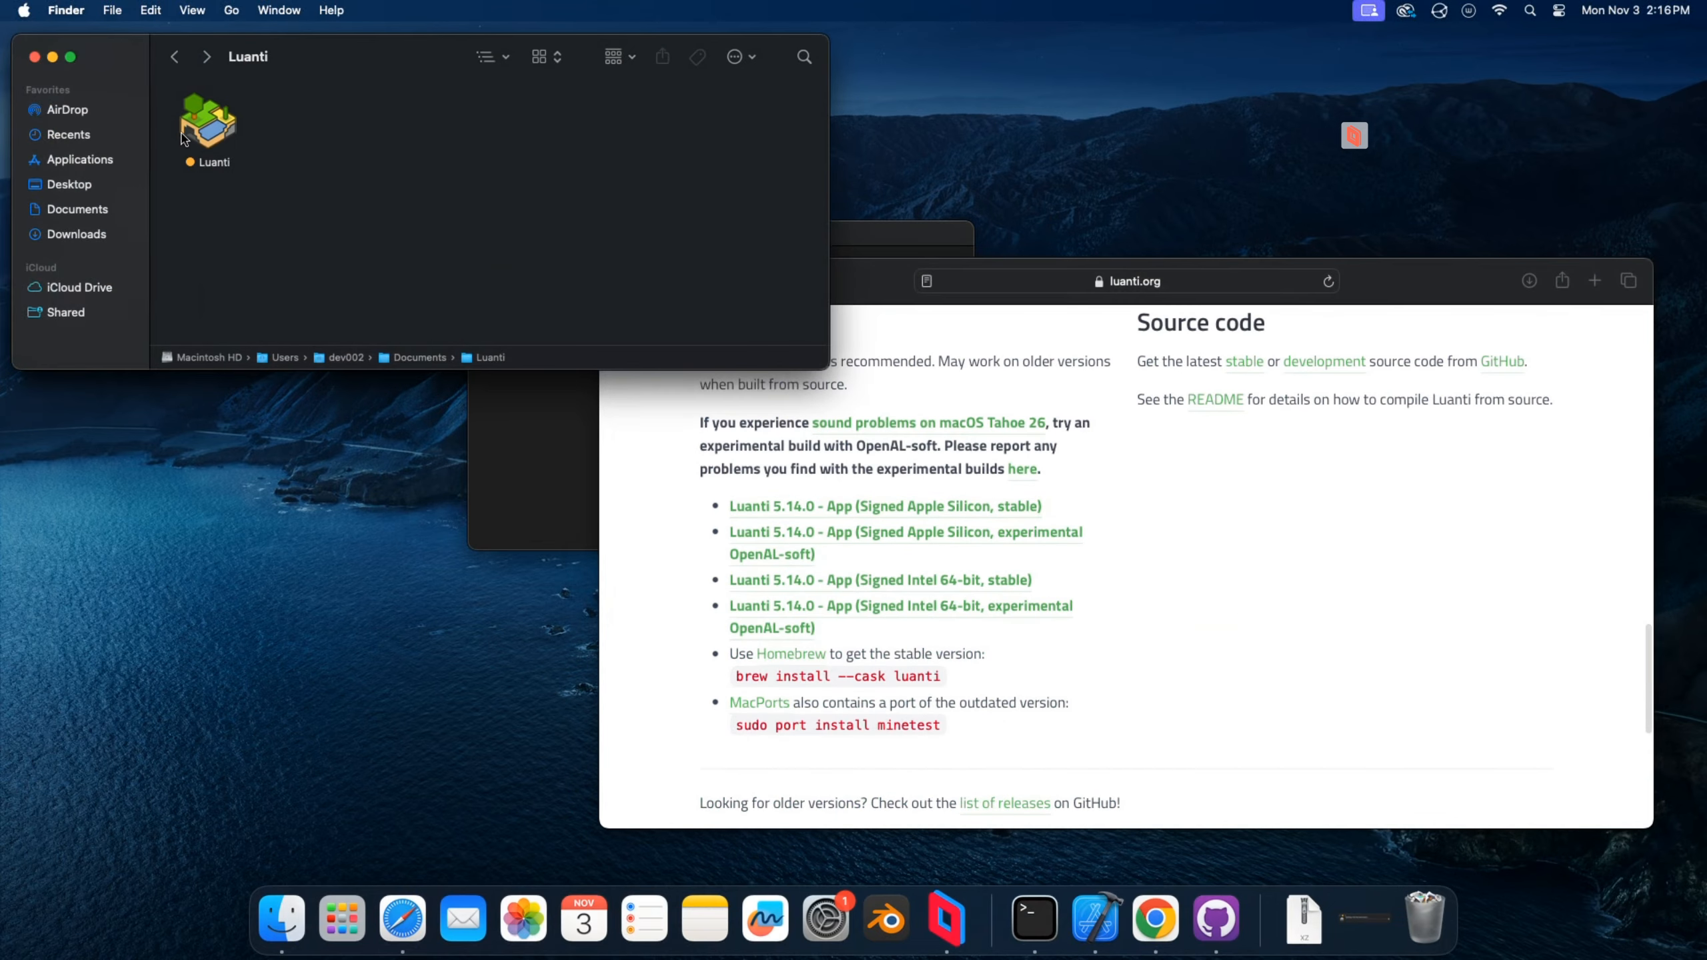
double_click(183, 138)
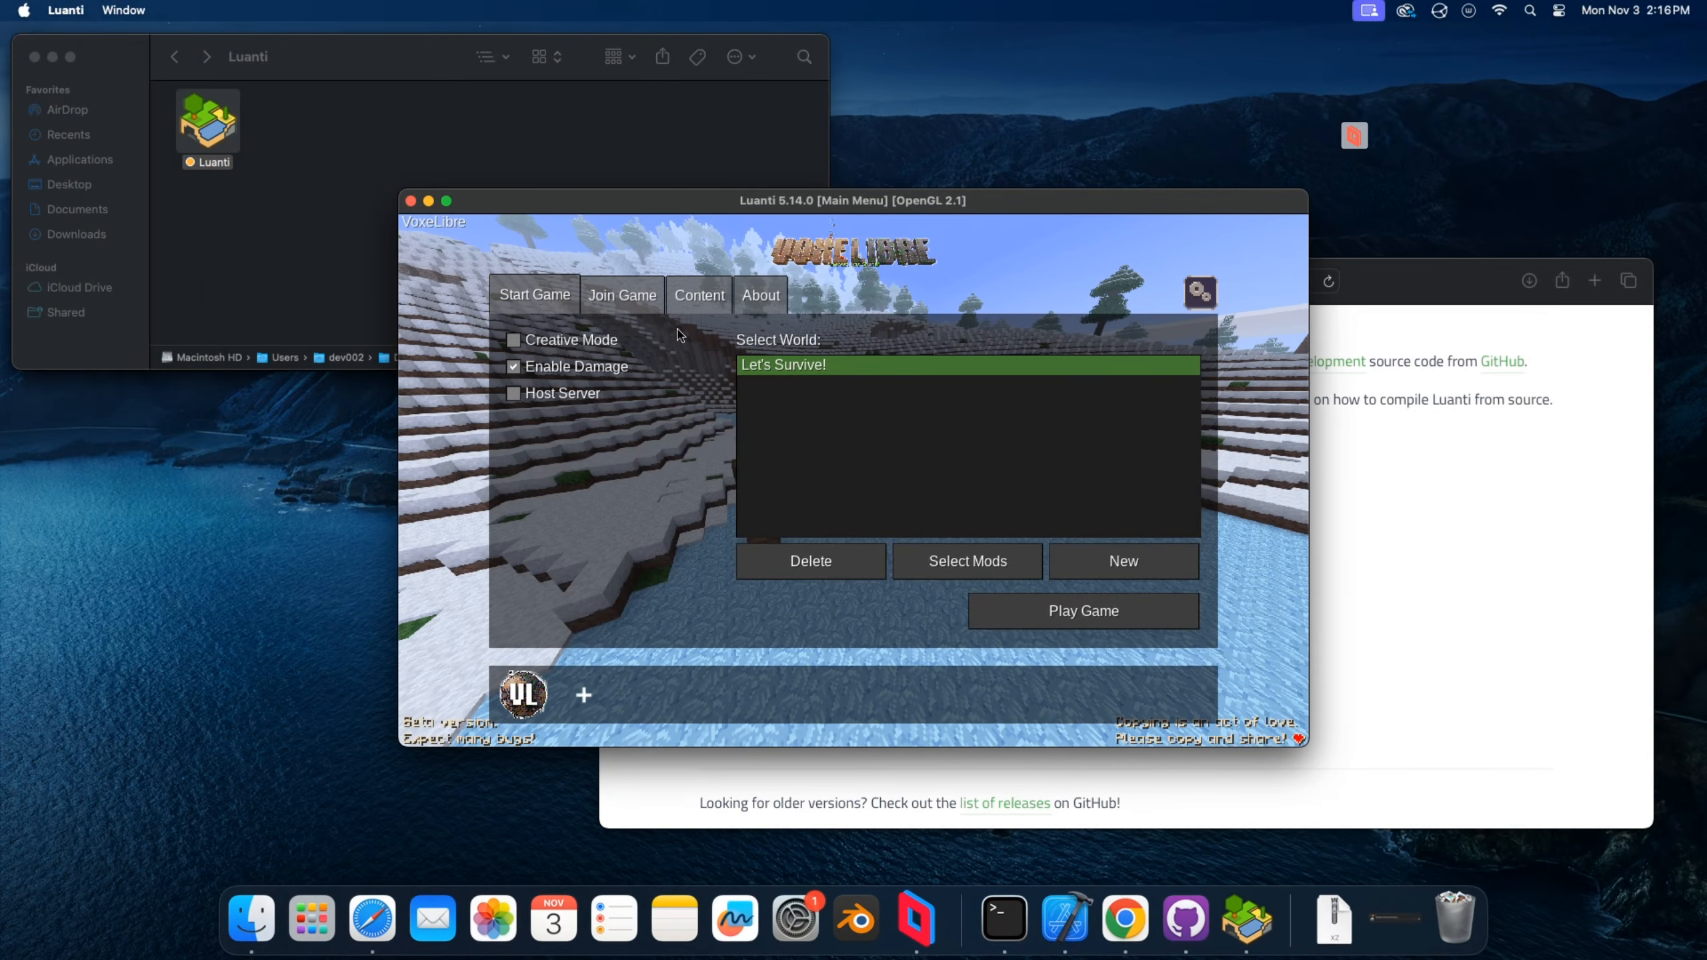
left_click(410, 201)
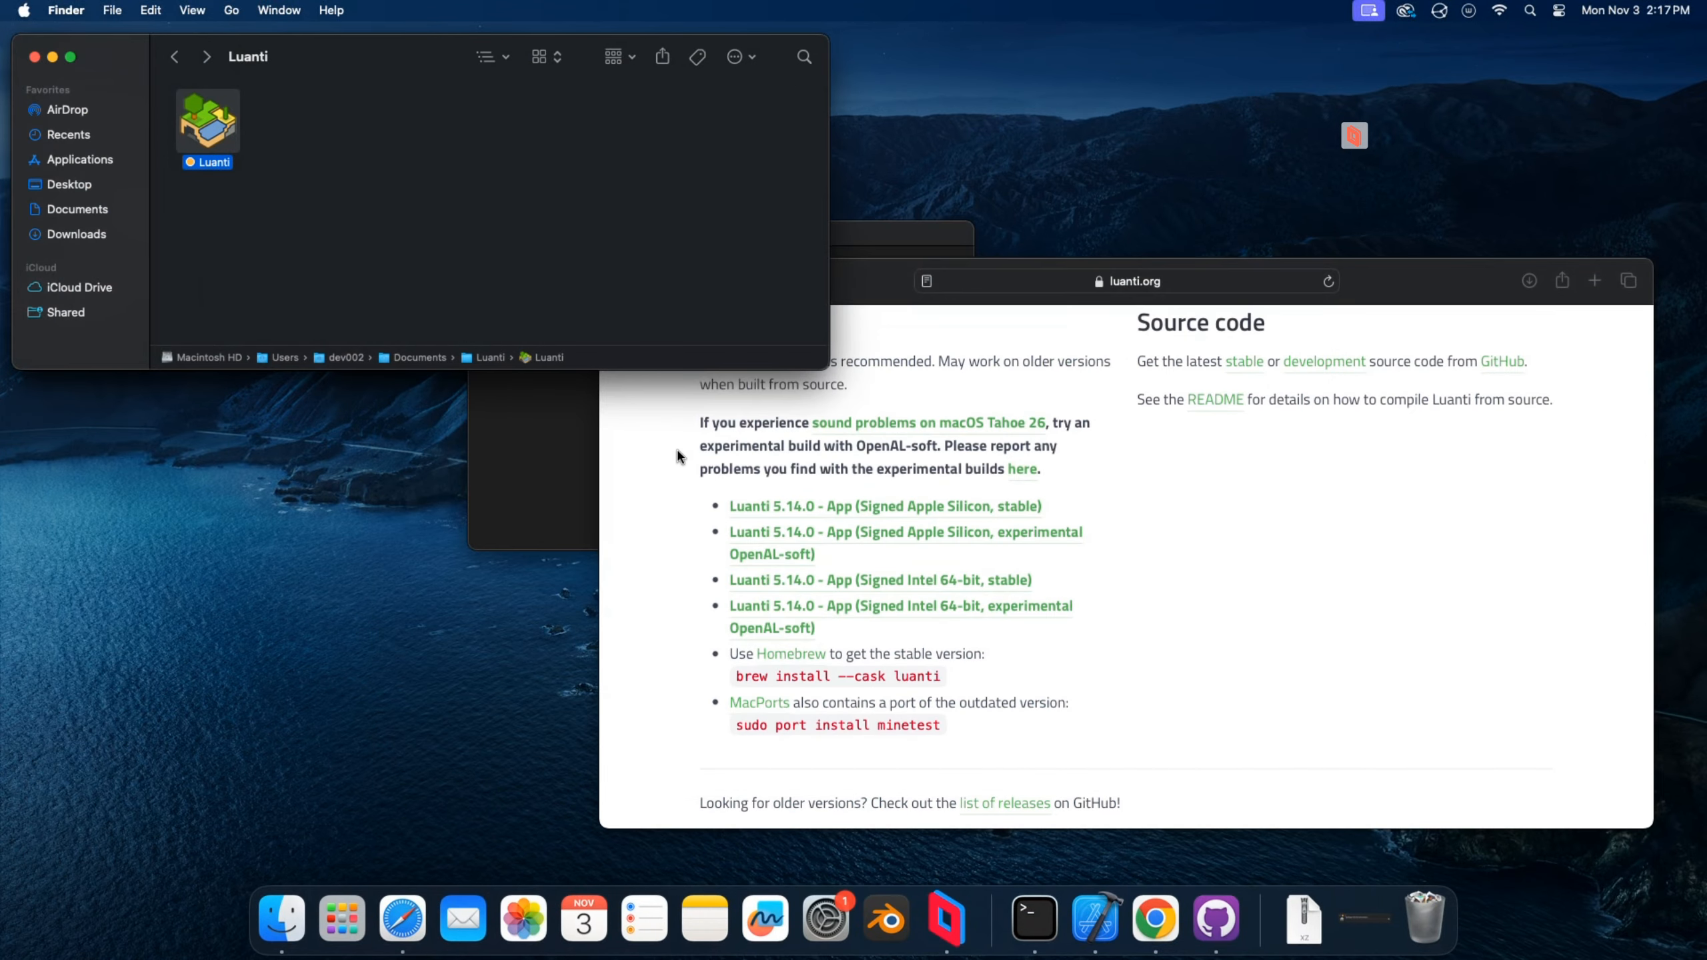
In Terminal, change to the Documents/Luanti directory and list its contents.
left_click_drag(875, 234, 768, 222)
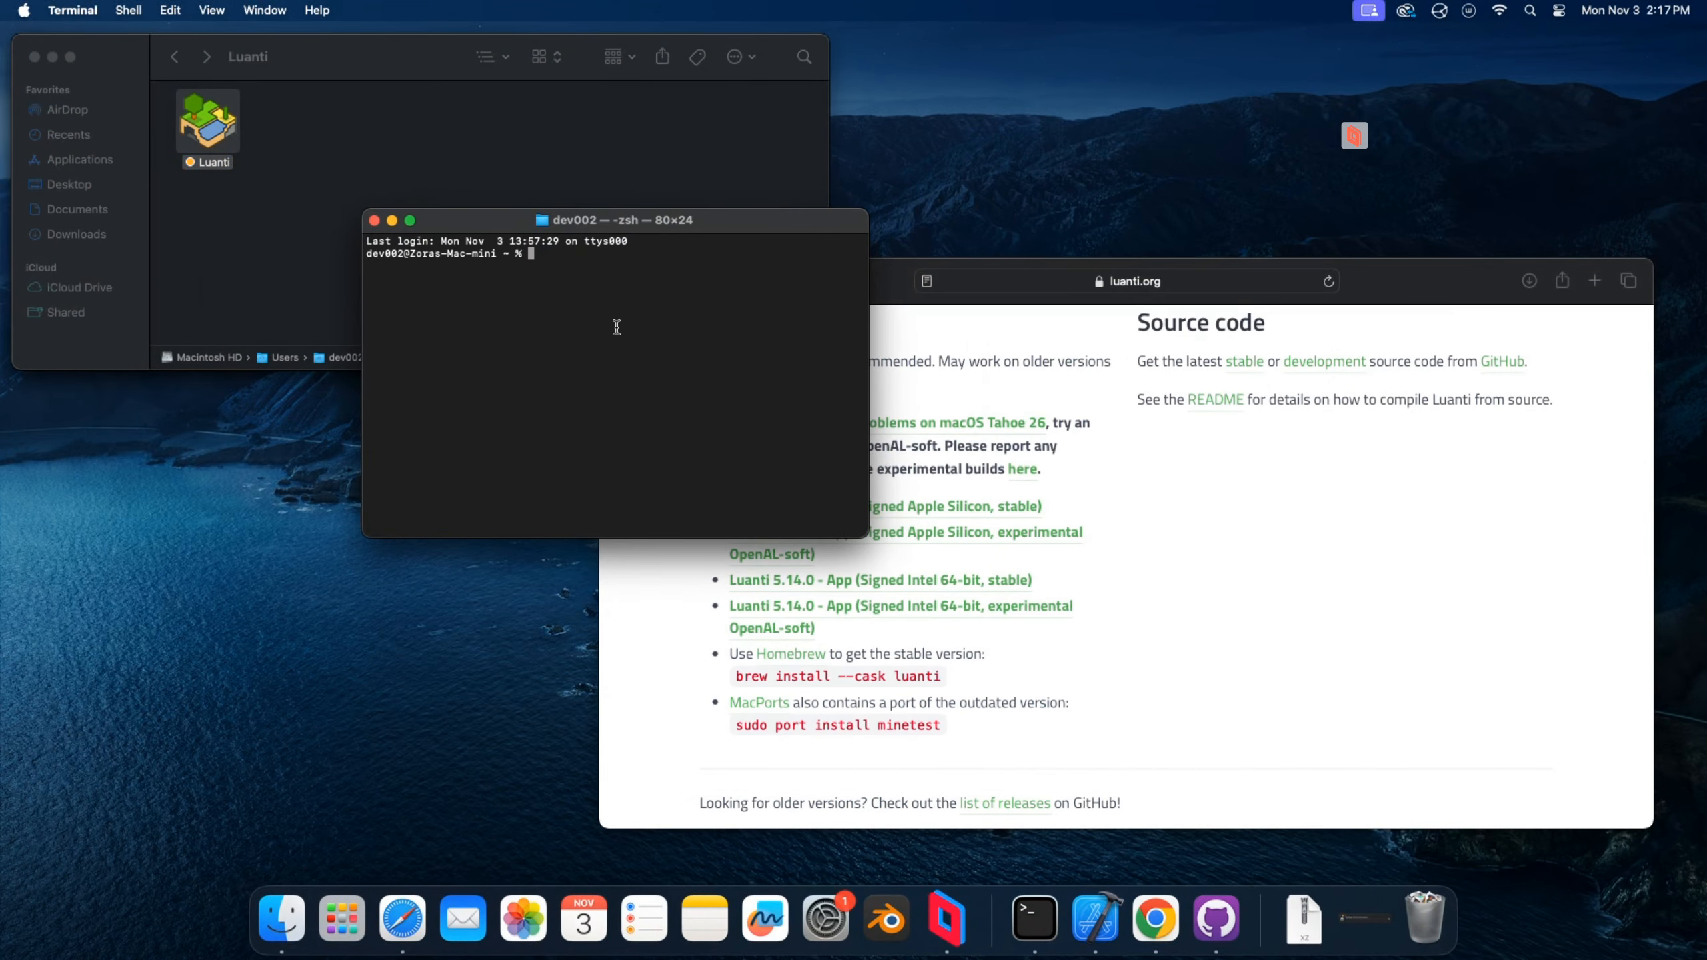
type("cd Do")
key("Tab")
type("cu")
key("Tab")
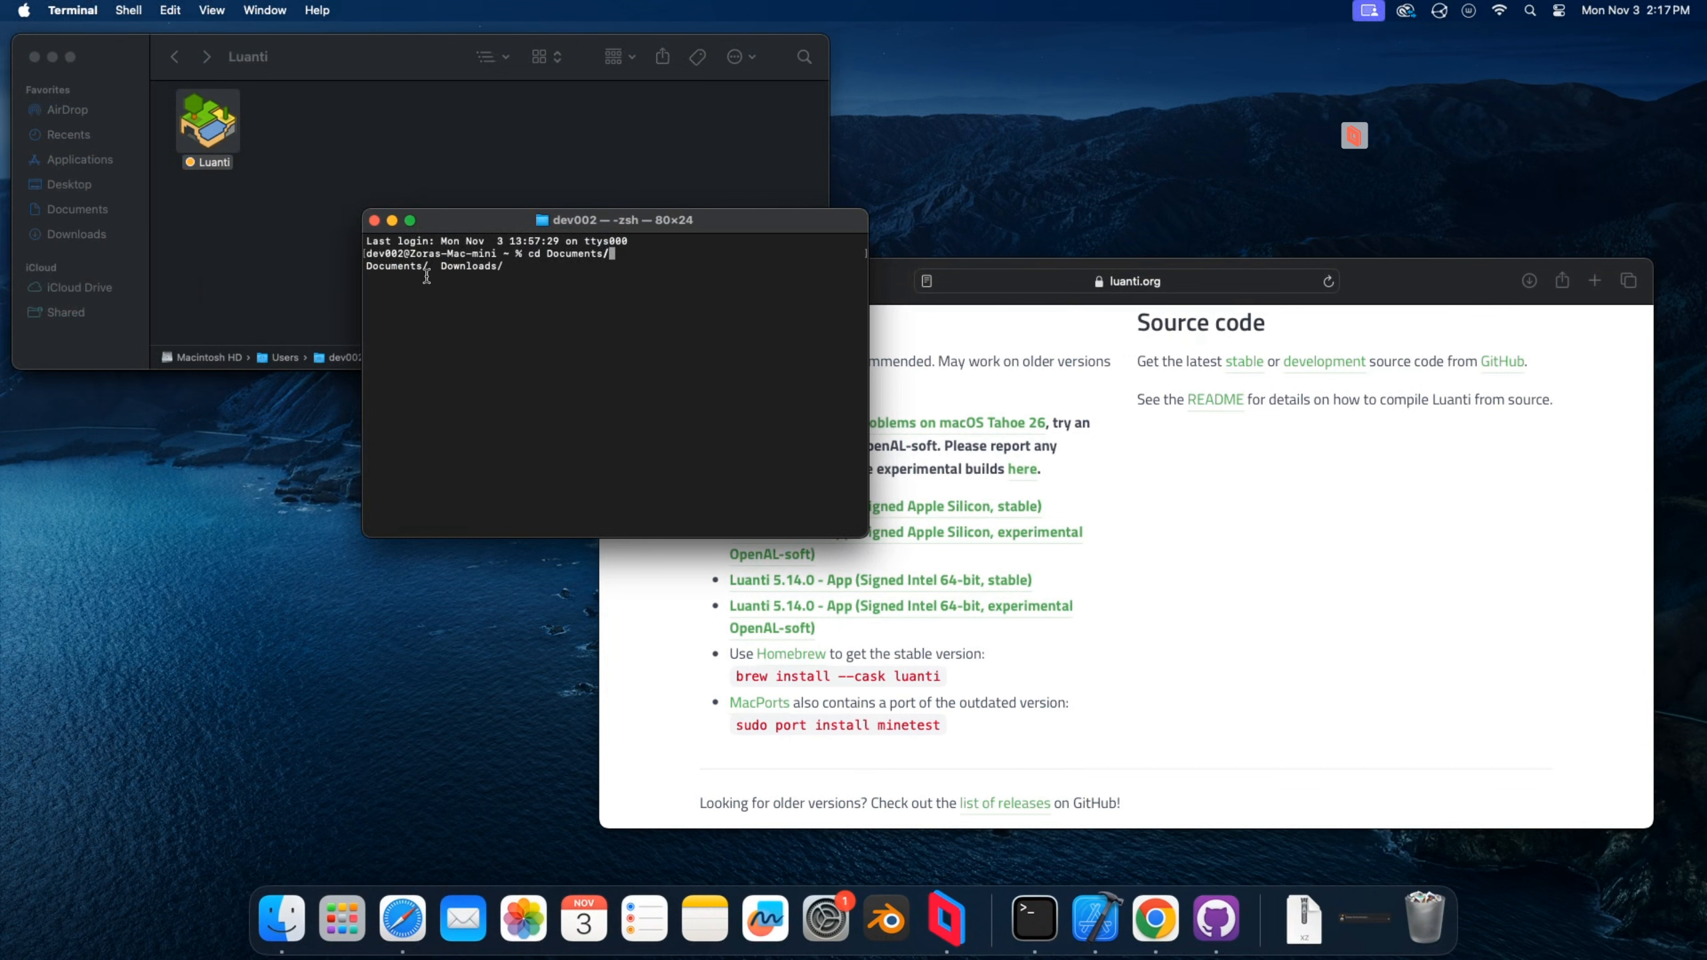
type("L")
key("Tab")
key("Return")
type("ls")
key("Return")
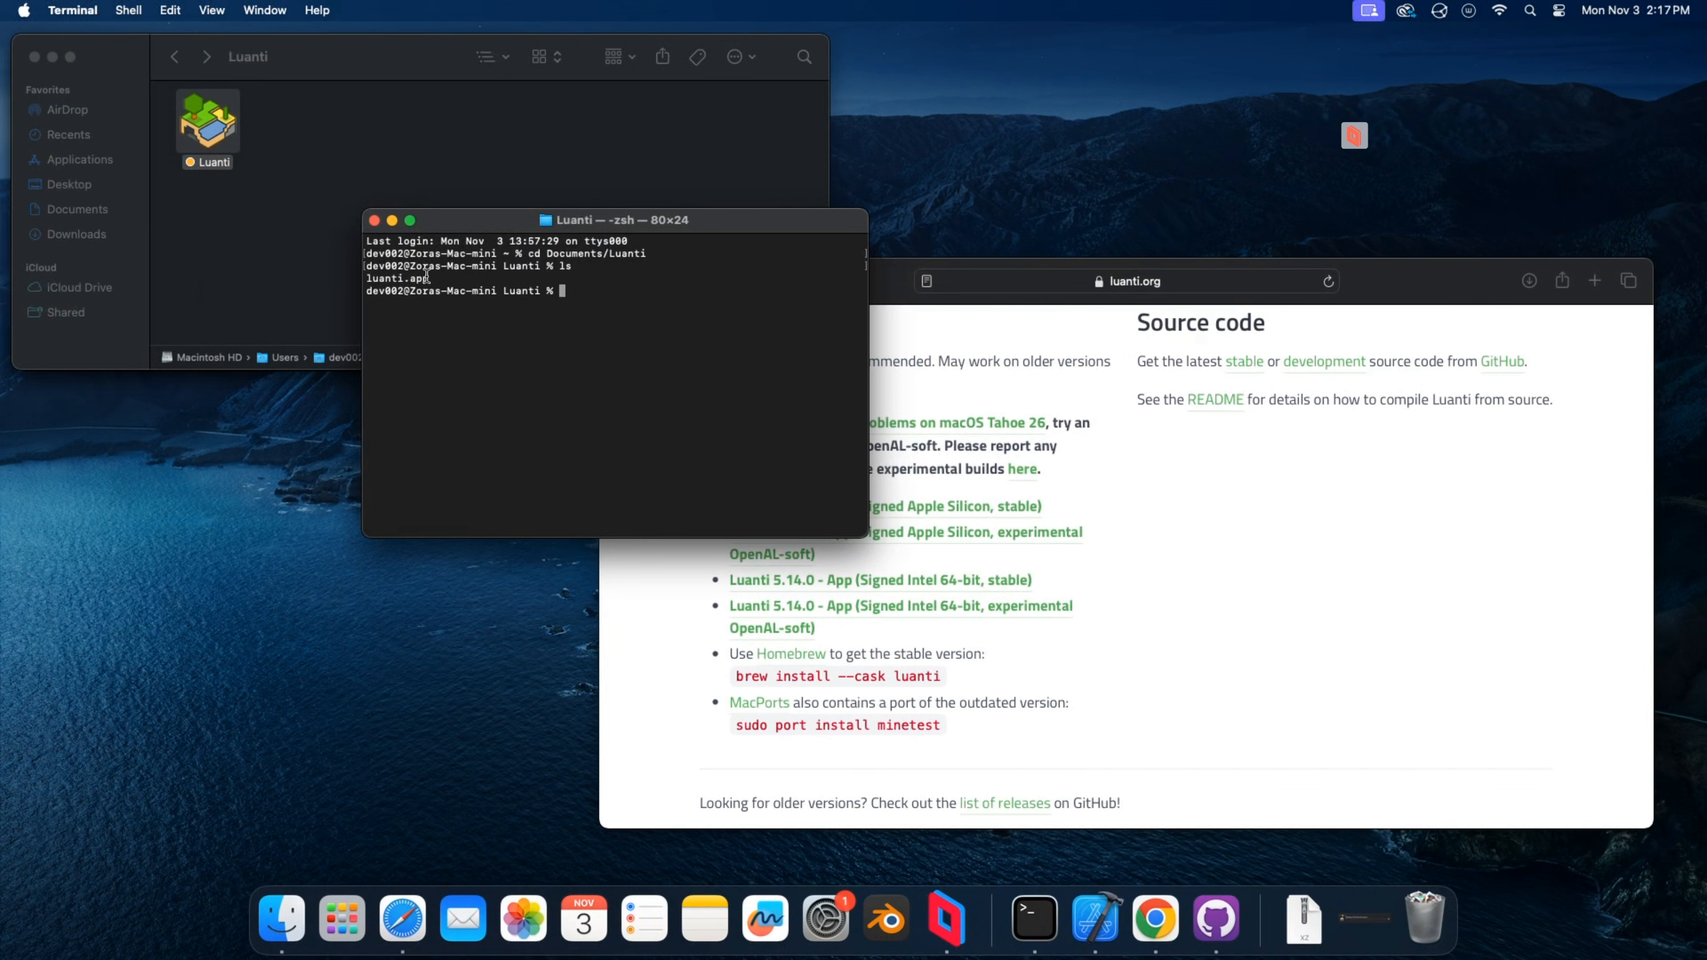
List every file in the Luanti directory, including hidden ones, in long format with ls -al.
left_click_drag(500, 229, 499, 254)
type("ls al")
key("Return")
type("ls -al")
key("Return")
Change into the luanti.app bundle and list its contents.
type("cd lu")
key("Tab")
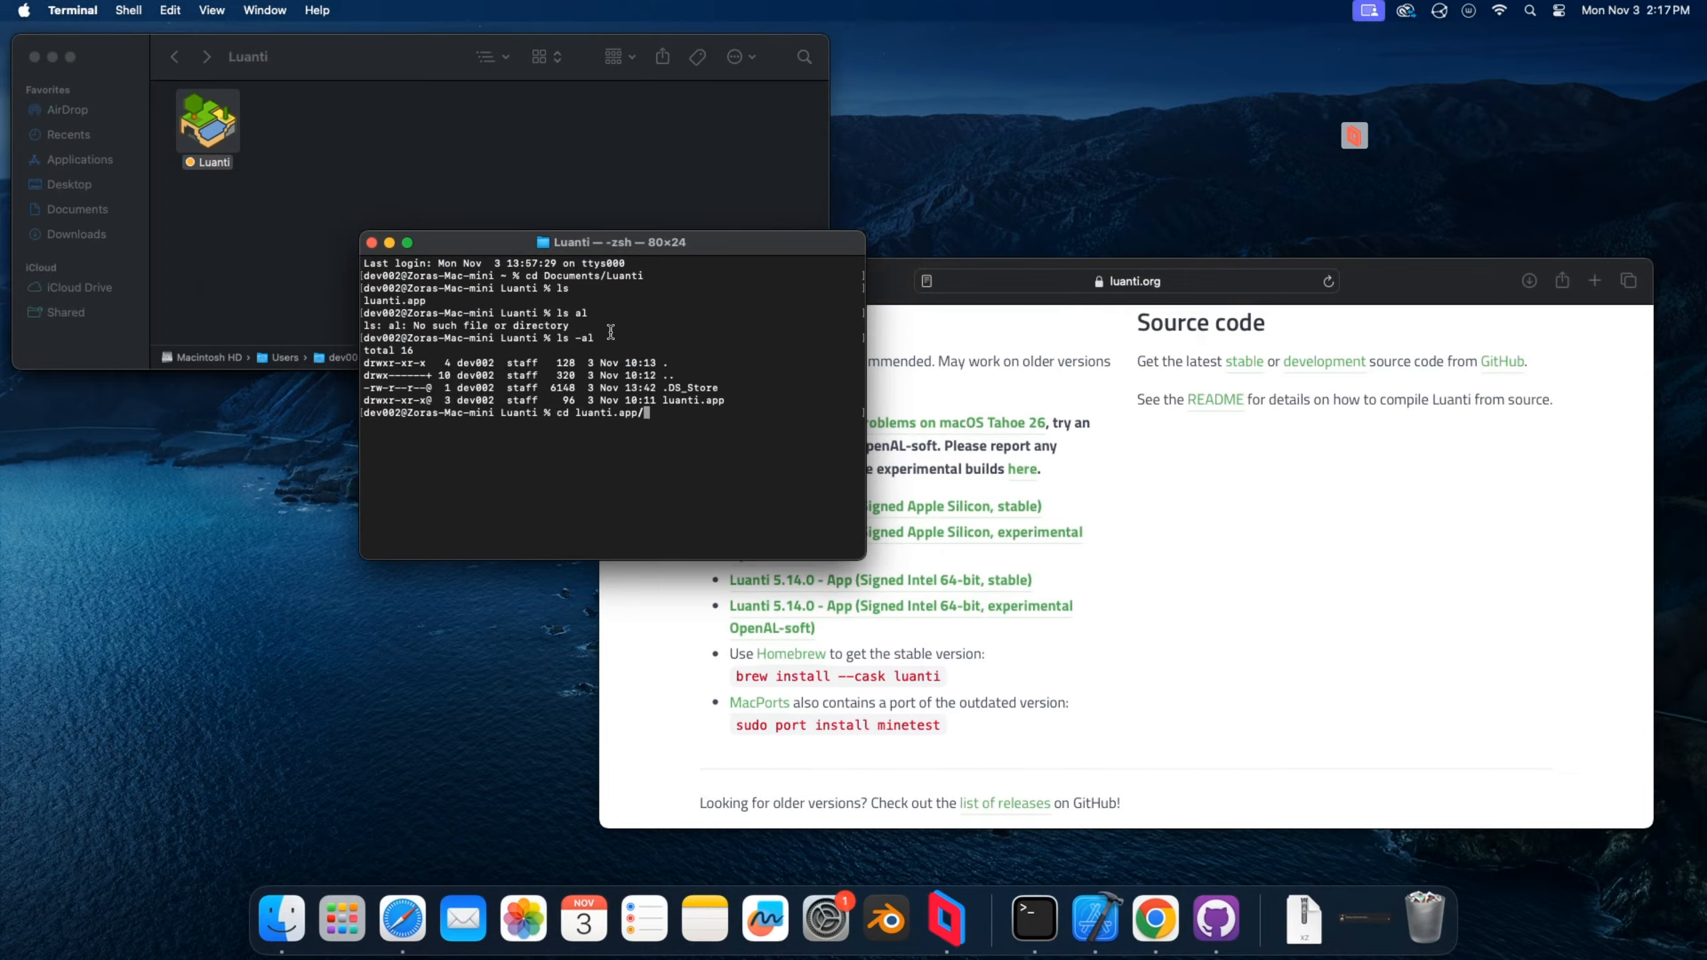
key("Return")
type("ls")
Change into Contents/MacOS within the bundle and list its files, including a long listing with ls -al.
key("Return")
type("cd C")
key("Tab")
key("Tab")
type("M")
key("Tab")
key("Return")
type("ls")
key("Return")
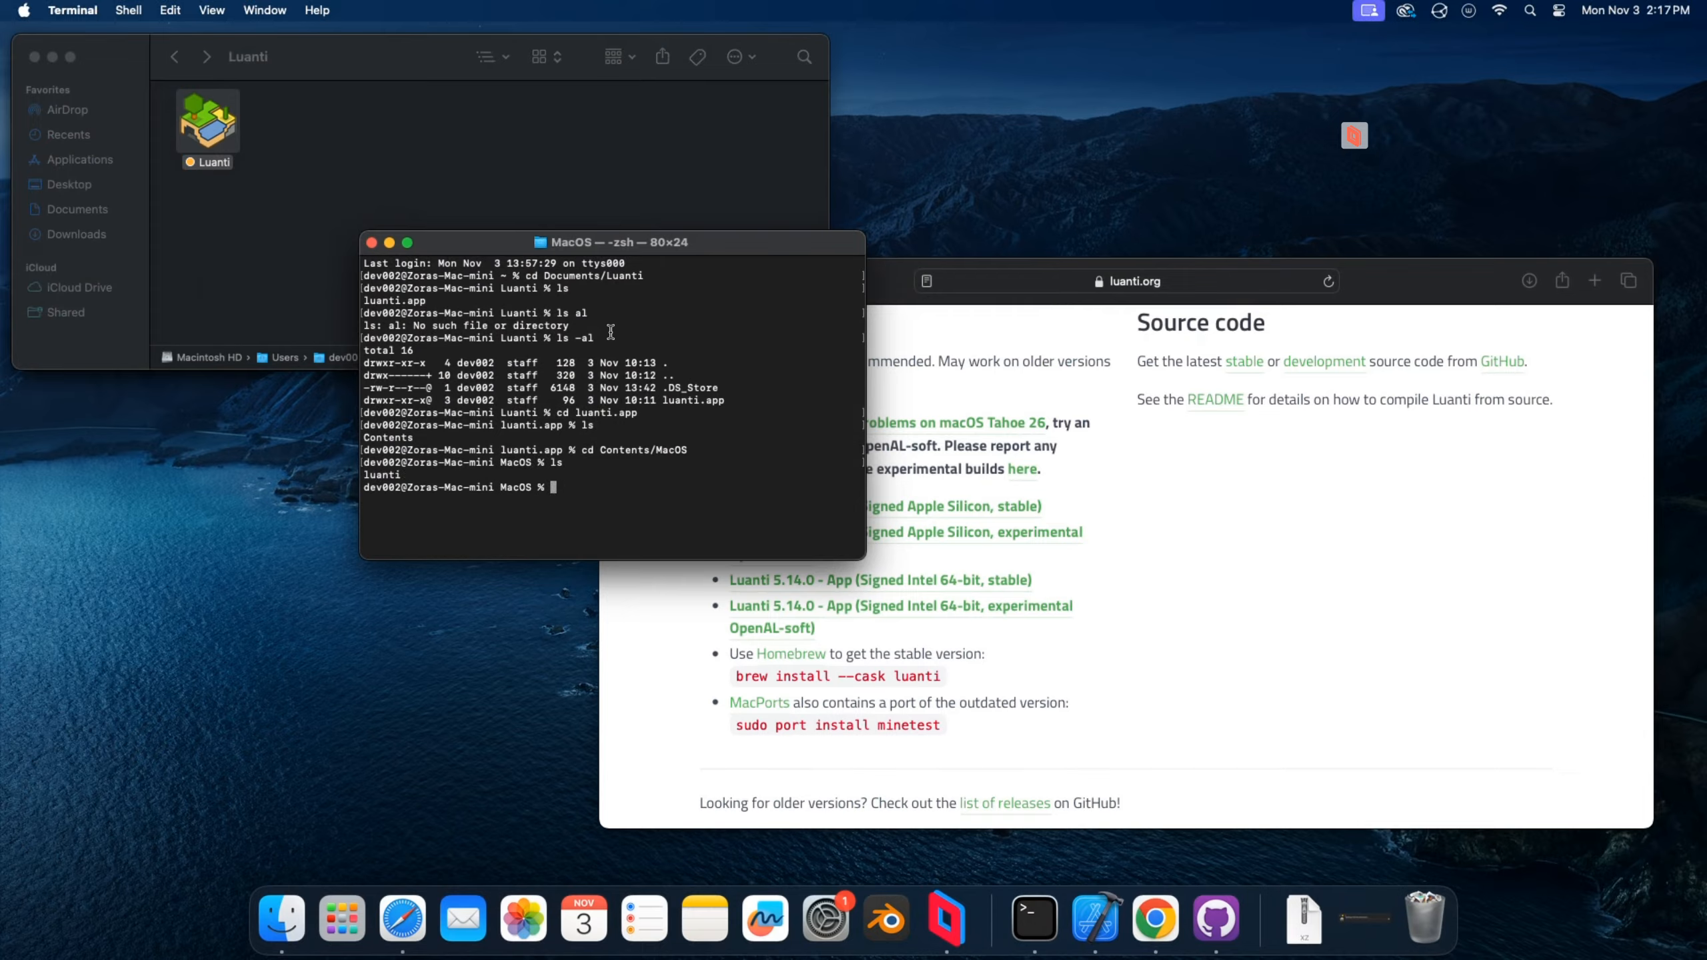
type("ls -al")
key("Return")
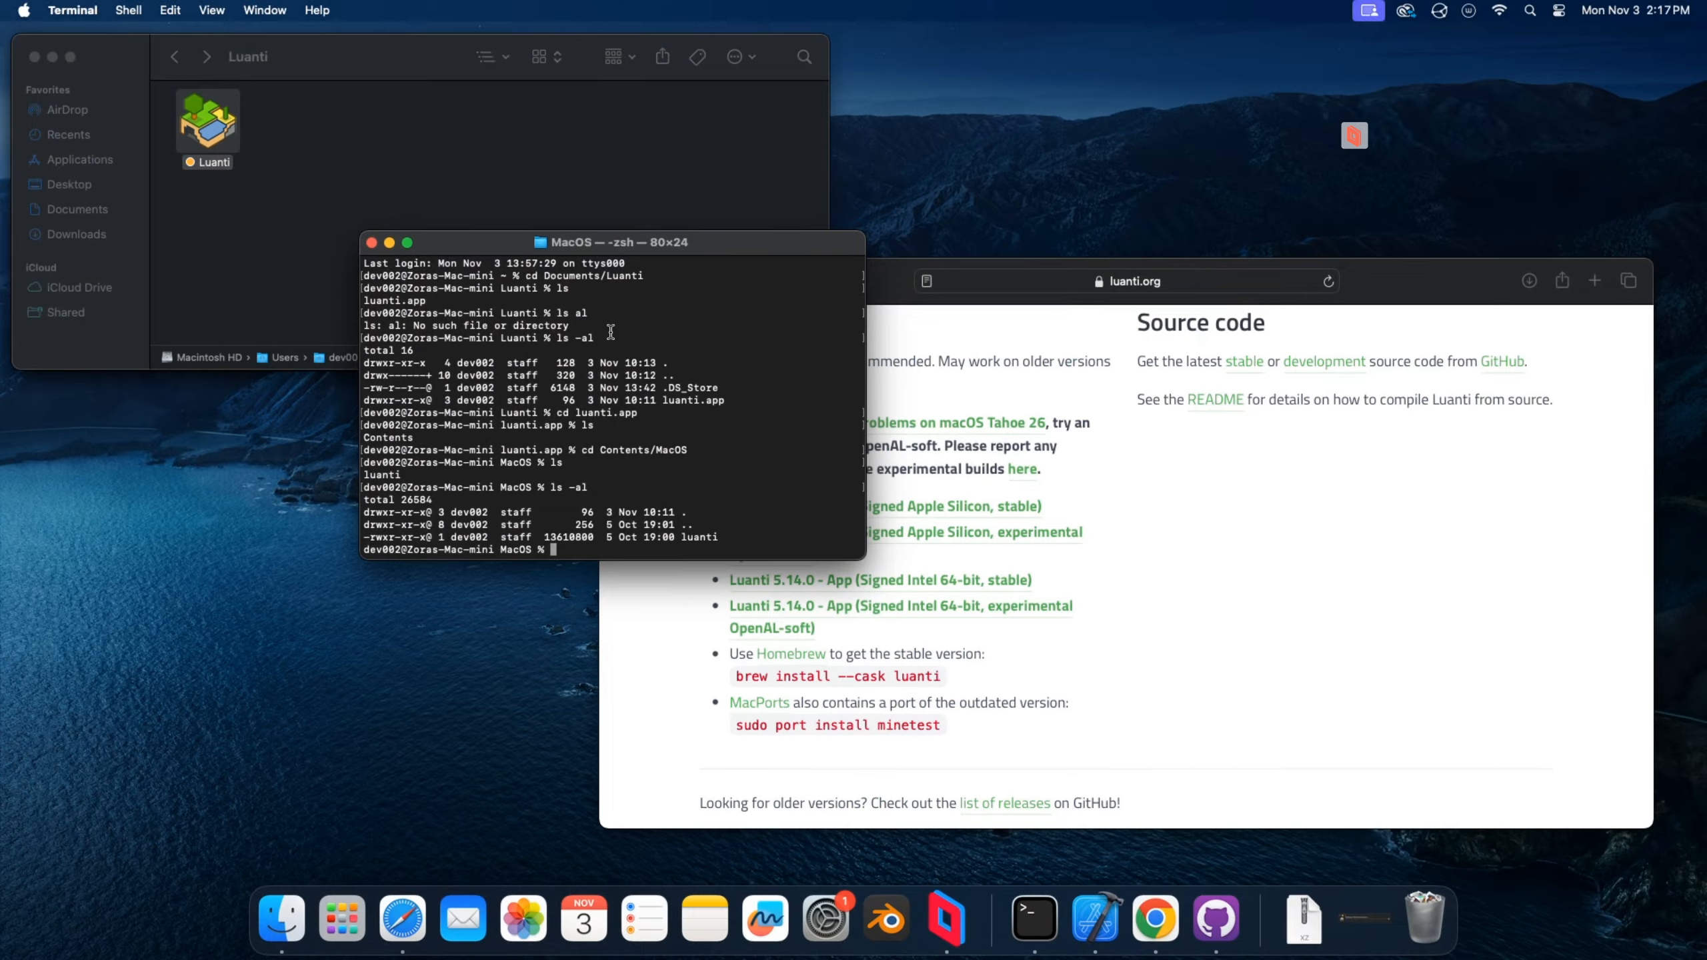
Start Luanti as a server by running ./luanti --server.
type("./lu")
key("Tab")
type("--server")
key("Return")
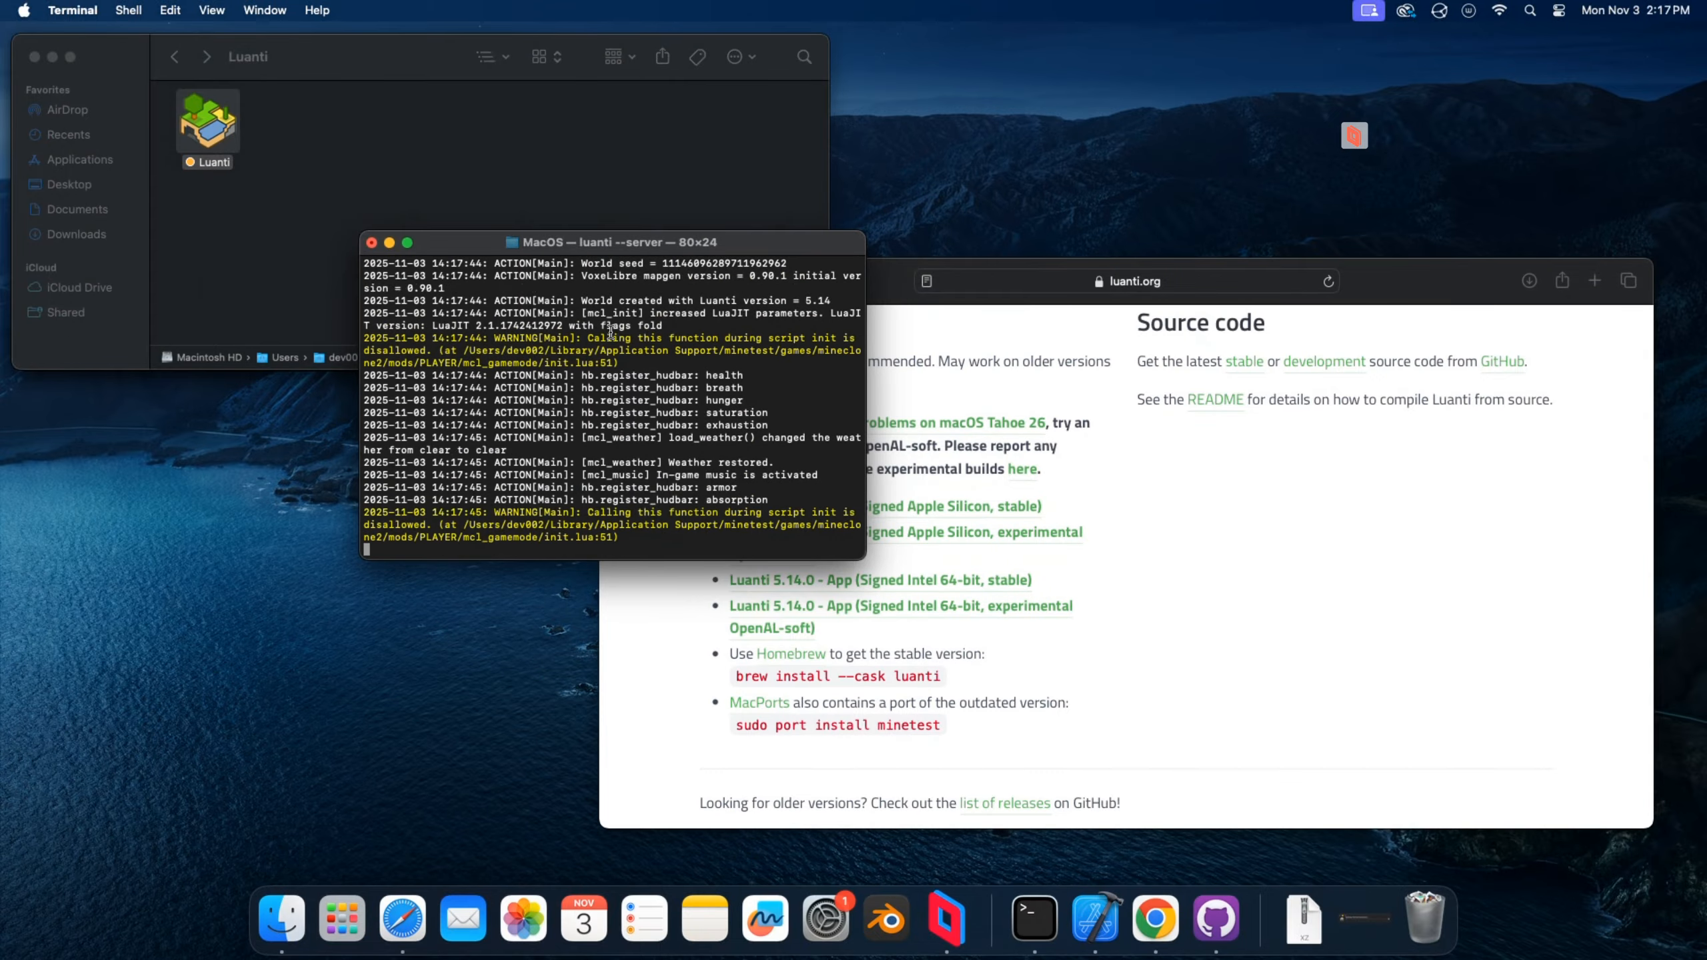
Enlarge the Terminal window and examine the world path and listening port in the server log.
left_click_drag(865, 562, 1249, 646)
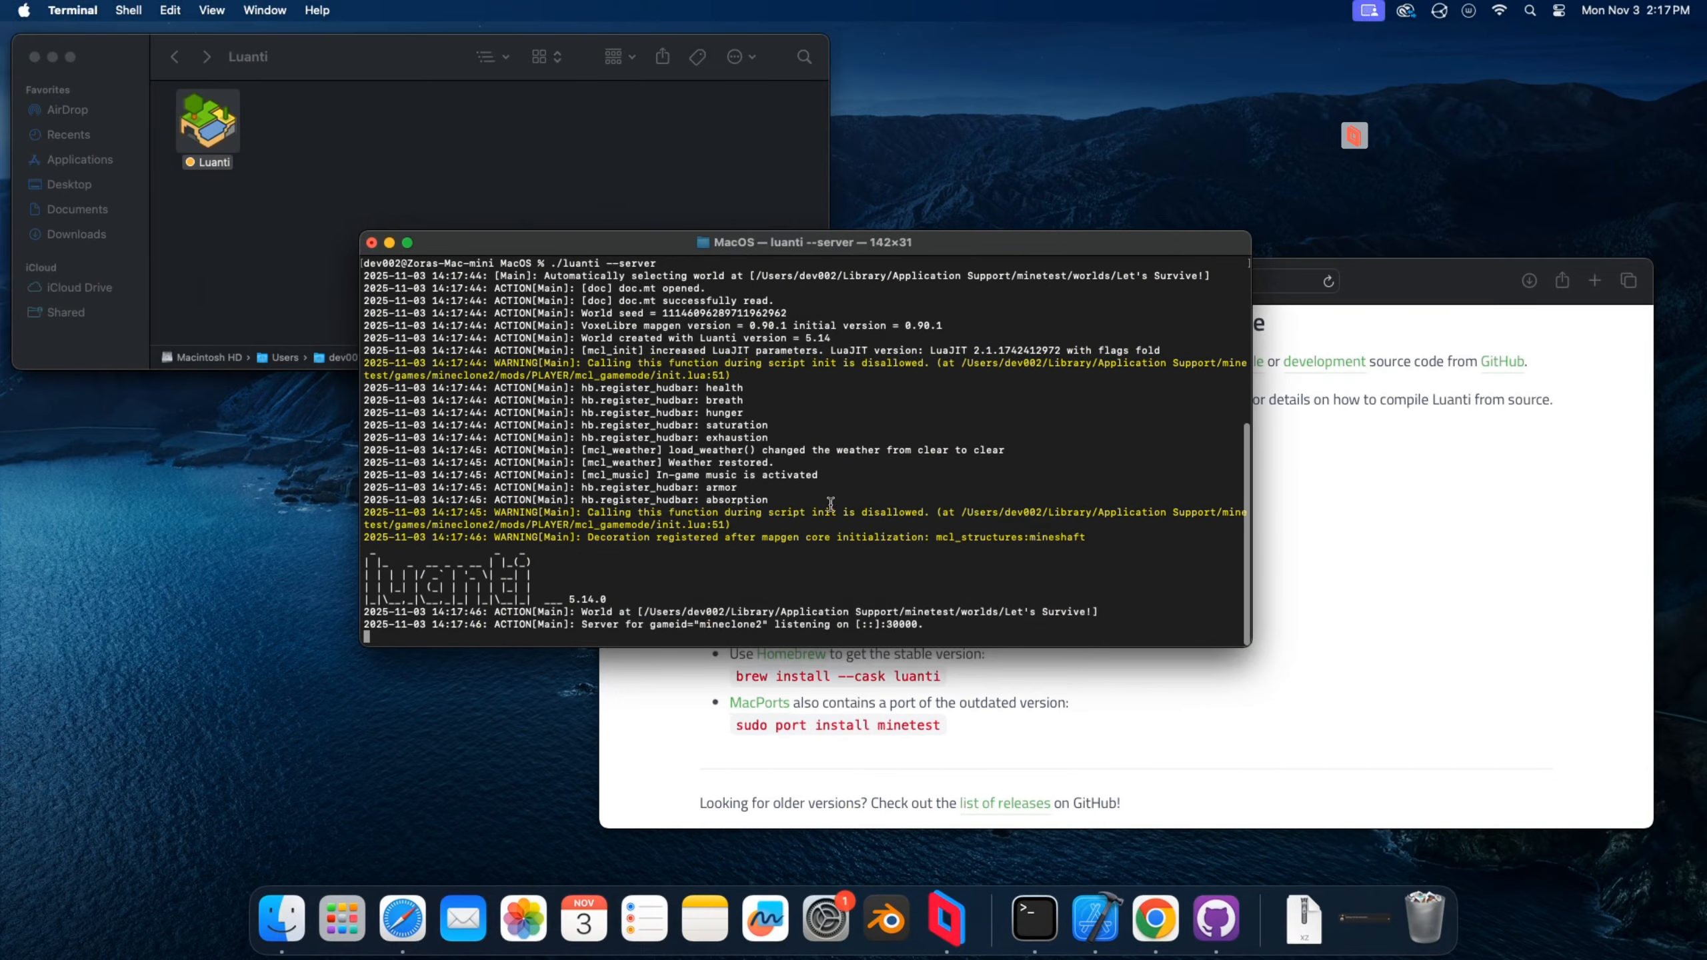
left_click_drag(497, 611, 915, 631)
left_click(955, 627)
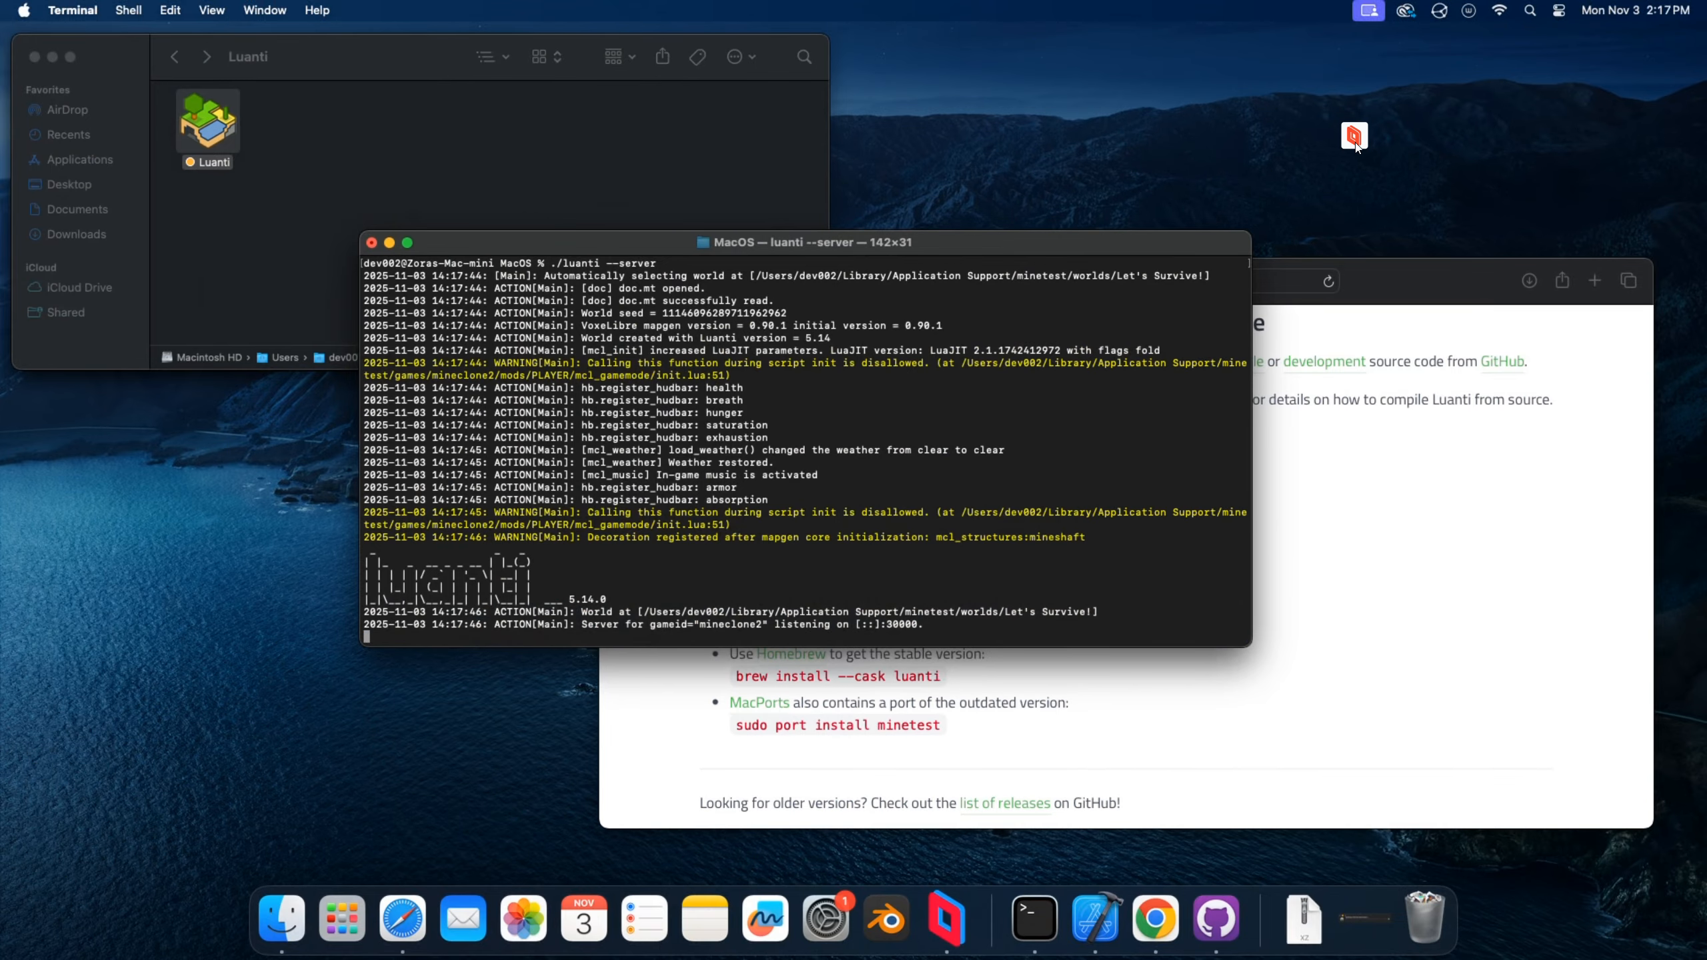
Switch to the Windows desktop and check the available Java Edition releases in the Minecraft Launcher.
left_click(1356, 144)
key("ctrl+super+Right")
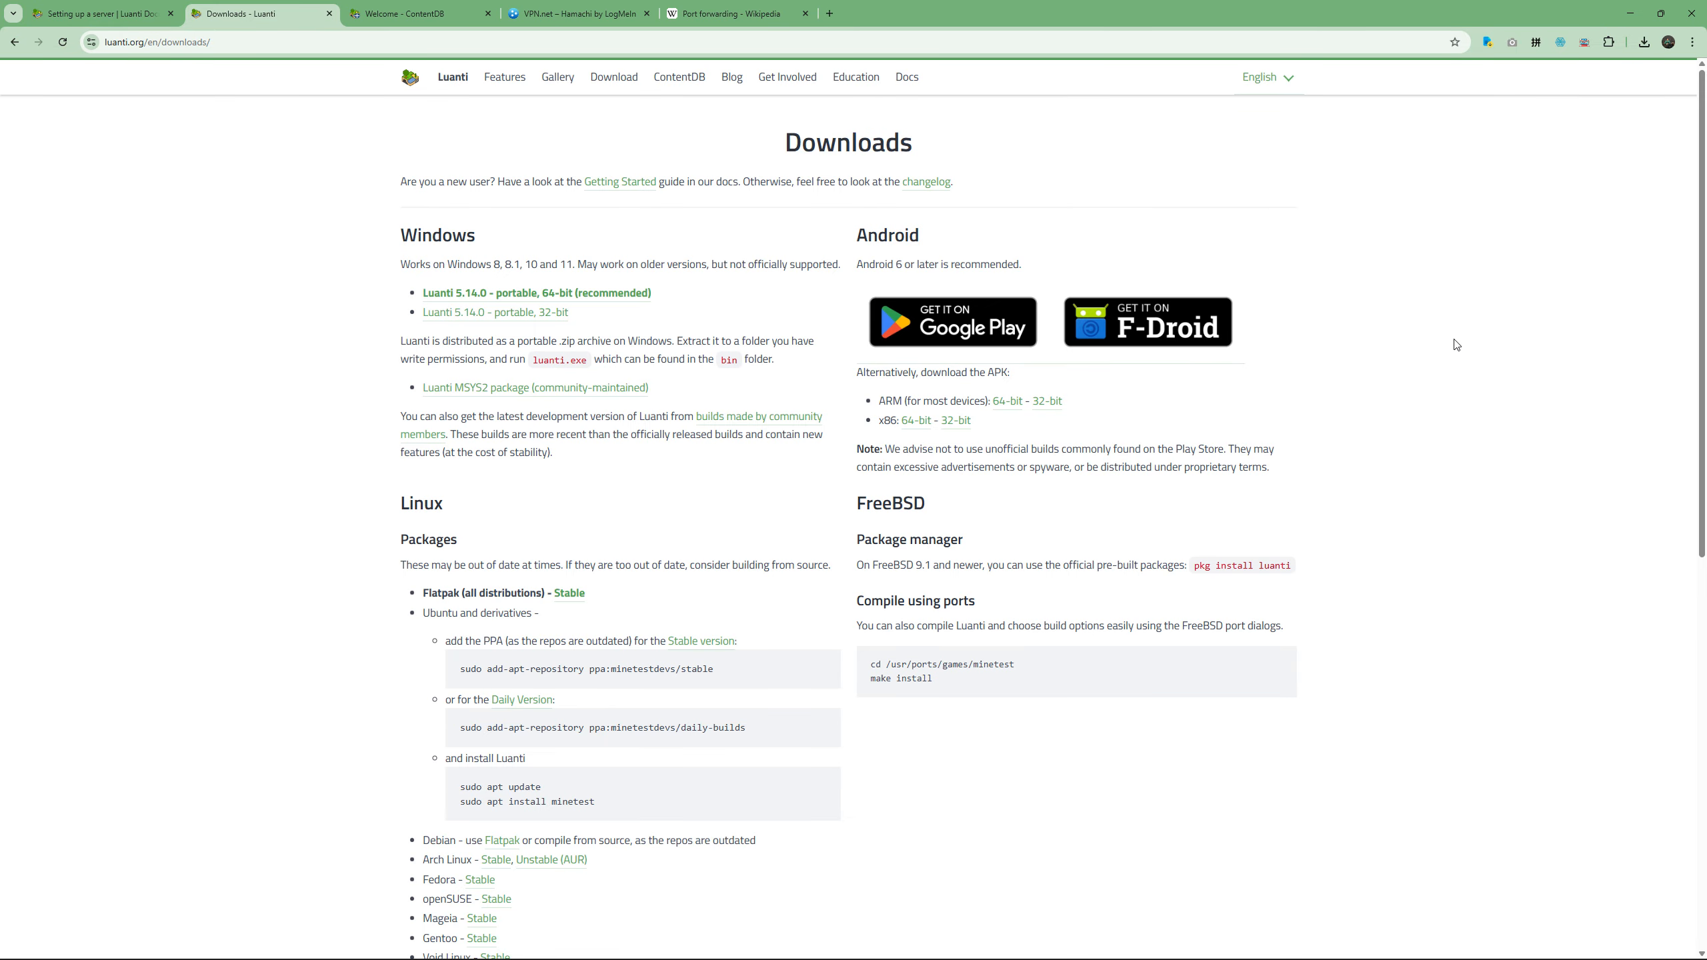
mouse_move(1181, 959)
left_click(1088, 945)
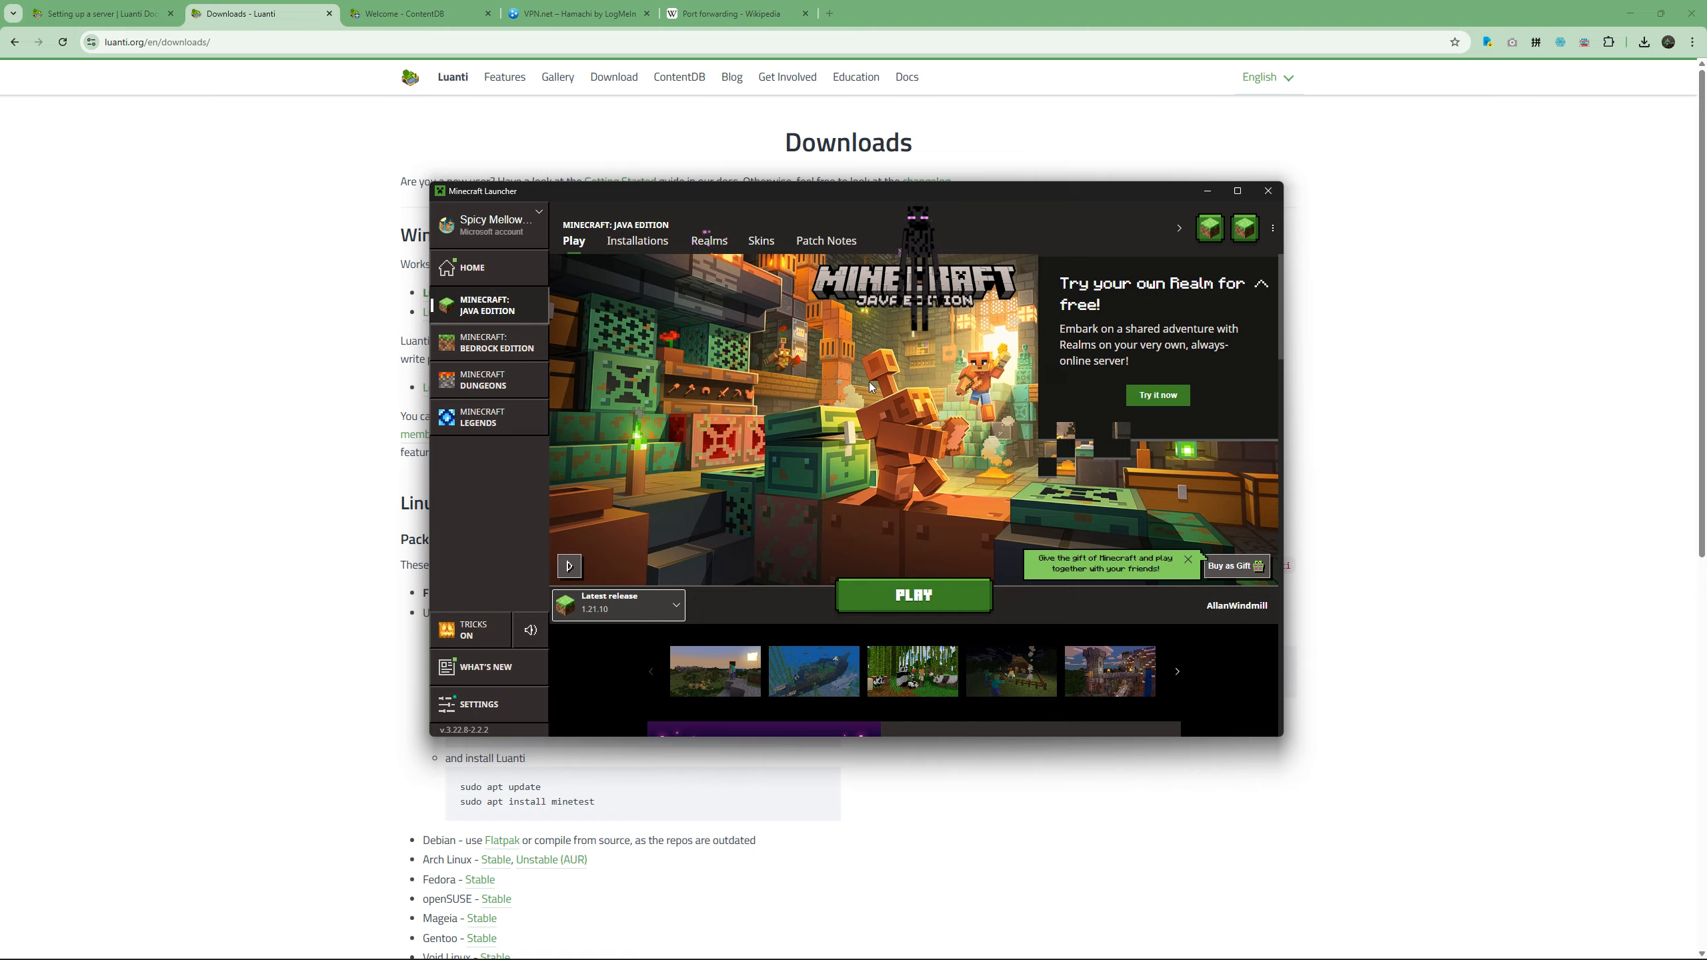
left_click(674, 613)
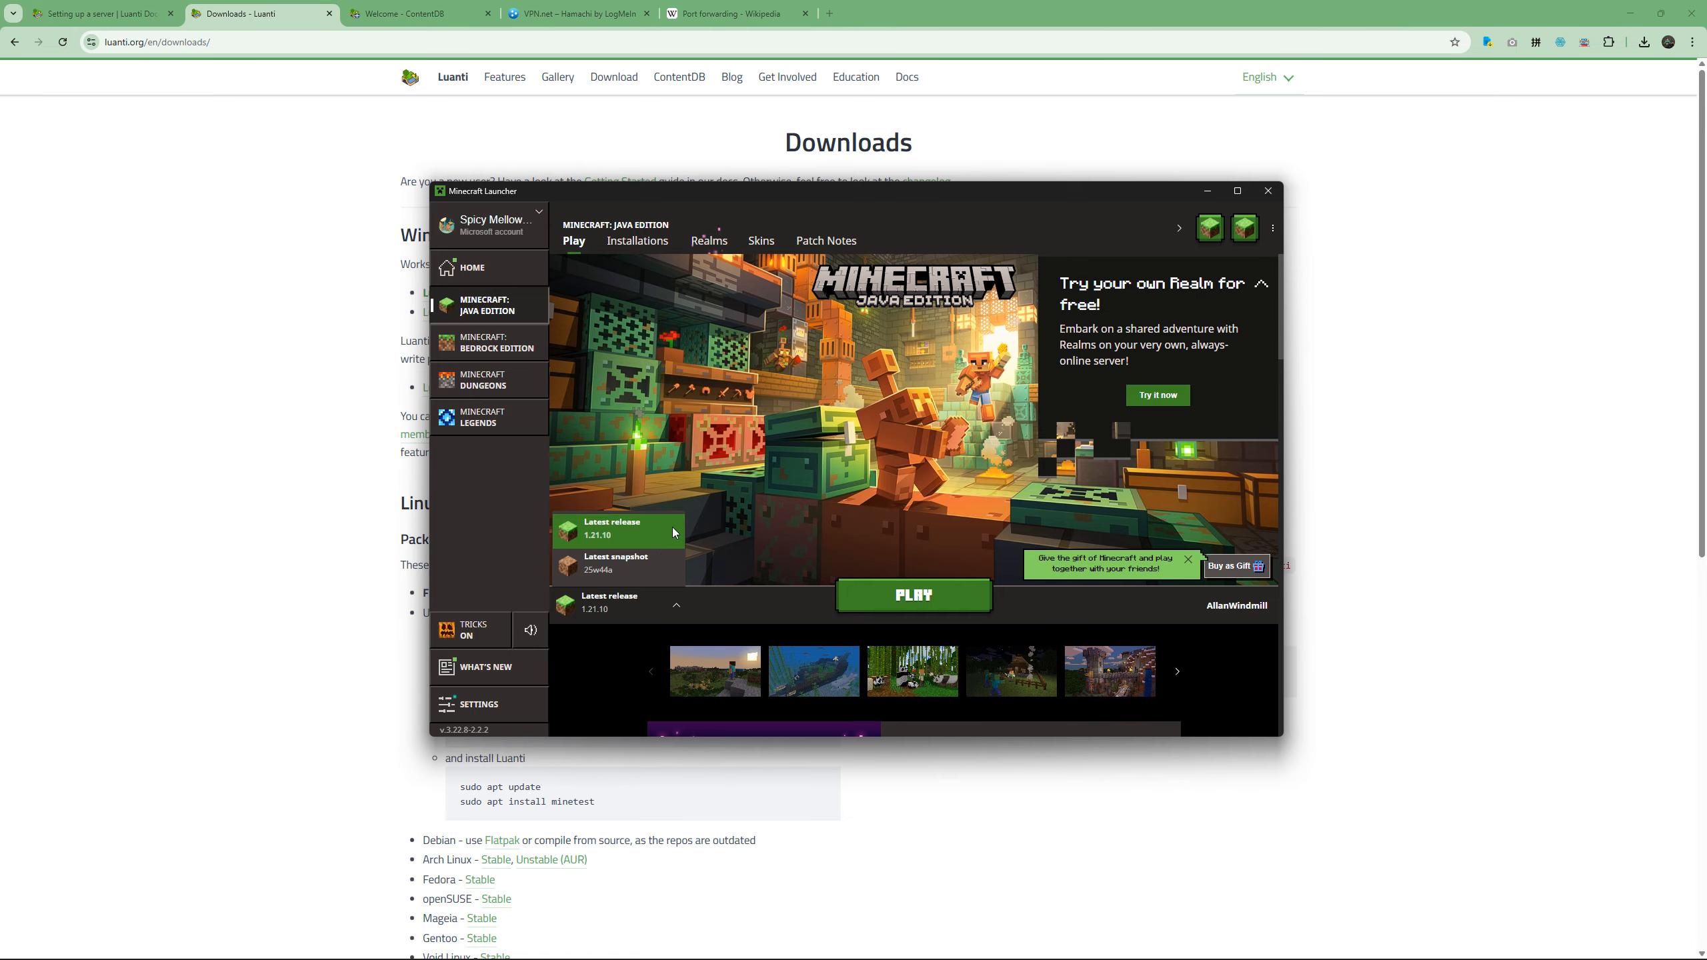
left_click(753, 542)
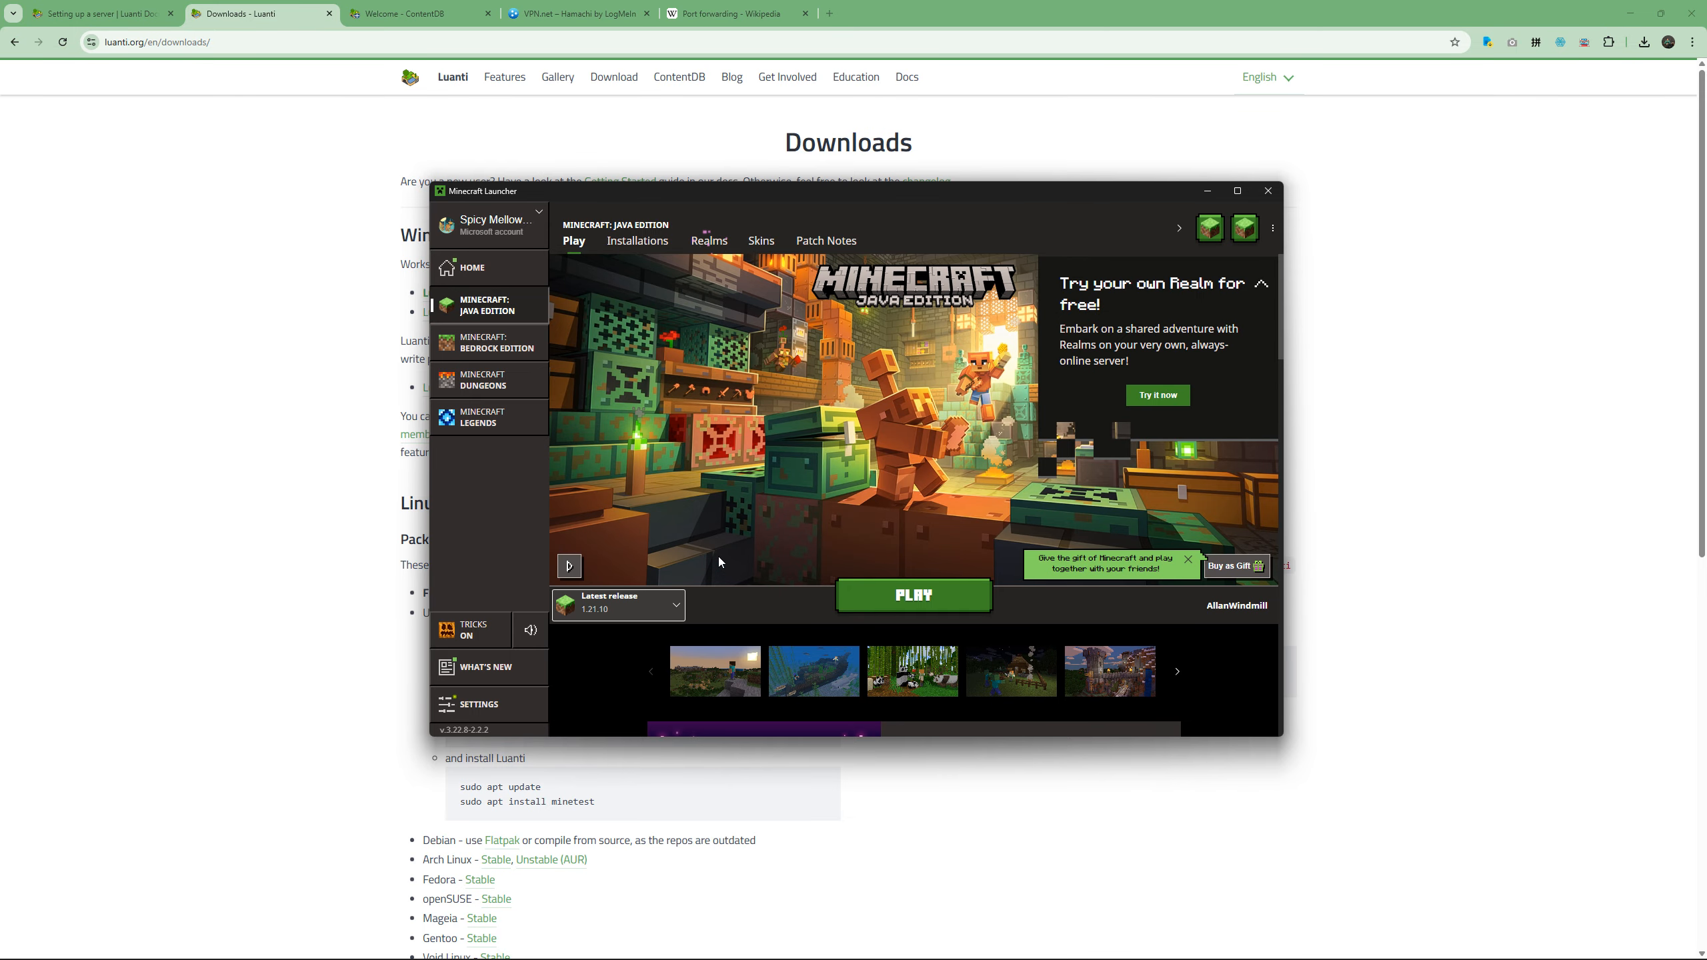
left_click(169, 273)
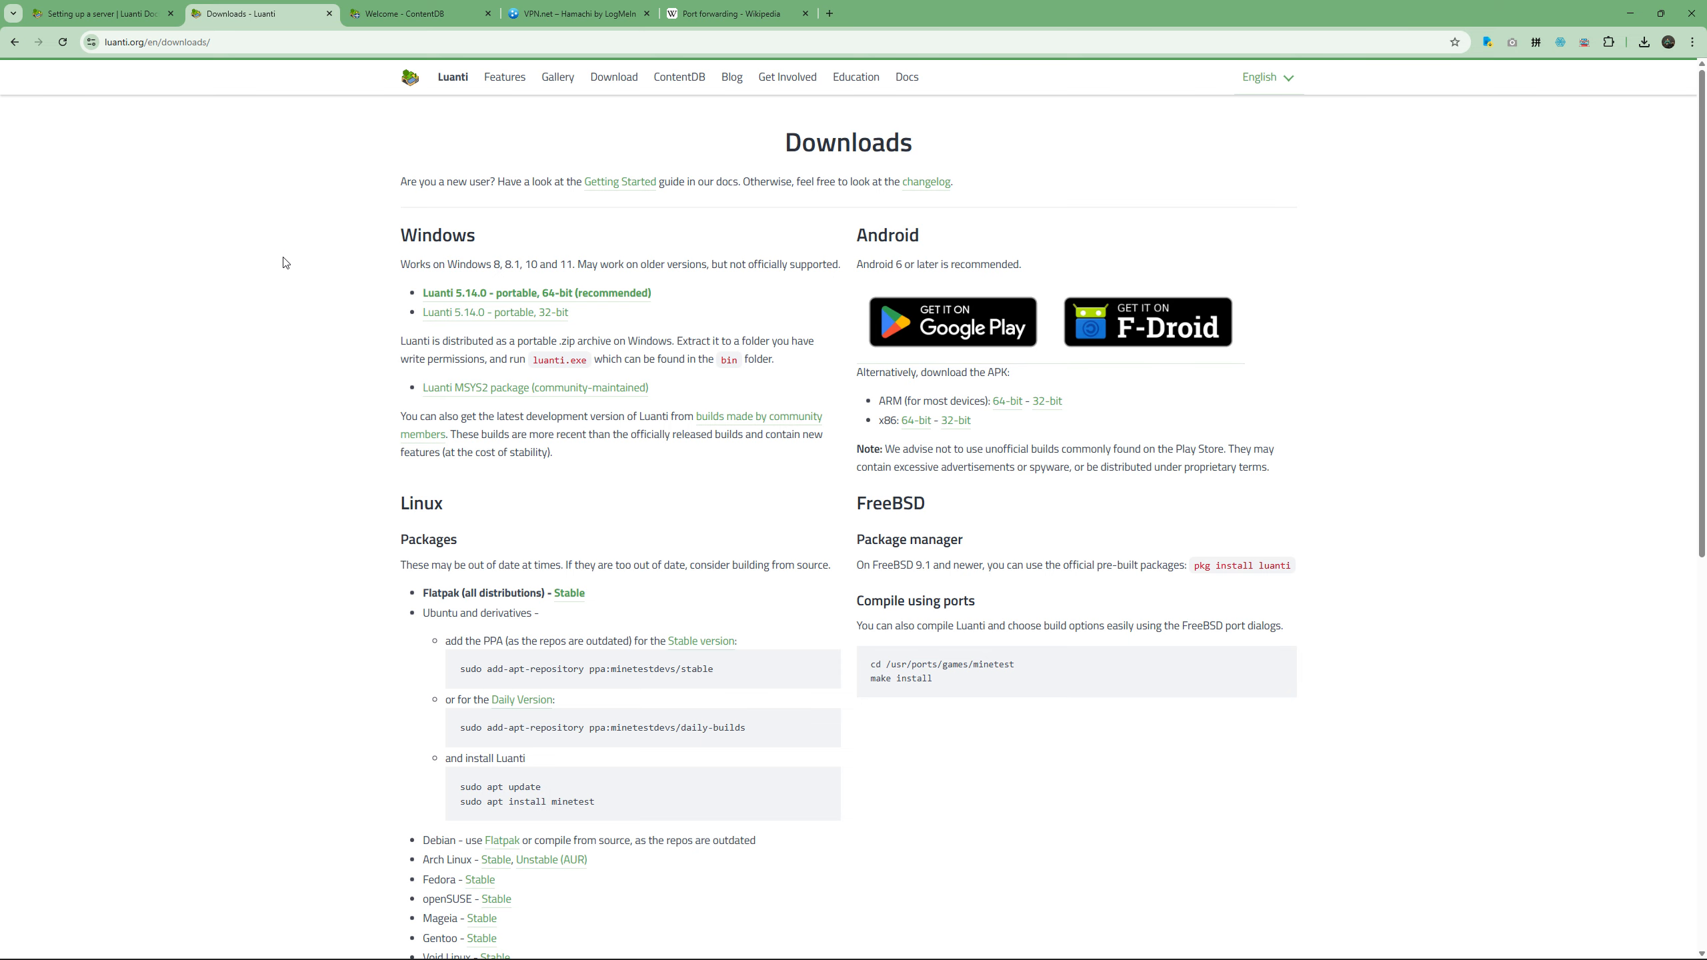
Open the Luanti home page in a new tab, examine the Enormous Maps feature description, and close the tab.
middle_click(452, 77)
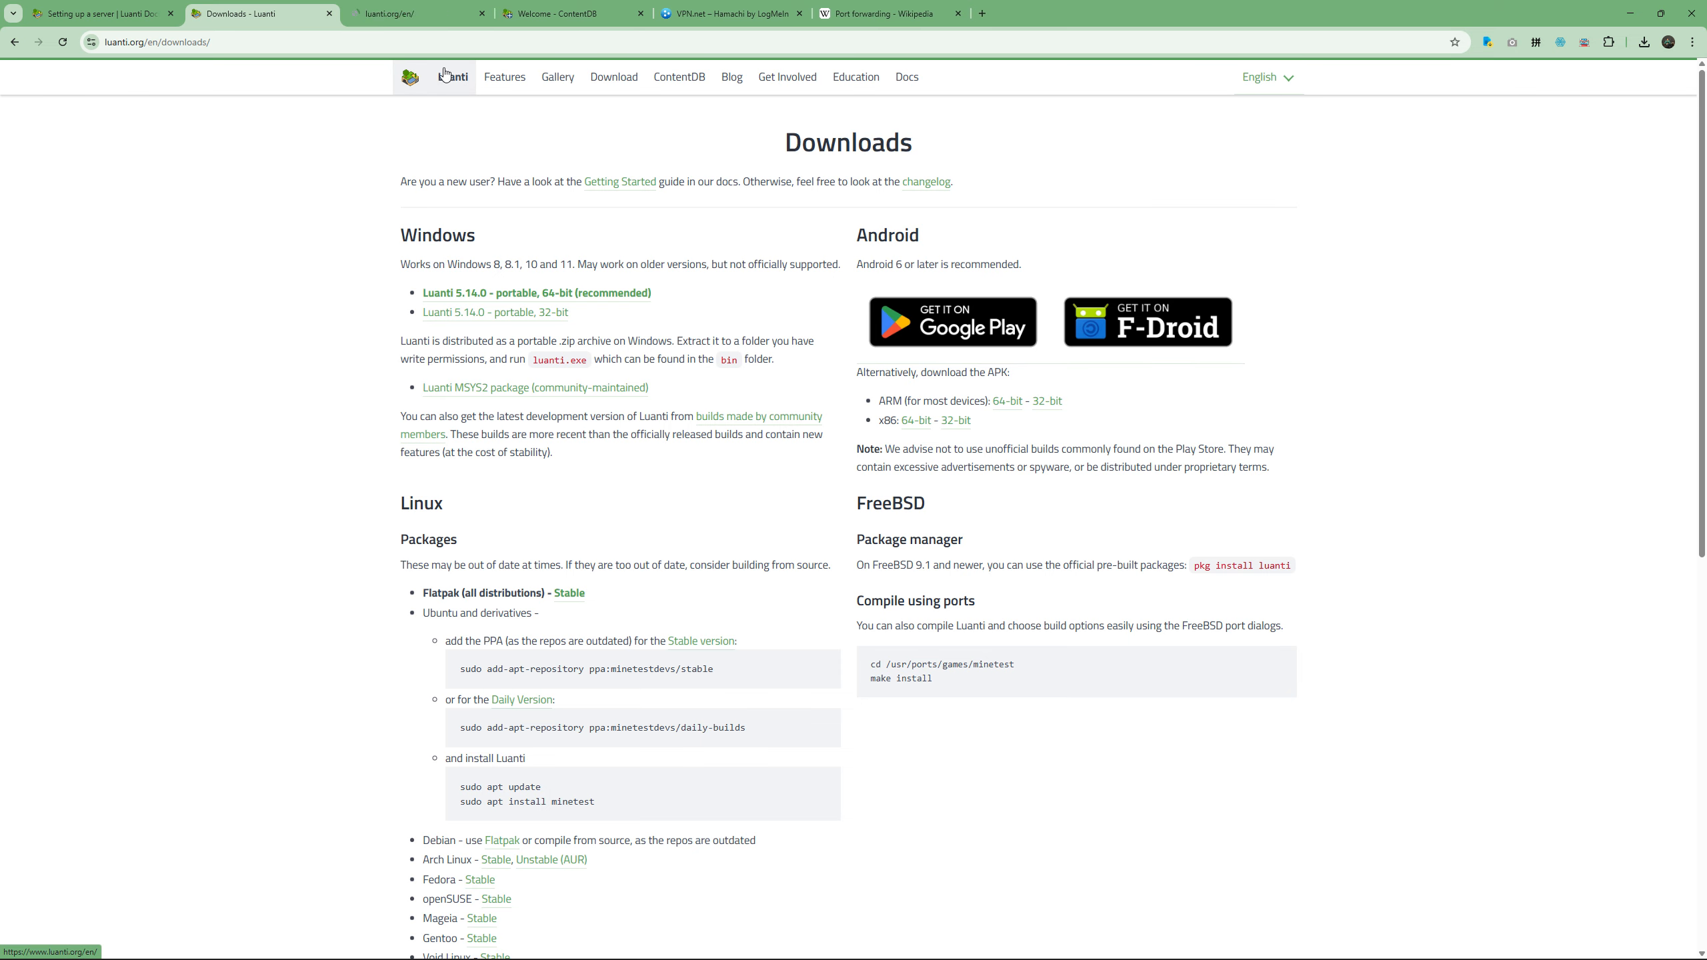
left_click(434, 12)
scroll(611, 420, "down", 2)
left_click_drag(552, 490, 659, 533)
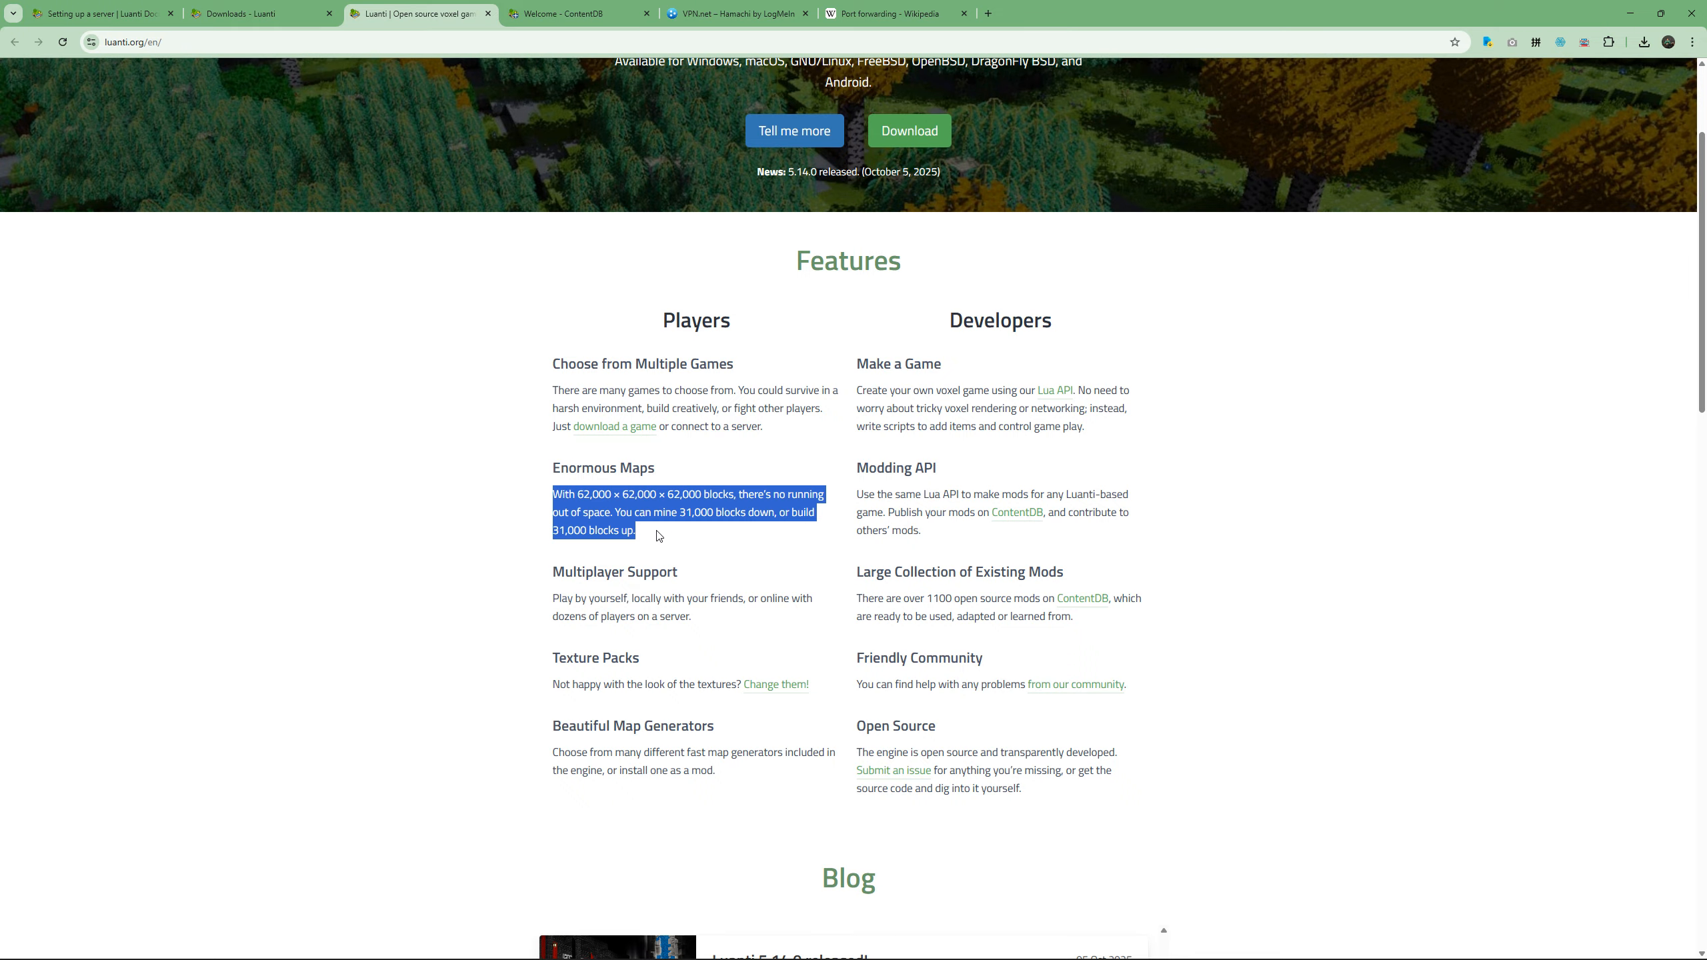
left_click(685, 542)
left_click_drag(702, 495, 671, 489)
left_click(759, 482)
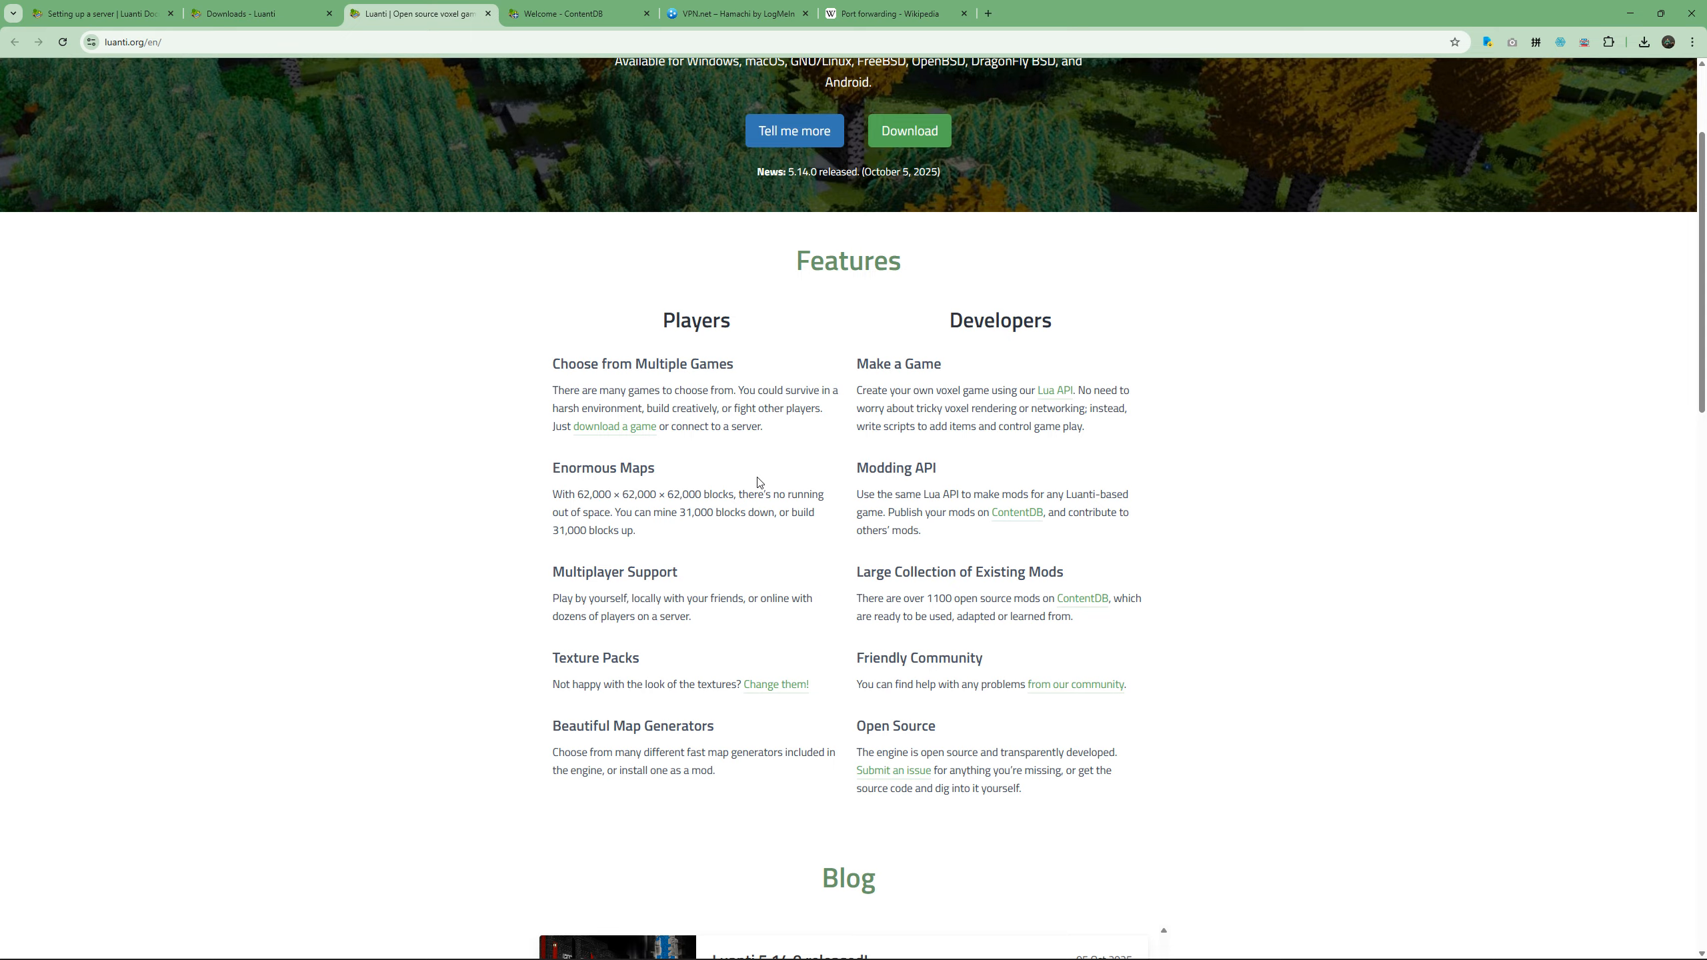
left_click_drag(738, 492, 576, 496)
left_click(611, 511)
key("ctrl+w")
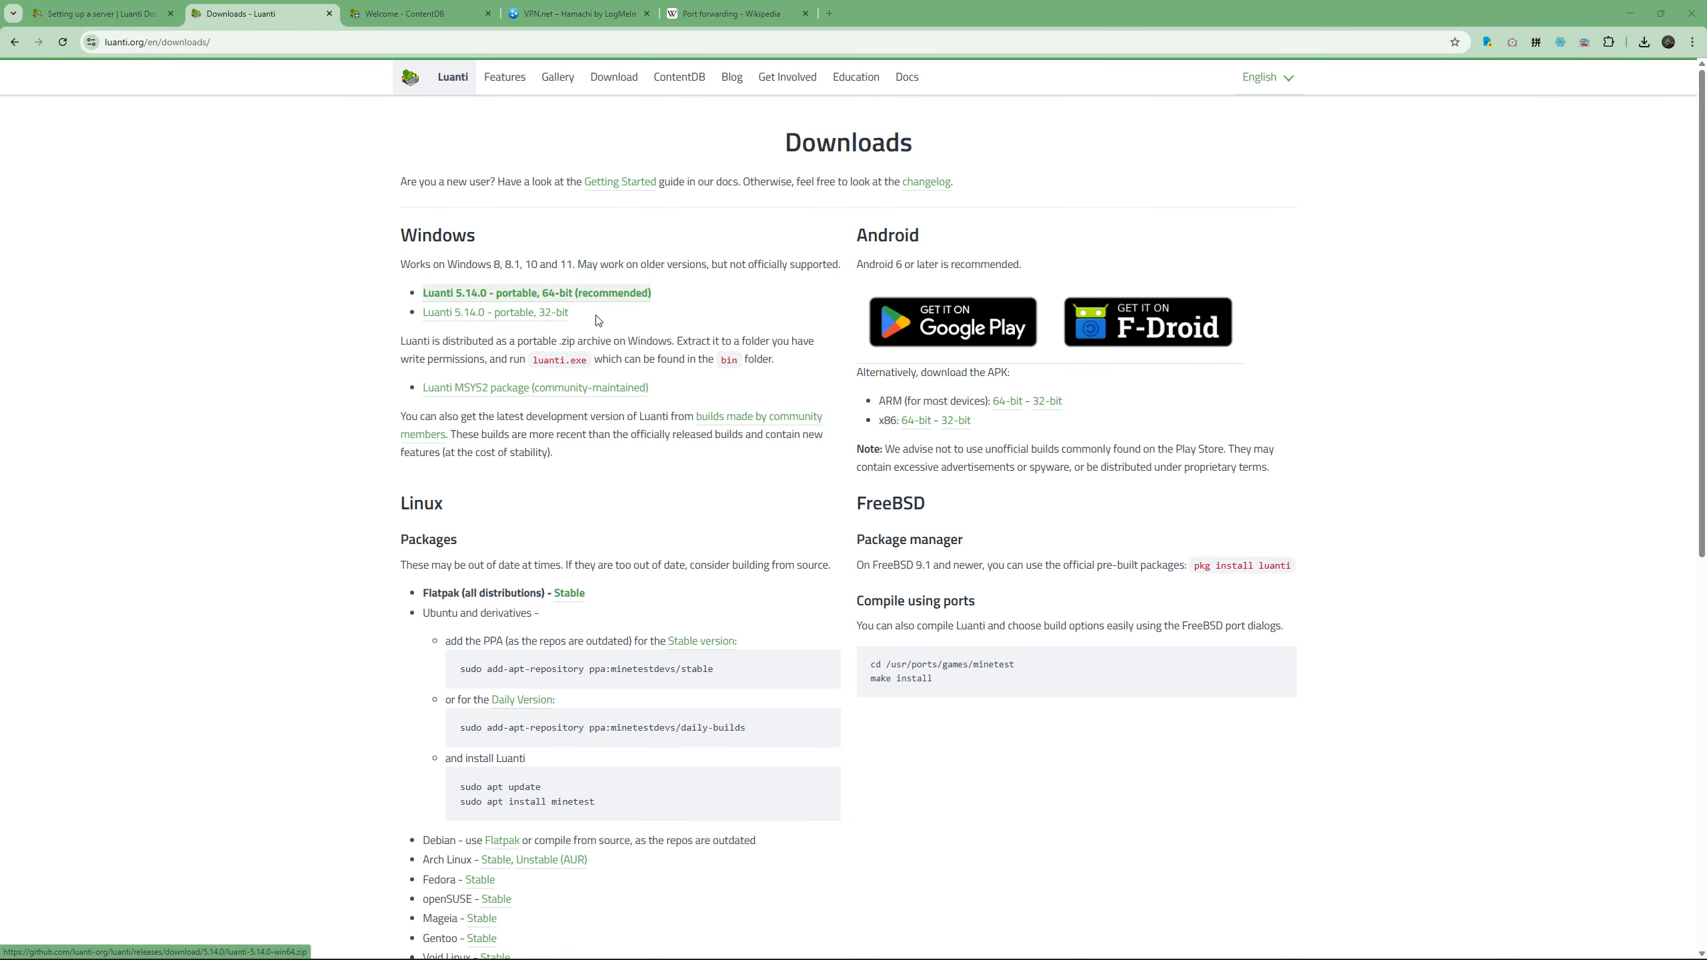
Switch to File Explorer and try to delete the extracted luanti-5.14.0-win64 folder from the Desktop's Temp folder.
key("alt+Tab")
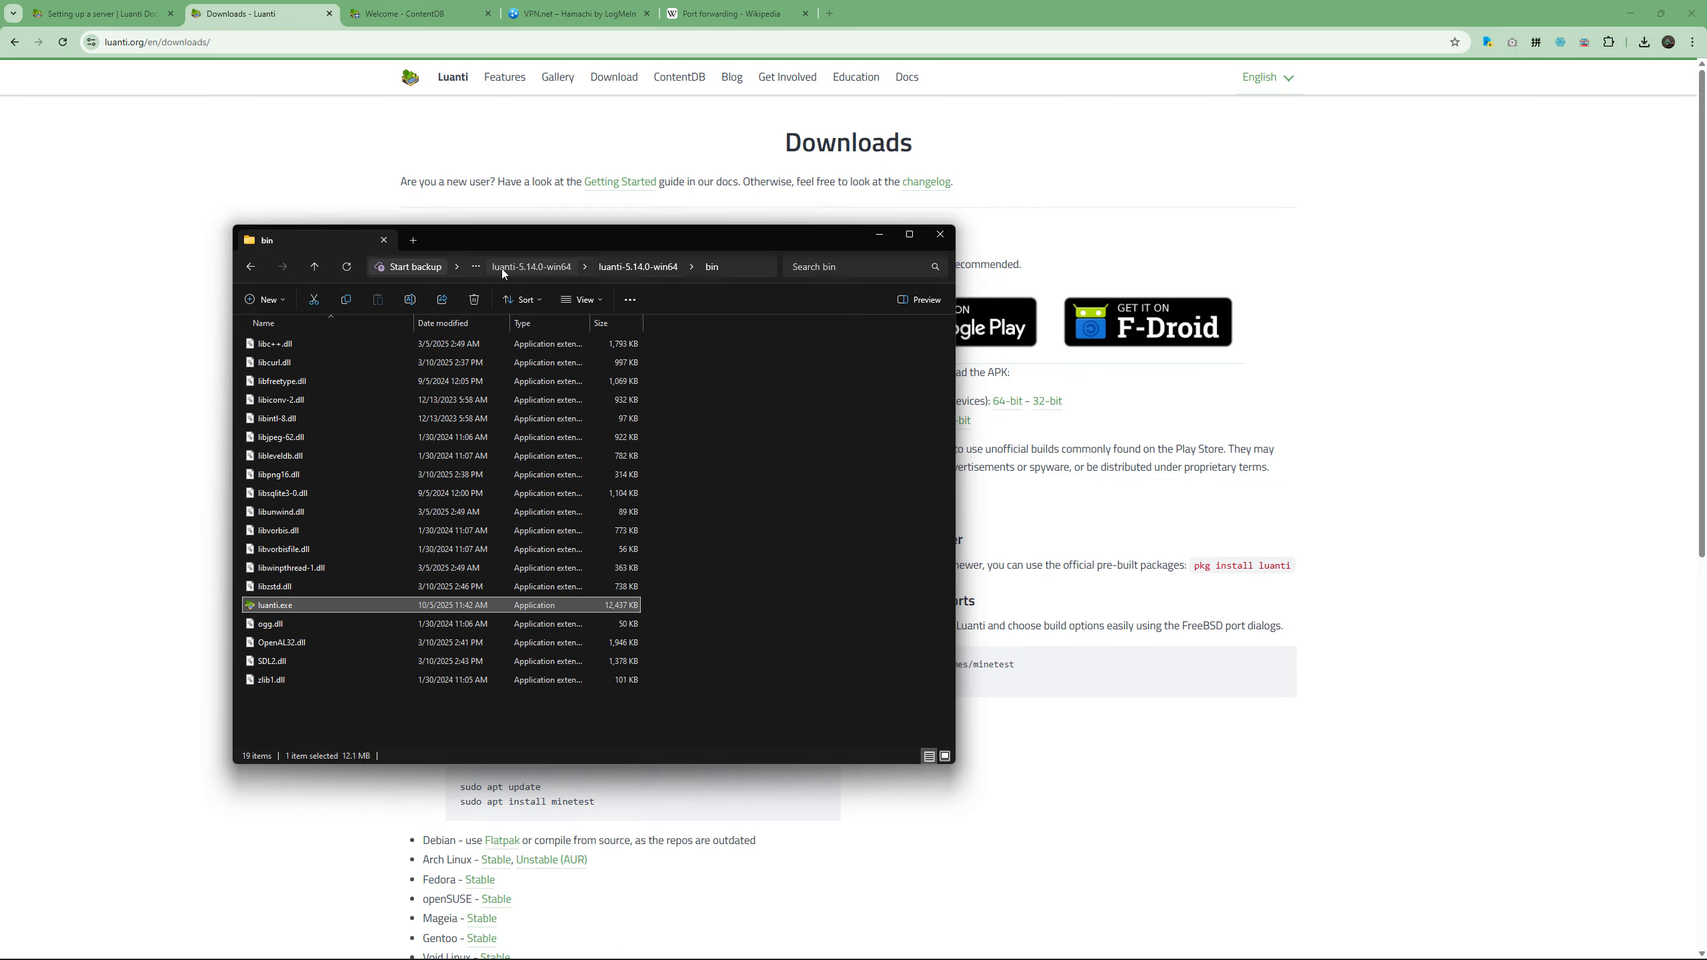
left_click(502, 268)
left_click(565, 267)
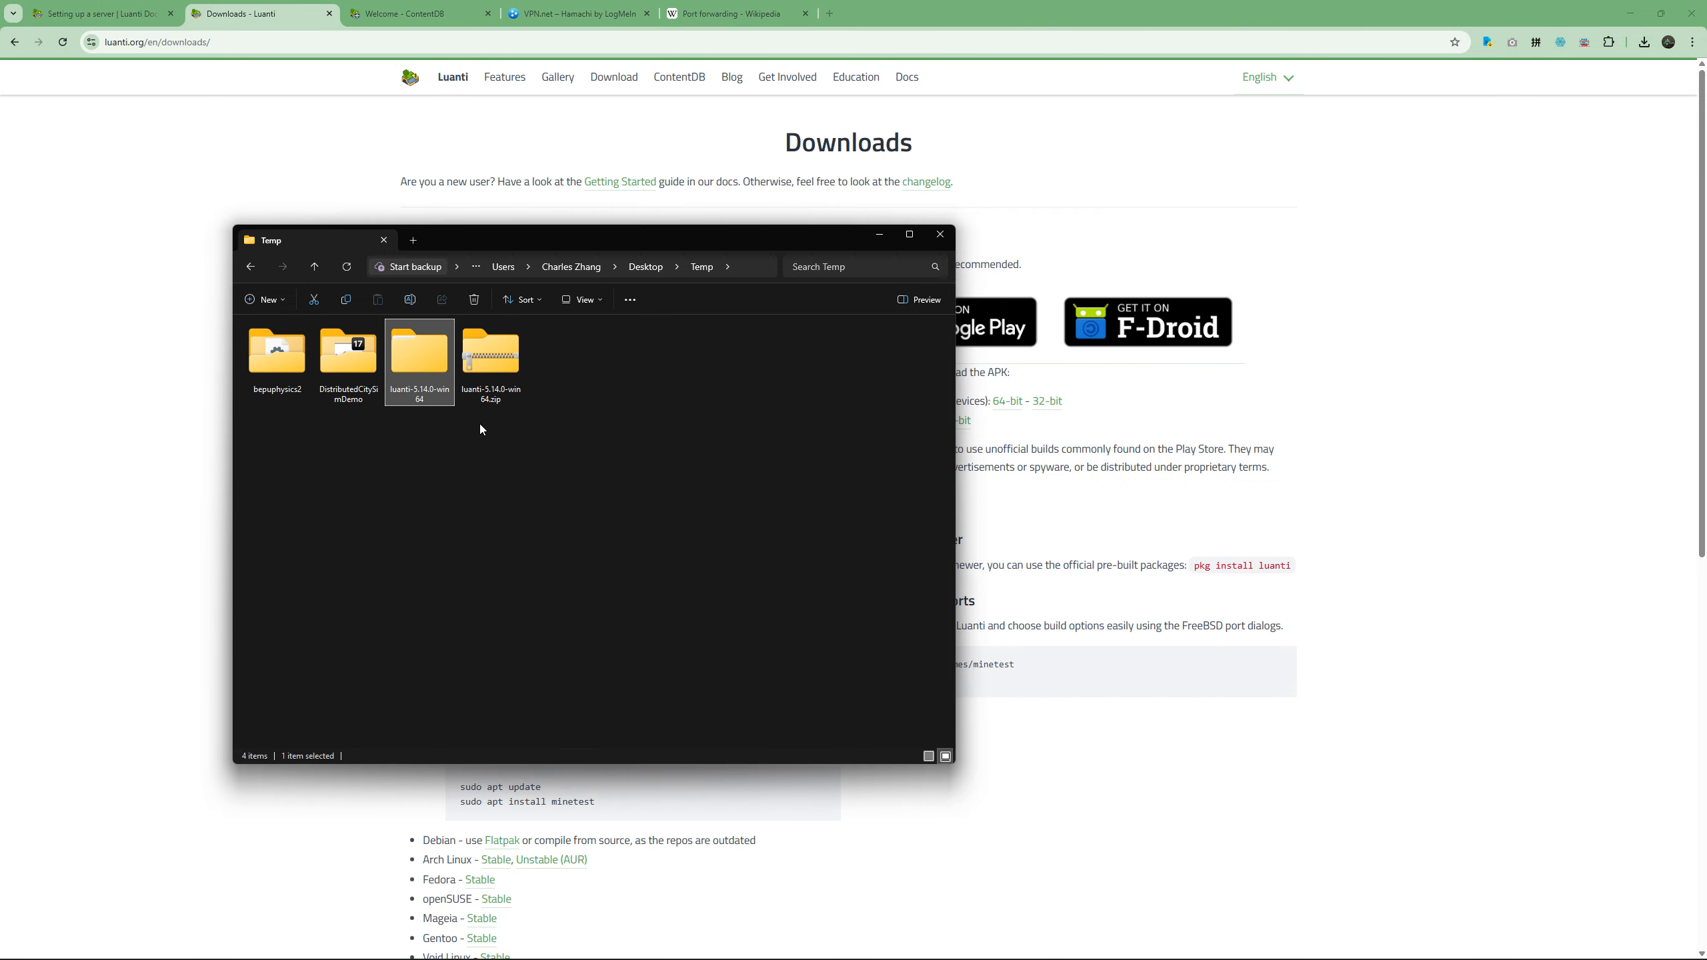
key("Delete")
left_click(520, 397)
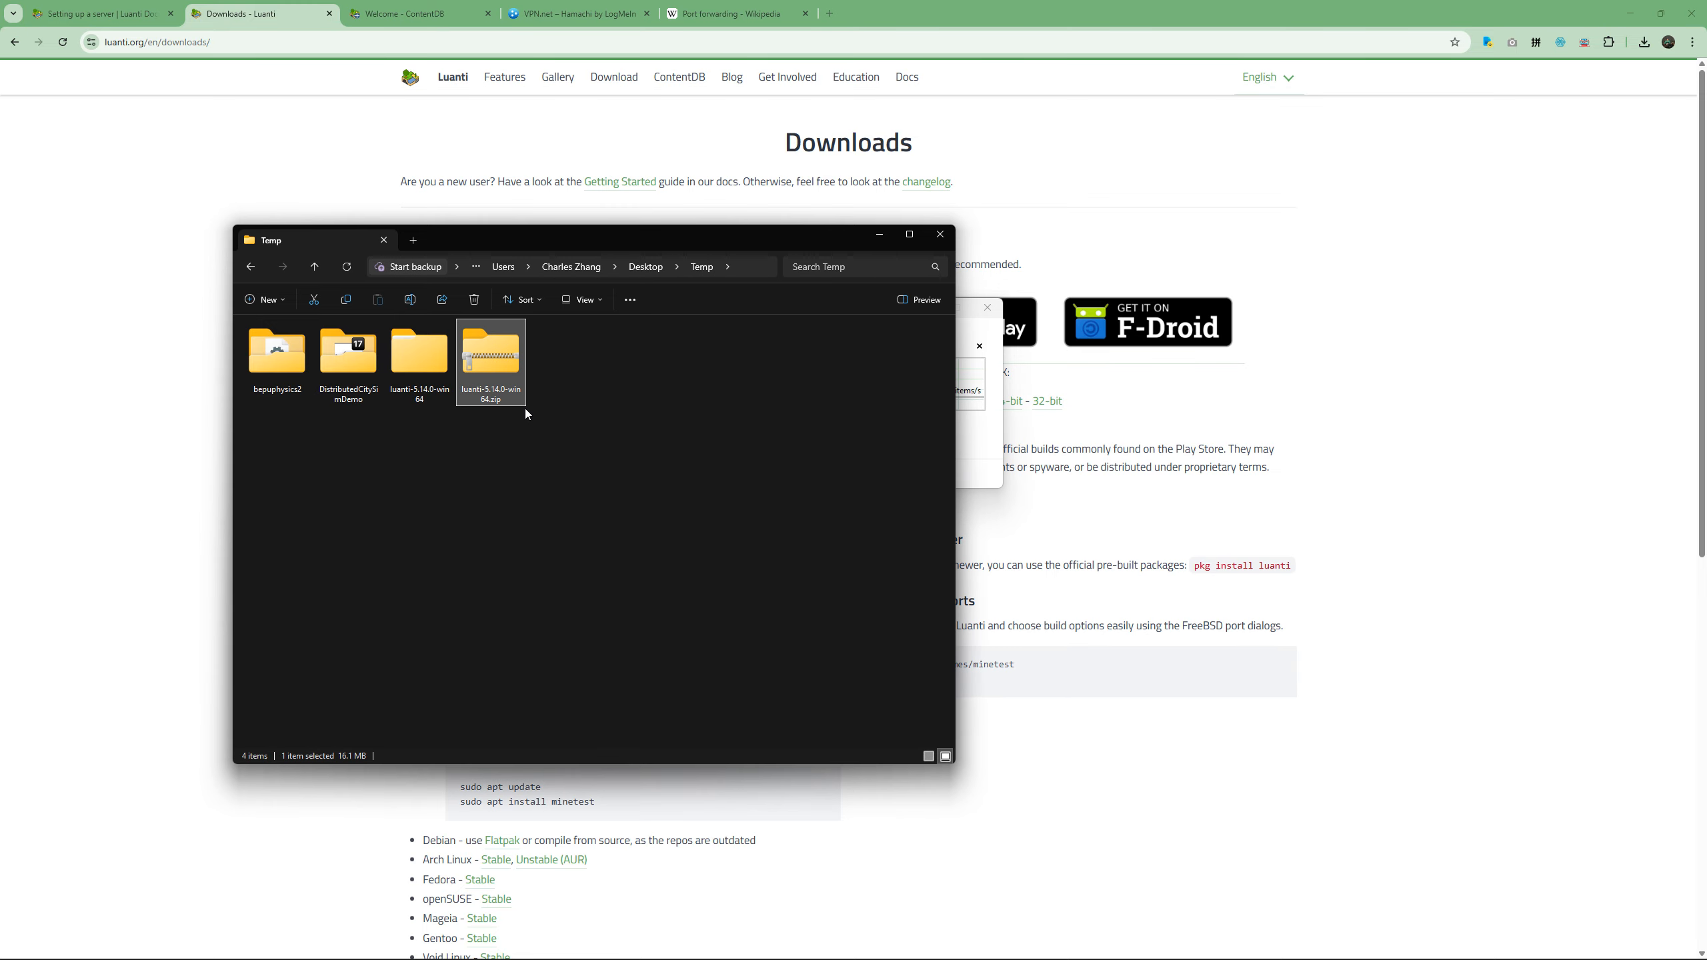
Close the PowerShell window running the Luanti server and retry the folder deletion.
key("alt+Tab")
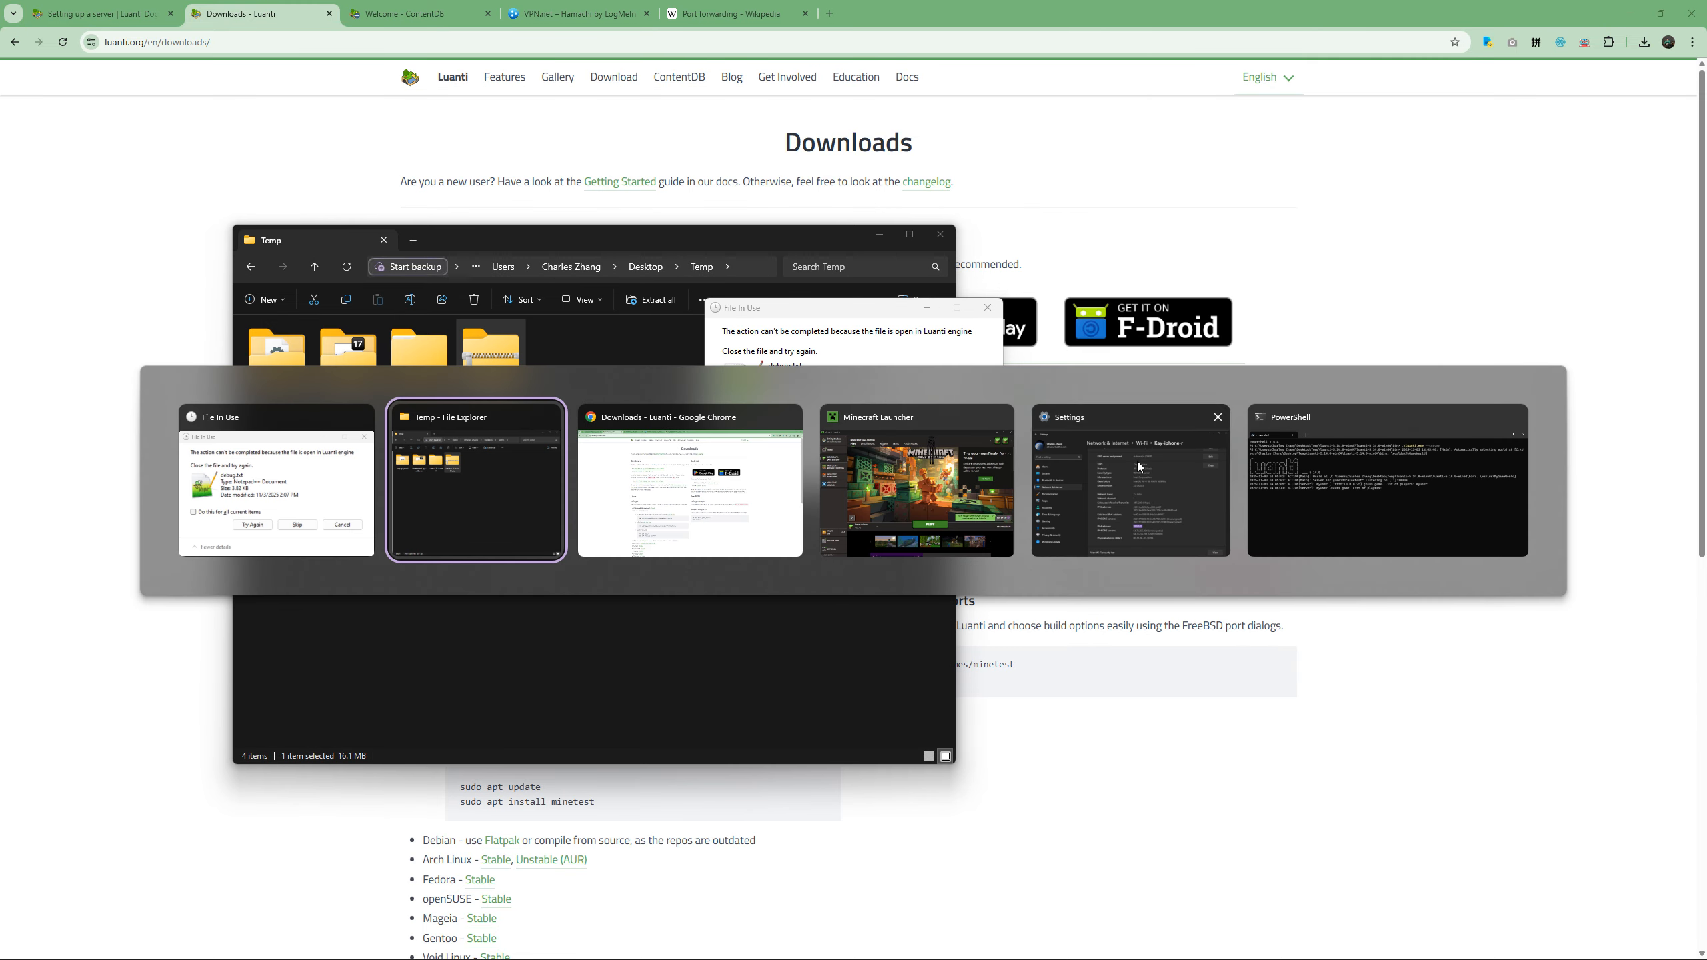
left_click(1511, 416)
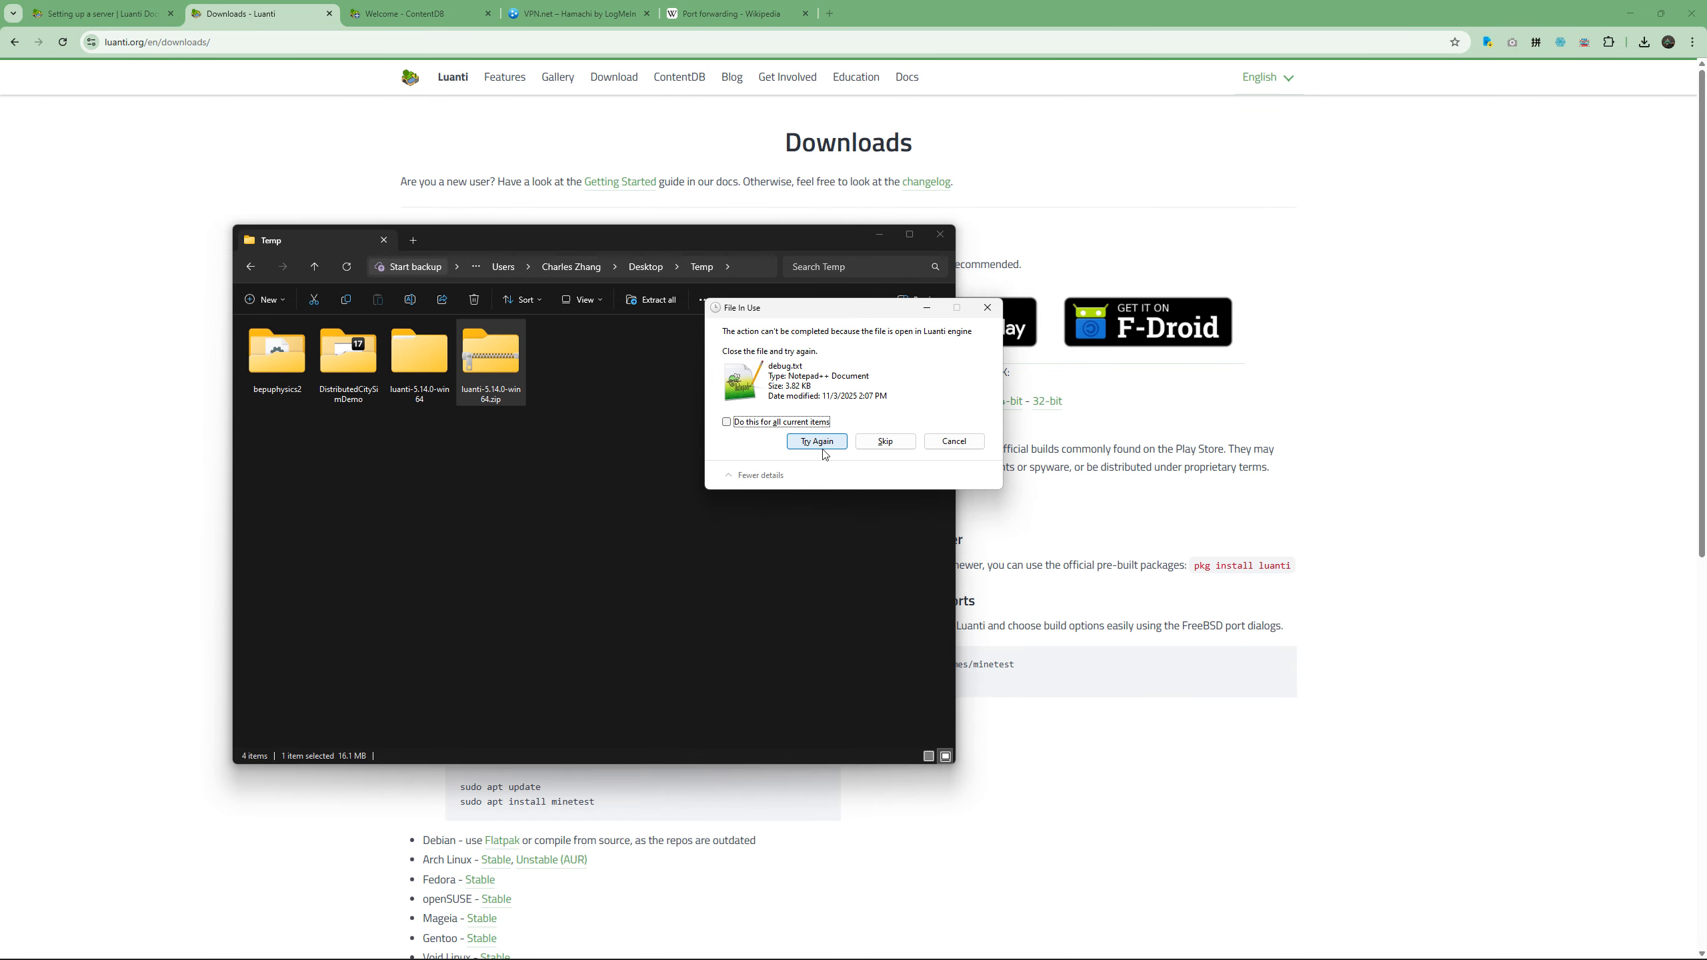
left_click(817, 443)
left_click(1322, 480)
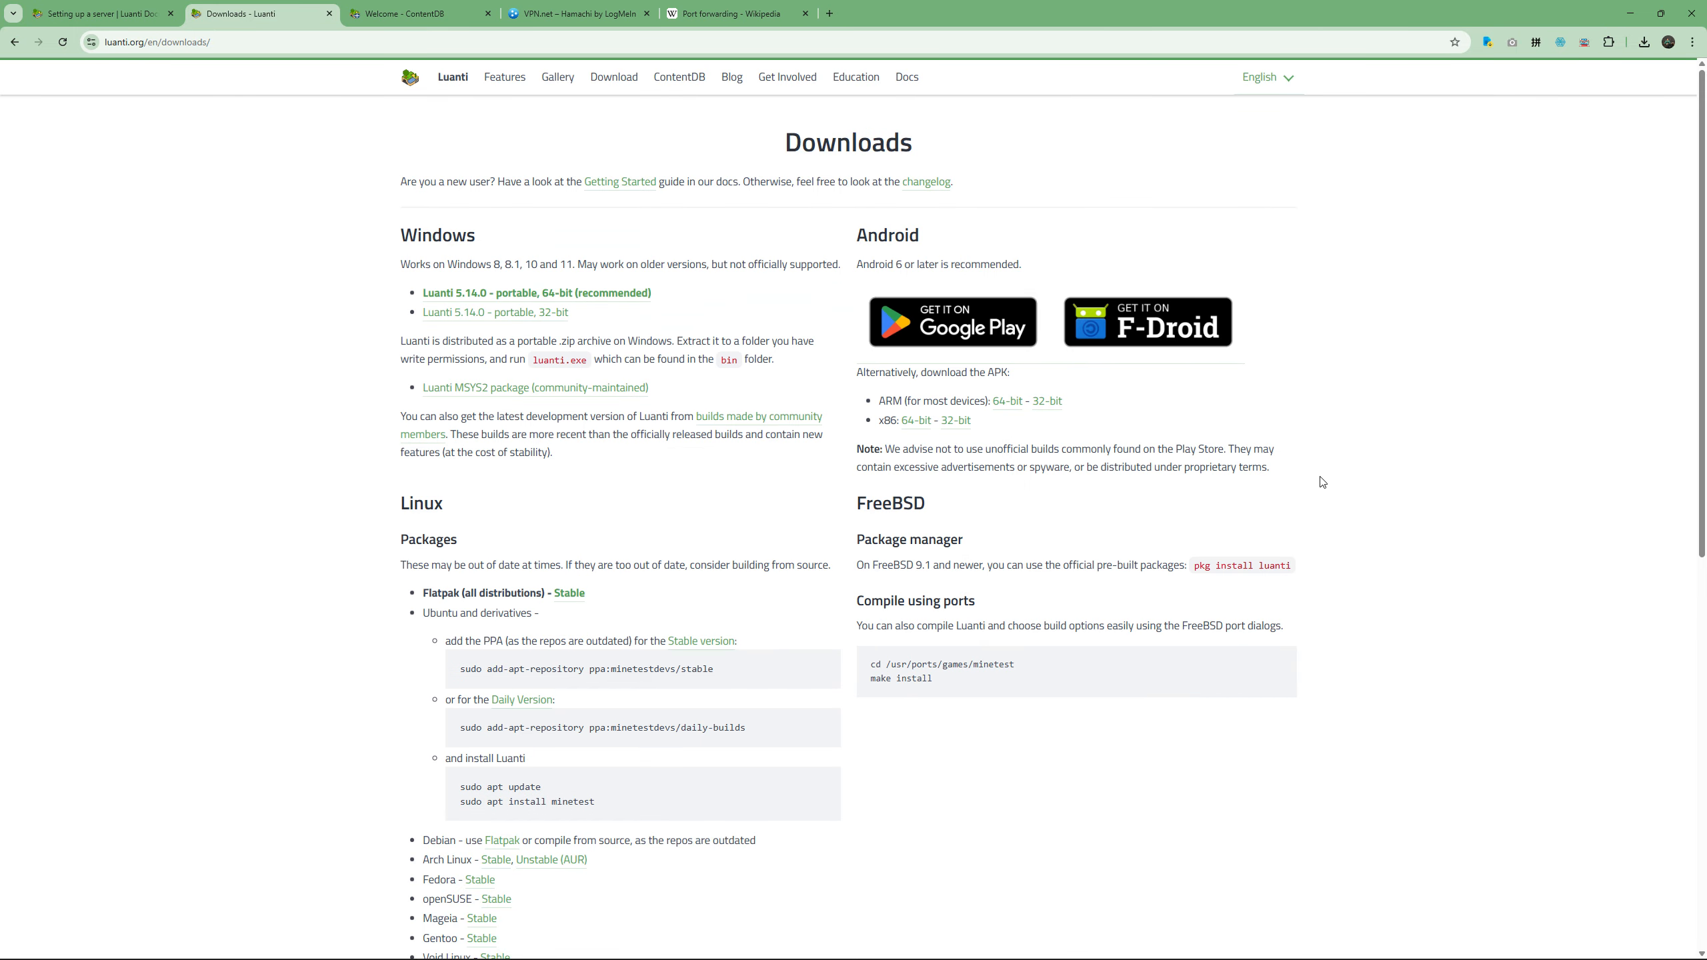
Check inside the remaining luanti-5.14.0-win64 folder and delete it from Temp.
key("alt+Tab")
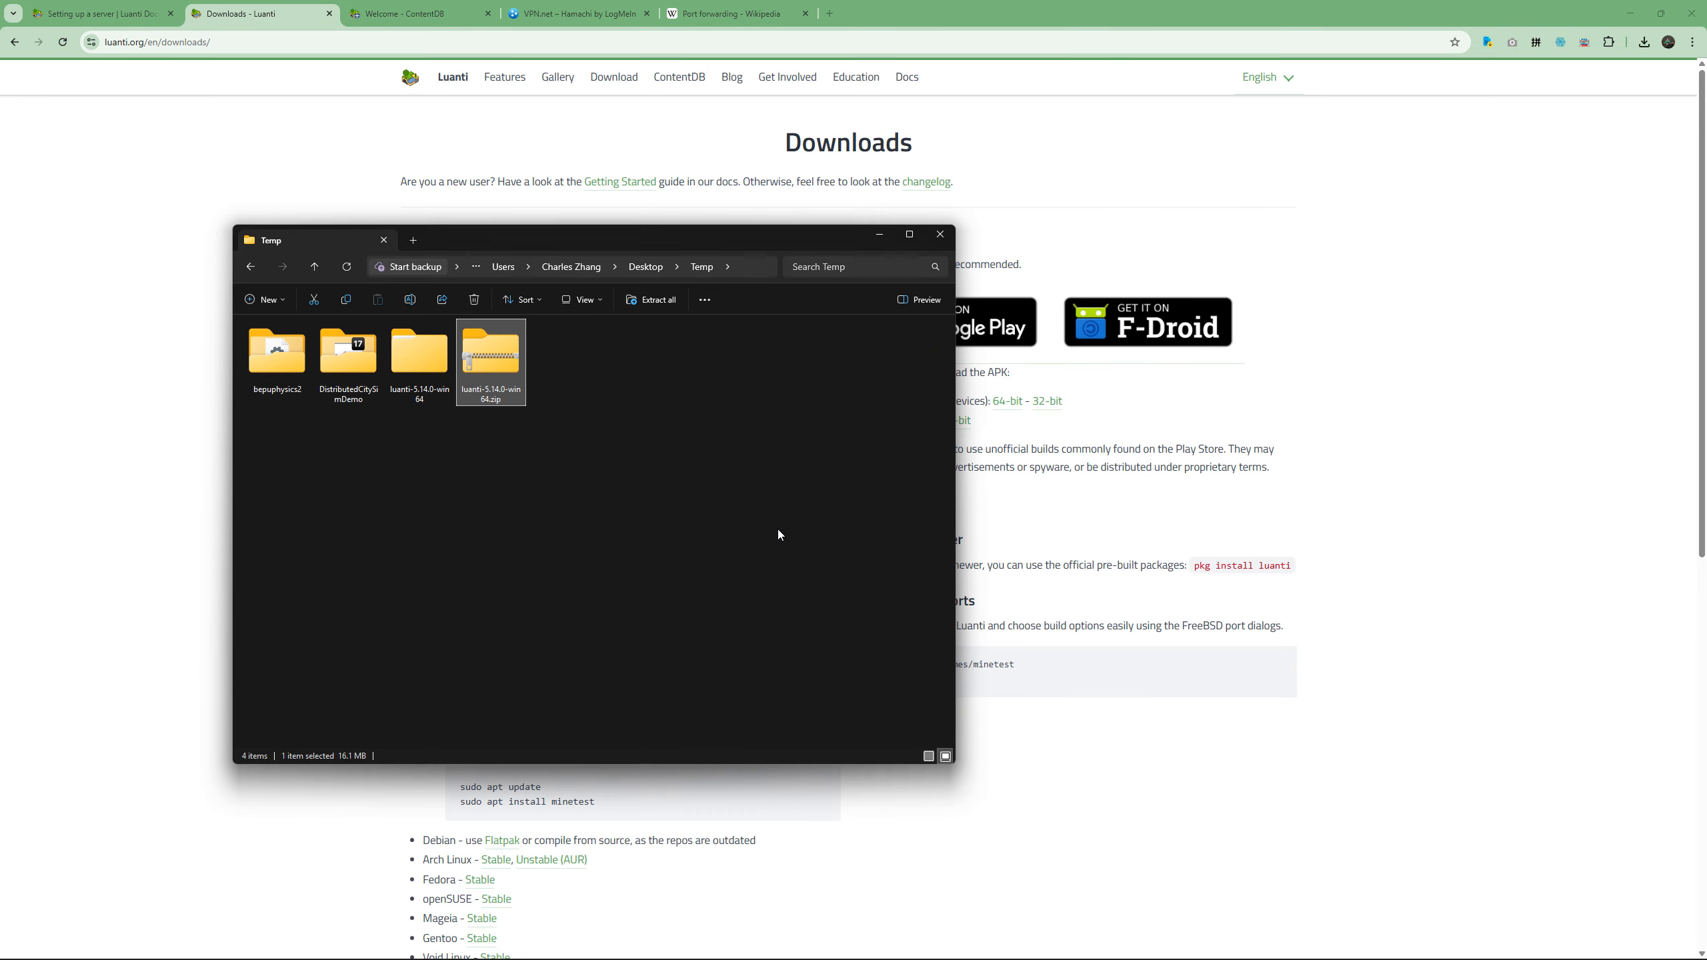
left_click(602, 478)
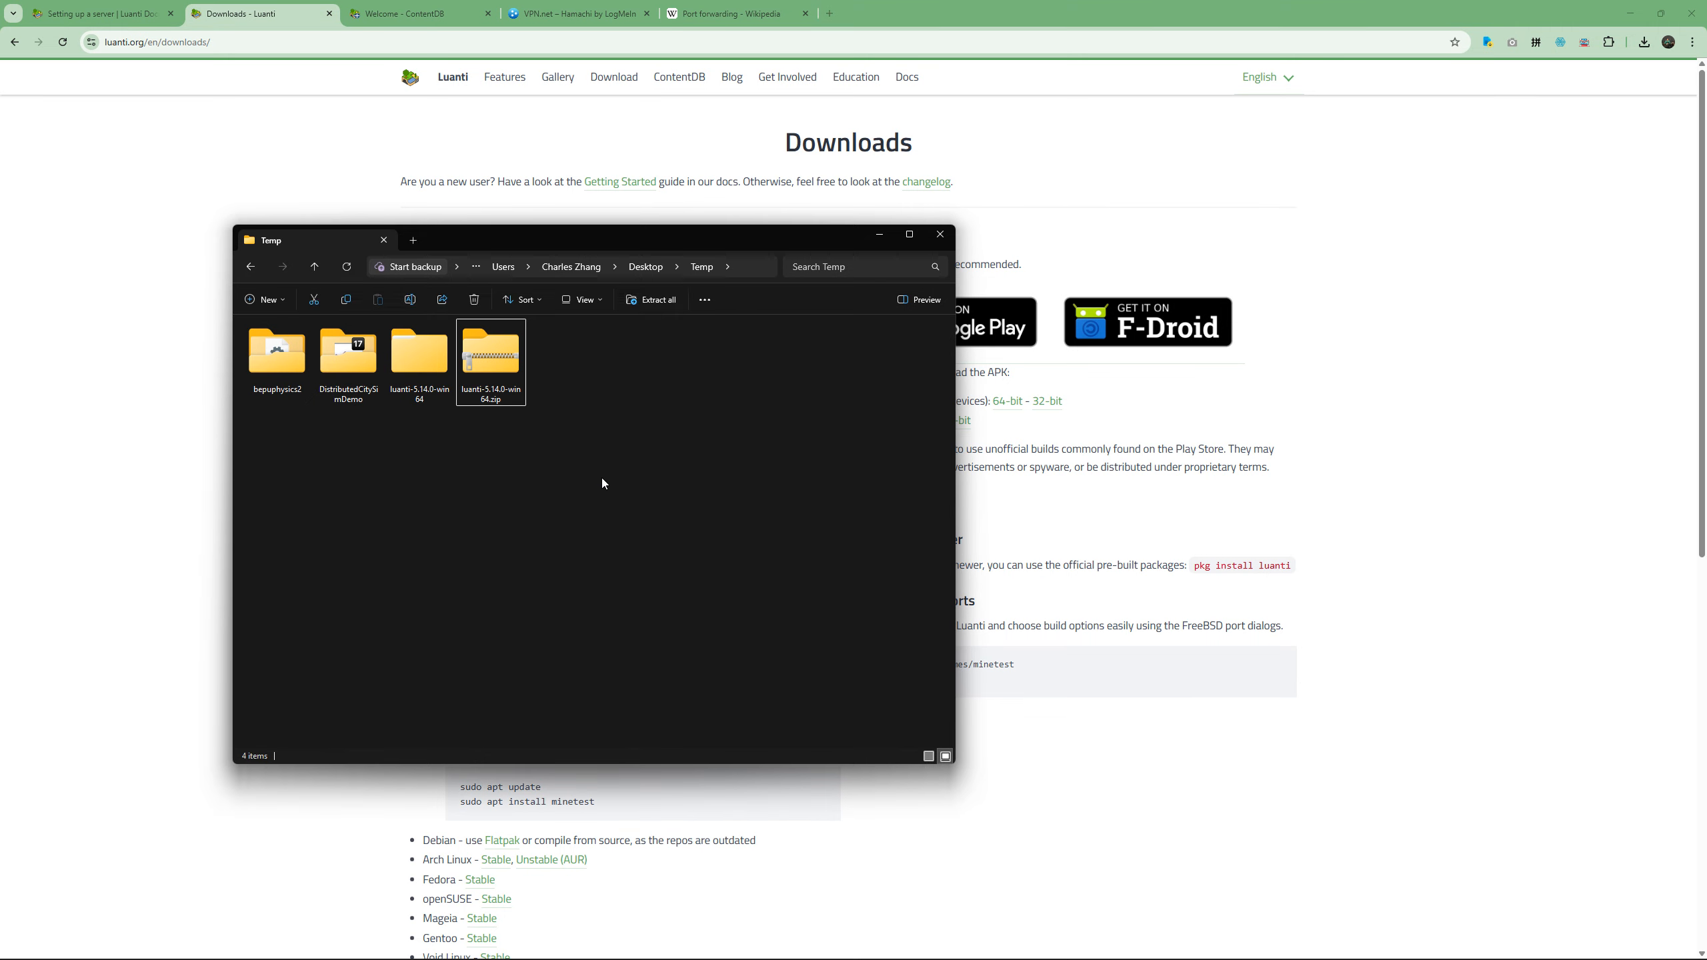
double_click(452, 391)
key("alt+Left")
key("Delete")
key("Return")
Extract luanti-5.14.0-win64.zip into its own folder within Temp and open the extracted folder.
right_click(433, 374)
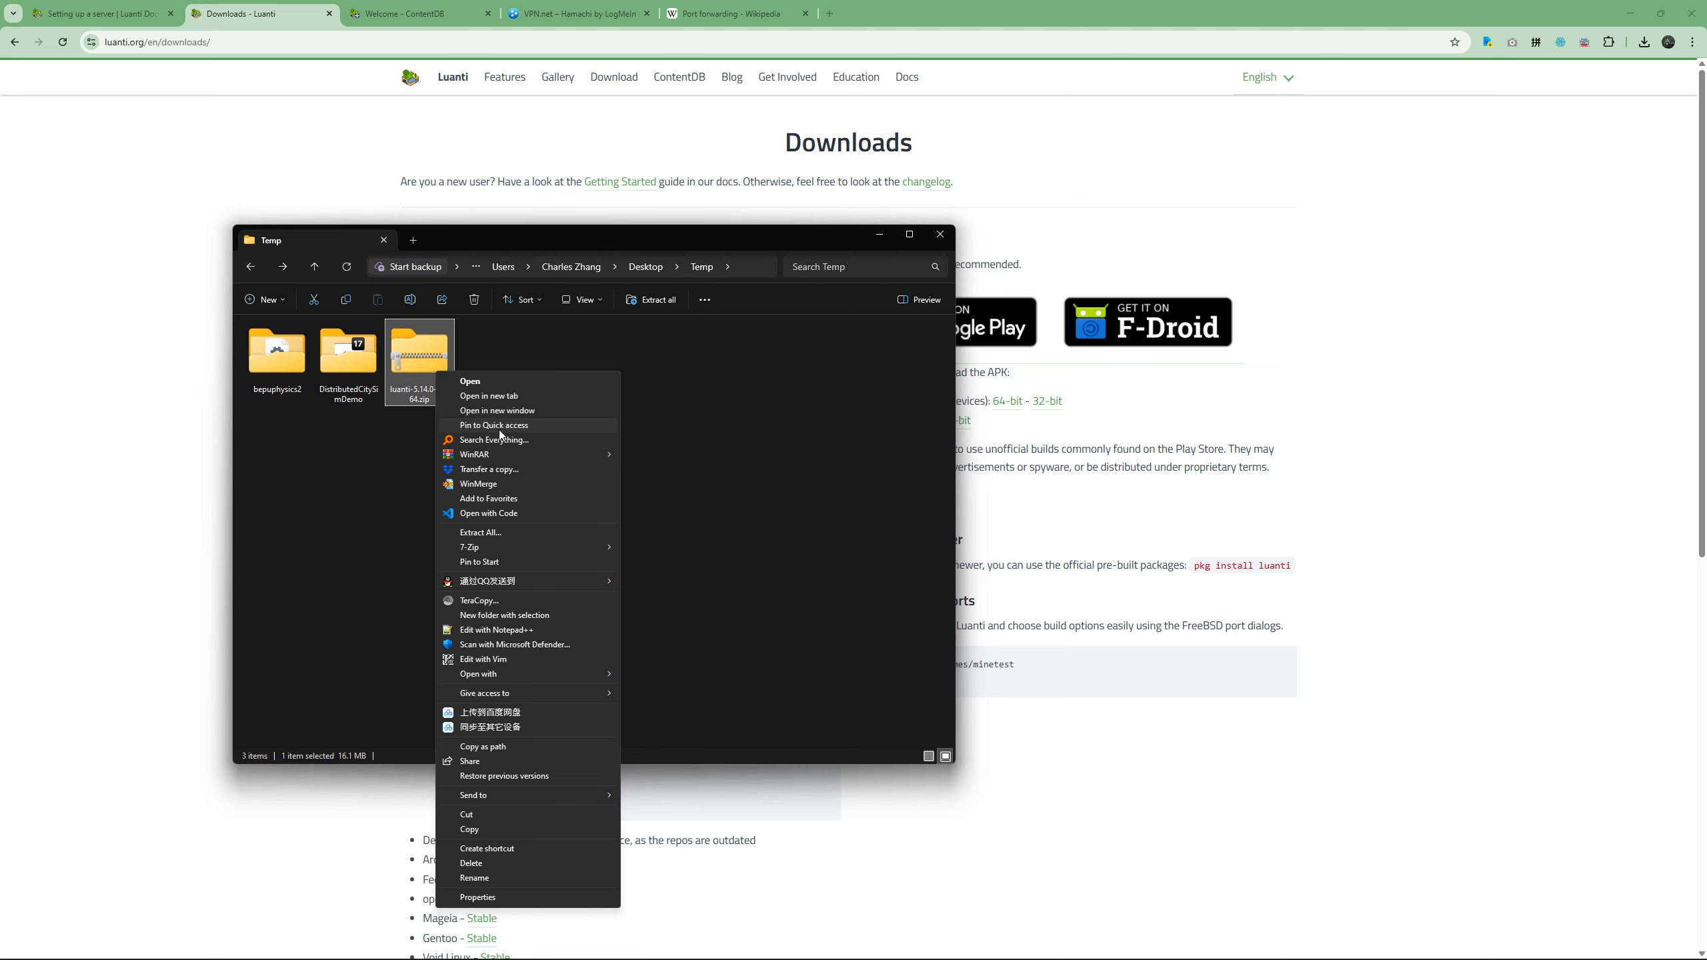
mouse_move(510, 457)
left_click(659, 469)
key("Return")
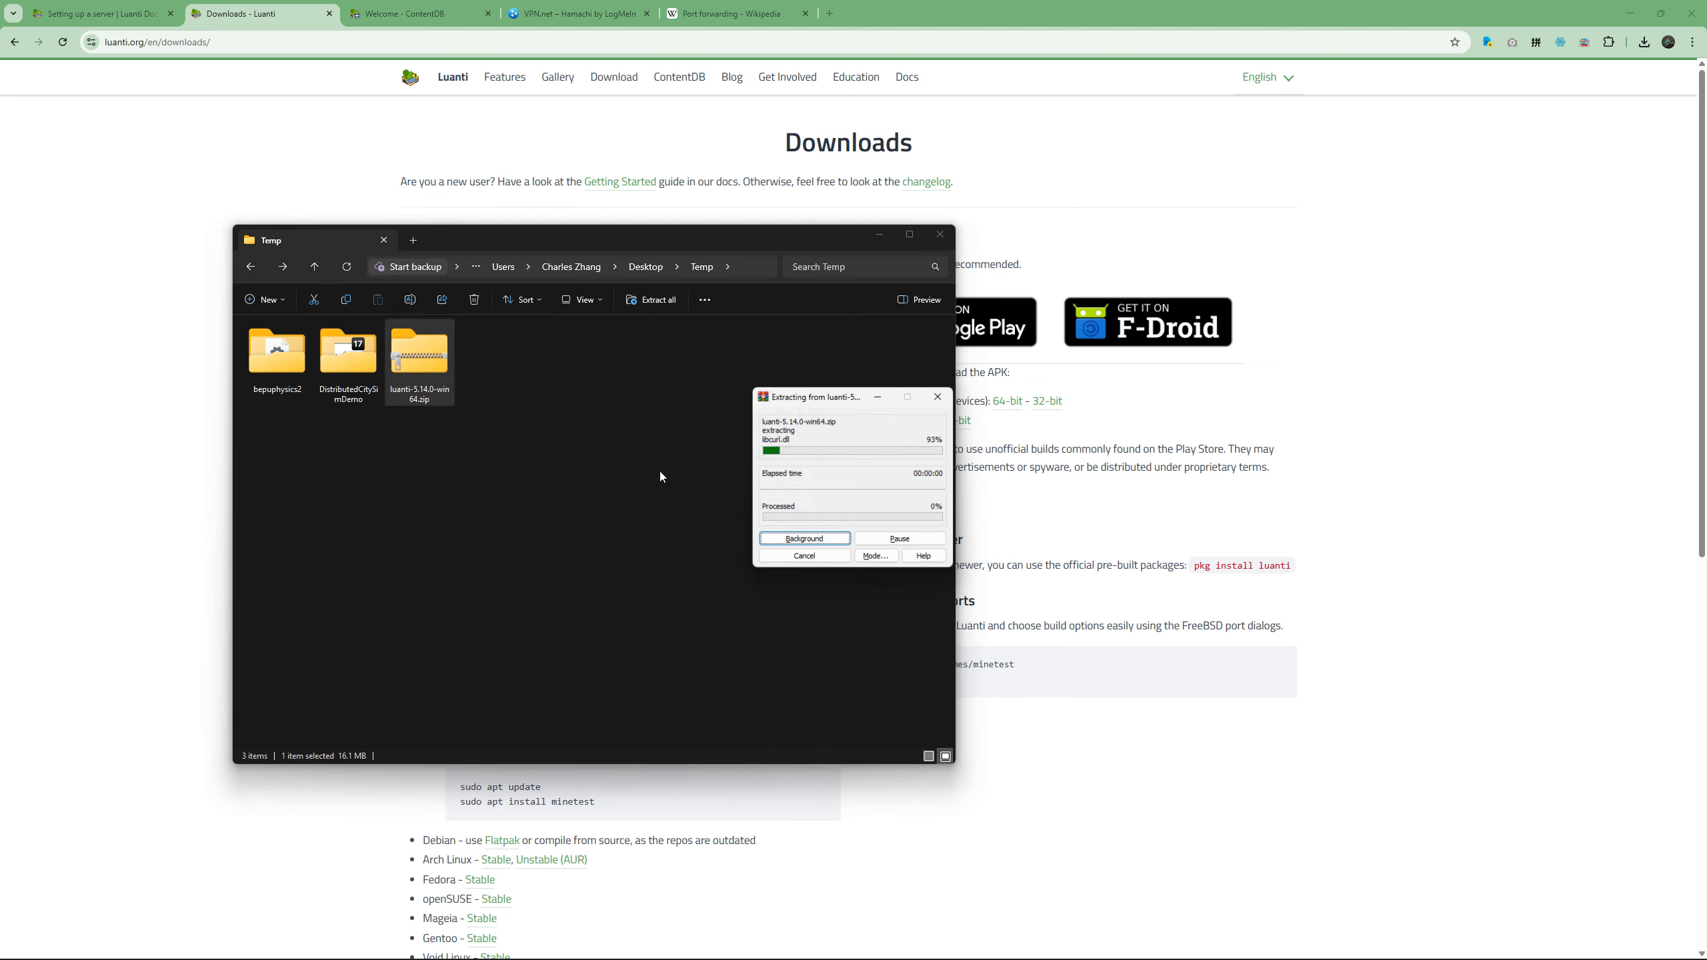
double_click(429, 364)
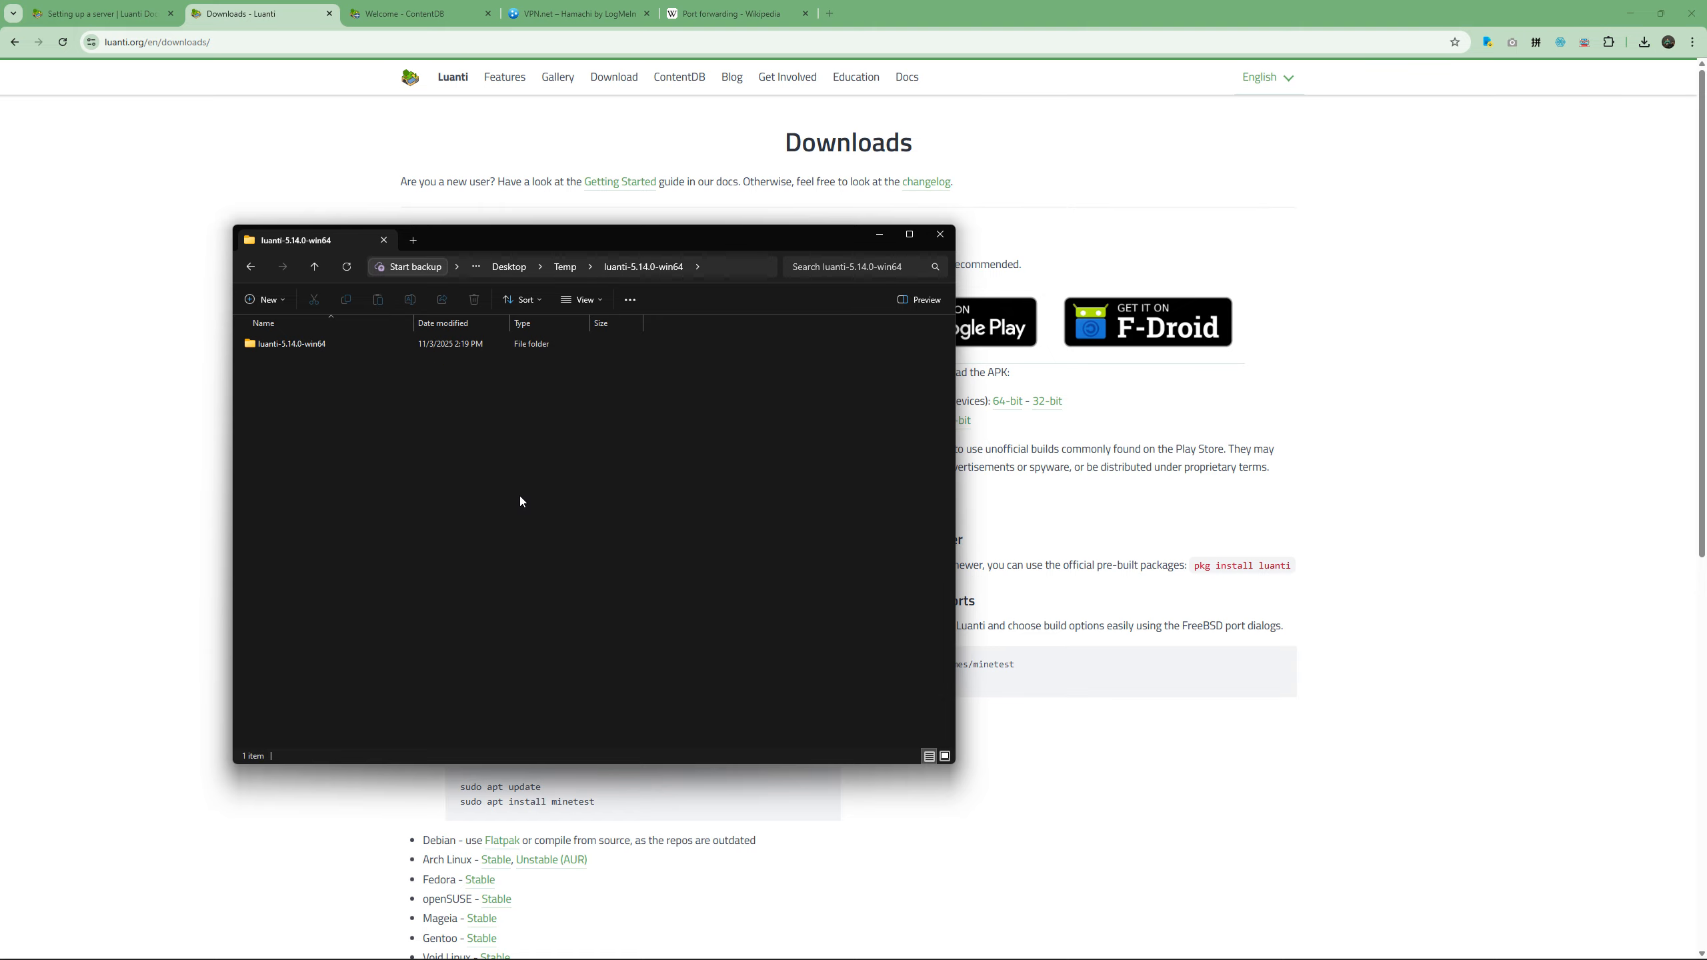
Open the bin folder inside the extracted luanti-5.14.0-win64 folder, launch luanti.exe and move its window clear of the file list.
double_click(363, 350)
double_click(334, 341)
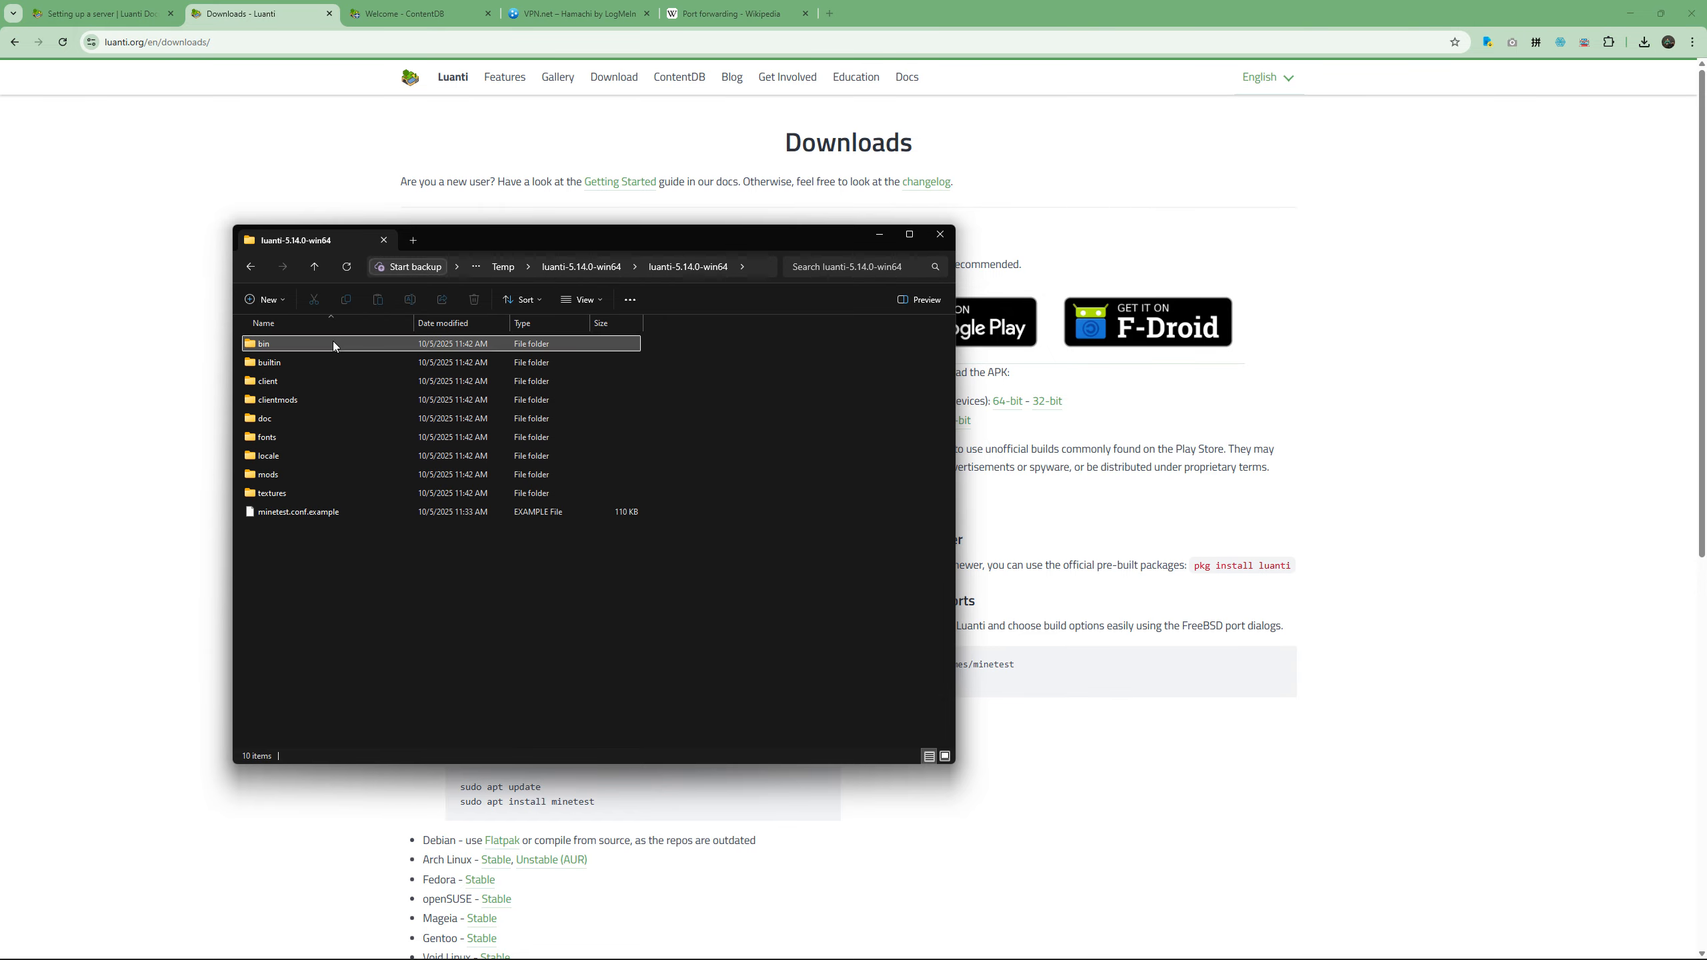
left_click(281, 609)
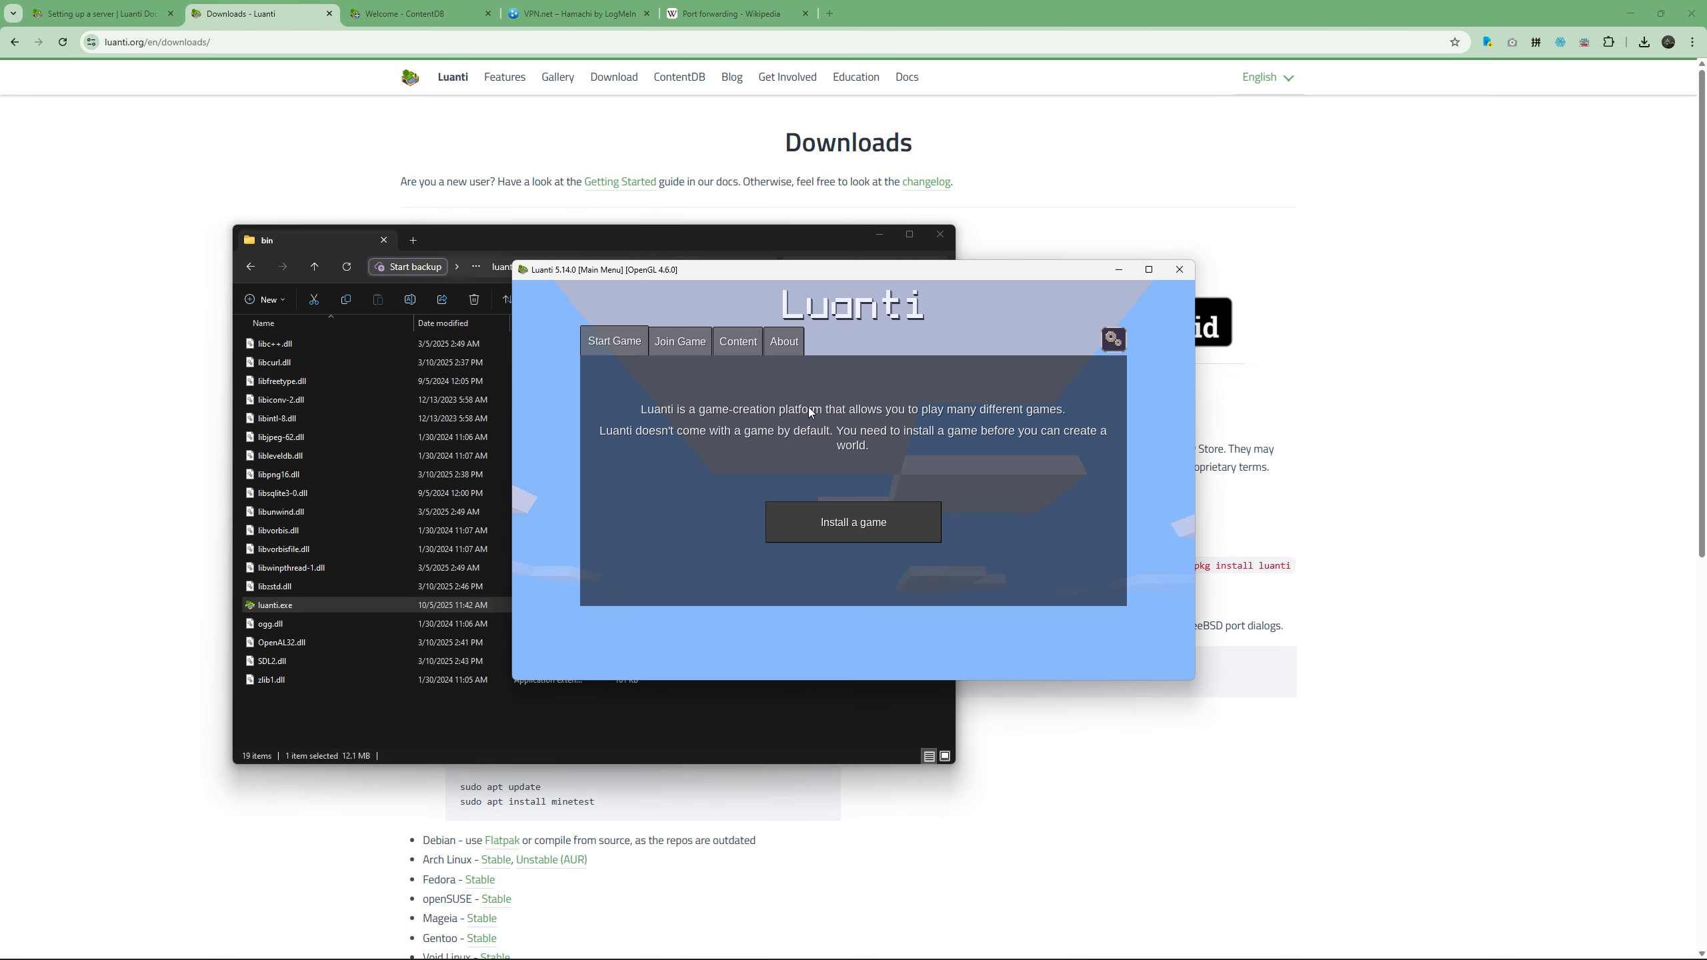
left_click_drag(867, 270, 983, 324)
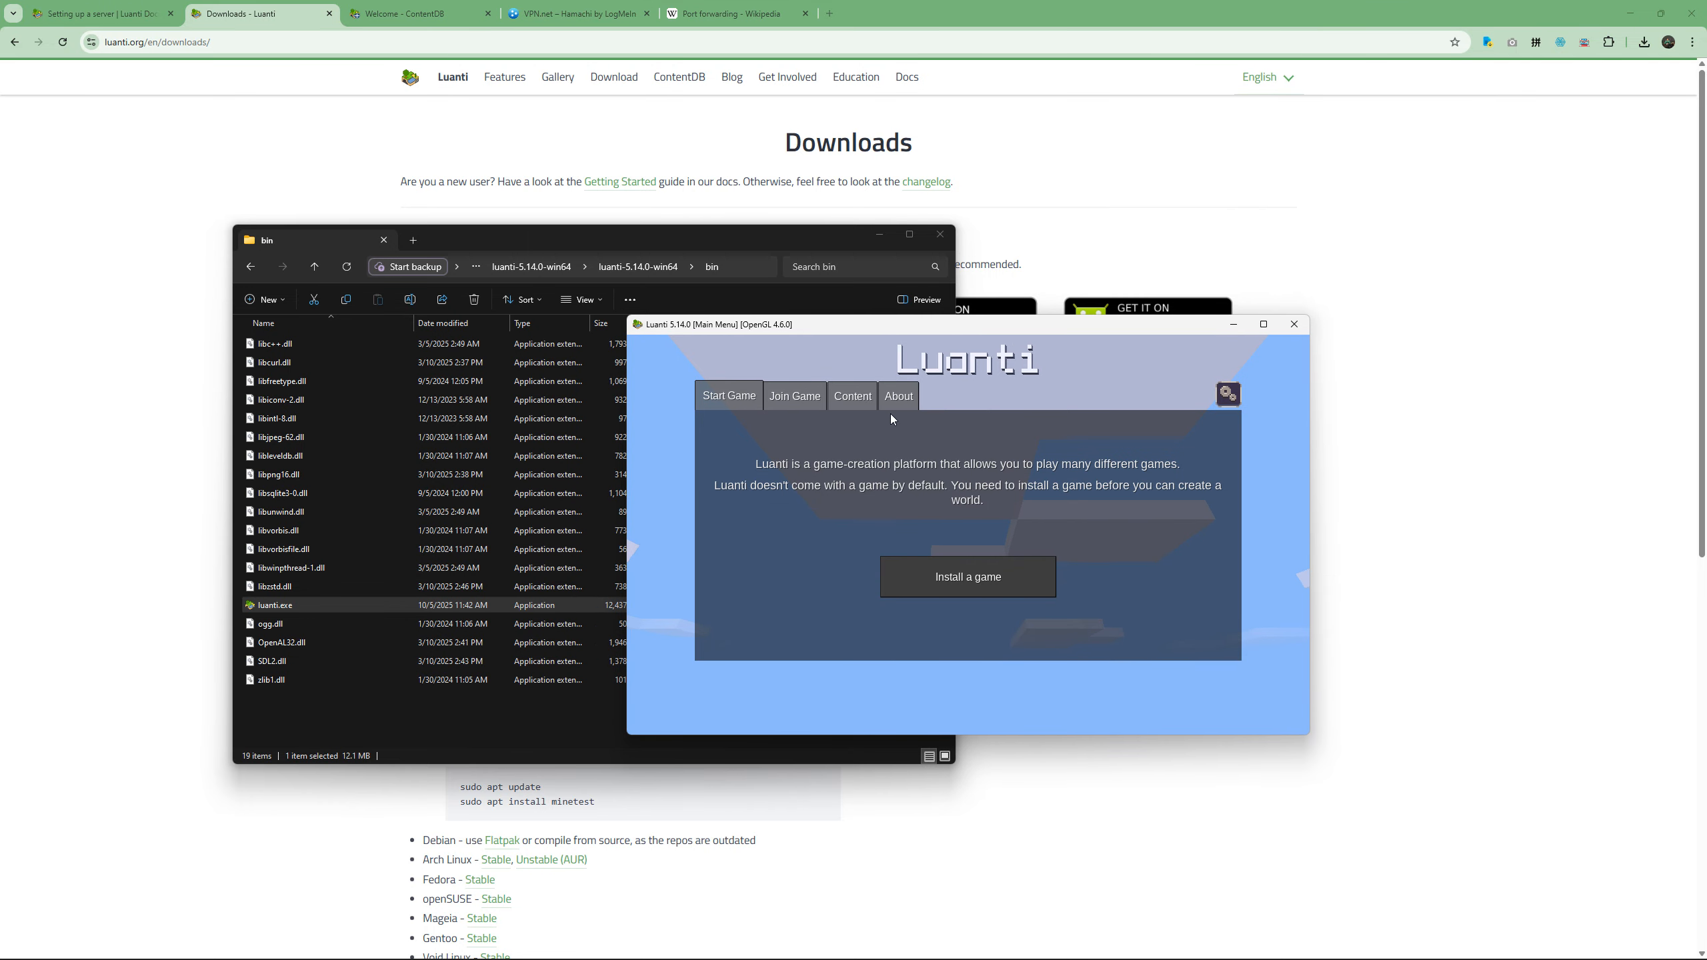
Open Luanti's online content browser and look over the ContentDB home page in the web browser.
left_click(856, 402)
left_click(863, 624)
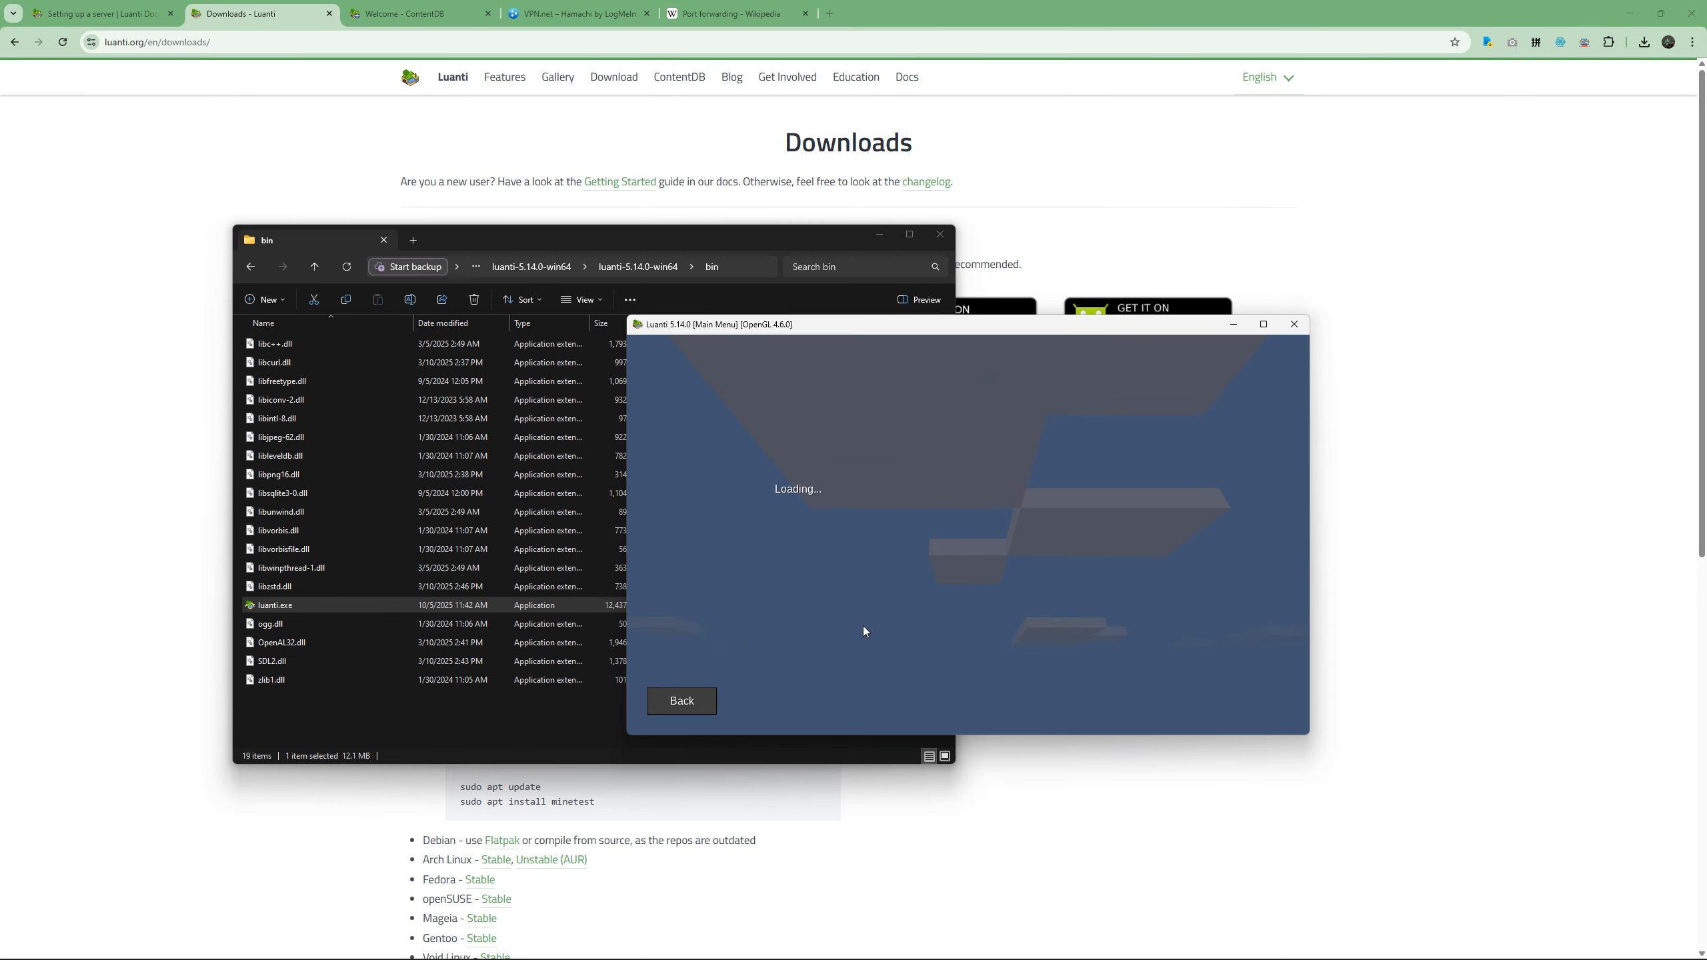
left_click(417, 13)
scroll(333, 279, "down", 5)
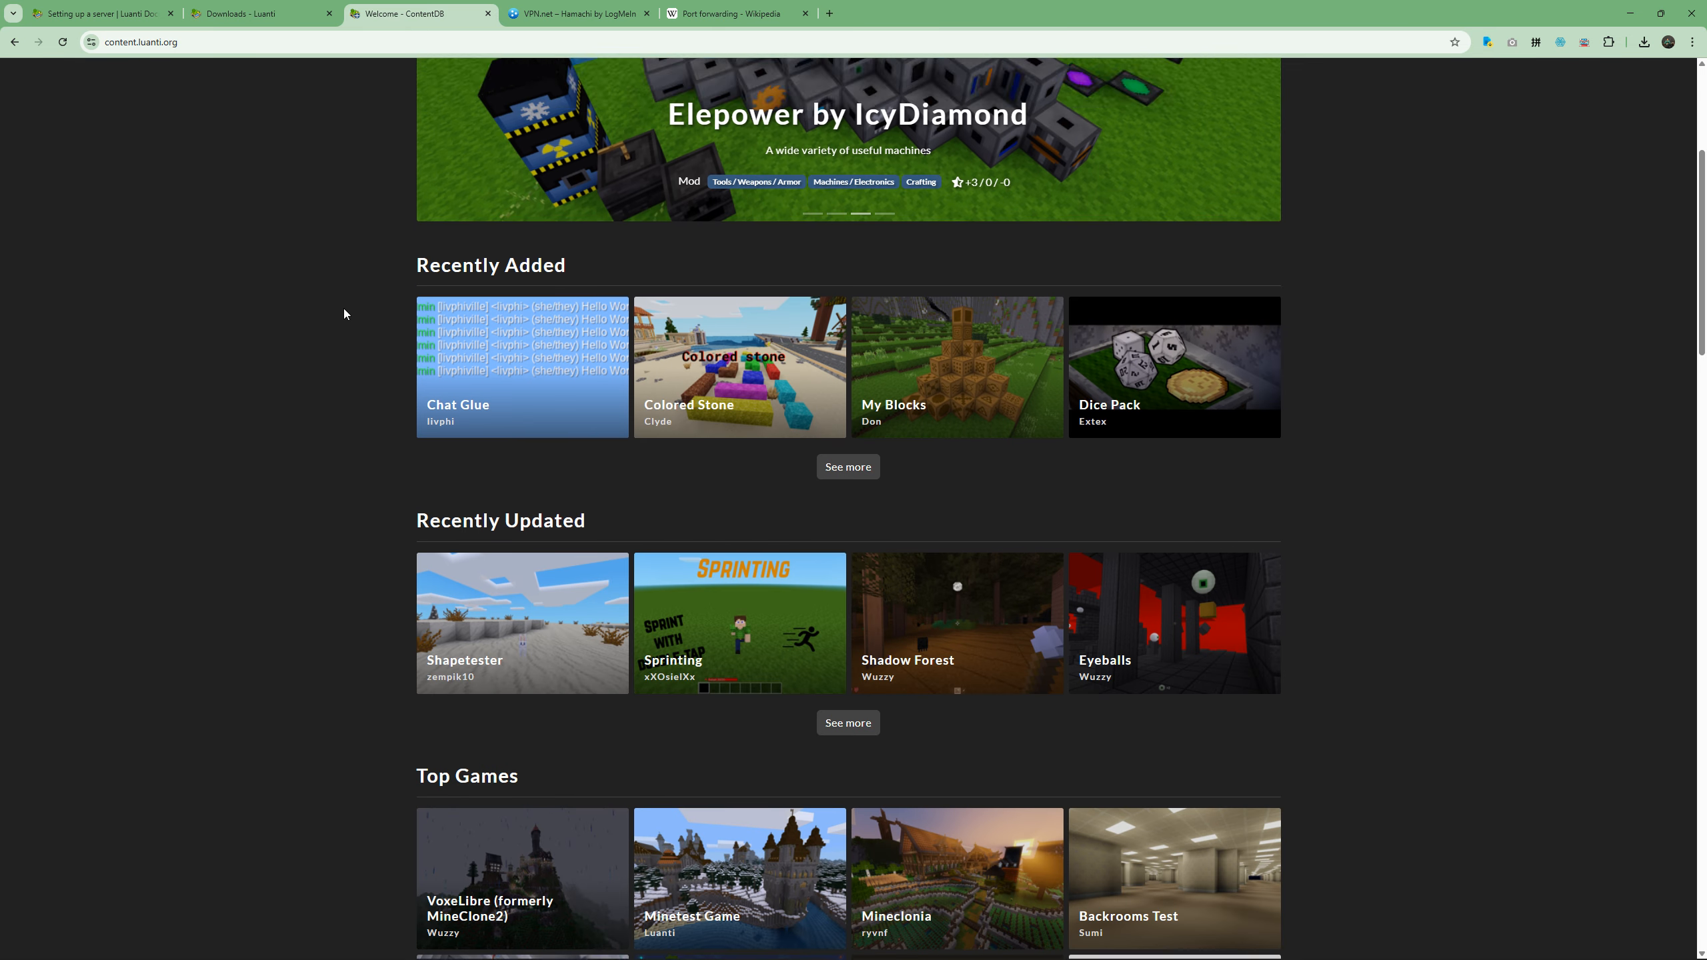
scroll(343, 305, "up", 5)
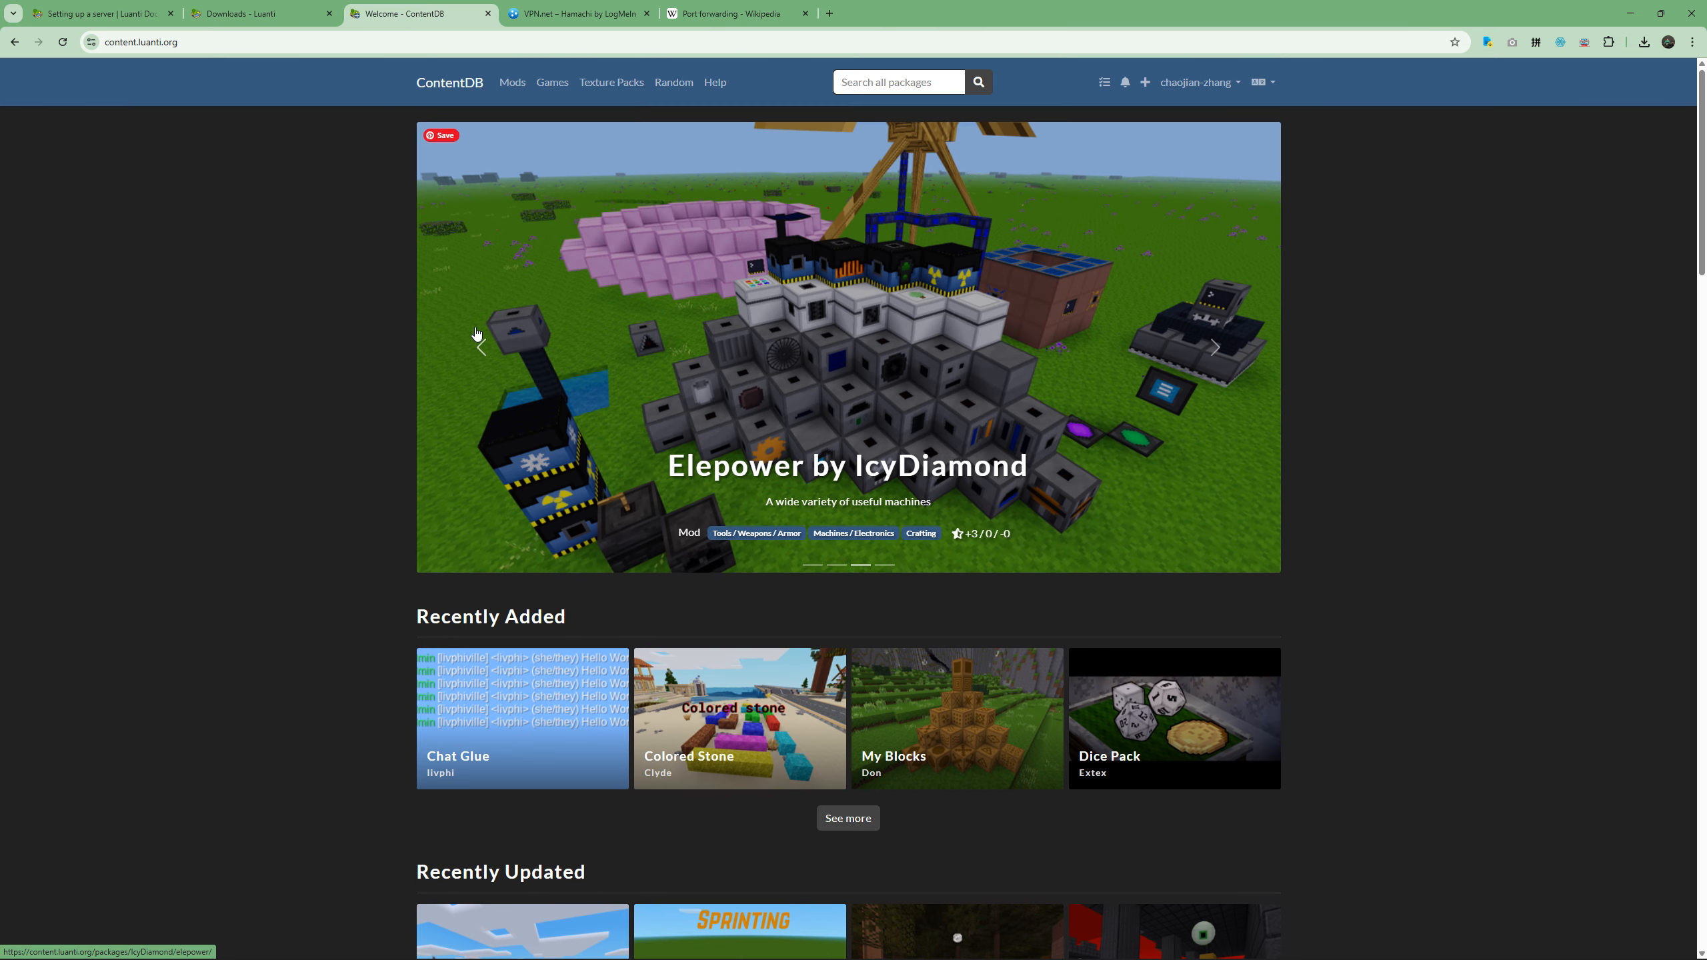
Return to Luanti, search its online content for "minetest" and install Minetest Game.
key("alt+Tab")
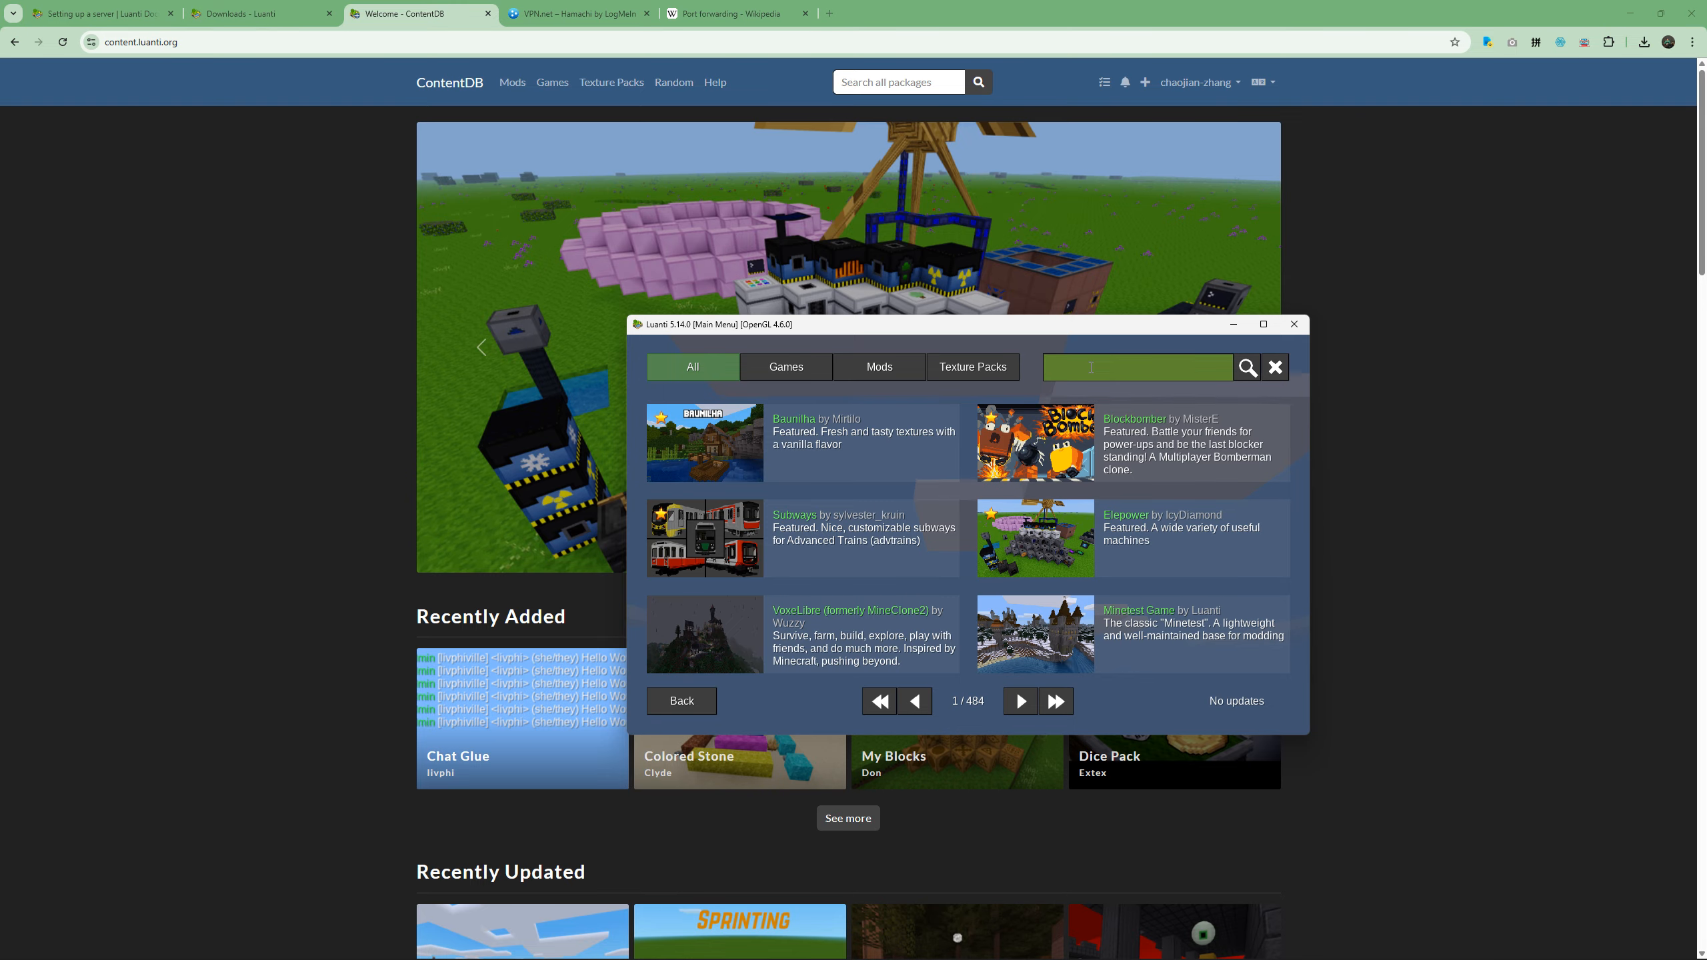
type("minetest")
key("Return")
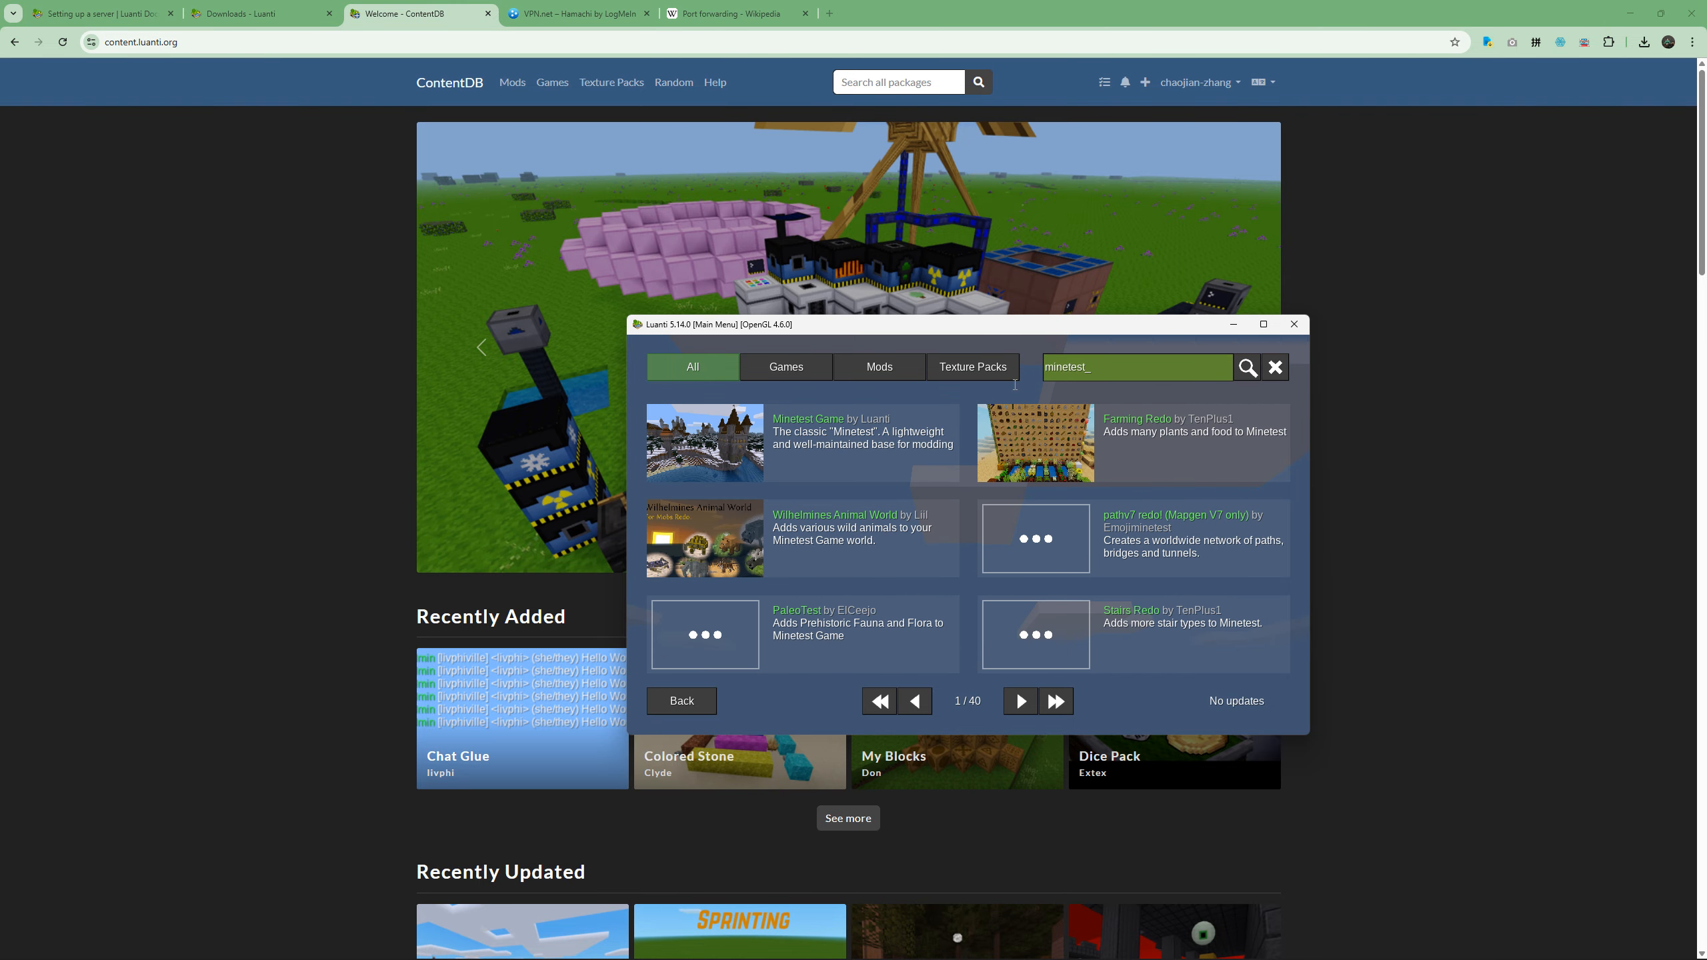
left_click(882, 431)
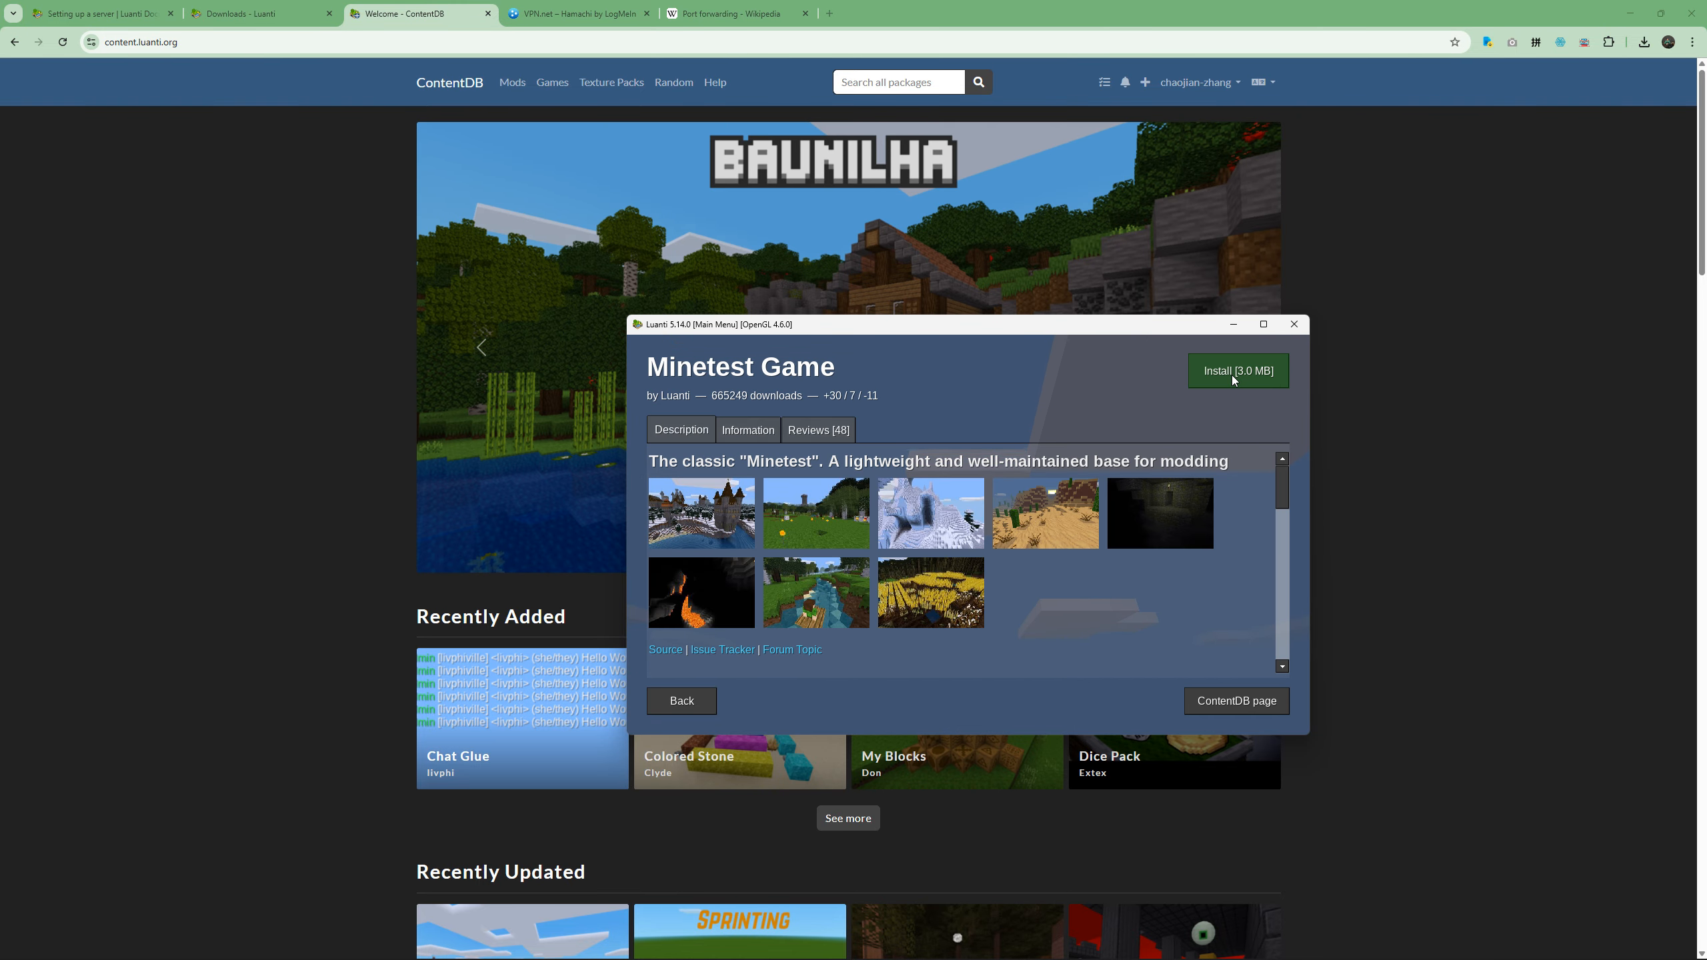
left_click(1233, 375)
Switch to File Explorer and inspect the games folder in the Luanti directory for the installed minetest_game folder.
key("alt+Tab")
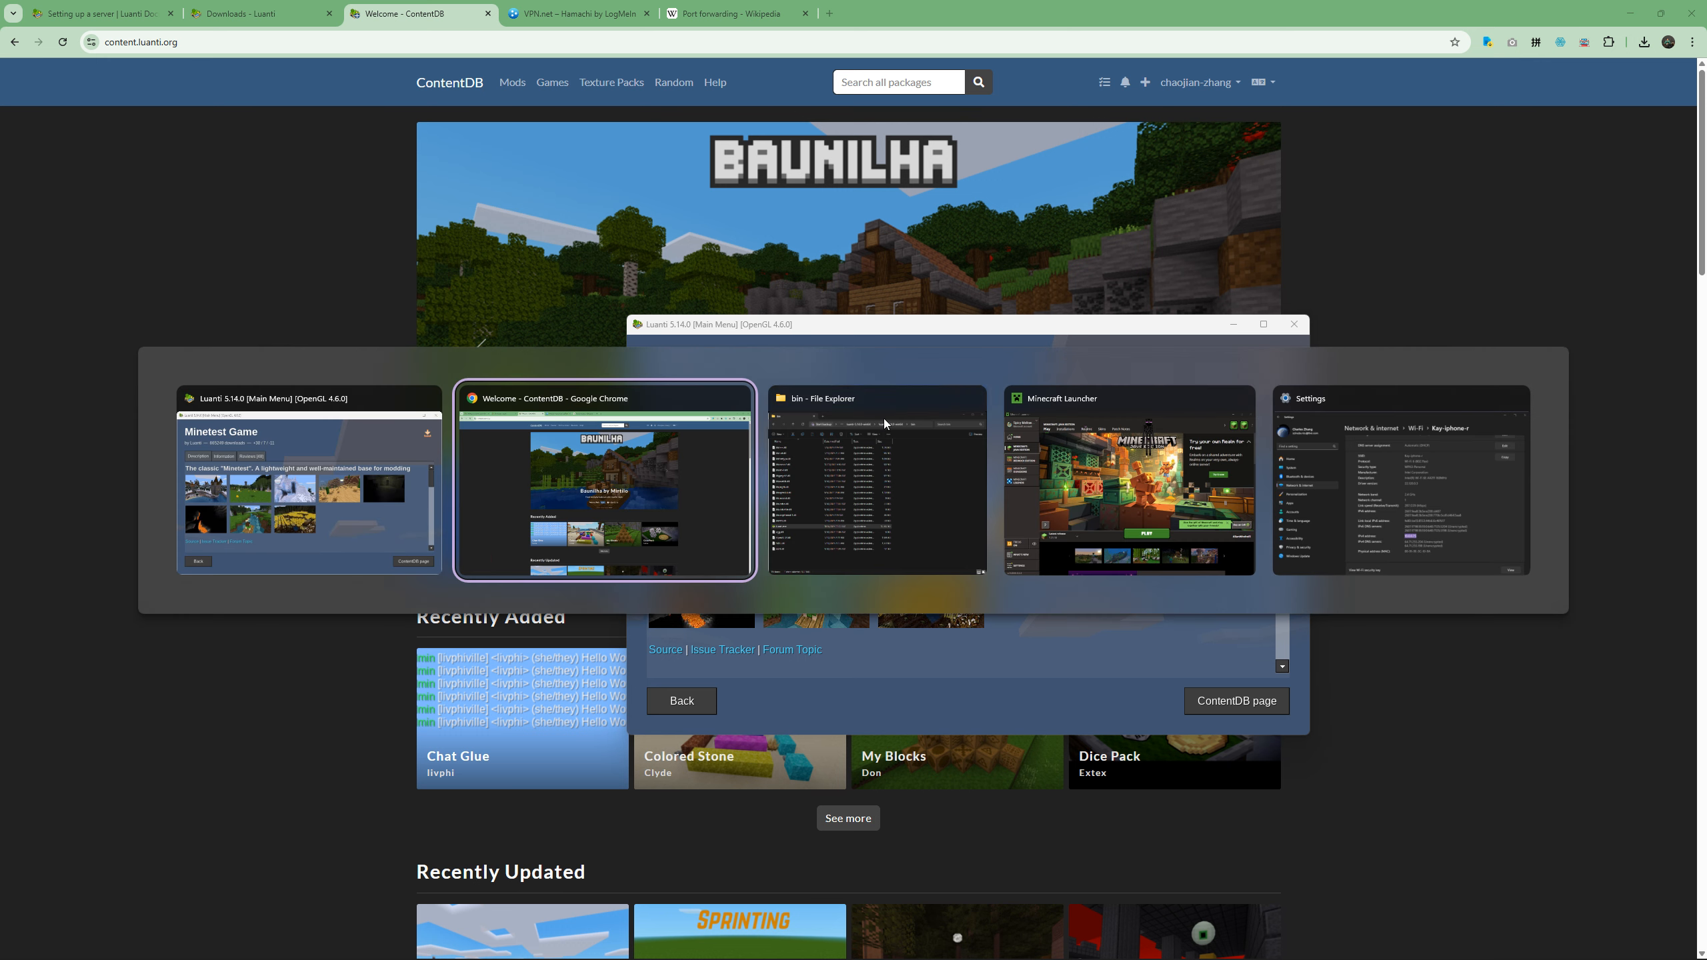
key("alt+Up")
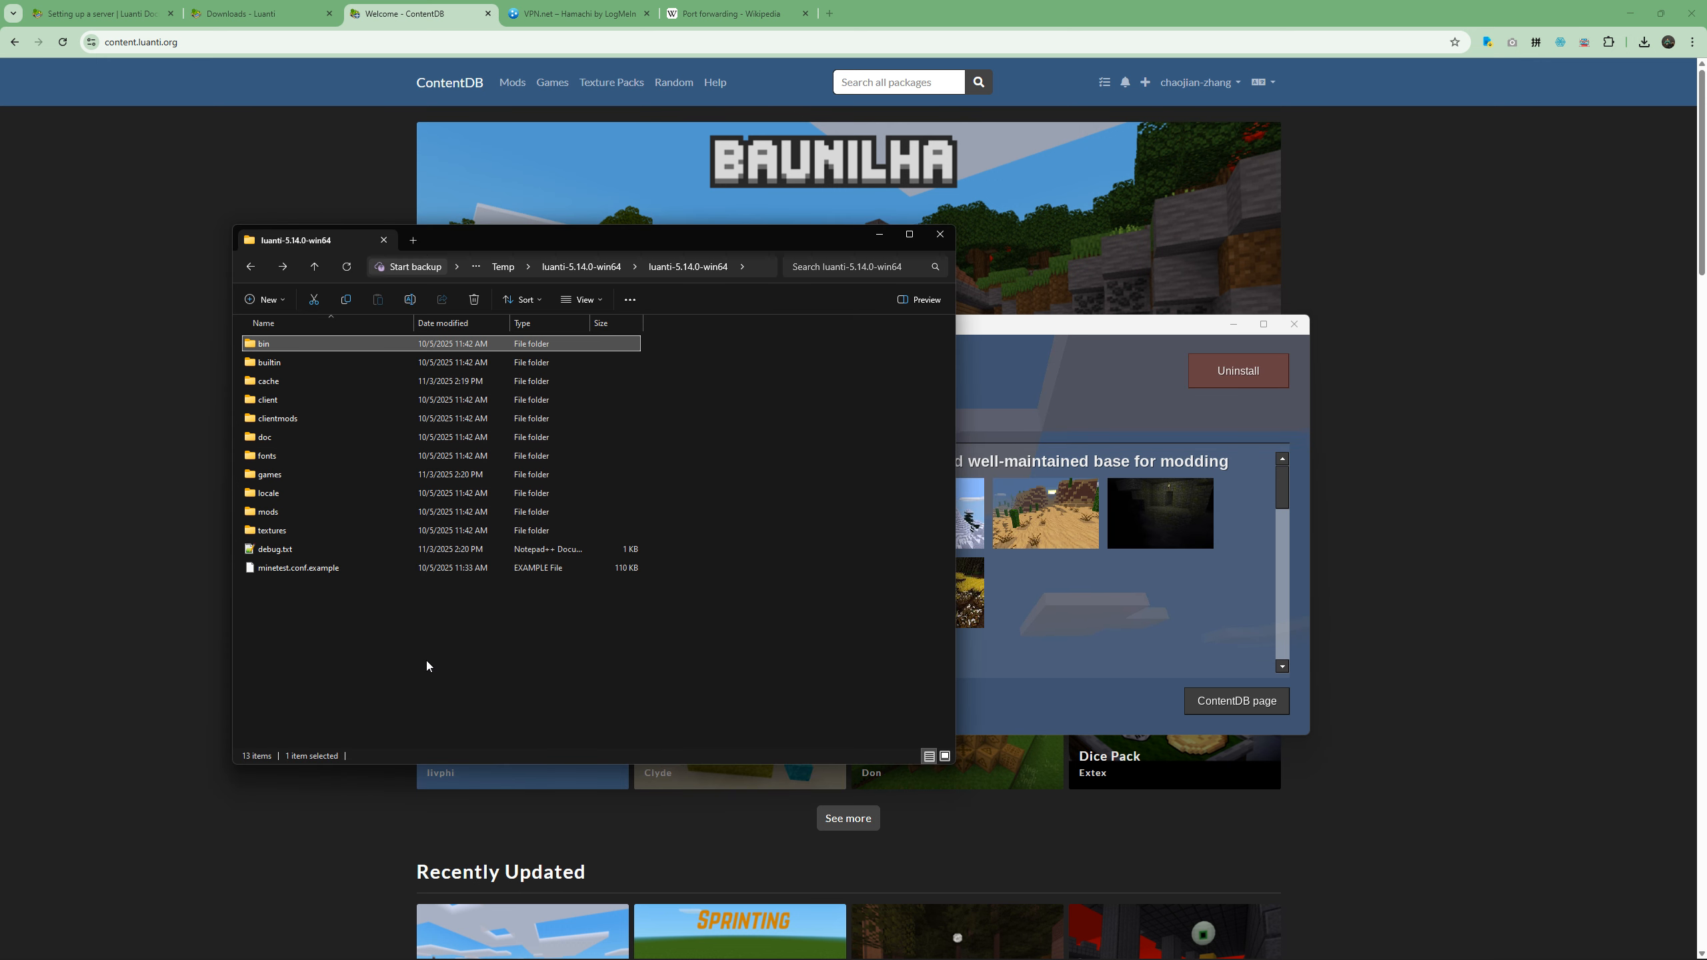
key("ctrl+a")
left_click(299, 475, "ctrl")
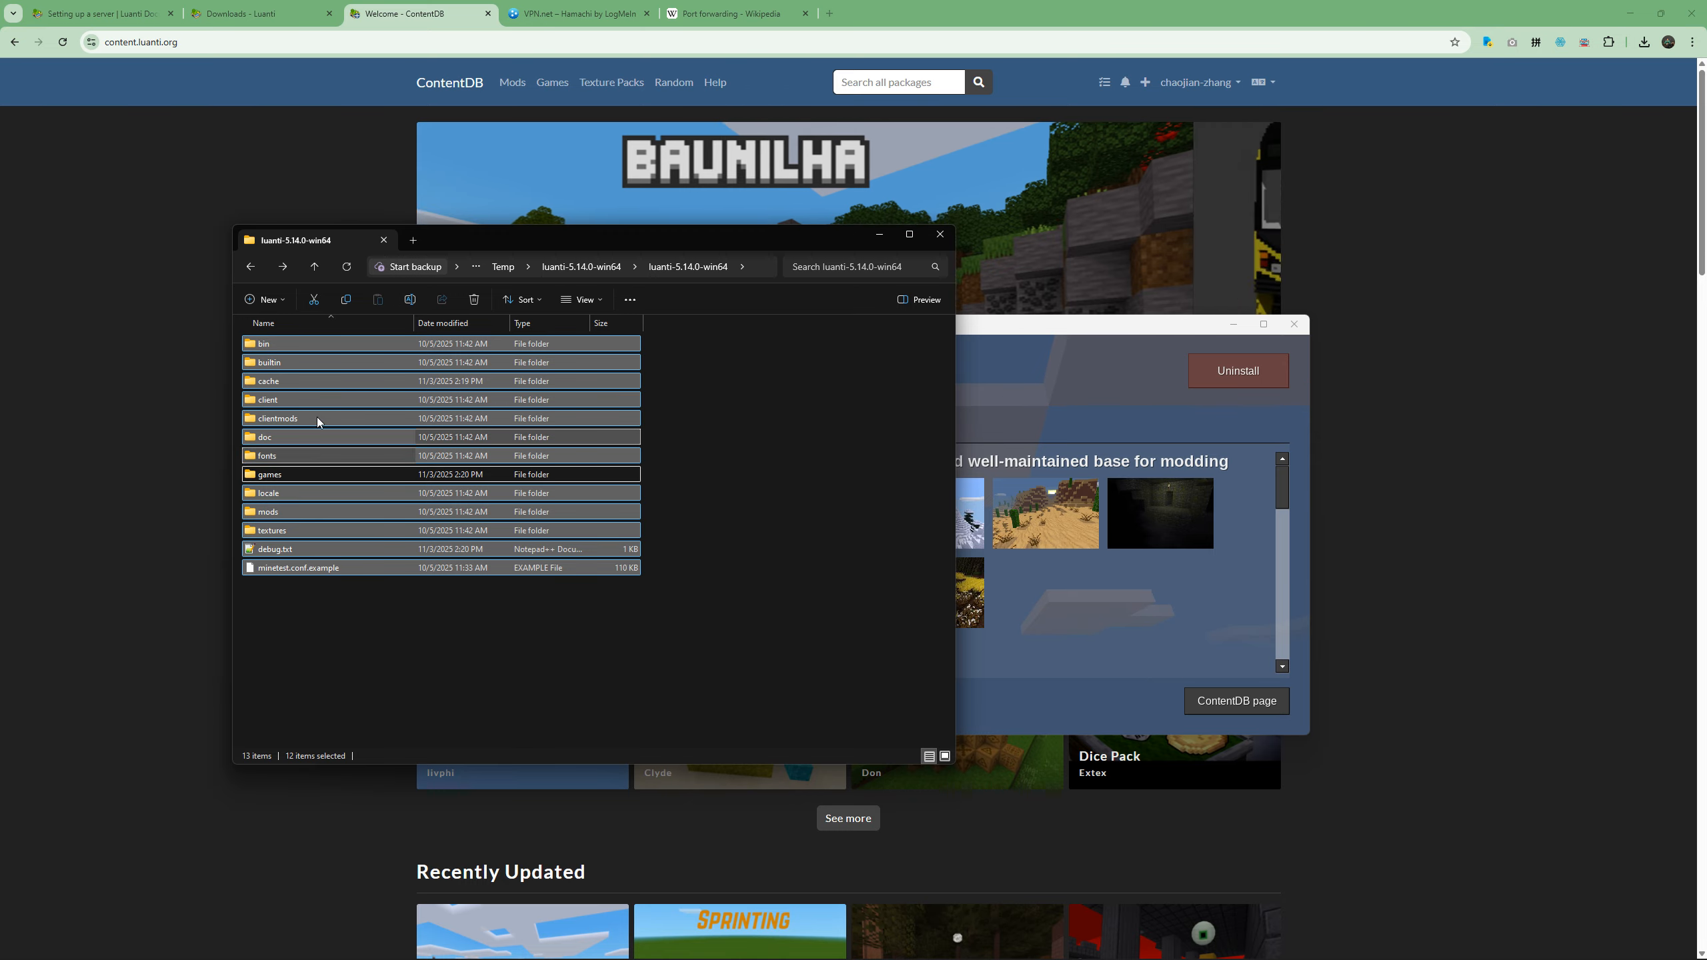
left_click(338, 655)
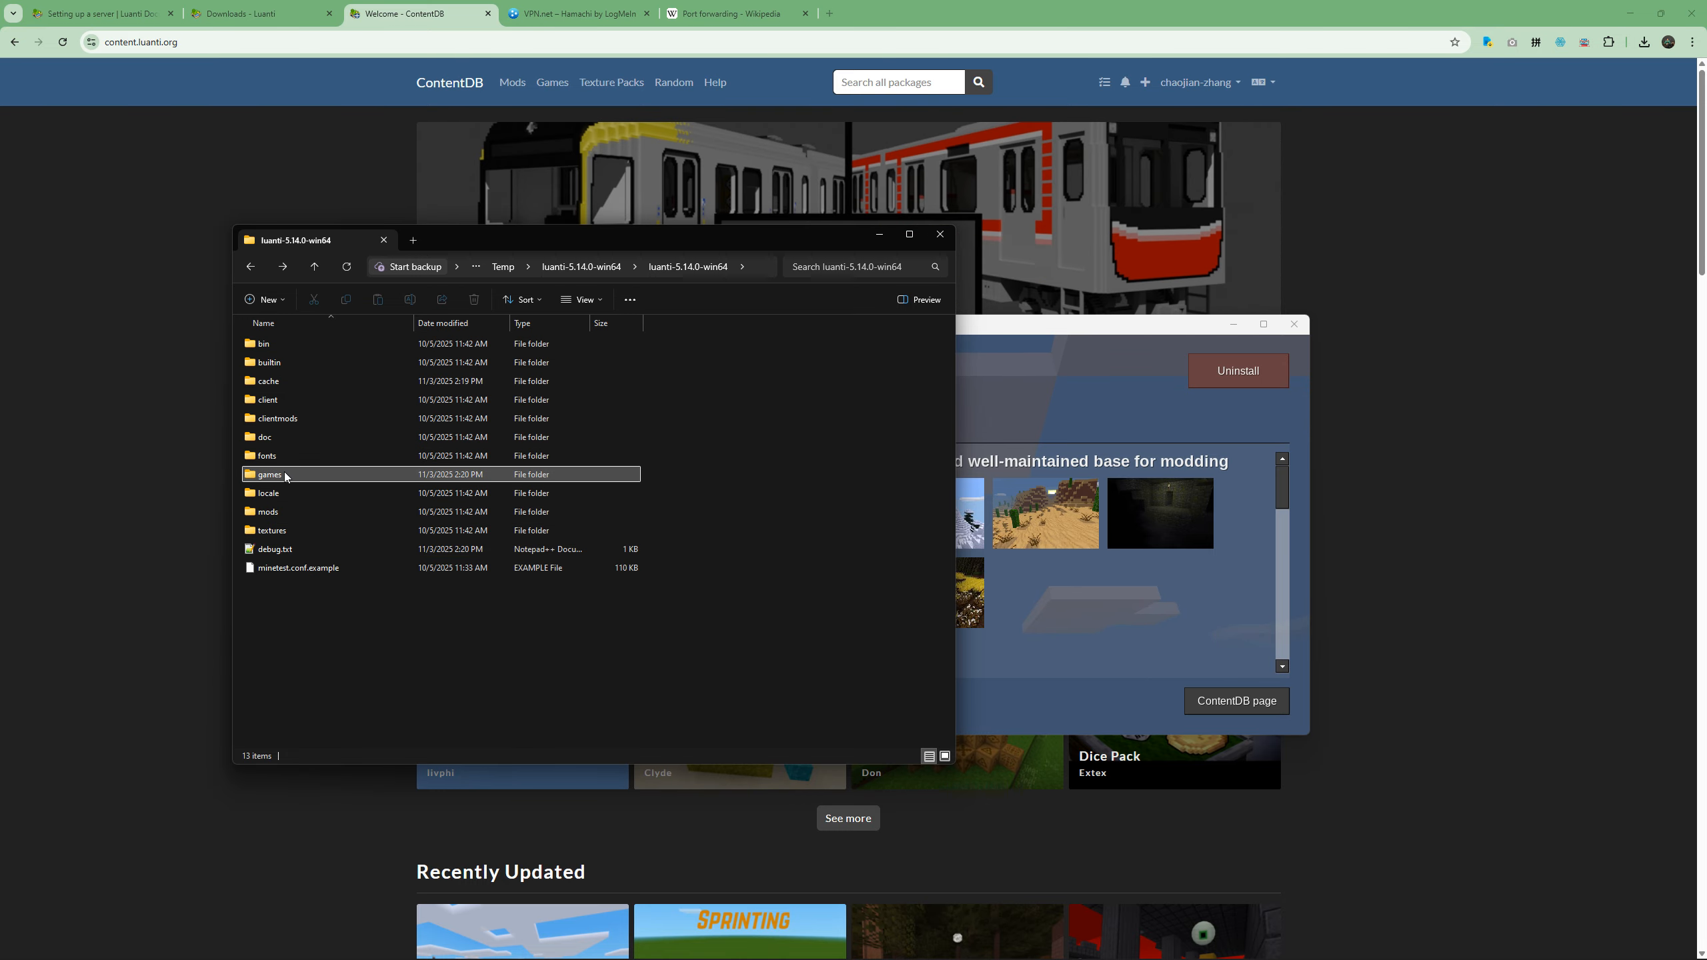
double_click(284, 472)
key("ctrl+a")
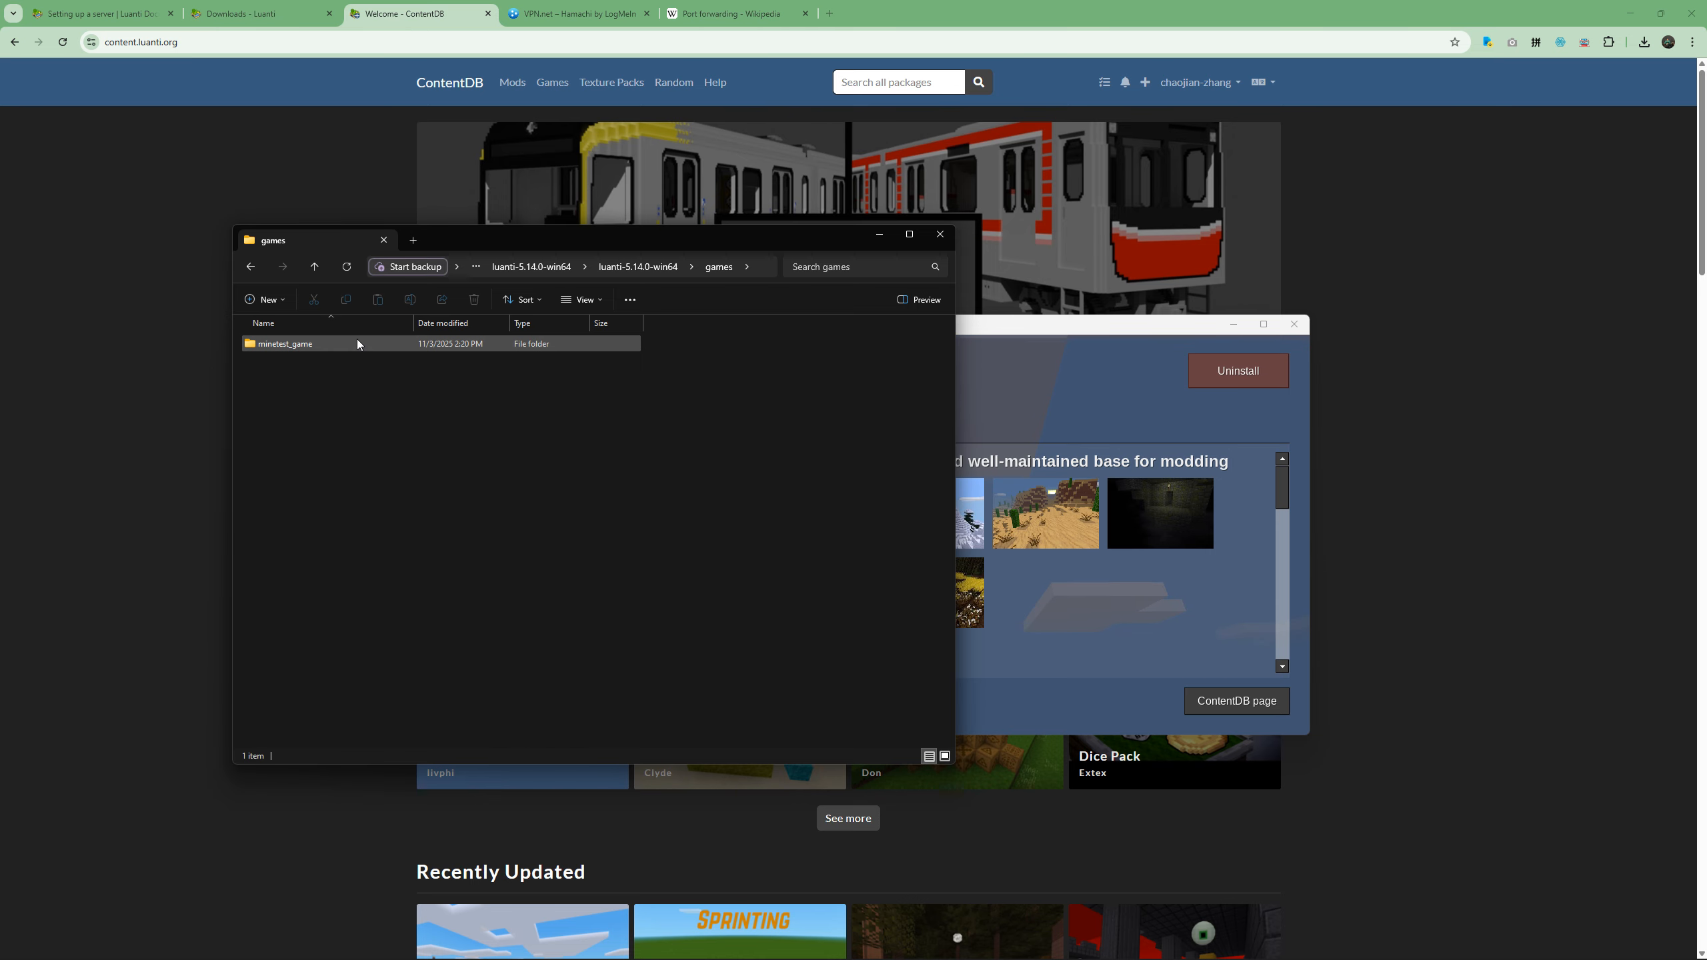
double_click(357, 343)
key("alt+Up")
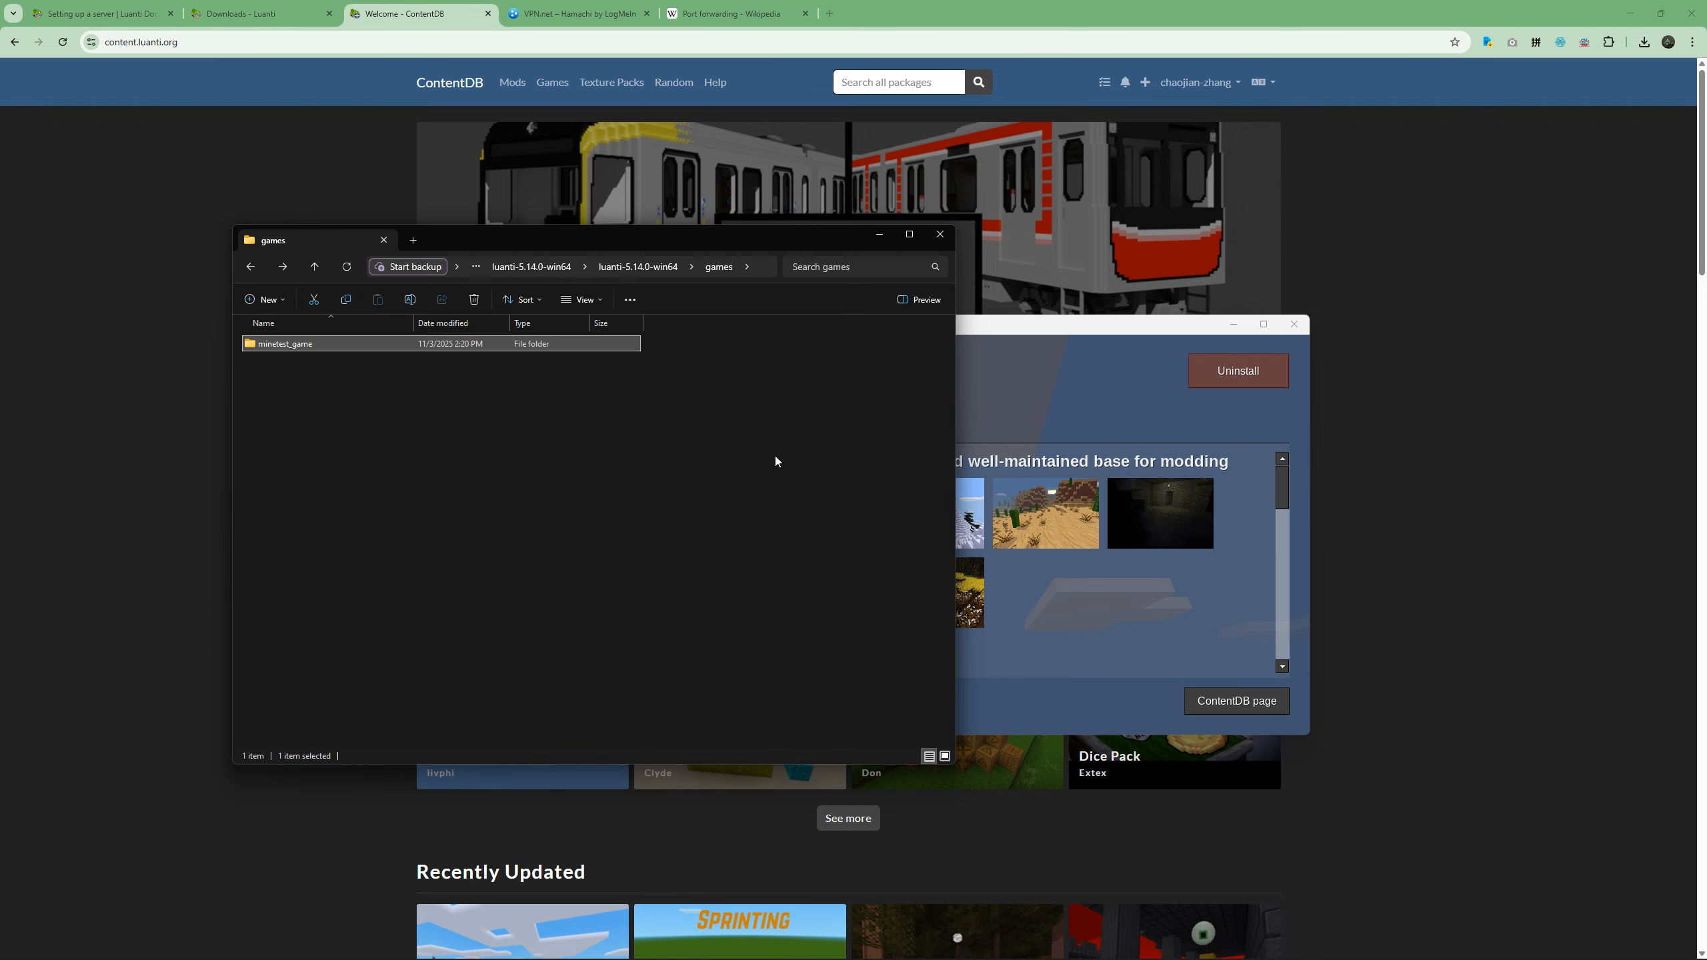
key("alt+Up")
Return to Luanti's Start Game page and create a Minetest Game world named MyWorld with the v7 mapgen.
left_click(1130, 401)
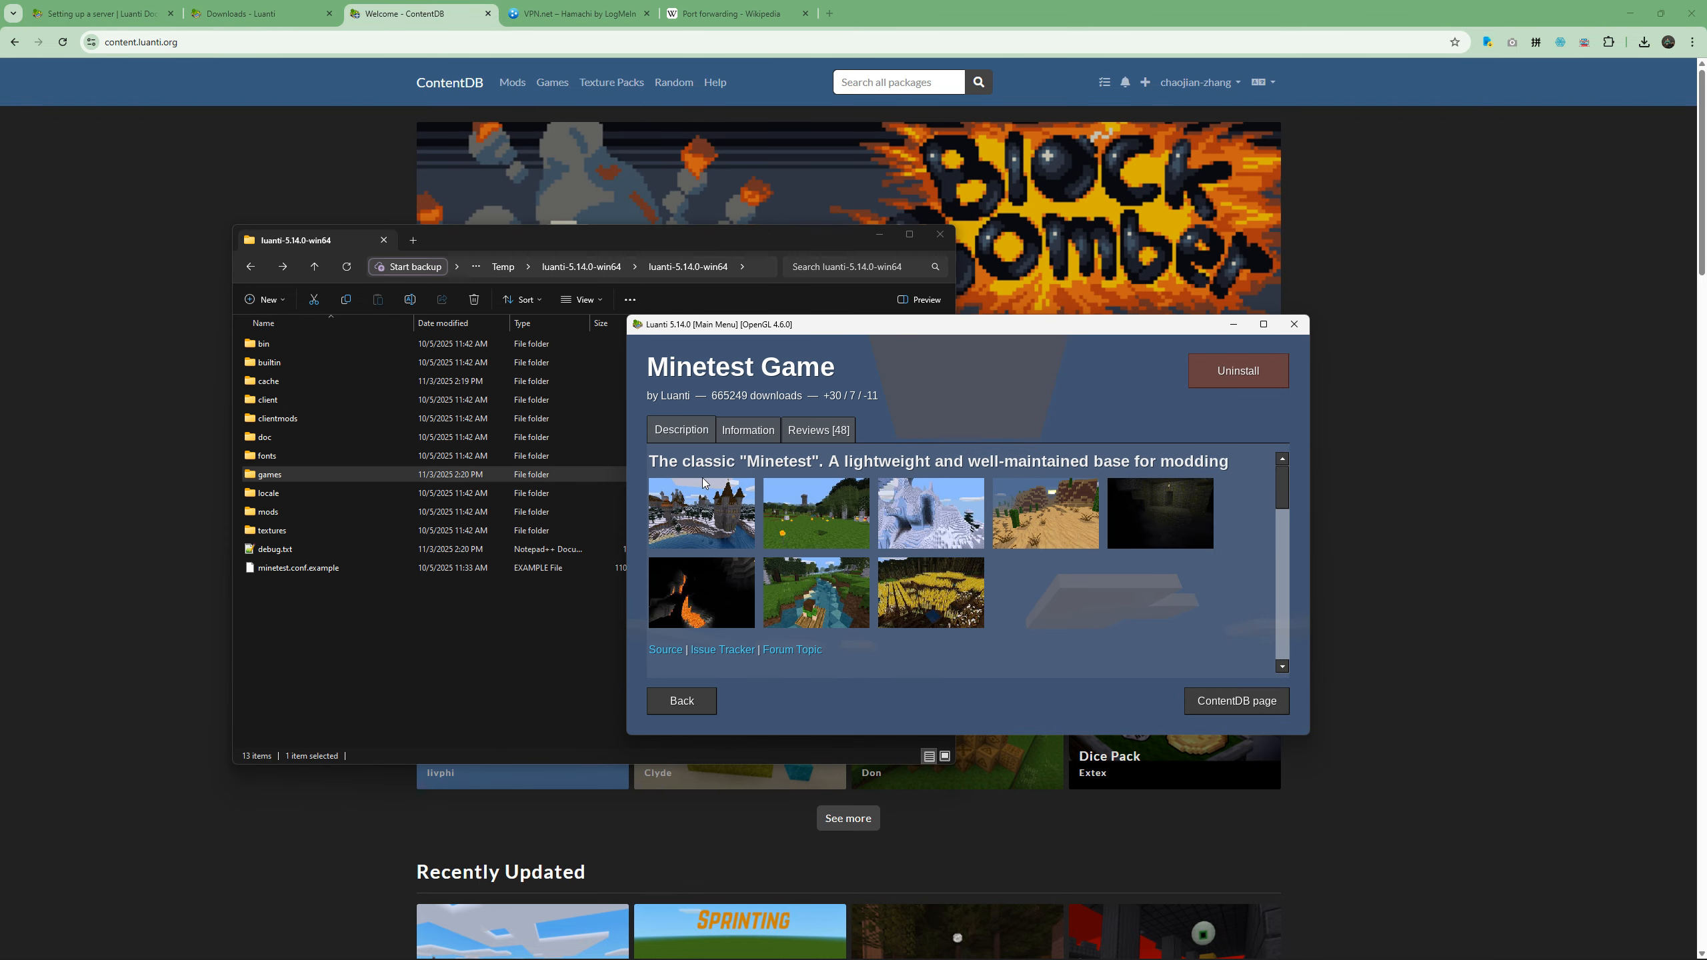
left_click(680, 705)
left_click(681, 705)
left_click(732, 402)
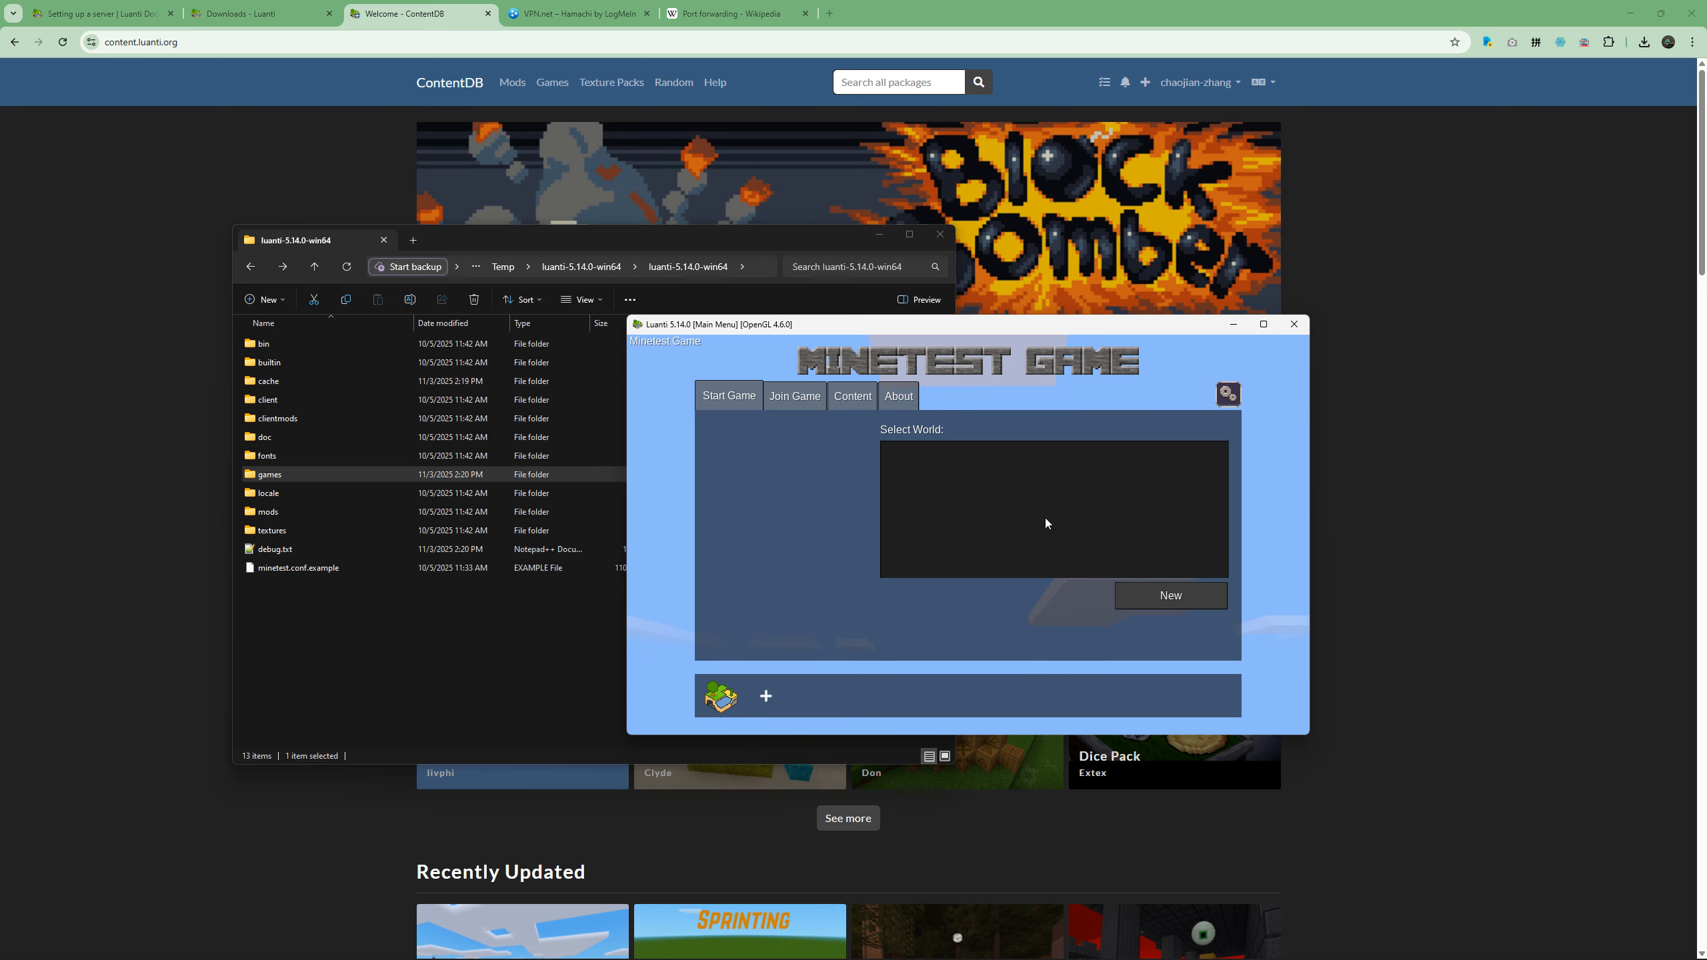
left_click(1121, 592)
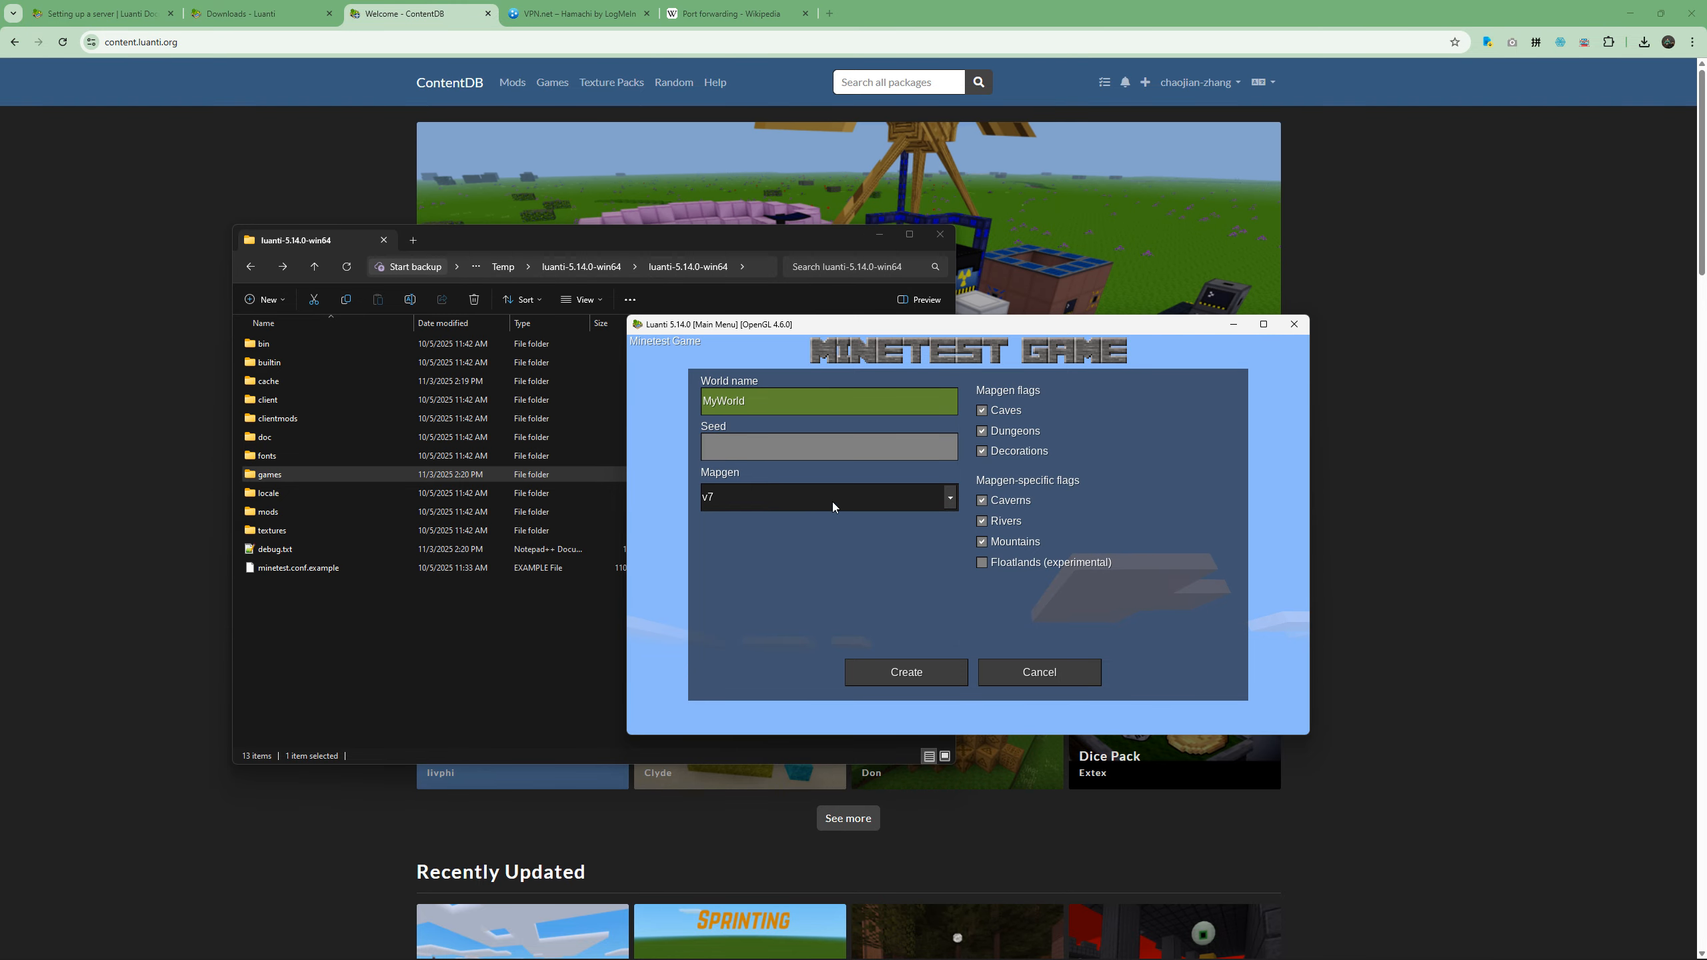
left_click(918, 673)
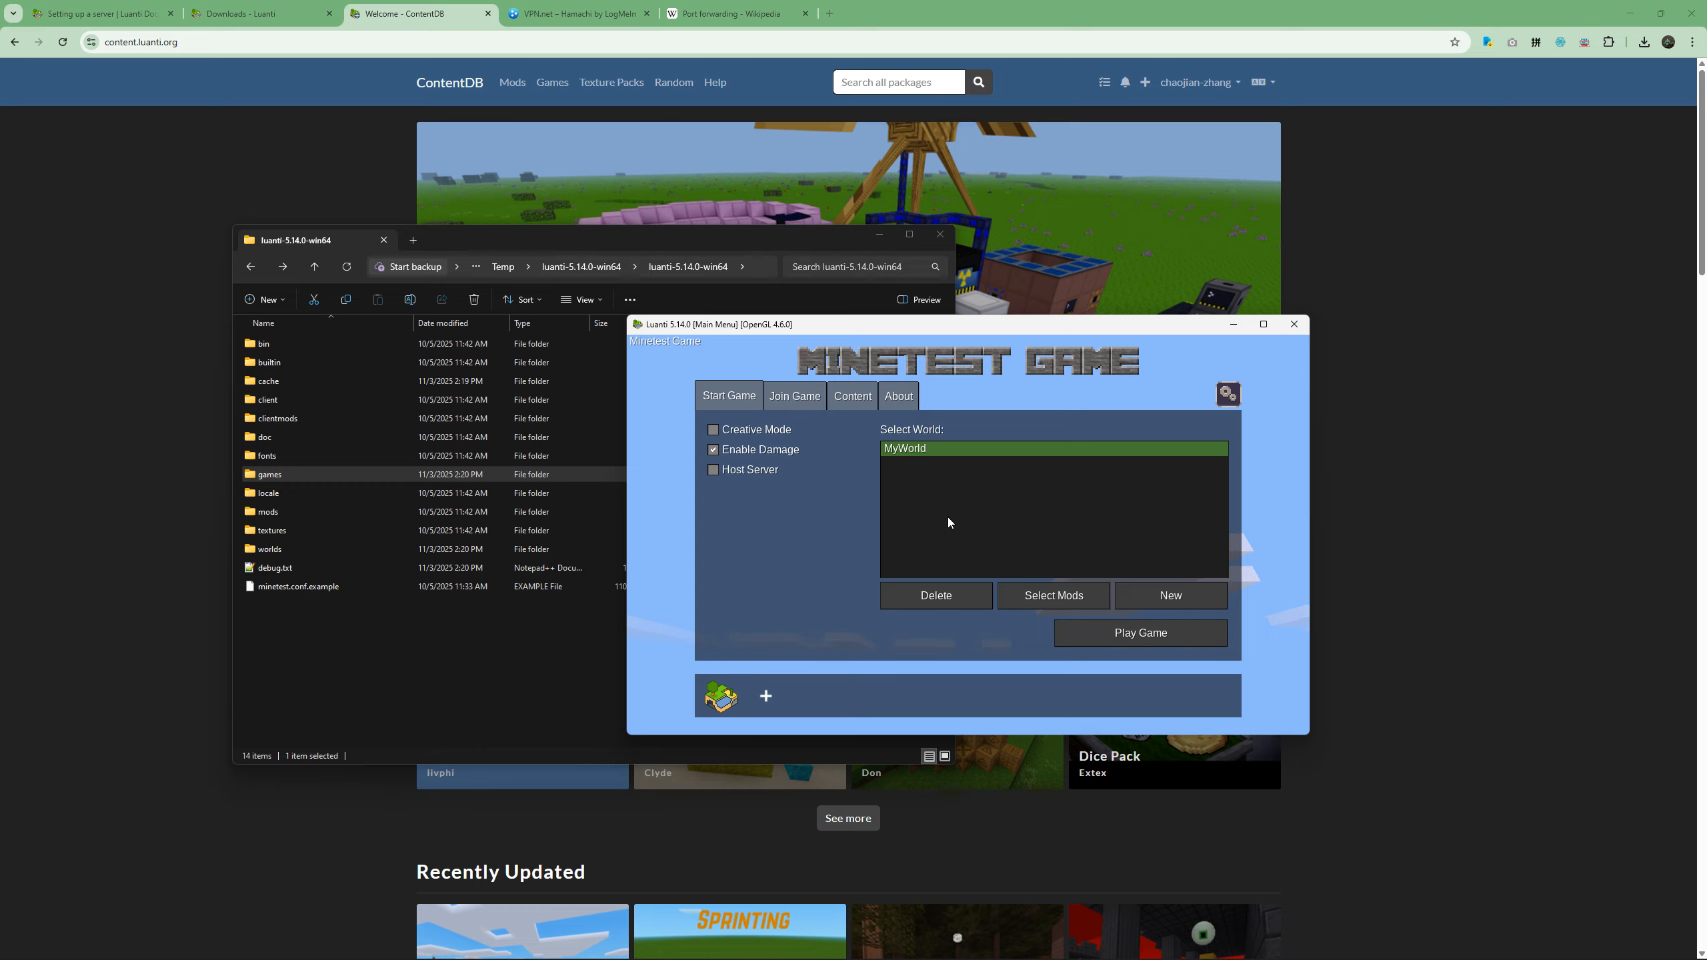
Enable Host Server for MyWorld, enter the player name and password, and host the game on port 30000.
left_click(755, 472)
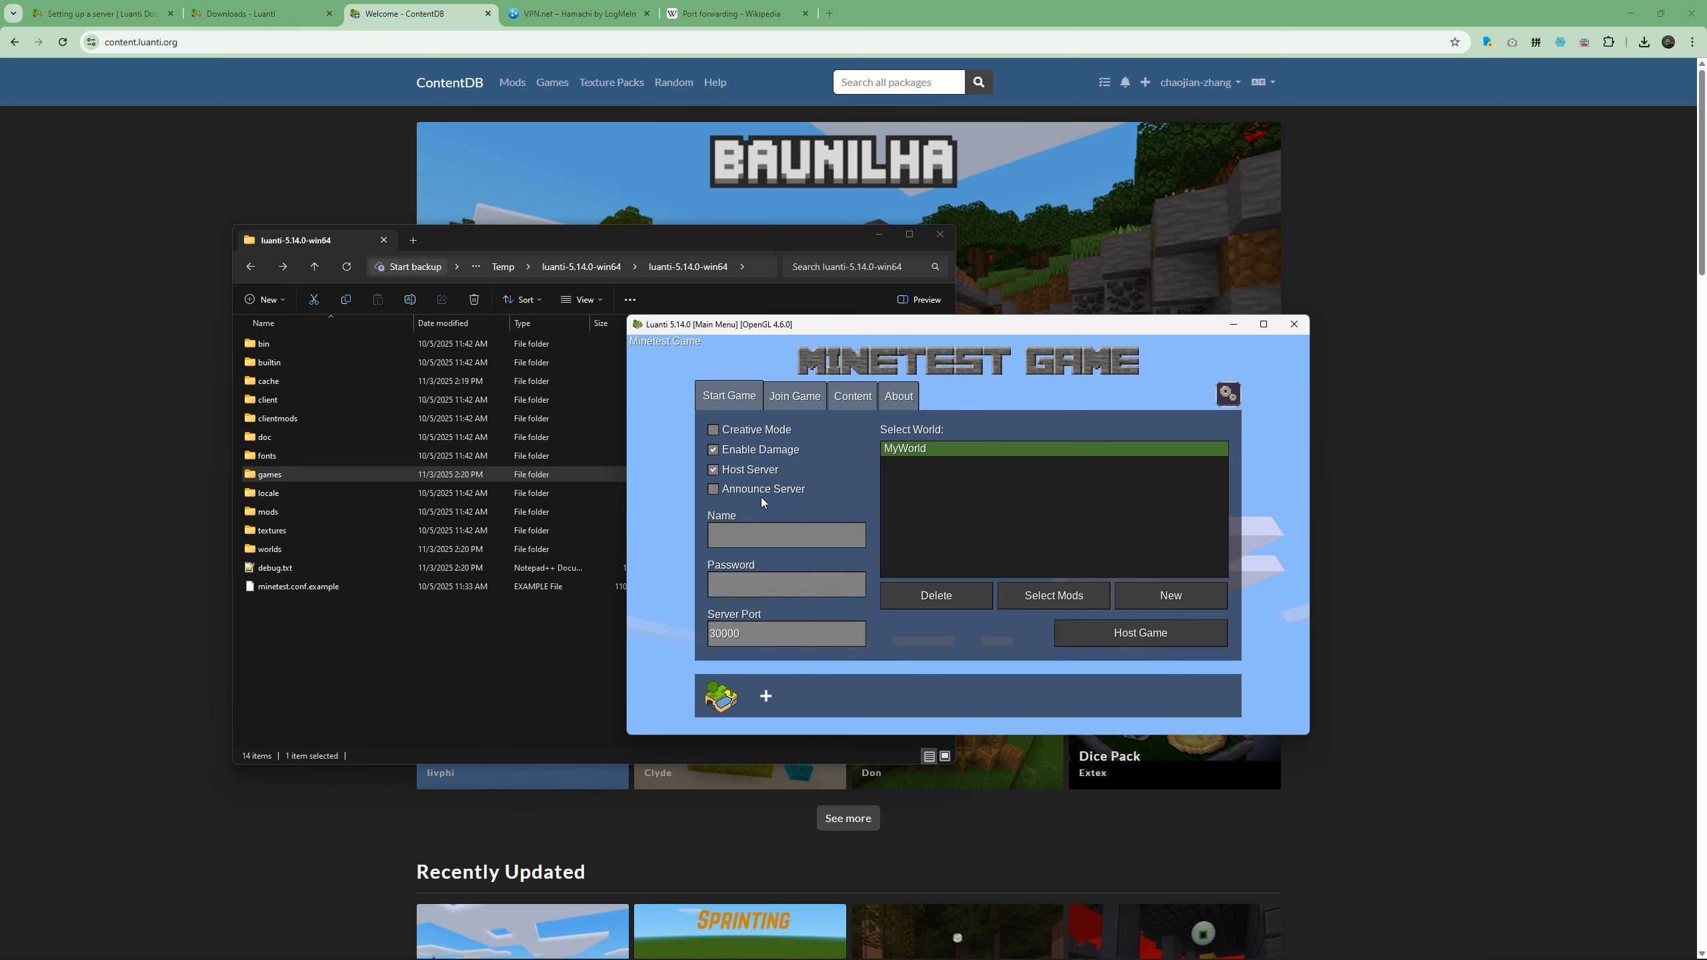
left_click(758, 534)
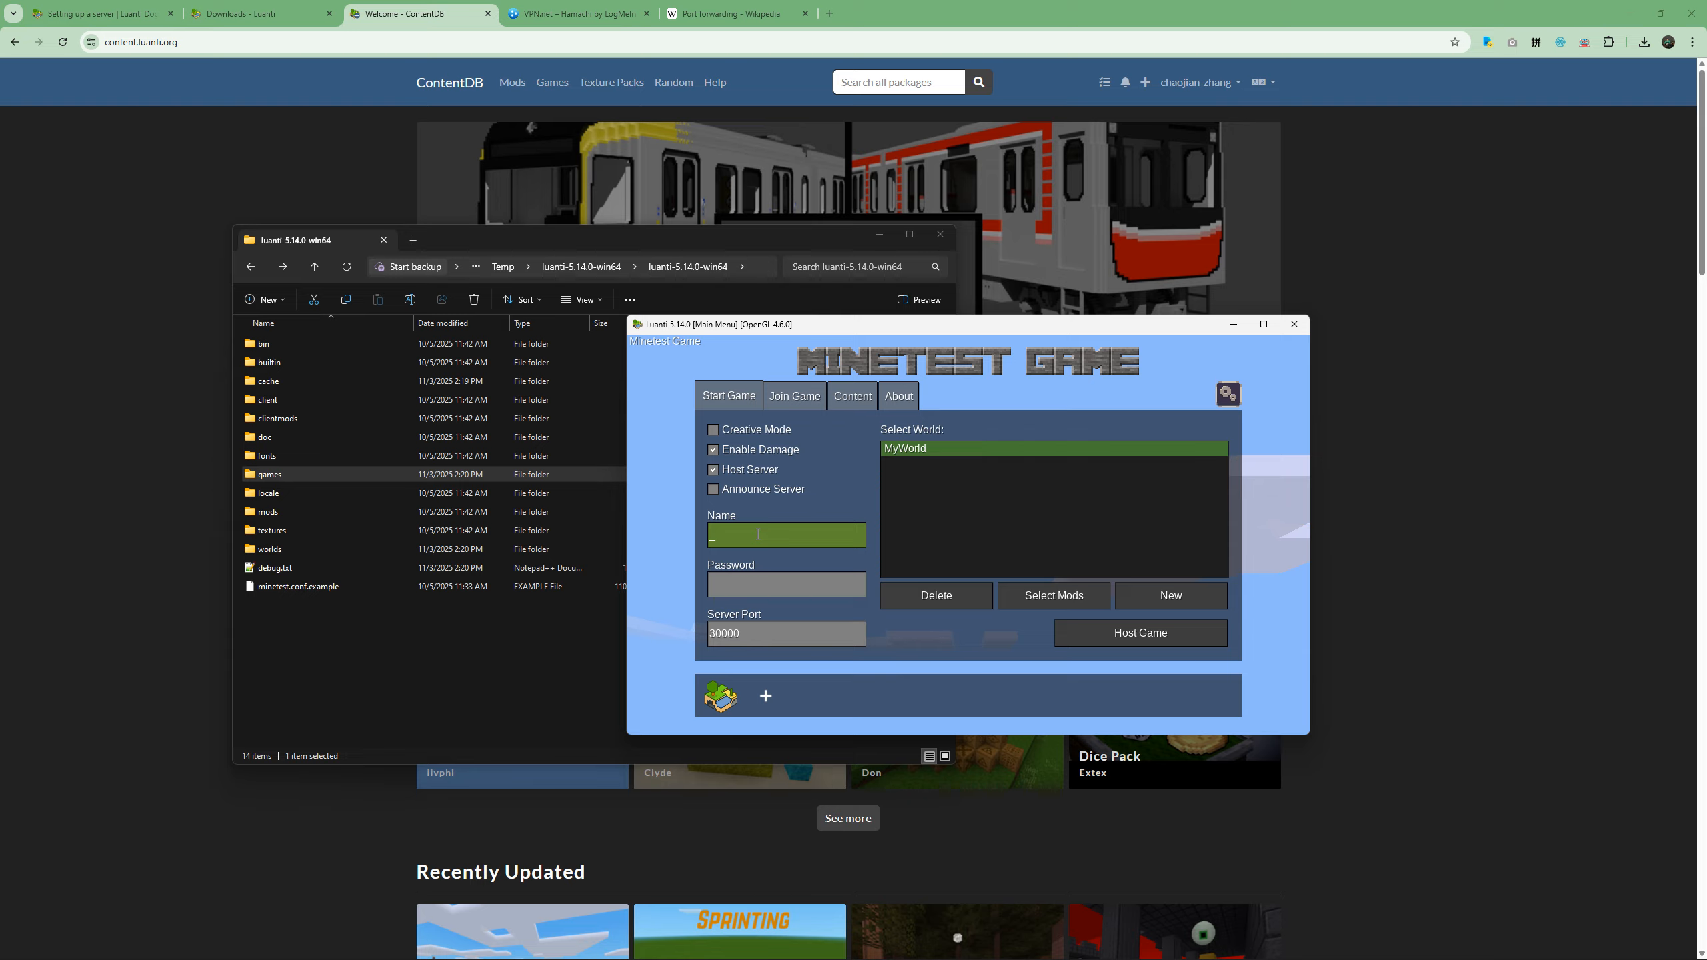
left_click(740, 584)
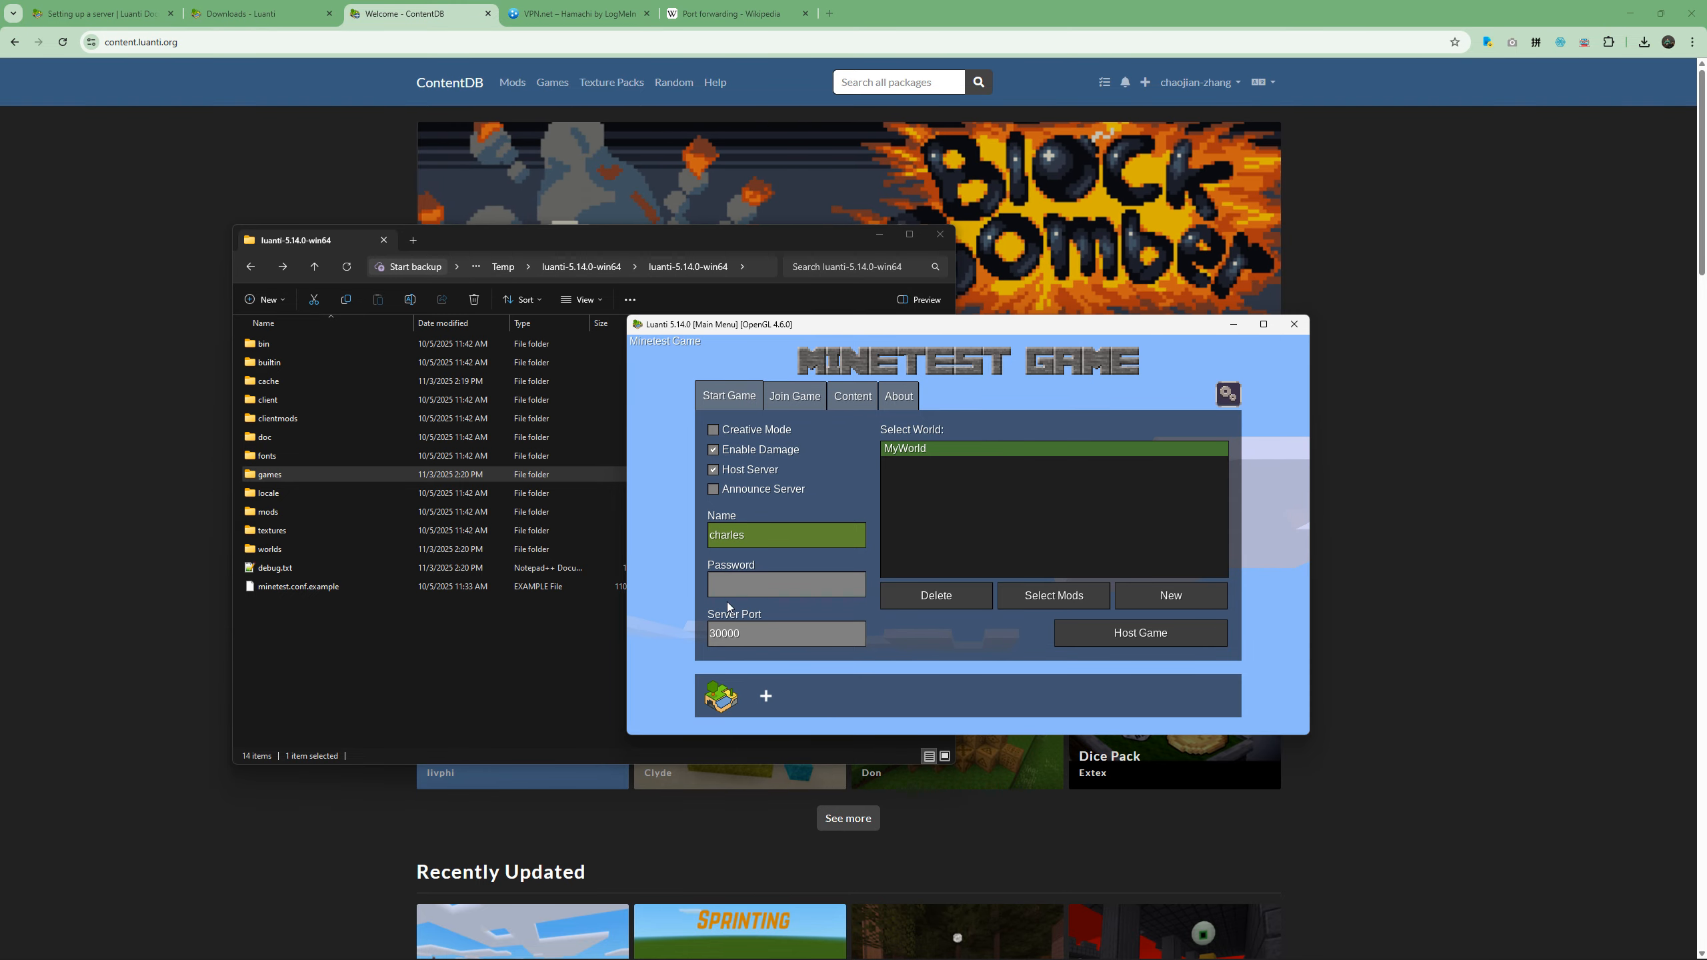
type("******")
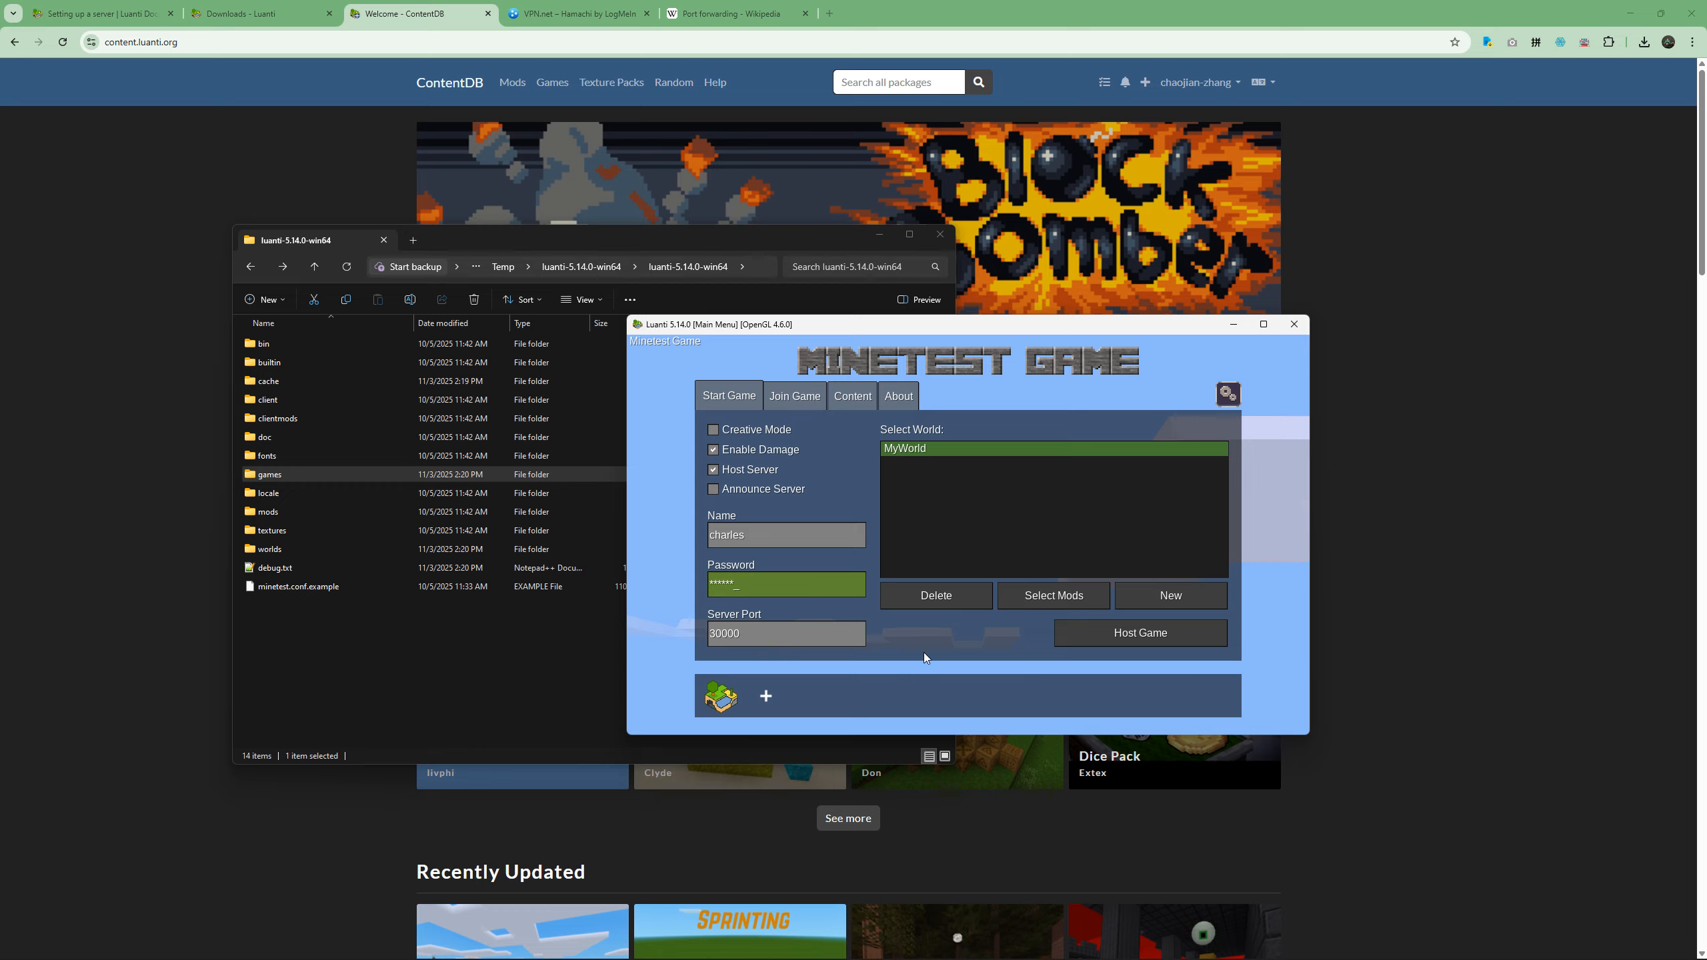
left_click(730, 634)
left_click_drag(730, 633, 696, 641)
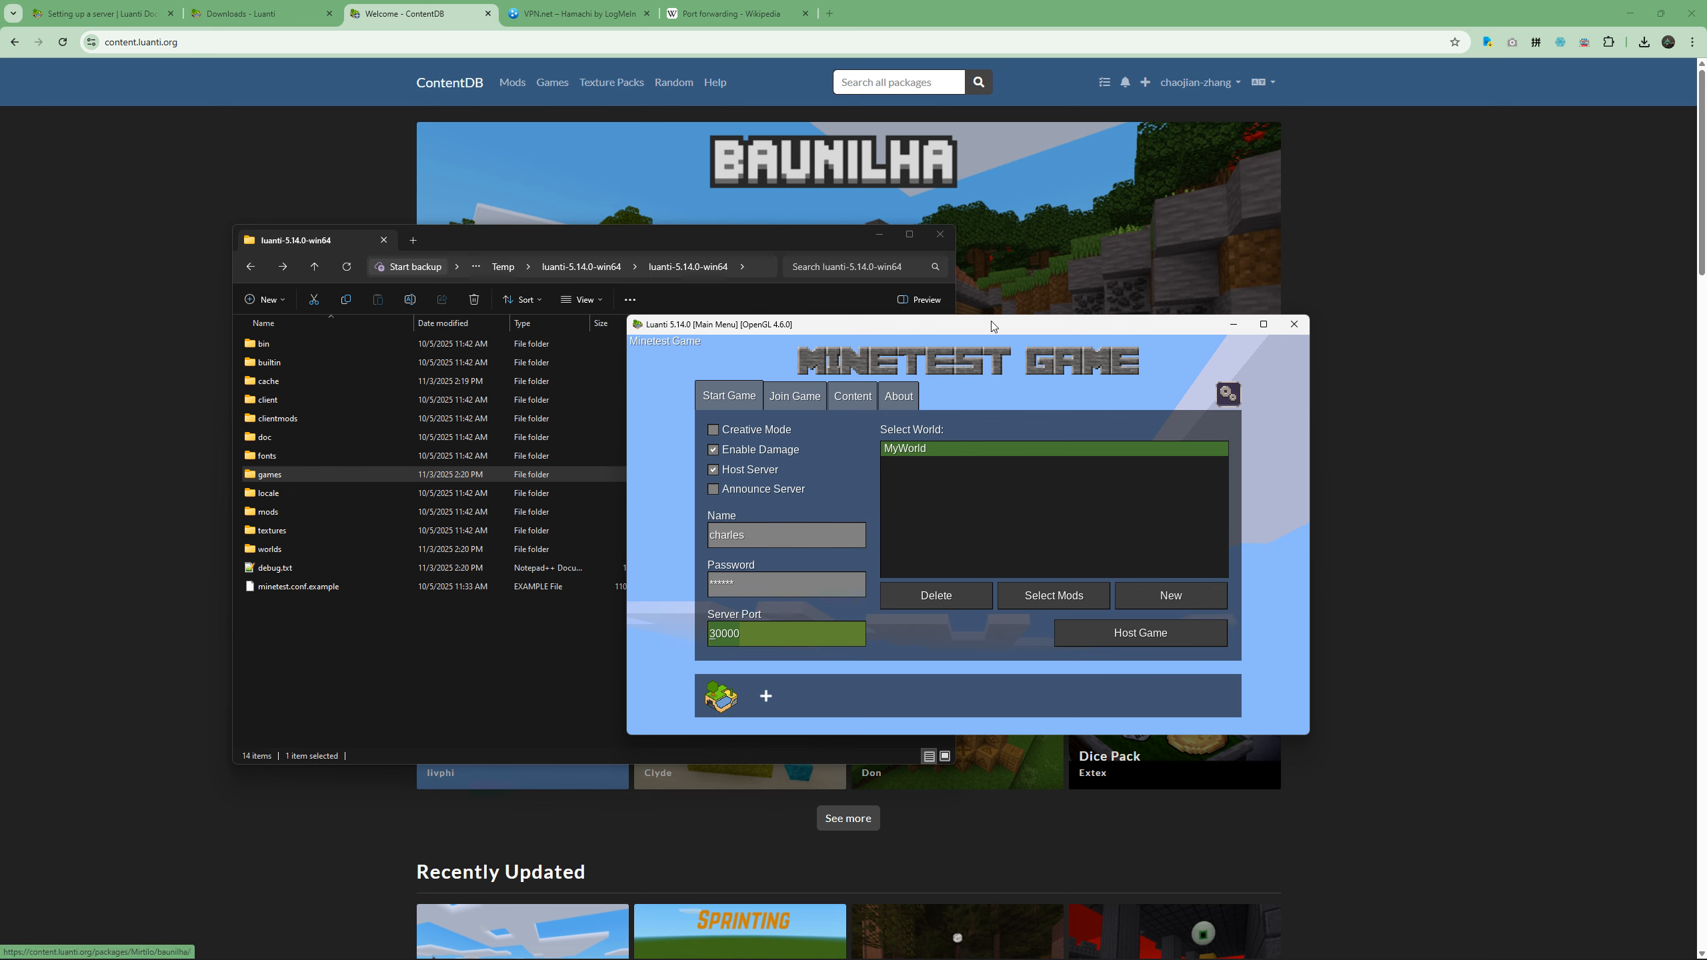
left_click_drag(992, 321, 995, 324)
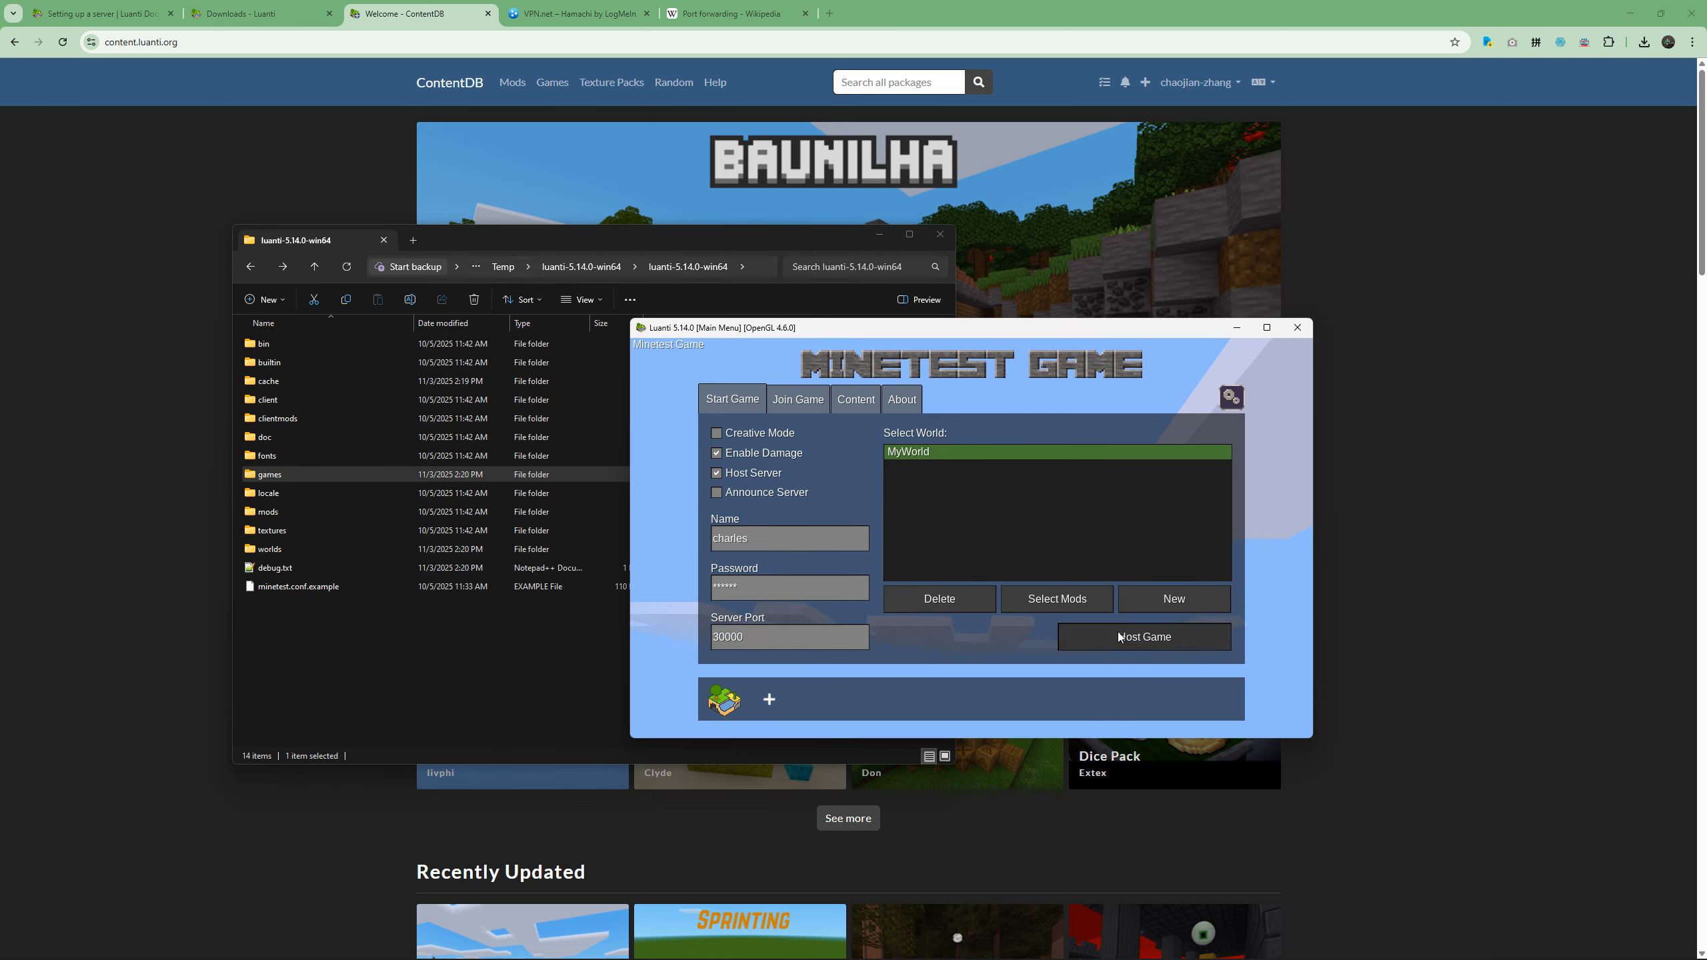
left_click(1124, 640)
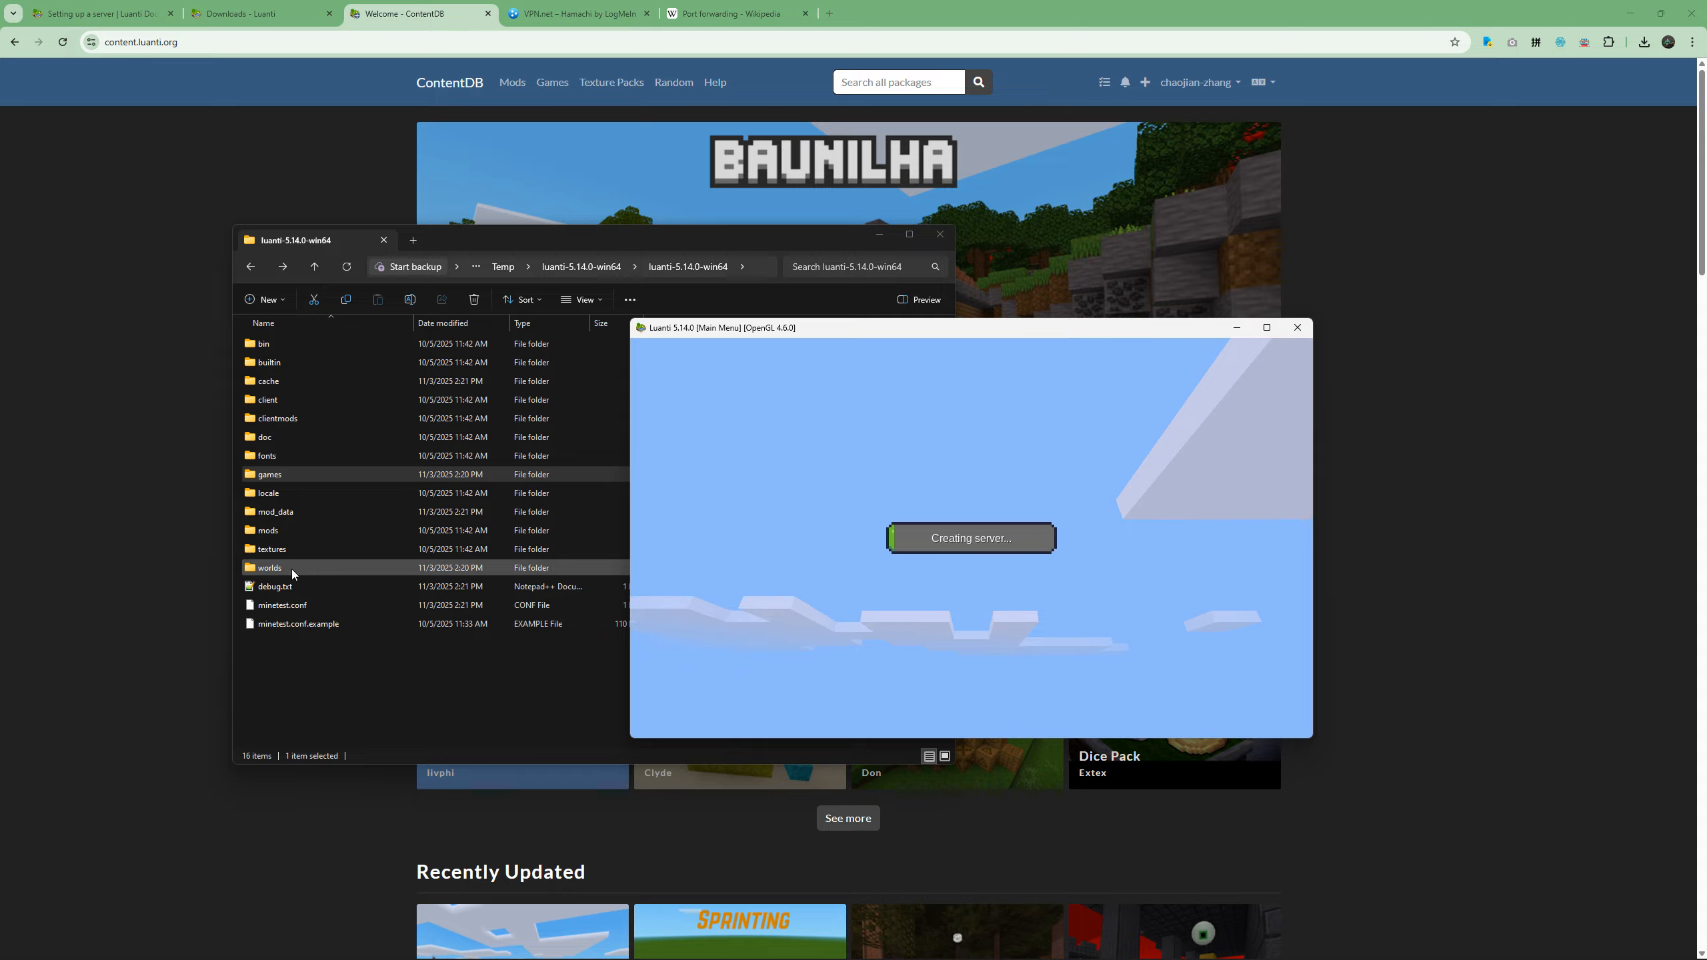
Select the worlds folder in File Explorer, and clear away the browser and Minecraft Launcher to reach the Settings window.
left_click(329, 566)
double_click(308, 567)
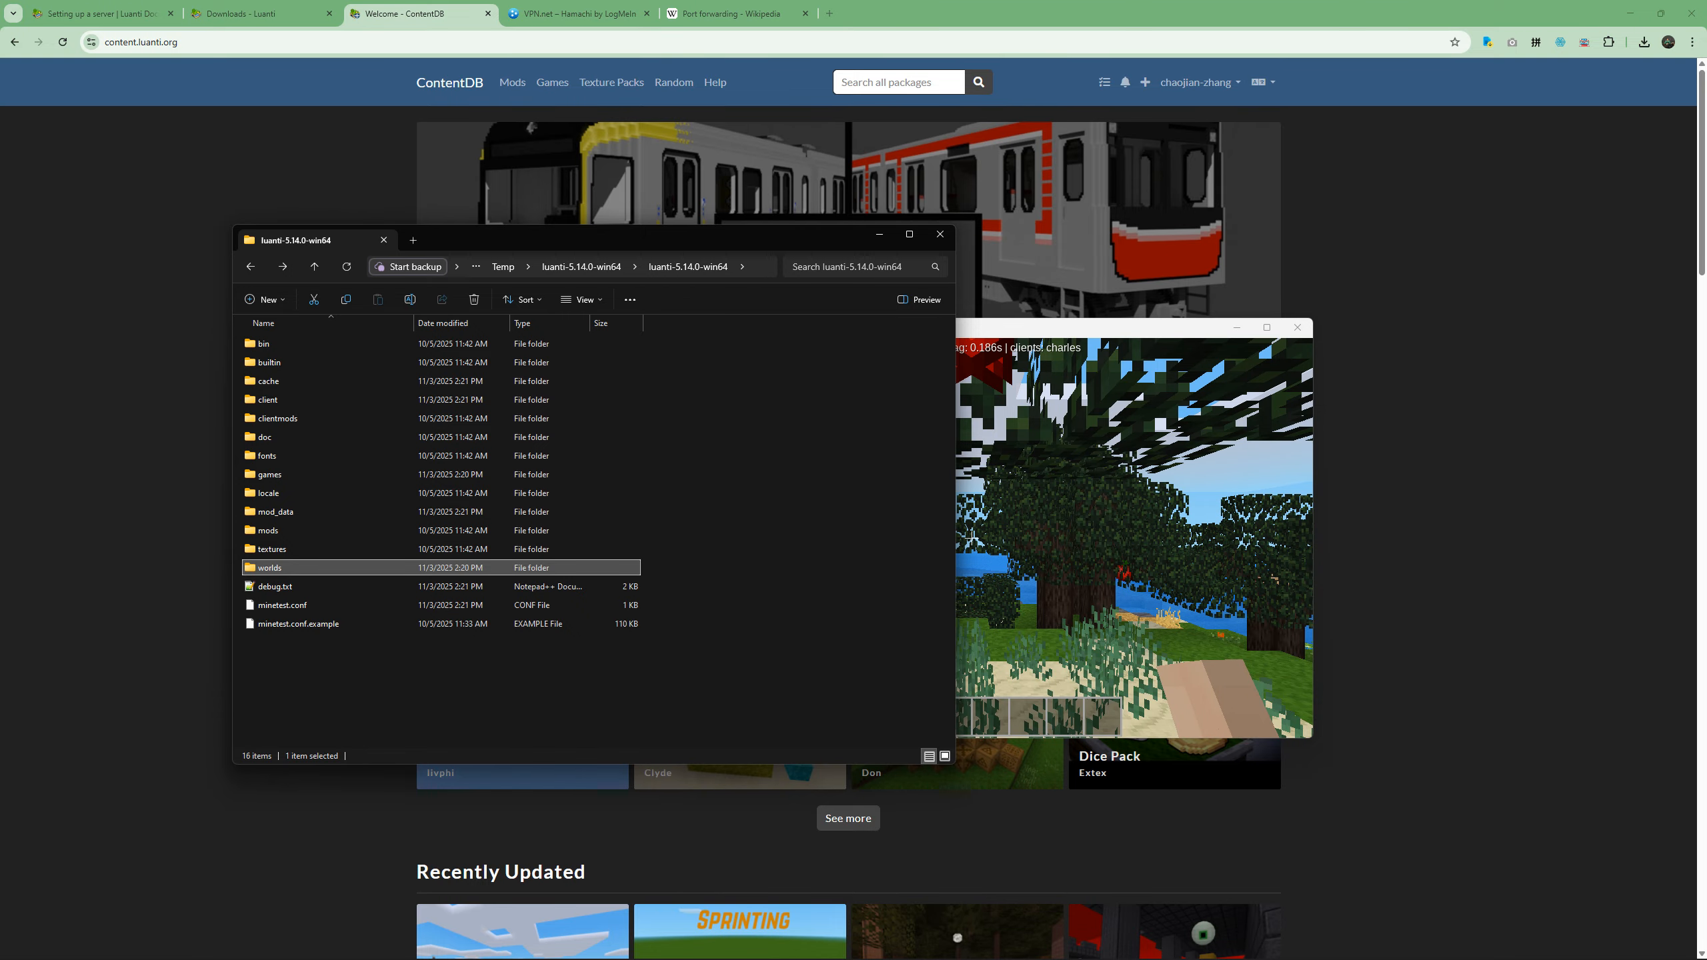
left_click(1630, 14)
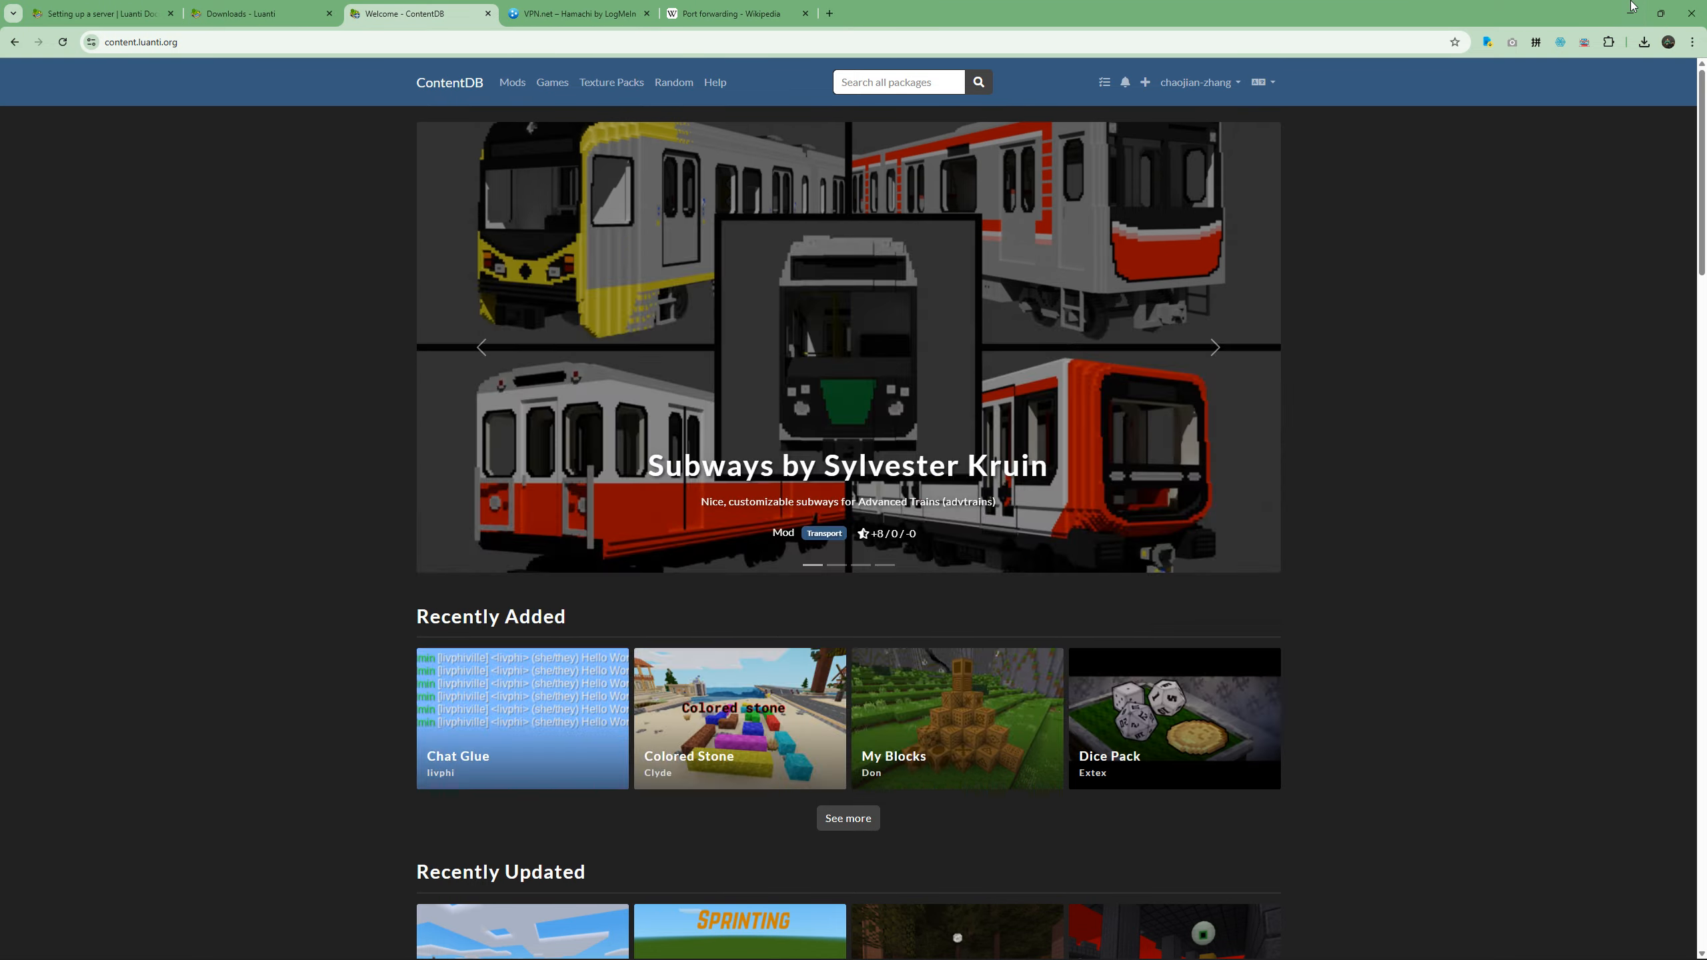
left_click(1207, 190)
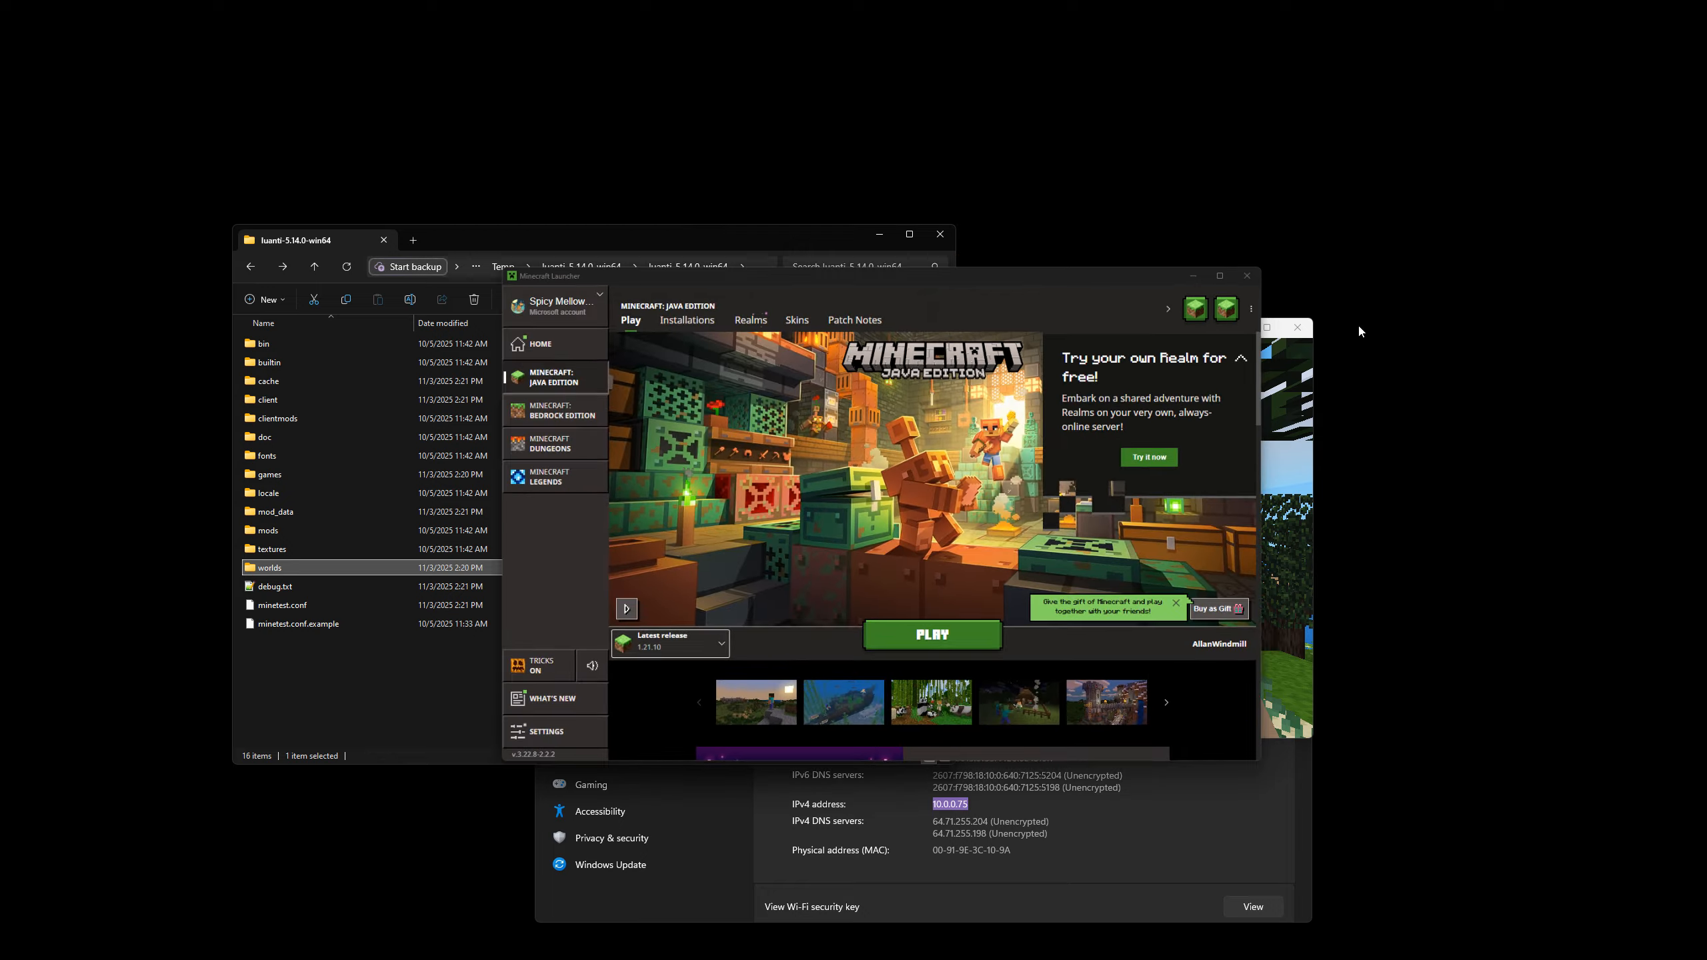
left_click(1214, 818)
left_click_drag(995, 349, 979, 174)
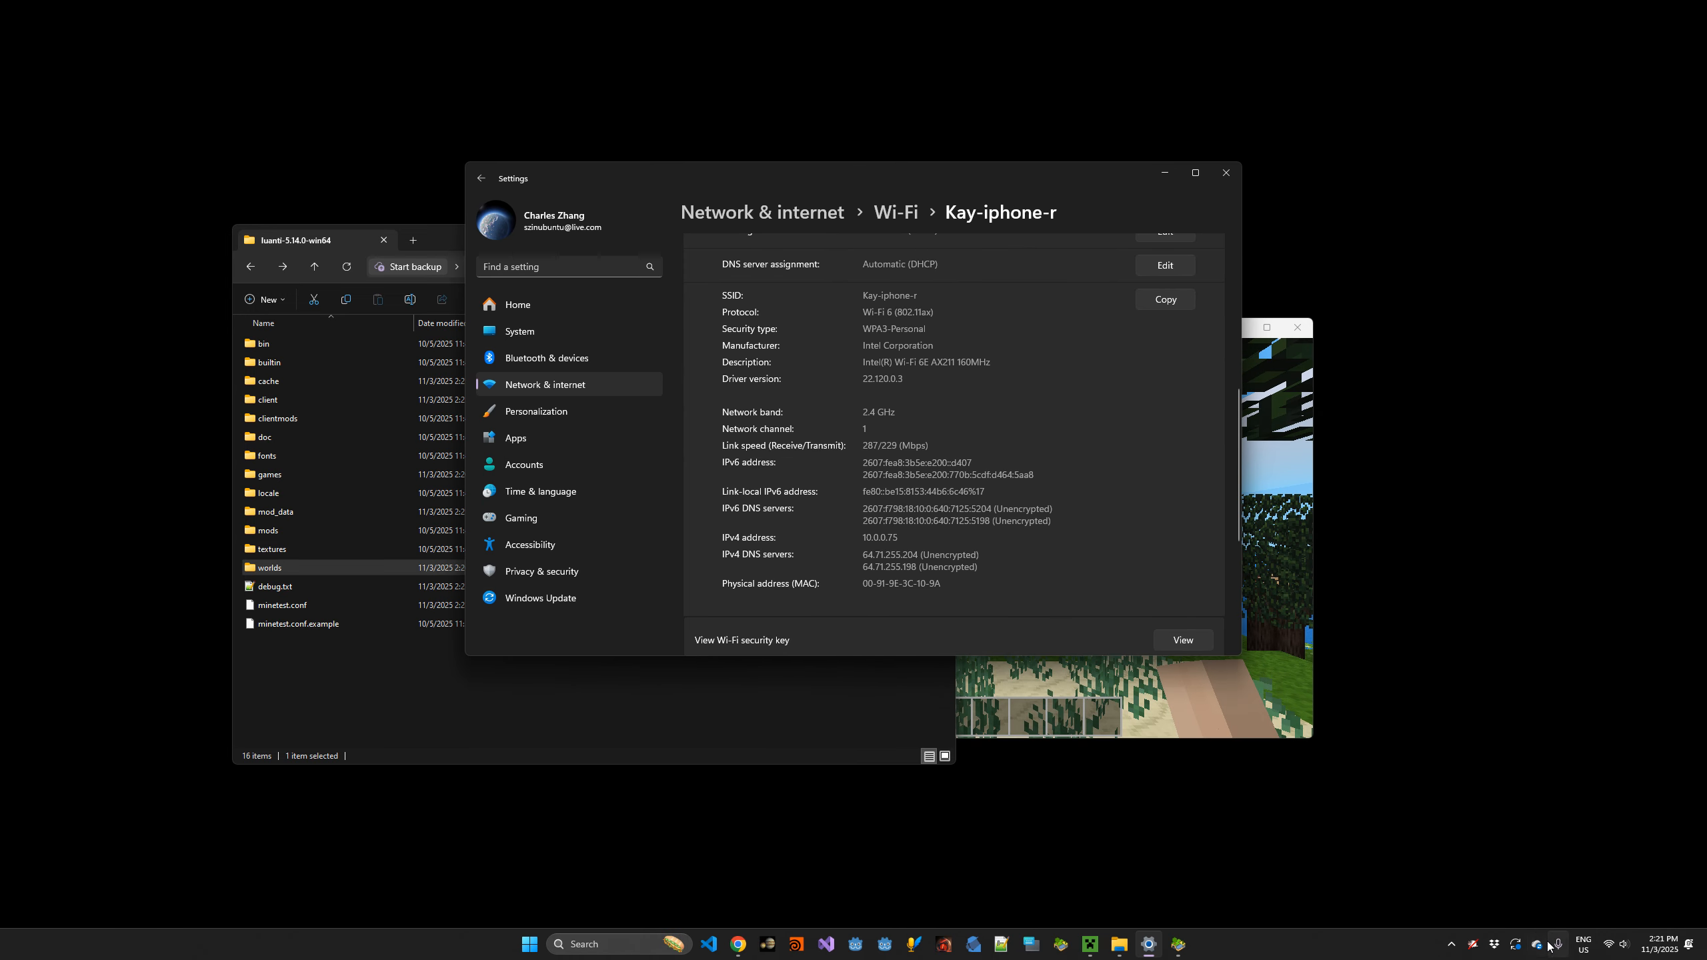
Look up the computer's IPv4 address in the Wi-Fi connection's properties in the network settings.
left_click(1607, 944)
right_click(1607, 944)
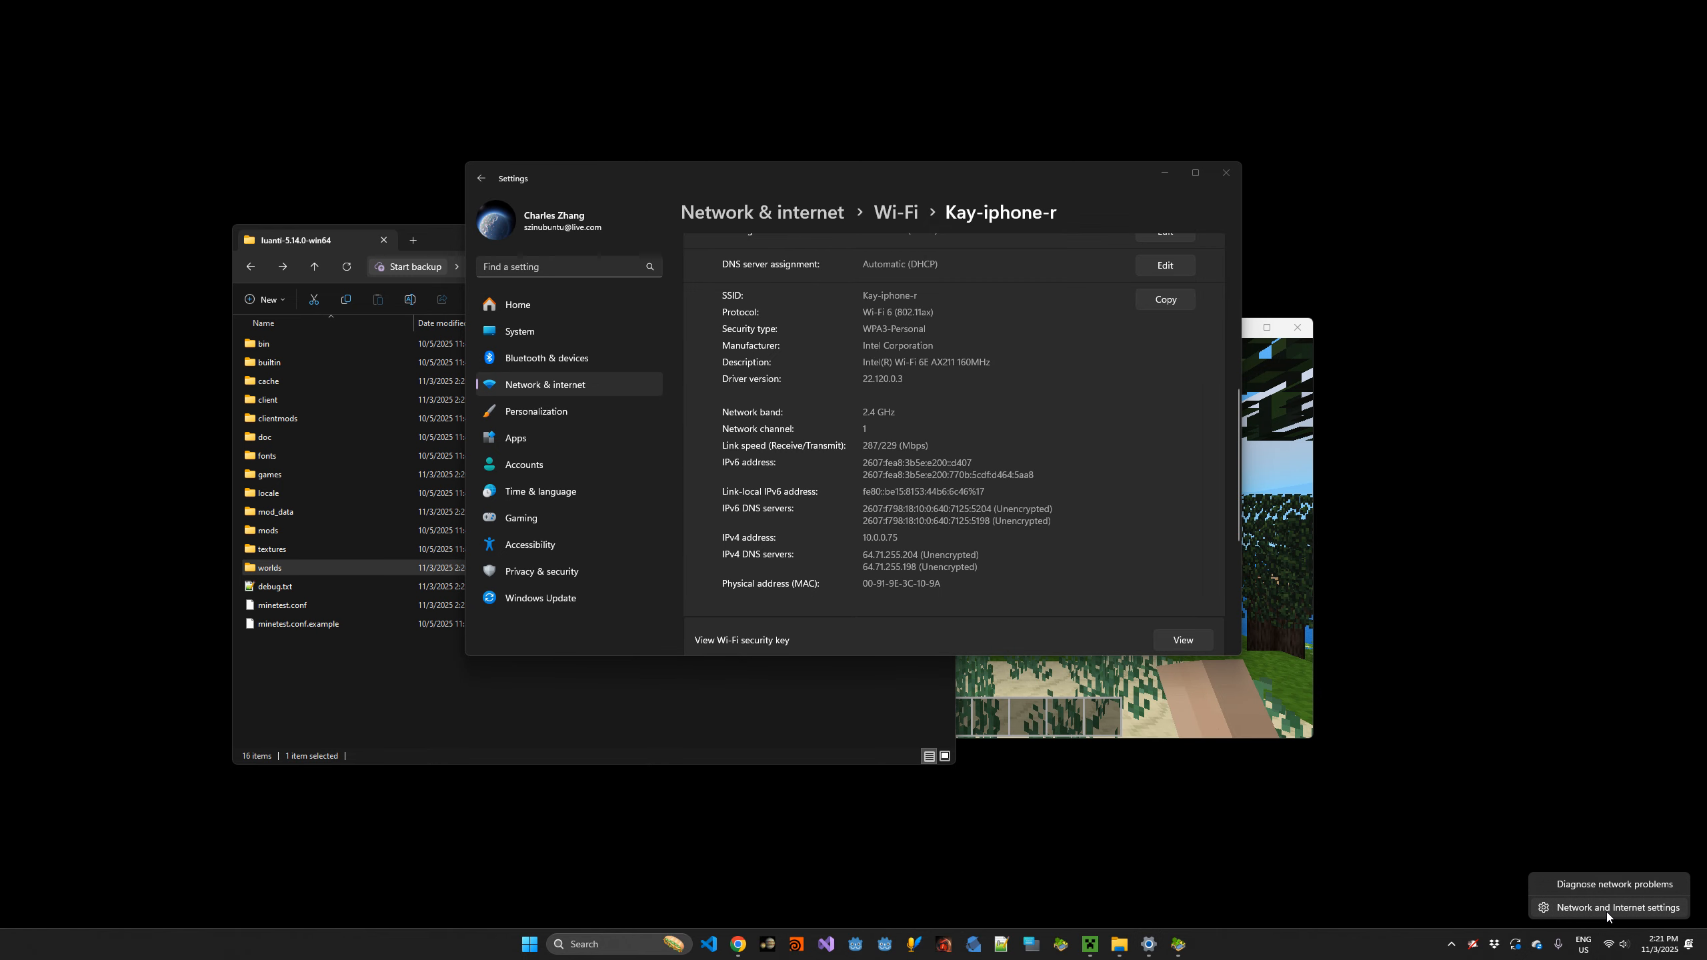
left_click(1606, 908)
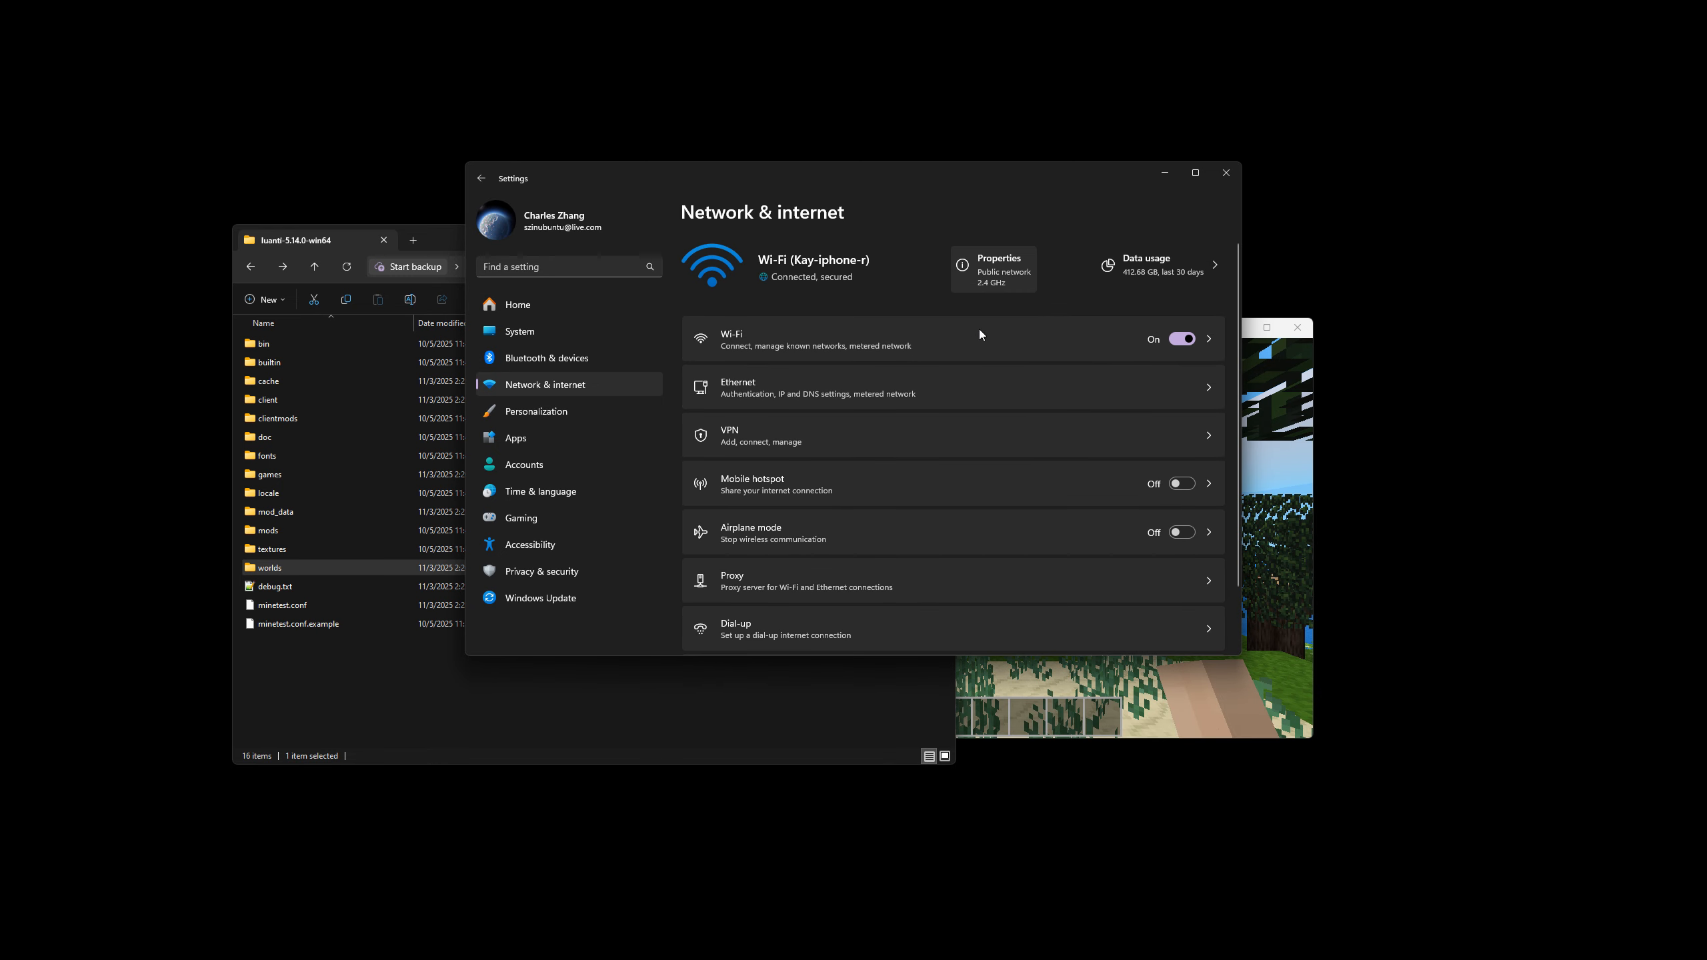
left_click(976, 289)
scroll(1003, 384, "down", 10)
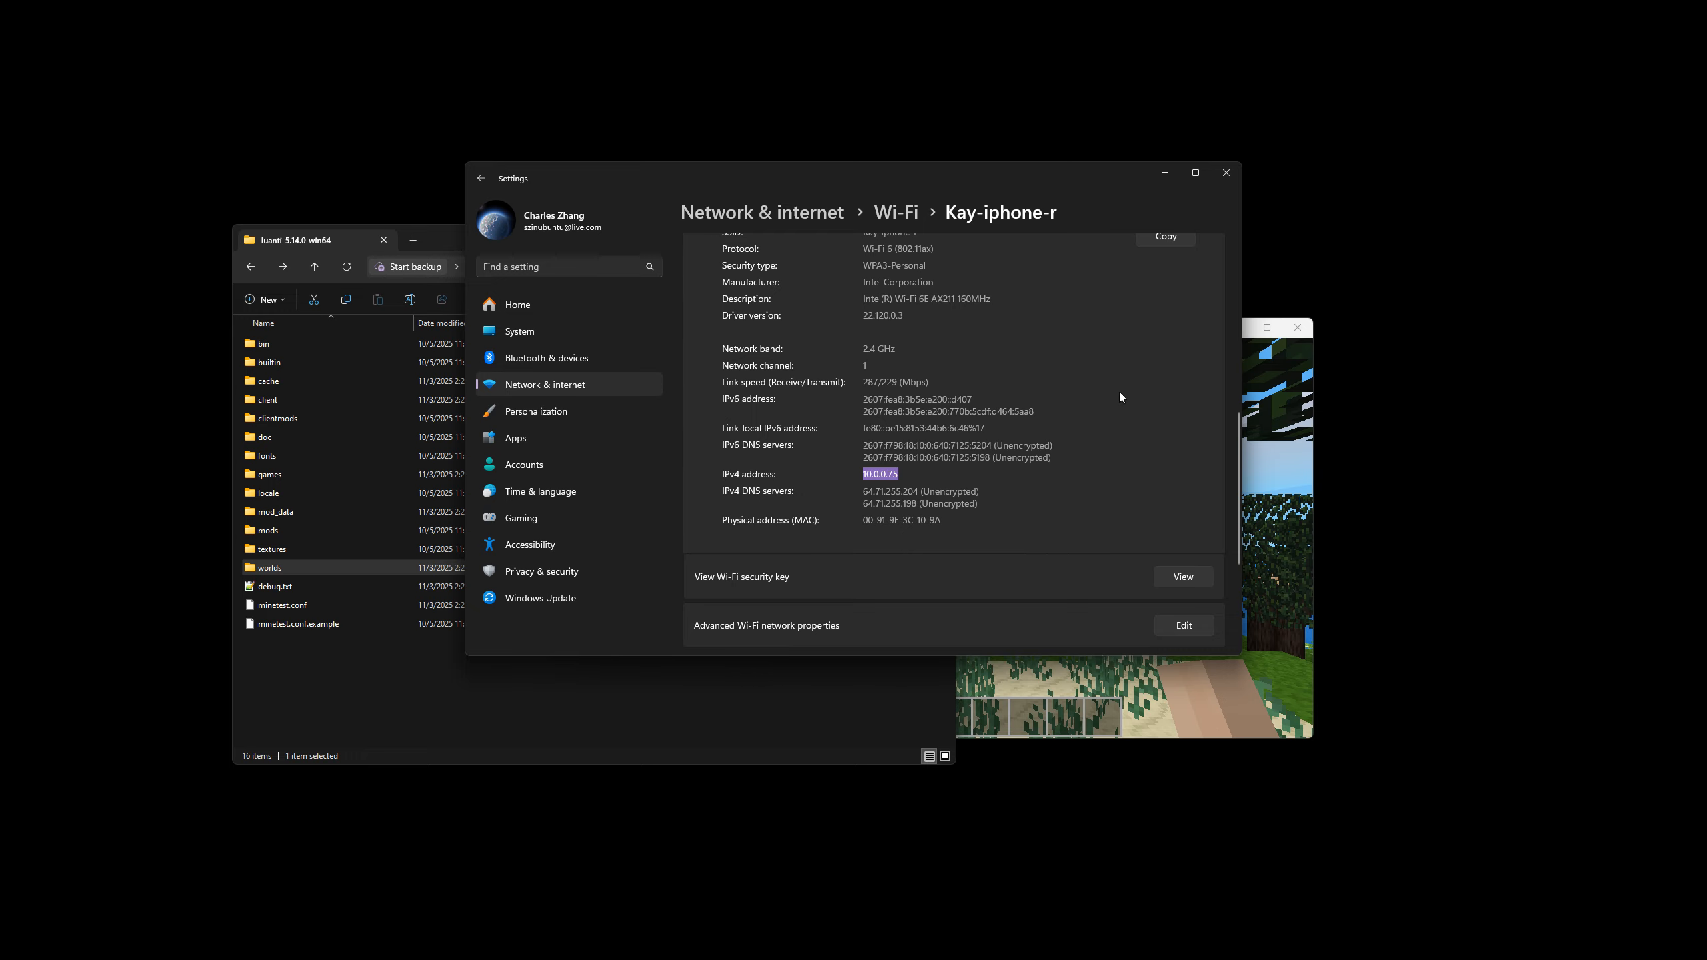
left_click_drag(838, 173, 667, 79)
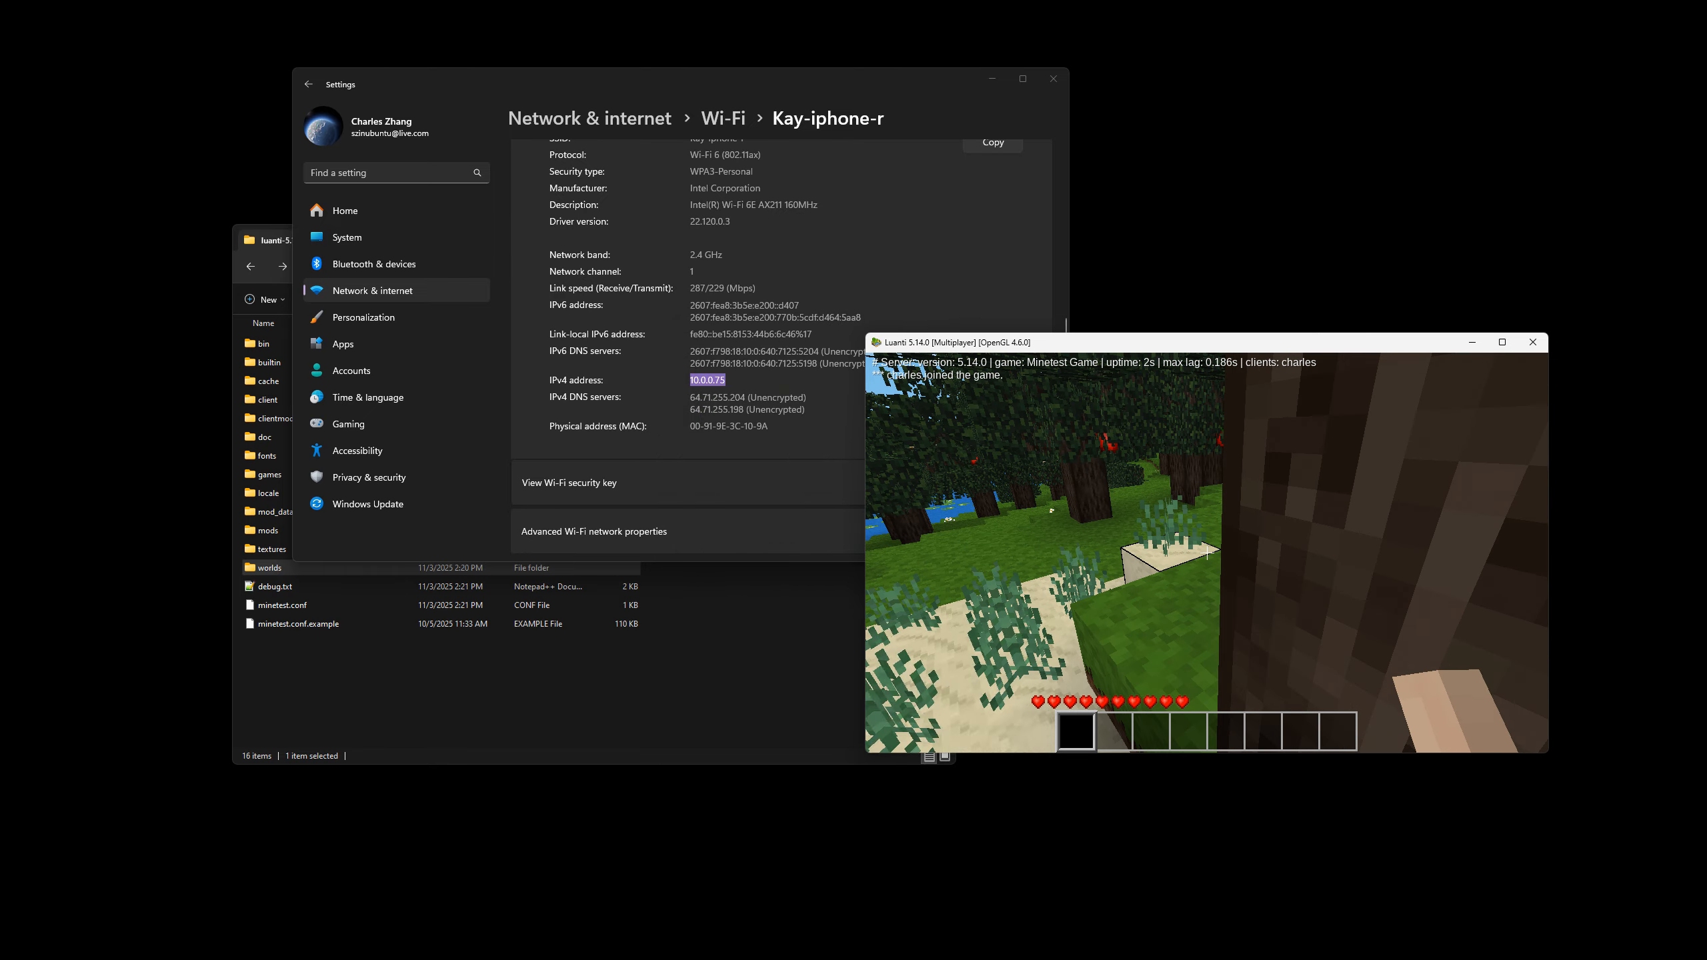
Launch a second Luanti instance from the bin folder and arrange its window so the IPv4 address in Settings stays visible.
key("super")
left_click(351, 691)
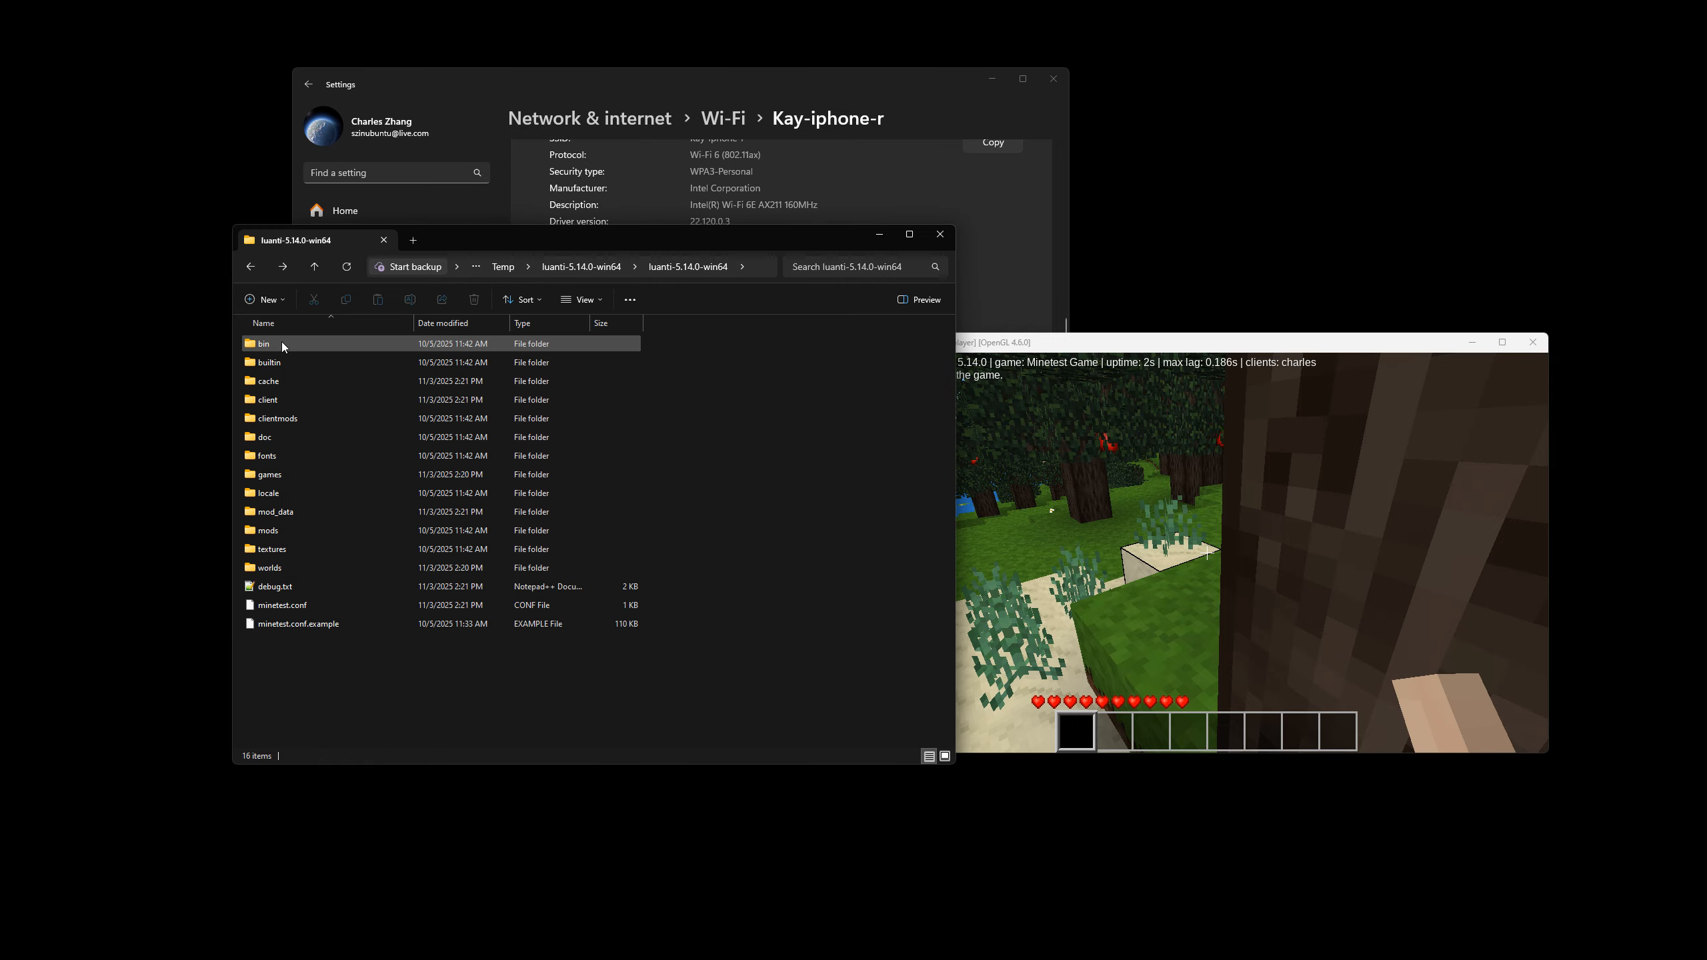
double_click(316, 344)
double_click(276, 606)
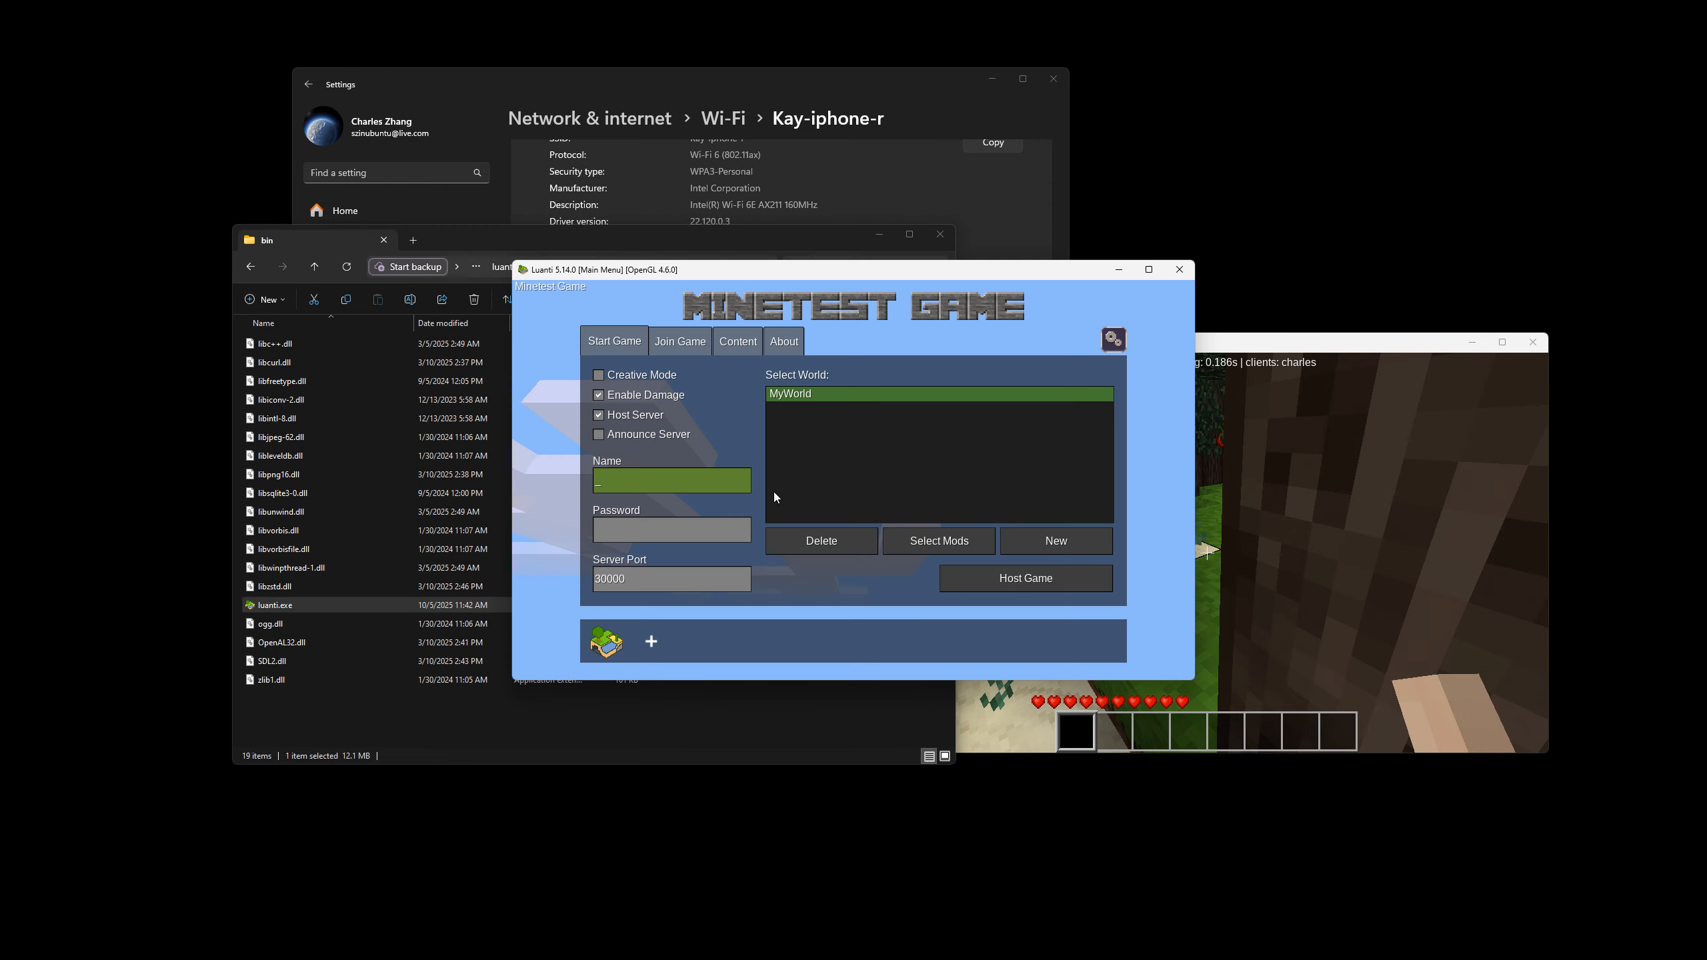
left_click_drag(963, 268, 897, 388)
left_click_drag(860, 94, 856, 69)
Join the server at 10.0.0.75 by registering the player user2 with a password and its confirmation.
left_click(940, 572)
type("10")
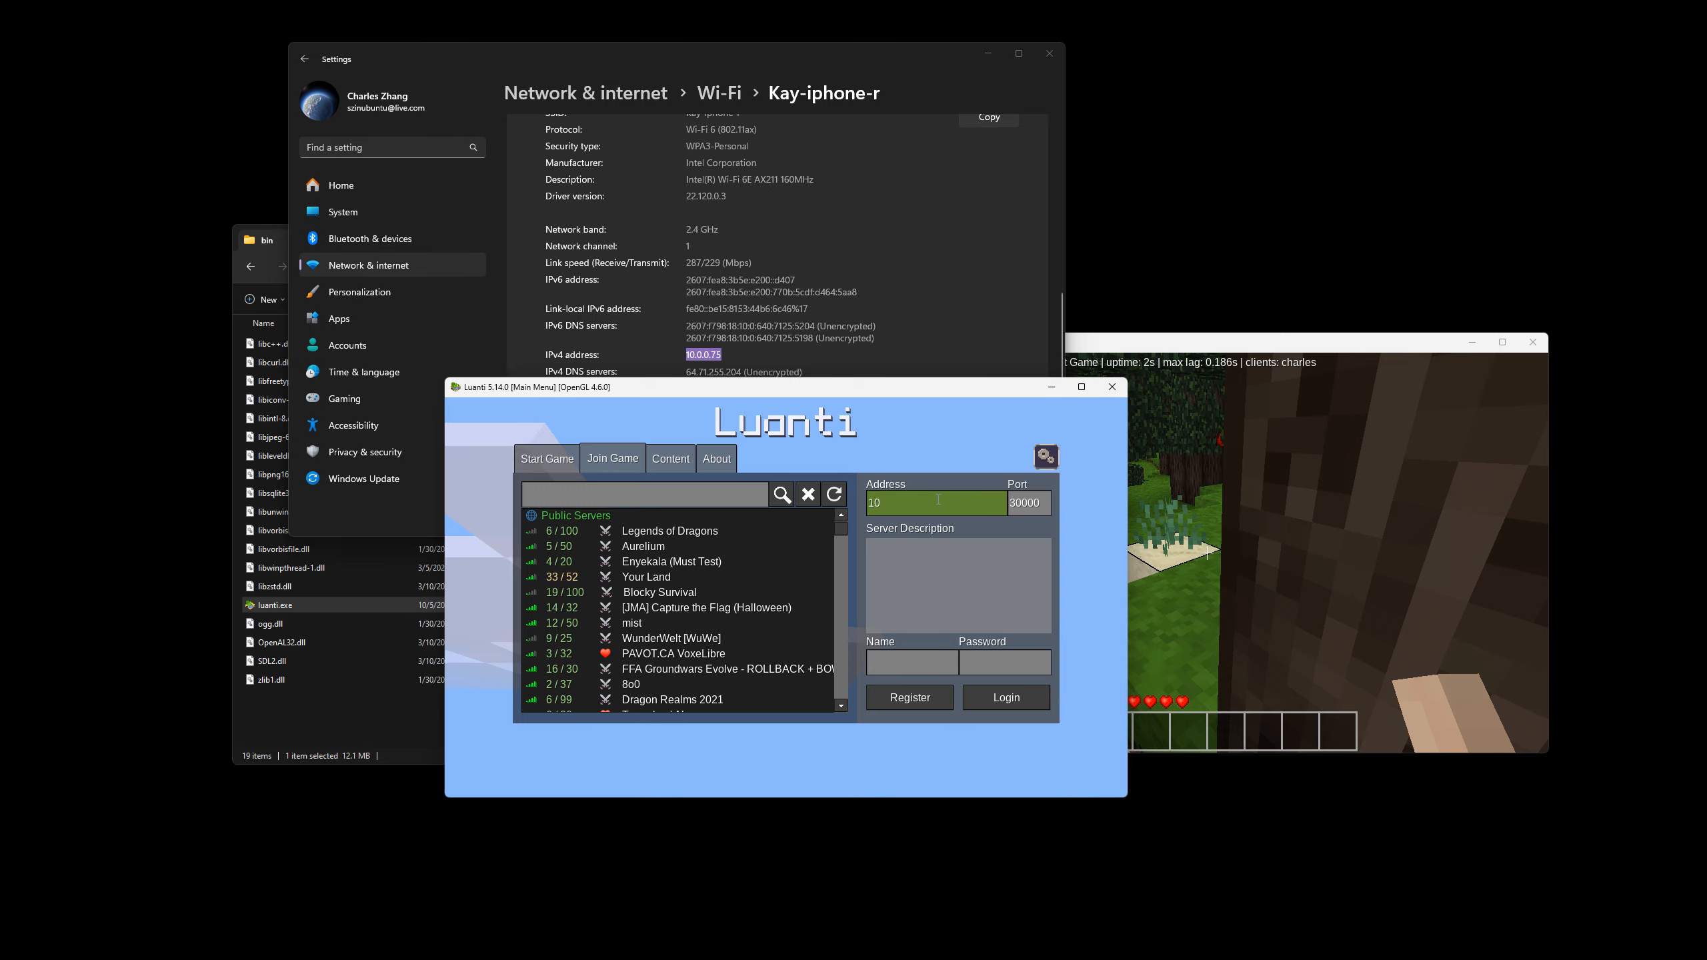
type(".0.0")
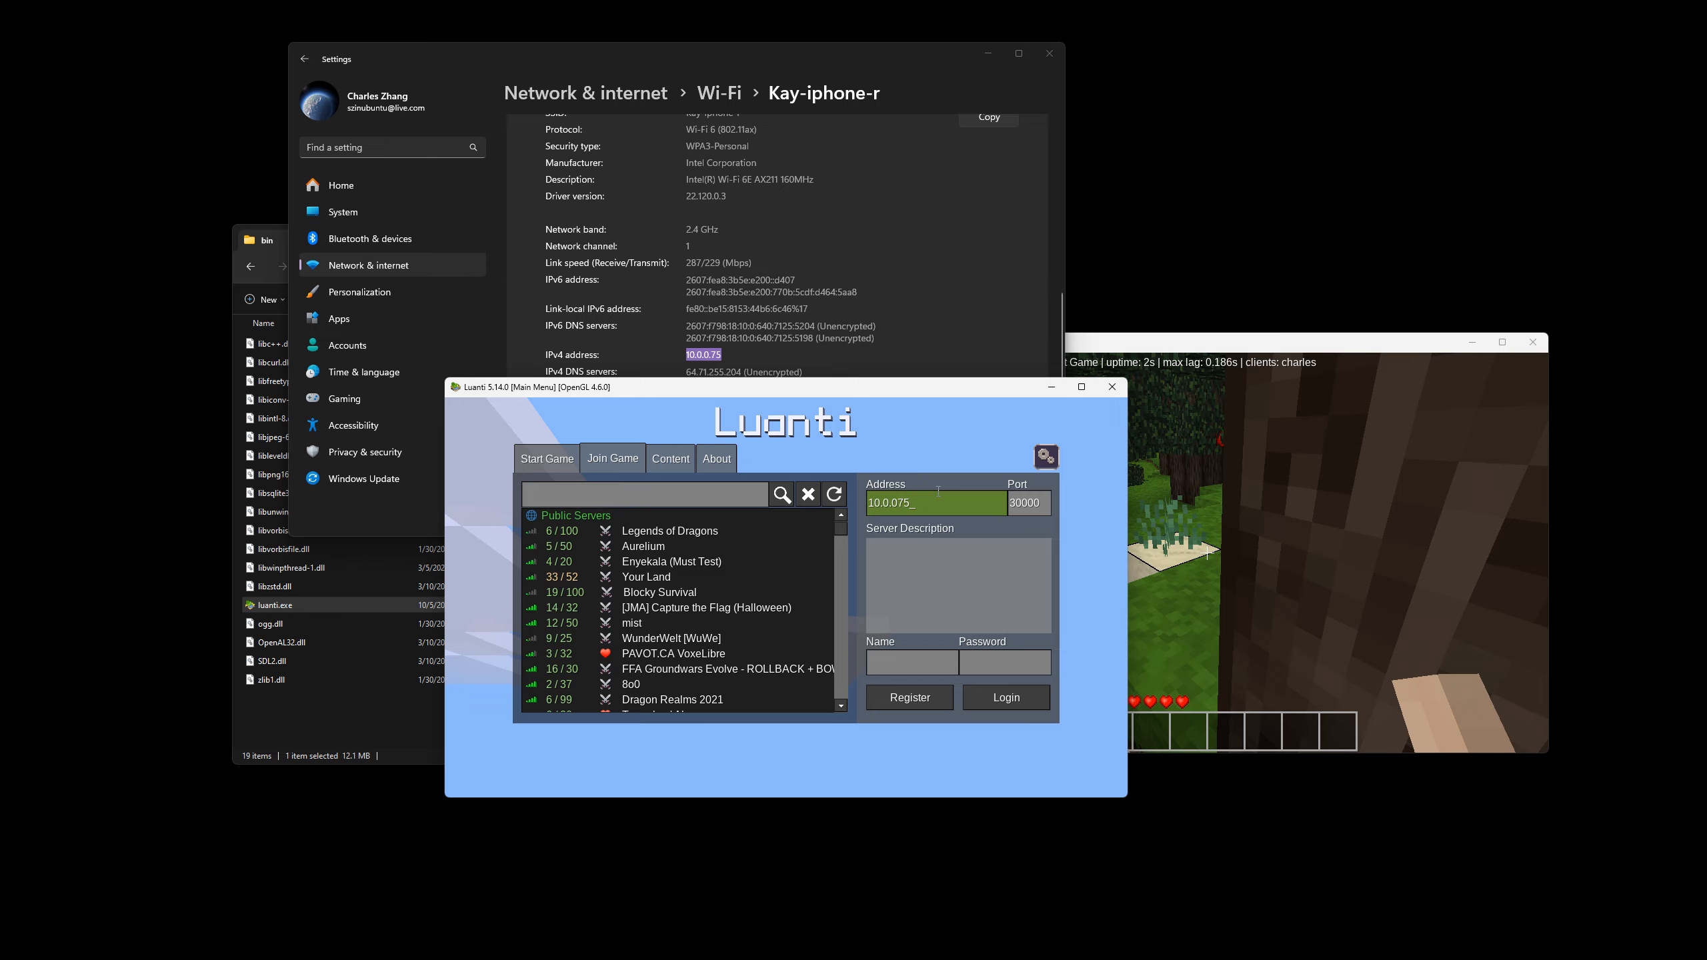
left_click(920, 672)
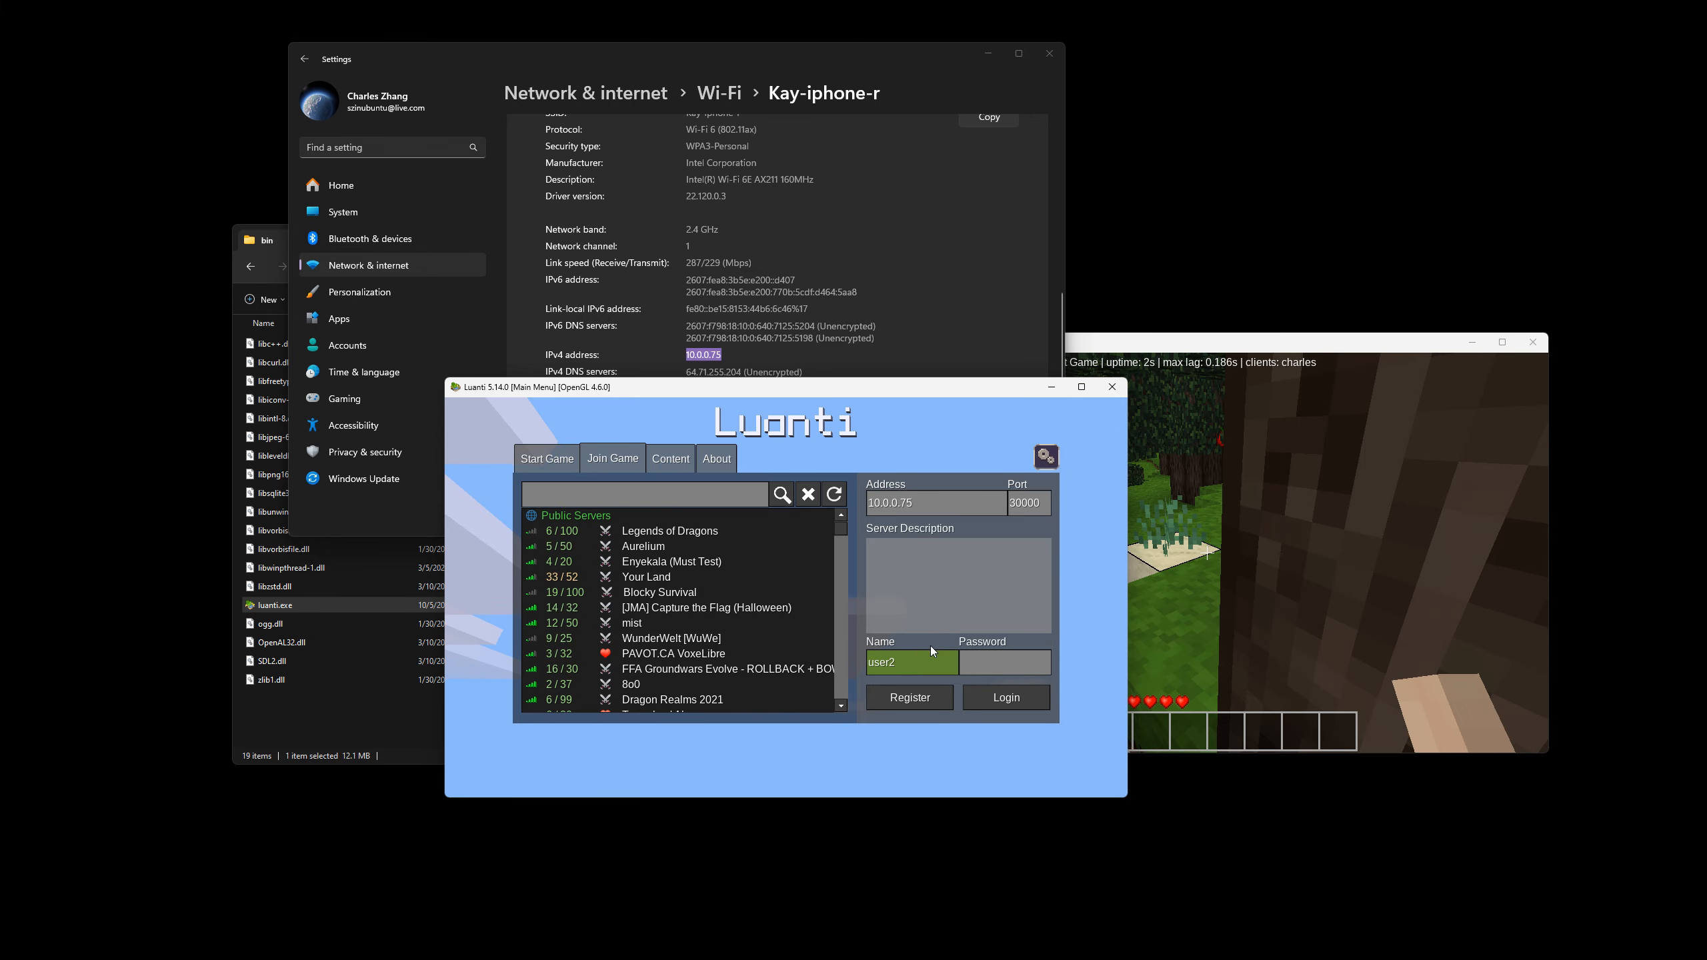
left_click(935, 695)
type("*")
left_click(711, 644)
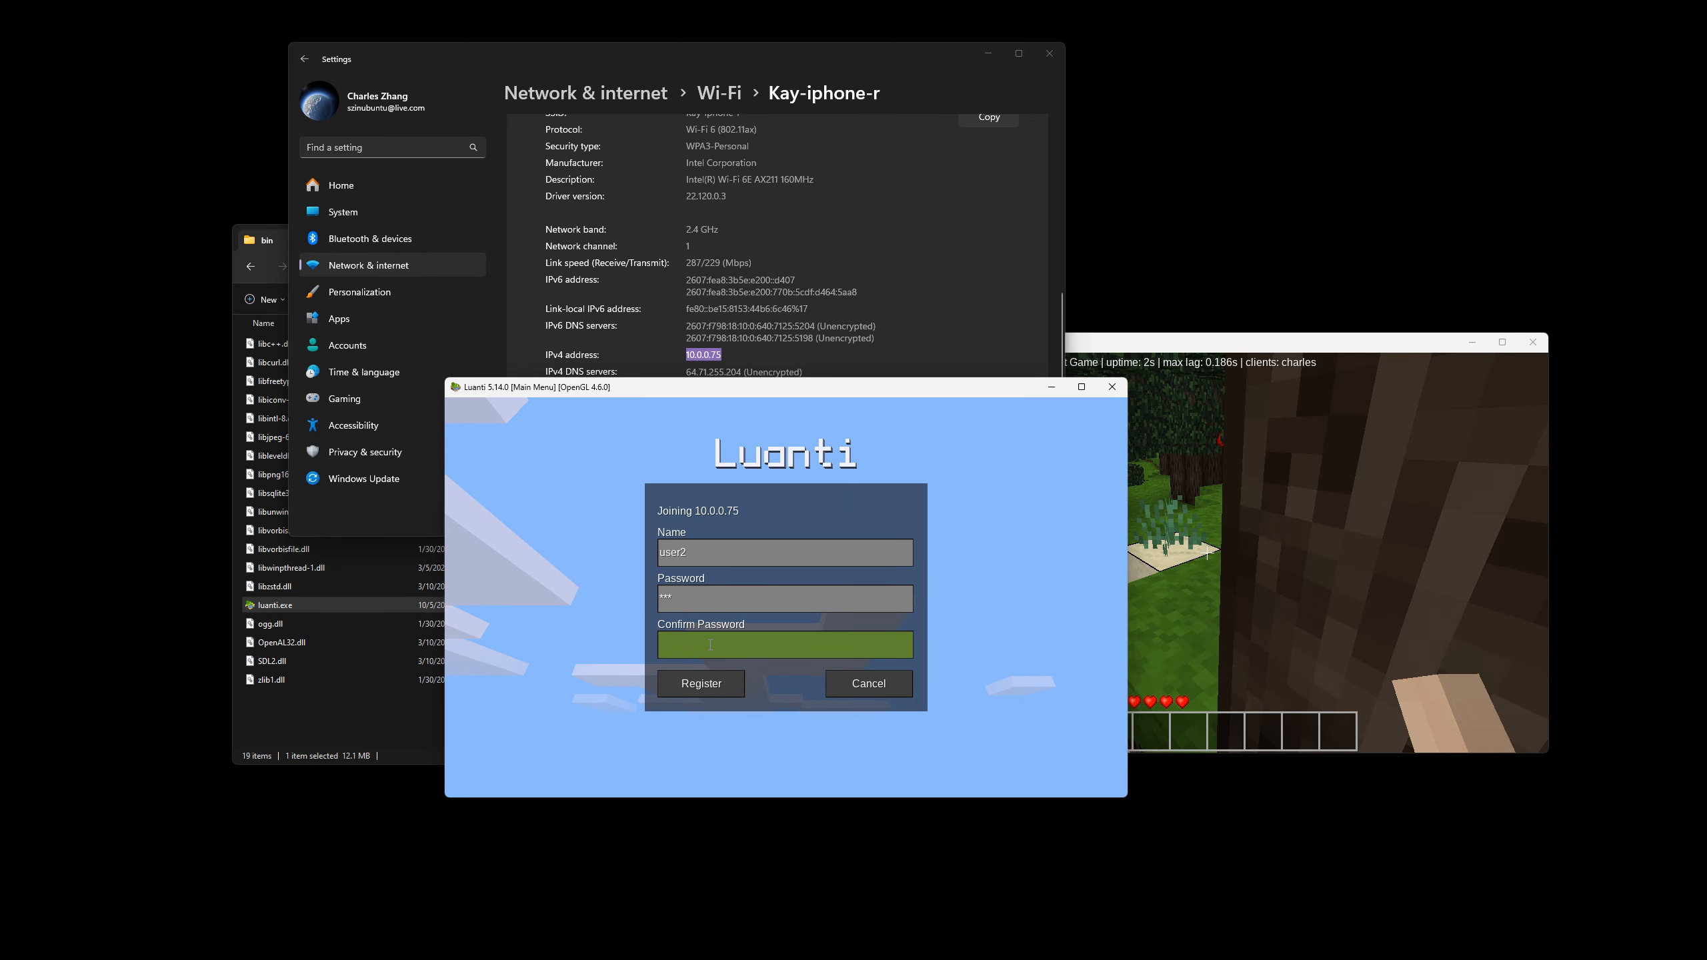
left_click(719, 685)
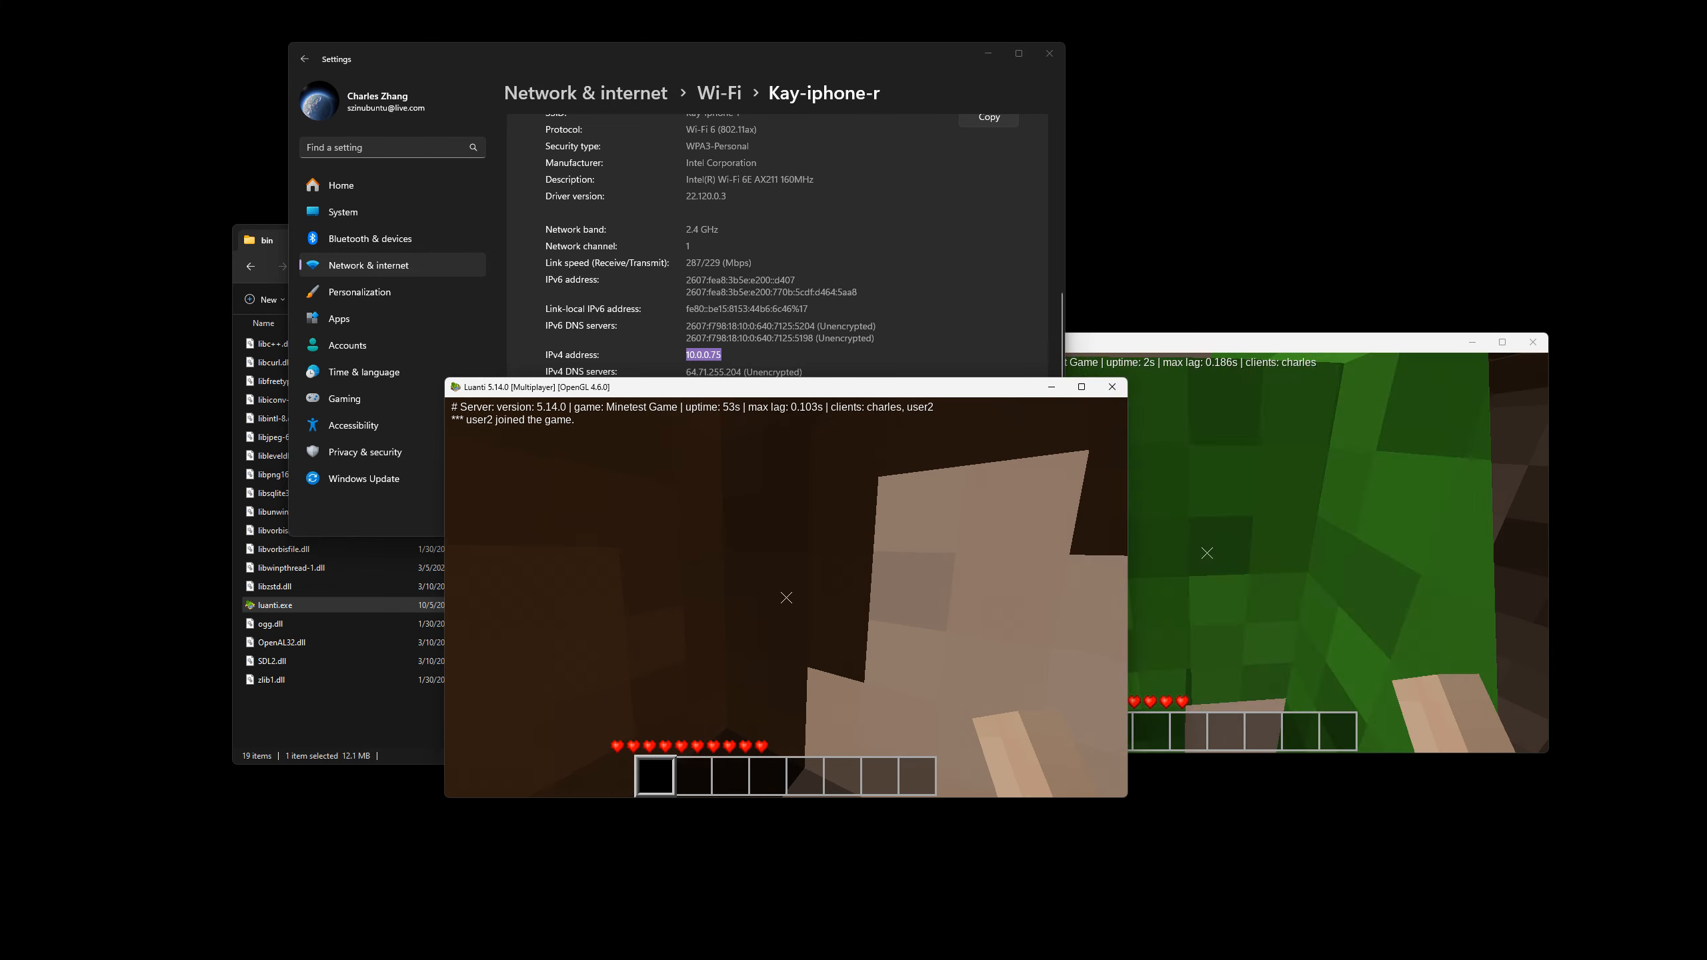
Walk user2 around to view the host's character, and close both Luanti windows.
key("w")
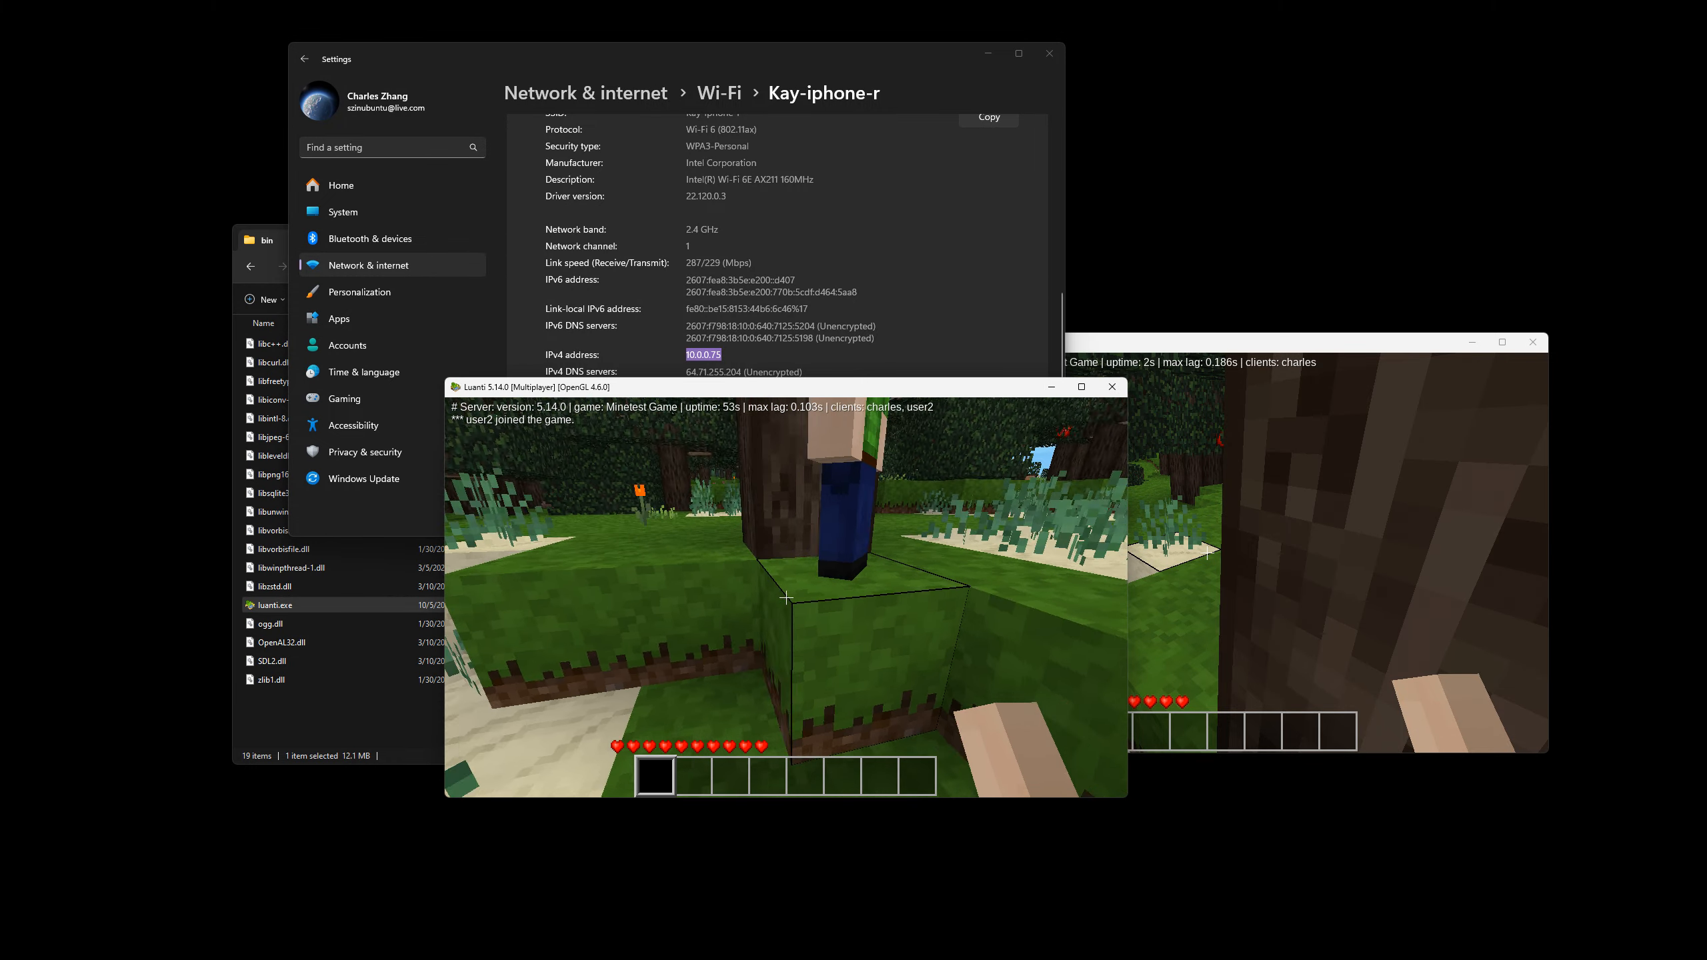
key("a")
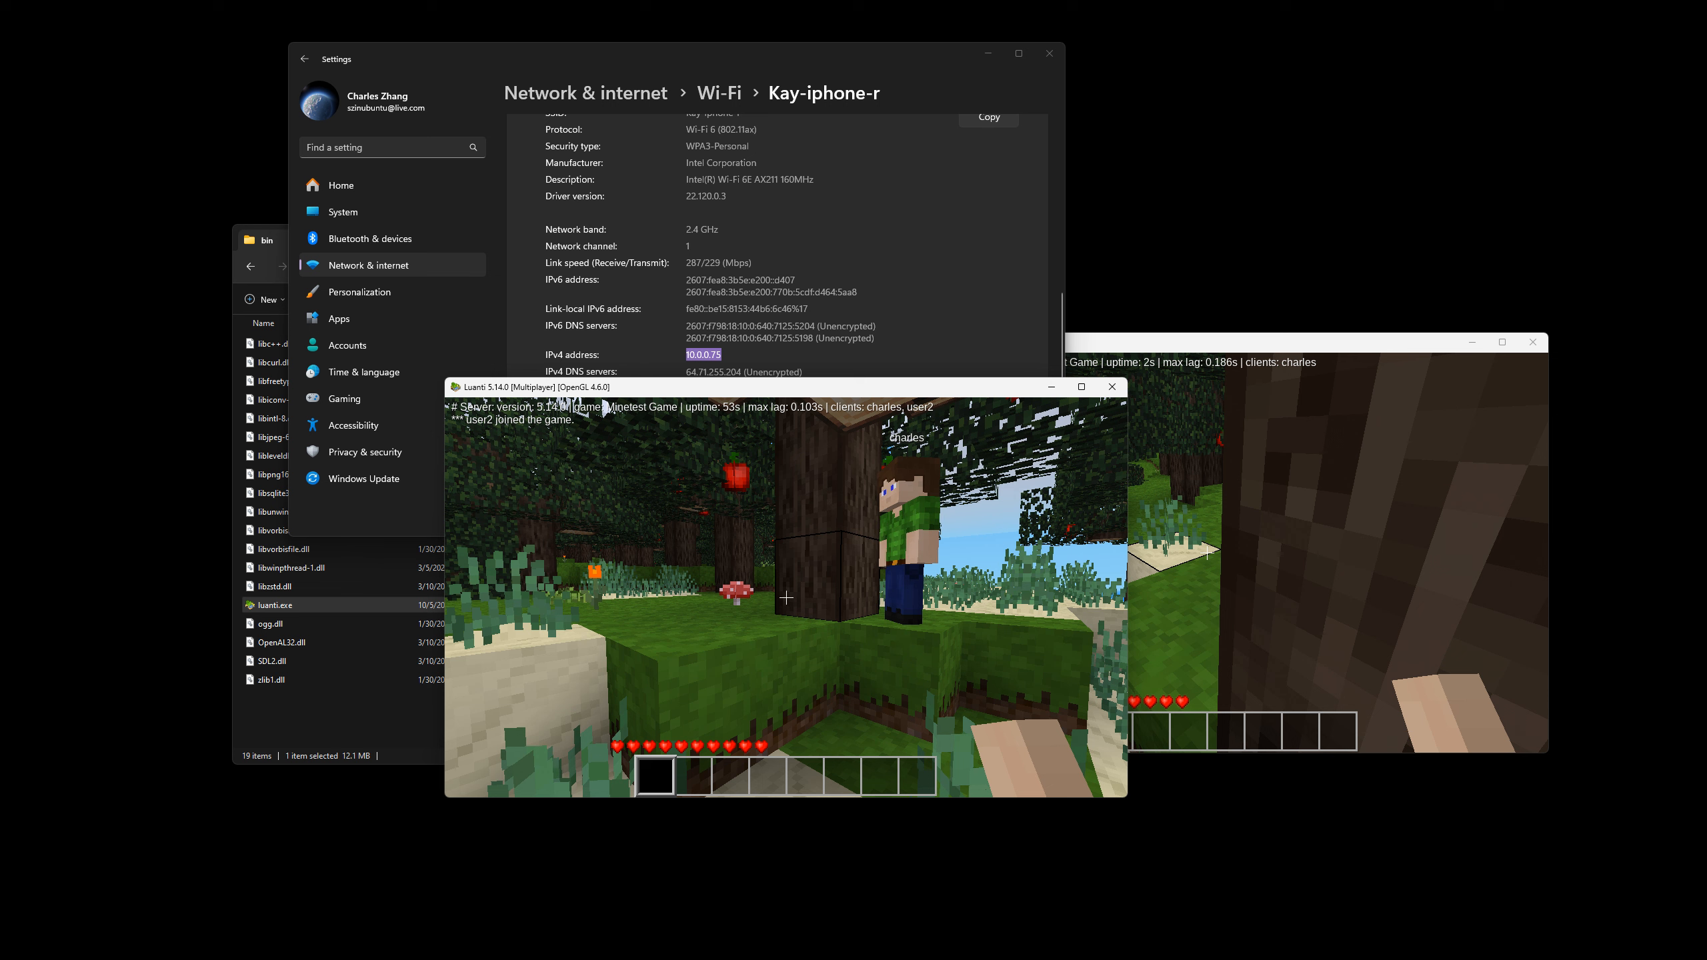
key("alt+F4")
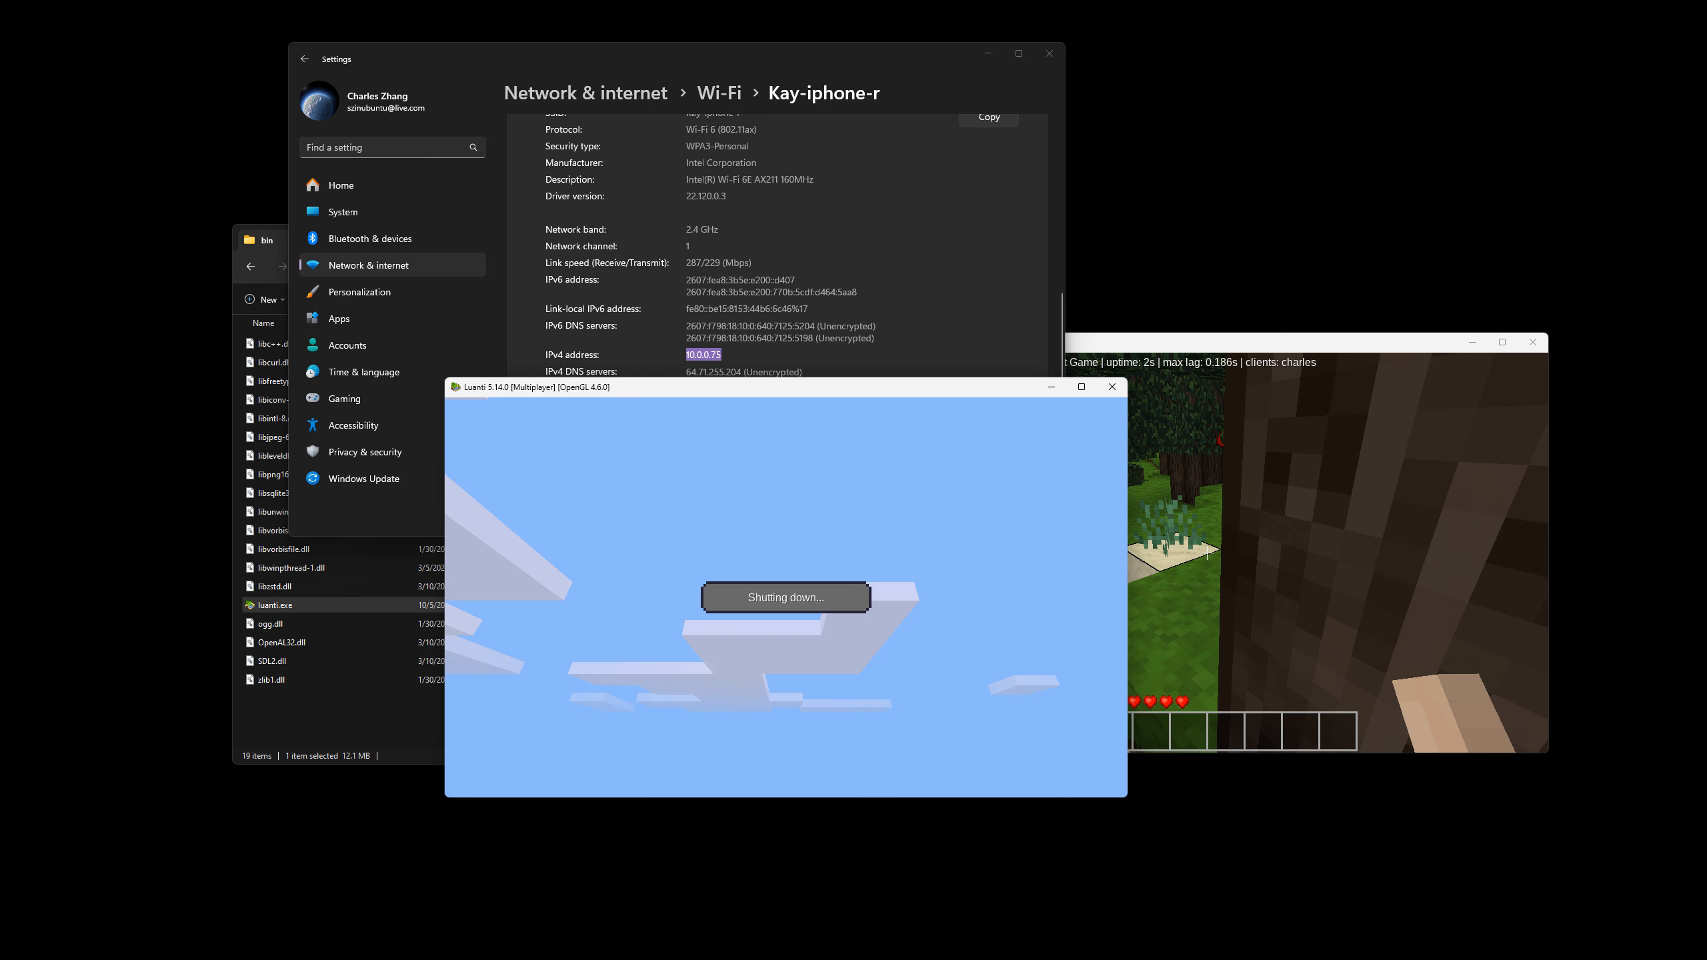
key("alt+Tab")
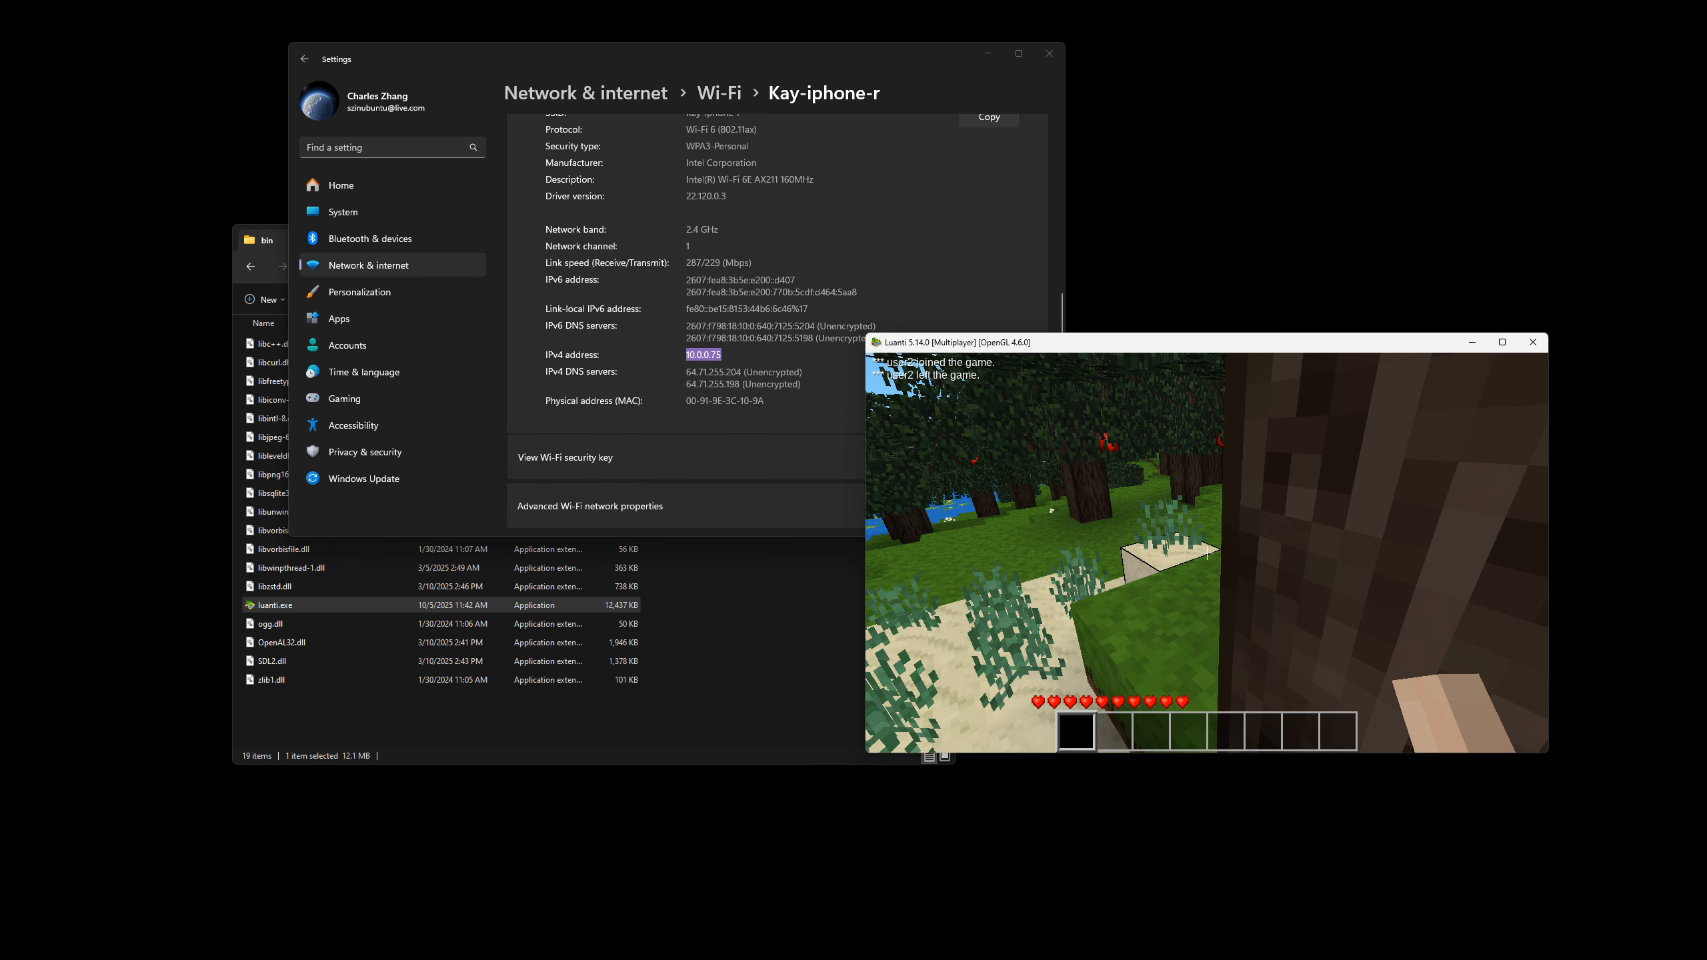
key("alt+F4")
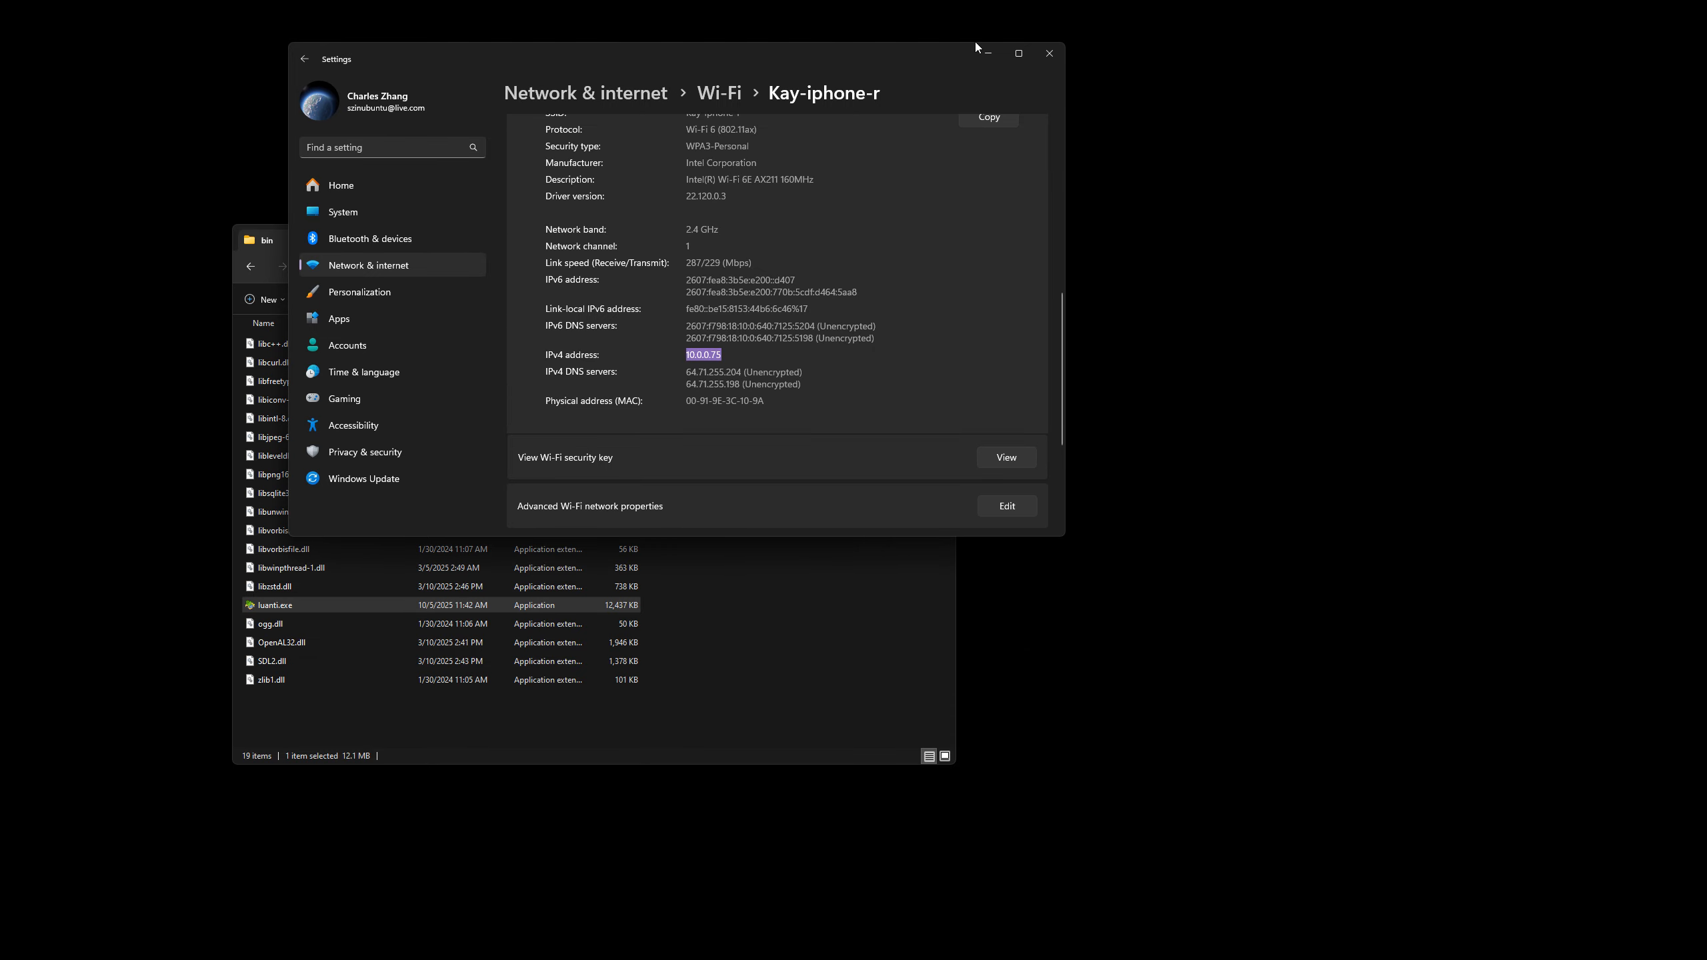
Minimize Settings and open a terminal in Luanti's bin folder, placing it beside the File Explorer window.
left_click(988, 53)
left_click_drag(746, 244, 809, 211)
right_click(873, 523)
left_click(935, 644)
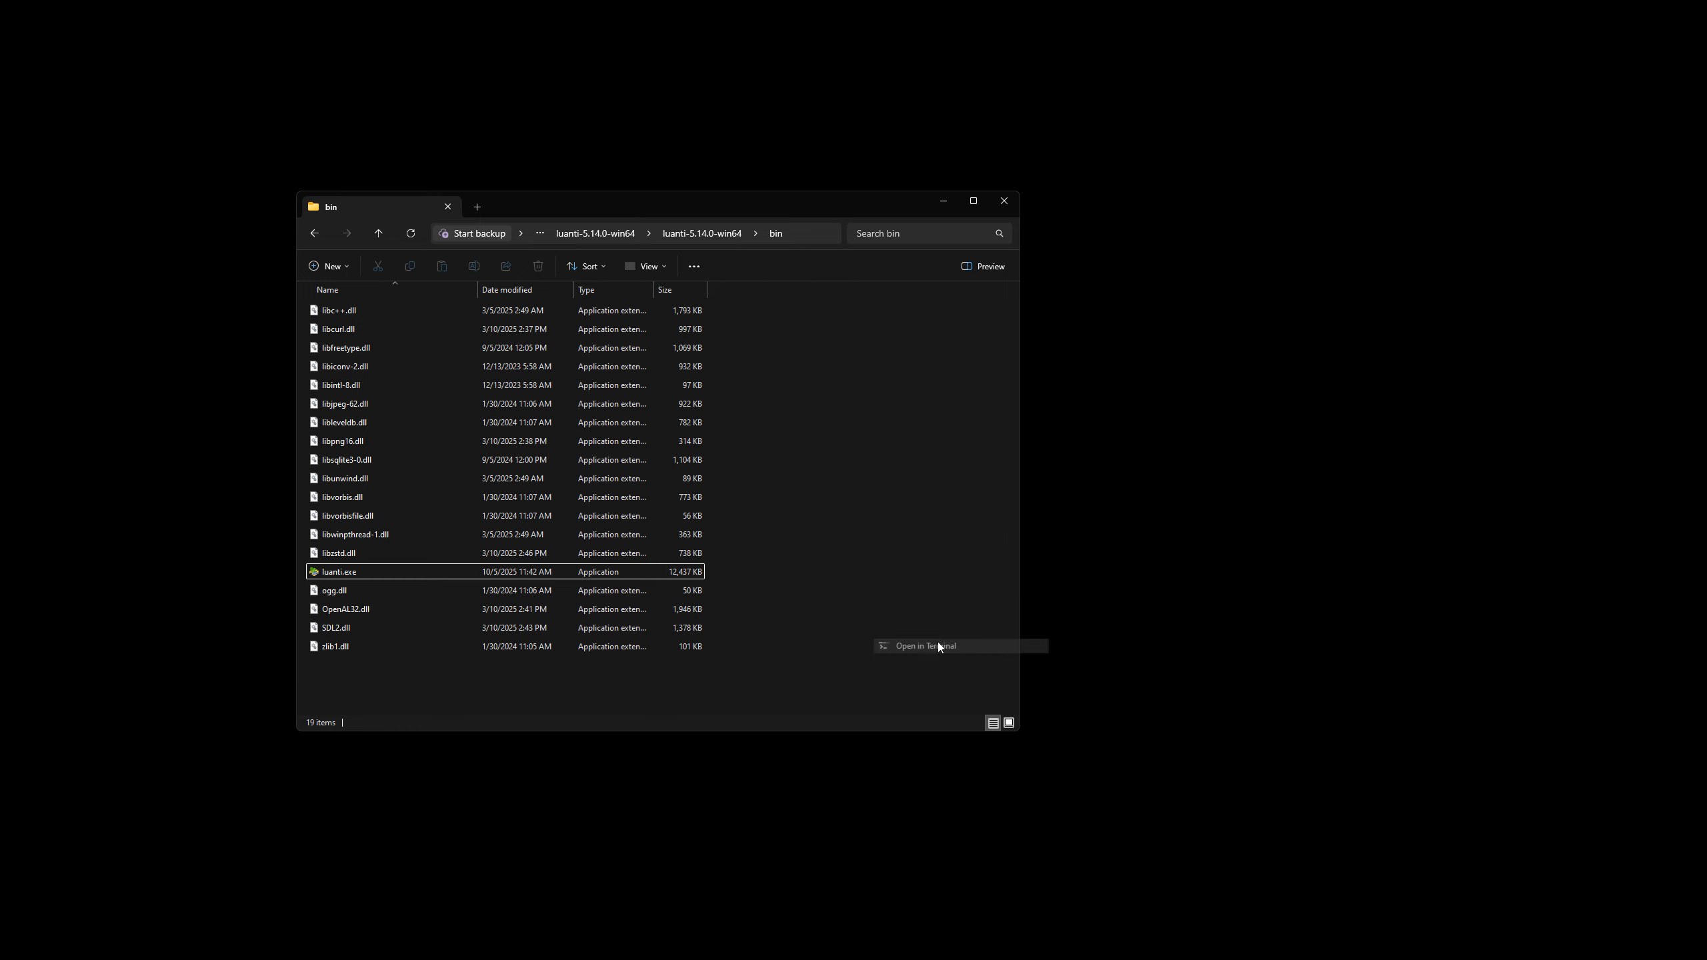
left_click_drag(536, 179, 1127, 426)
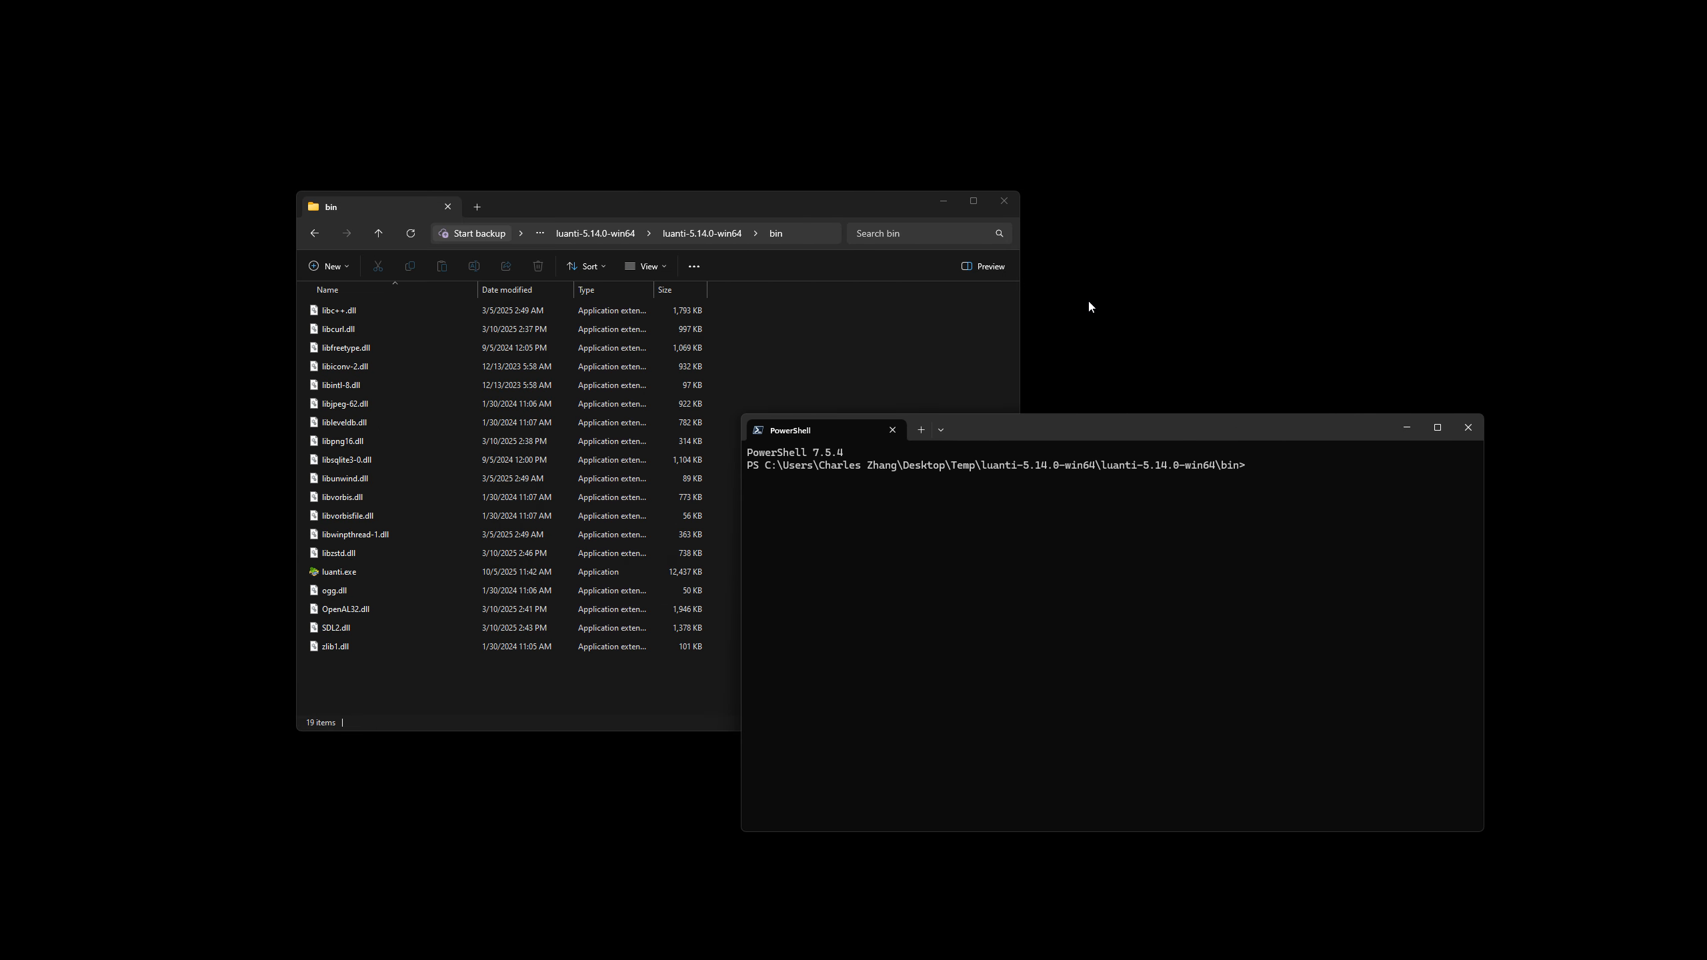
Run .\luanti.exe --server and examine the output lines about the selected world and the listening port.
type(".\\luanti.exe")
key("Return")
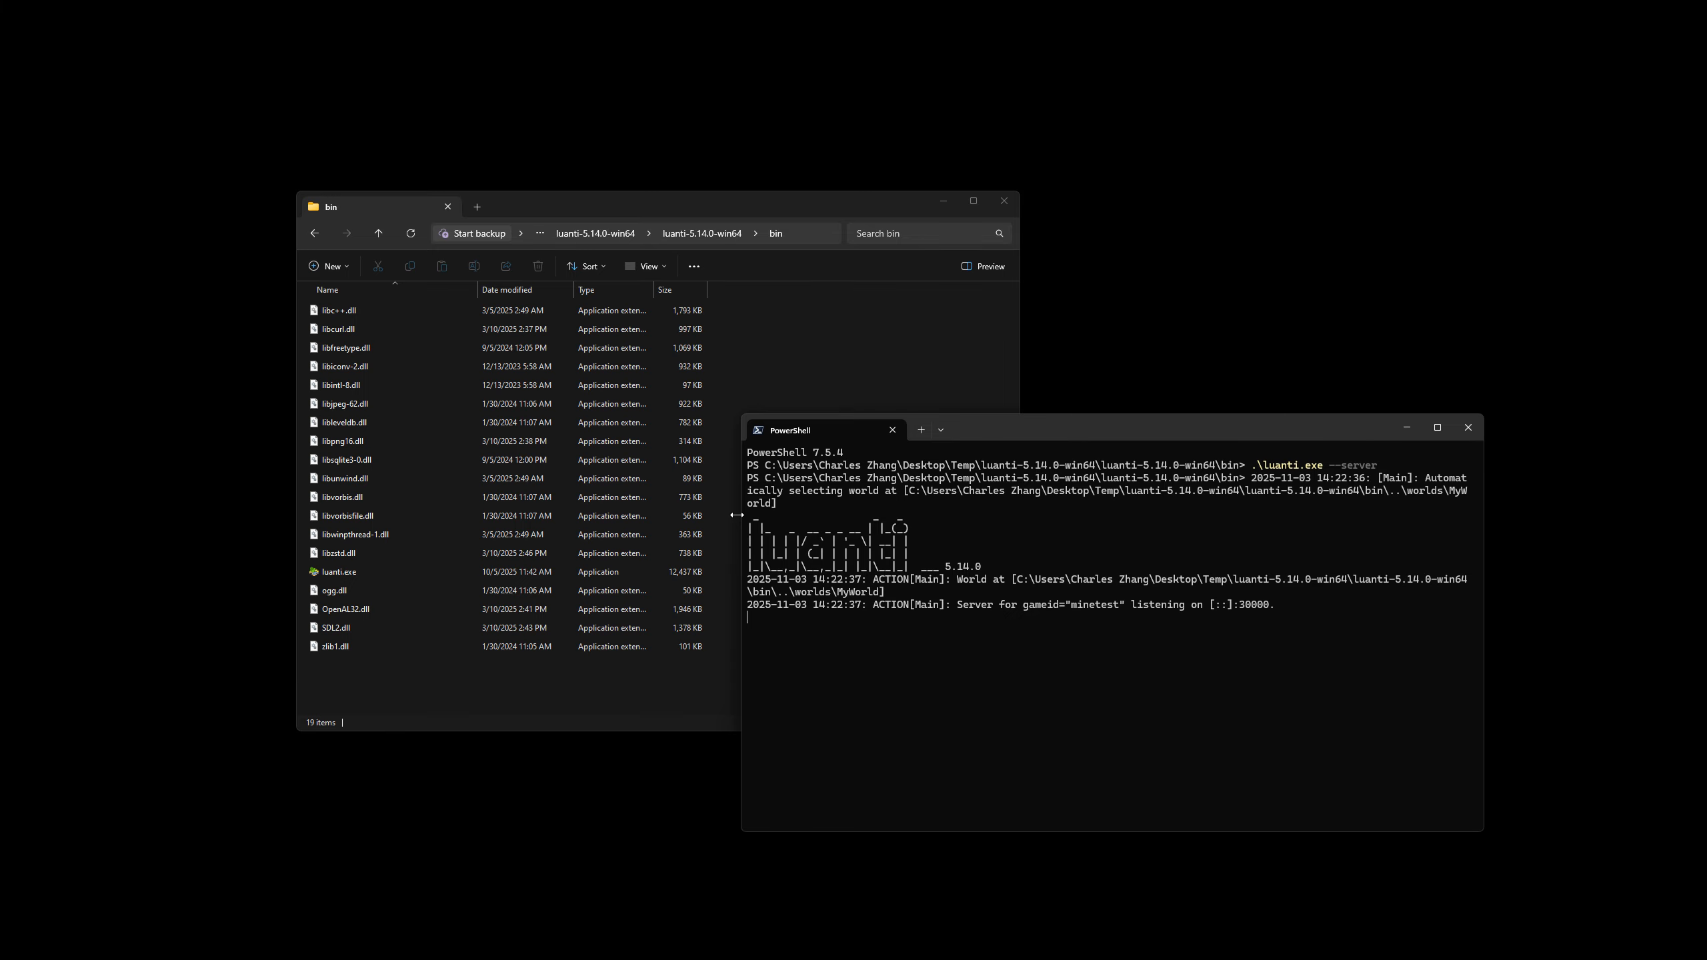
left_click_drag(737, 515, 455, 518)
left_click_drag(671, 579, 958, 582)
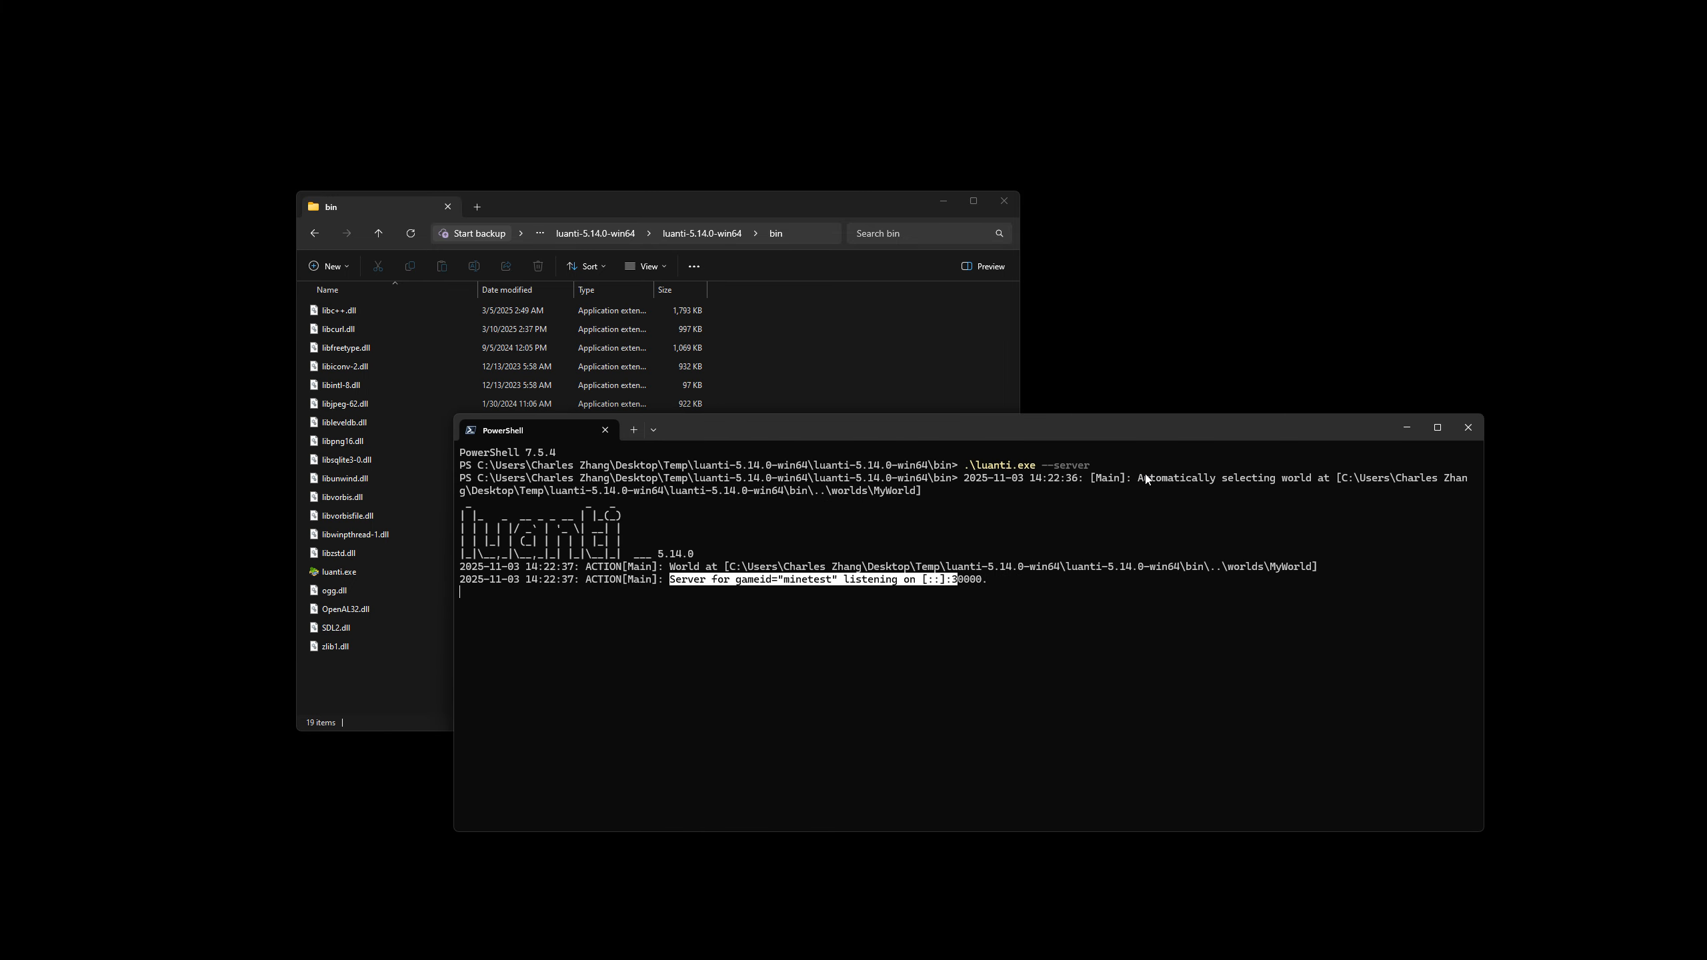
left_click_drag(1144, 477, 1330, 478)
left_click_drag(666, 579, 977, 582)
left_click_drag(914, 422, 1009, 414)
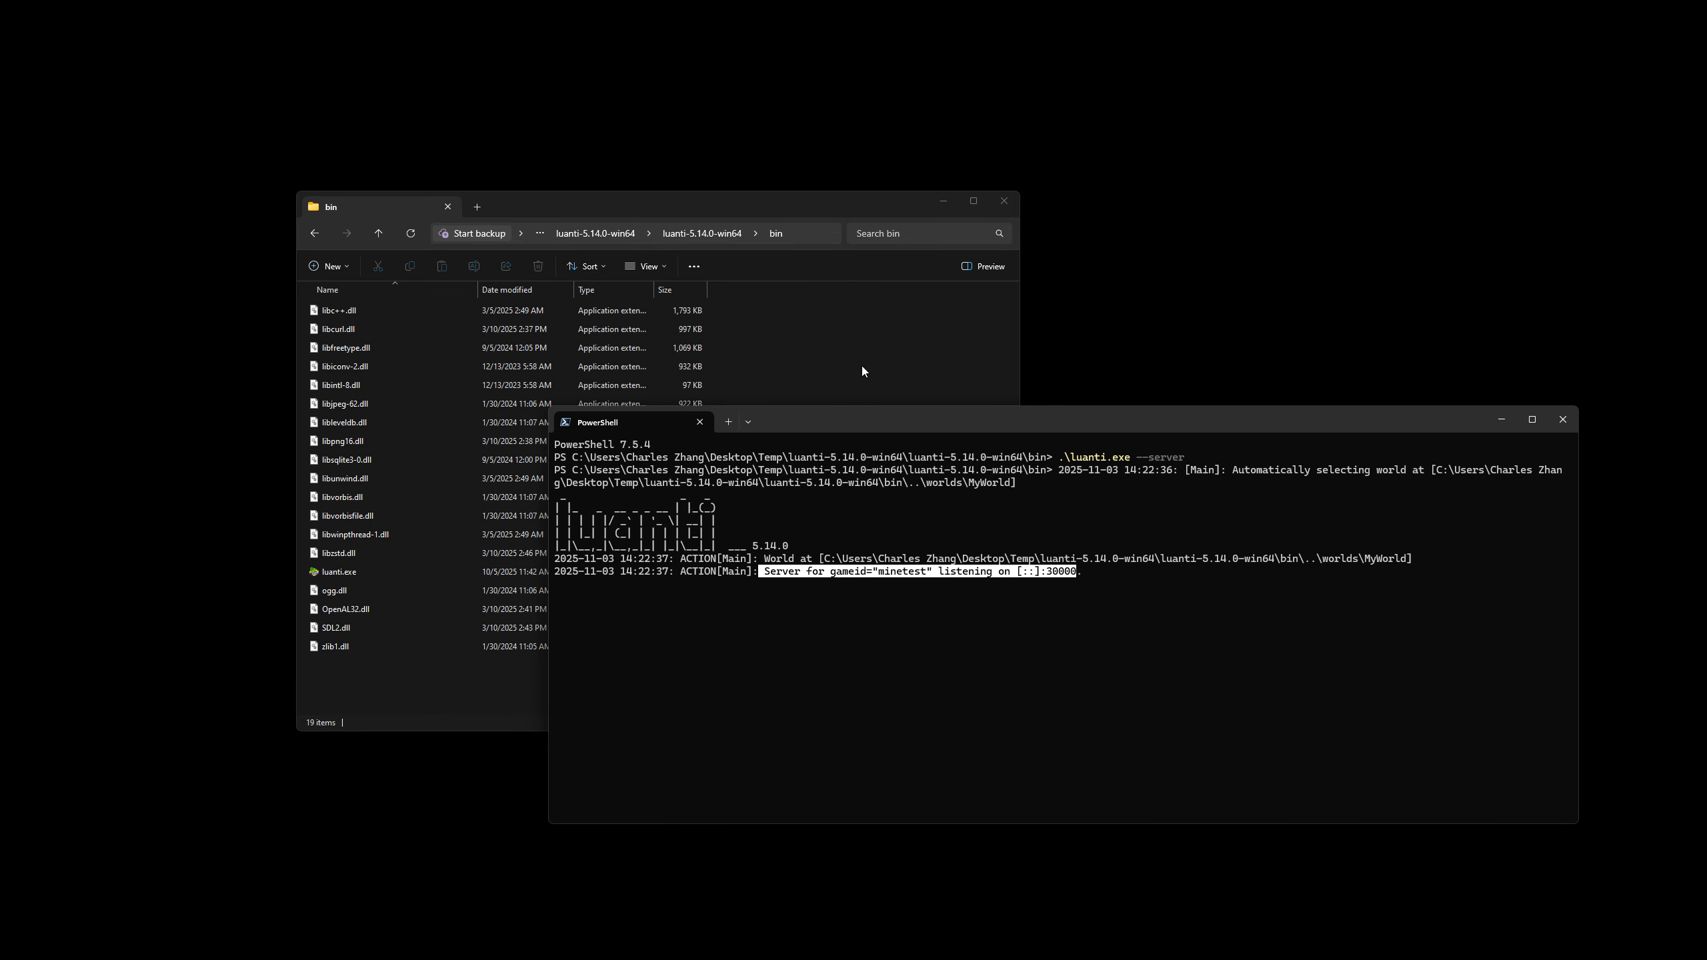
Launch luanti.exe from the bin folder and enter 10.0.0.75 as the address of the server to join.
left_click(862, 366)
left_click(325, 572)
double_click(325, 573)
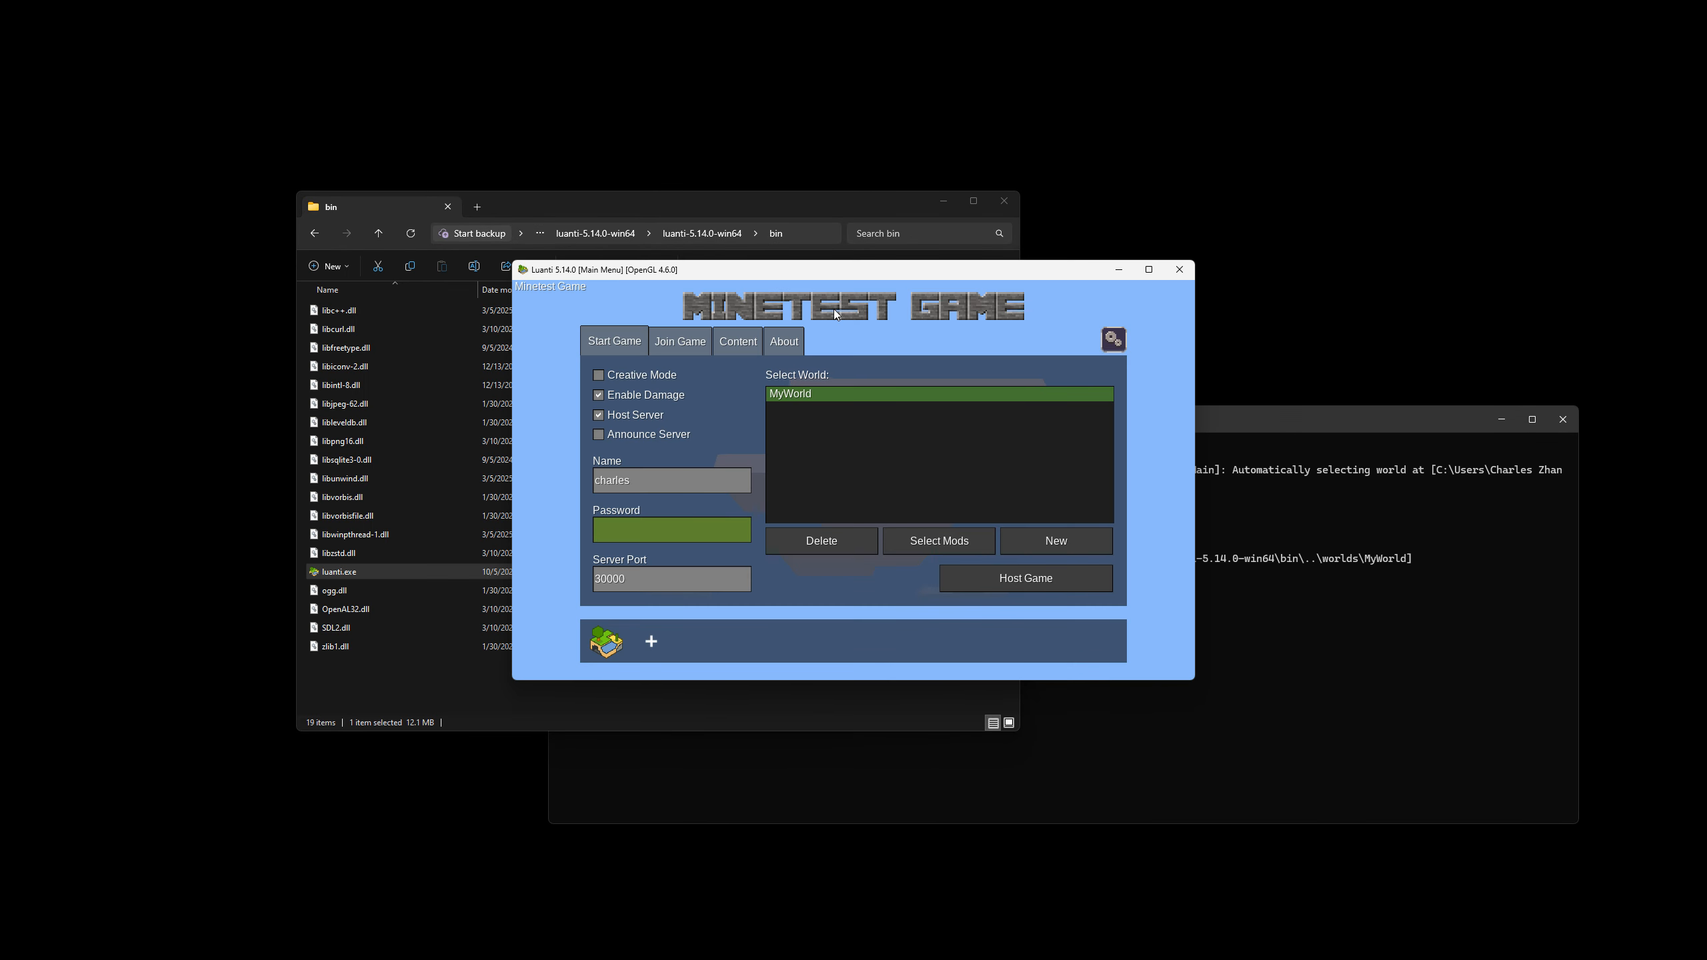
left_click(699, 343)
left_click_drag(776, 272, 558, 222)
left_click(759, 333)
type("10.0.0.75")
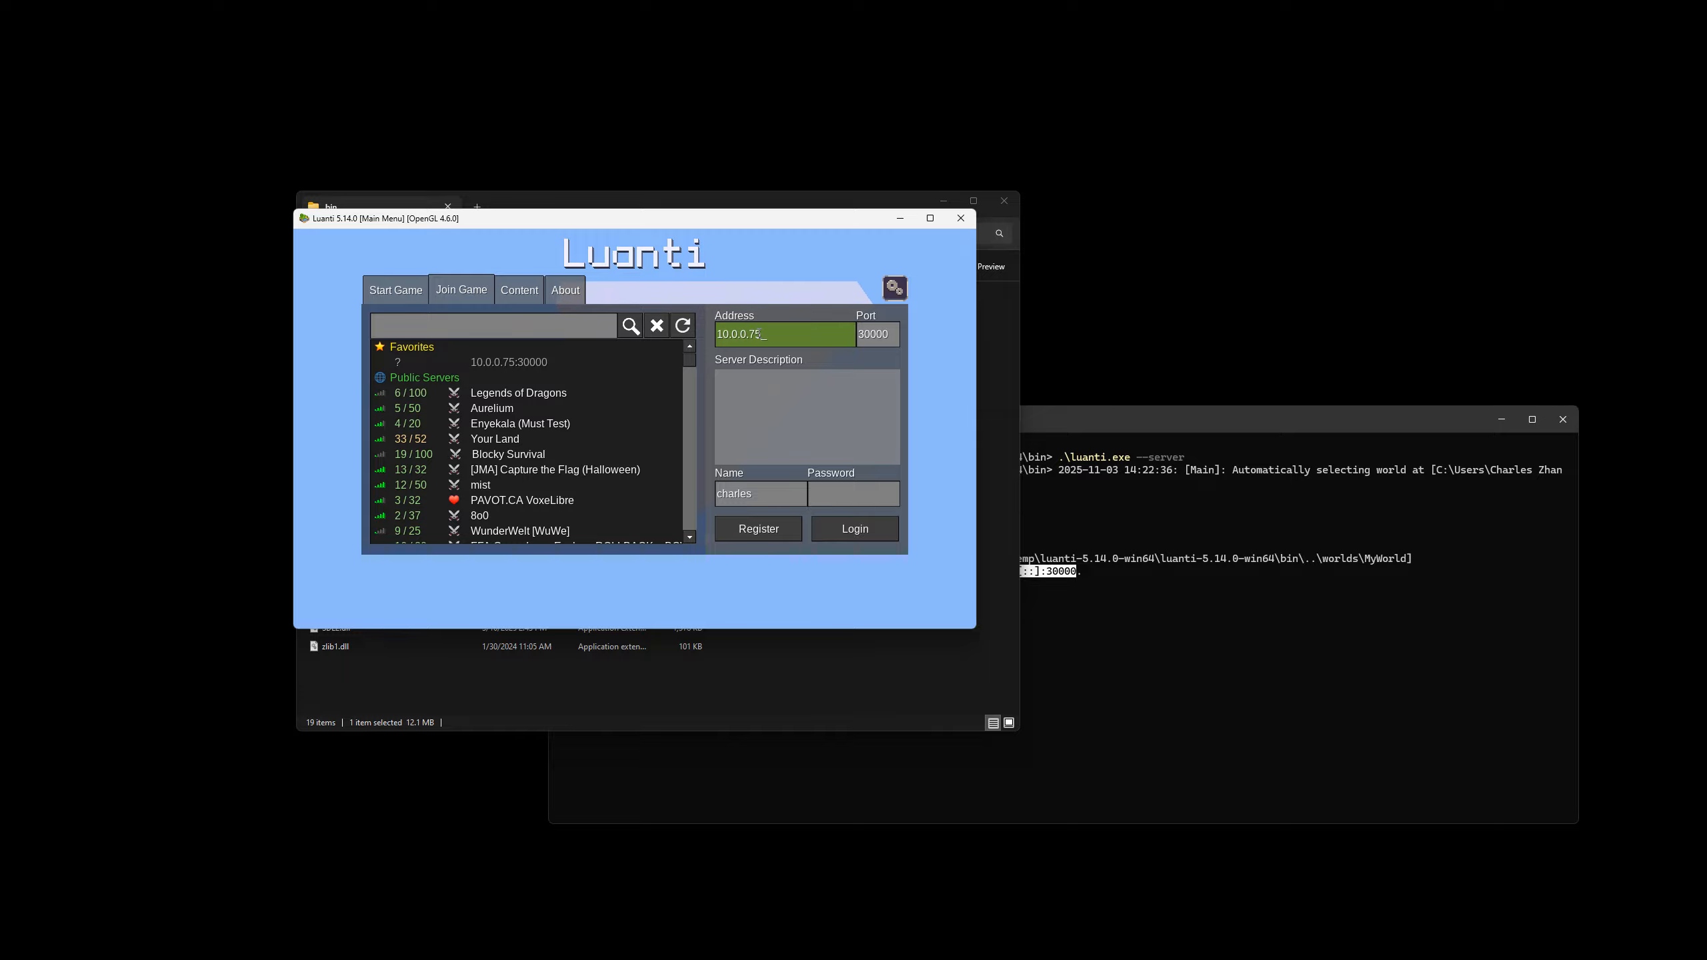
Log in to the dedicated server with the existing player name and its password.
left_click(770, 474)
left_click(770, 493)
left_click(874, 491)
type("**")
left_click(855, 529)
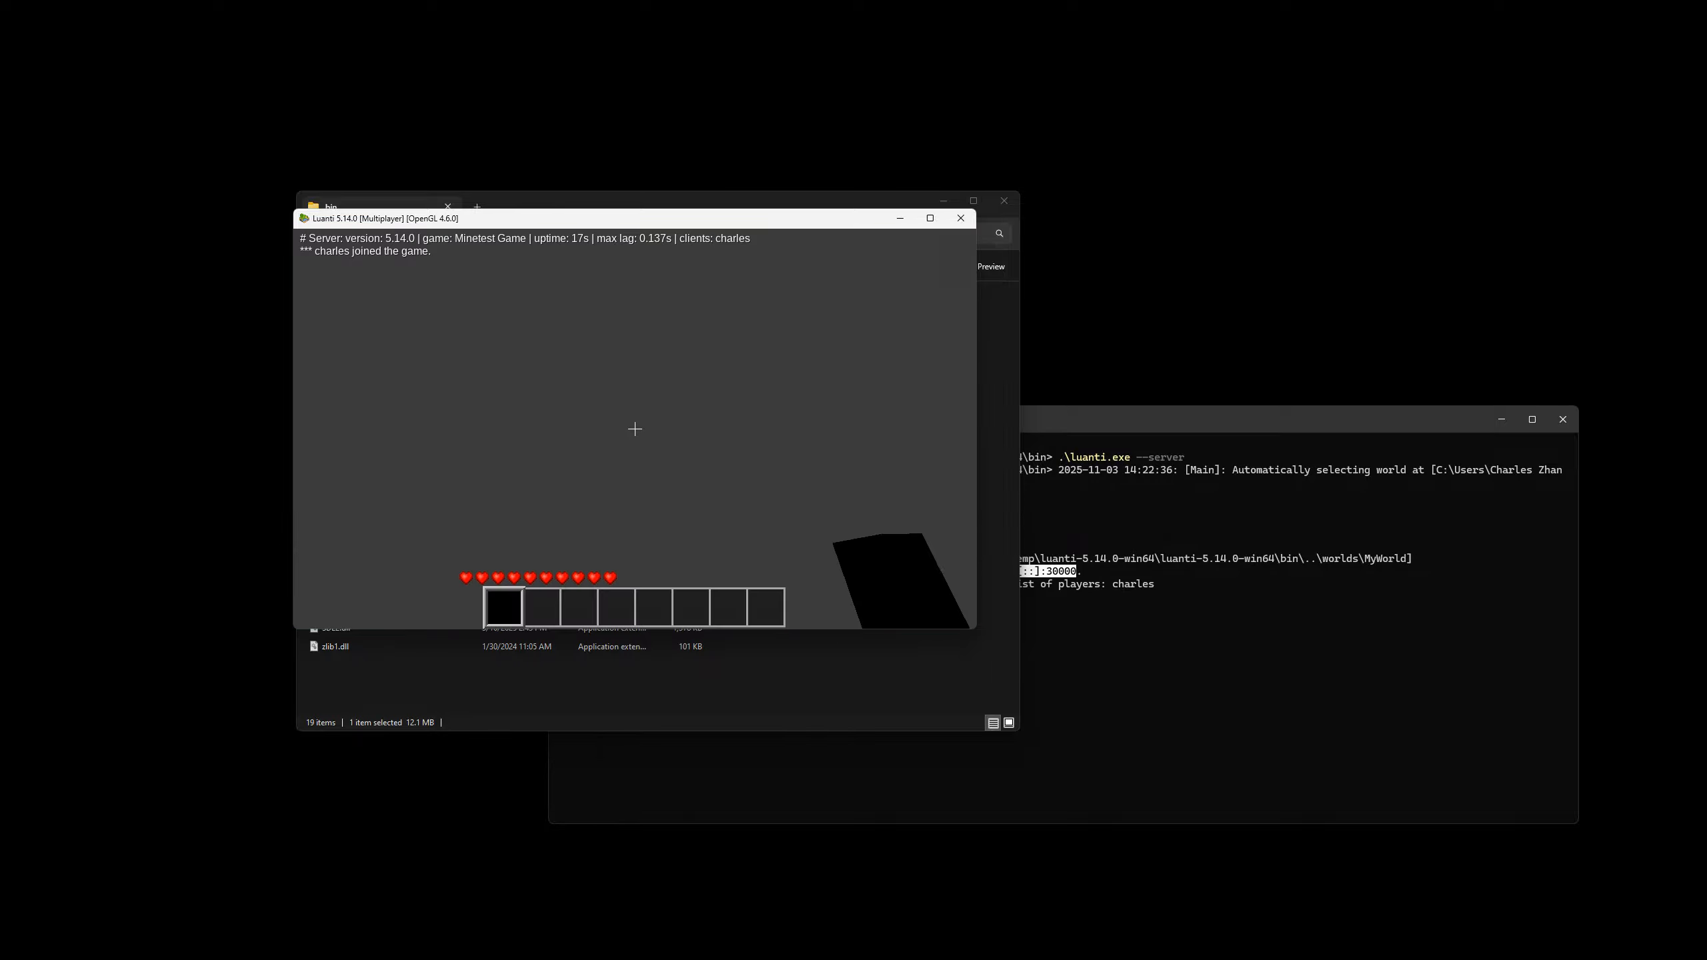
Walk the player around the world on the dedicated server and close the game.
key("s")
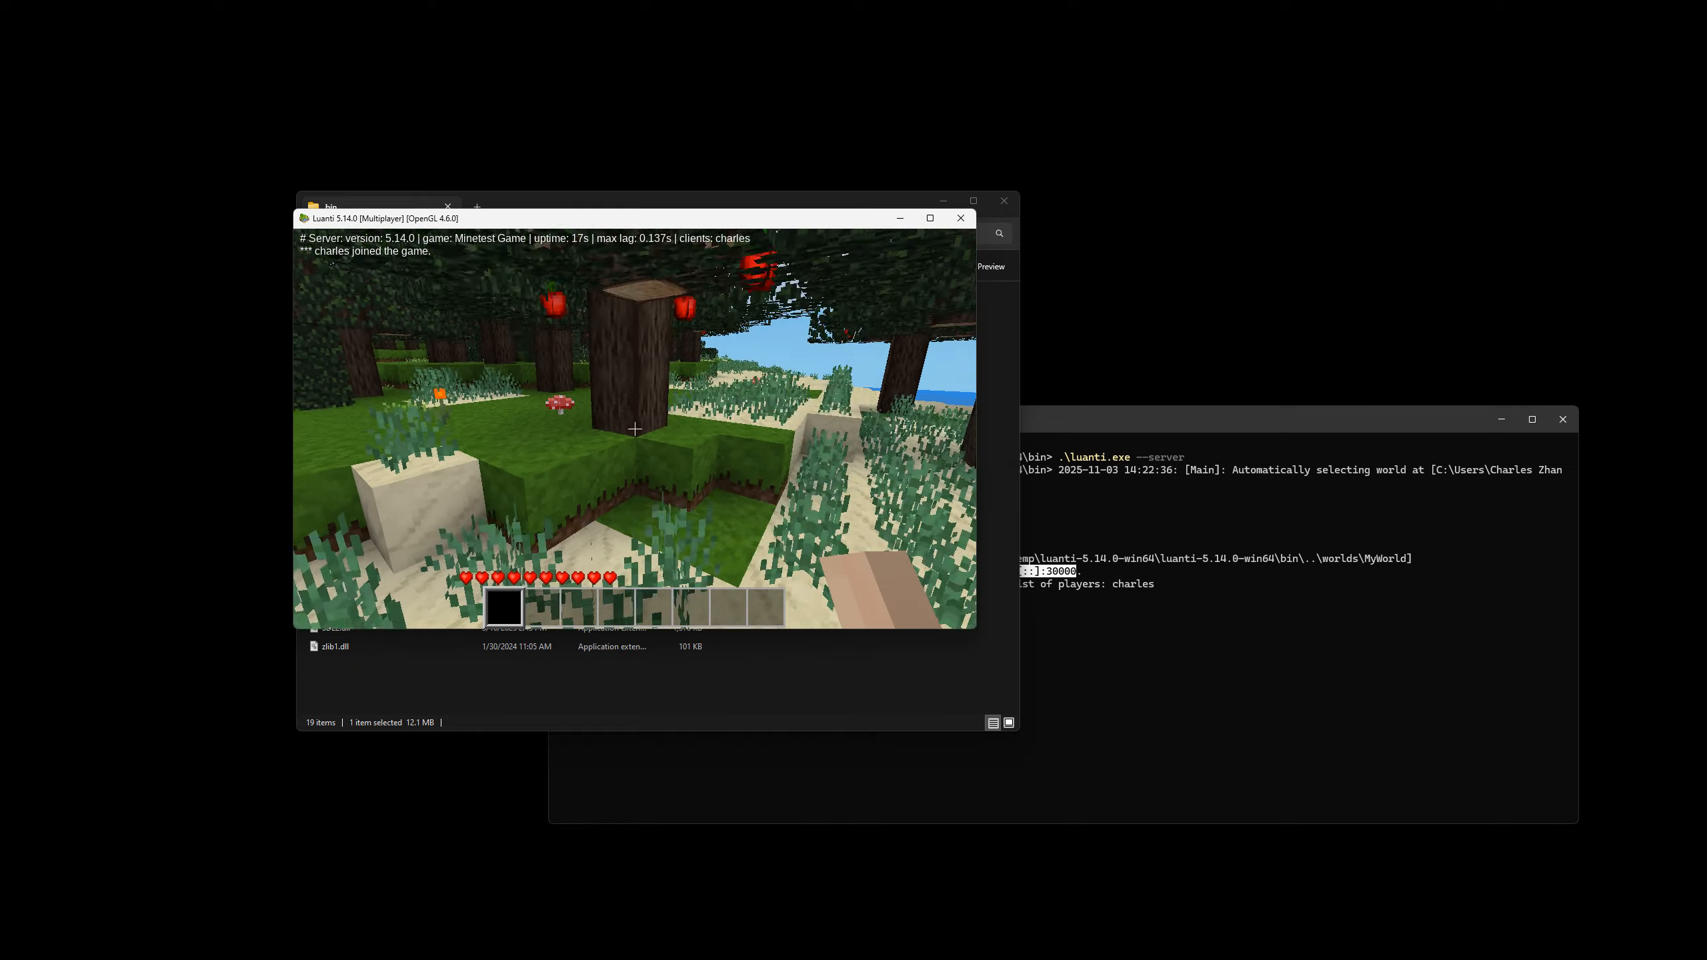
key("w")
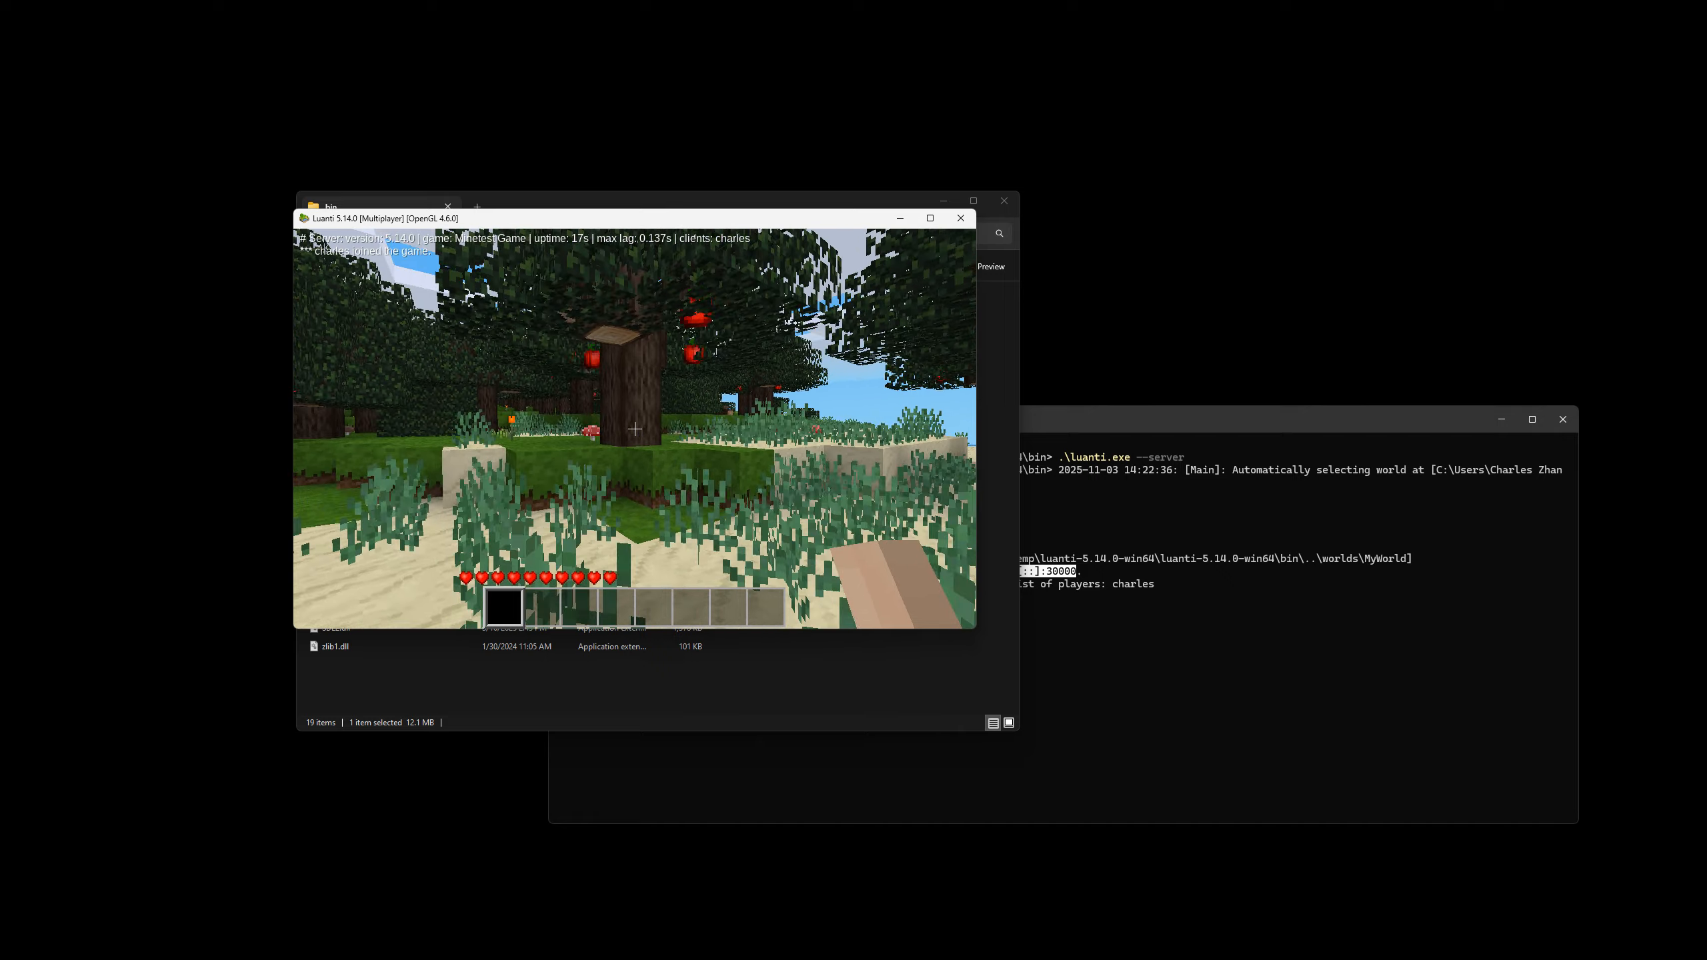
key("a")
key("alt+F4")
Examine the server log's entries for players joining and leaving in the terminal.
left_click(1196, 431)
left_click_drag(1177, 597, 652, 471)
left_click(976, 597)
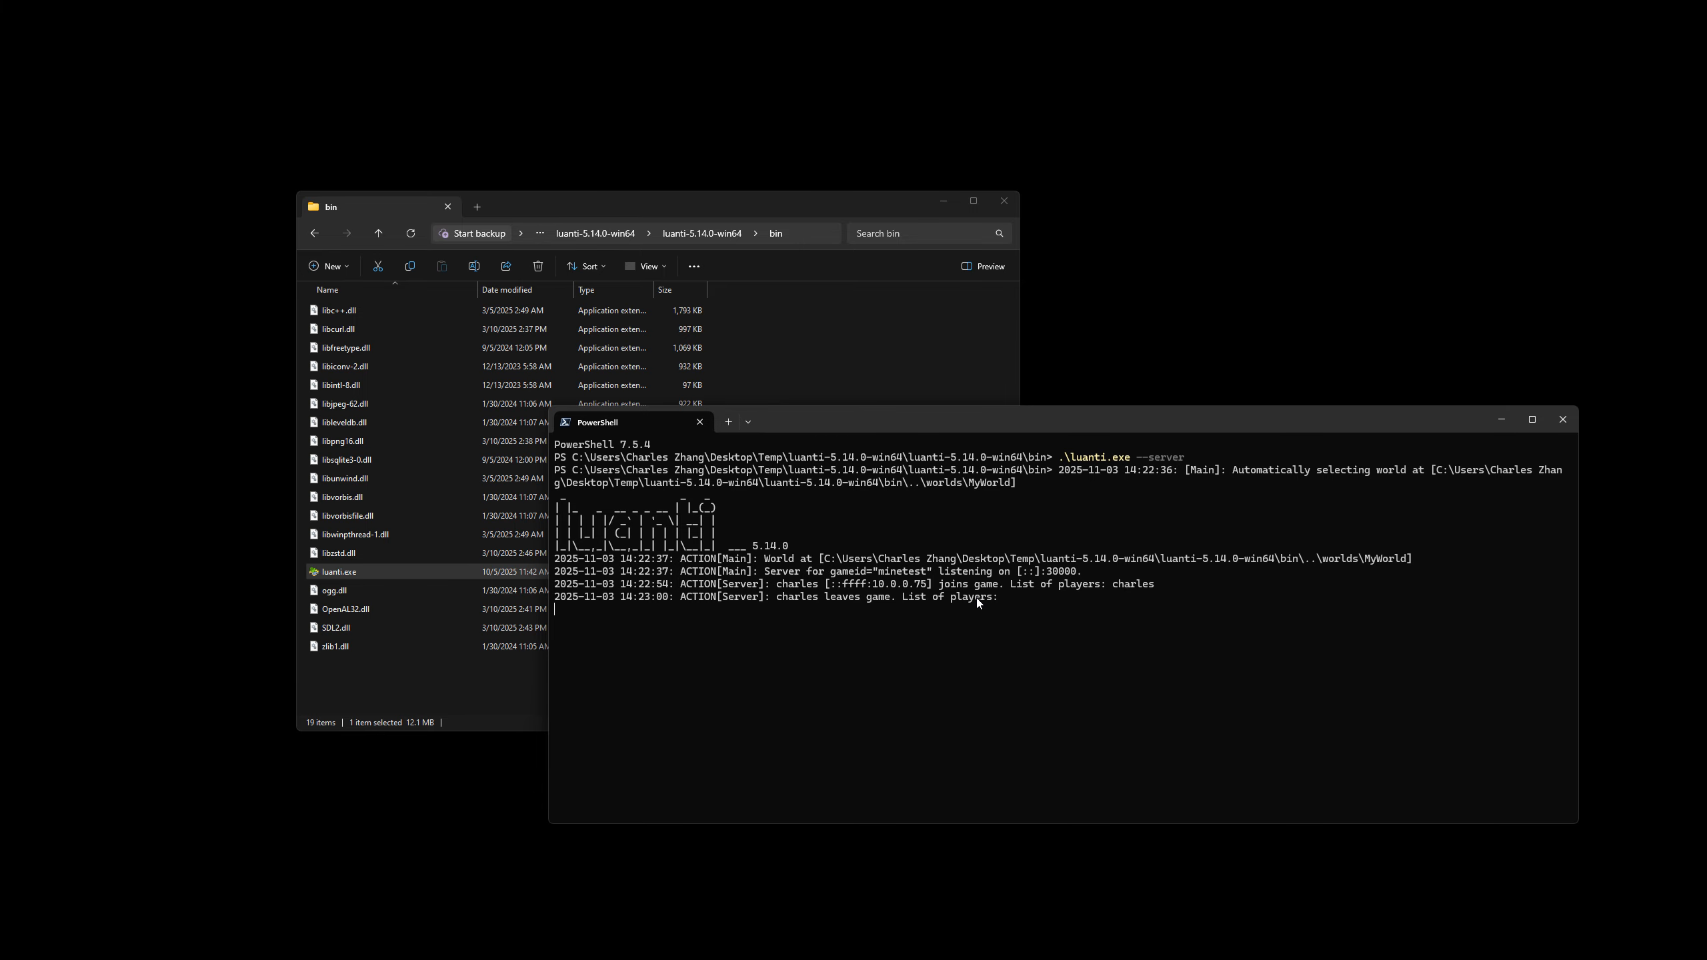
left_click_drag(967, 431, 1017, 397)
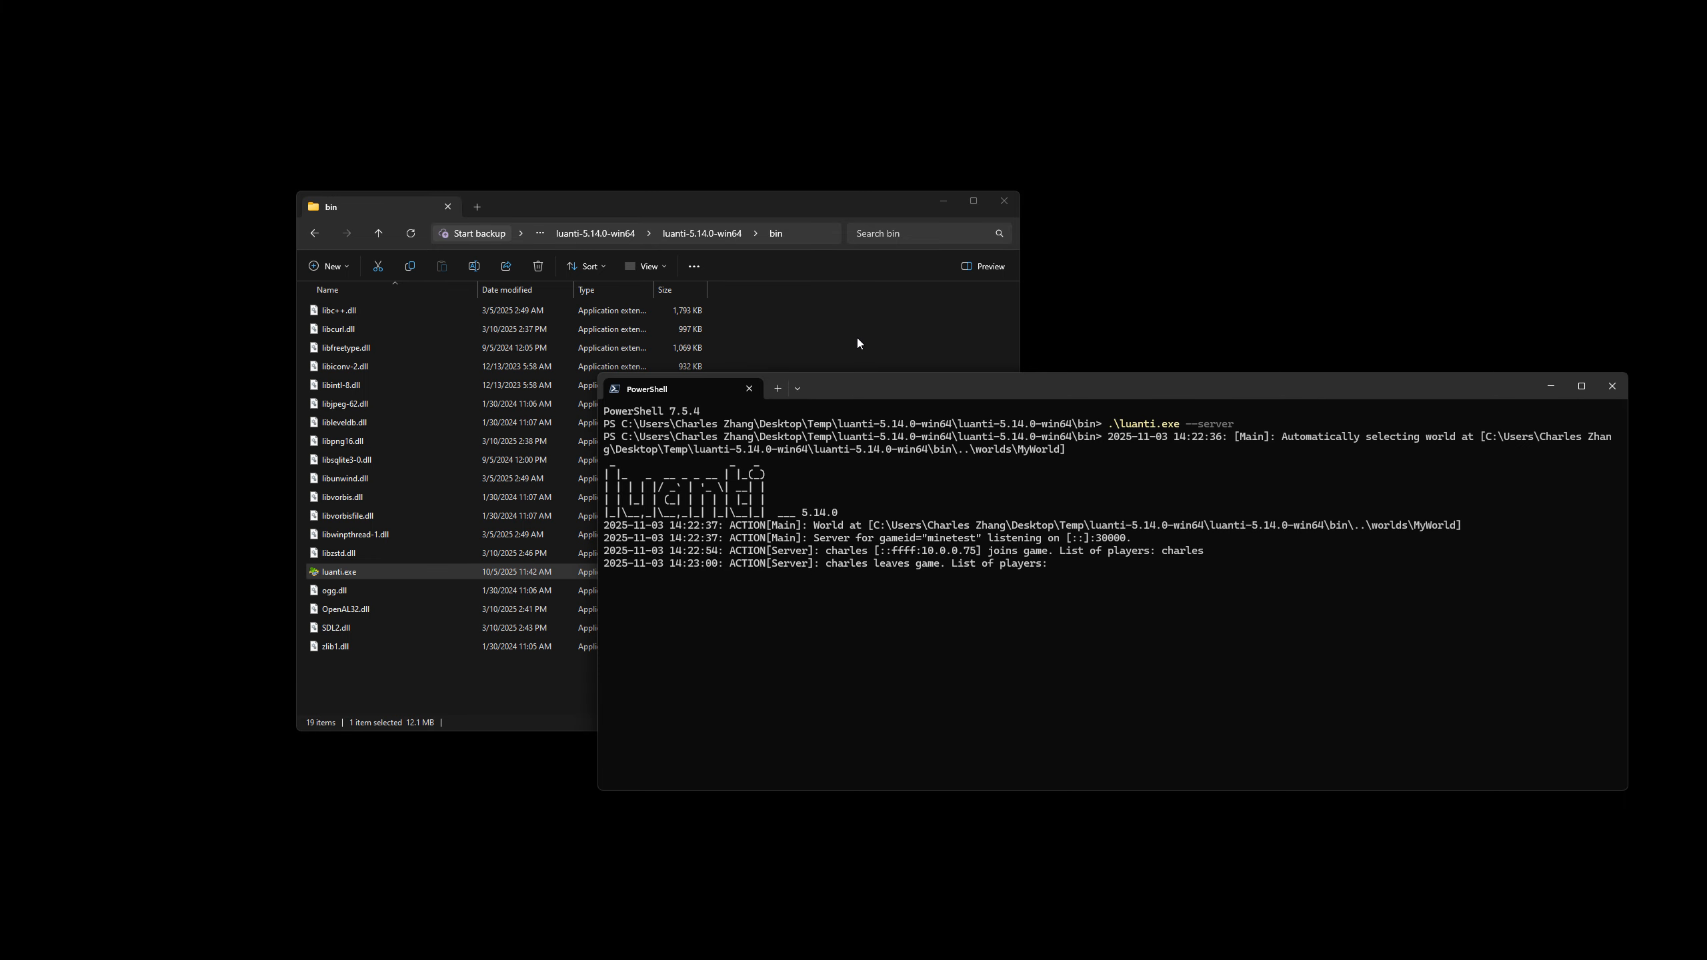
mouse_move(919, 380)
left_mouse_down()
mouse_move(816, 369)
mouse_move(909, 400)
left_mouse_up()
Go up to the luanti-5.14.0-win64 folder in File Explorer and select its games and worlds folders.
left_click(751, 295)
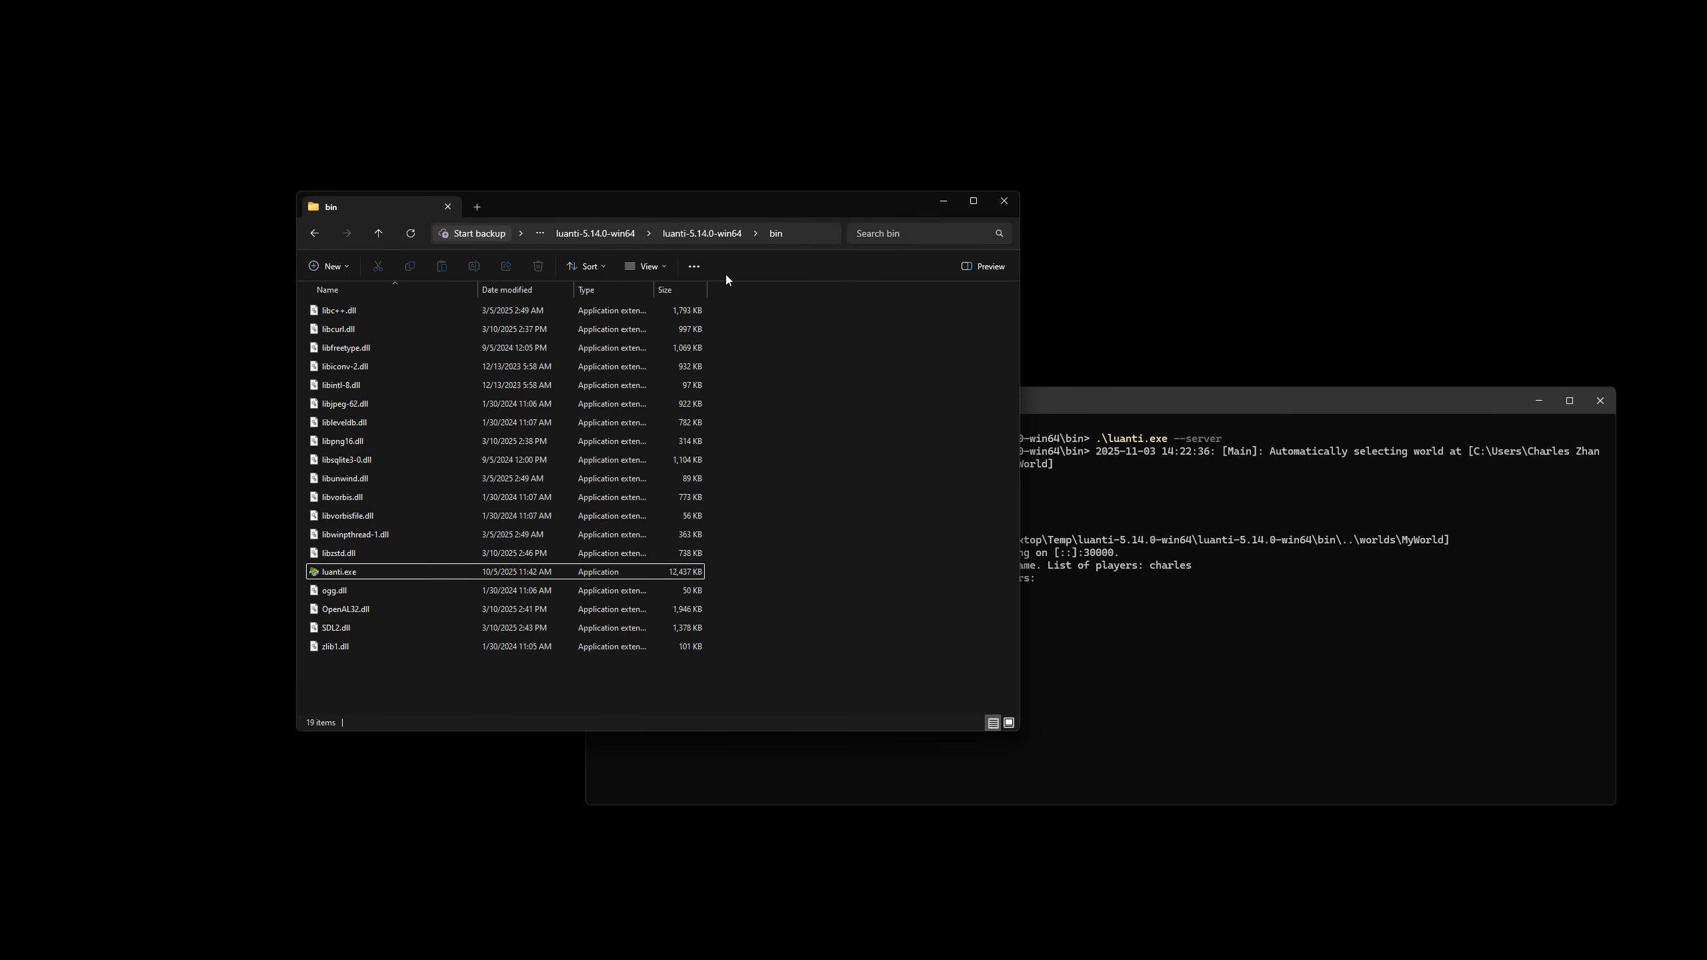
left_click(702, 236)
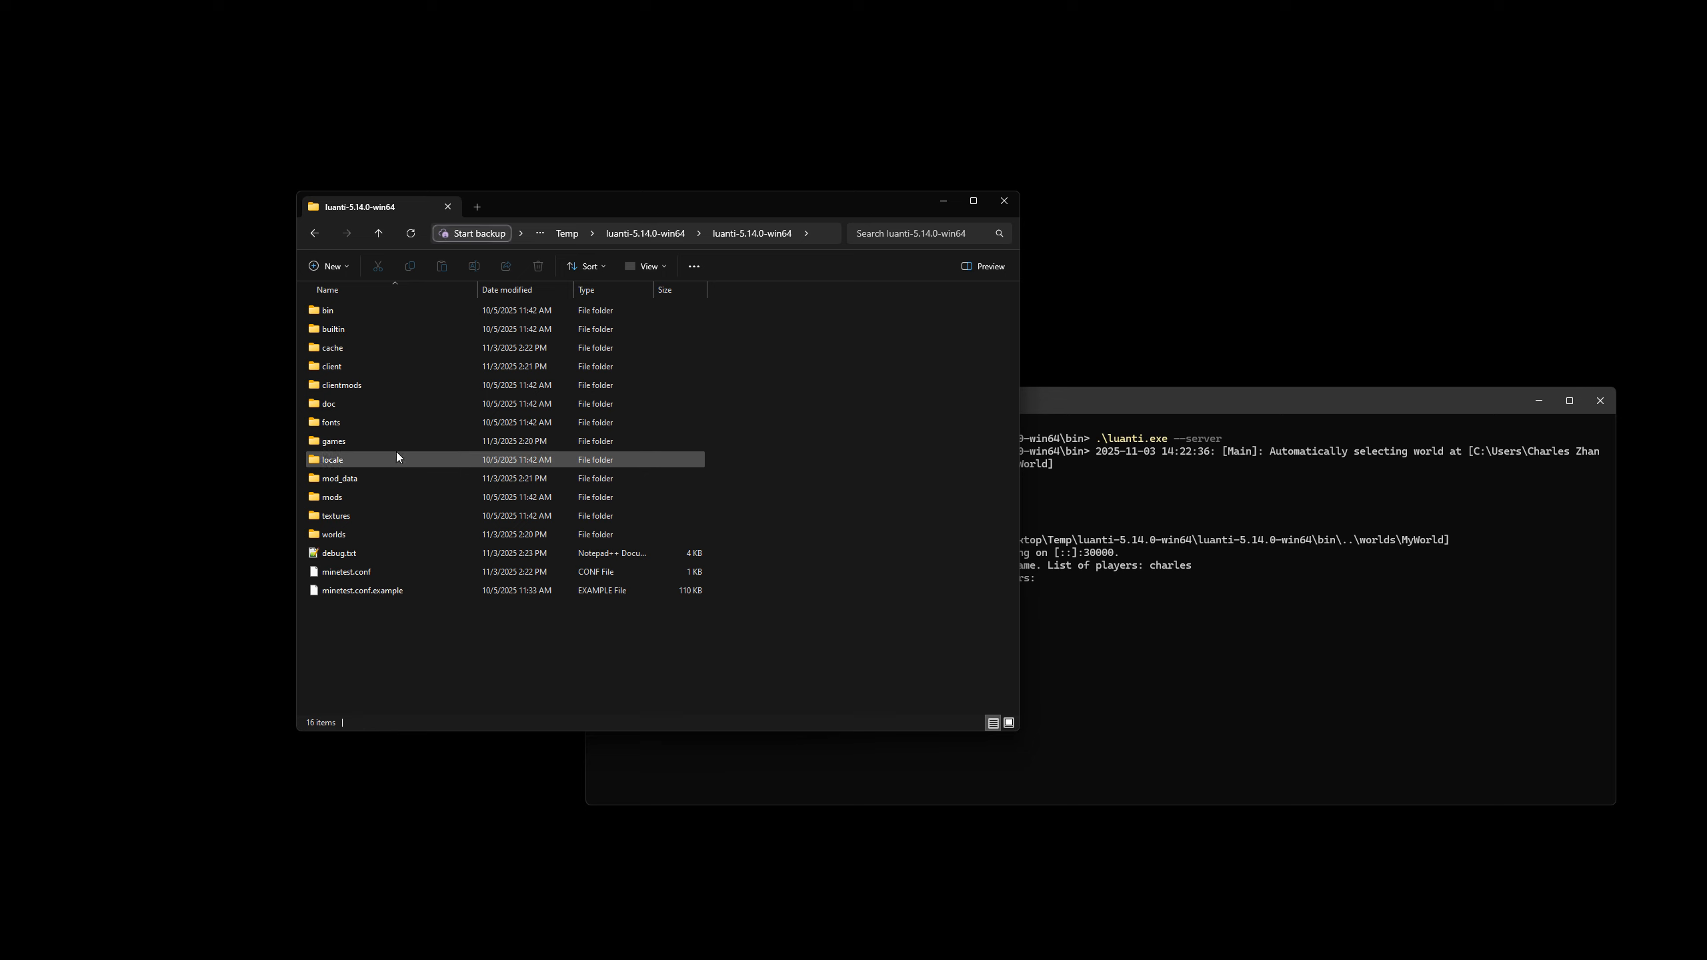
left_click(363, 442)
left_click(352, 534, "ctrl")
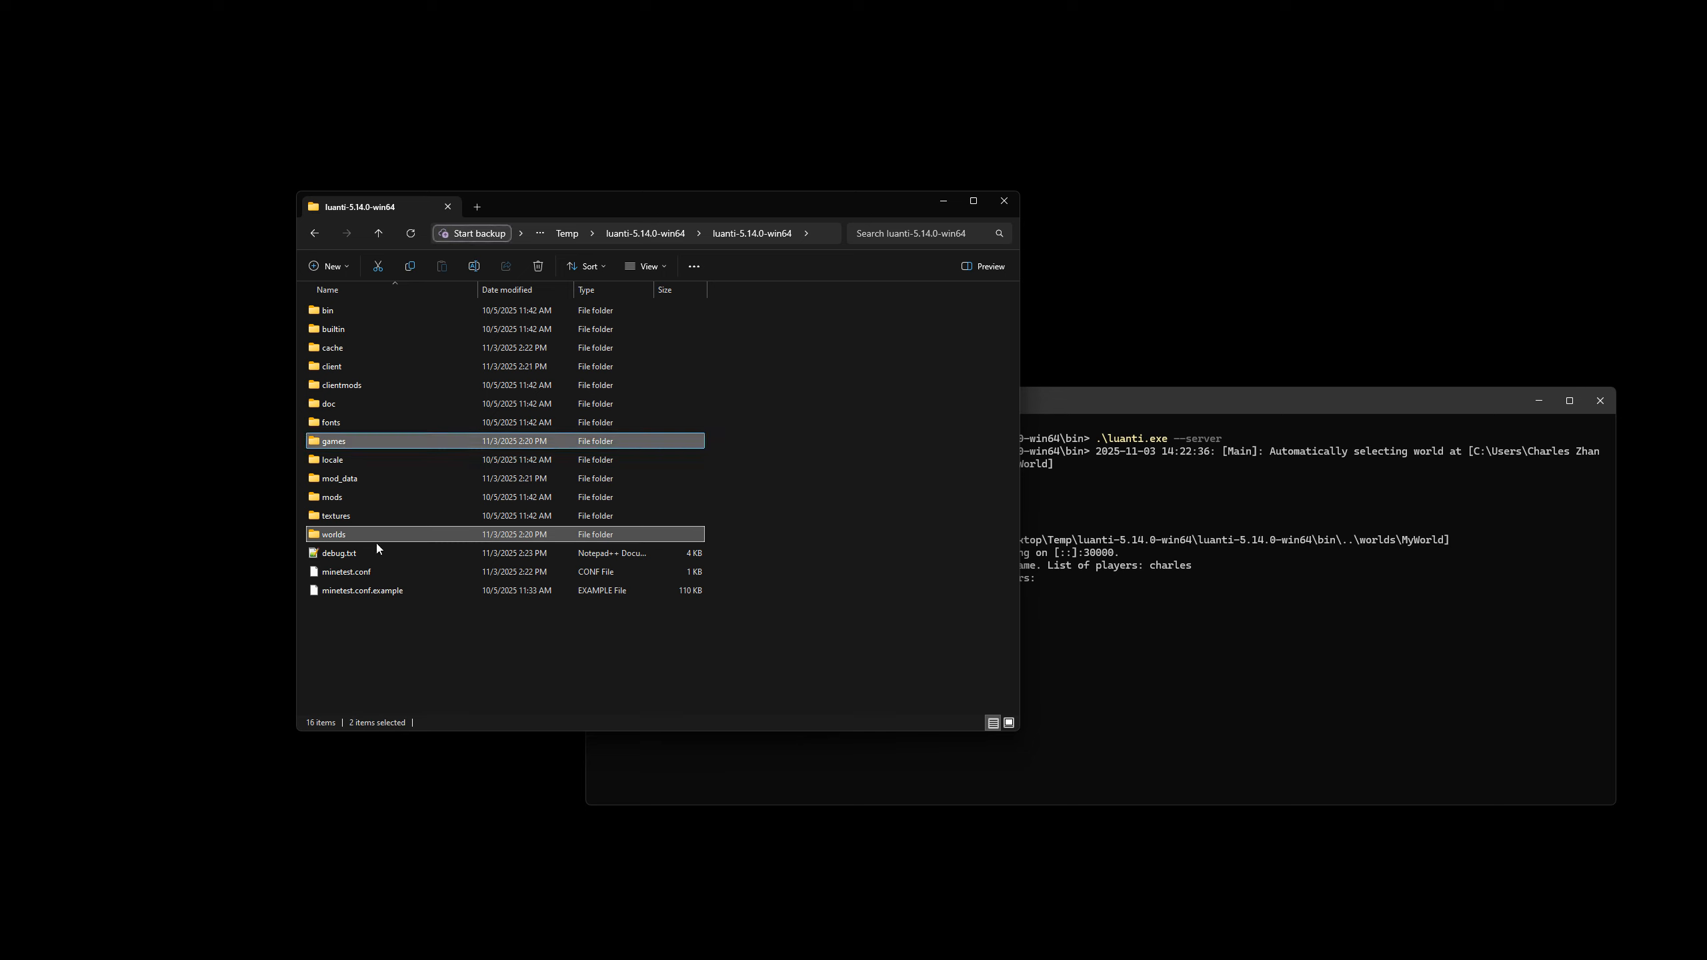
Look into the games folder, and locate map.sqlite and auth.sqlite in the MyWorld folder under worlds.
double_click(387, 444)
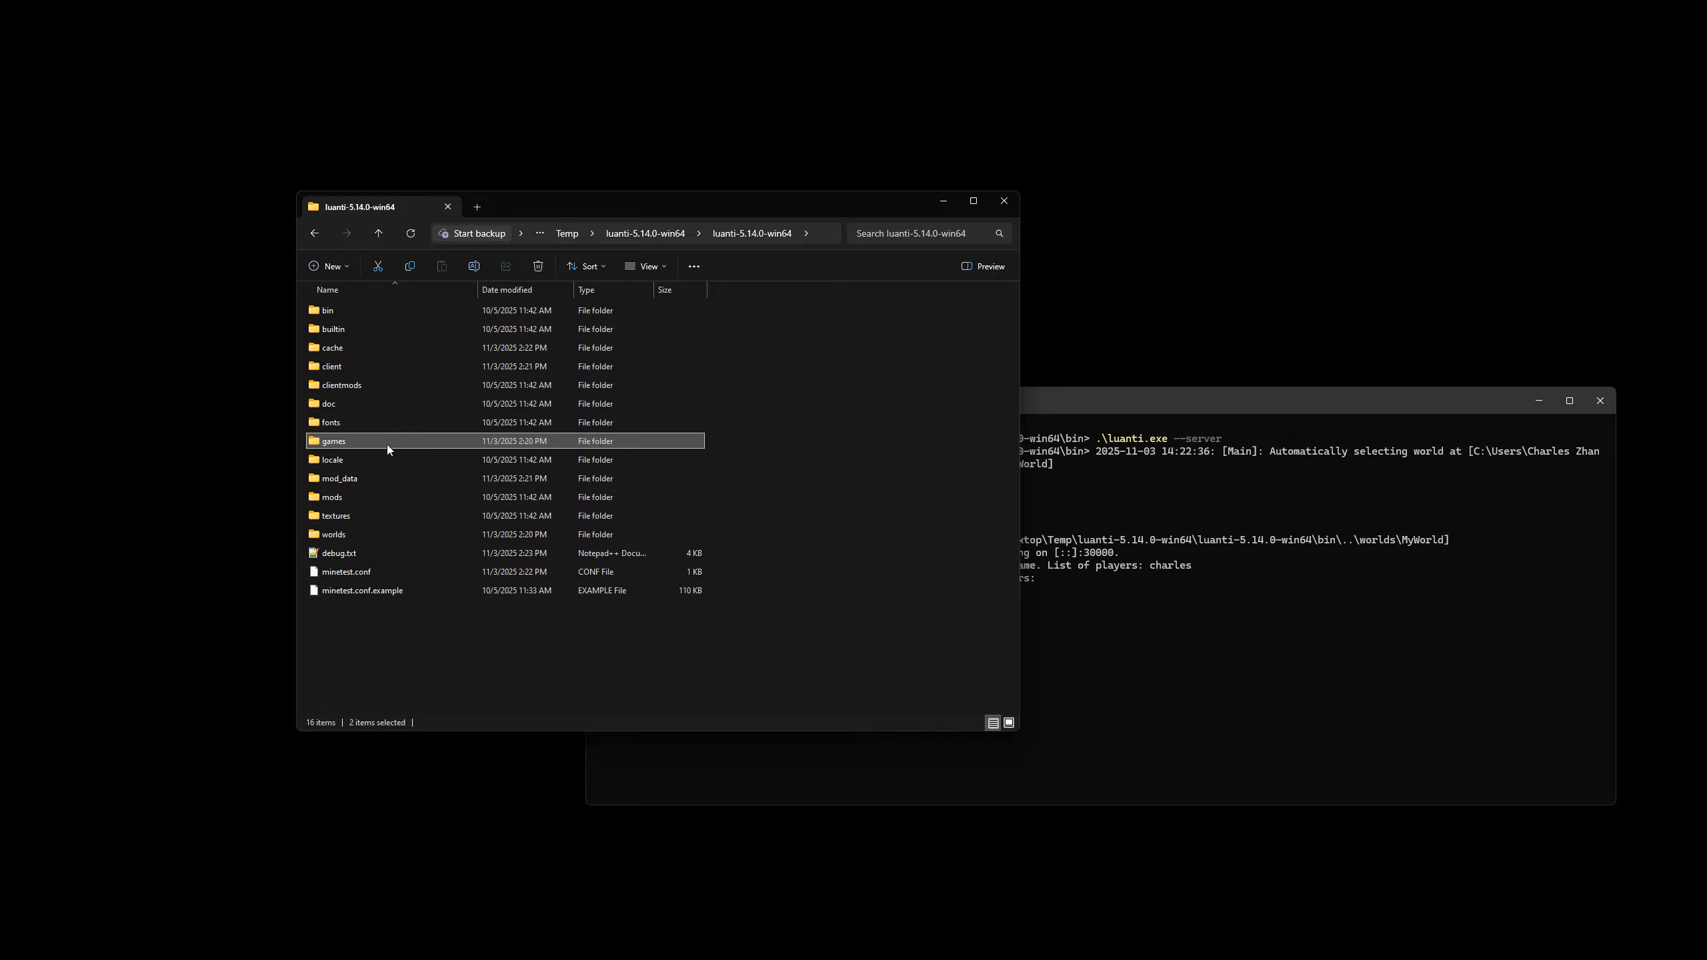
key("alt+Left")
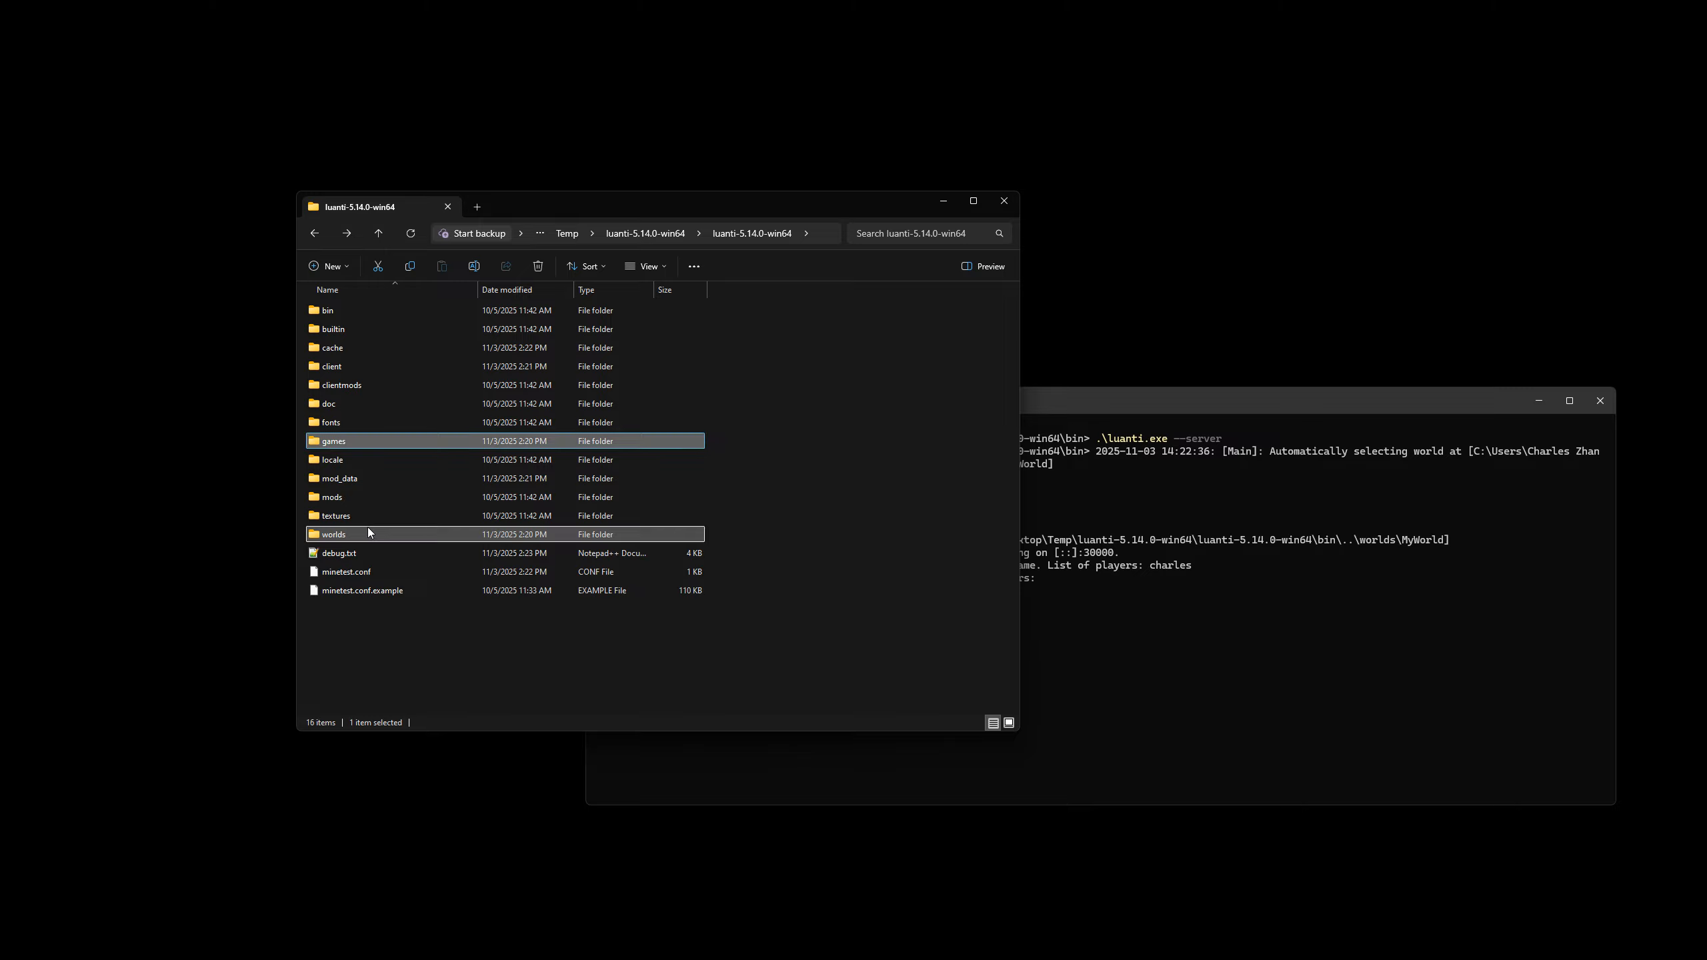
double_click(368, 527)
double_click(381, 312)
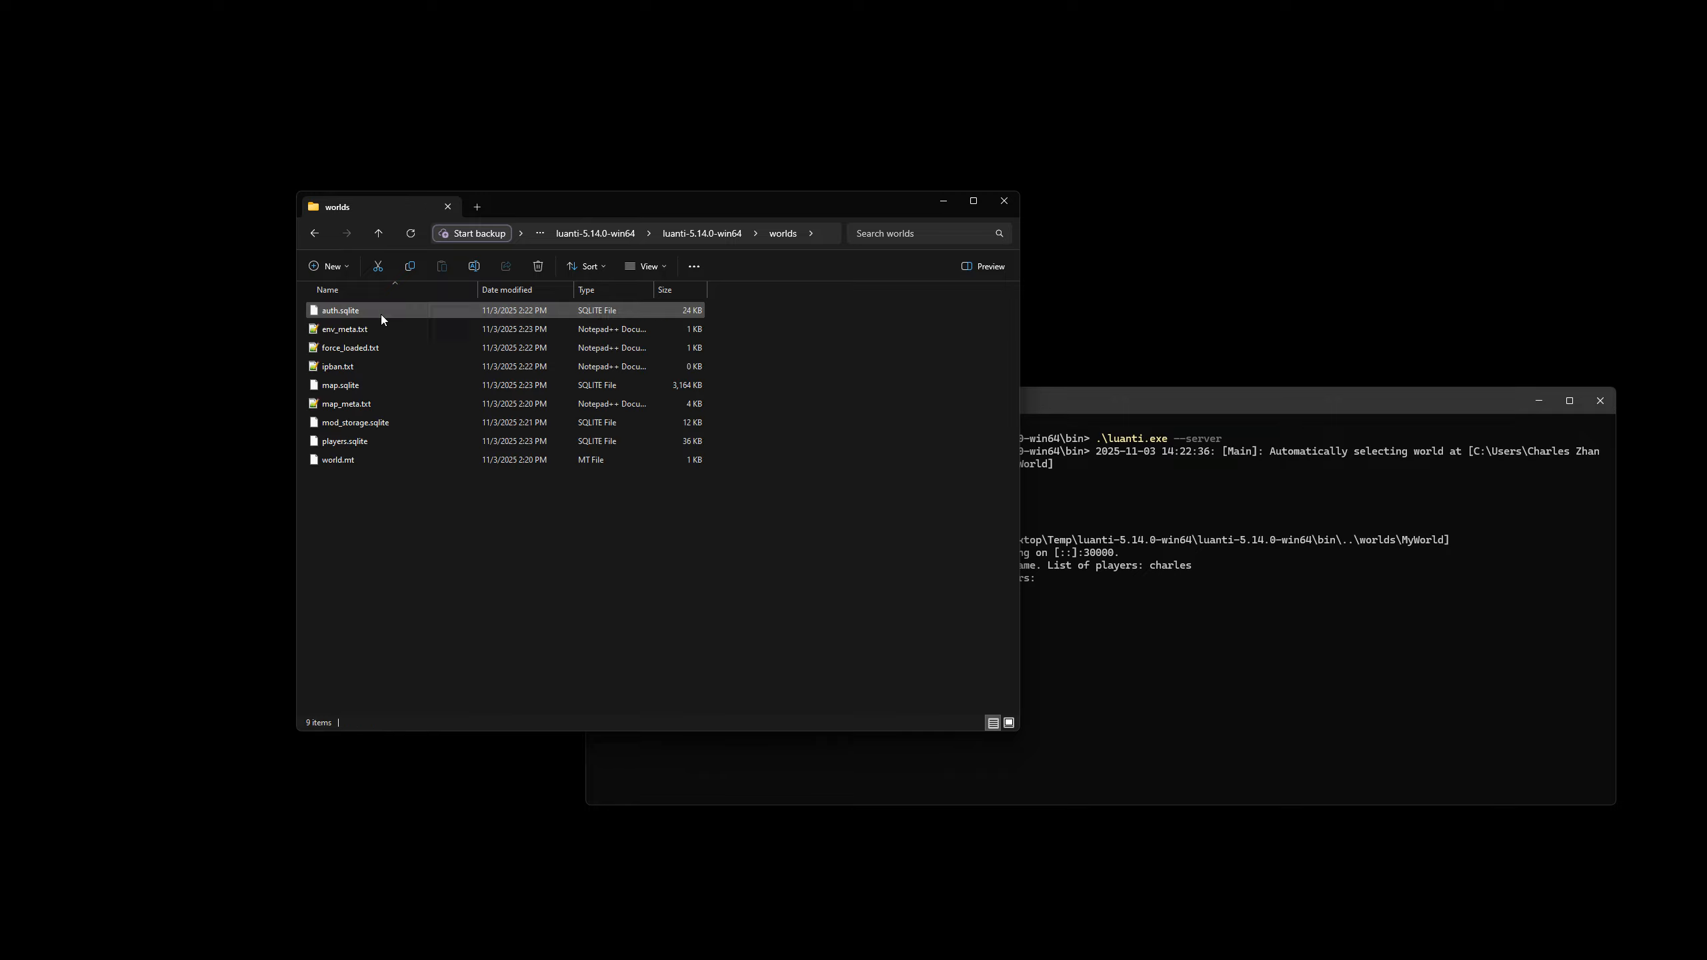
left_click(356, 387)
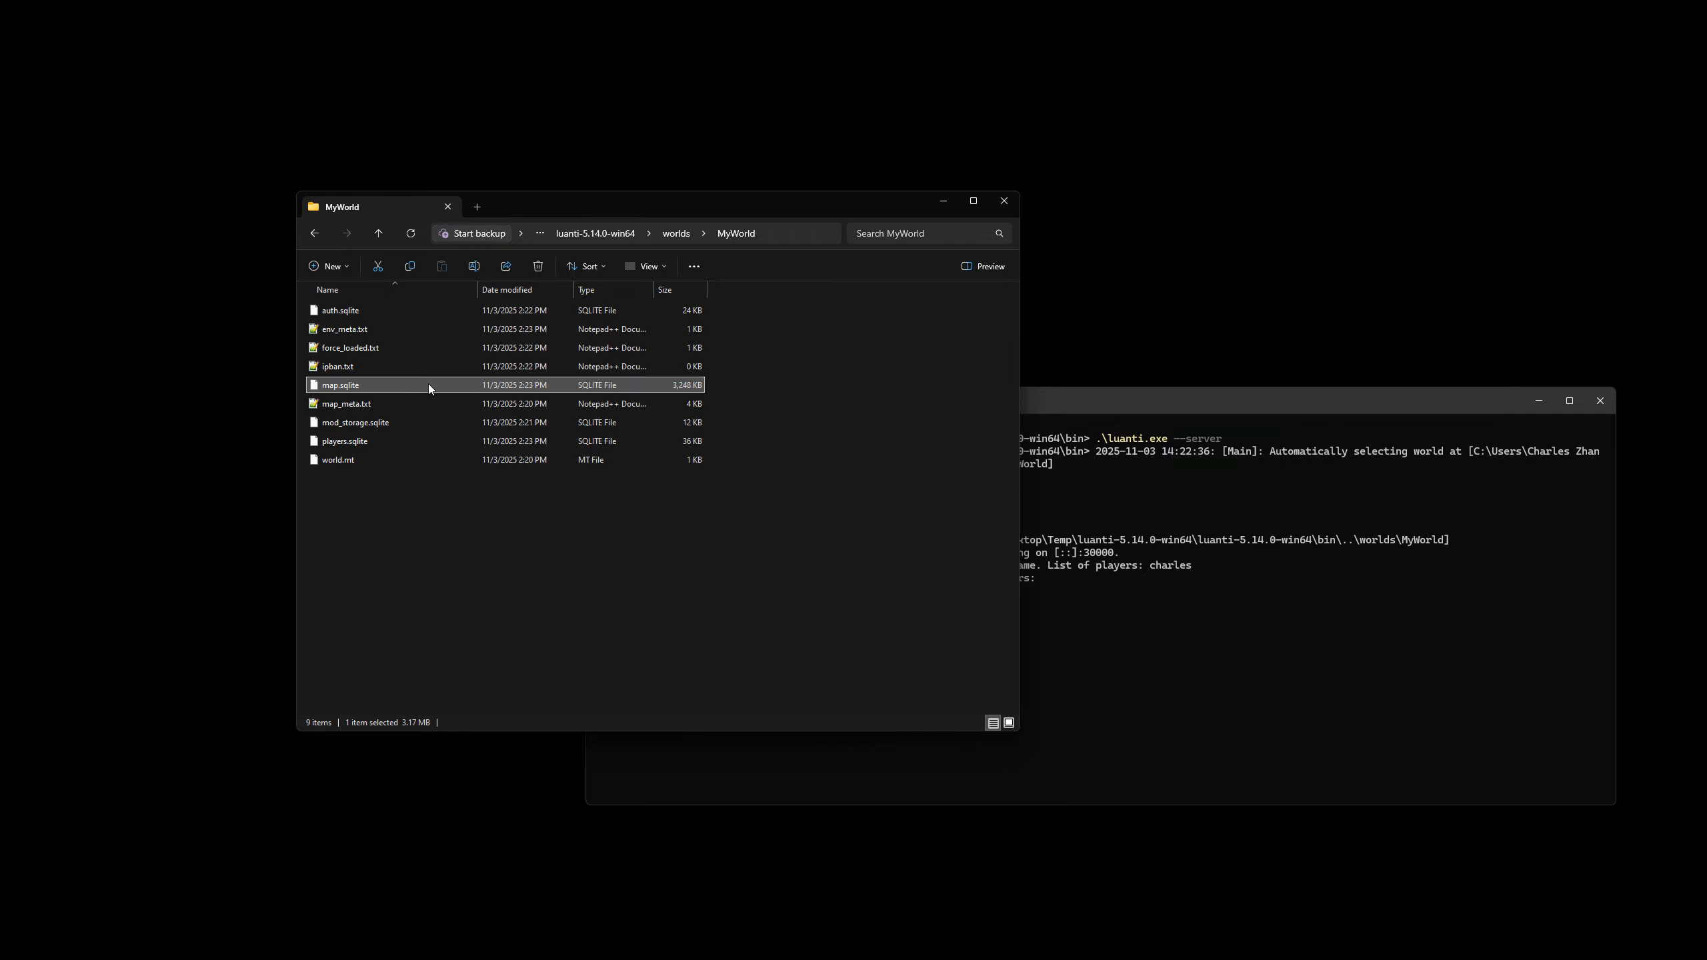
left_click(368, 315)
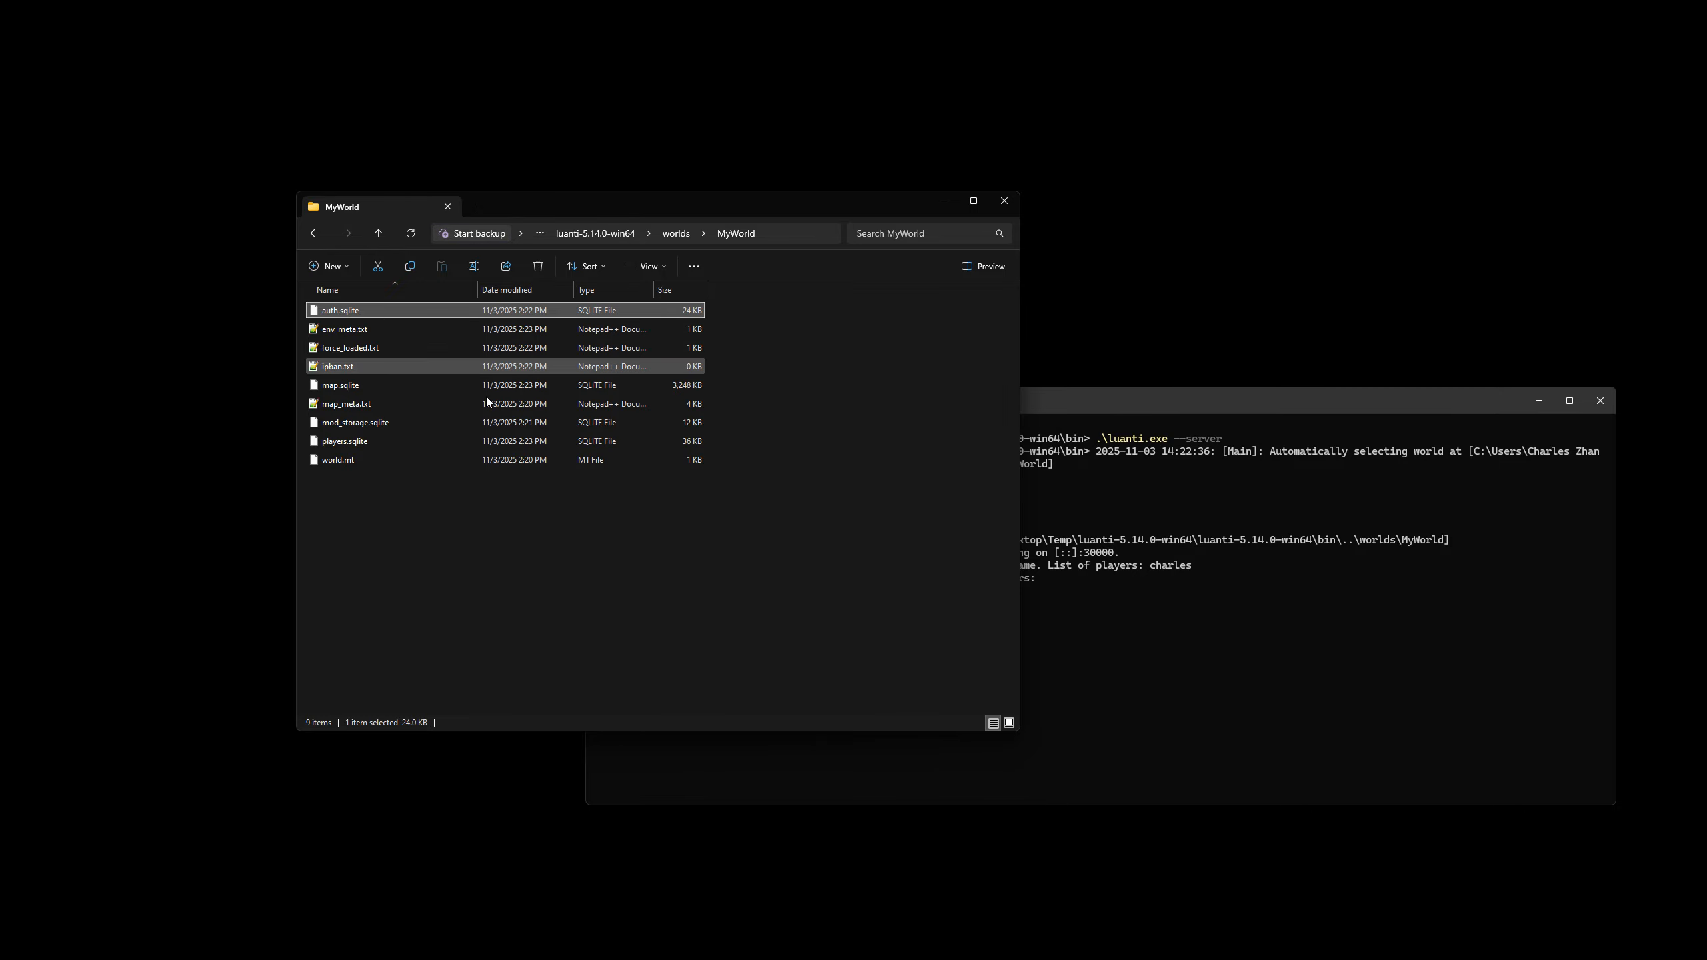
Launch DB Browser for SQLite and open MyWorld's auth.sqlite in it.
key("super")
type("db")
key("Return")
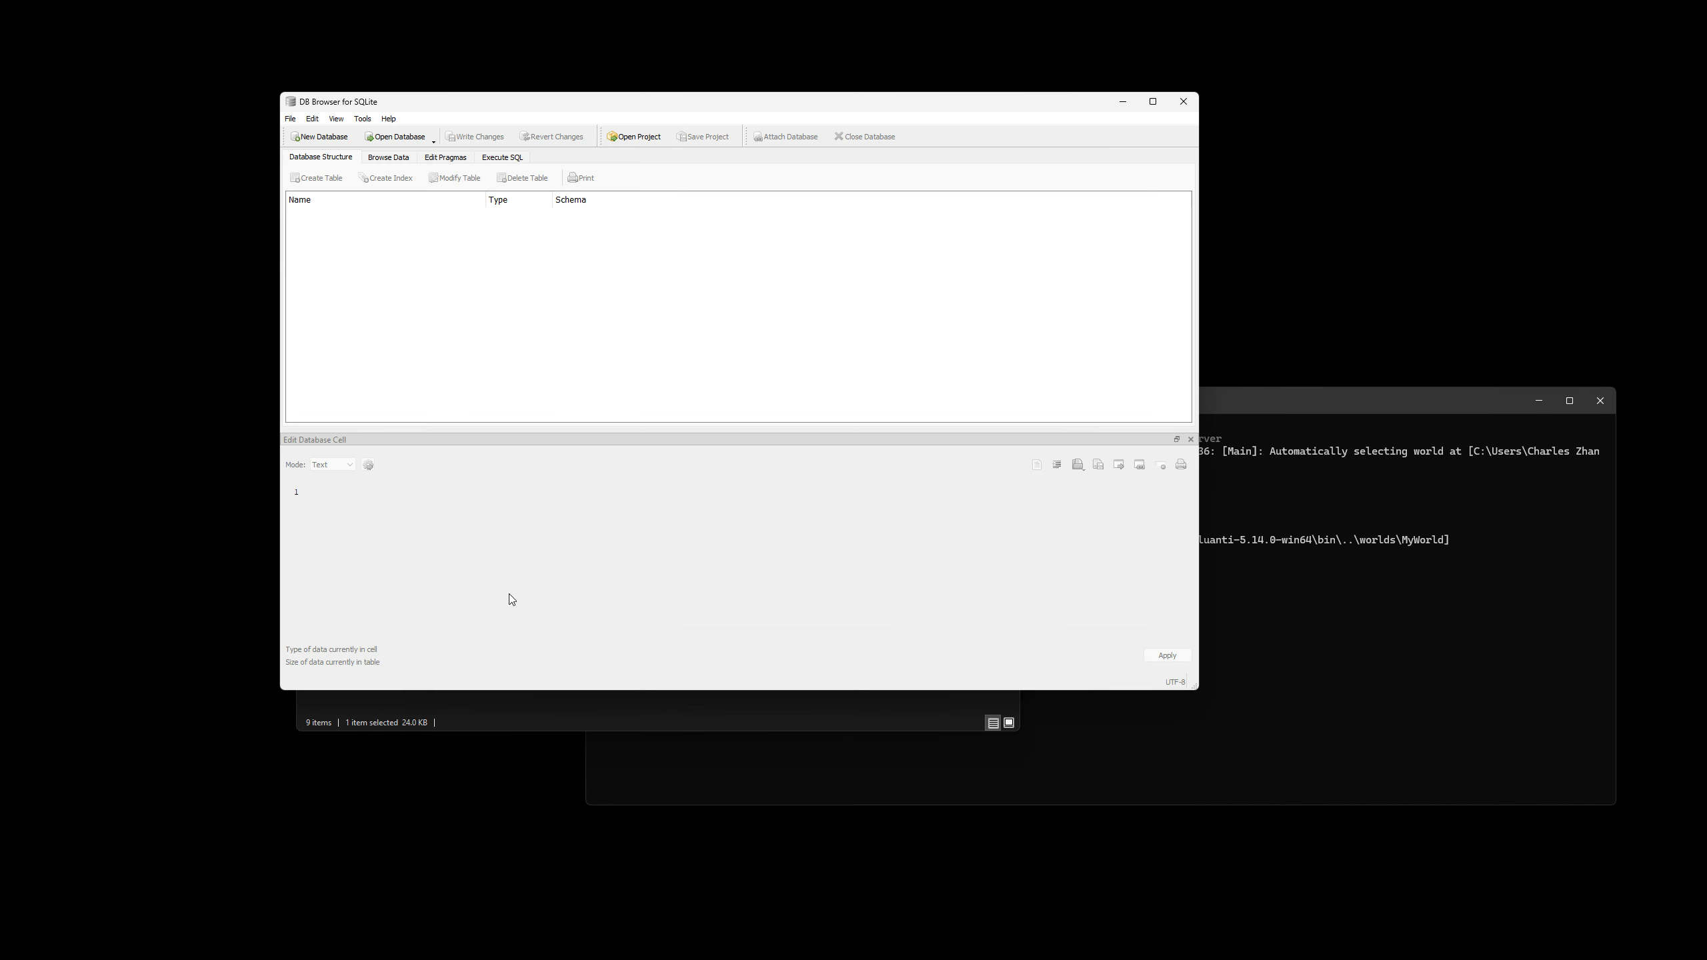
key("alt+Tab")
left_click_drag(331, 312, 1075, 316)
Browse the records of the auth table and inspect the registered player names.
left_click(388, 157)
left_click(358, 178)
left_click(336, 191)
left_click(338, 246)
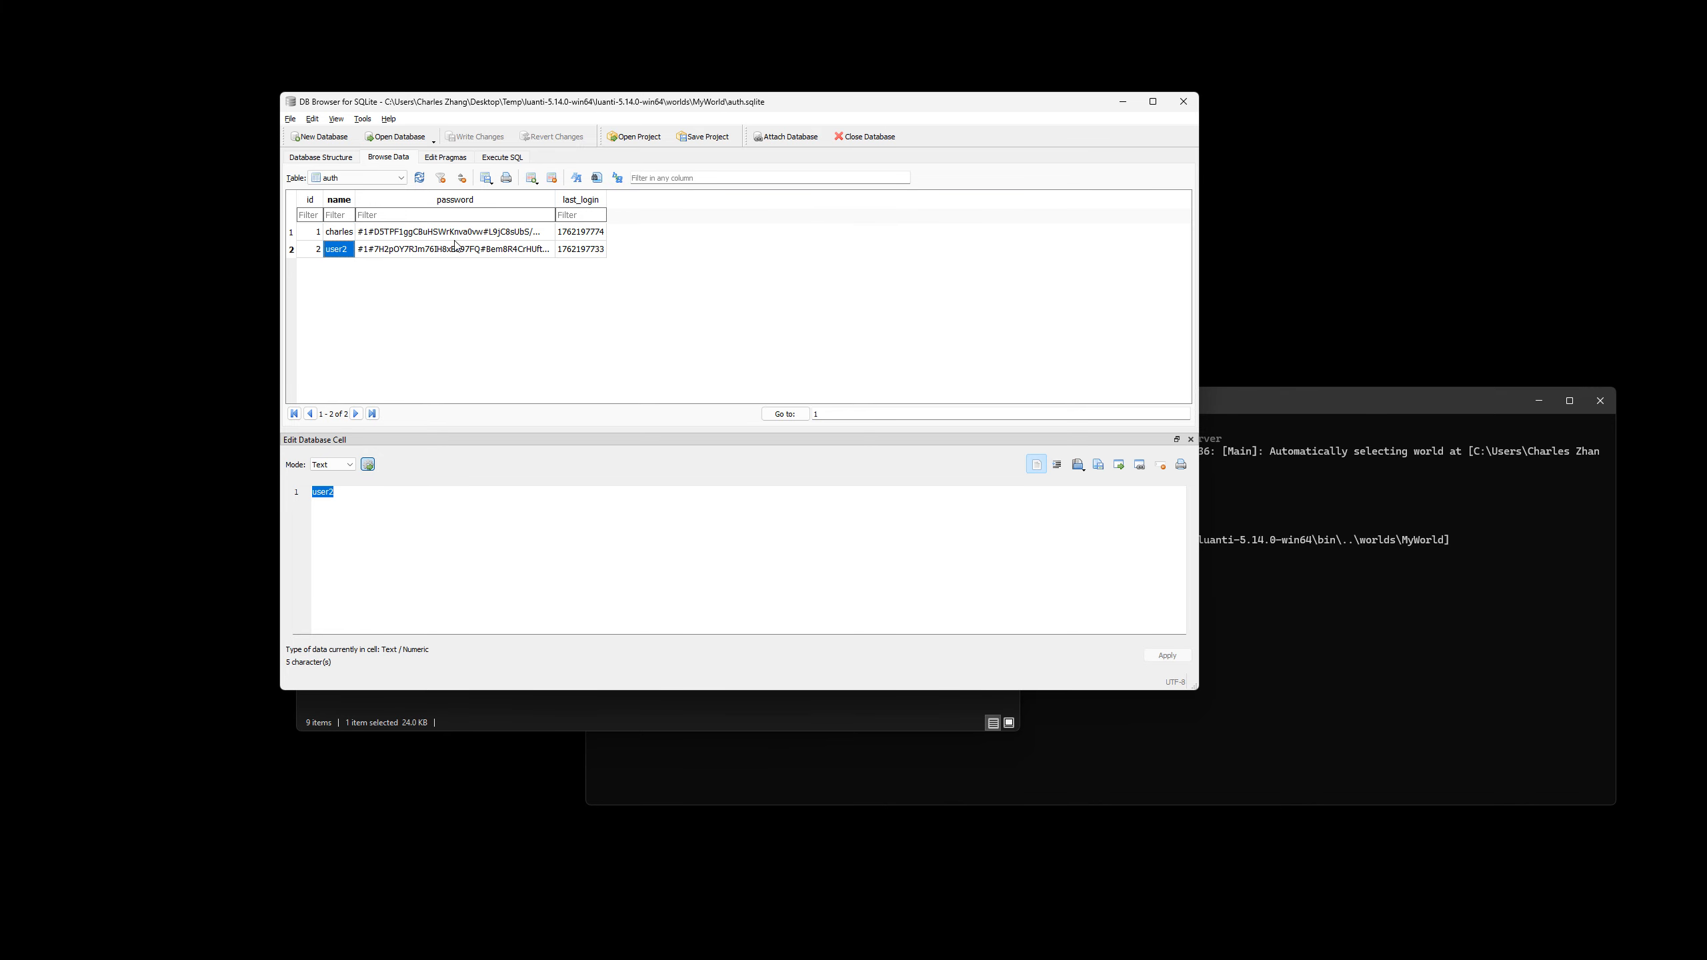
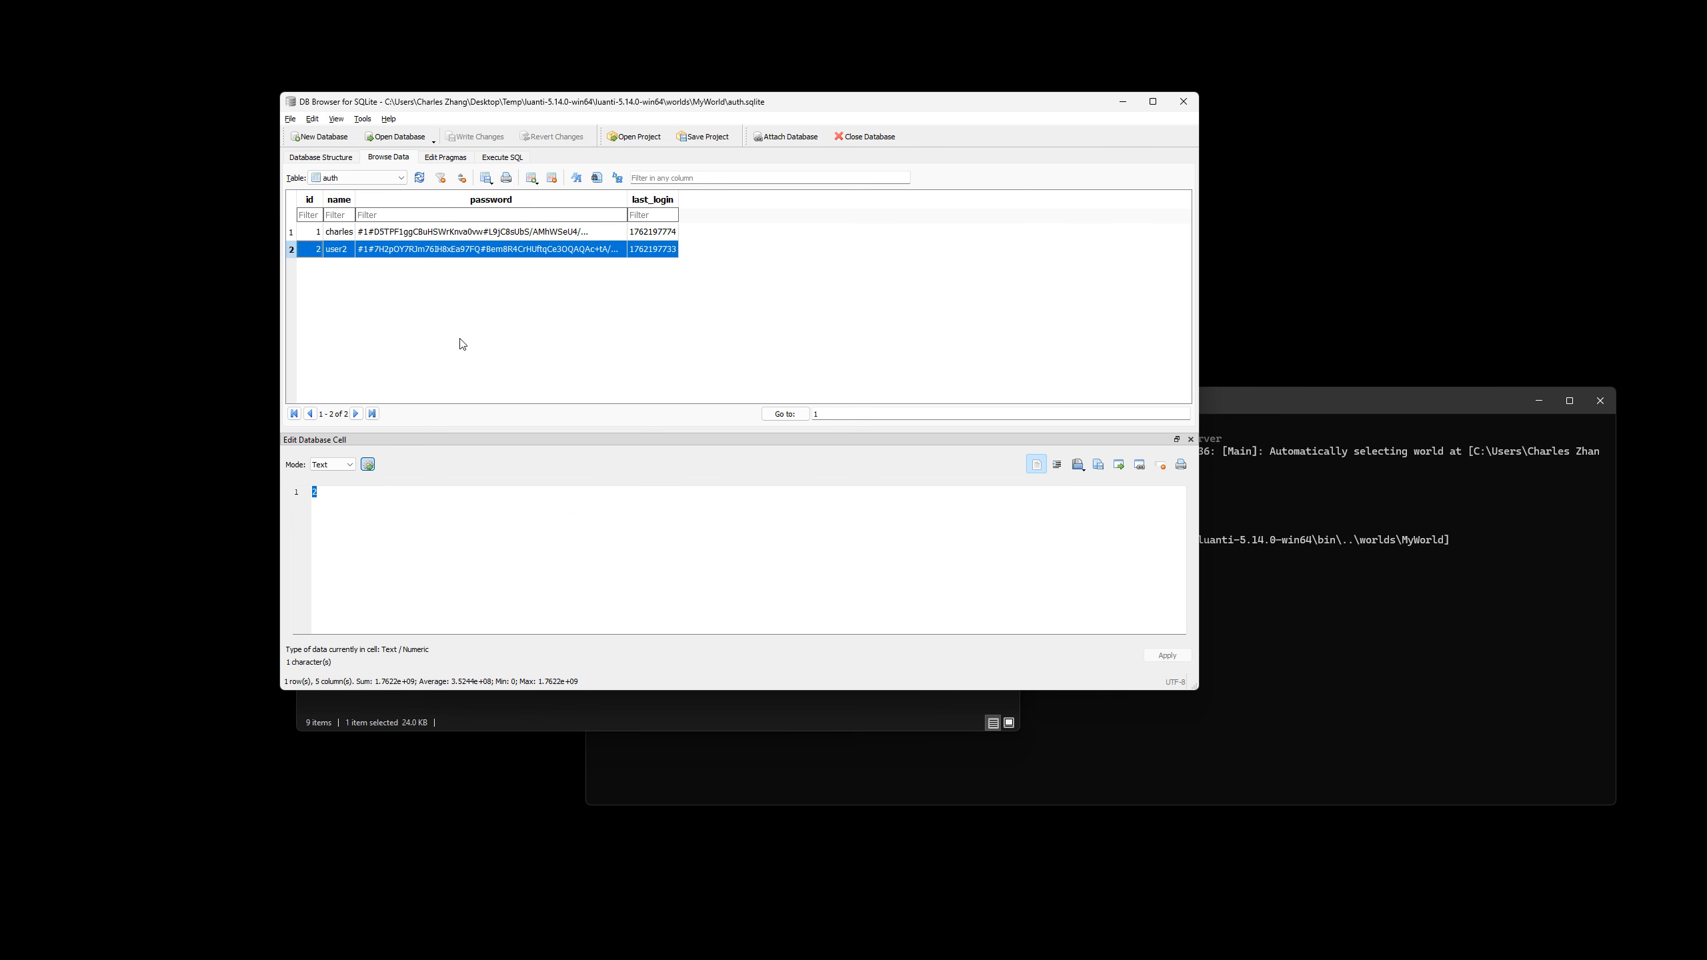
Delete the user2 record from the auth table, write the changes to the database and close DB Browser for SQLite.
left_click(555, 185)
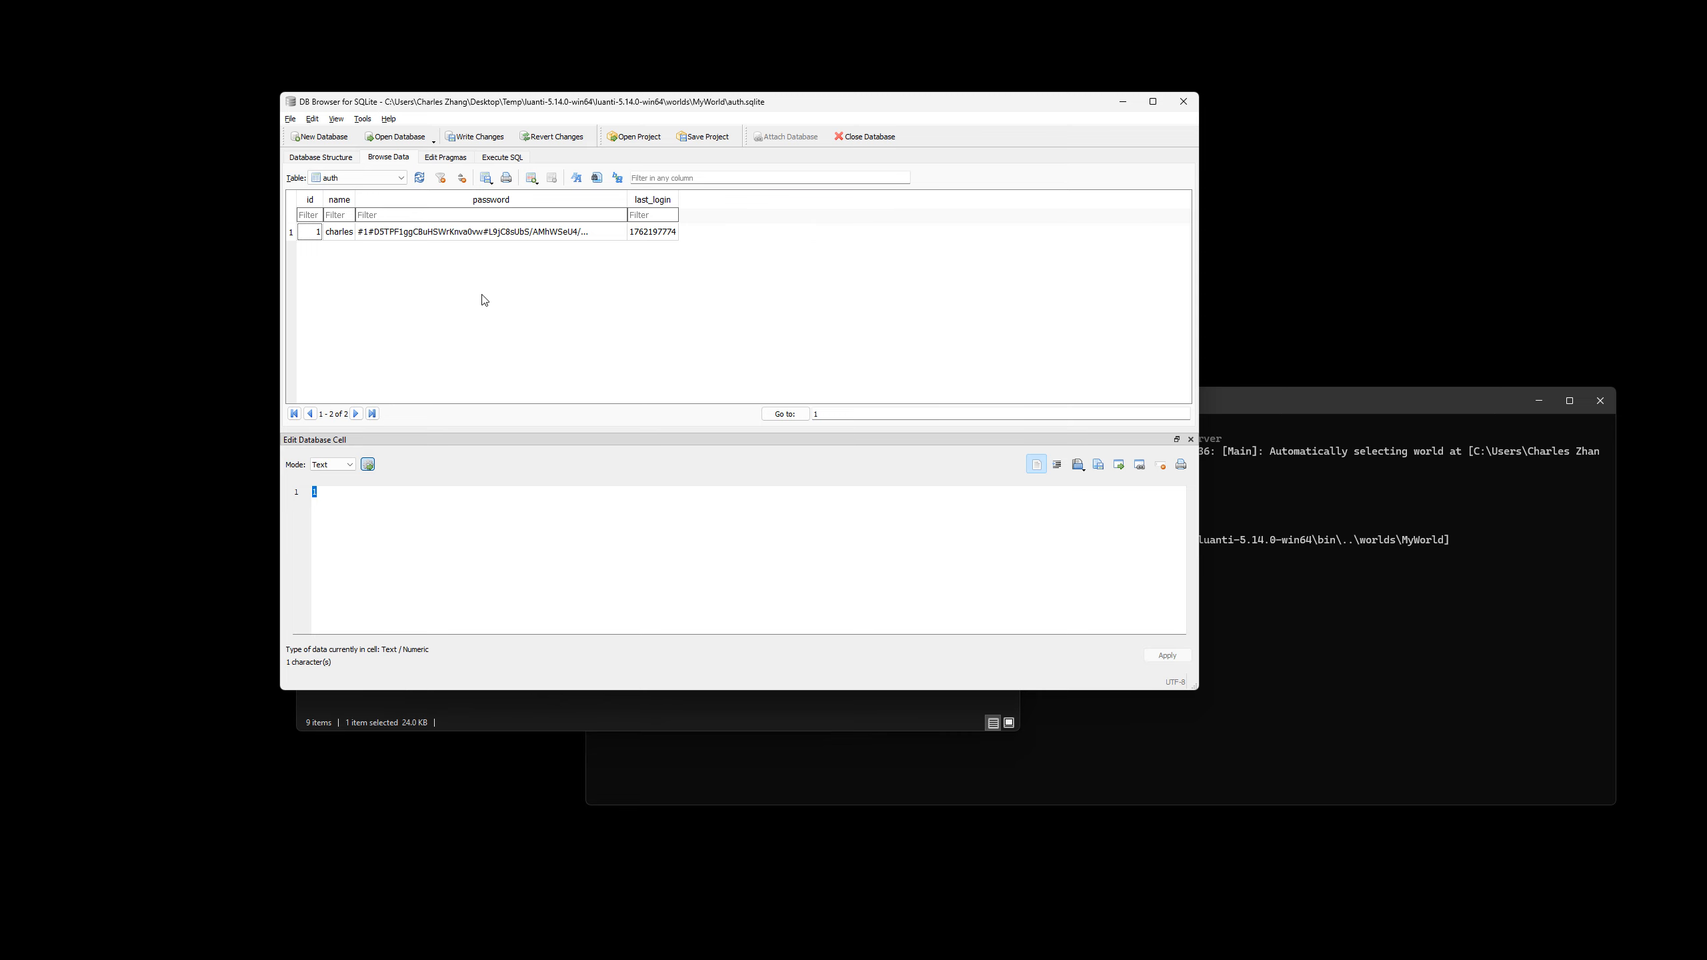
left_click(459, 138)
left_click(1183, 101)
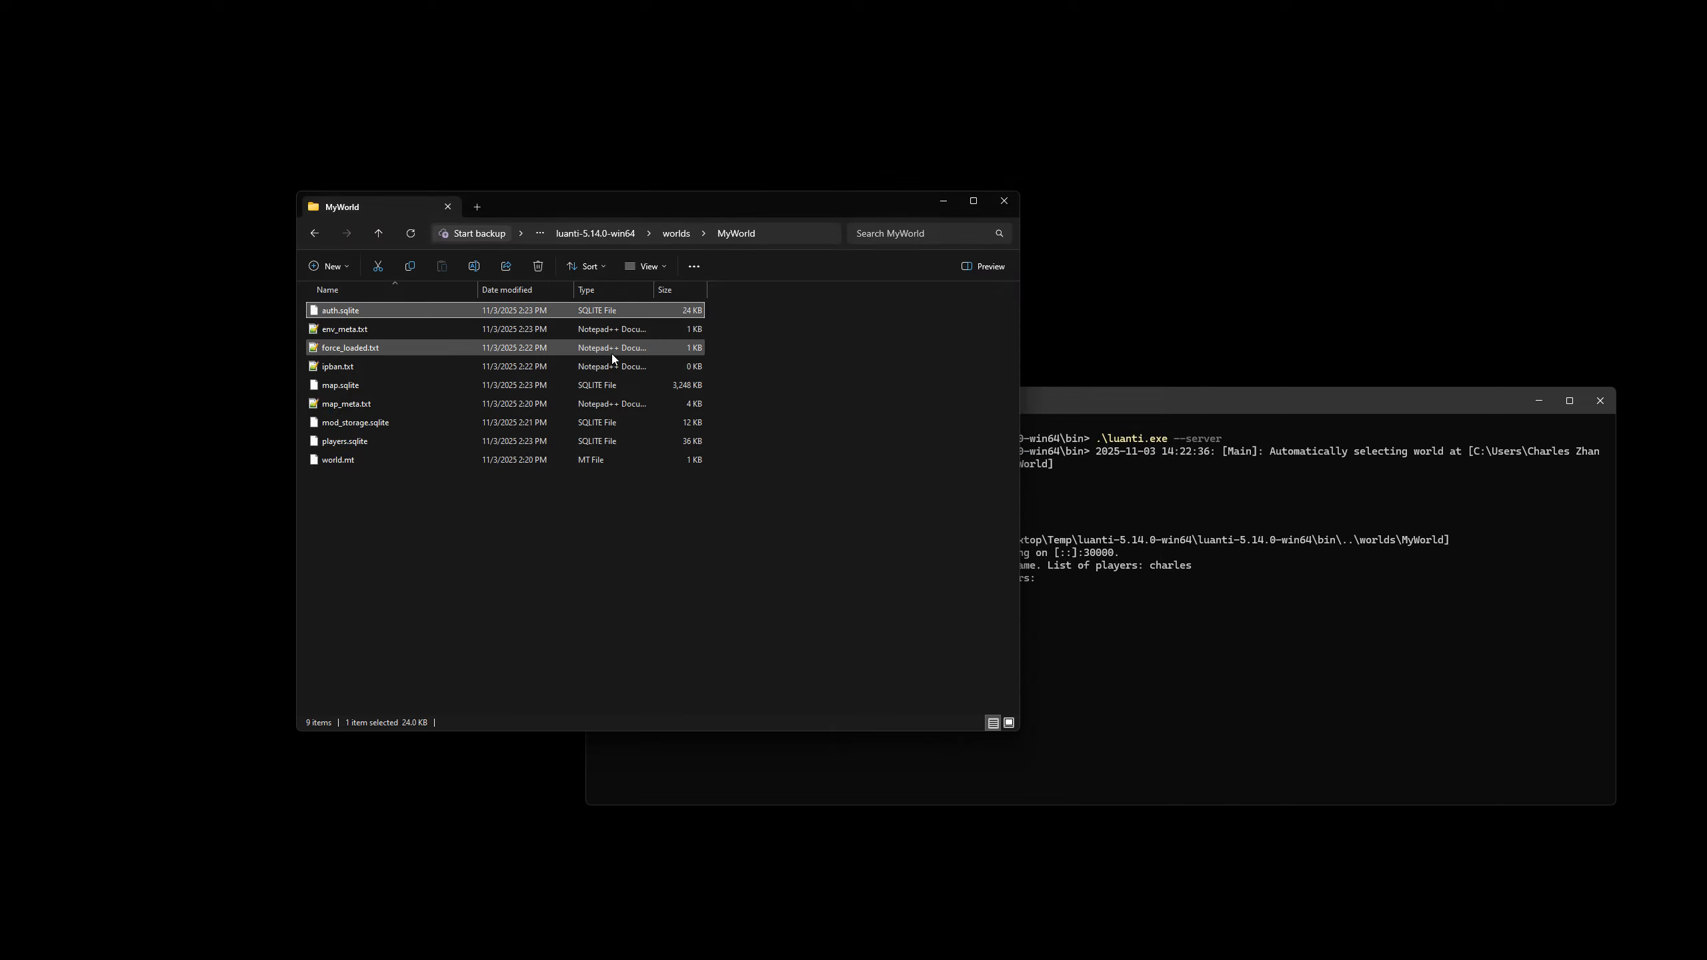
key("ctrl+a")
left_click_drag(757, 592, 800, 516)
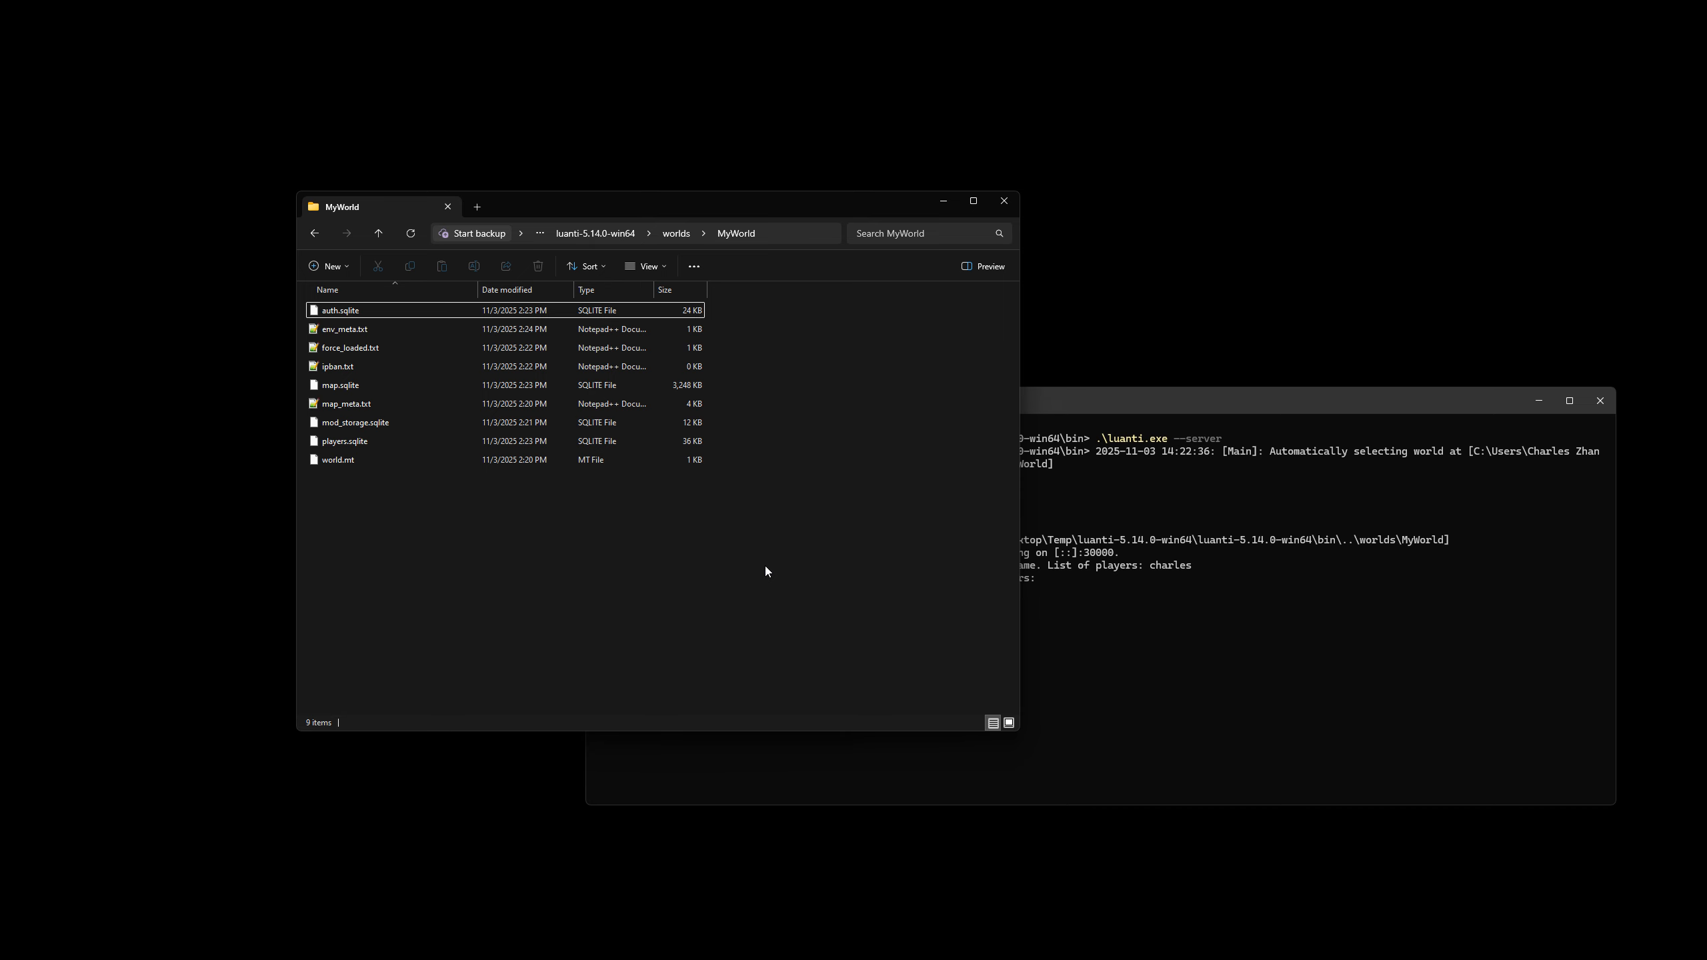
Switch to the desktop with the DigitalOcean control panel in the browser and start creating a new Droplet.
key("ctrl+super+Right")
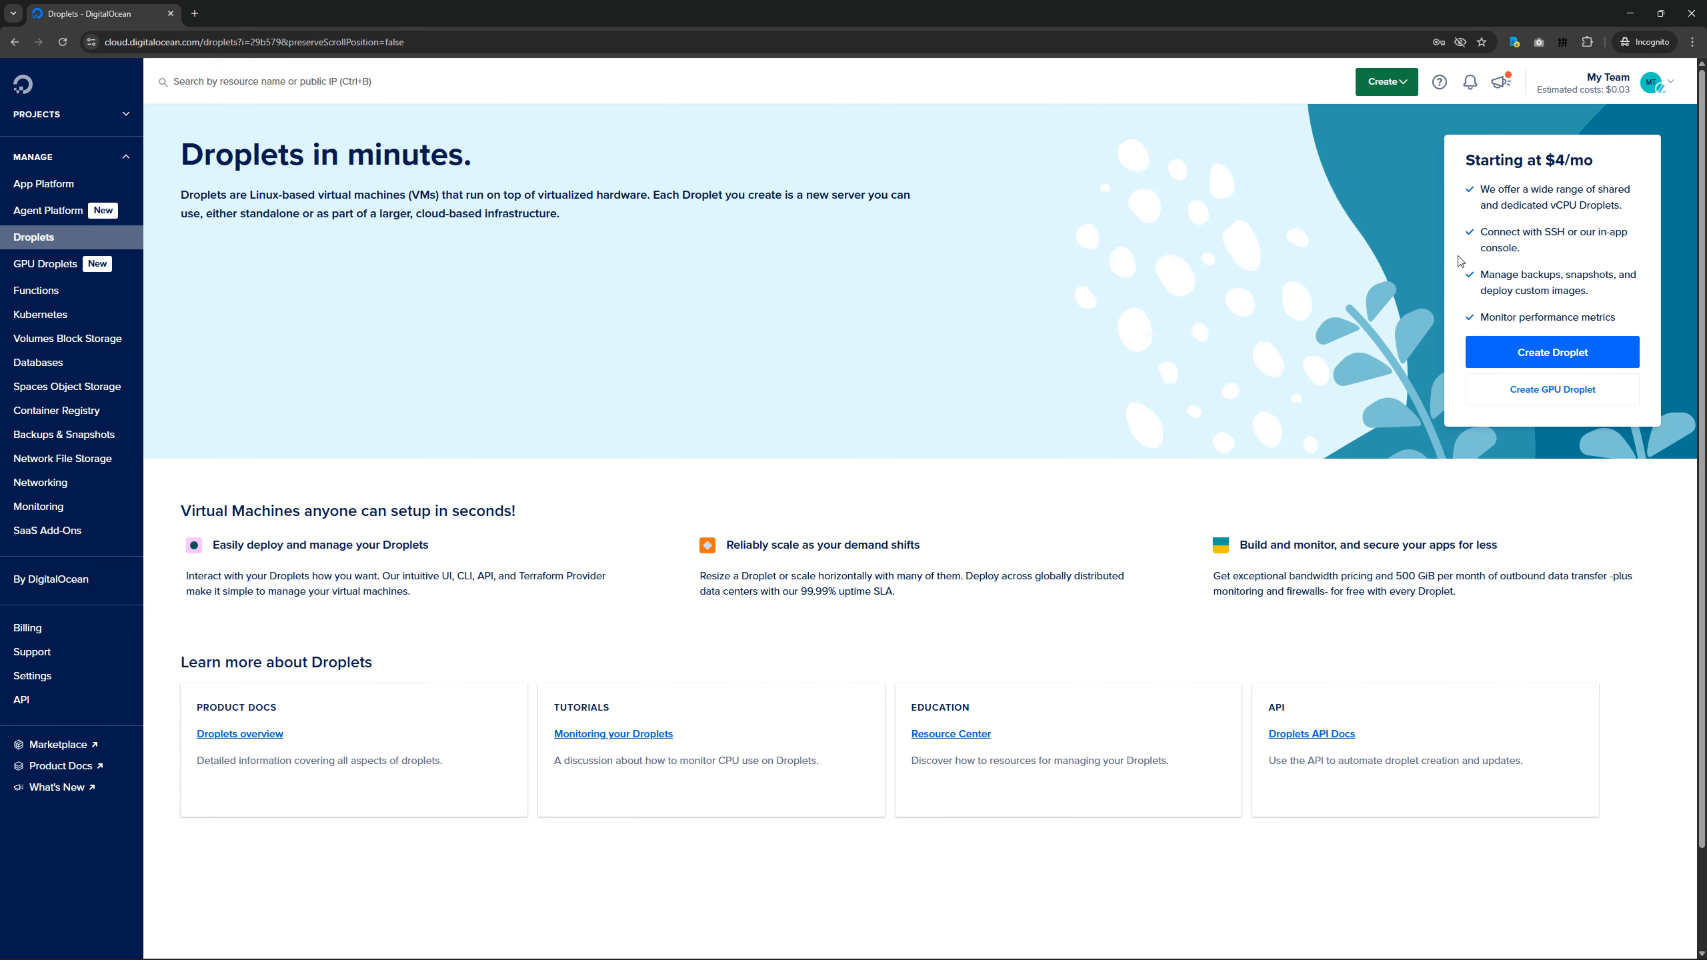
left_click(1359, 87)
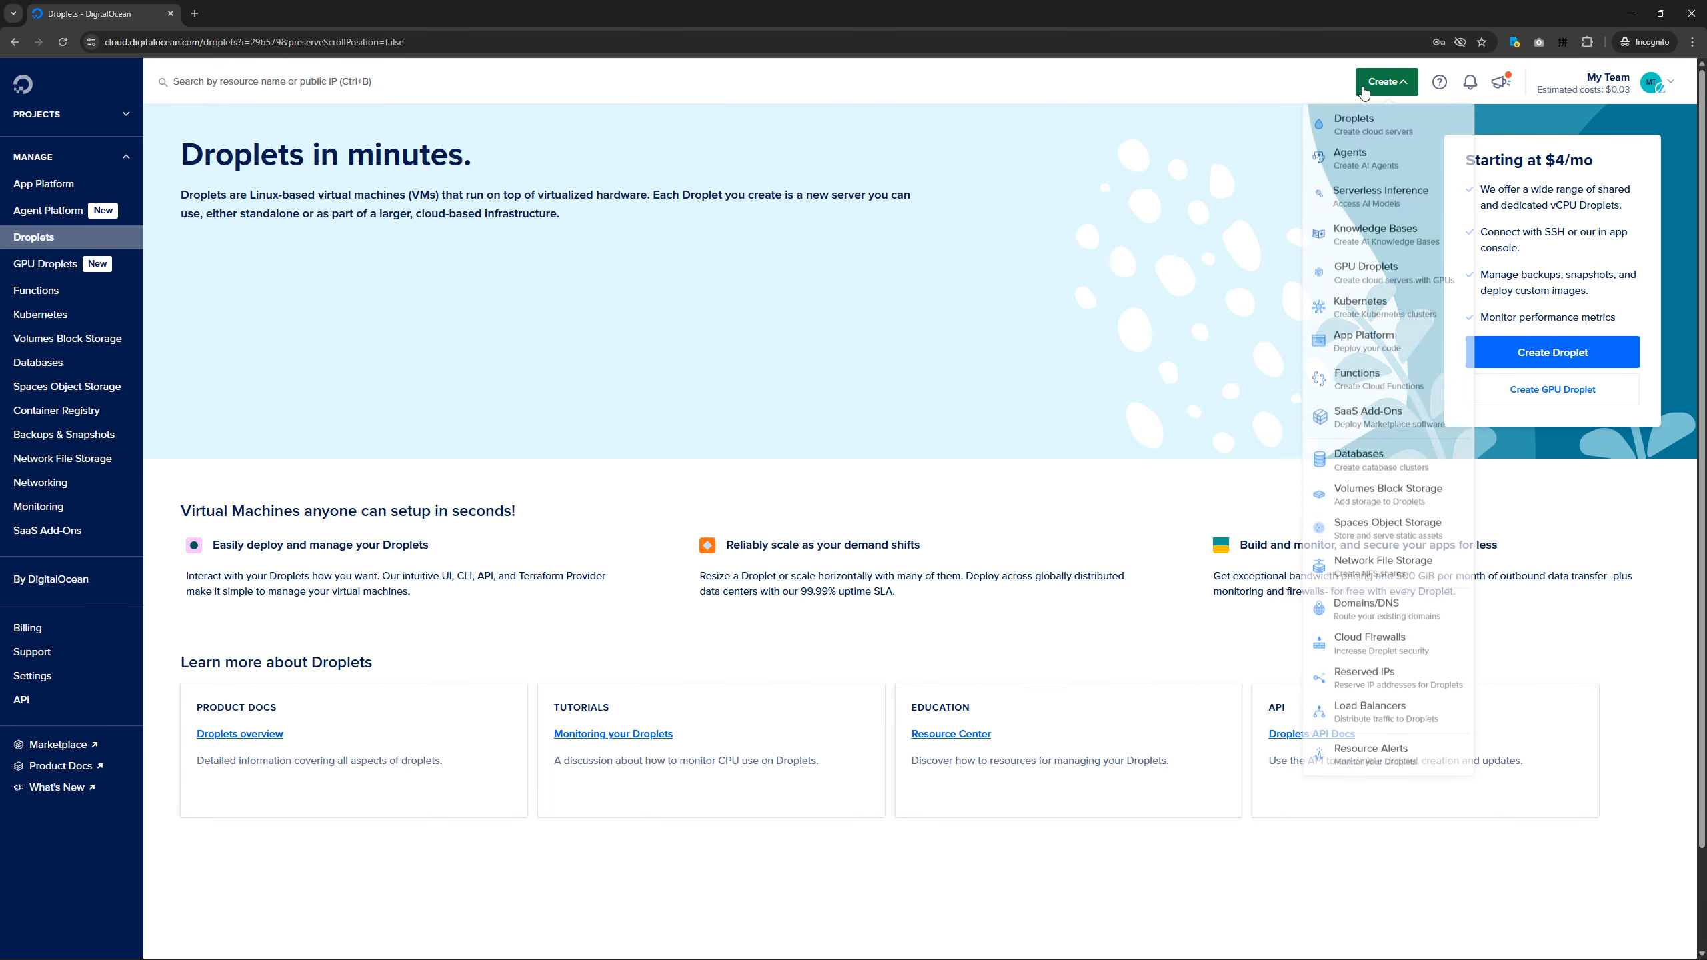
left_click(1355, 131)
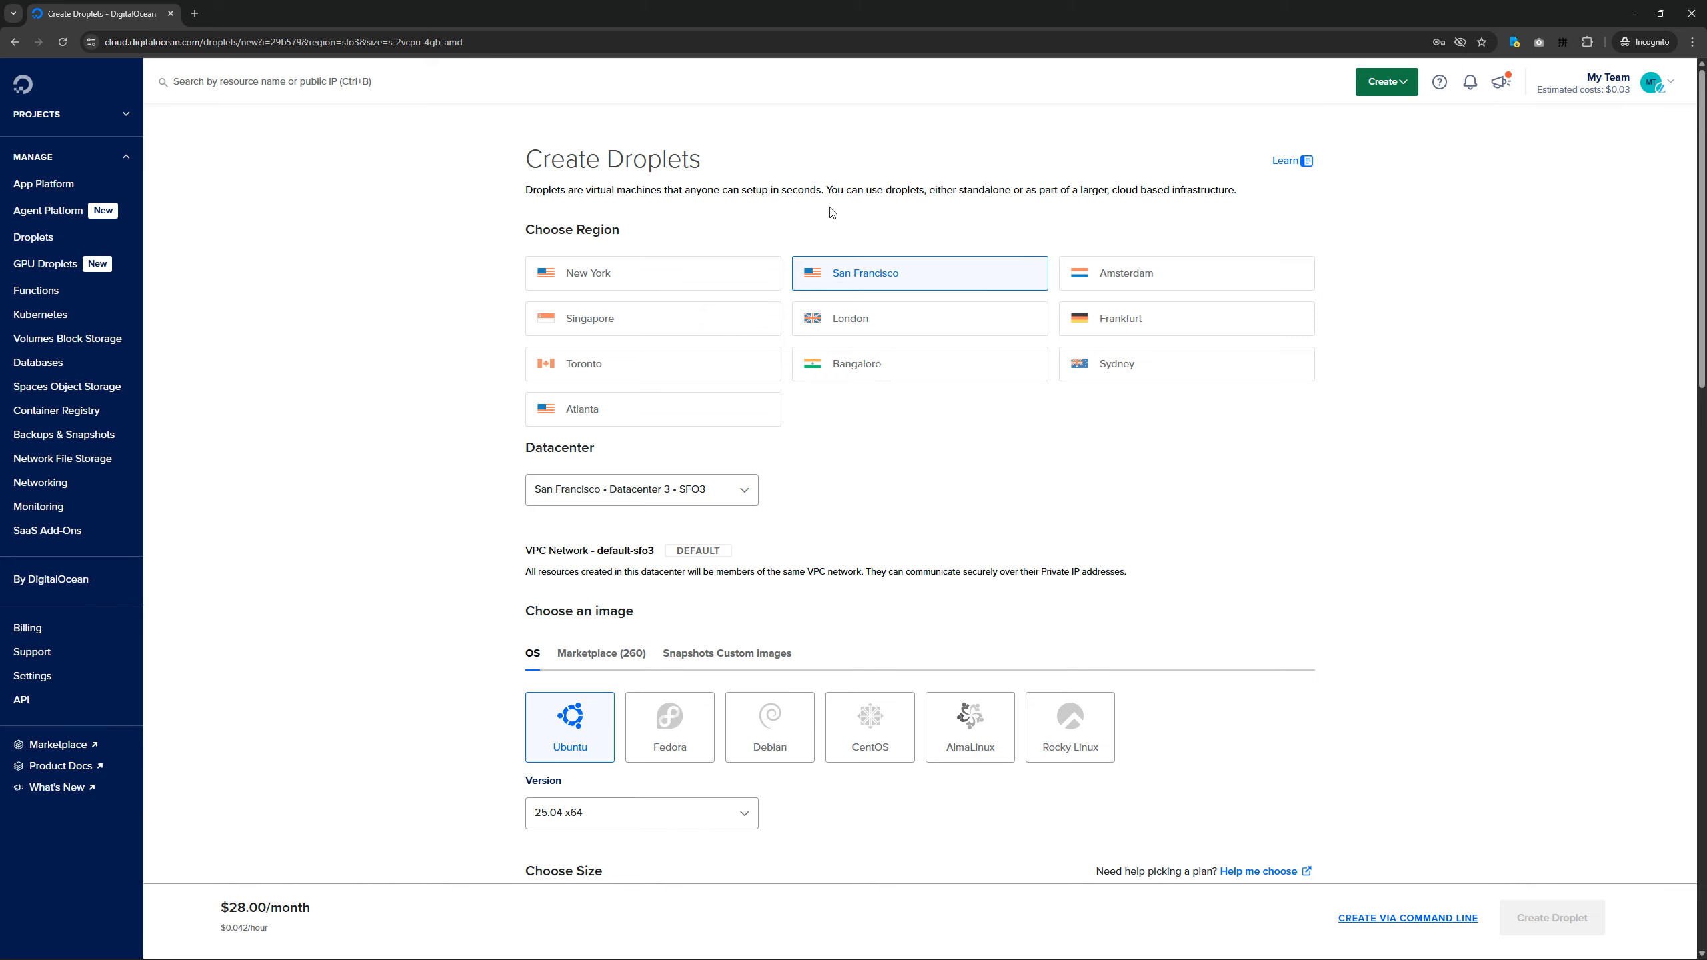
Set the Droplet's region to Toronto and choose the Debian 13 x64 image.
left_click(631, 376)
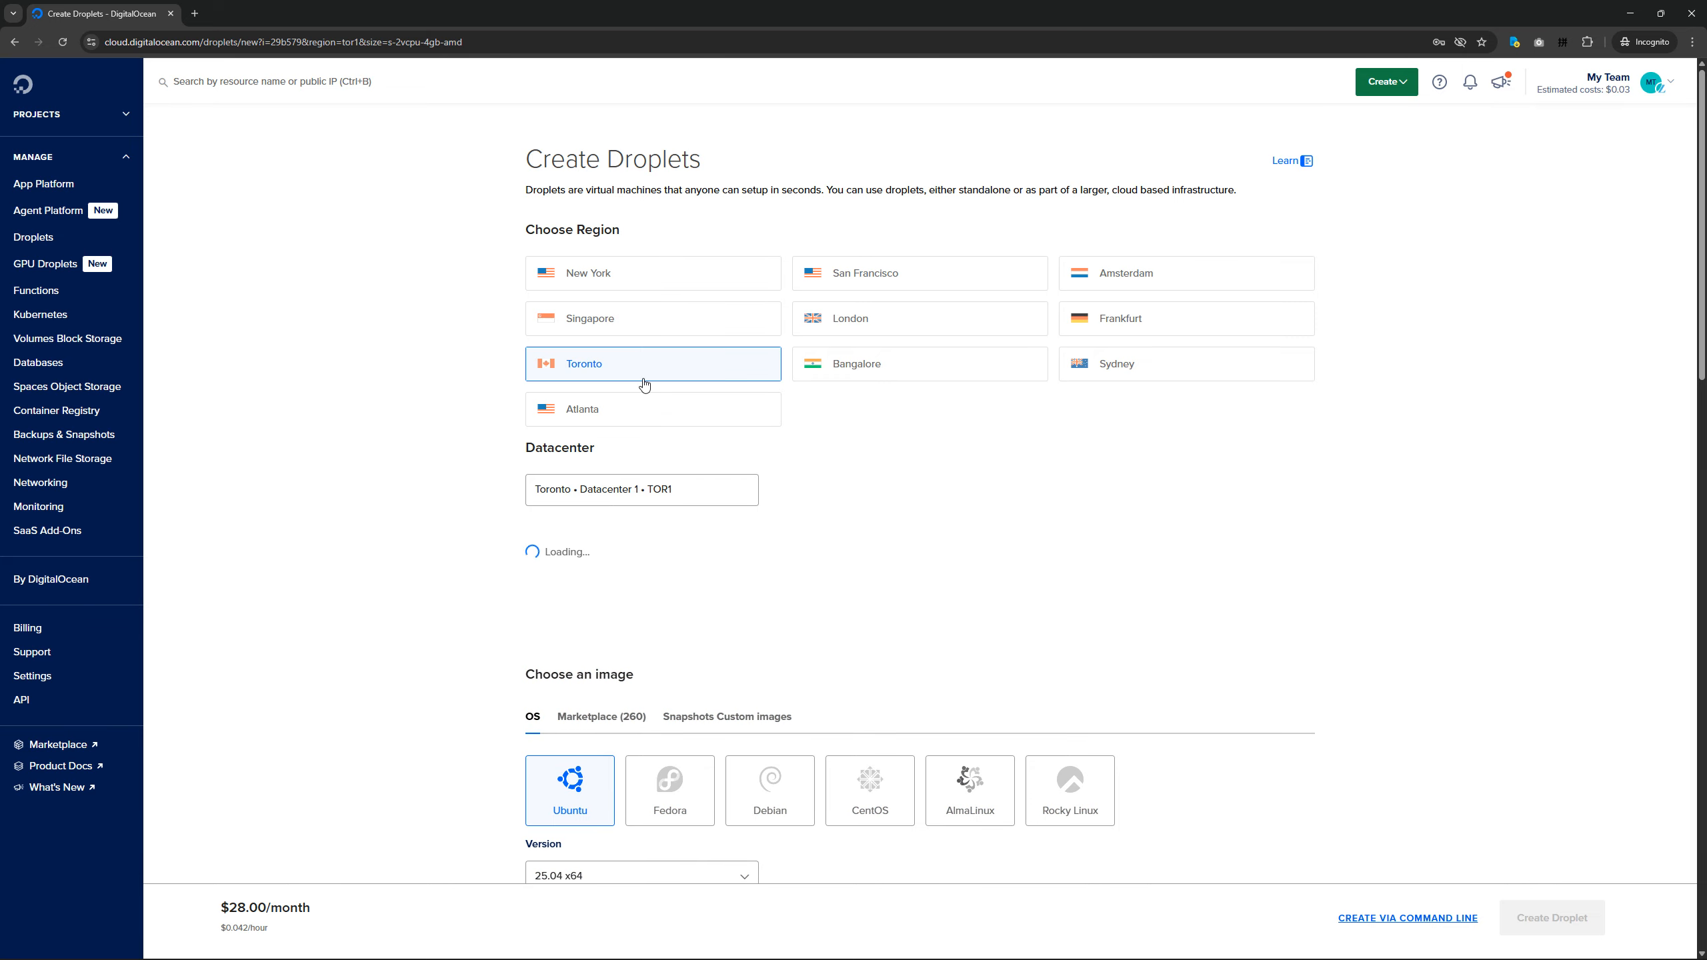
scroll(937, 437, "down", 2)
scroll(937, 437, "down", 2)
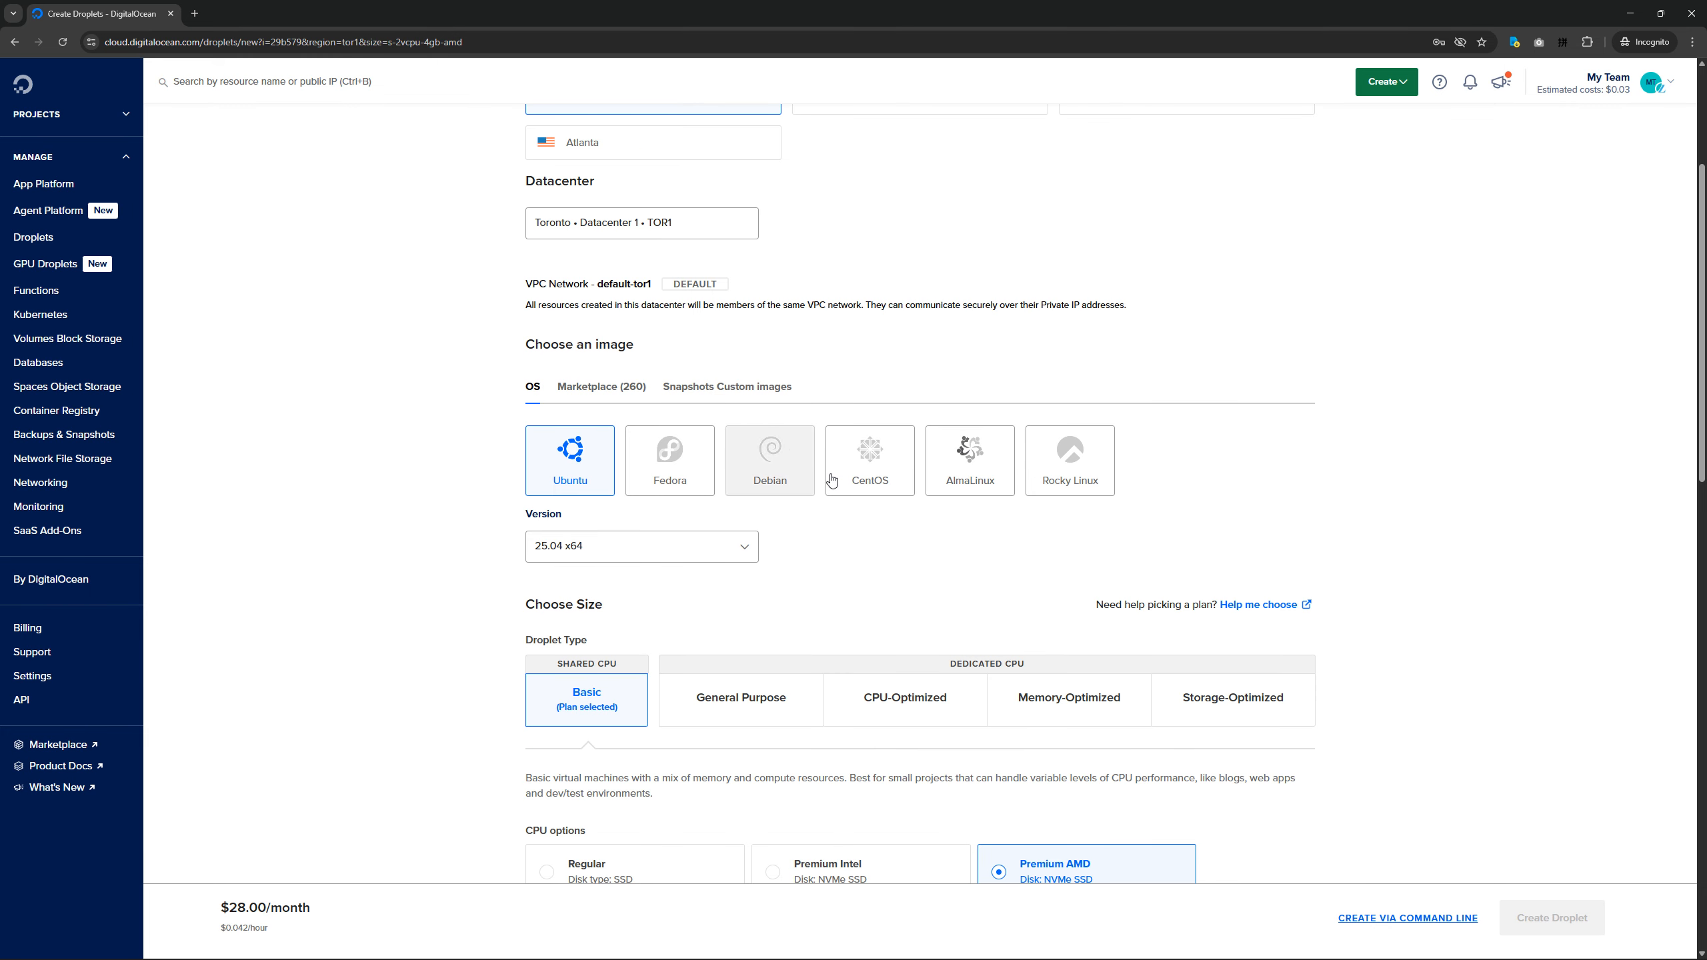
left_click(790, 469)
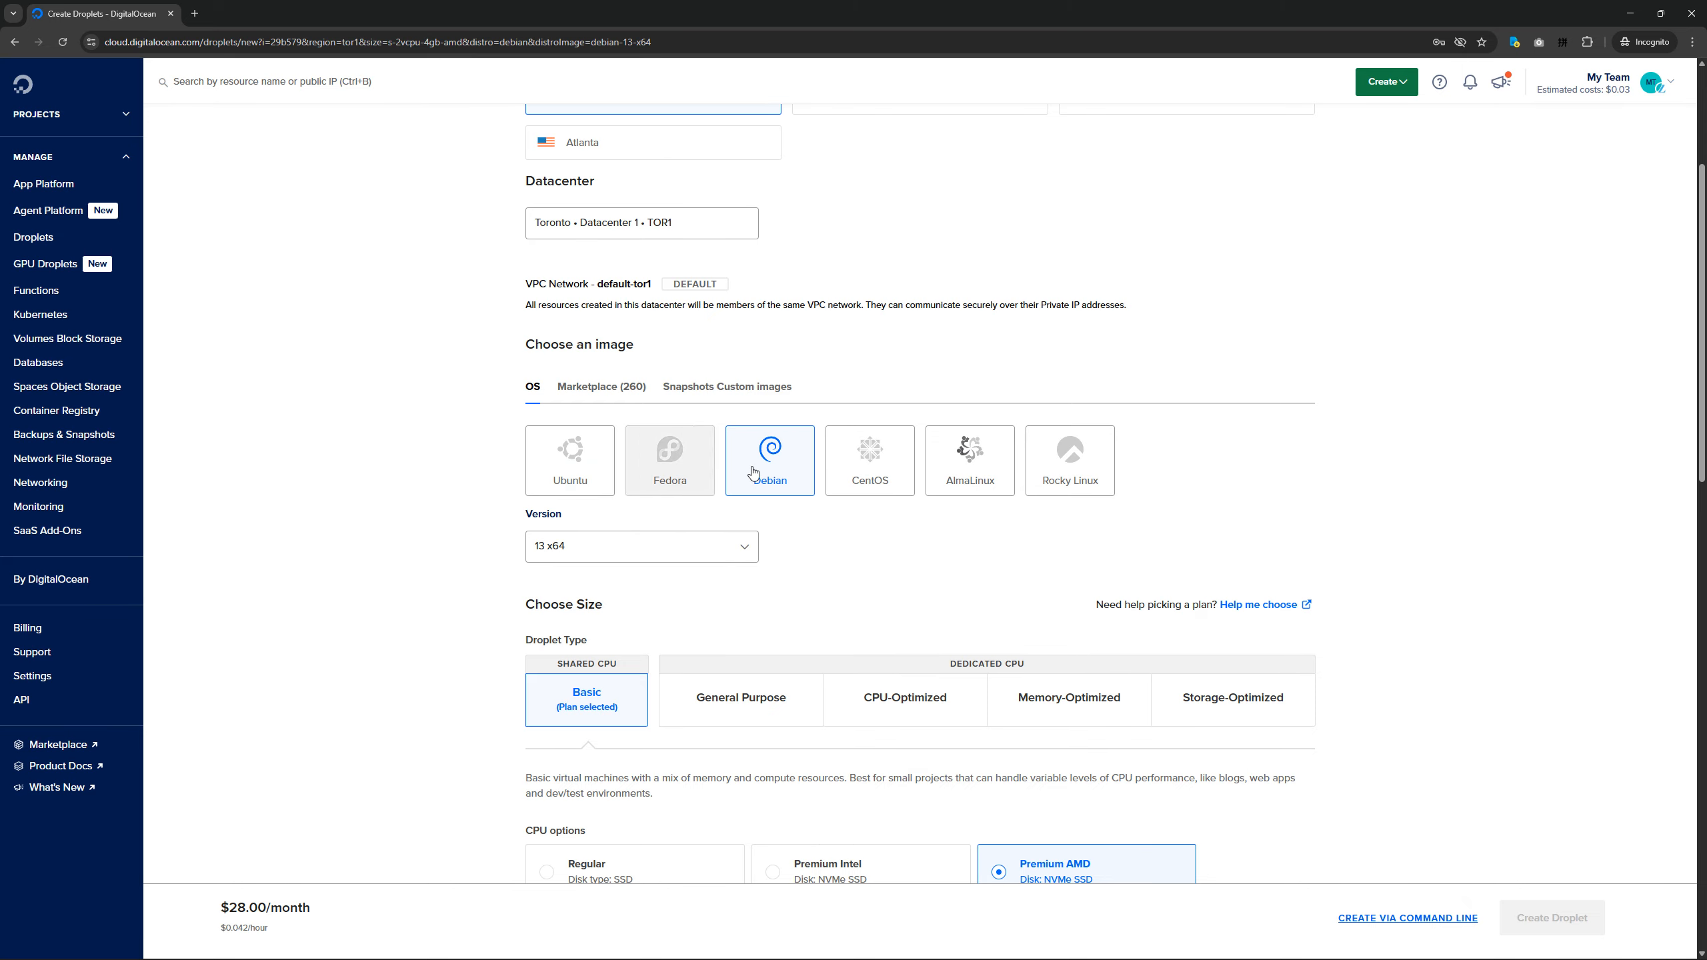
scroll(861, 548, "up", 1)
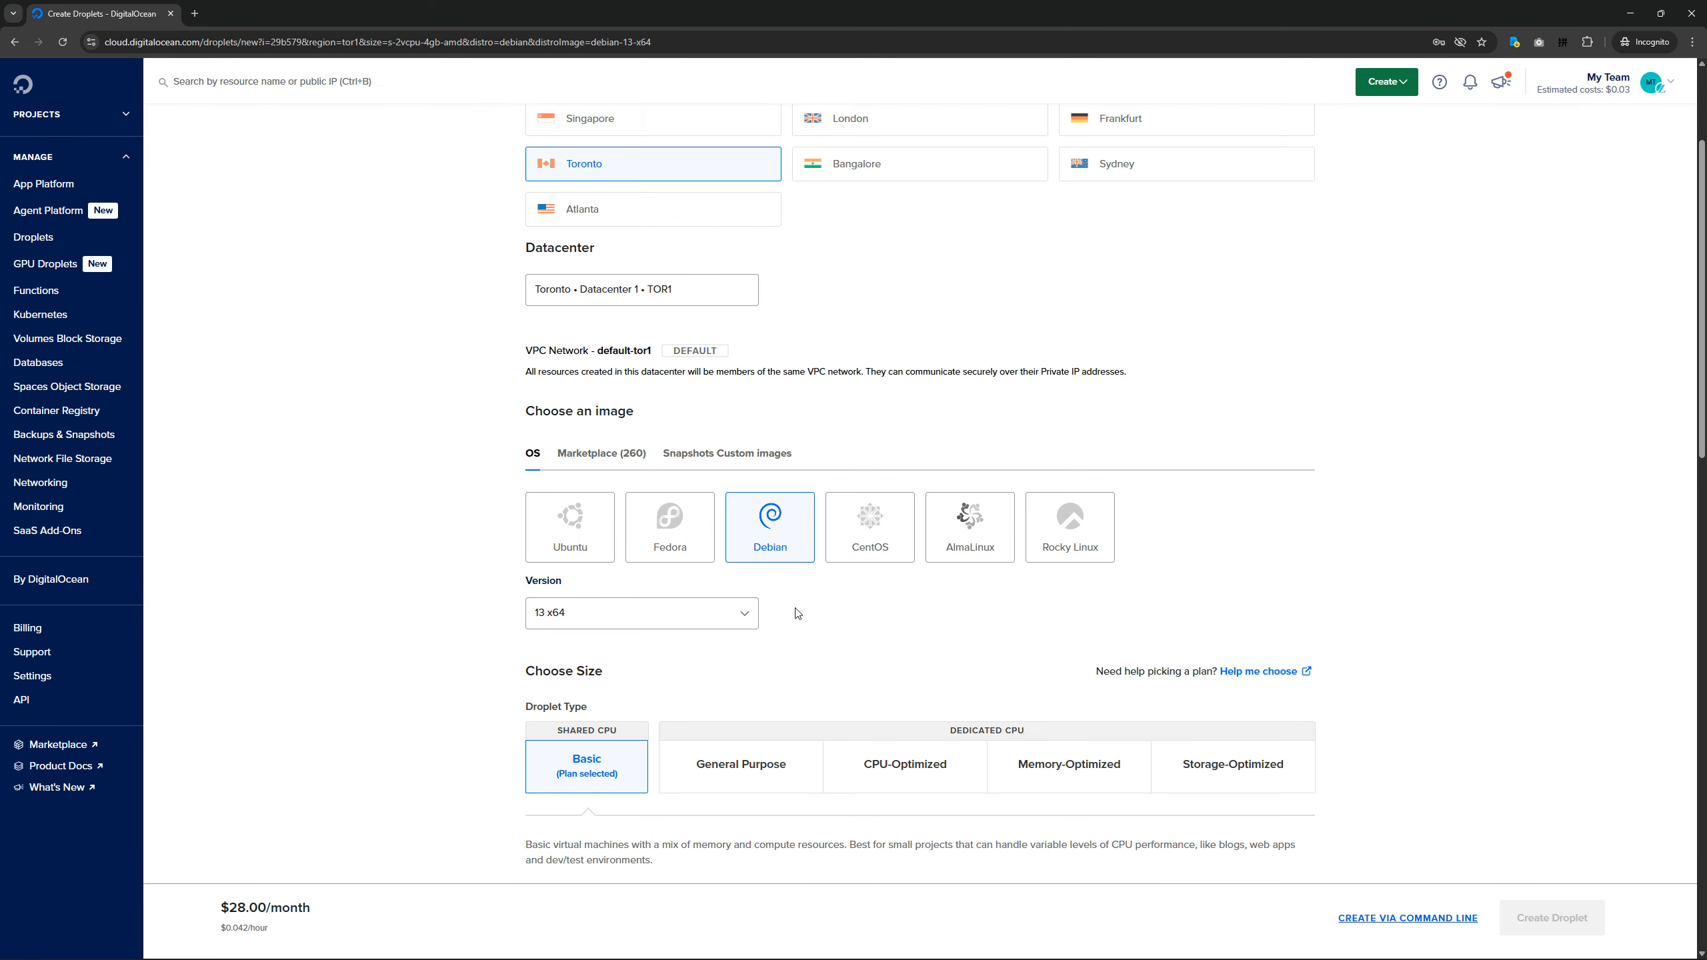
Try the Regular CPU plans at $4, $18 and $24 per month, and set the CPU option to Premium Intel.
scroll(797, 613, "down", 5)
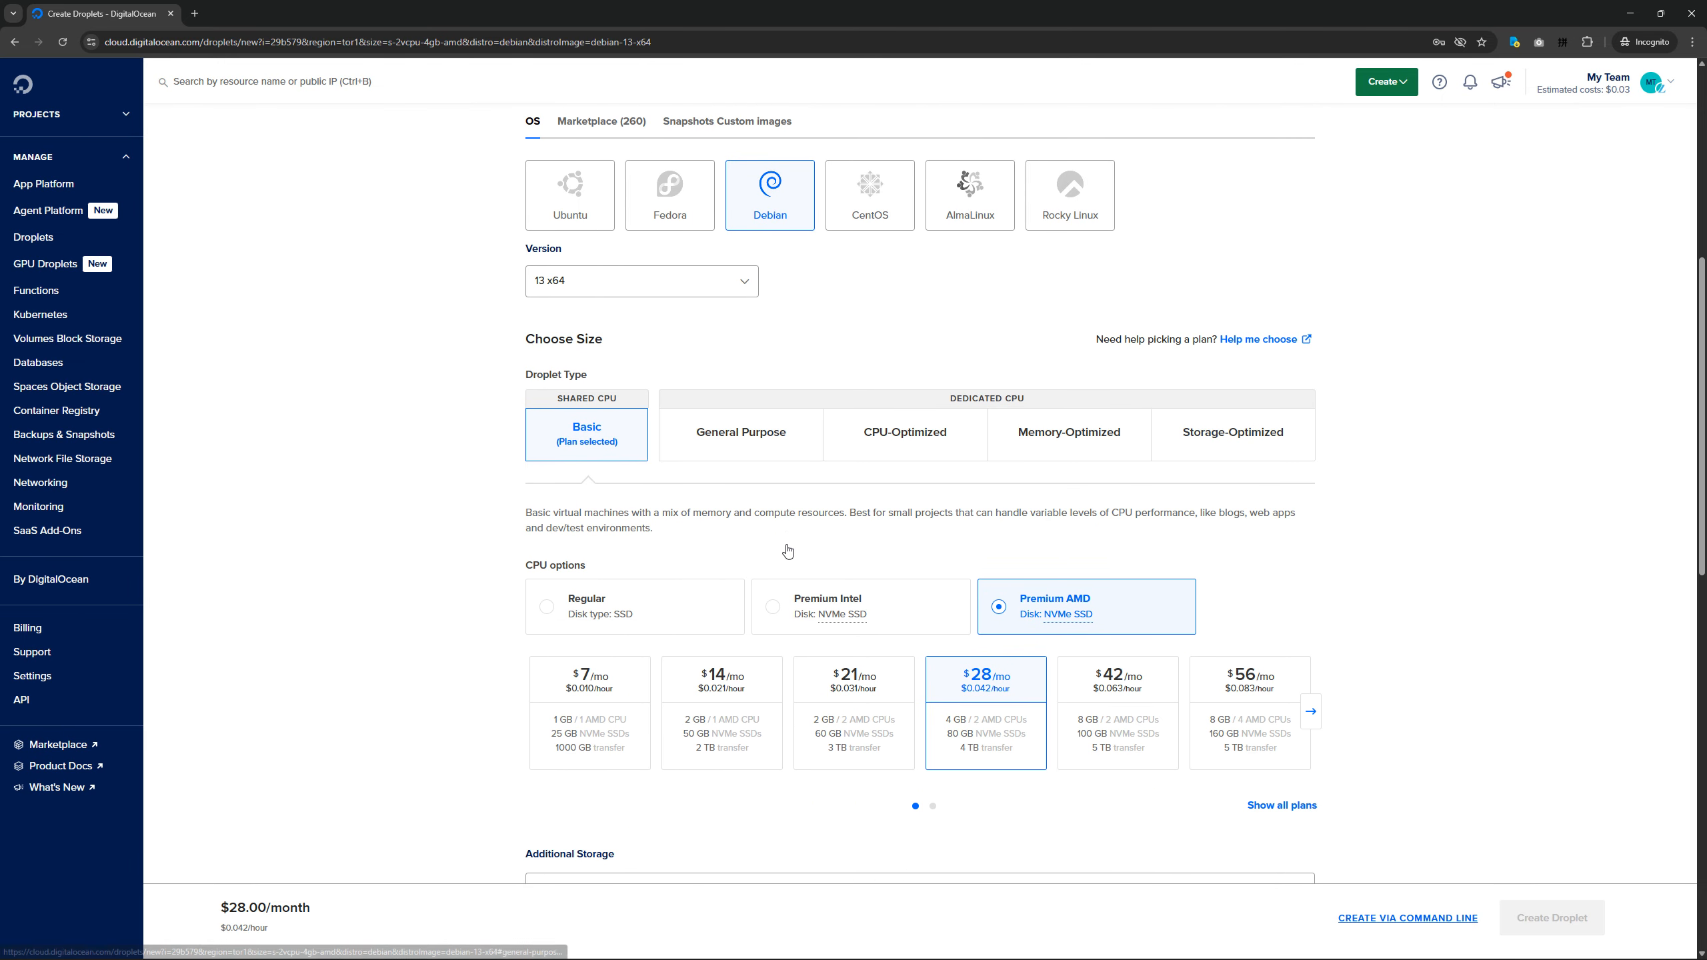
left_click(706, 609)
left_click(600, 709)
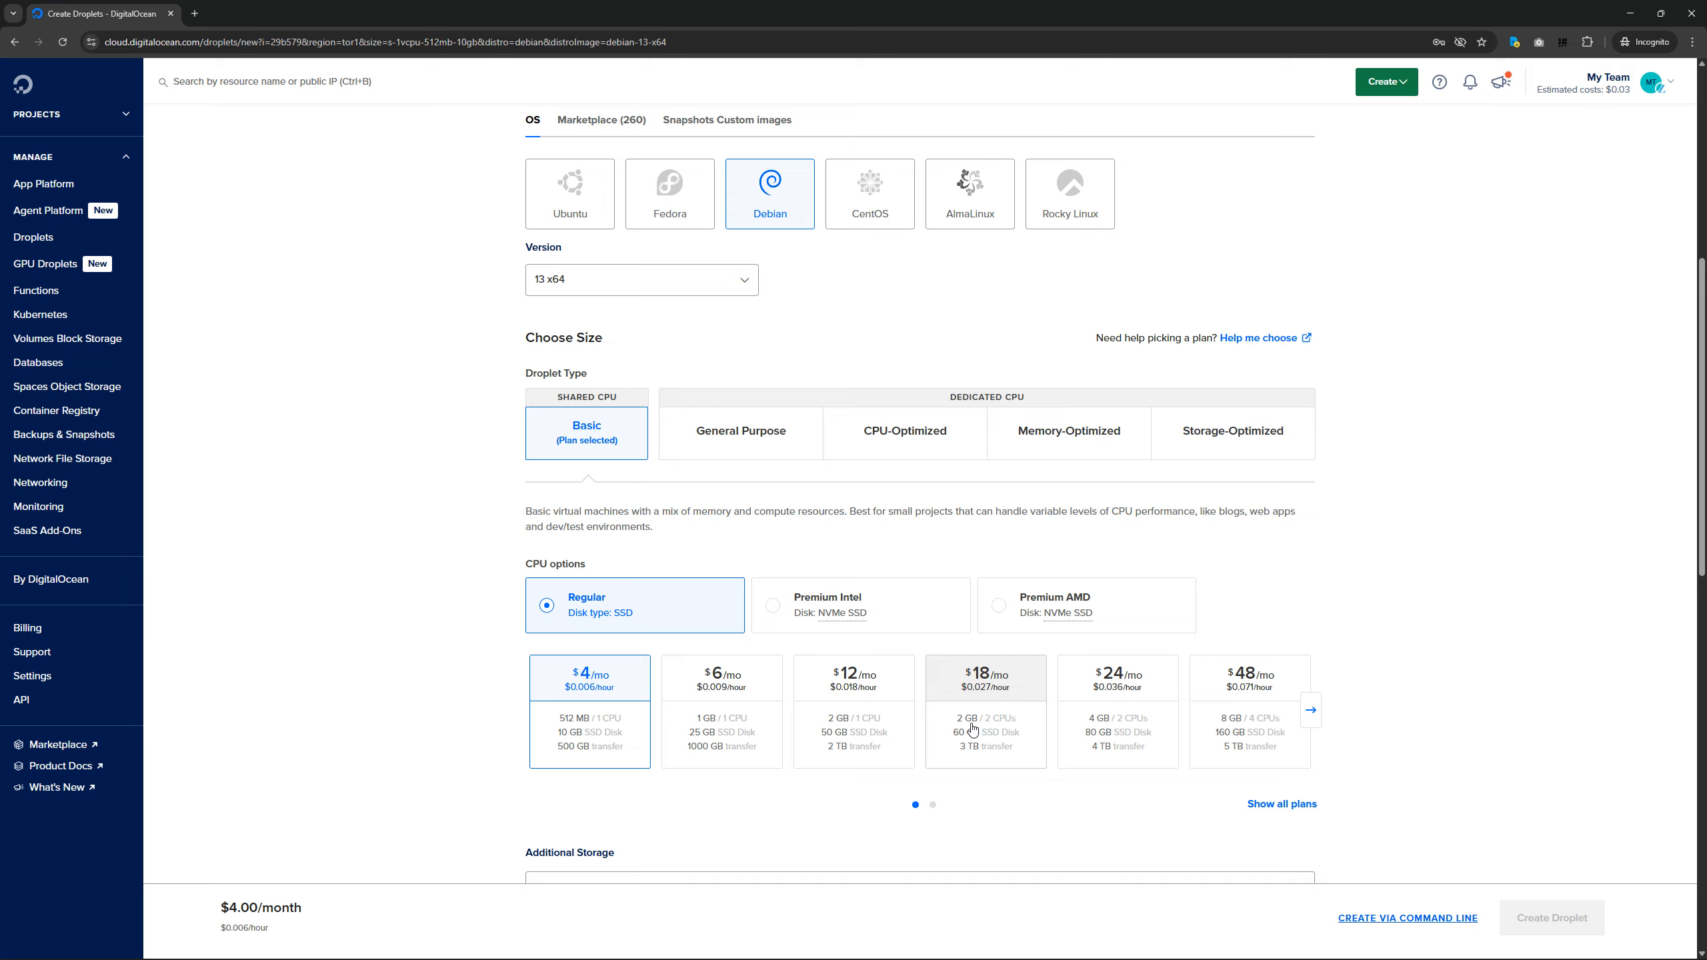
left_click(1035, 733)
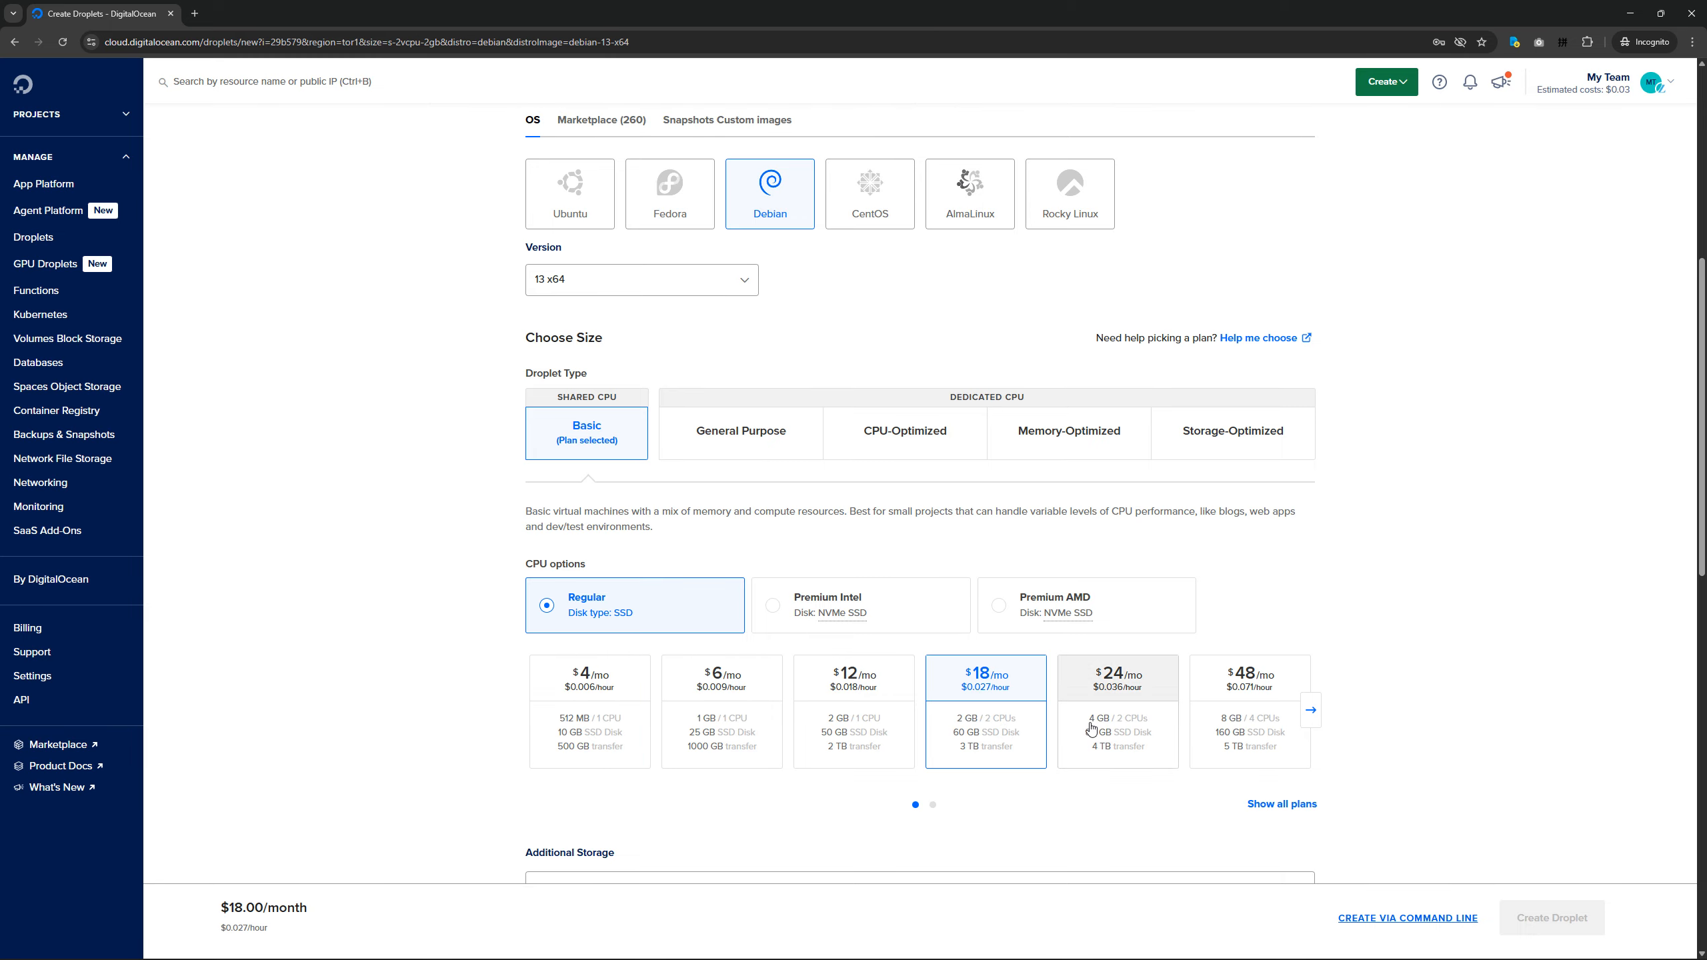
left_click(1119, 686)
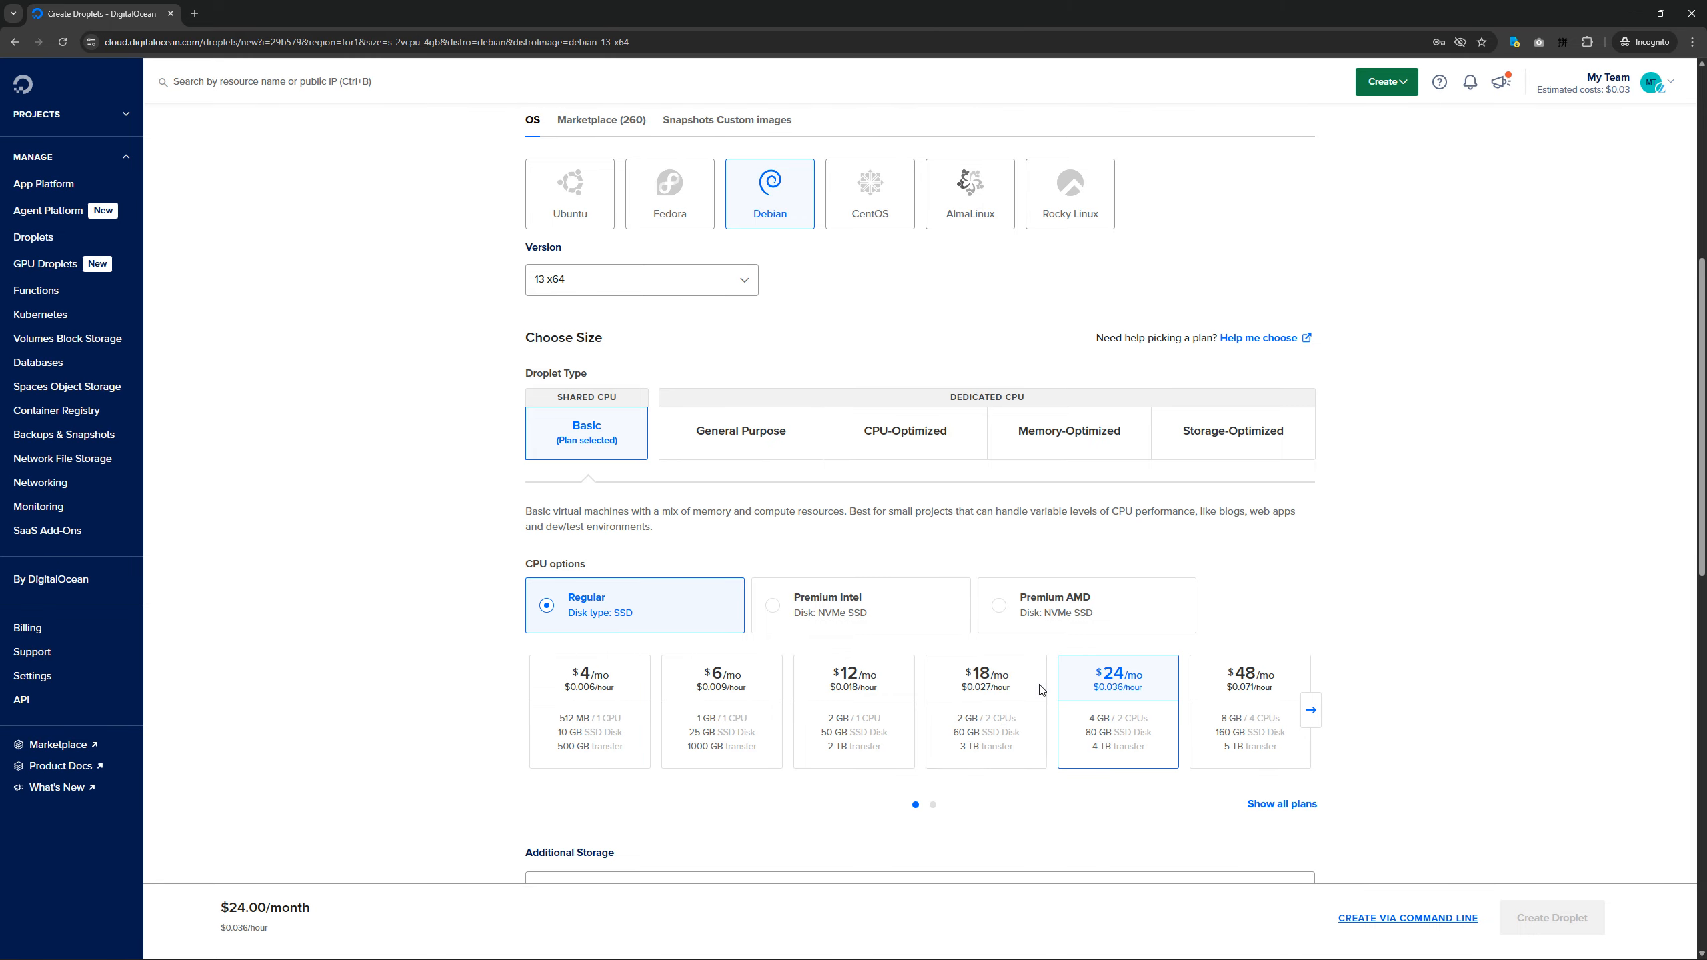
left_click(895, 606)
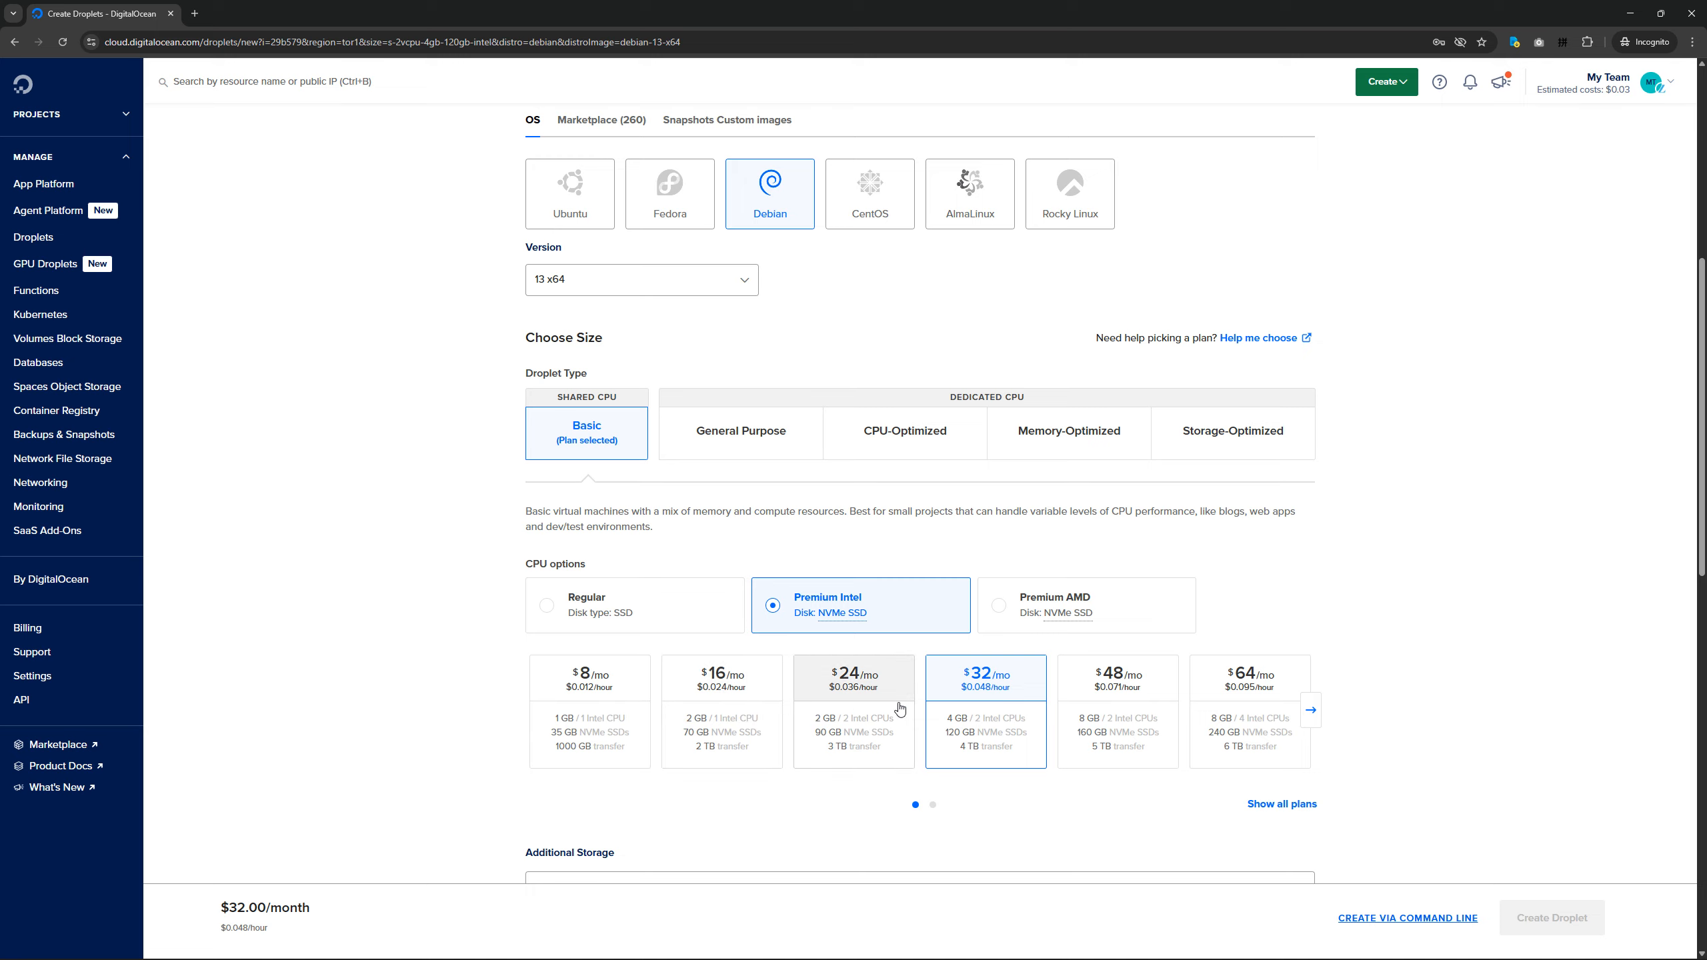
Try password authentication for the Droplet and look over the root password requirements and the notice on storing it securely.
scroll(1059, 670, "down", 2)
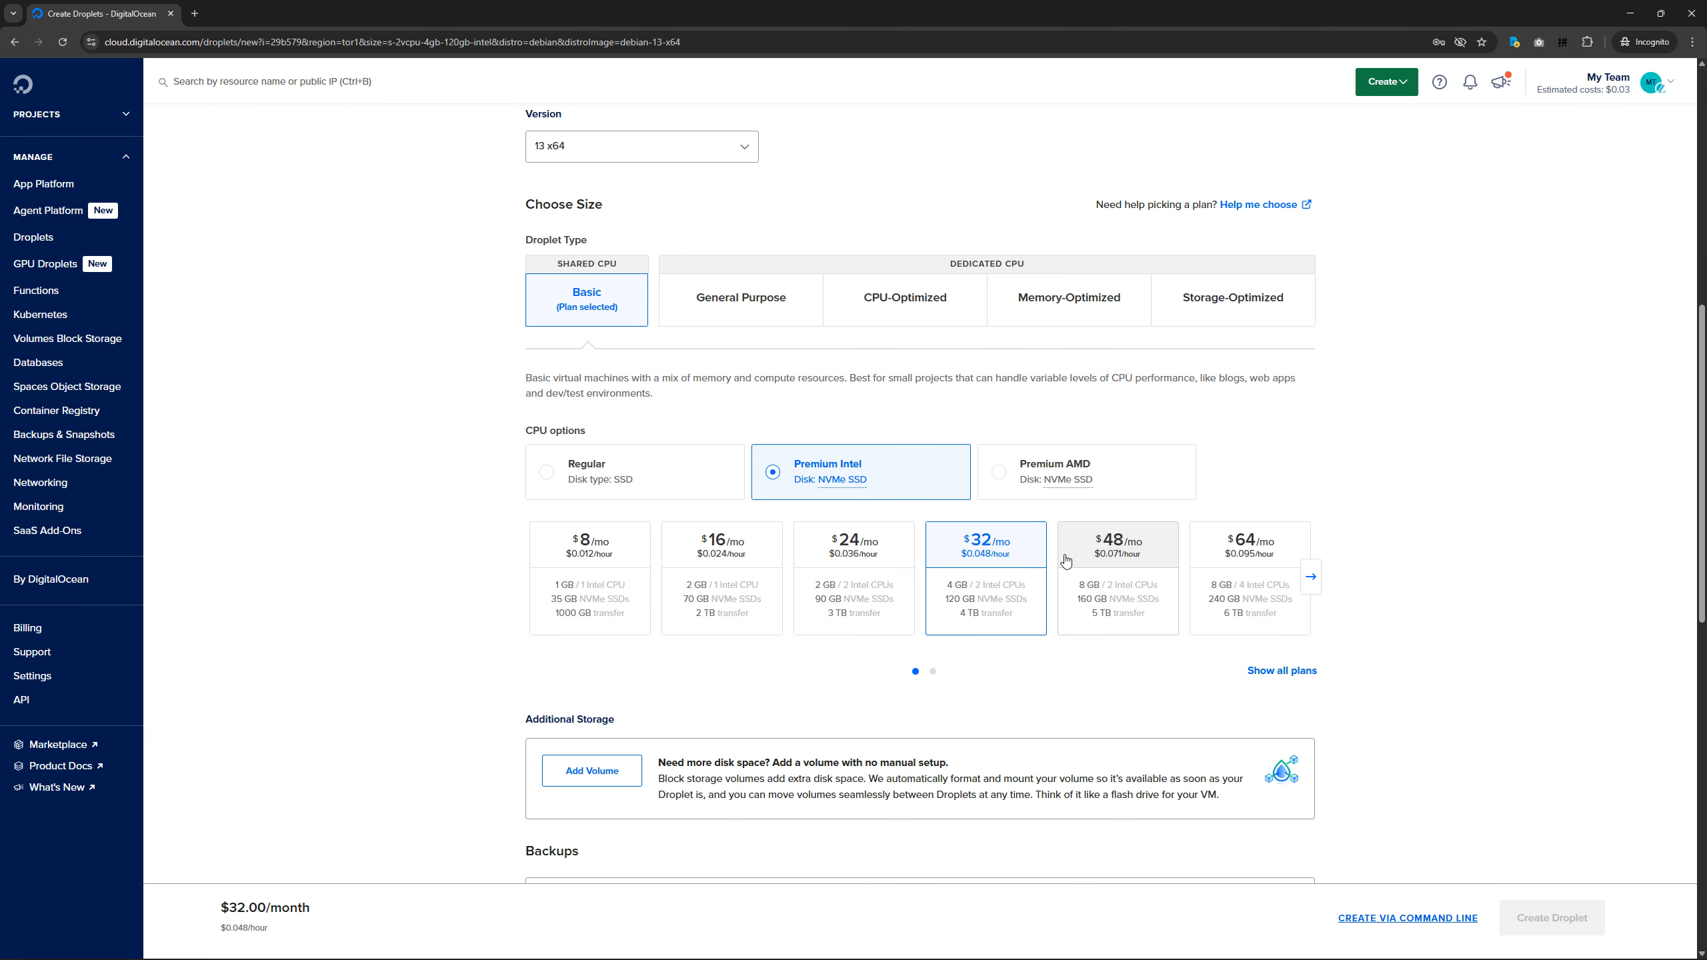
scroll(1039, 659, "down", 3)
scroll(1034, 650, "down", 4)
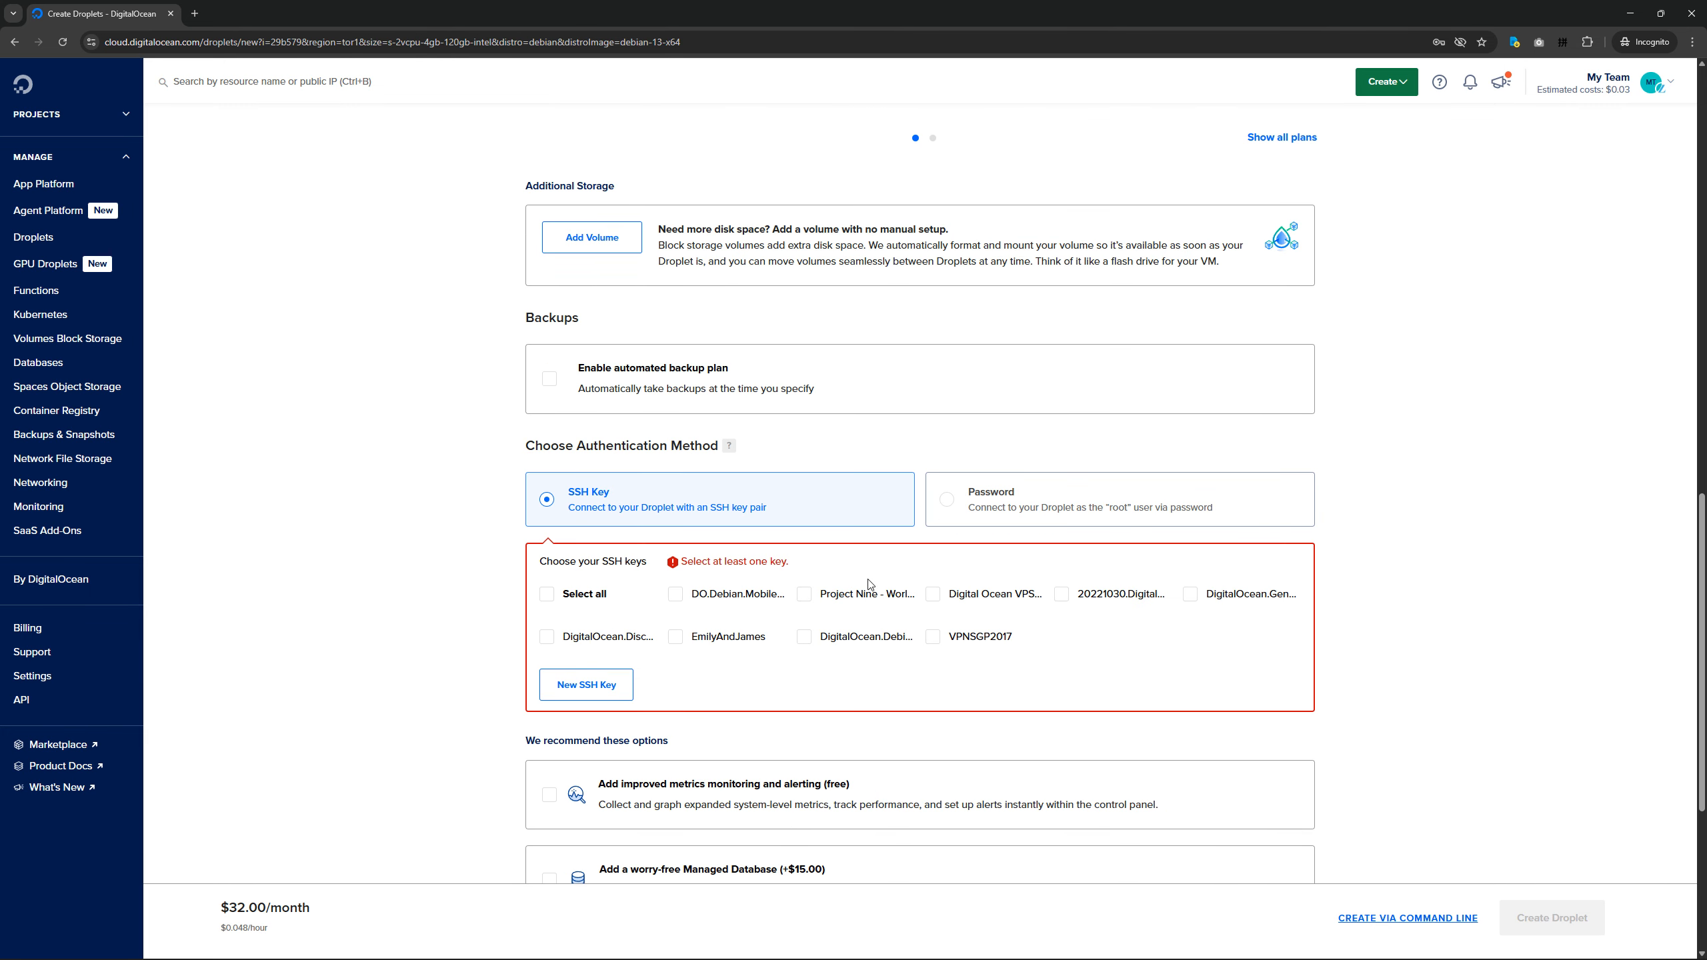
left_click(1006, 515)
scroll(1015, 616, "down", 1)
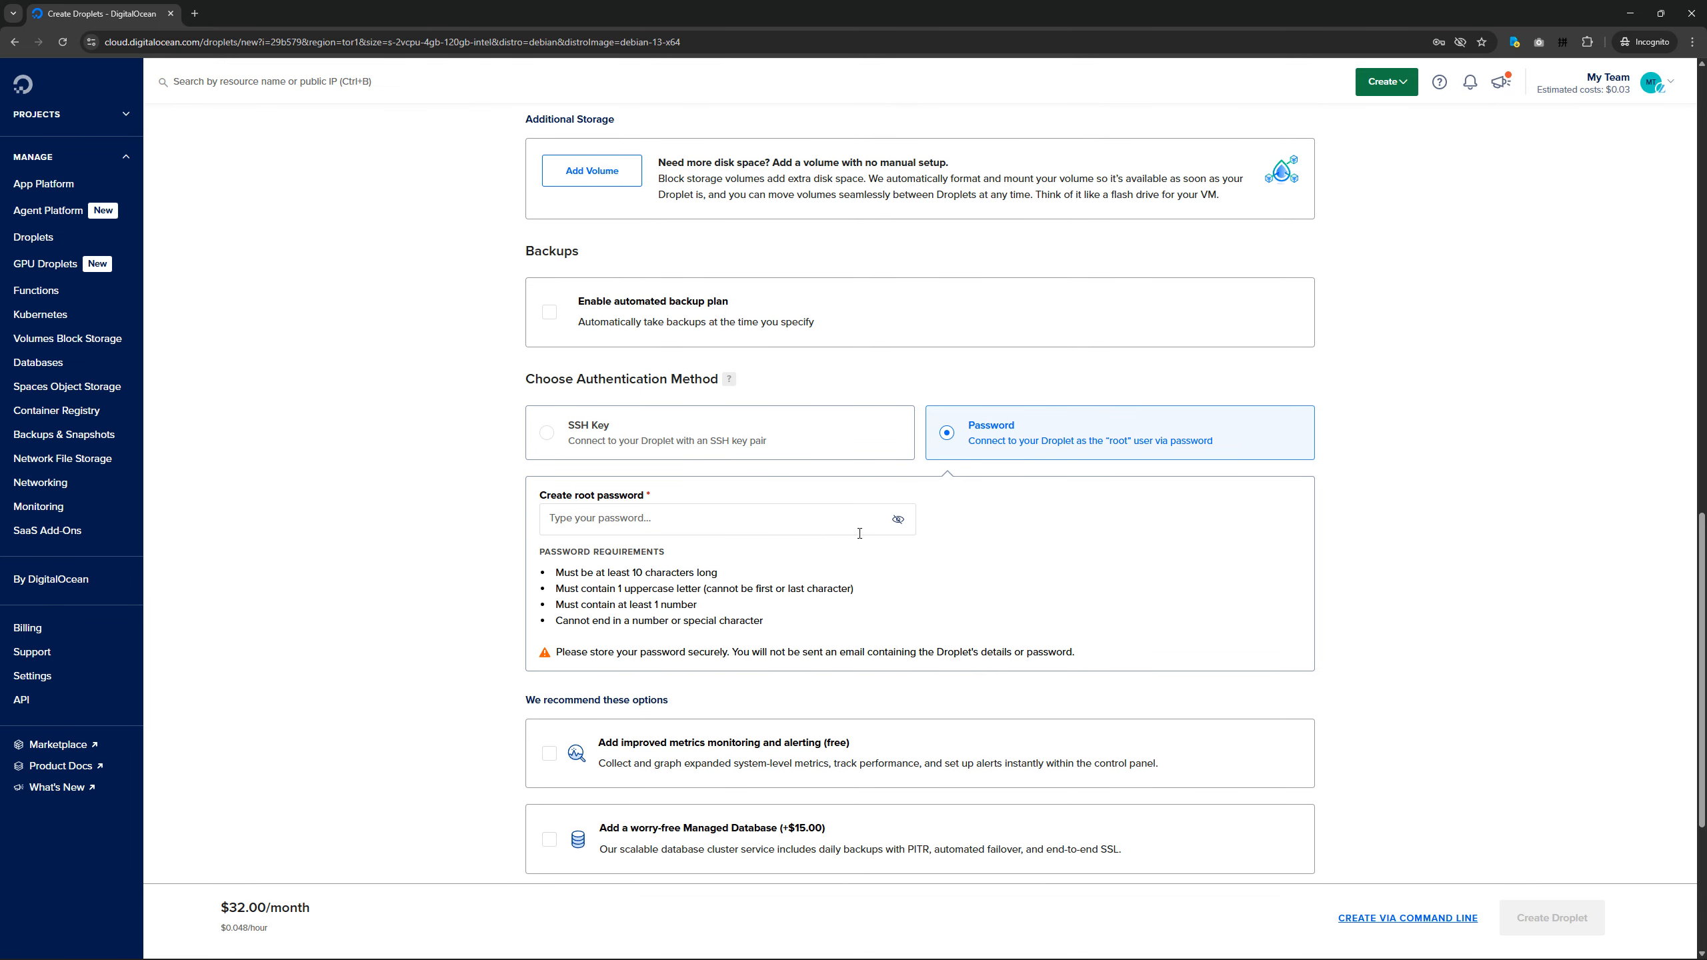
left_click(833, 534)
left_click(1027, 569)
left_click_drag(572, 654, 1075, 642)
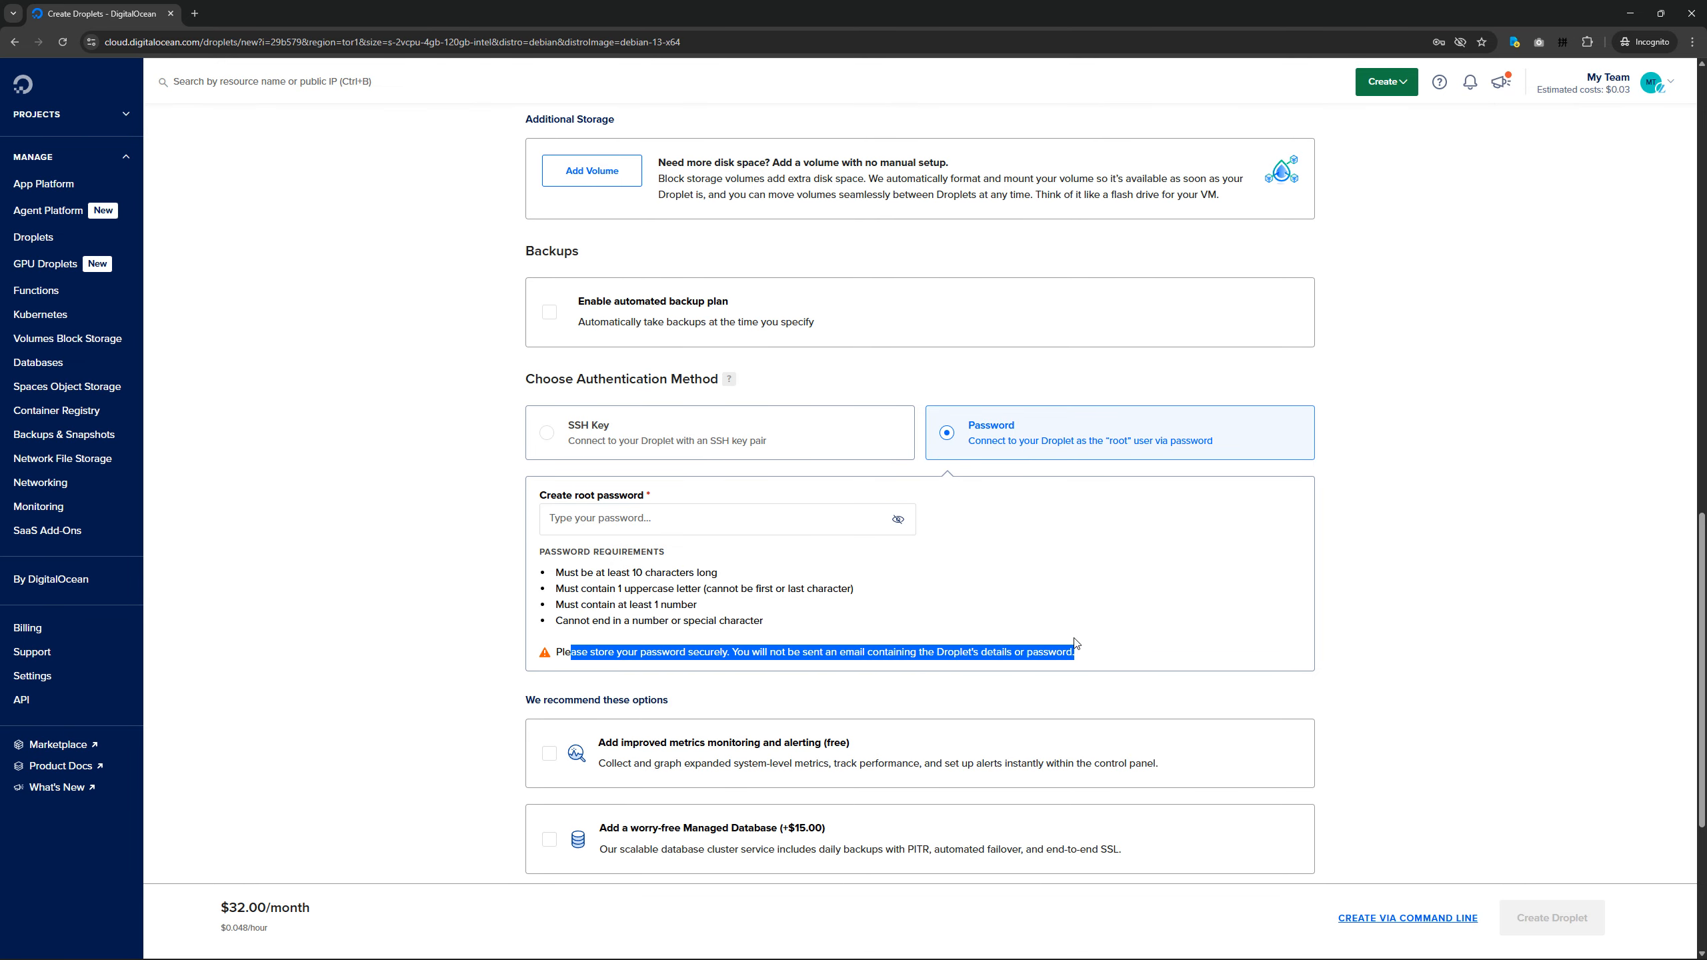
left_click(607, 519)
left_click(1000, 598)
Set the Droplet's authentication method to SSH Key and start adding a new public SSH key.
left_click(675, 446)
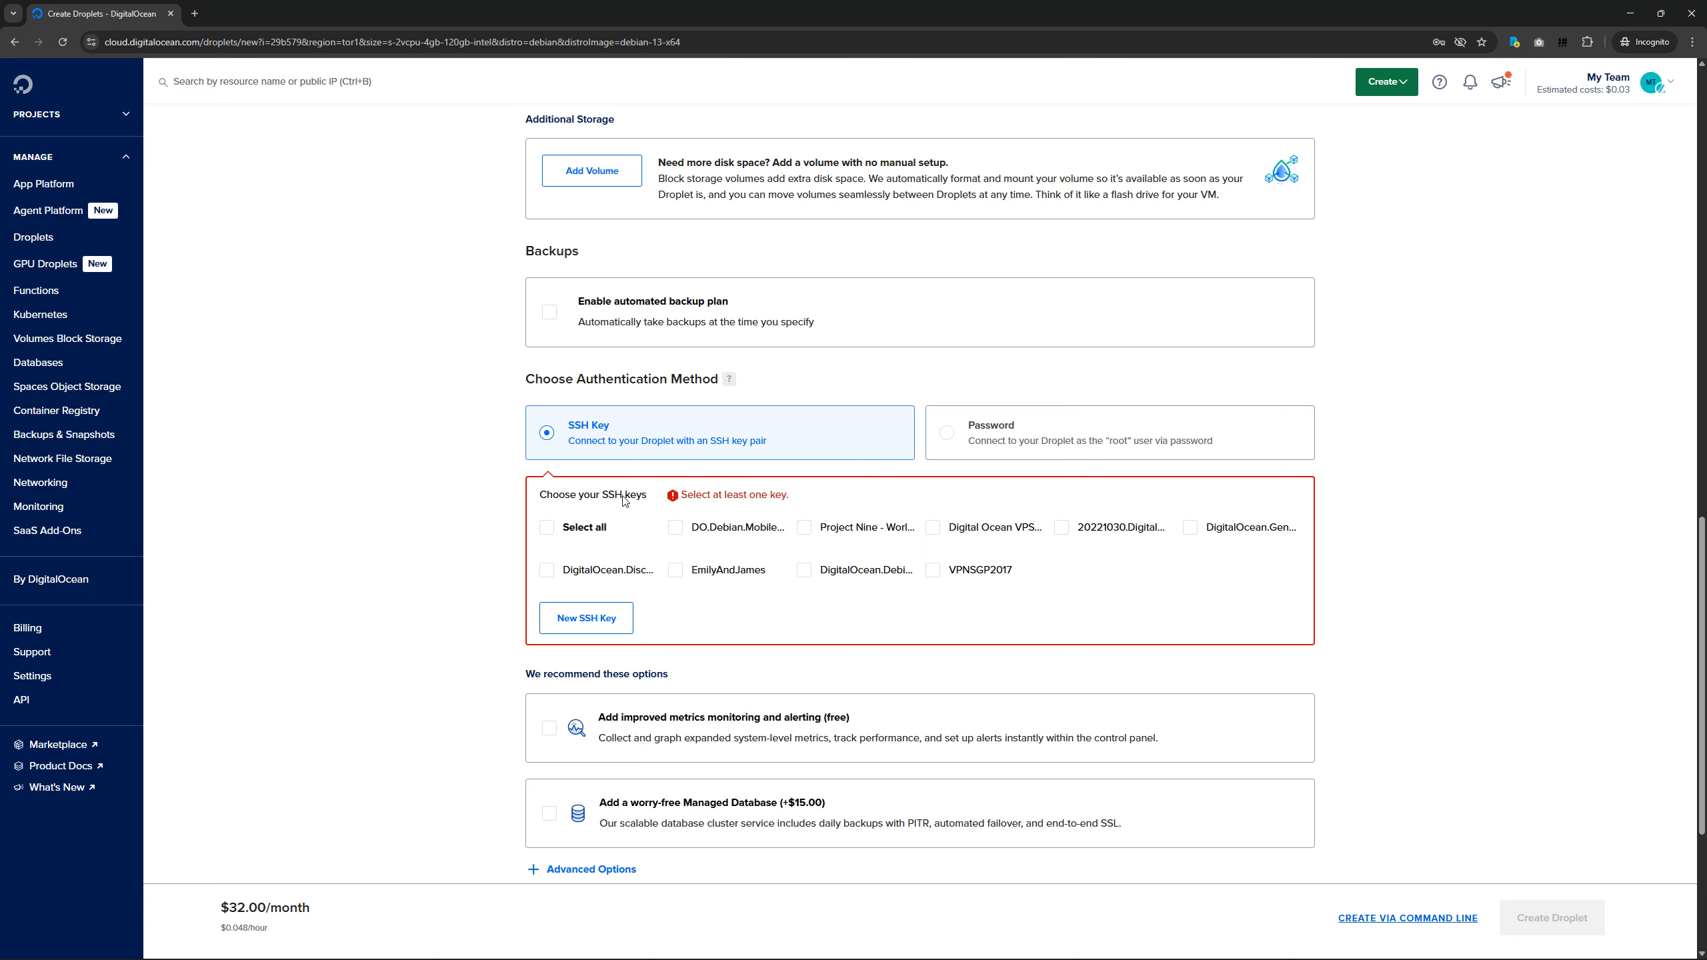
scroll(743, 626, "down", 1)
left_click(597, 561)
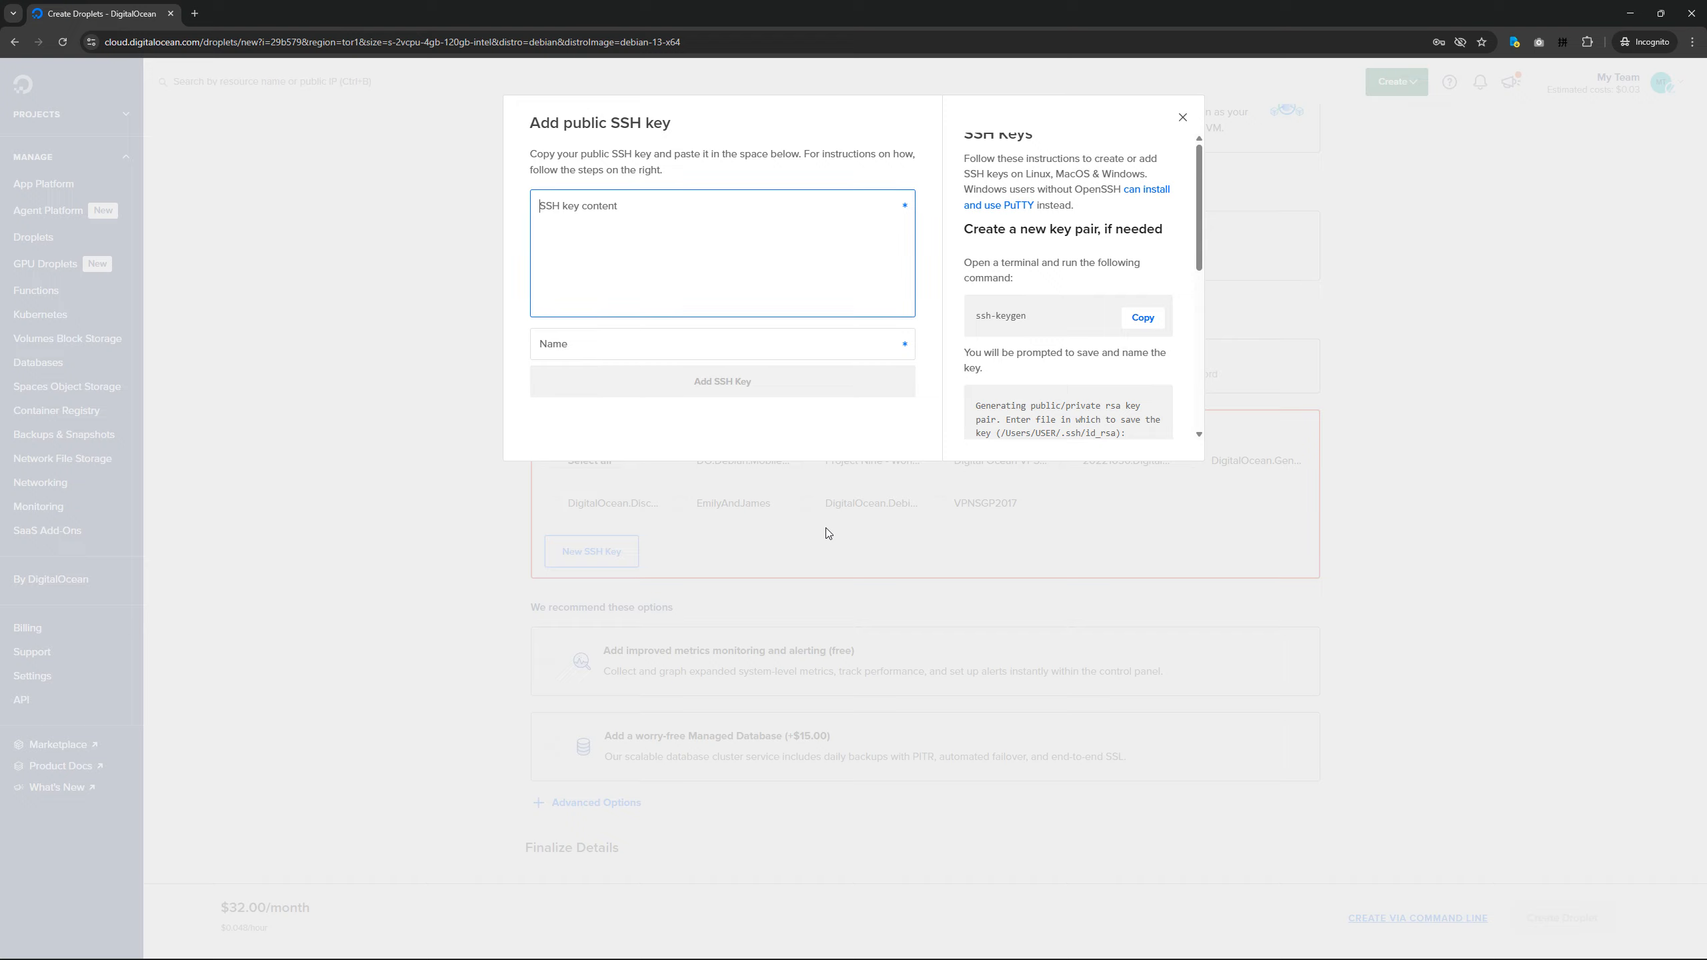
Read the instructions for creating a new key pair and highlight the ssh-keygen command.
scroll(1057, 320, "down", 1)
left_click_drag(1028, 251, 941, 250)
left_click(1065, 258)
triple_click(1032, 257)
scroll(1048, 252, "up", 1)
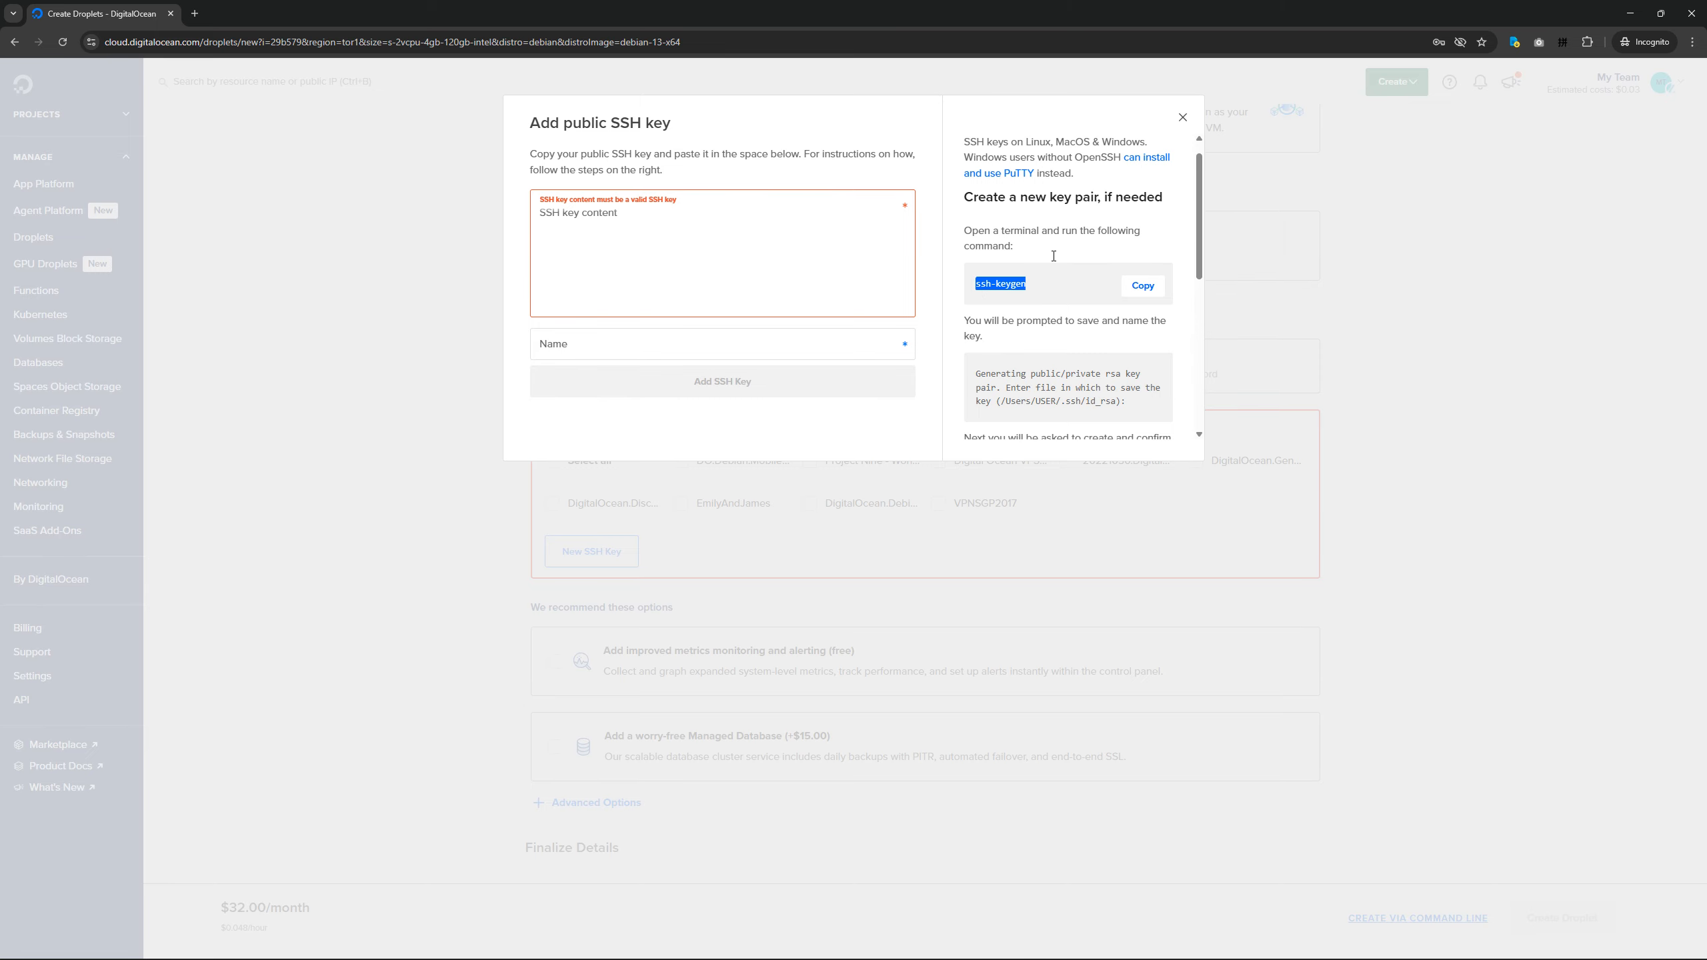
Open the Temp folder on the Desktop in File Explorer and open a terminal in that folder.
key("super")
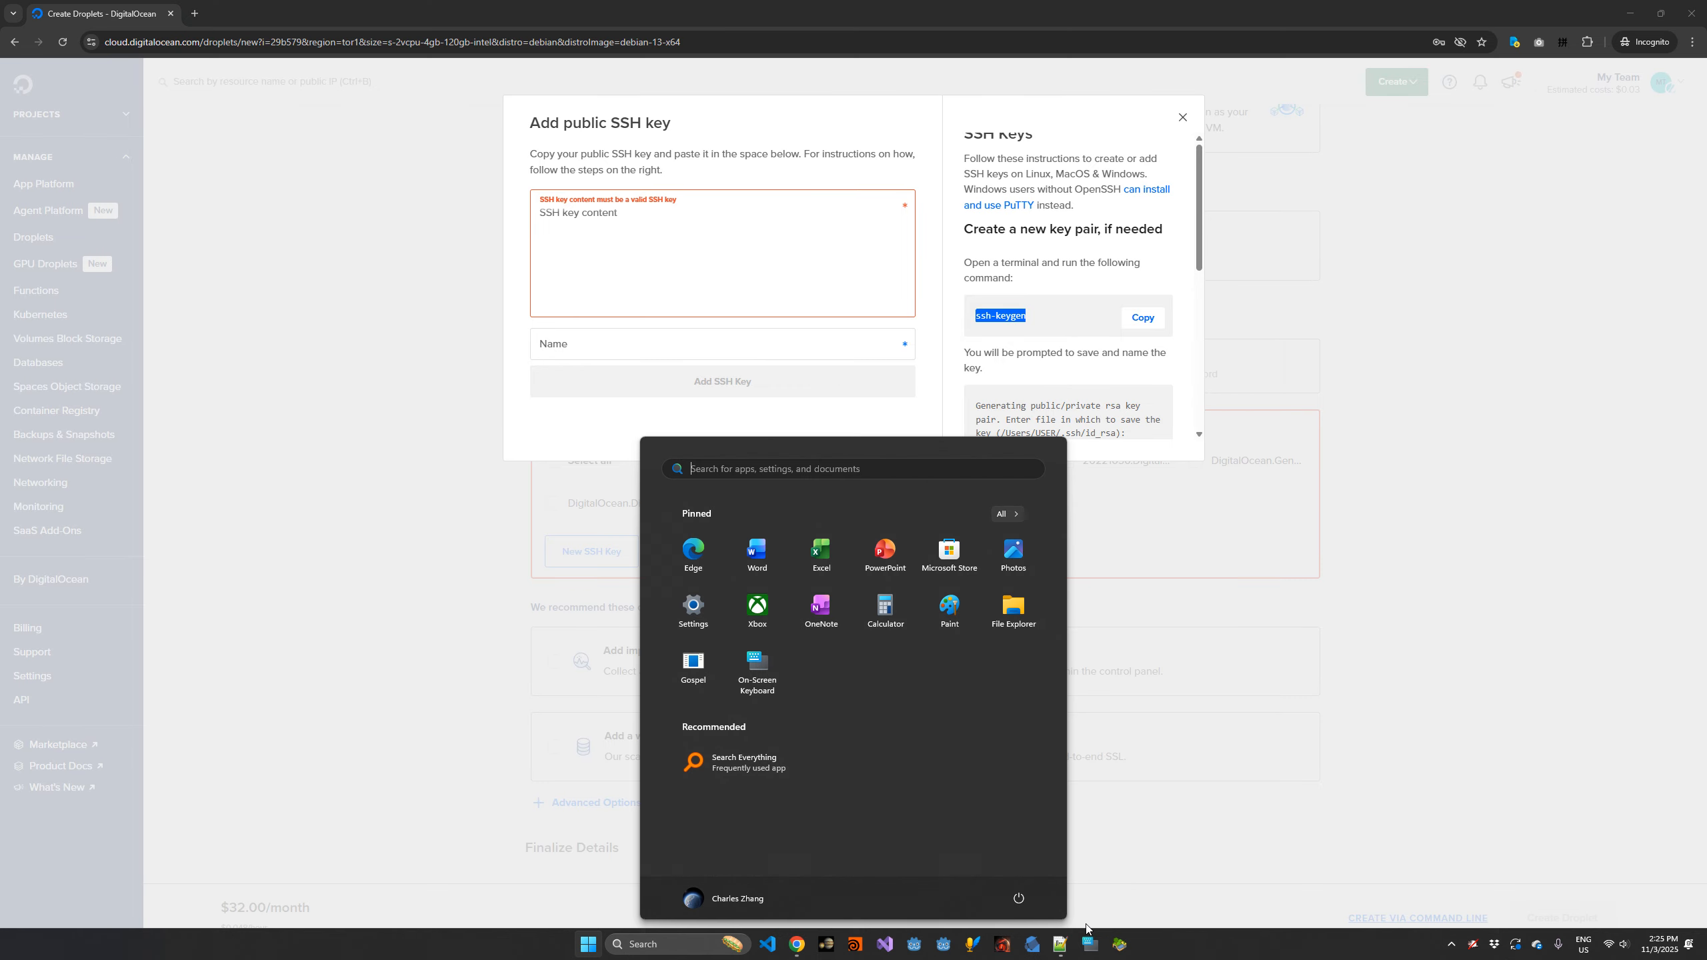
left_click(1013, 608)
left_click(481, 251)
left_click(537, 362)
double_click(376, 351)
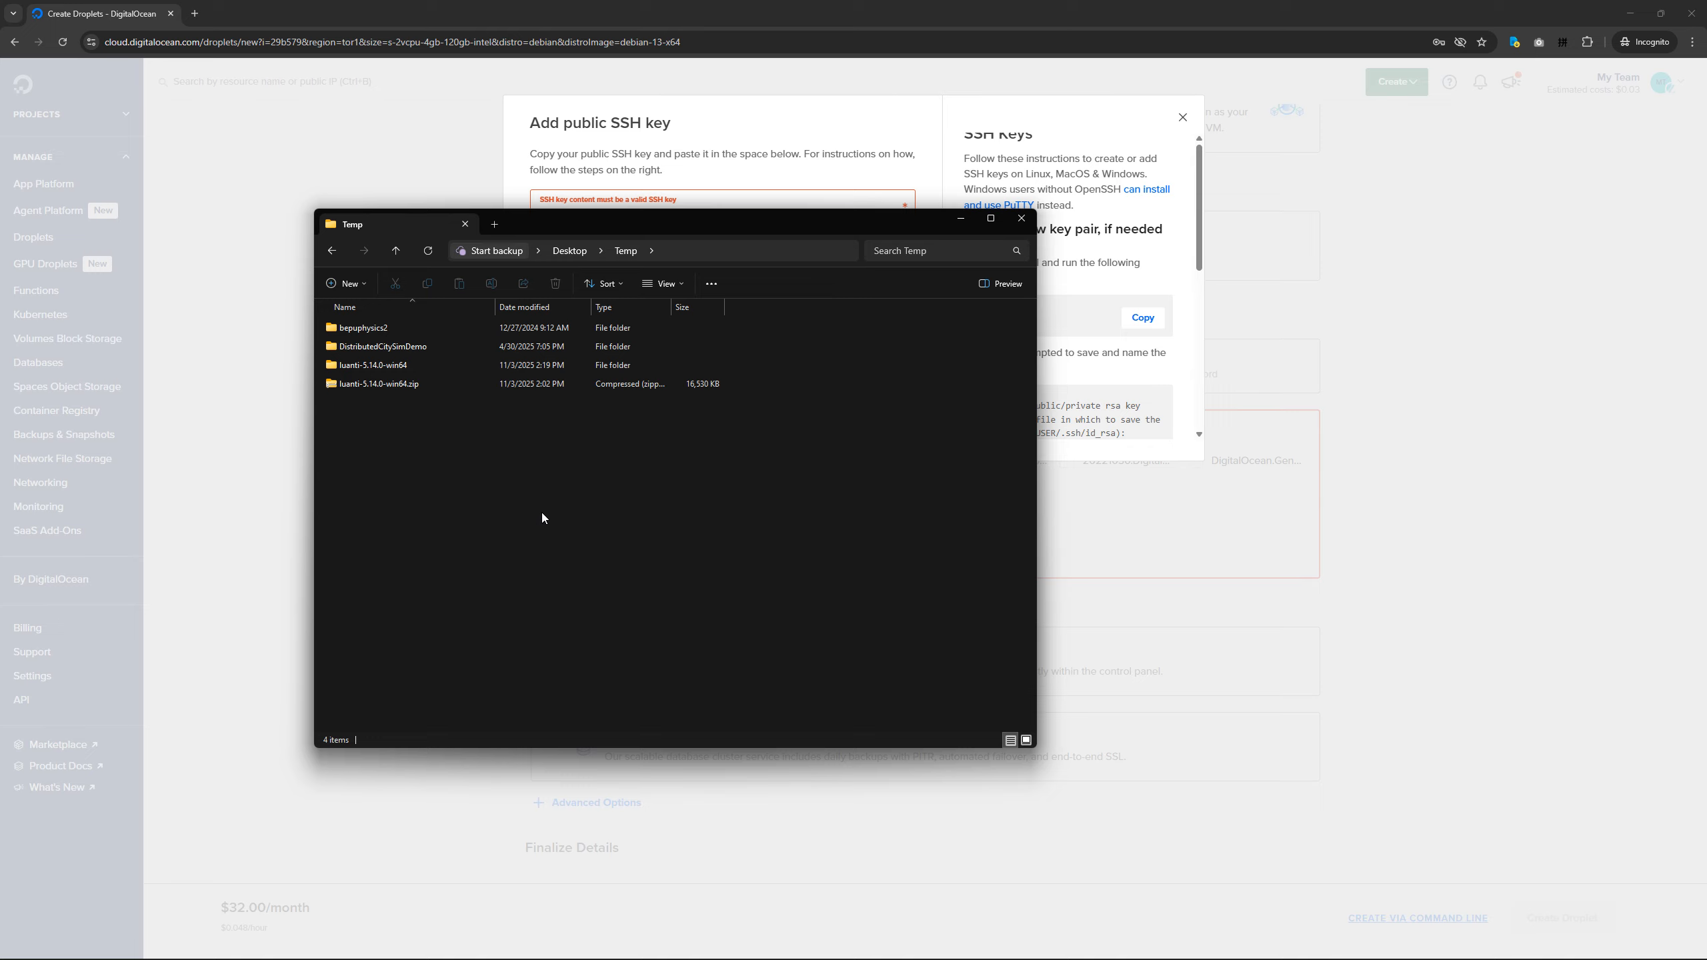
right_click(572, 477)
left_click(651, 546)
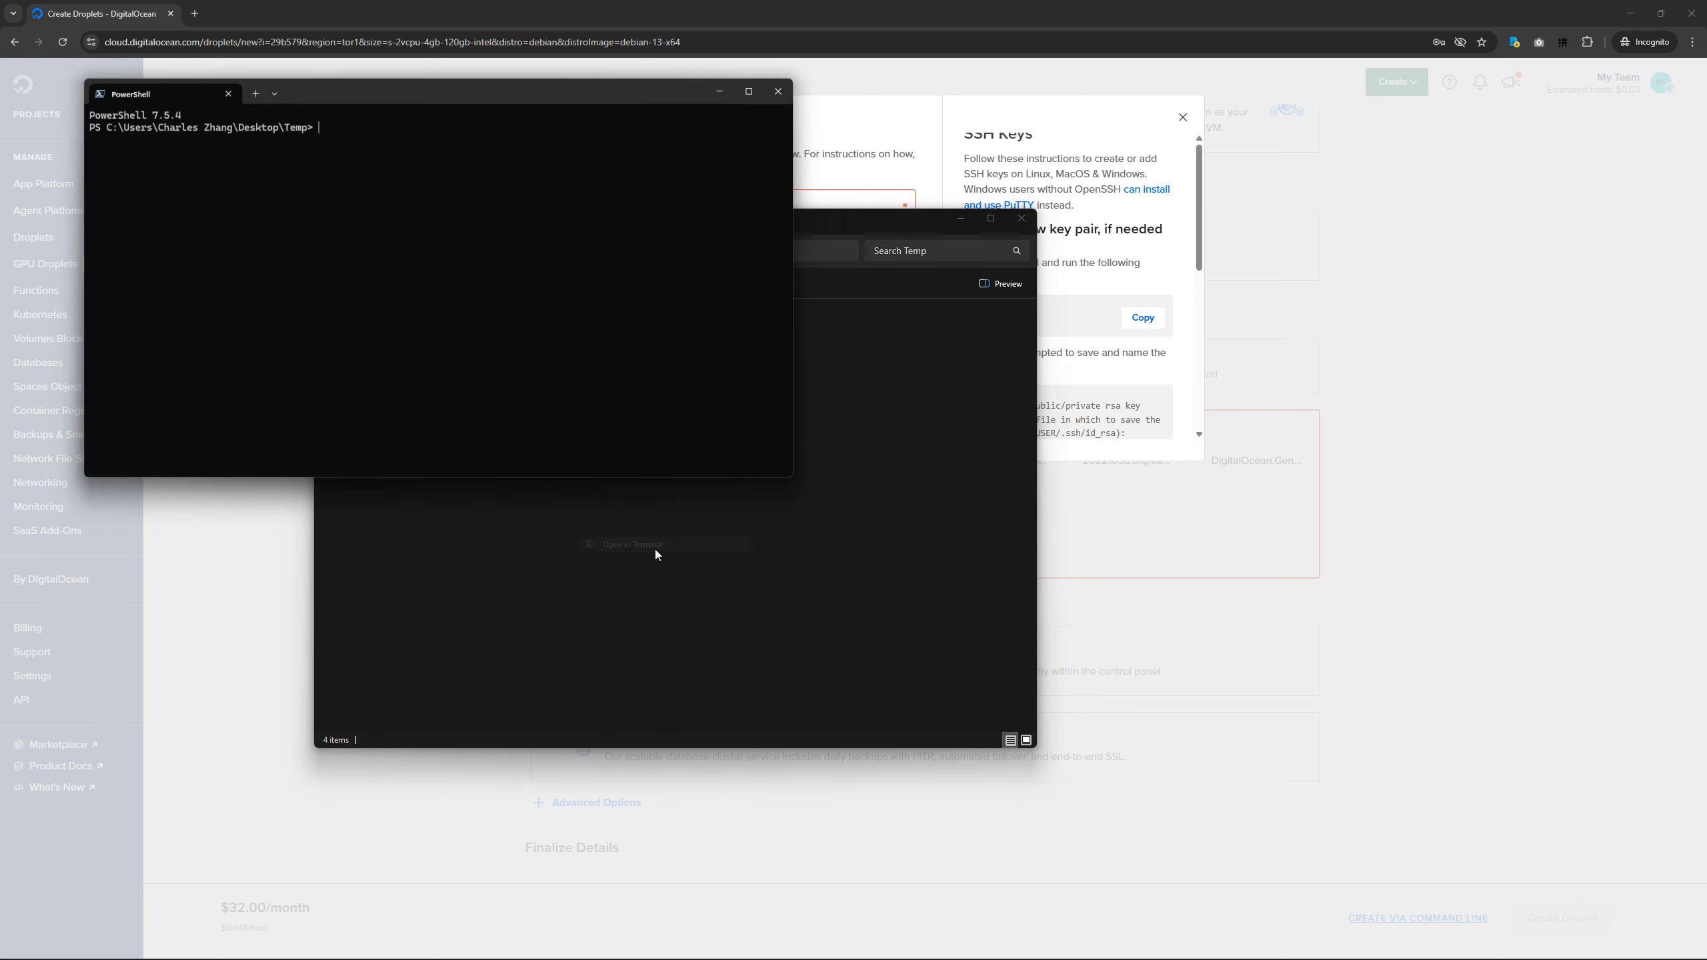
Run ssh-keygen in the terminal, with the File Explorer and PowerShell windows arranged side by side.
type("ssh-keygen")
left_click_drag(433, 86, 926, 473)
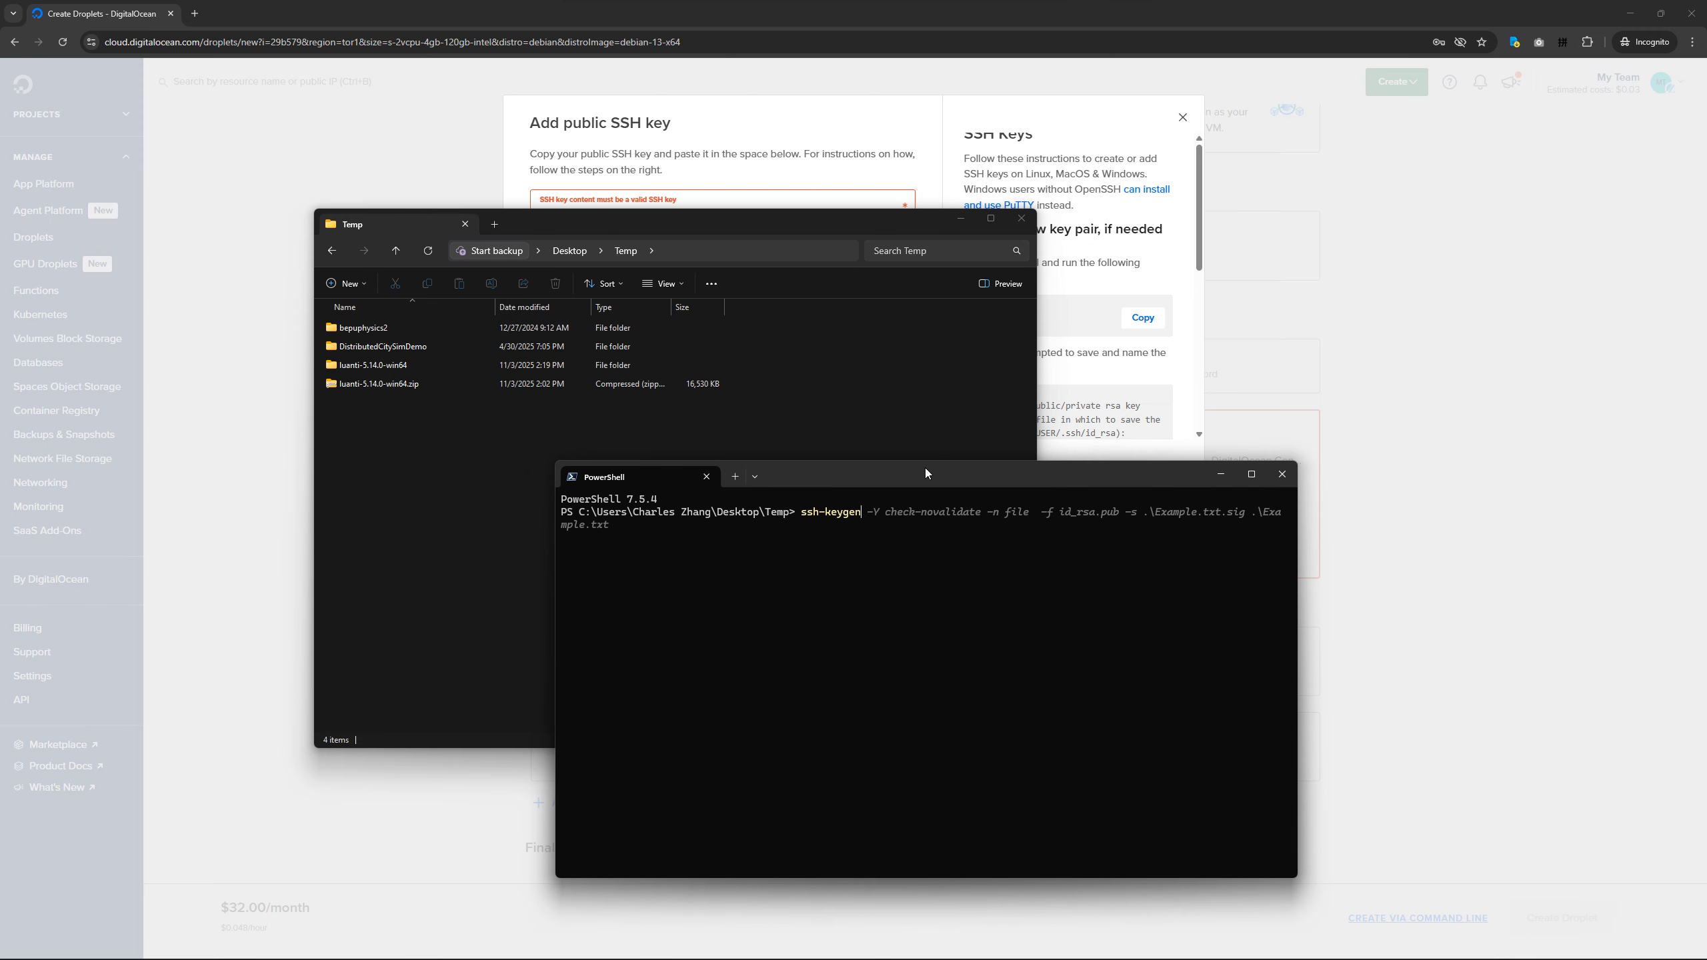
left_click_drag(908, 222, 615, 275)
left_click_drag(961, 475, 1181, 473)
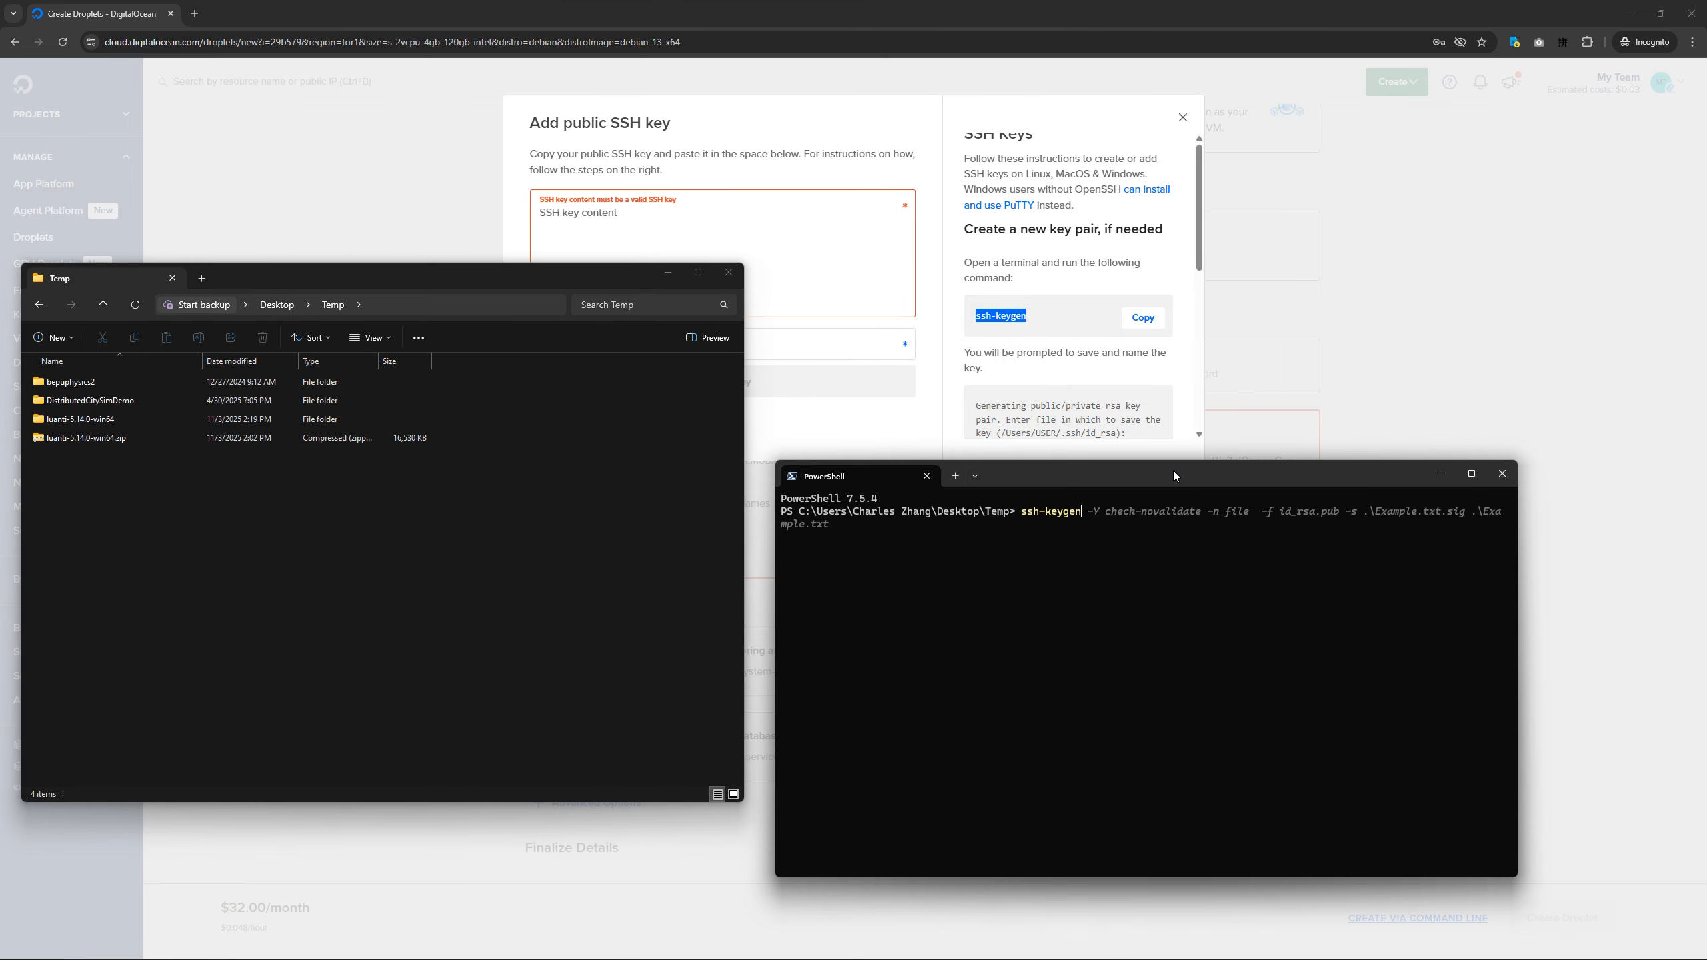
key("Return")
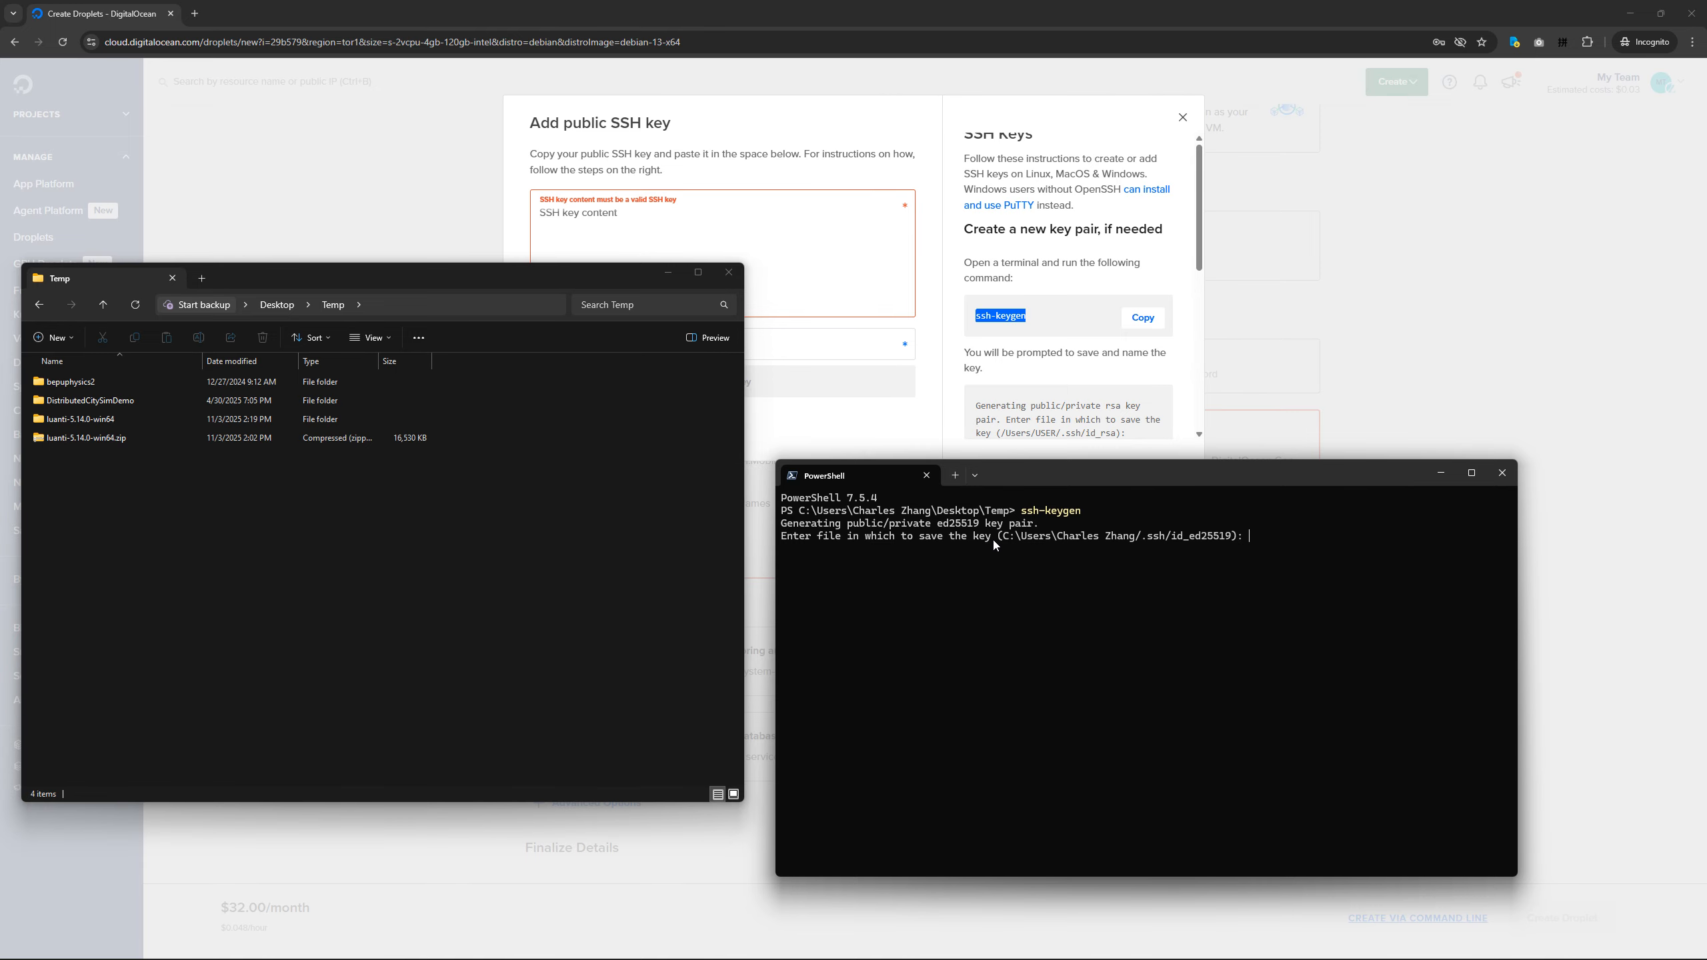
Save the generated key pair in the Desktop's Temp folder under the name mykey, with an empty passphrase.
left_click(638, 558)
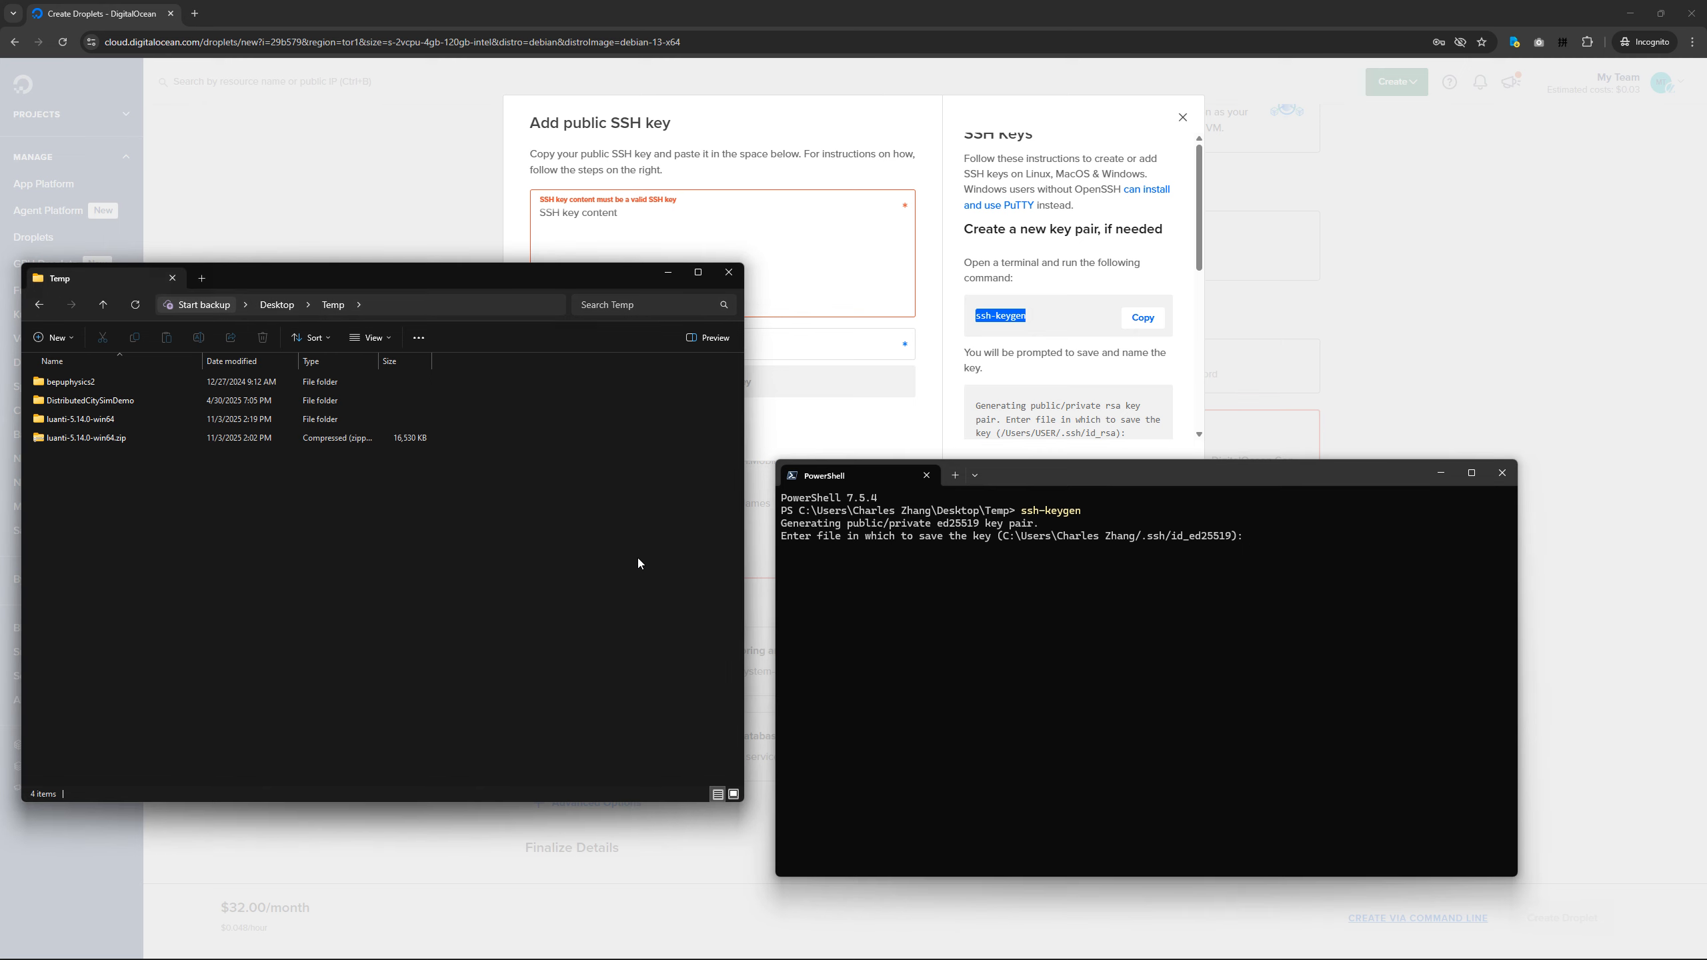
key("alt+d")
key("ctrl+c")
left_click(1151, 672)
key("ctrl+v")
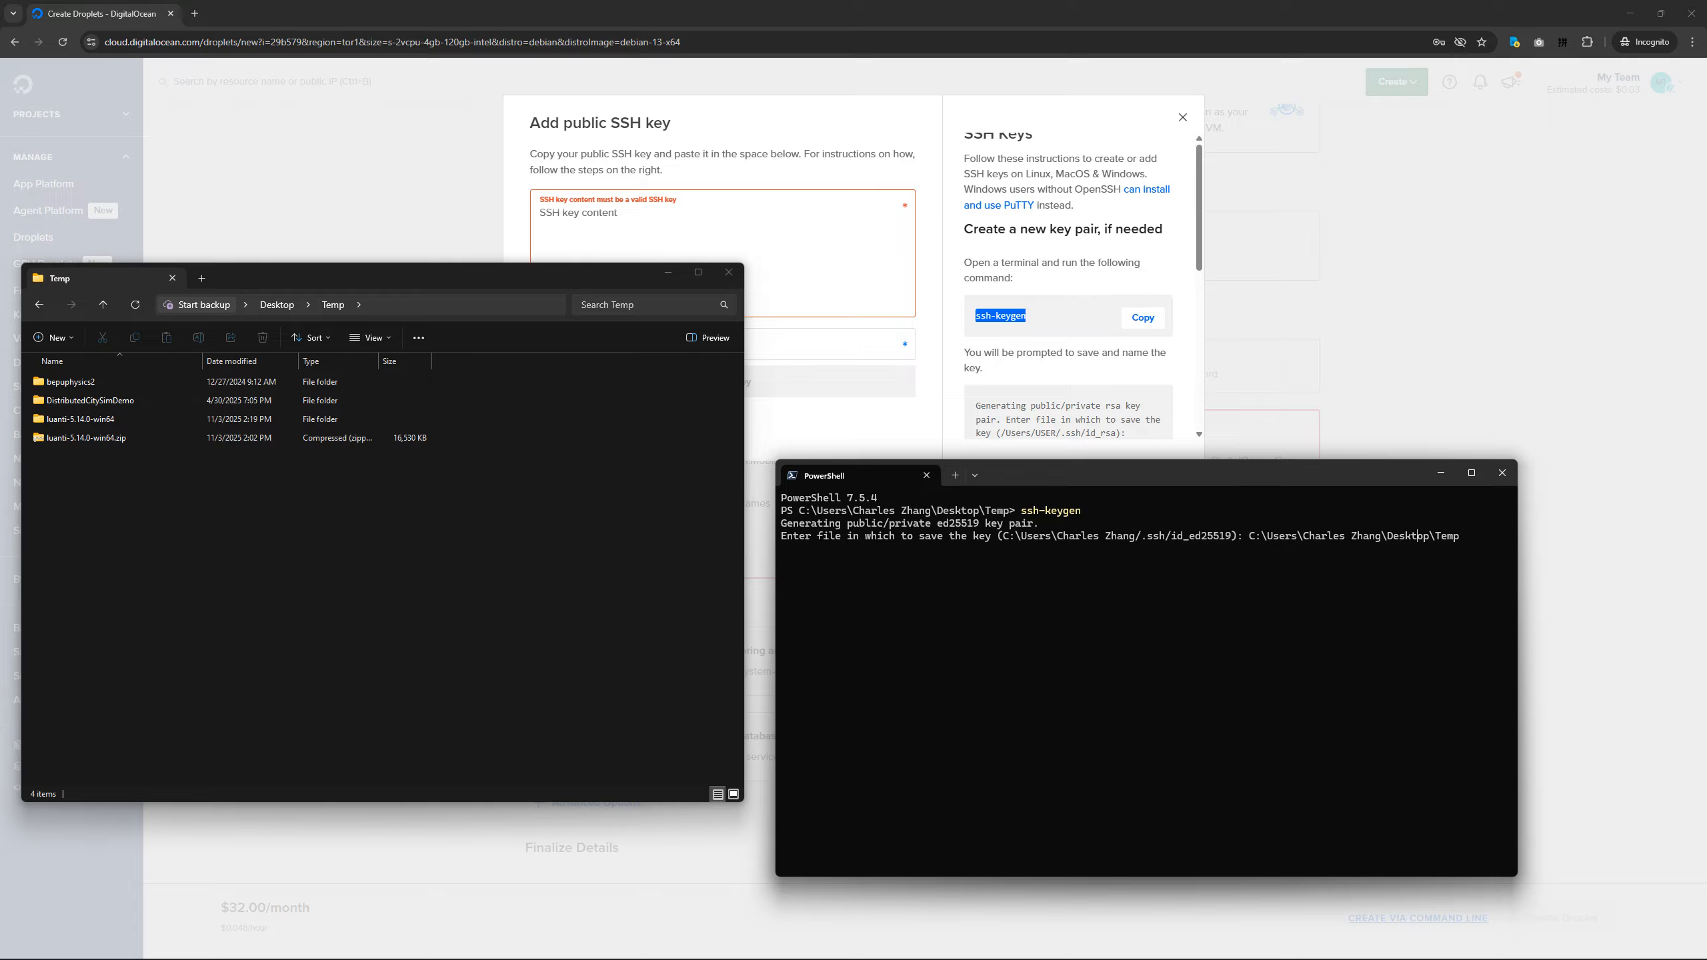
type("\"")
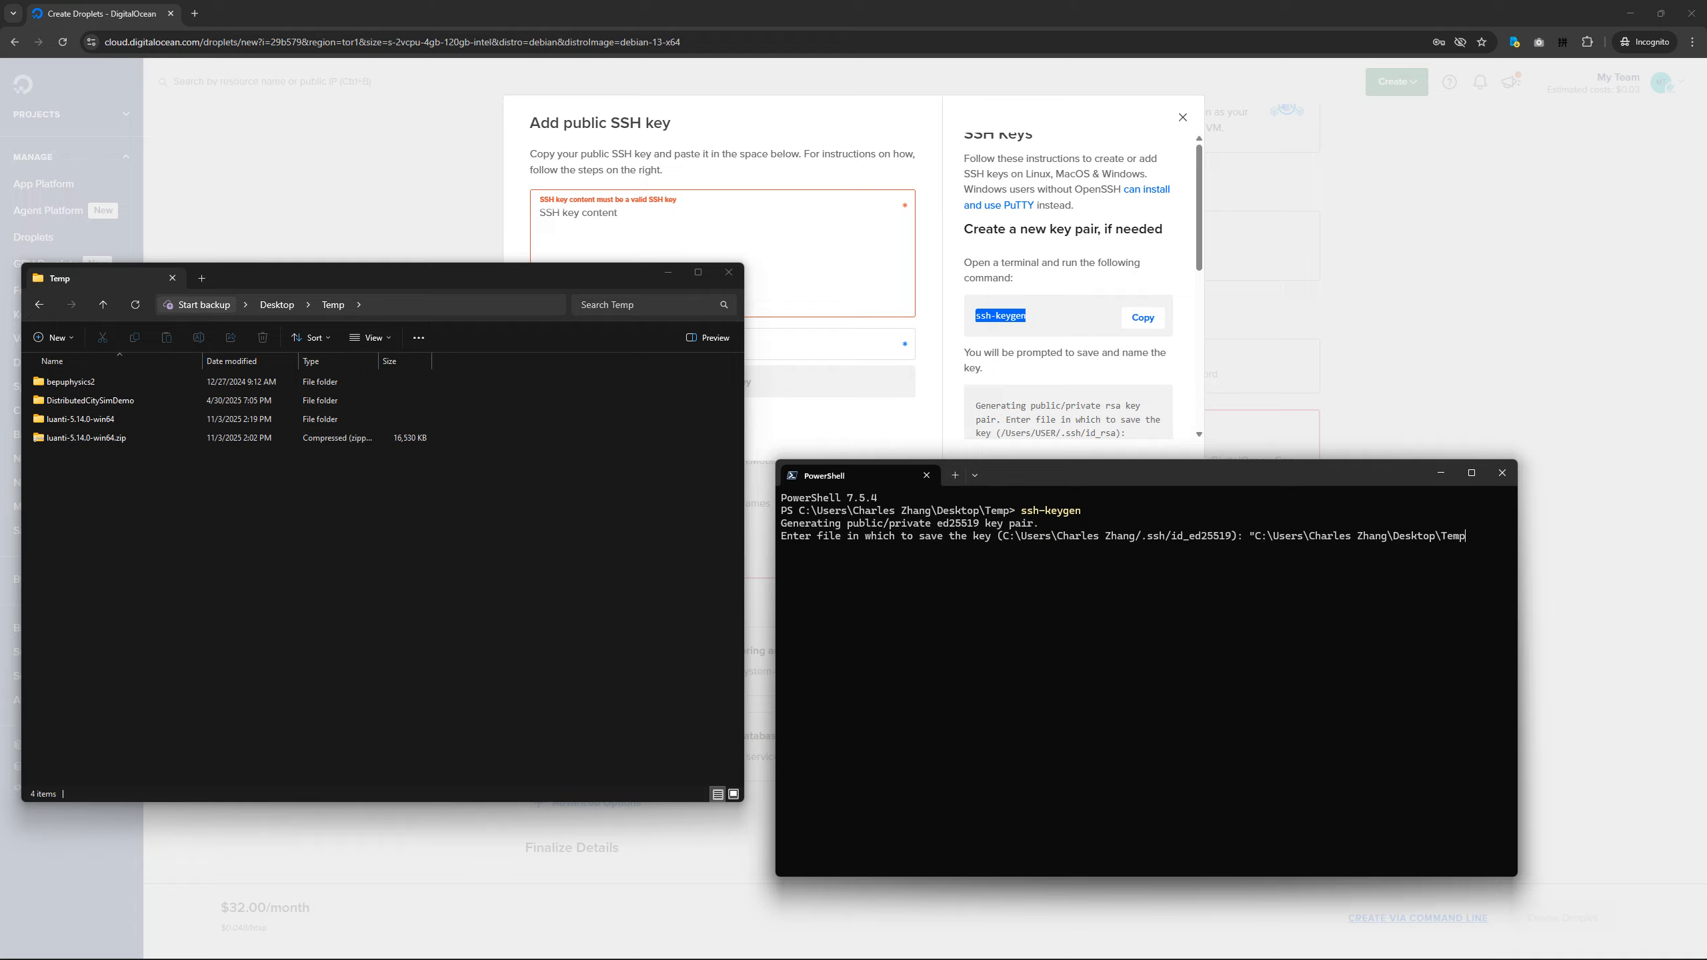
key("Home")
key("Delete")
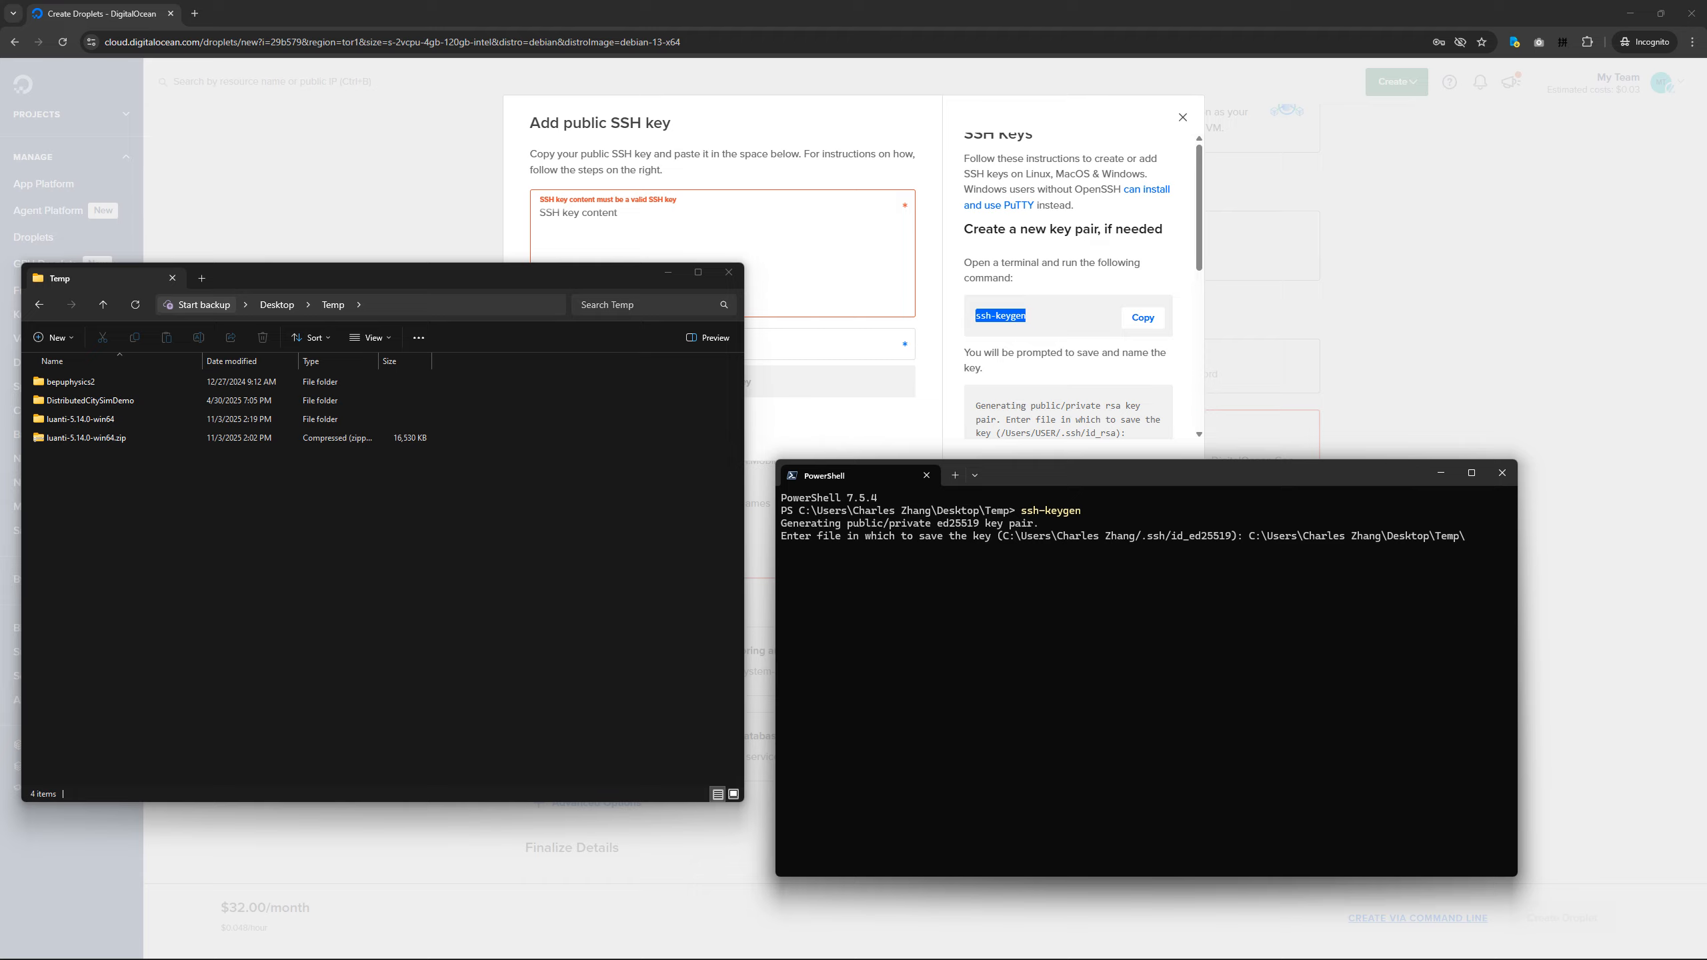
key("Return")
key("Return")
key("Return")
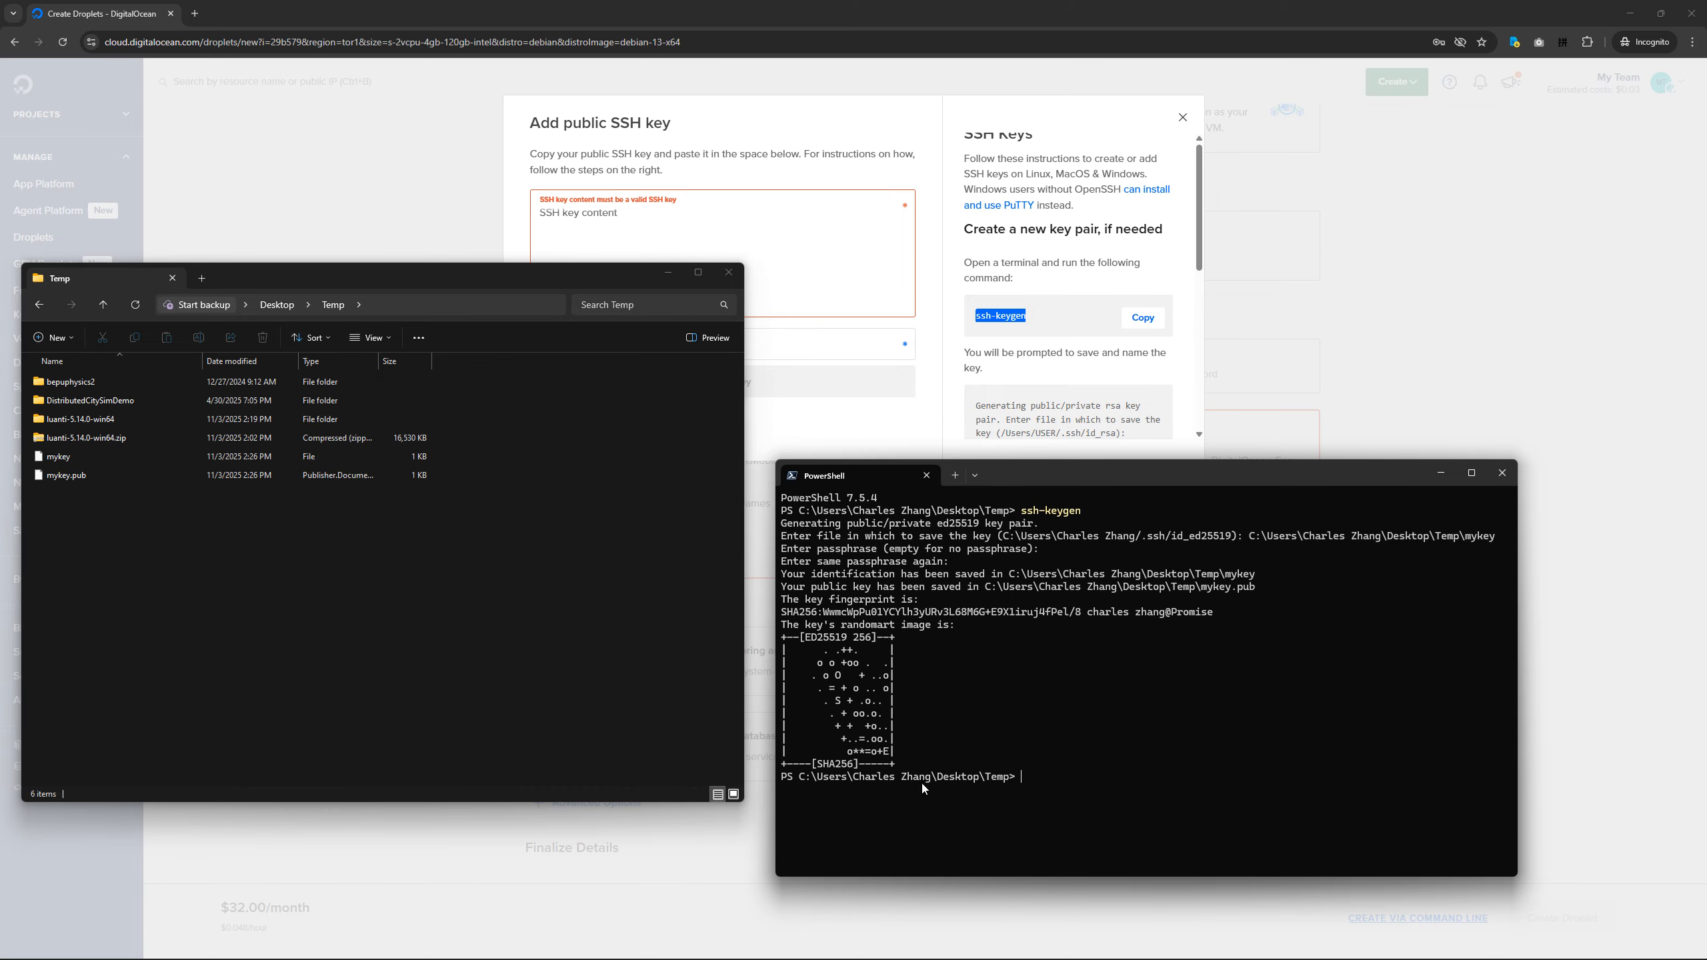
Look over the ssh-keygen output and locate the mykey and mykey.pub files in the Temp folder.
left_click_drag(921, 766, 779, 587)
left_click(471, 305)
left_click(464, 662)
left_click_drag(104, 502, 56, 466)
left_click(147, 506)
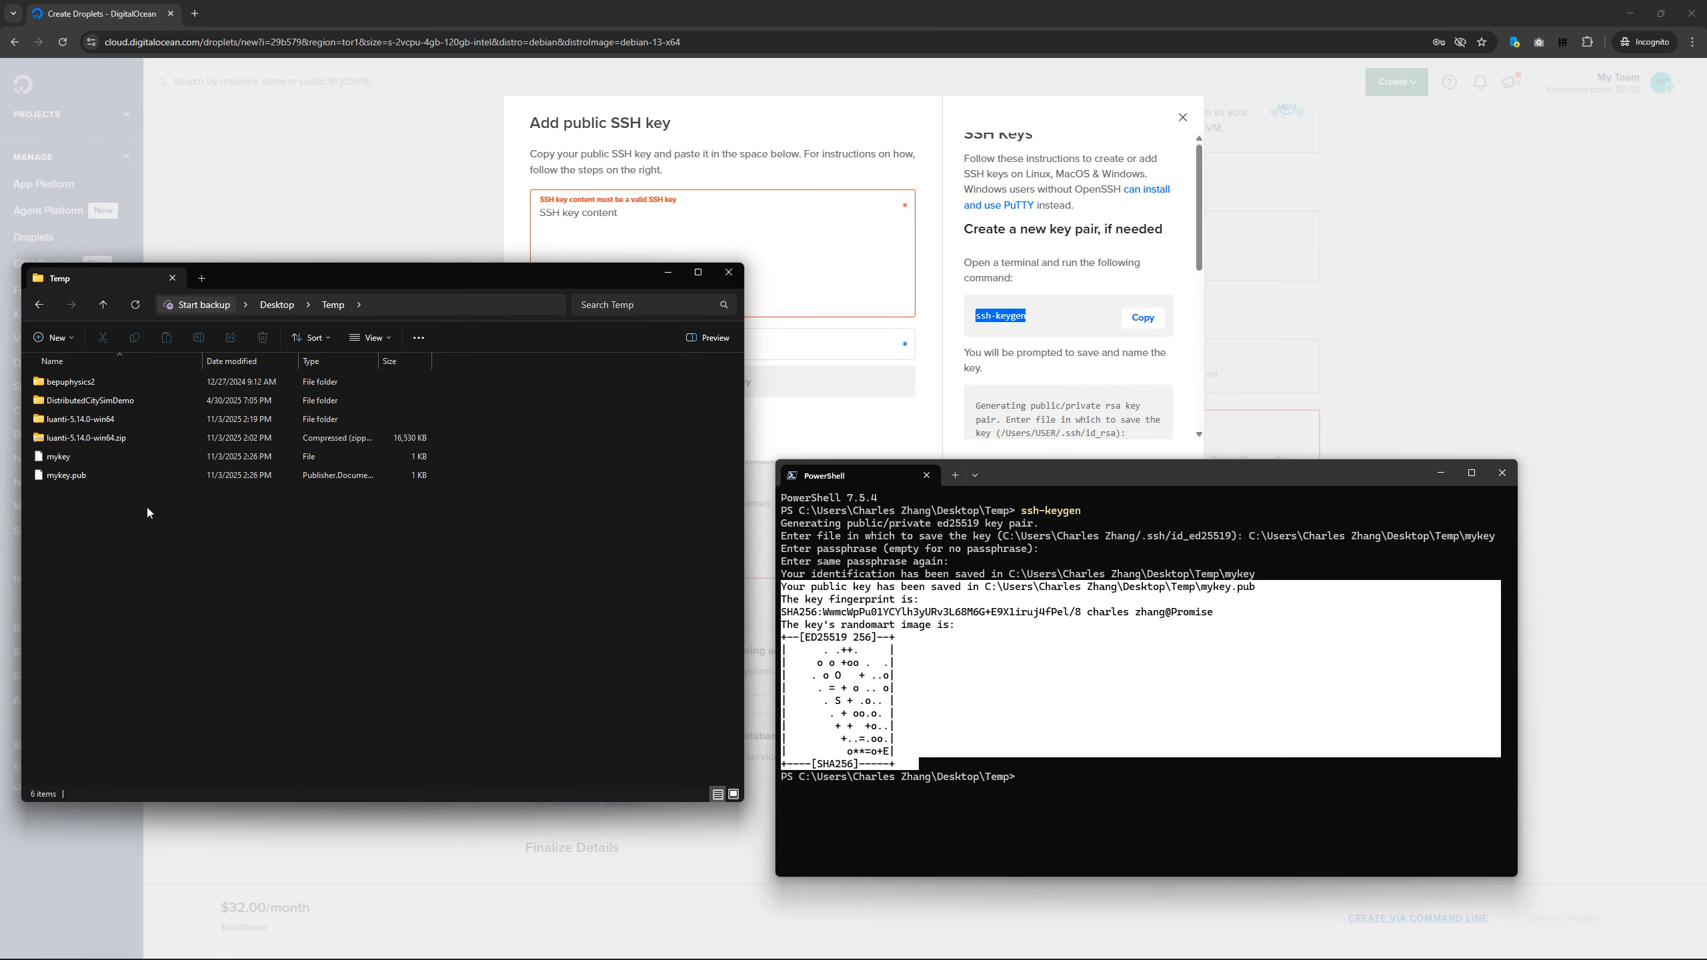
Copy the contents of mykey.pub from the Temp folder into the SSH key content field on the DigitalOcean page.
right_click(68, 480)
left_click(148, 550)
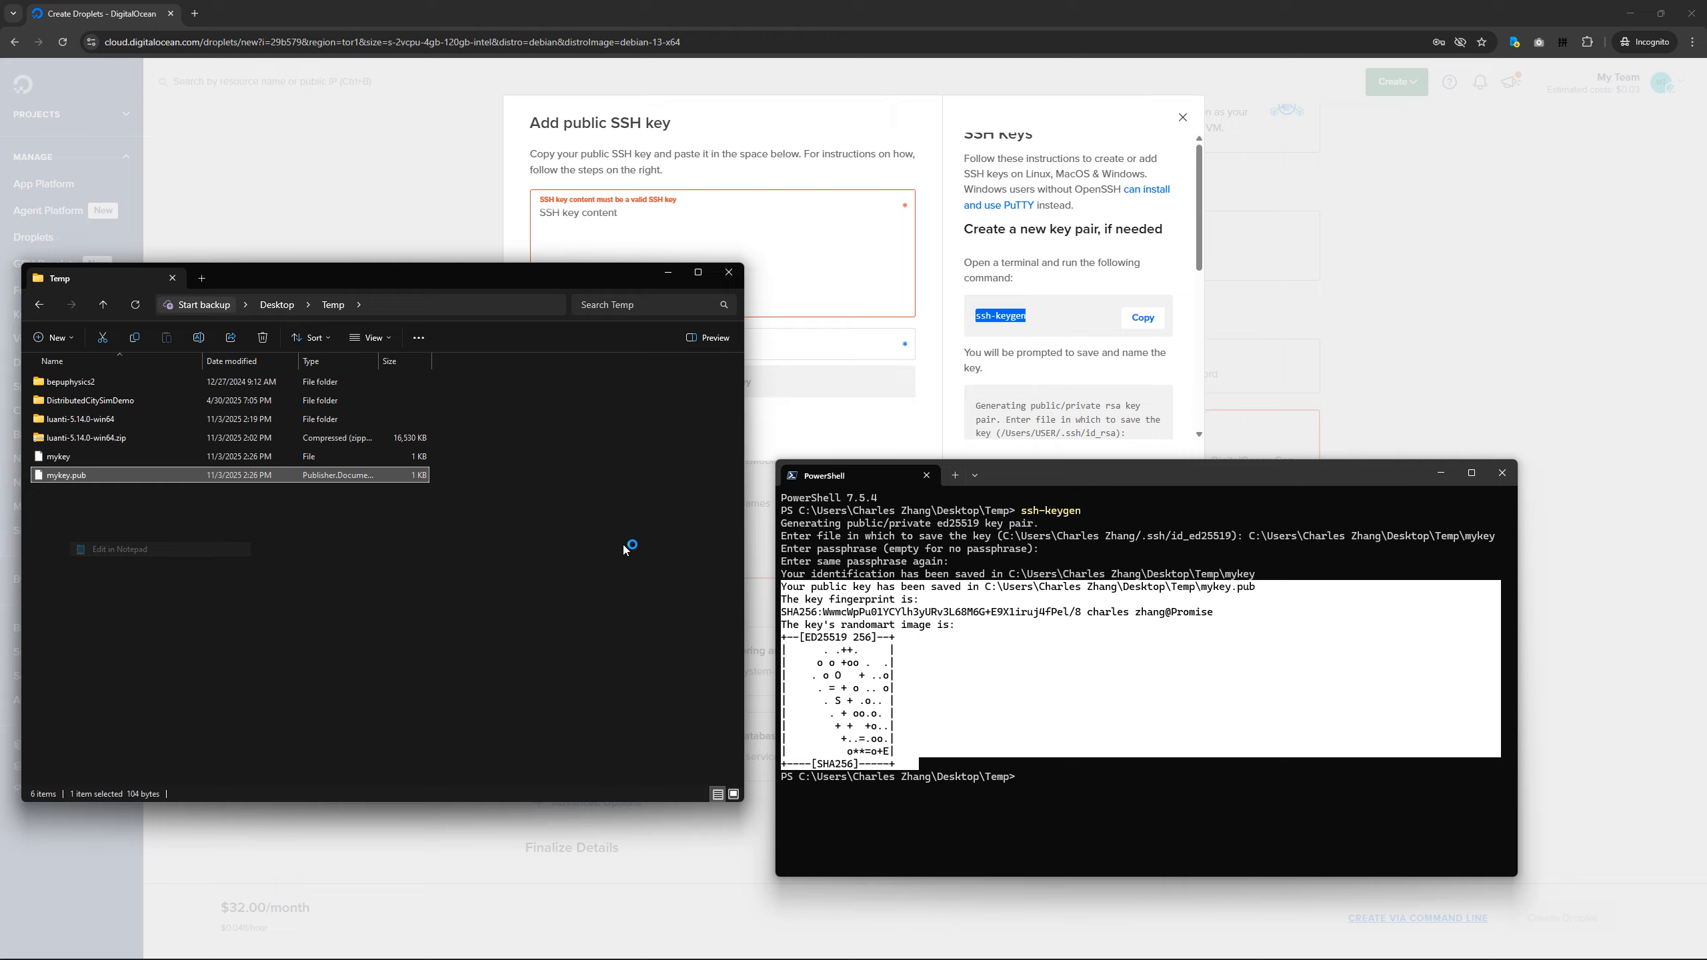
left_click_drag(751, 141, 945, 460)
left_click_drag(1050, 521, 359, 474)
left_click(773, 264)
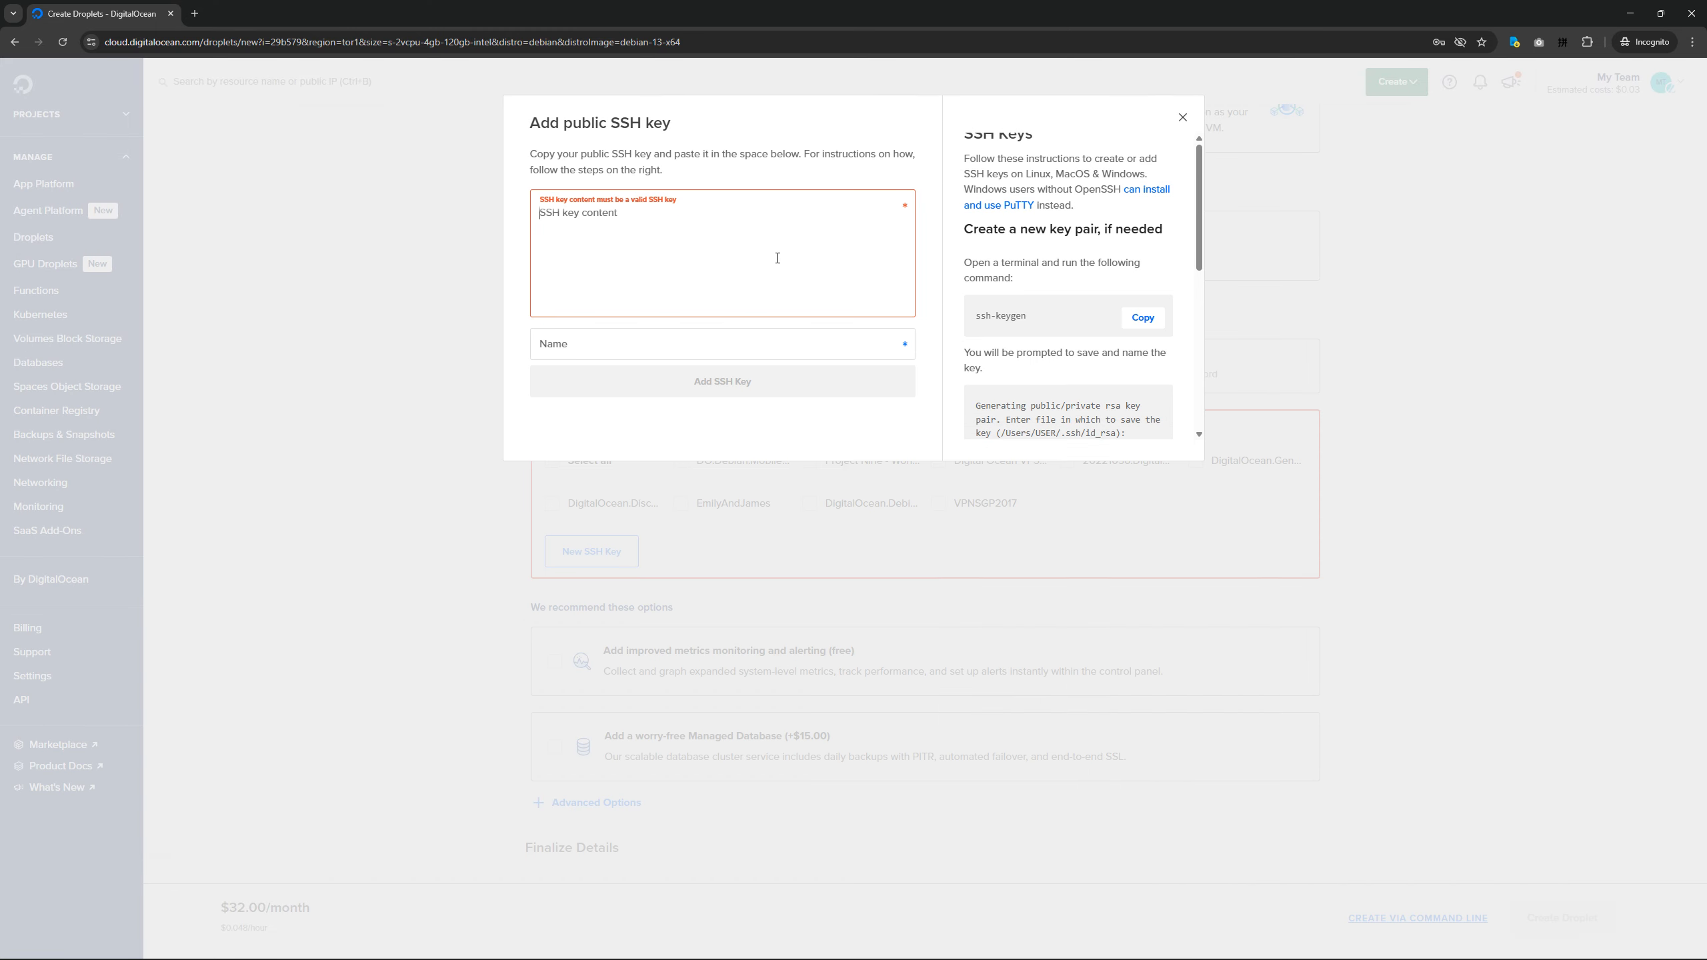
key("ctrl+v")
key("Tab")
Name the new SSH key MyQuickRandomKey and add it to the Droplet's authentication keys.
left_click(657, 283)
left_click(630, 349)
type("My")
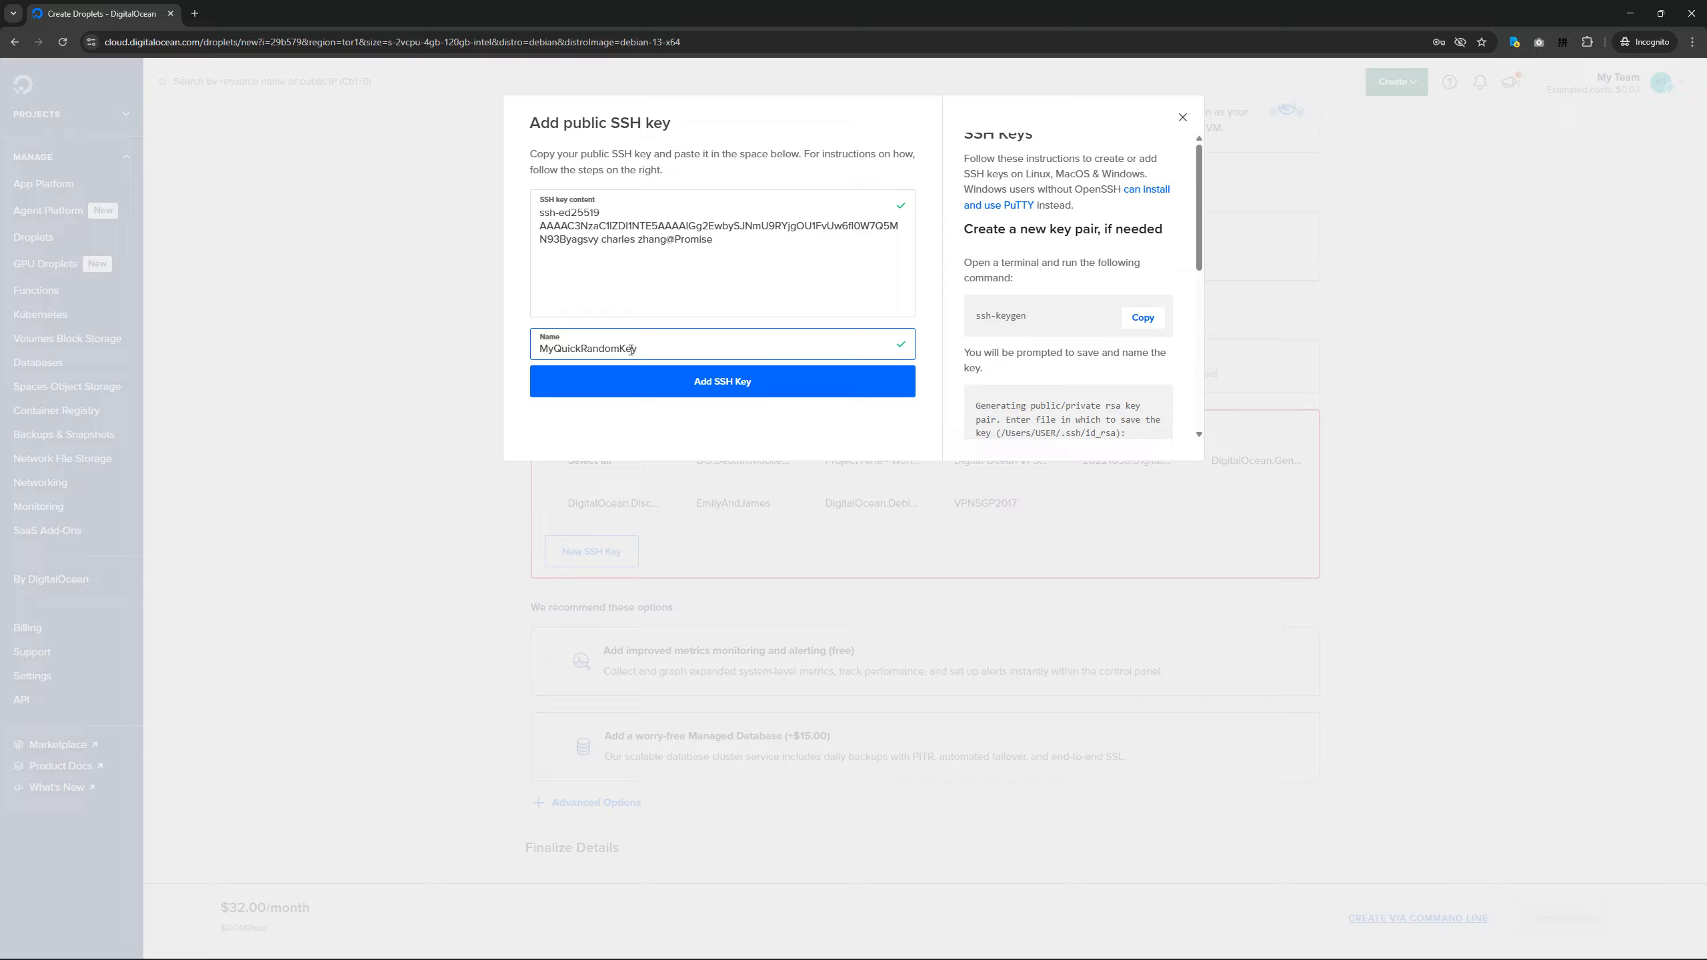
left_click(650, 387)
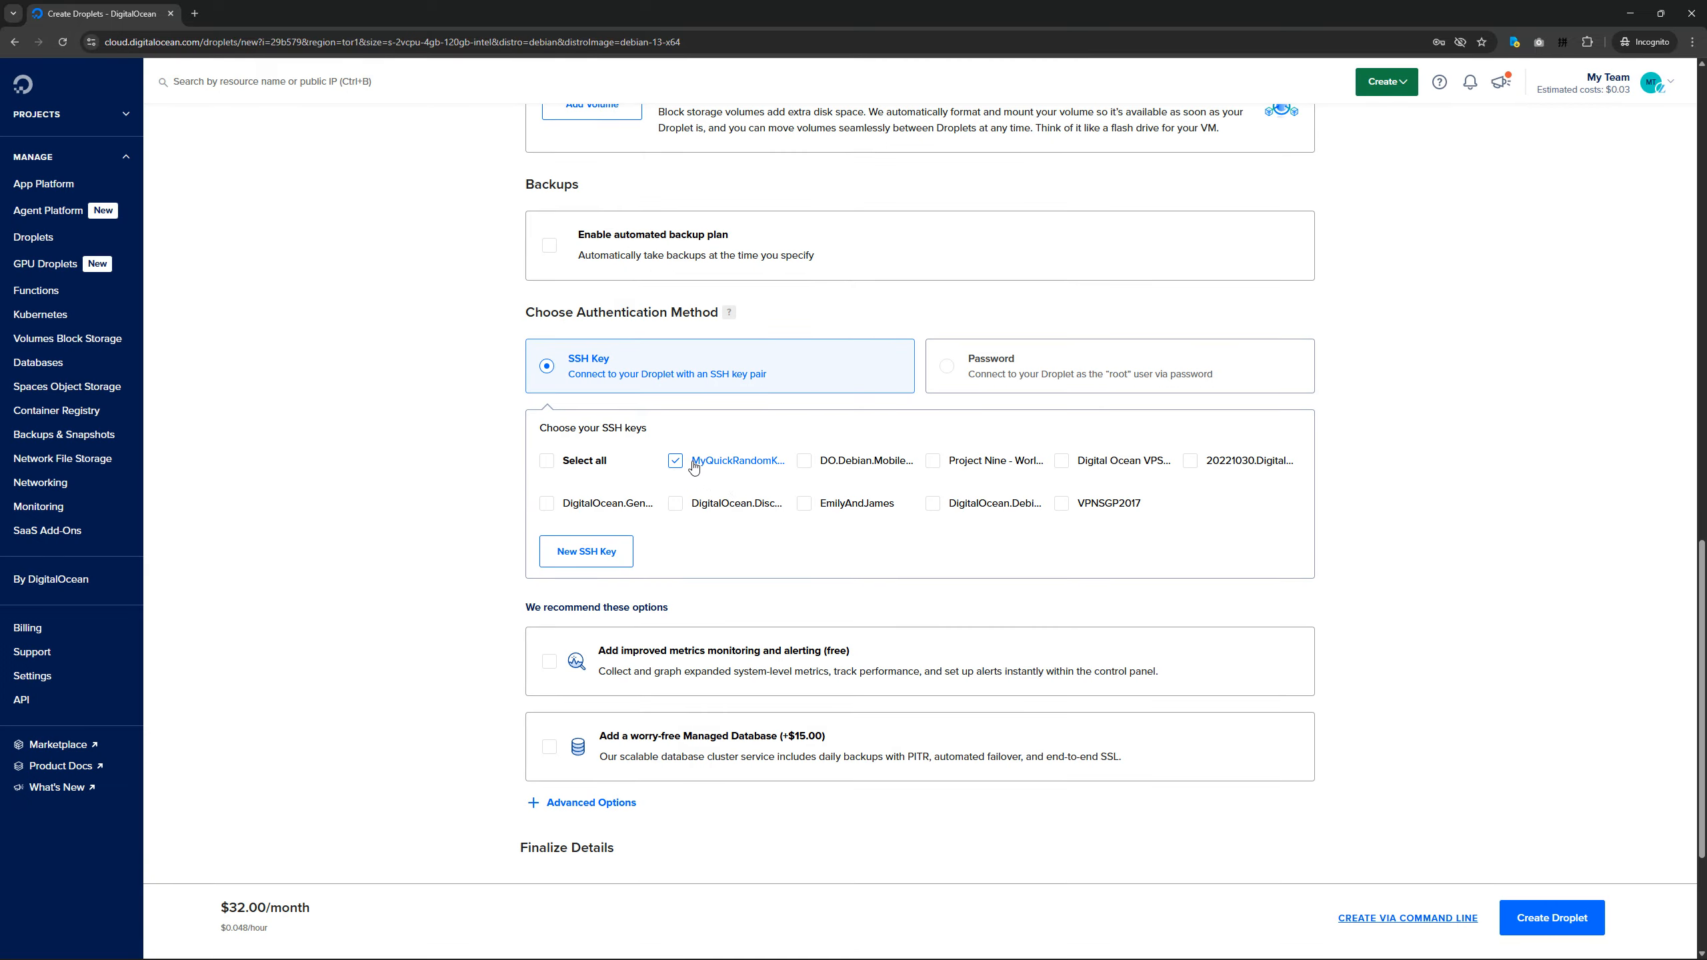
Set the Droplet's hostname to luanti-demo and create the Droplet.
scroll(819, 541, "down", 3)
left_click_drag(1007, 691, 1111, 651)
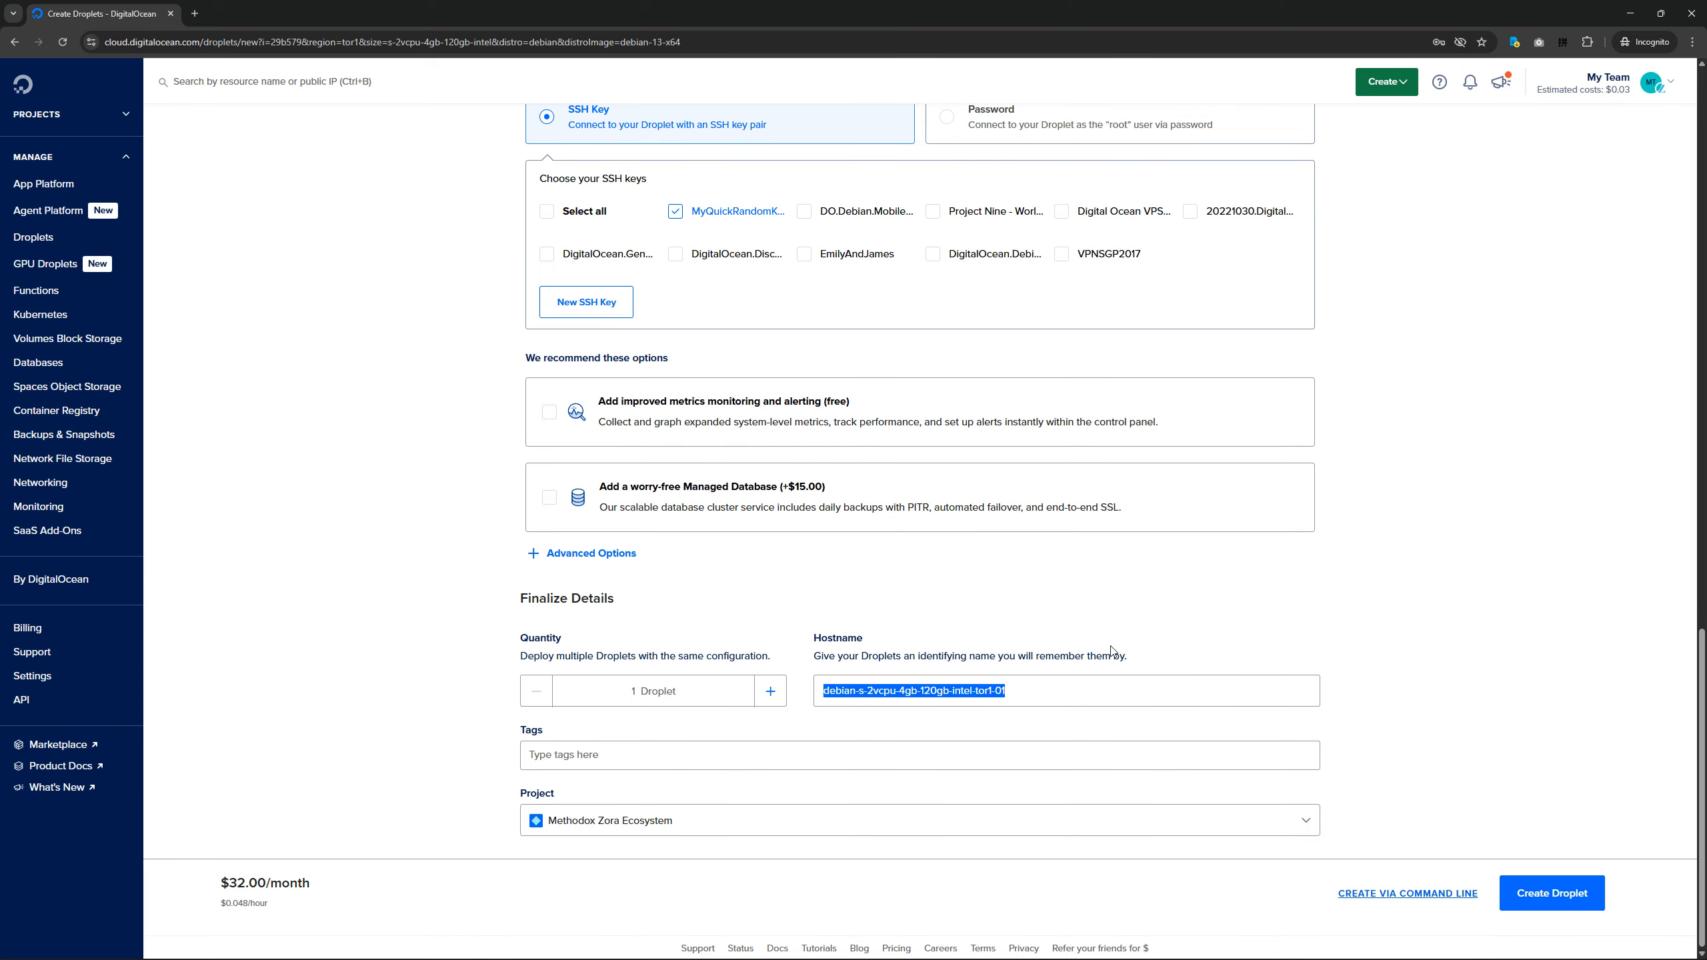
key("BackSpace")
type("luanti-demo")
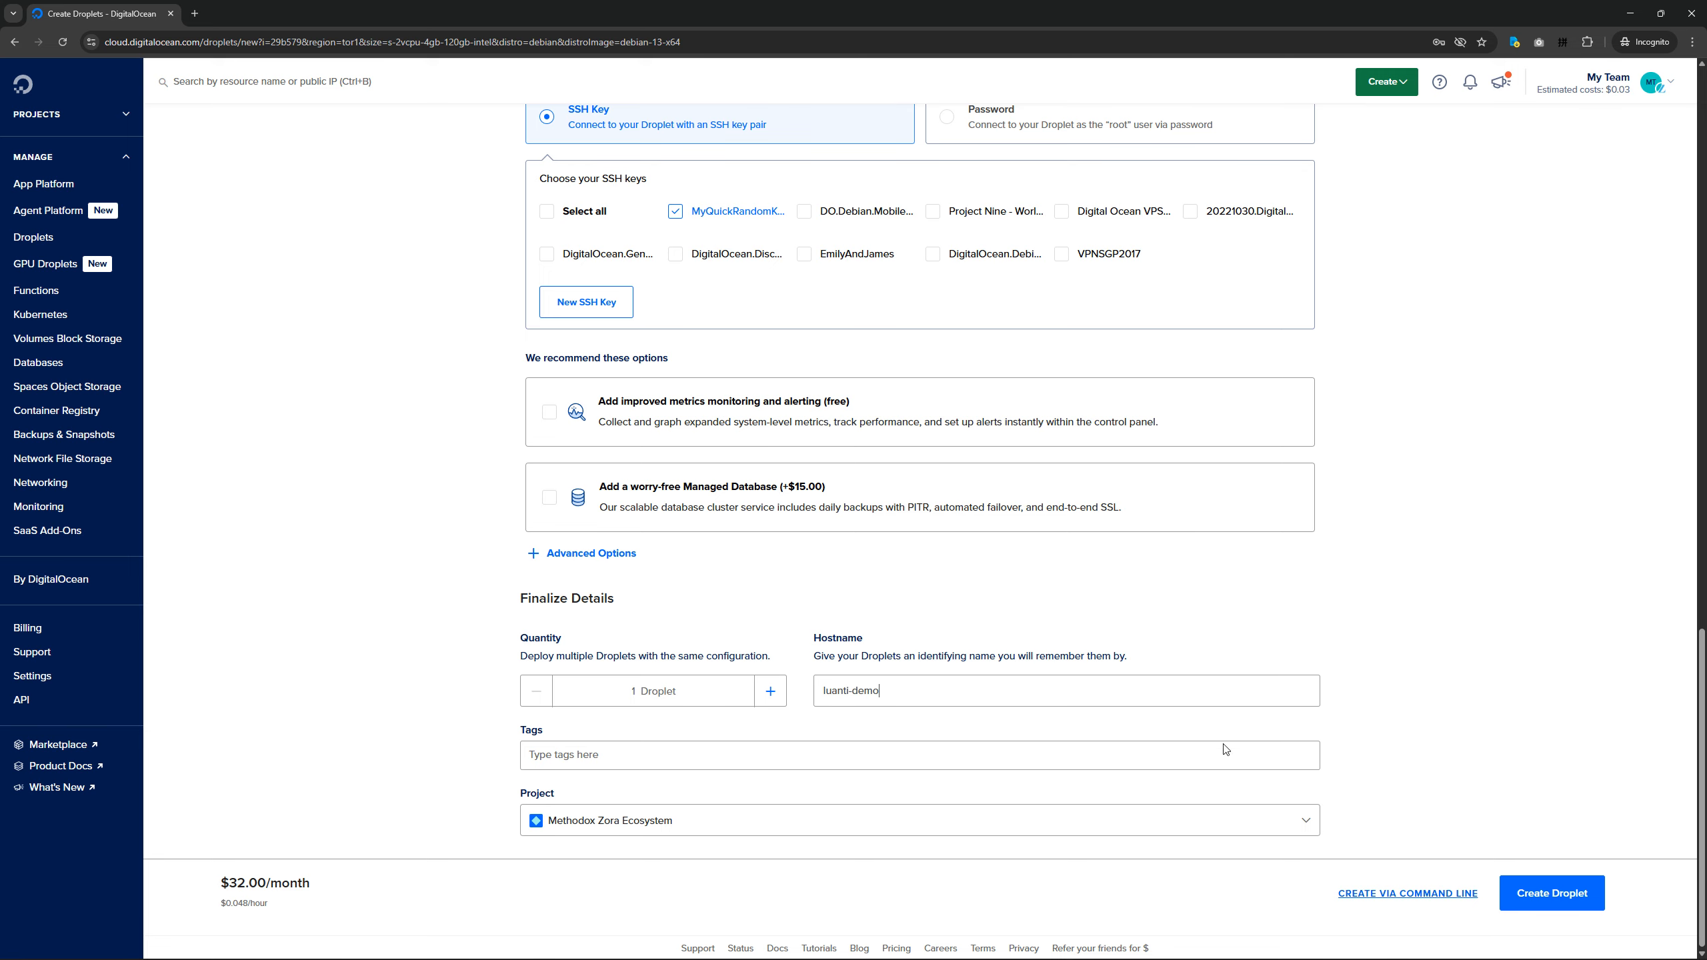
scroll(1566, 870, "up", 3)
scroll(1420, 809, "down", 3)
left_click(1544, 907)
scroll(1426, 714, "up", 6)
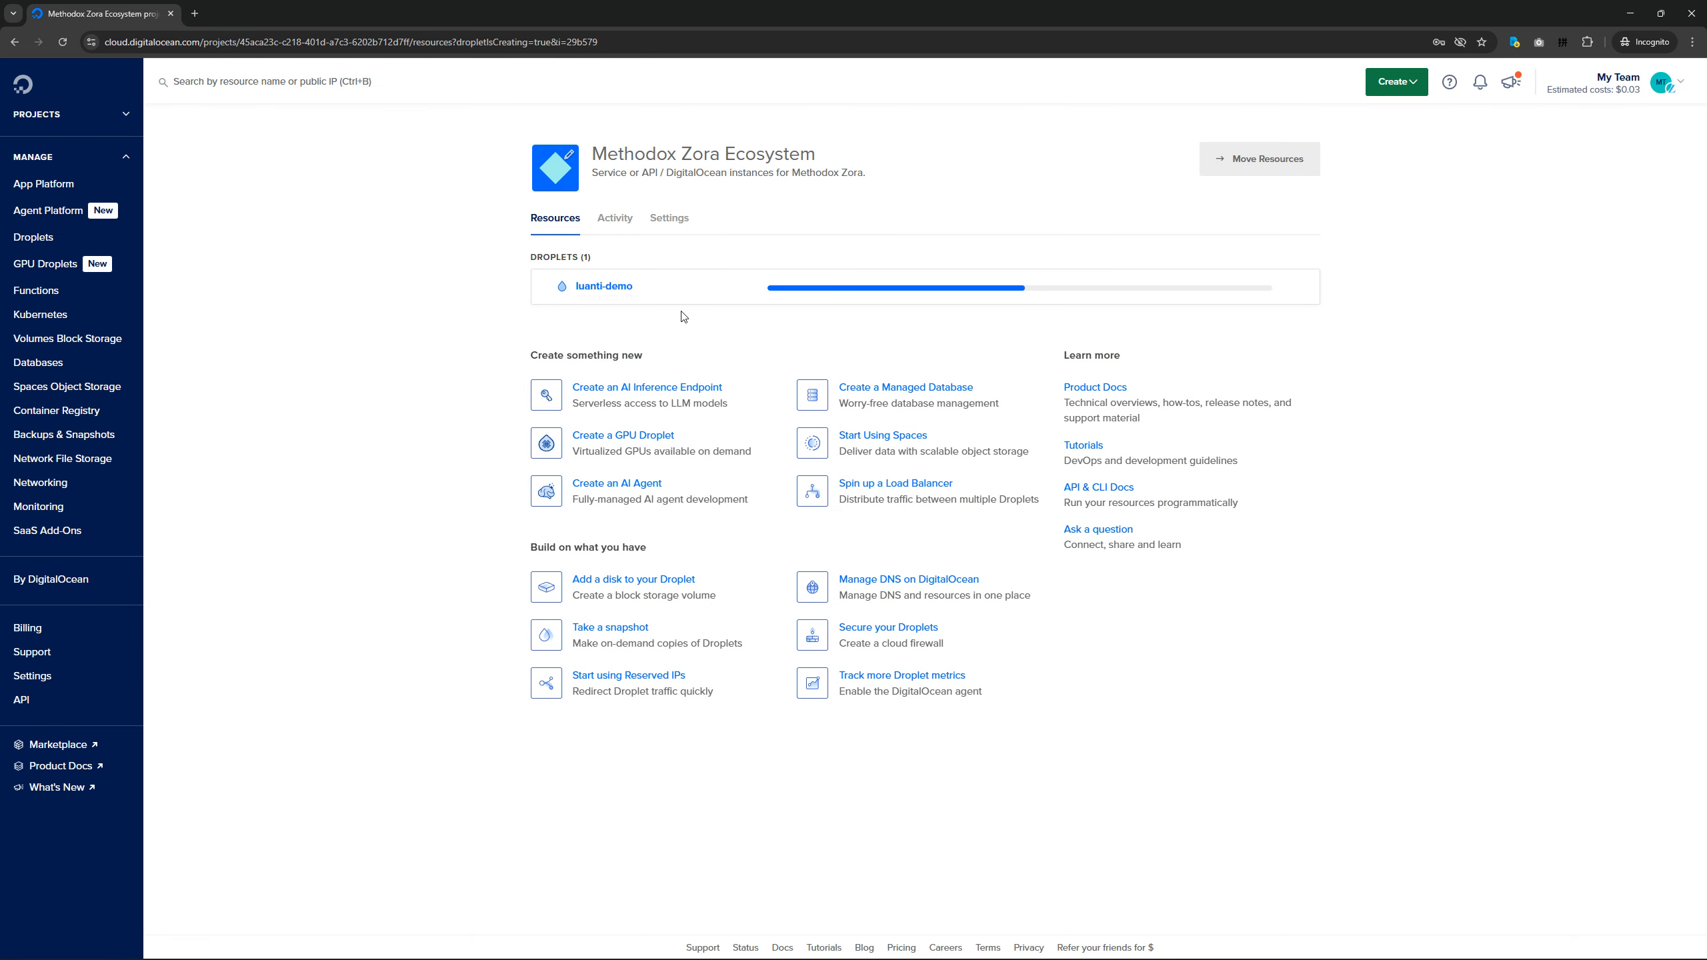
Open the luanti-demo Droplet's page and copy its IPv4 address.
left_click(612, 289)
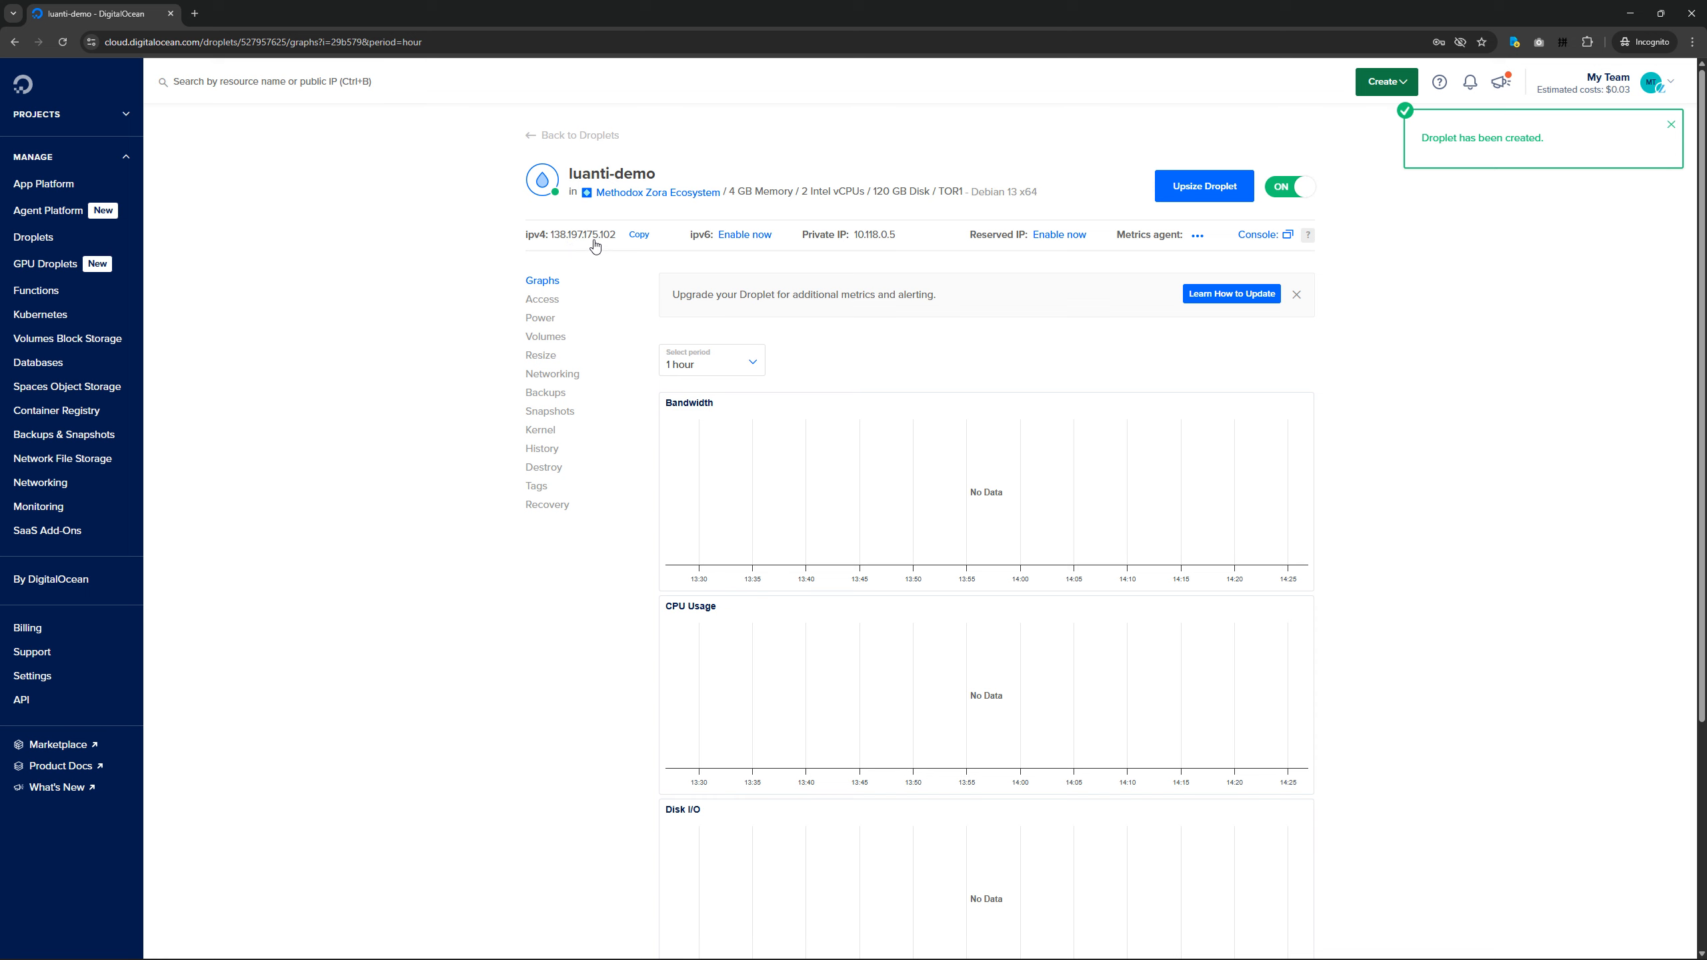
left_click(642, 237)
mouse_move(1018, 958)
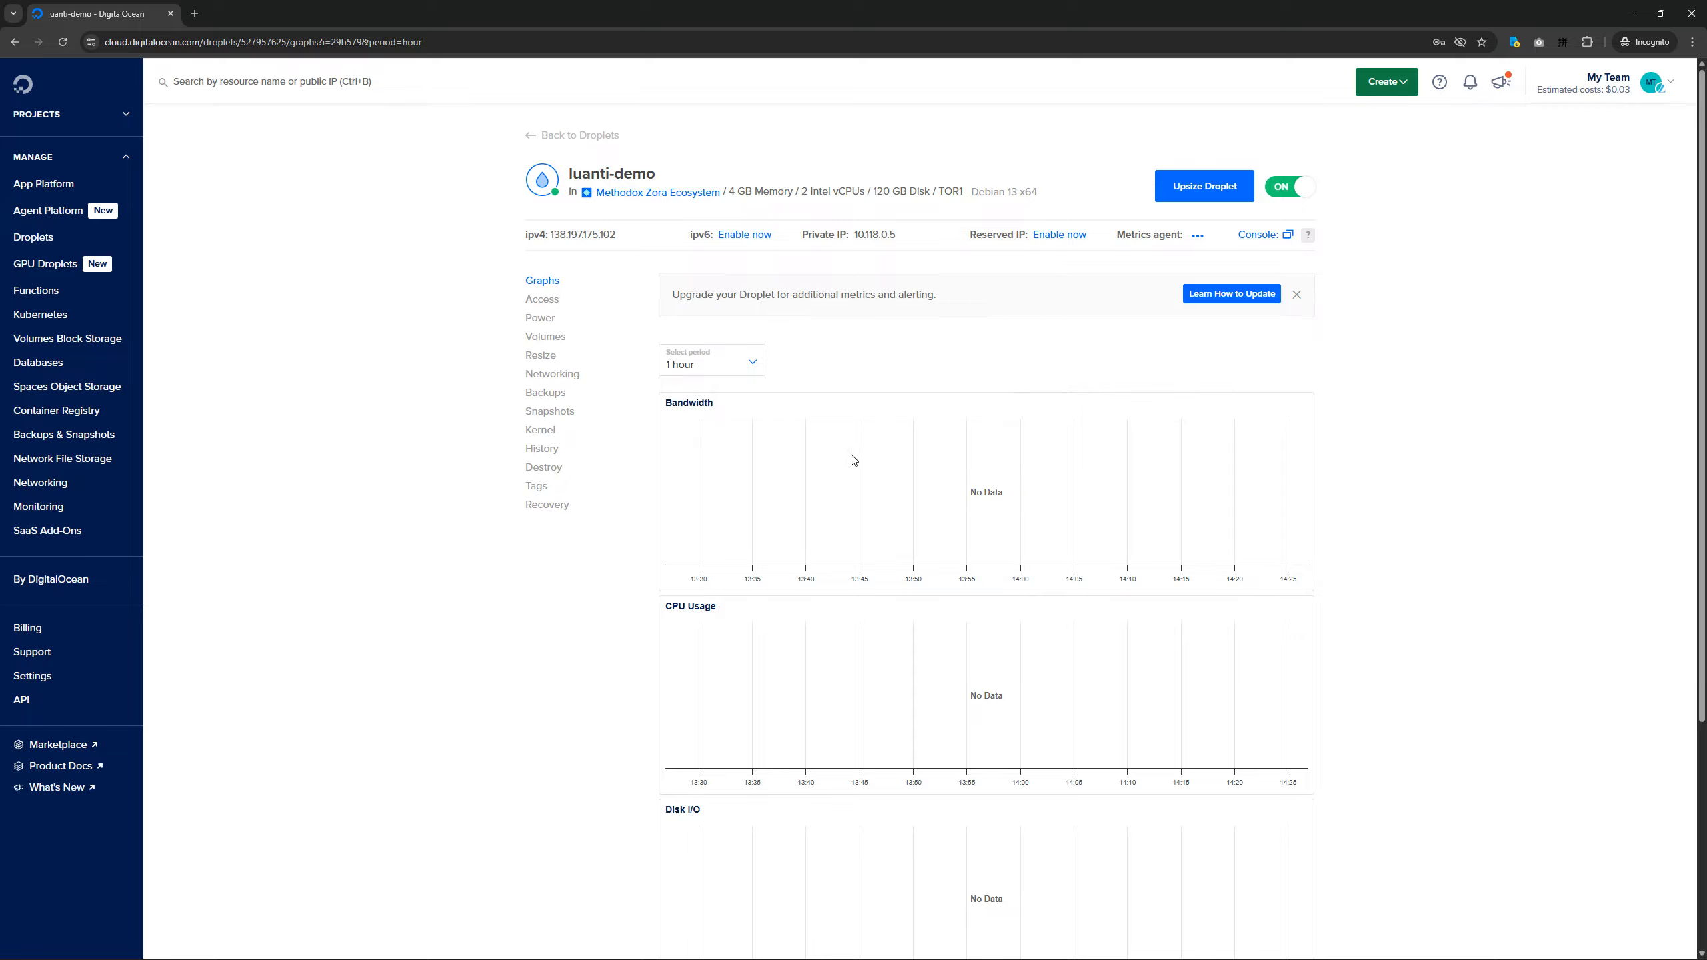
Launch the Droplet Console as root from the Droplet's access settings and run ls in it.
left_click(543, 300)
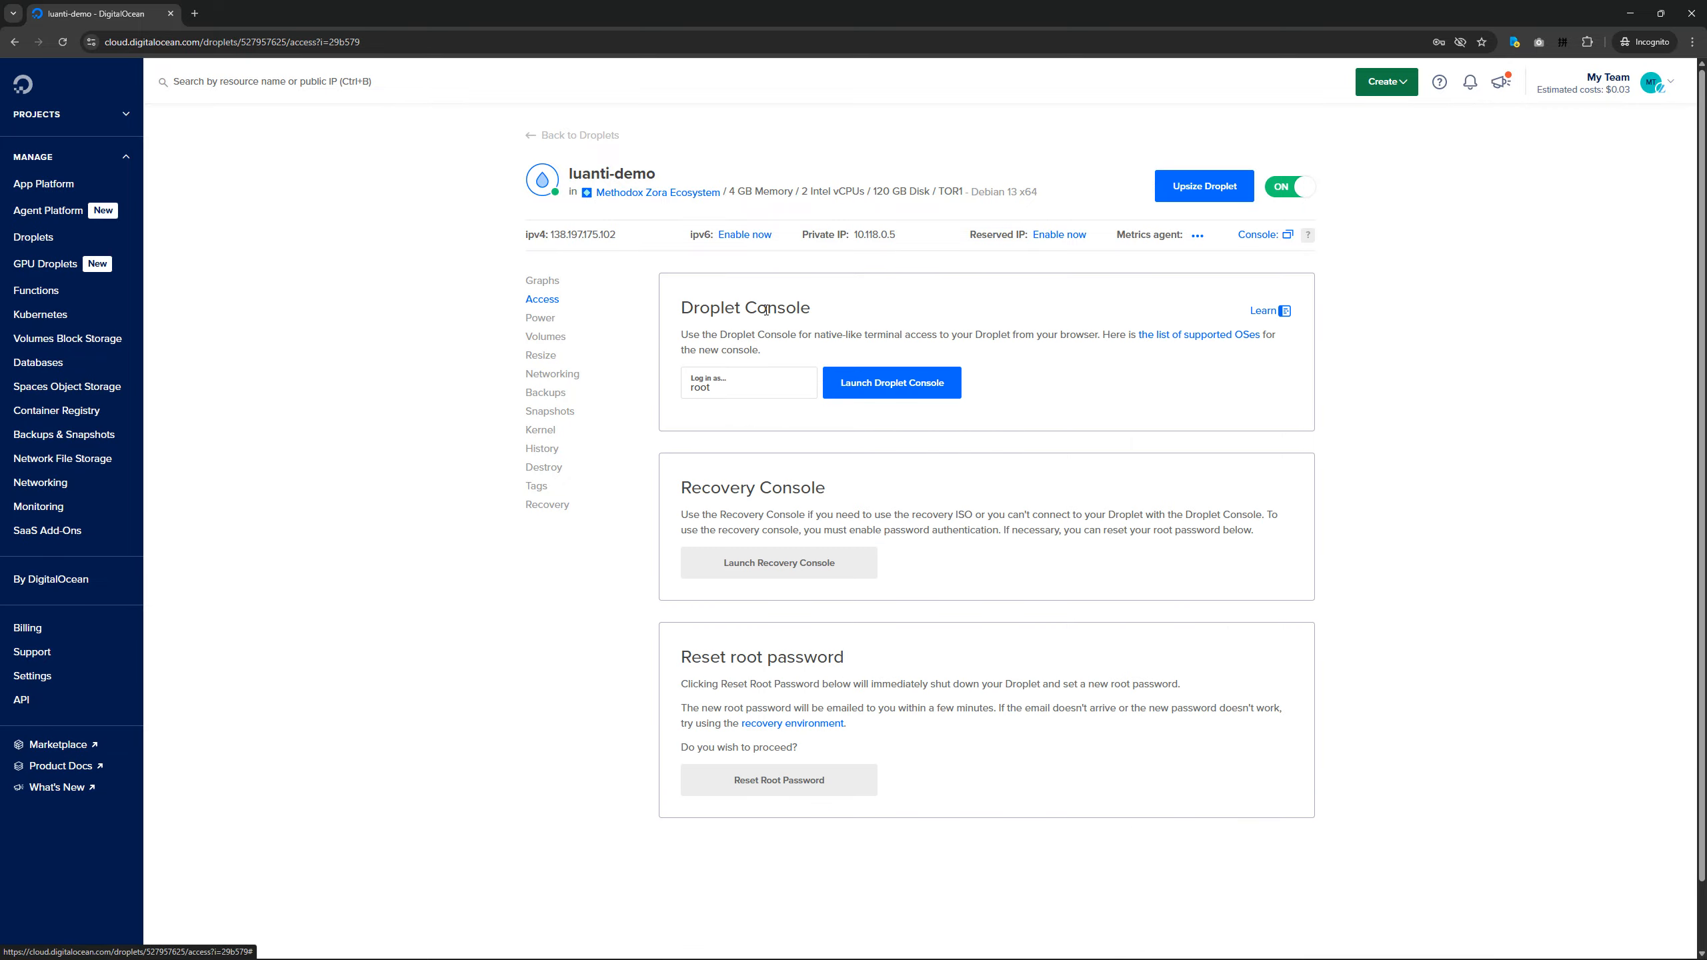
left_click(897, 392)
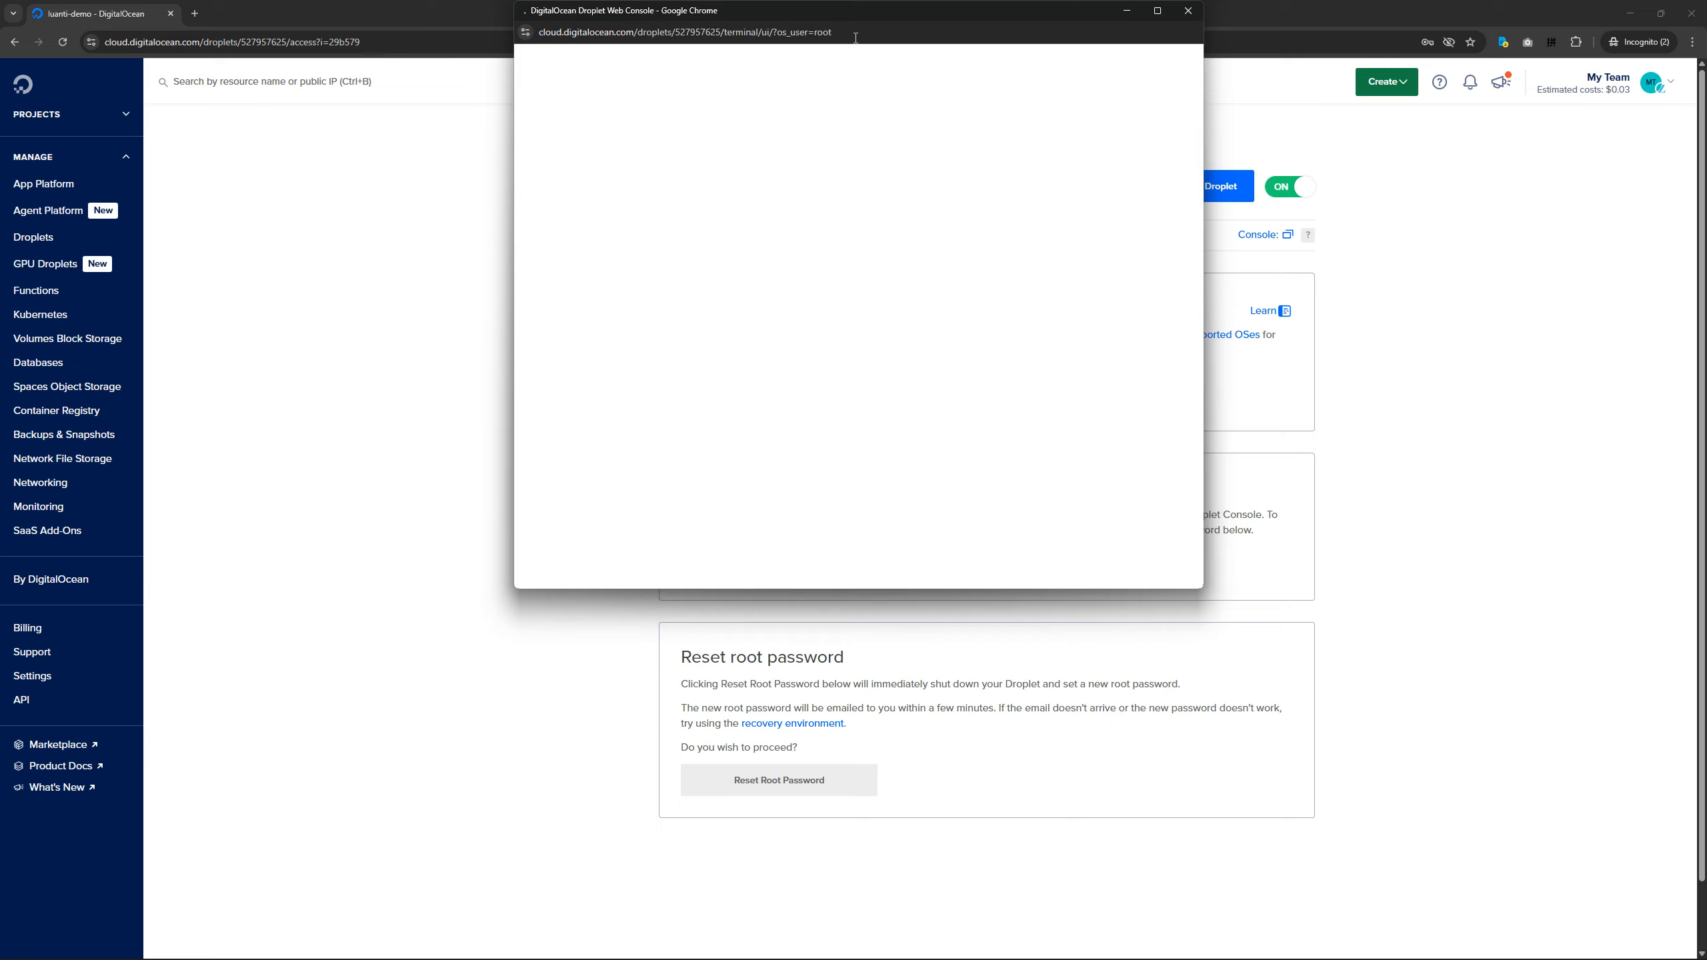
left_click_drag(855, 19, 778, 142)
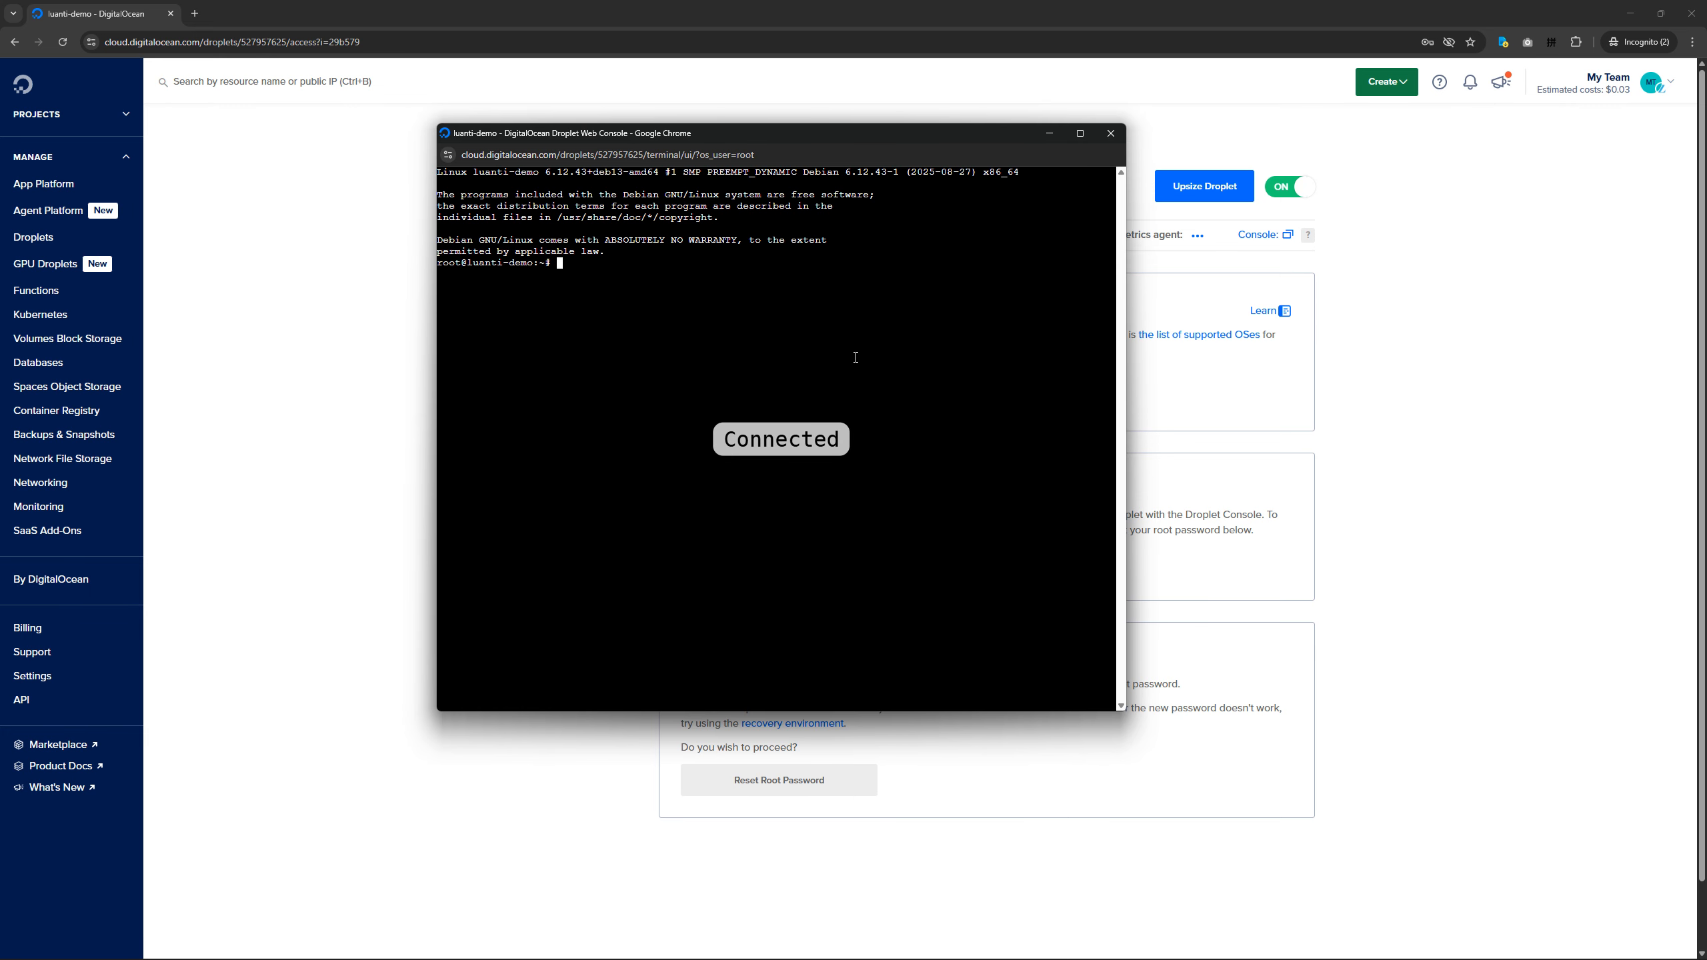
type("ls")
key("Return")
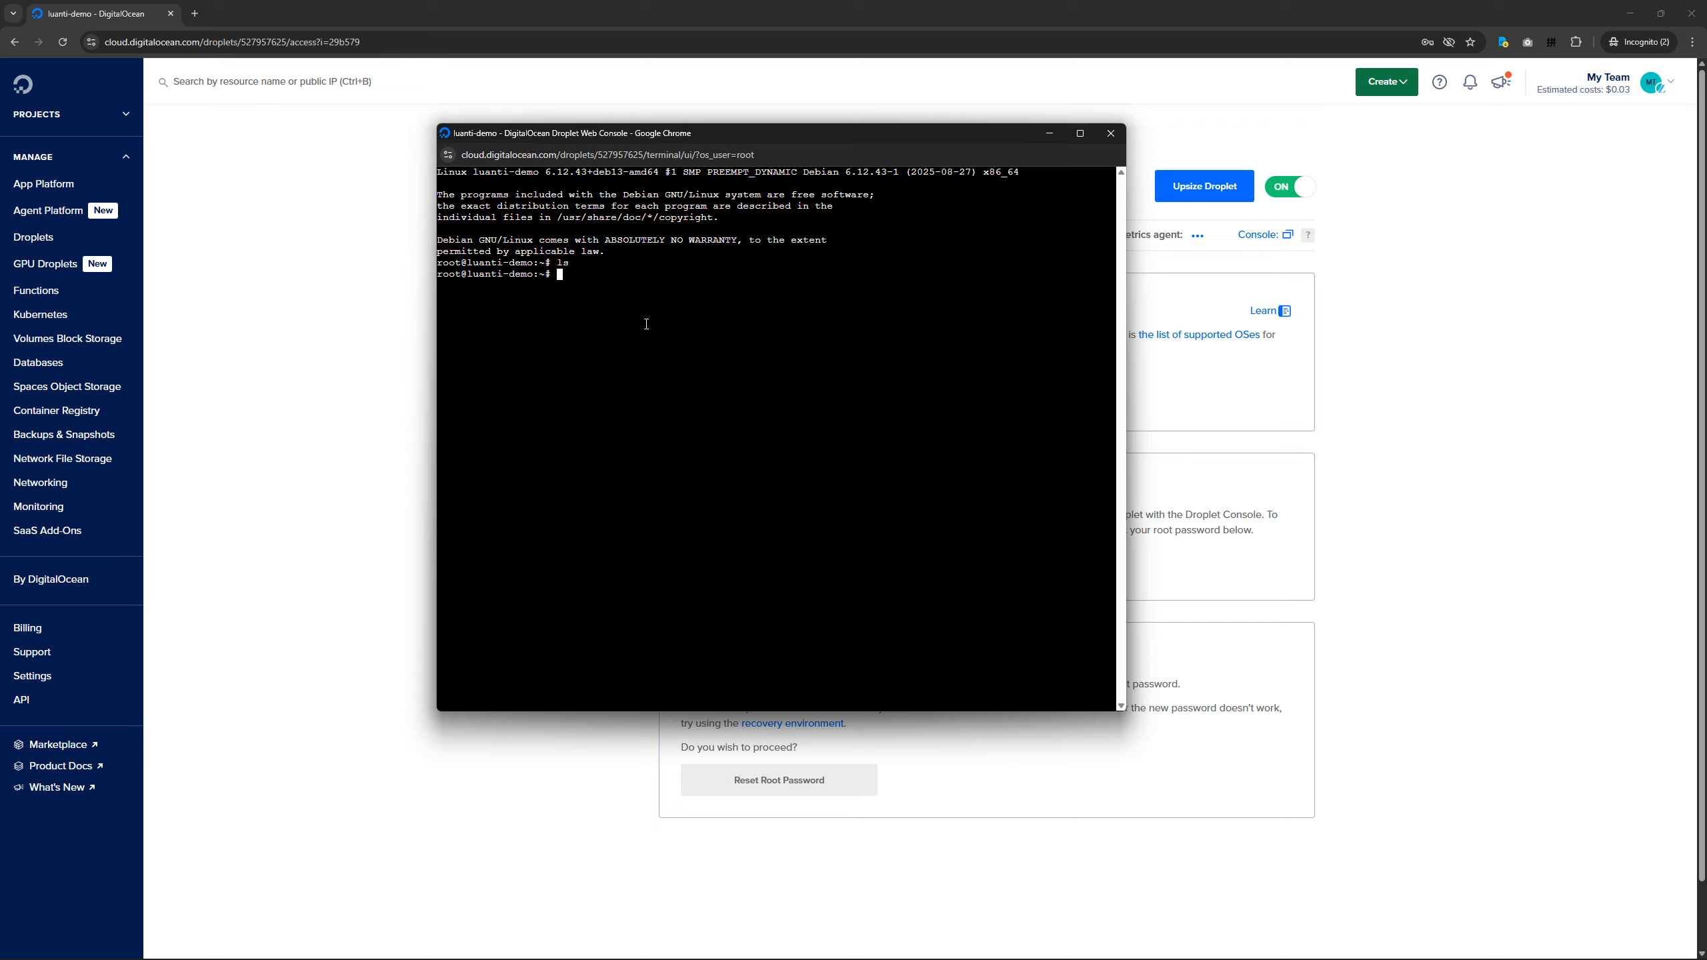
left_click_drag(670, 136, 778, 243)
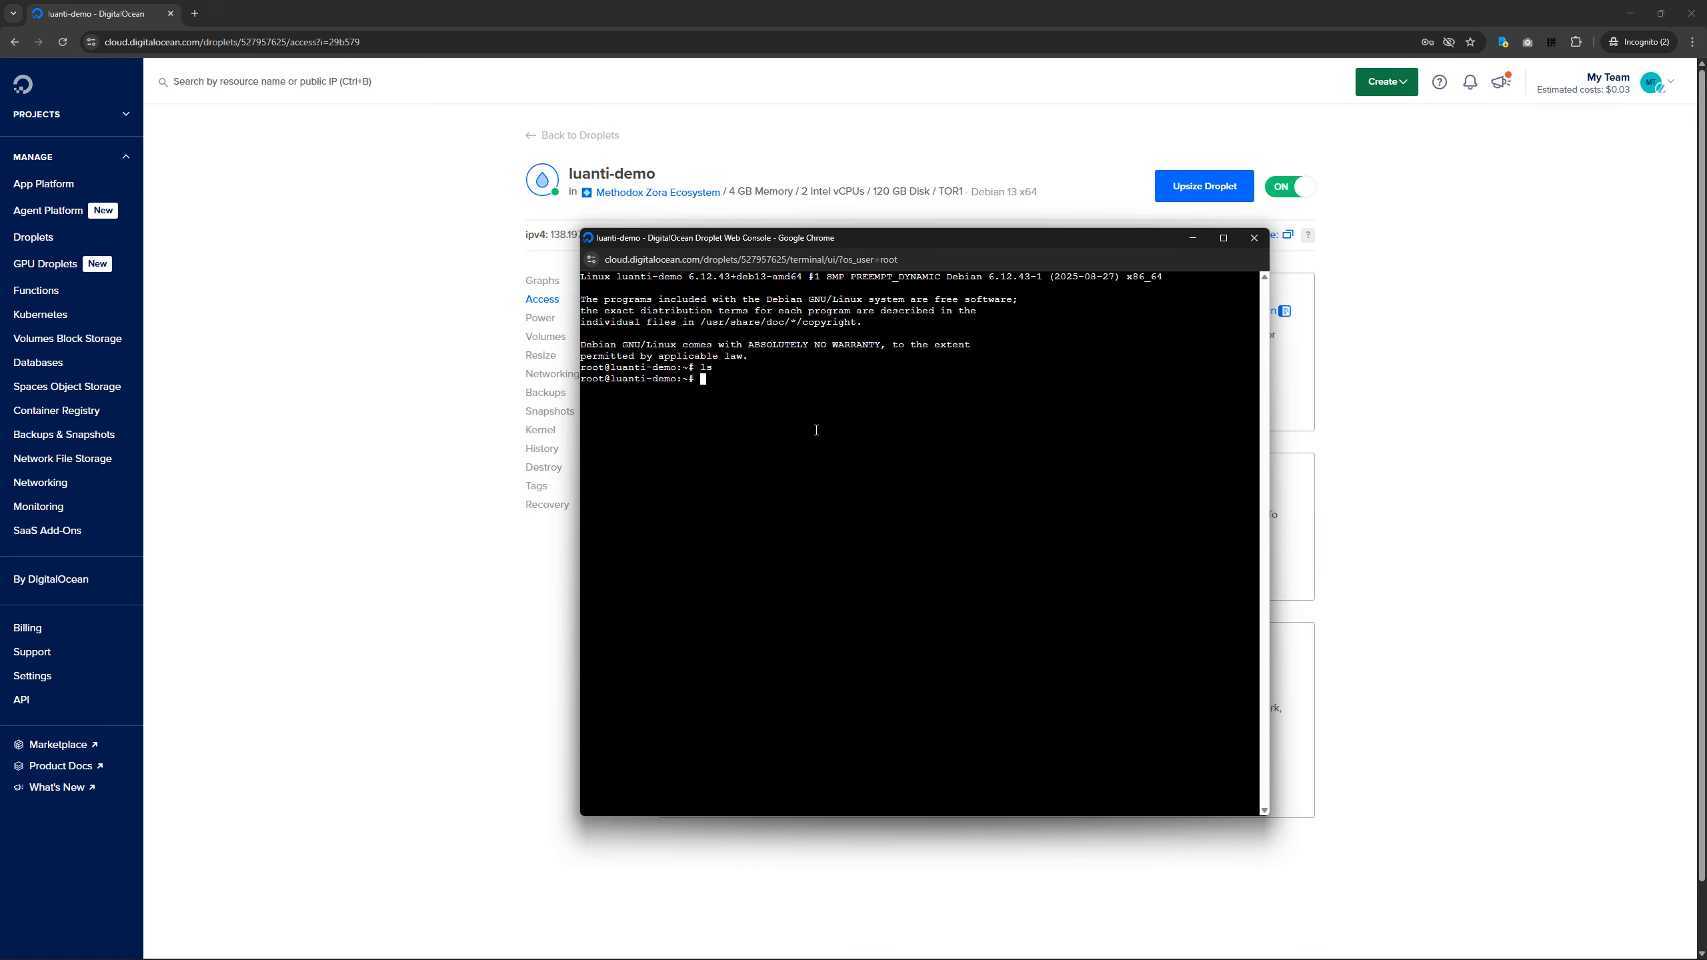
type("apt-get install minetes")
key("BackSpace")
key("BackSpace")
key("BackSpace")
key("BackSpace")
key("BackSpace")
key("BackSpace")
key("BackSpace")
type("luanti")
key("BackSpace")
key("BackSpace")
key("BackSpace")
key("BackSpace")
key("BackSpace")
key("BackSpace")
key("BackSpace")
key("BackSpace")
key("BackSpace")
key("BackSpace")
key("BackSpace")
key("BackSpace")
key("BackSpace")
key("BackSpace")
key("BackSpace")
key("BackSpace")
key("BackSpace")
key("BackSpace")
key("BackSpace")
key("BackSpace")
Go to the Linux server binary section of the Luanti server setup guide and open the linked luantiserver repository in its own tab.
key("ctrl+super+Left")
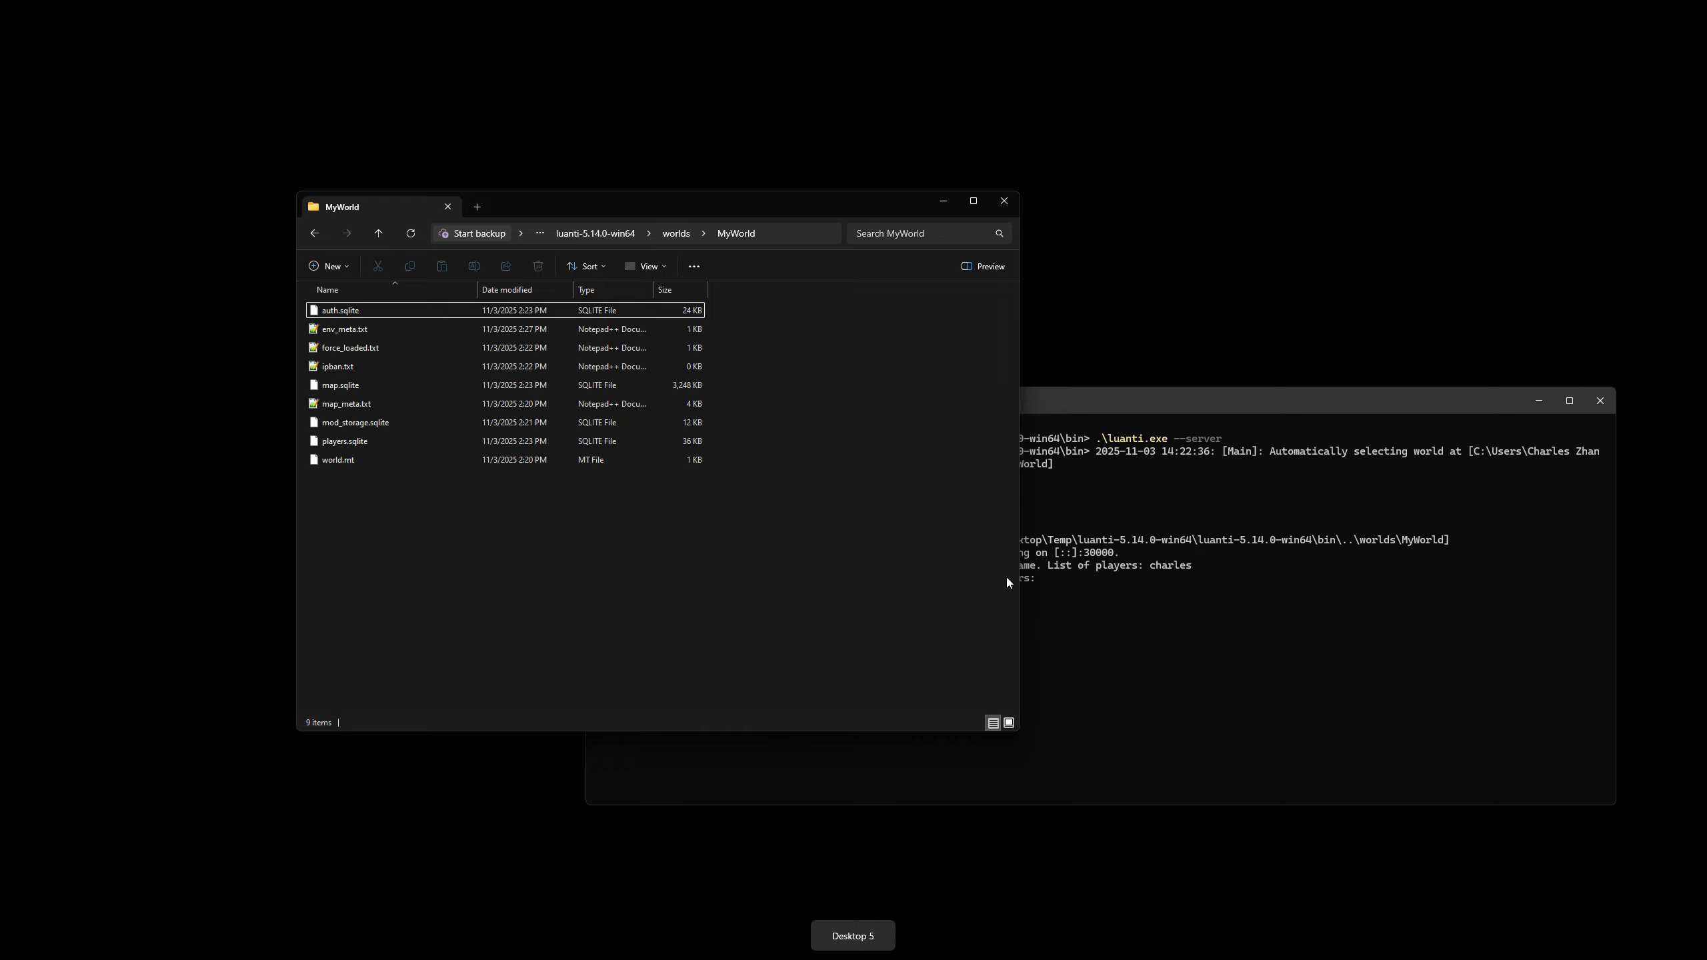
key("ctrl+super+Left")
key("ctrl+super+Left")
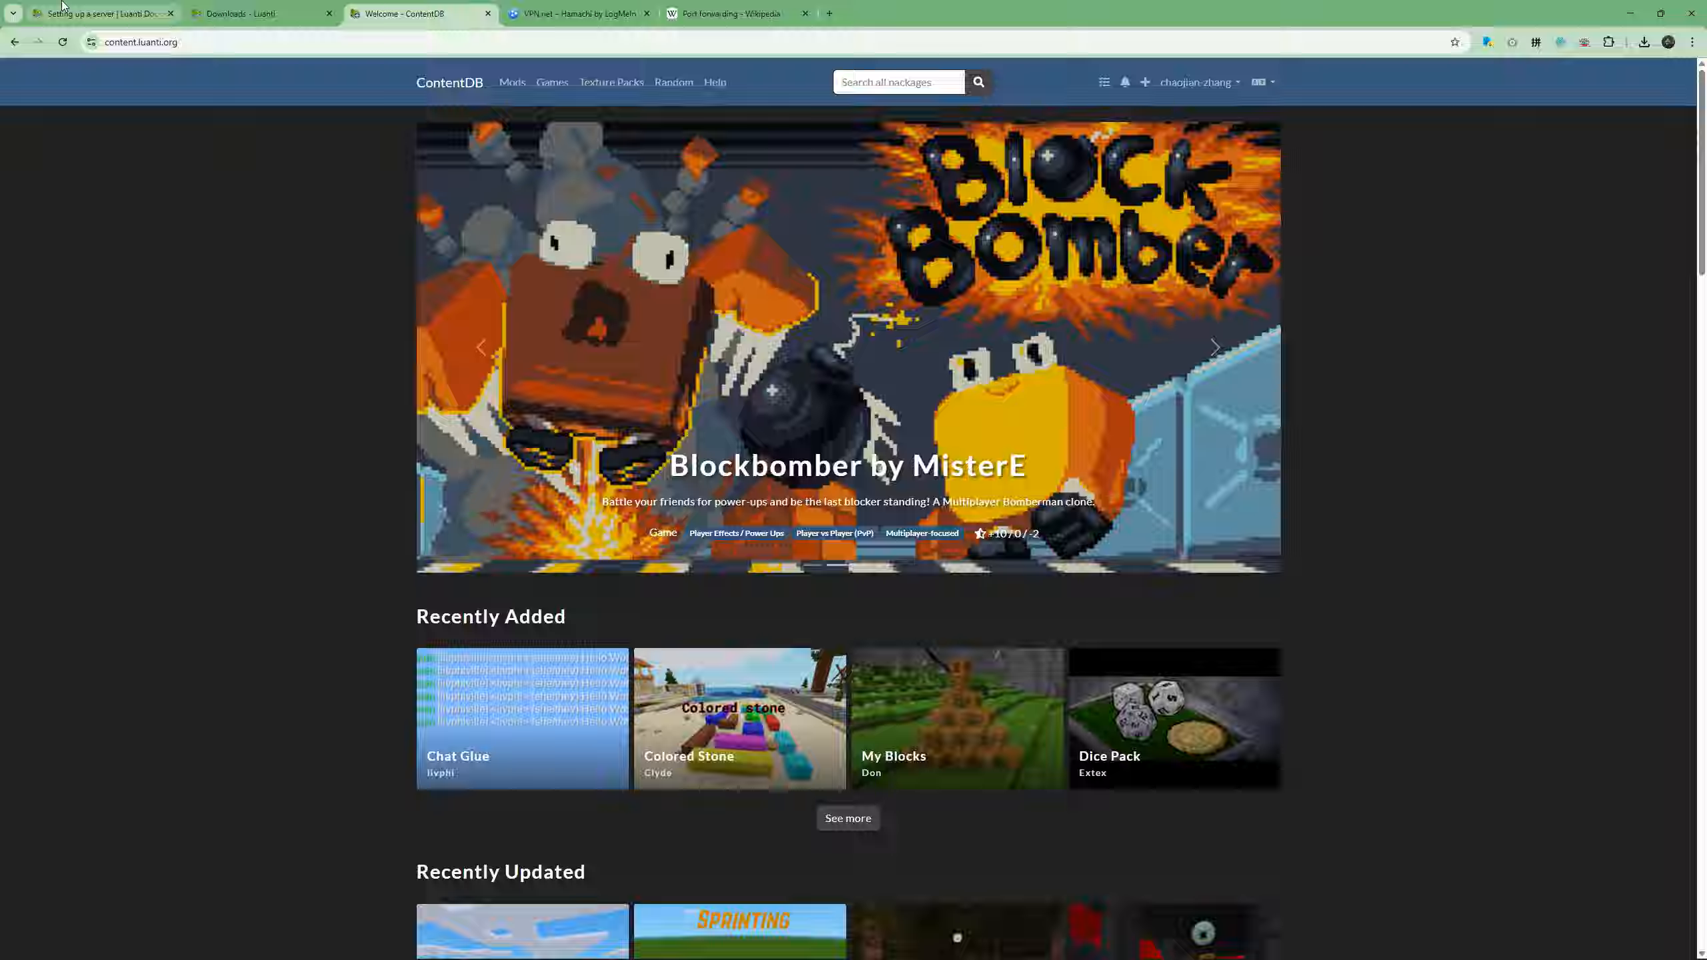
left_click(65, 7)
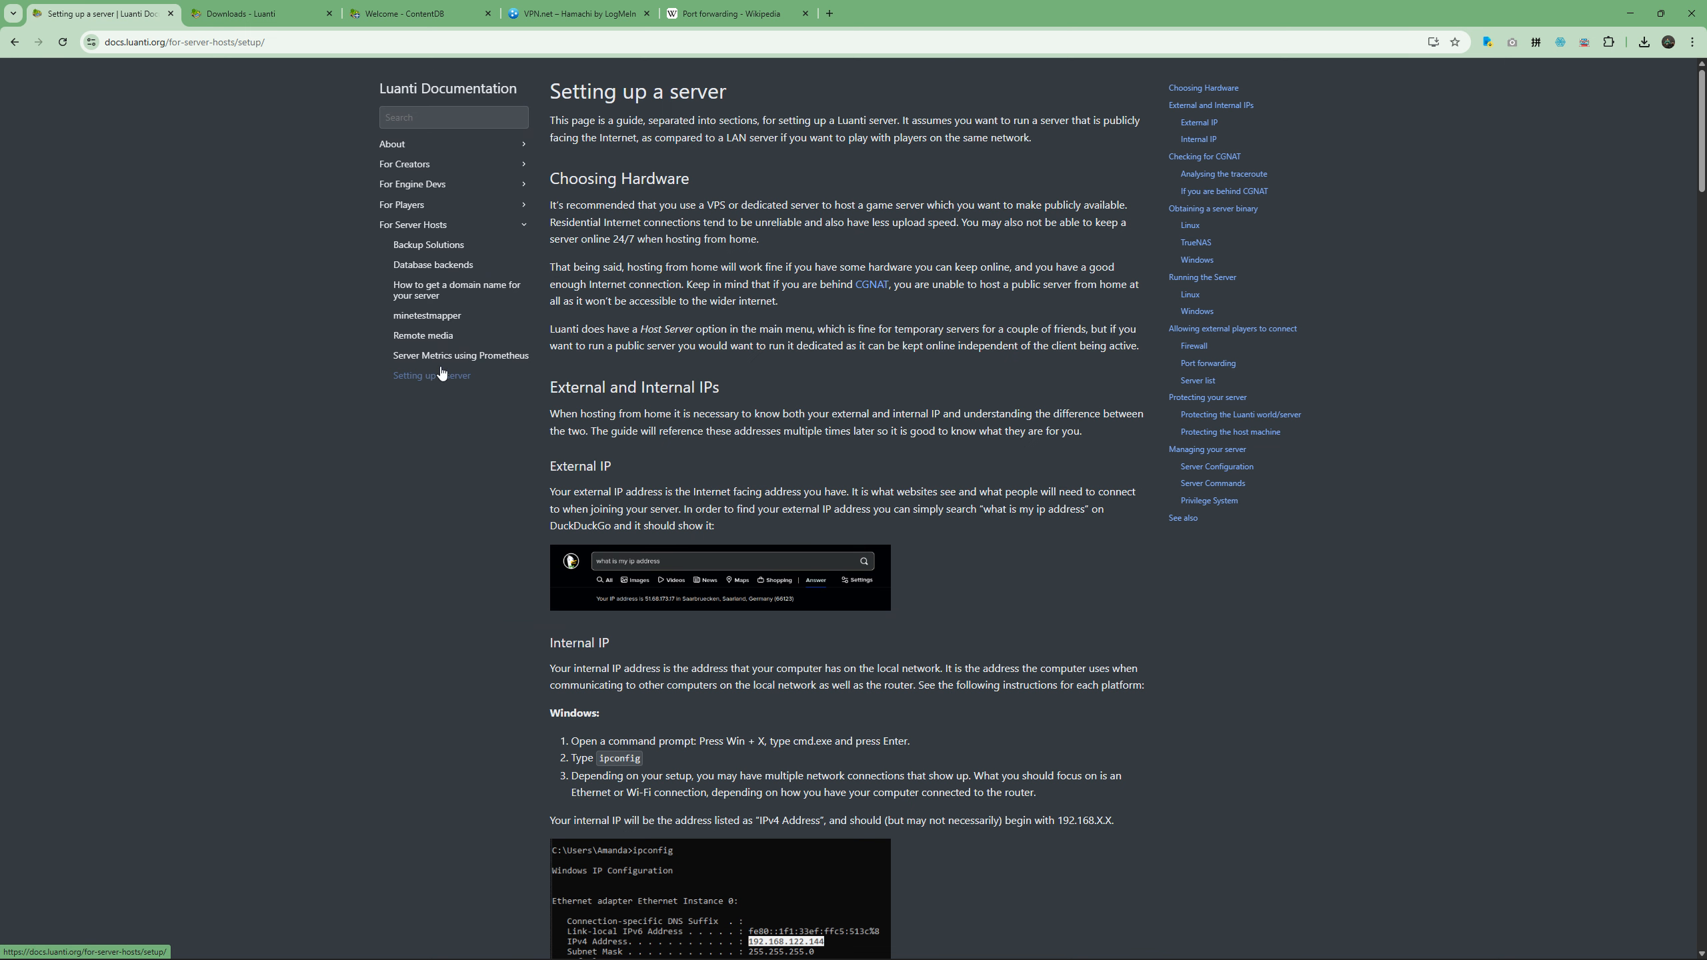
scroll(789, 382, "down", 15)
scroll(778, 379, "down", 8)
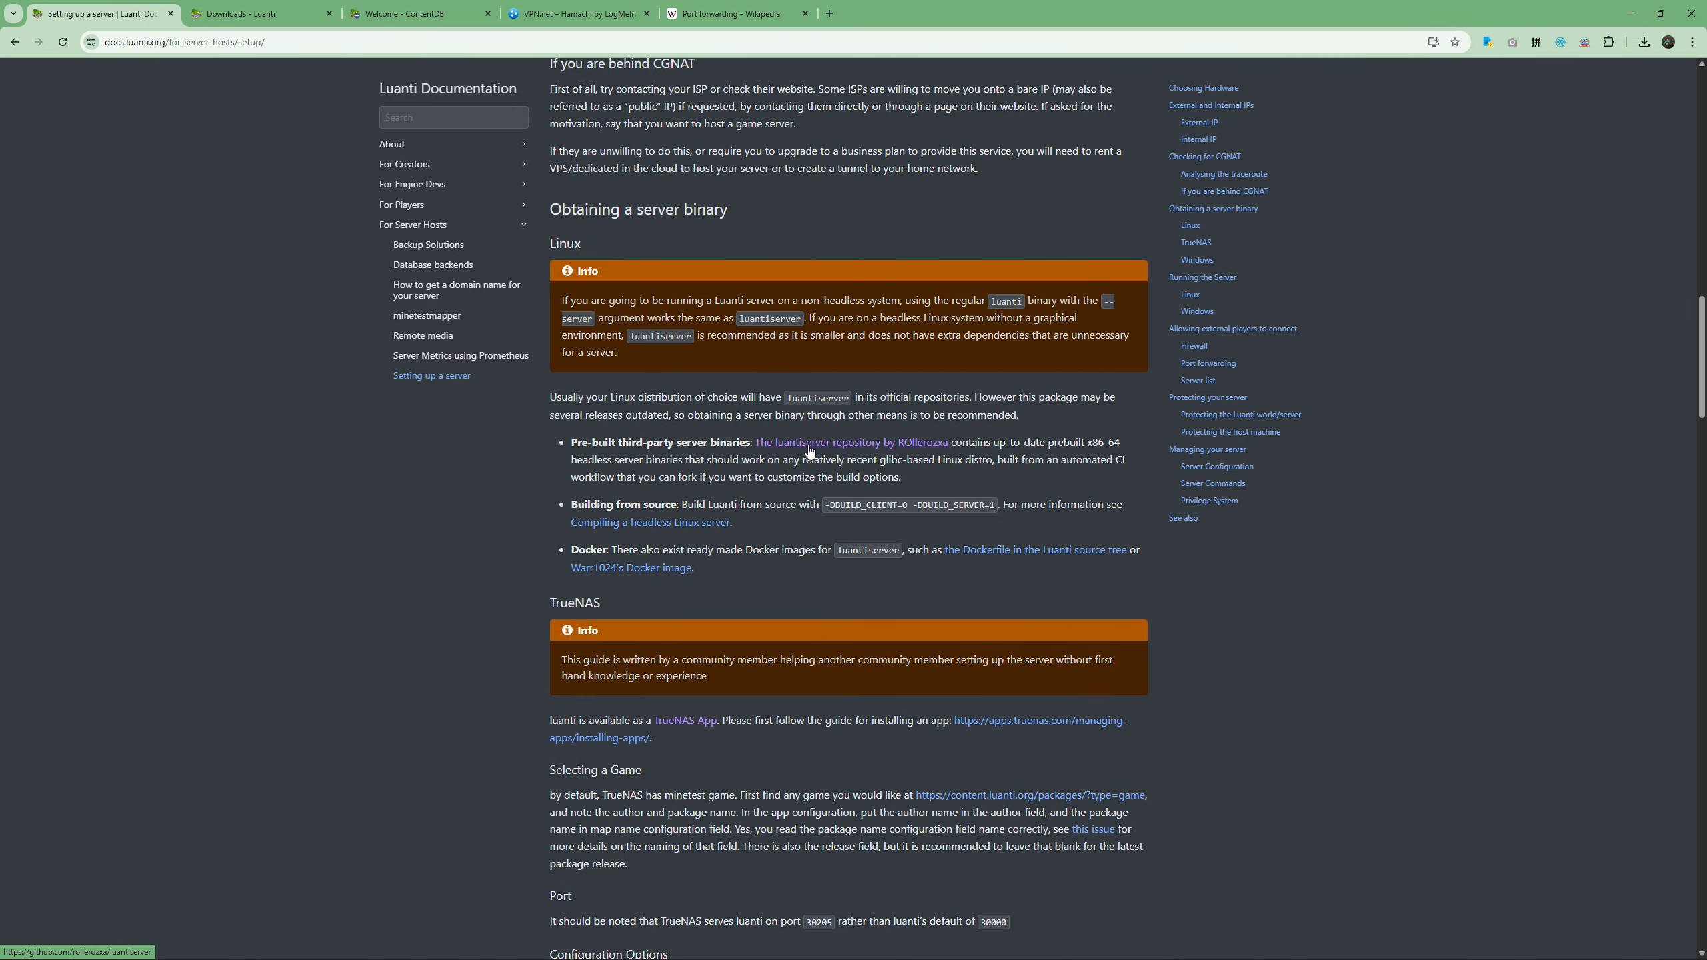
middle_click(810, 451)
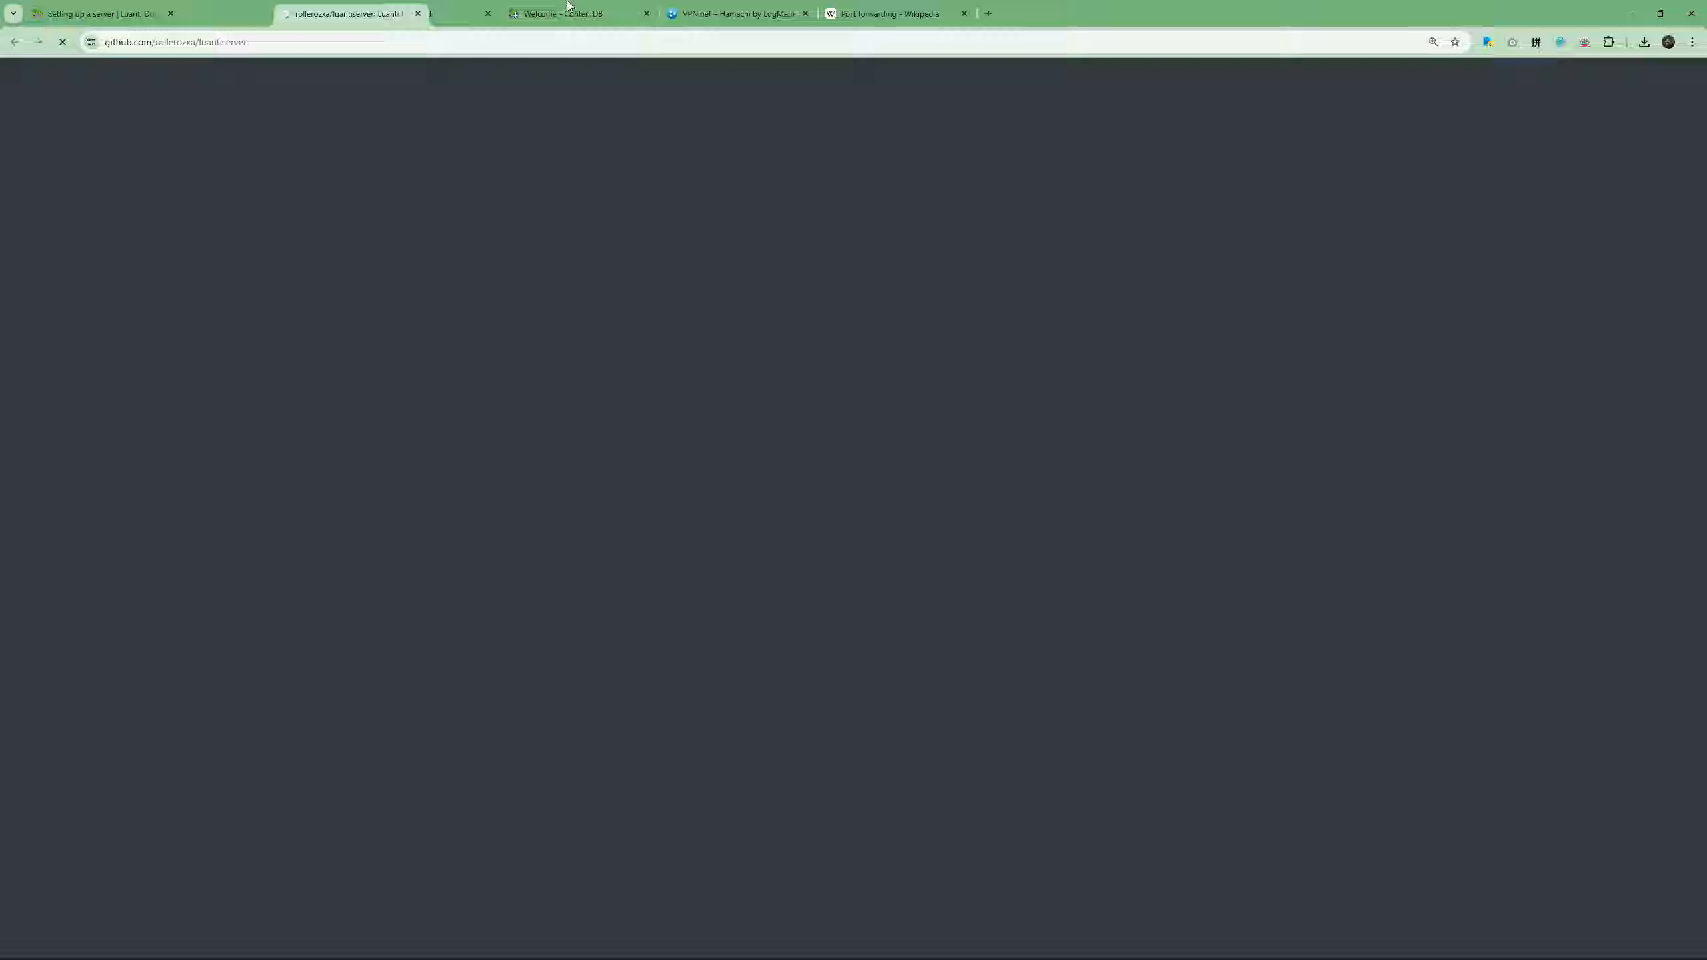
left_click(934, 10)
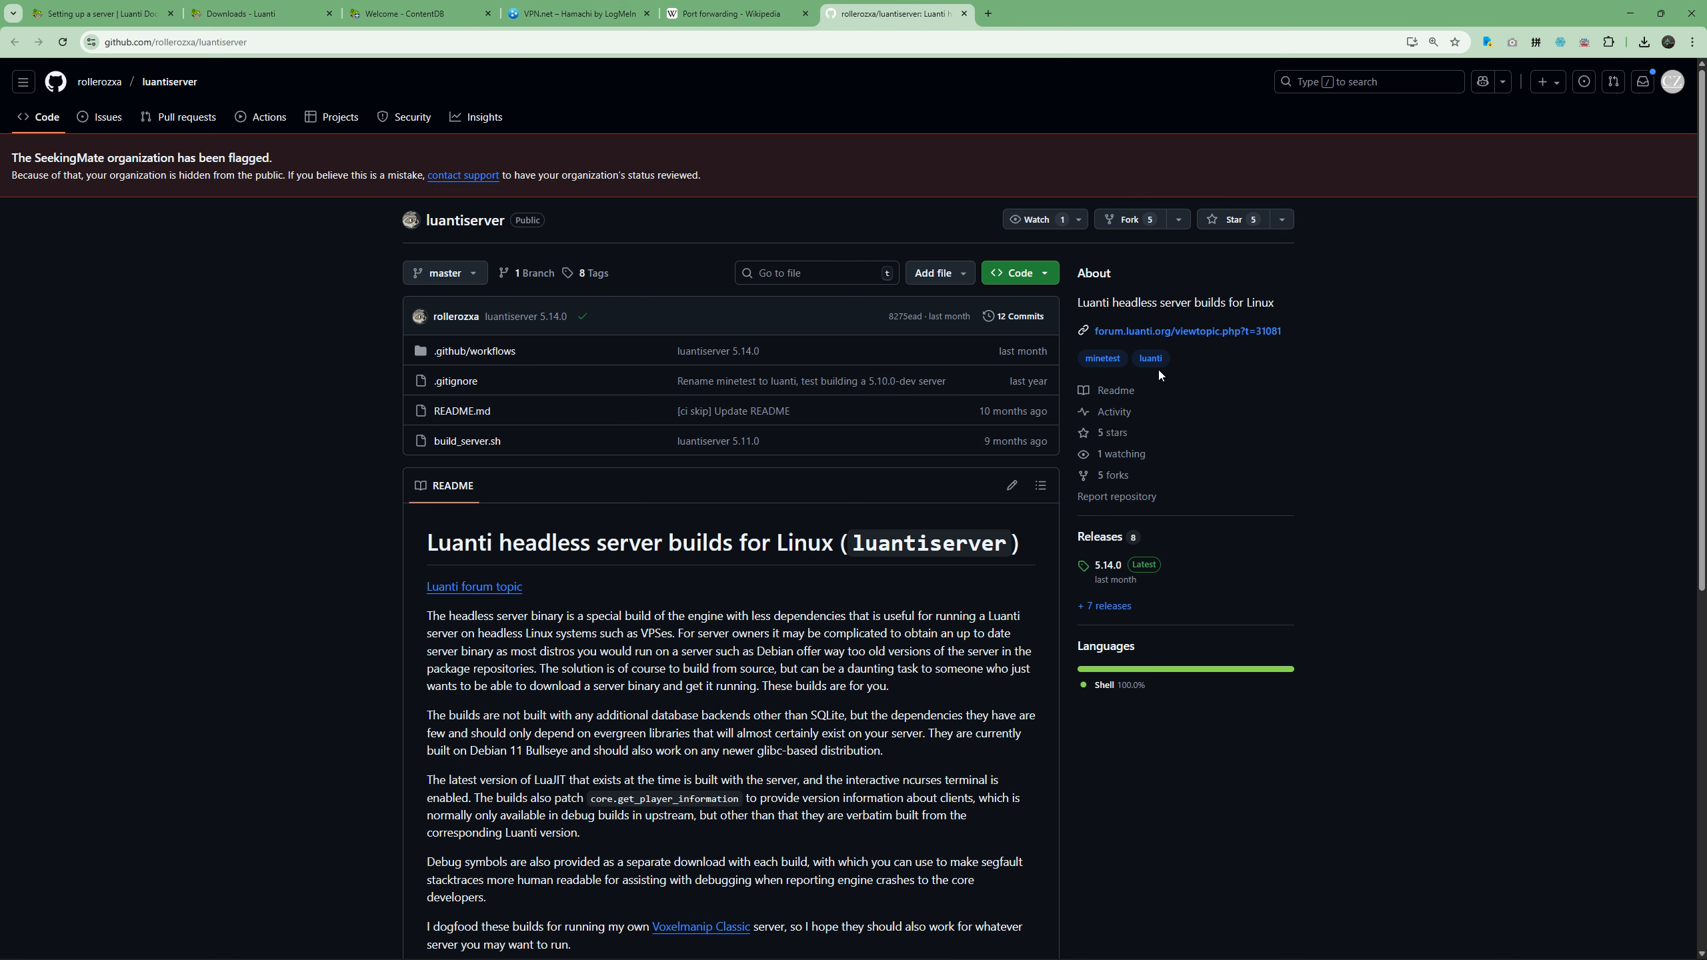
Open the Luanti forum topic on Linux headless server binaries linked from the repository's About section.
left_click(1147, 331)
scroll(953, 306, "down", 1)
scroll(953, 306, "up", 1)
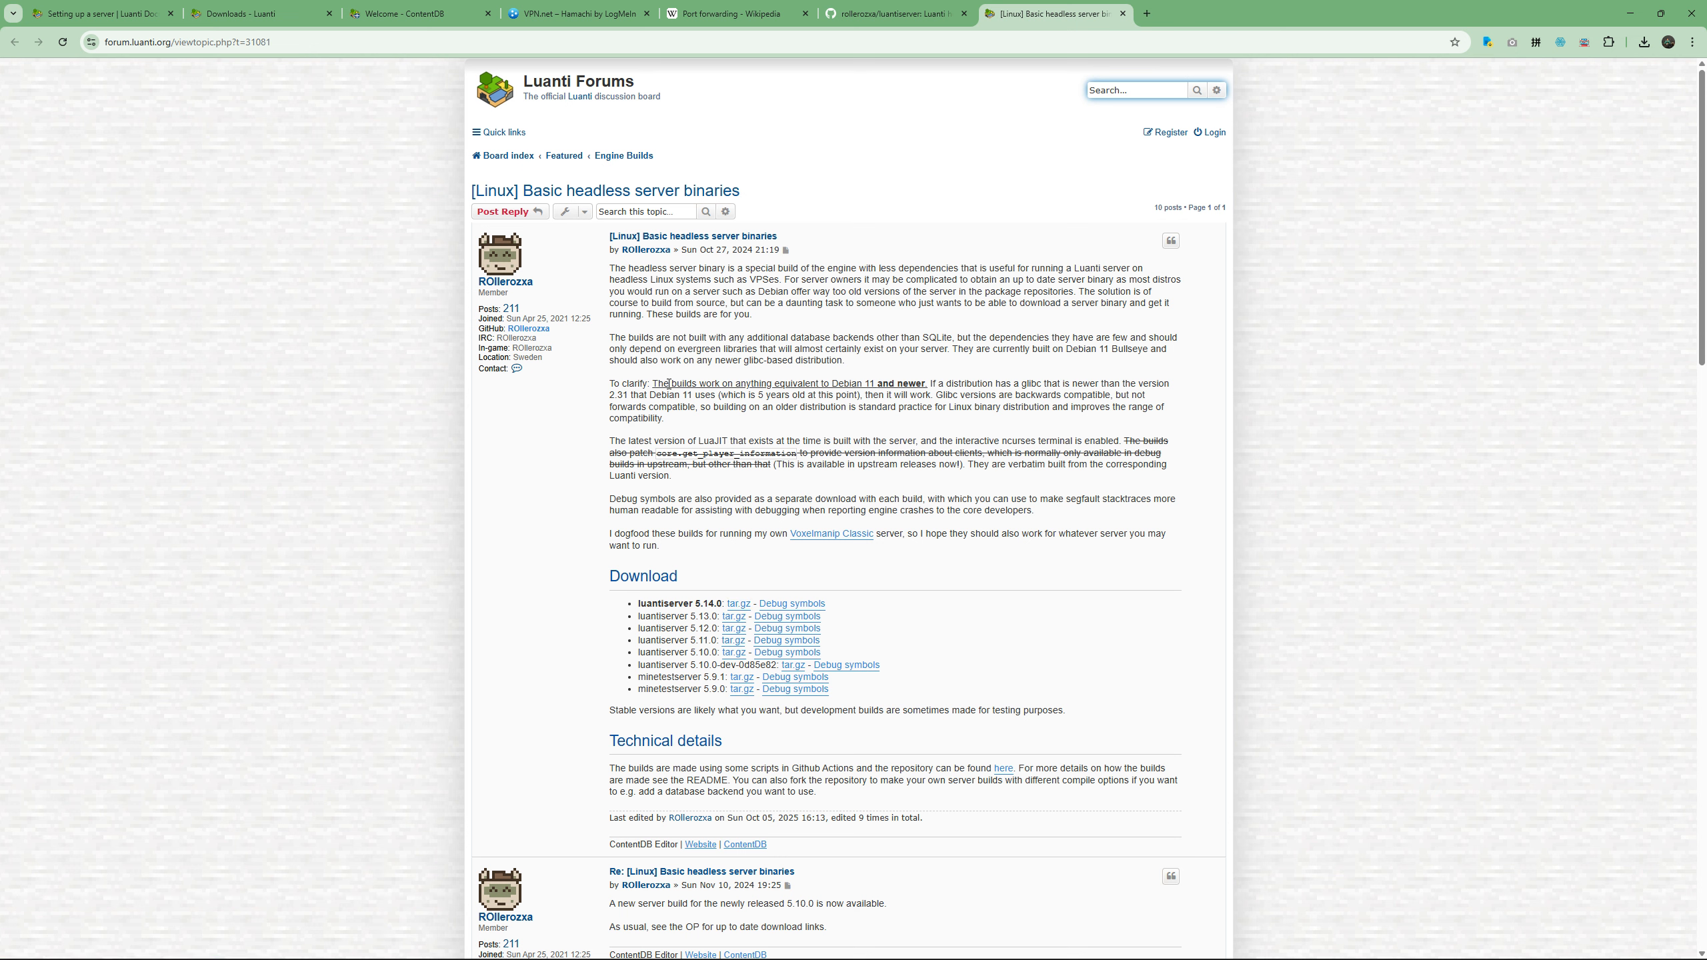
Read the forum post's note on which Debian versions the headless server builds support.
left_click_drag(651, 382, 872, 384)
left_click(875, 391)
left_click(853, 396)
left_click_drag(831, 384, 875, 385)
left_click(870, 410)
left_click_drag(855, 385, 833, 385)
left_click(891, 469)
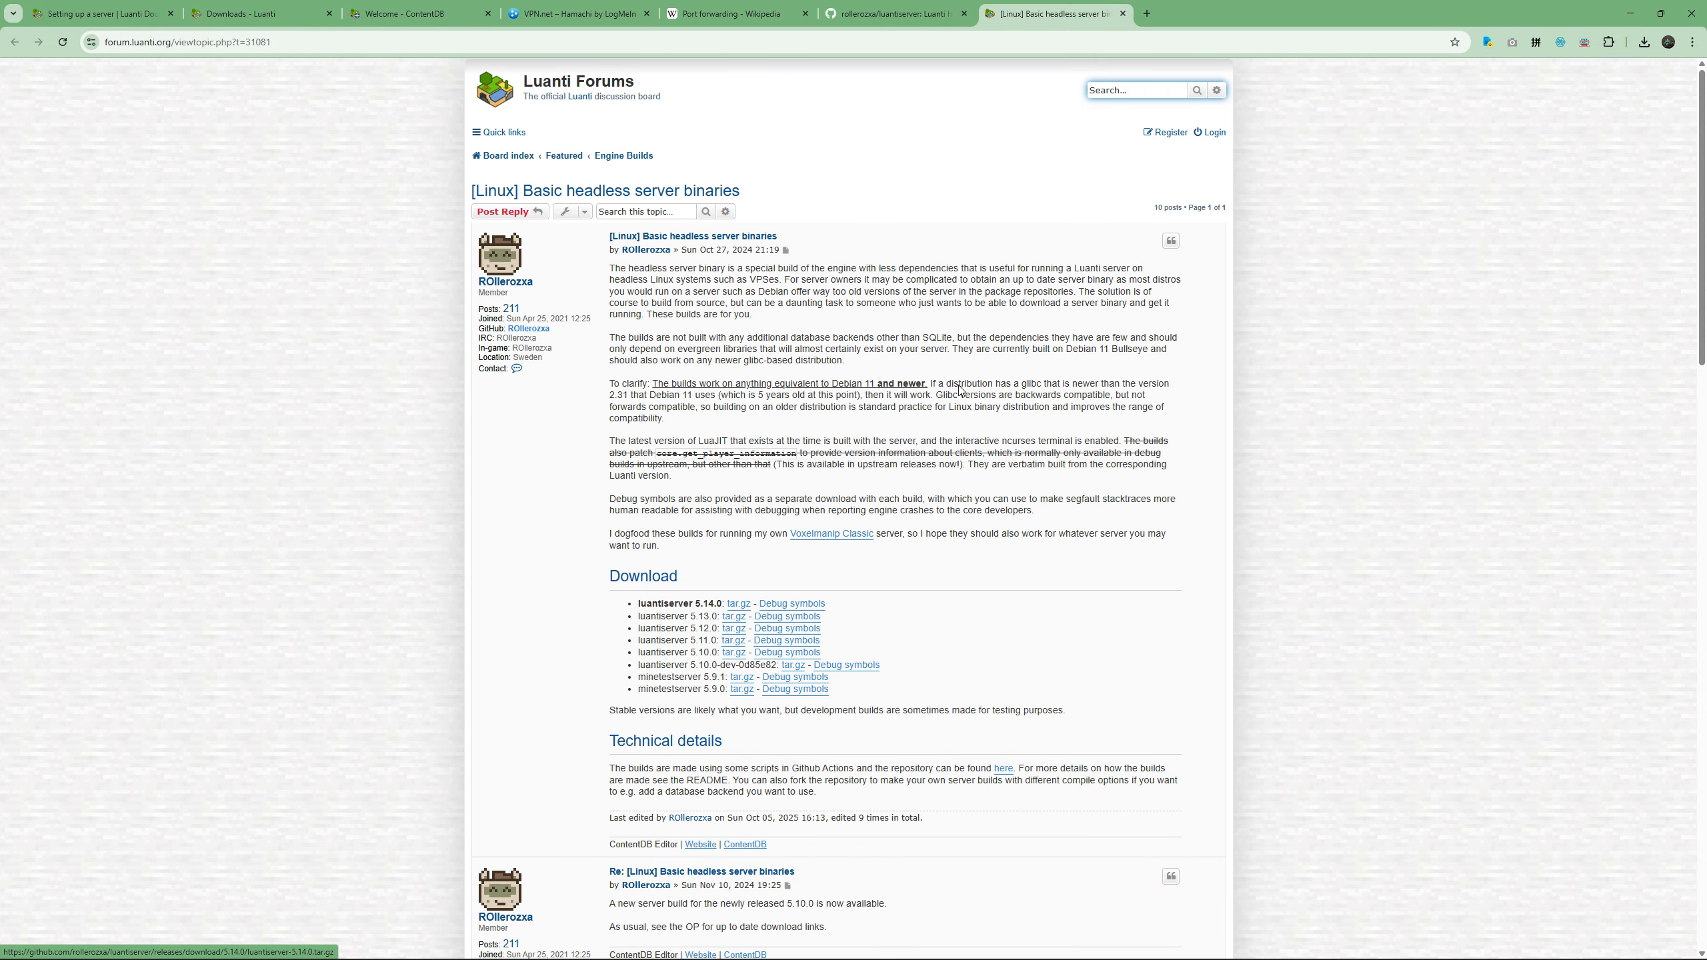
Go up to the Desktop's Temp folder in File Explorer to check its contents, and return to the forum topic.
key("alt+Tab")
key("alt+Left")
key("alt+Left")
key("alt+Left")
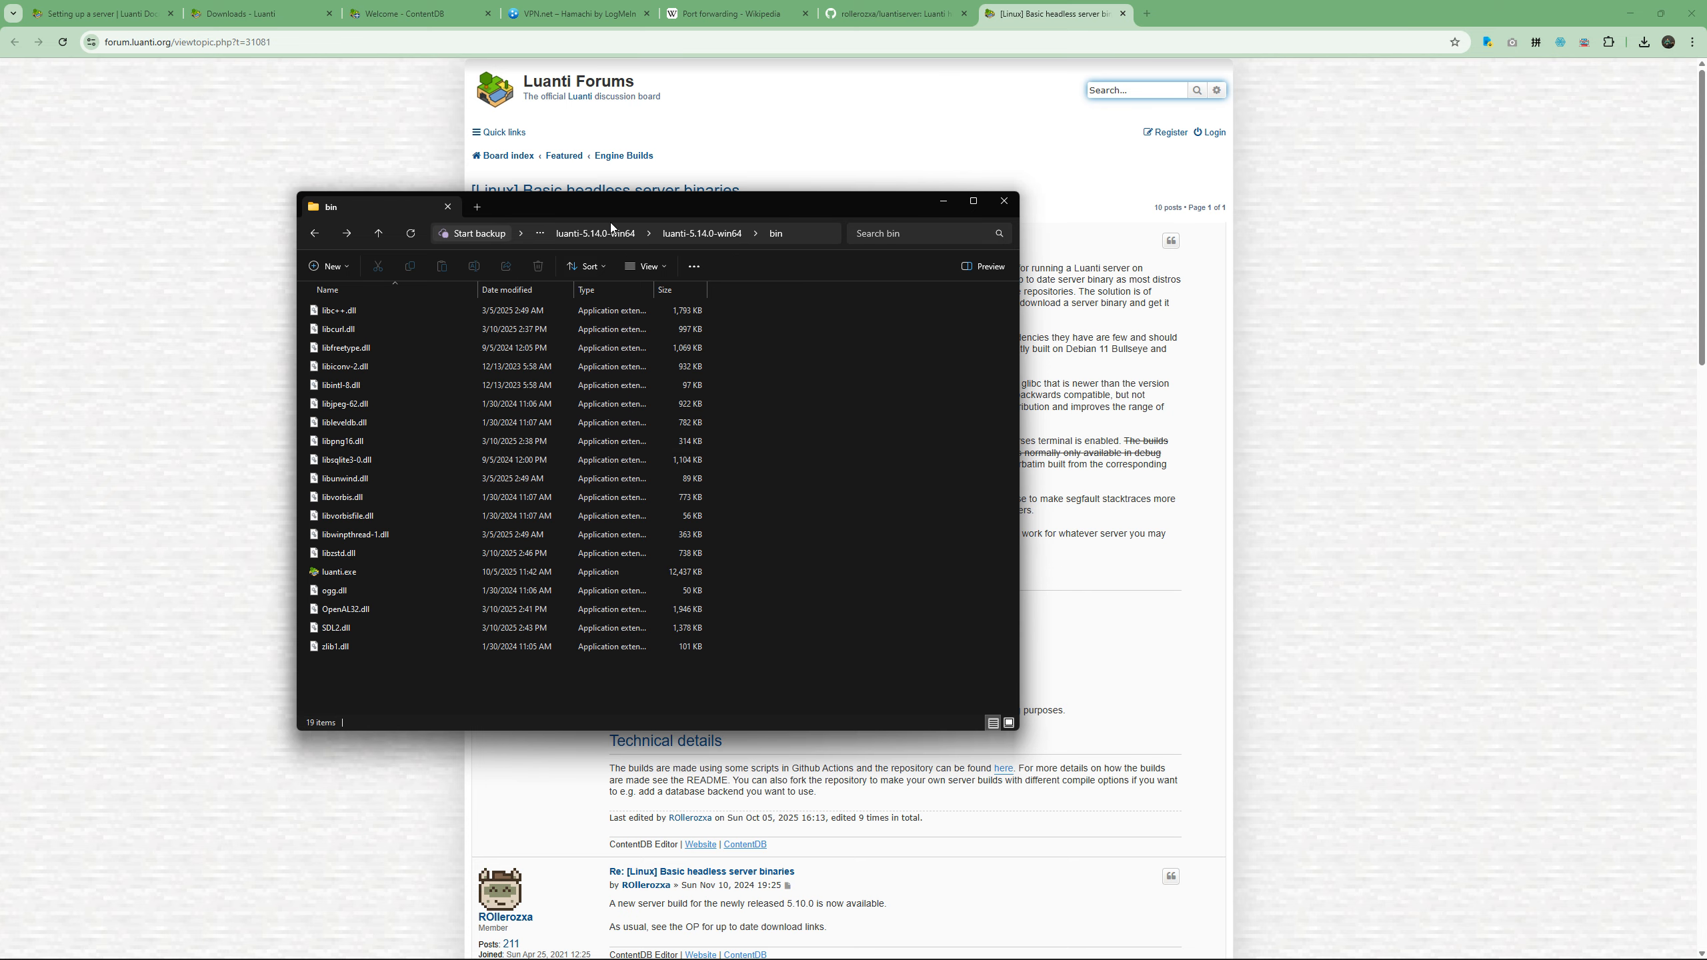
left_click(580, 236)
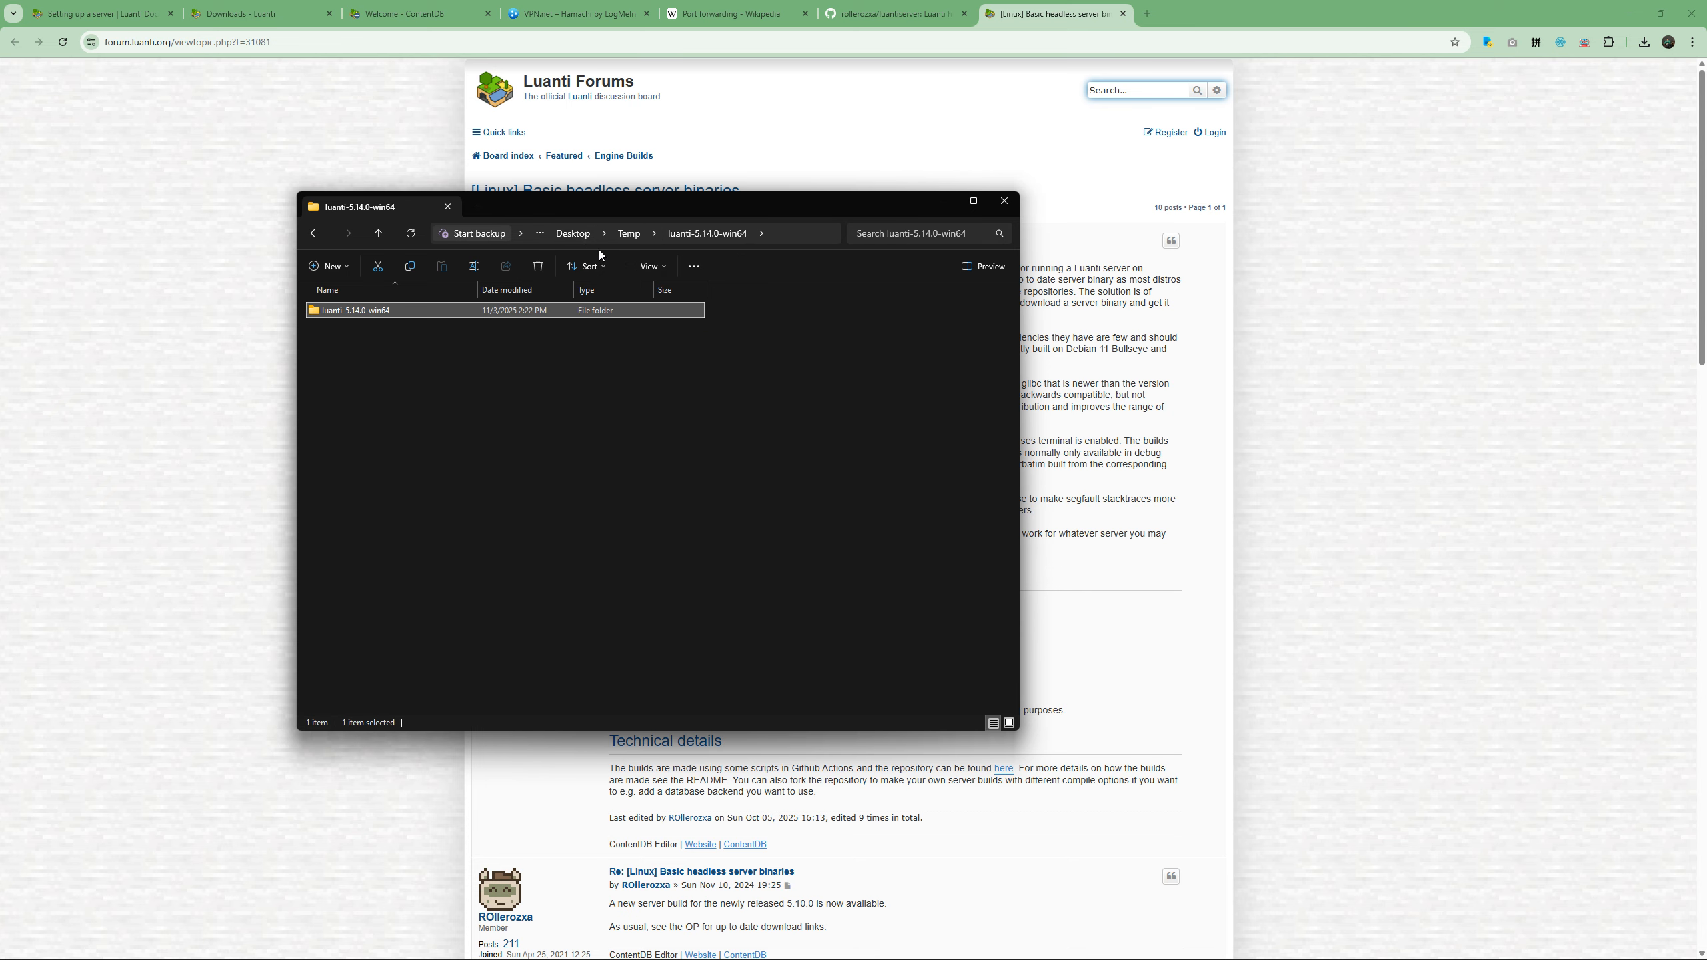
left_click(630, 235)
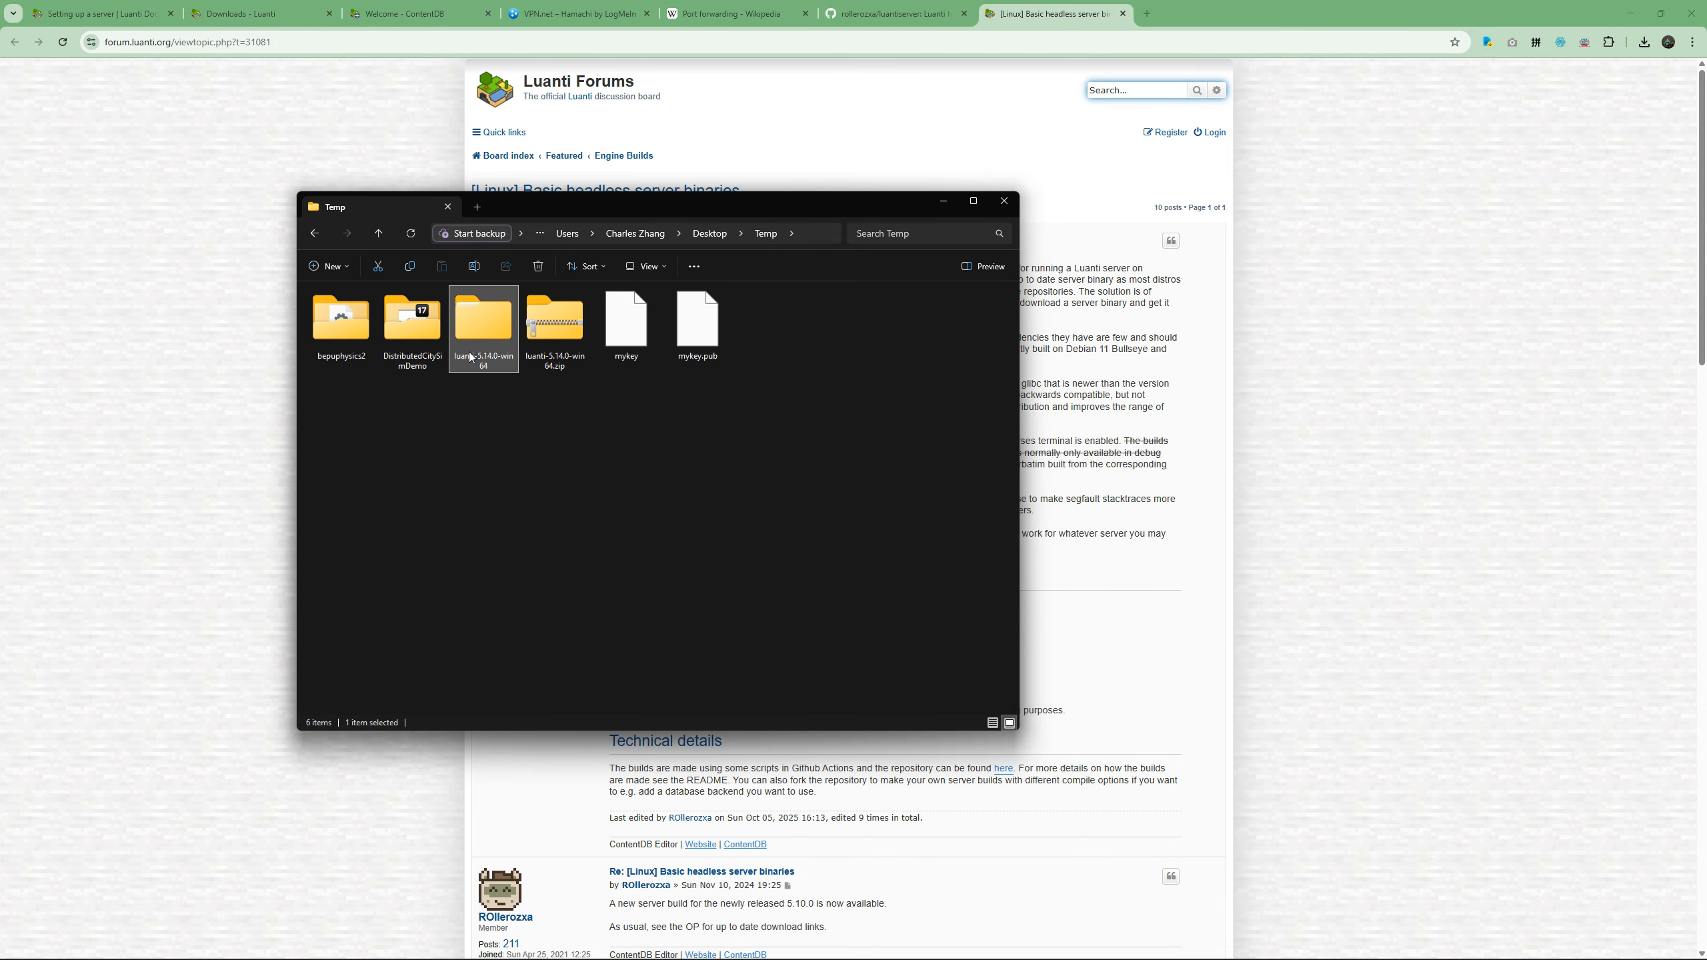
key("alt+Tab")
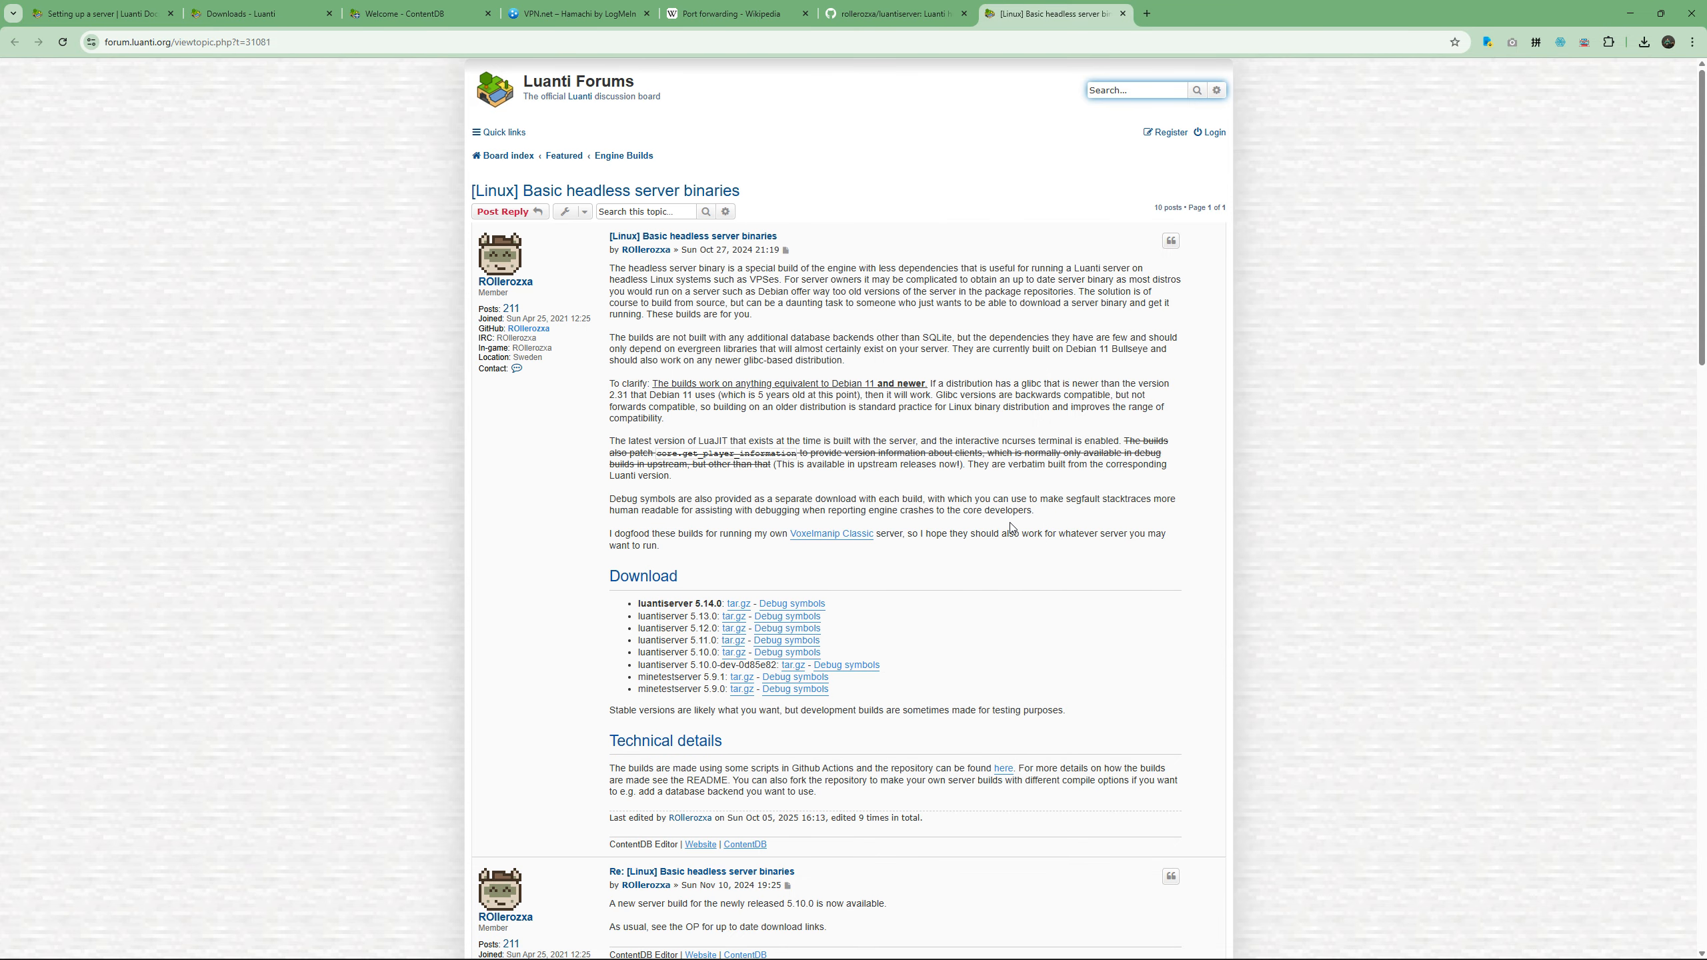
Save the luantiserver 5.14.0 tar.gz archive to the Desktop's Temp folder and show the downloaded file in File Explorer.
right_click(737, 608)
left_click(823, 690)
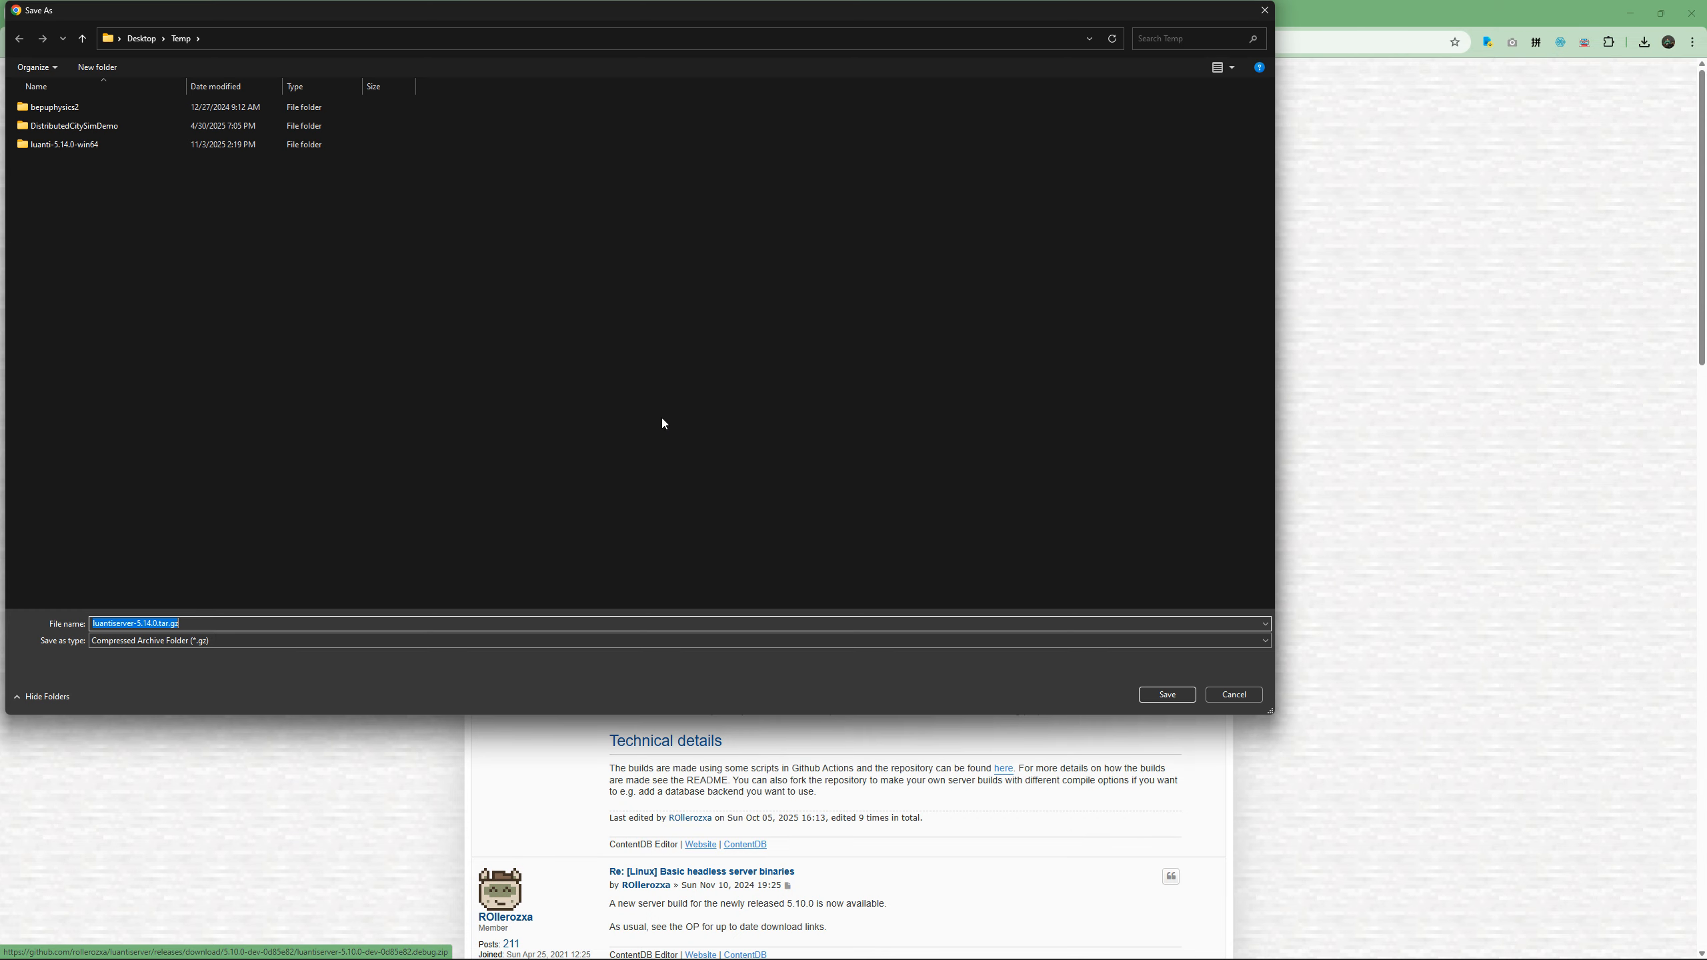
left_click(1168, 695)
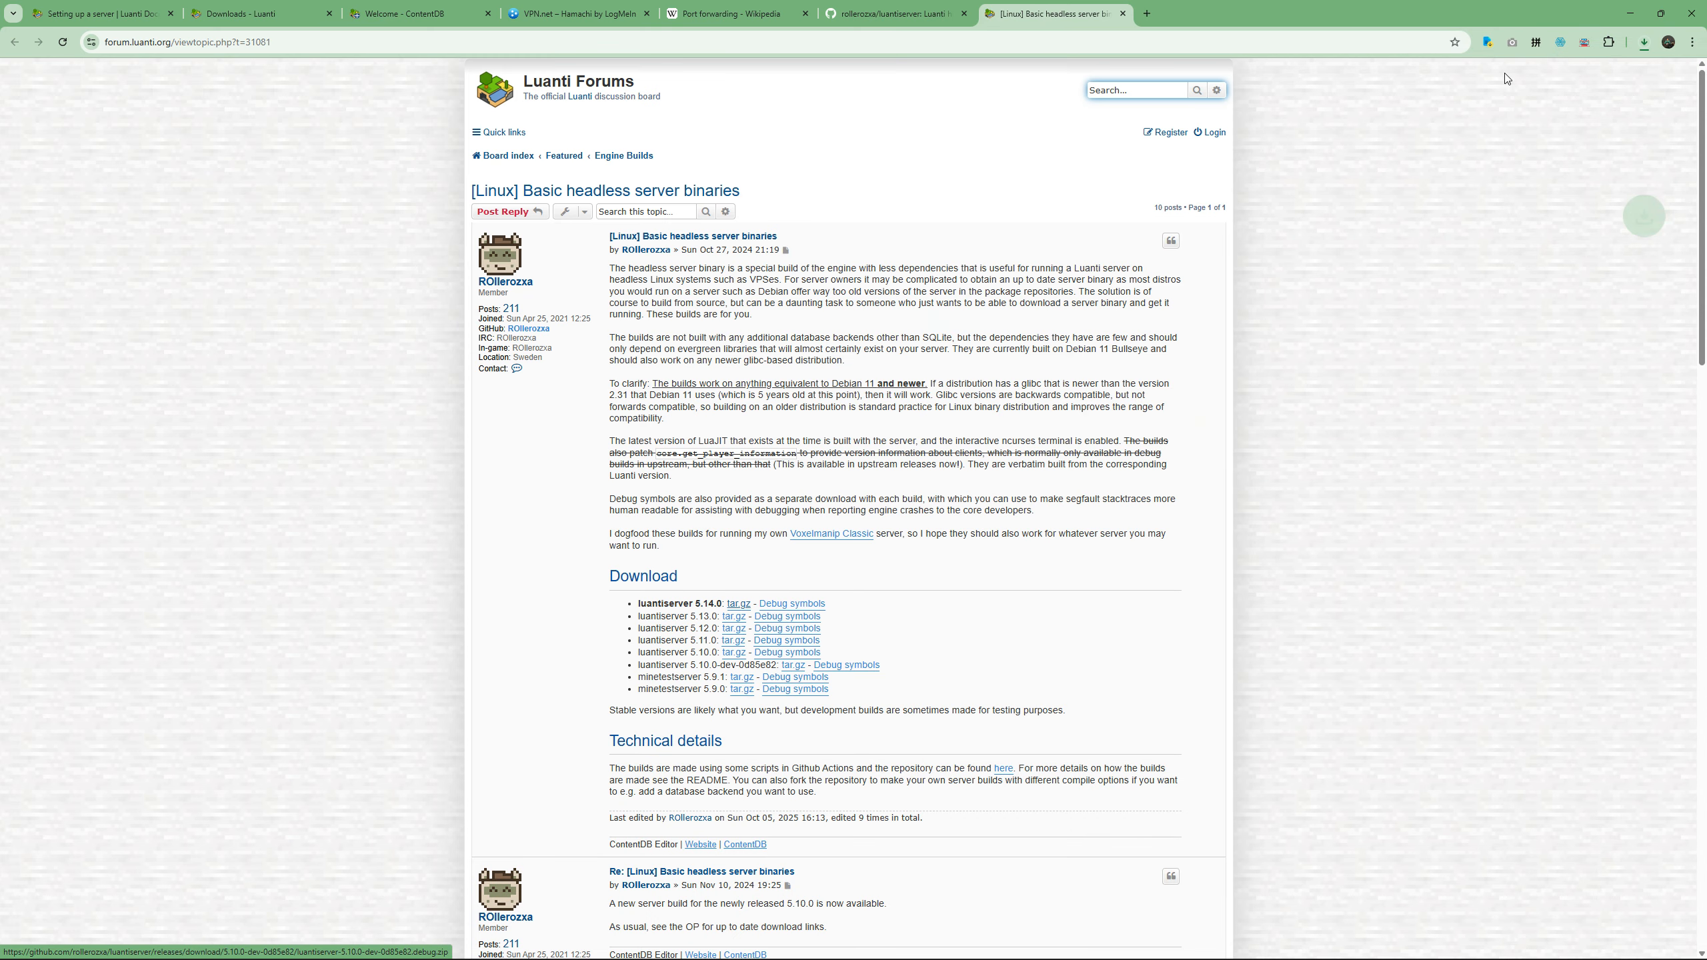
left_click(1635, 66)
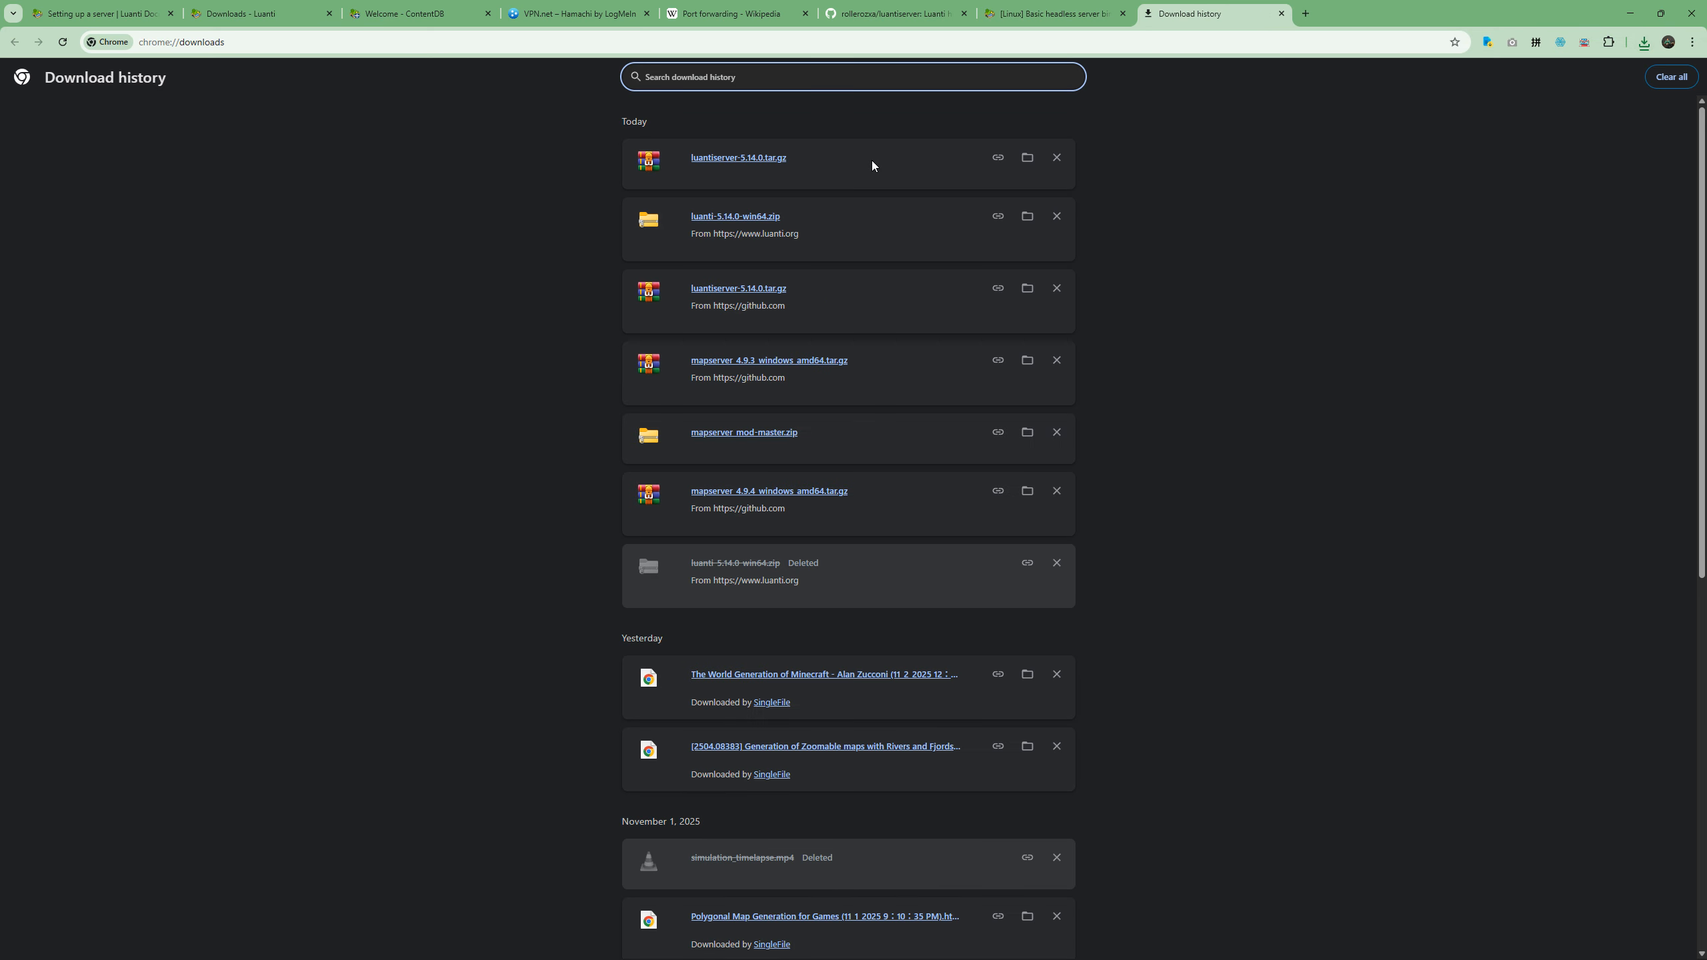
left_click(1033, 158)
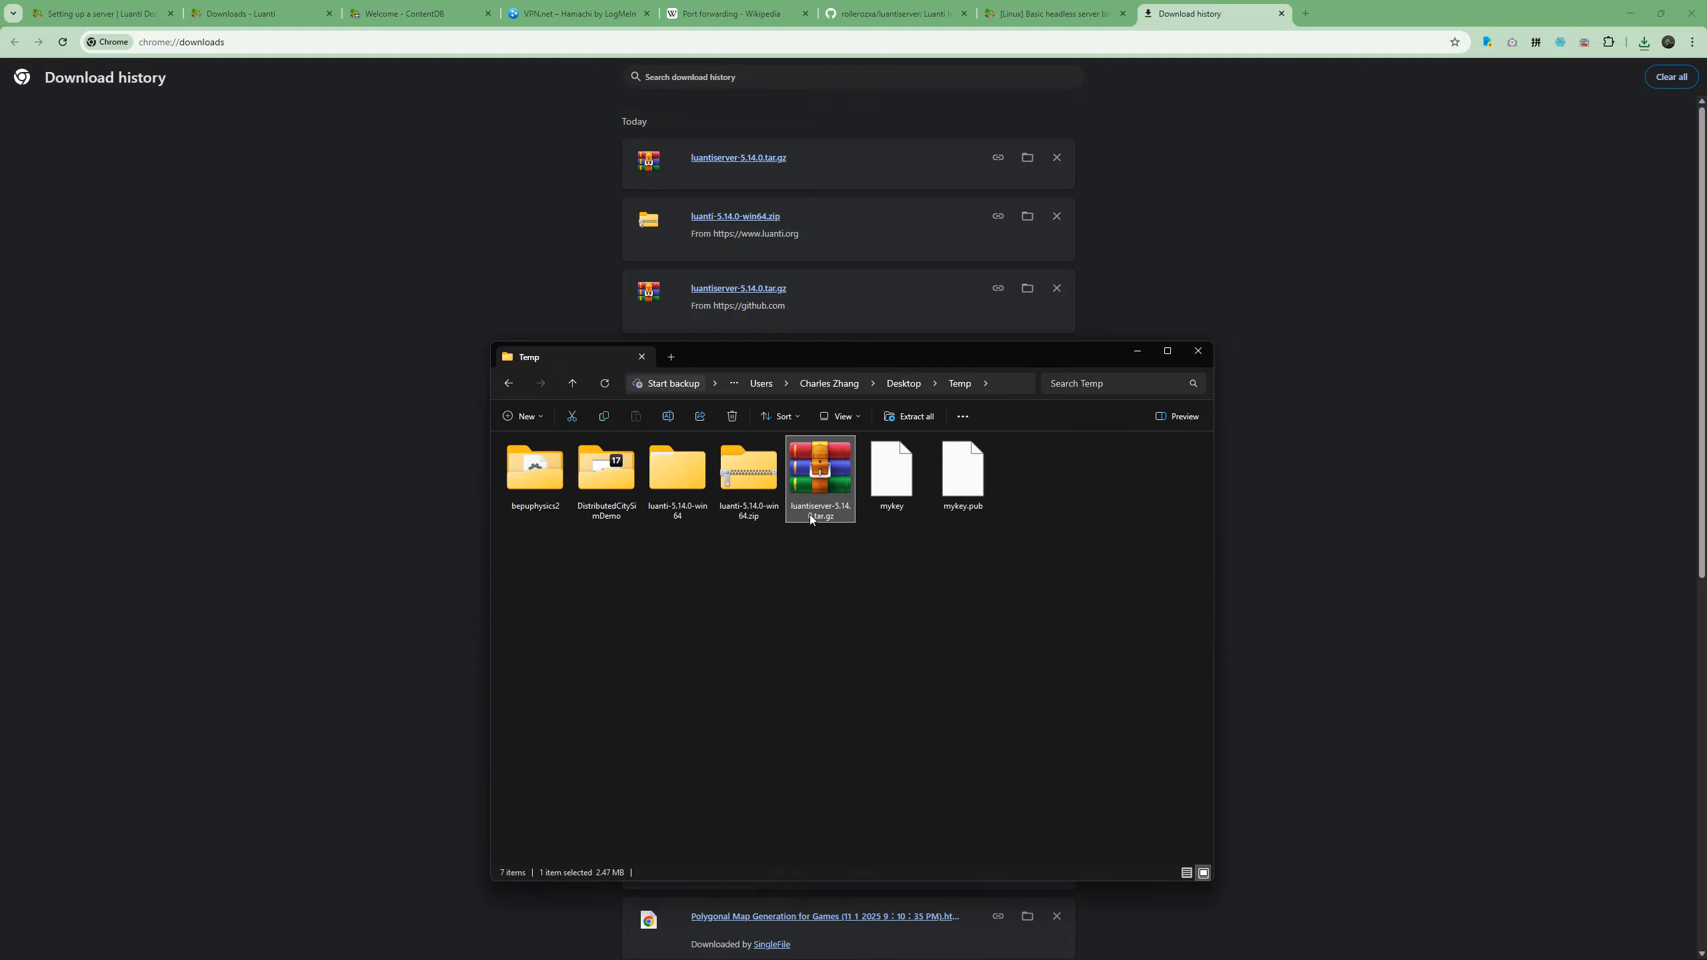
left_click(619, 849)
Return to the Droplet page on Desktop 6, move the web console window aside and launch WinSCP.
key("super+Tab")
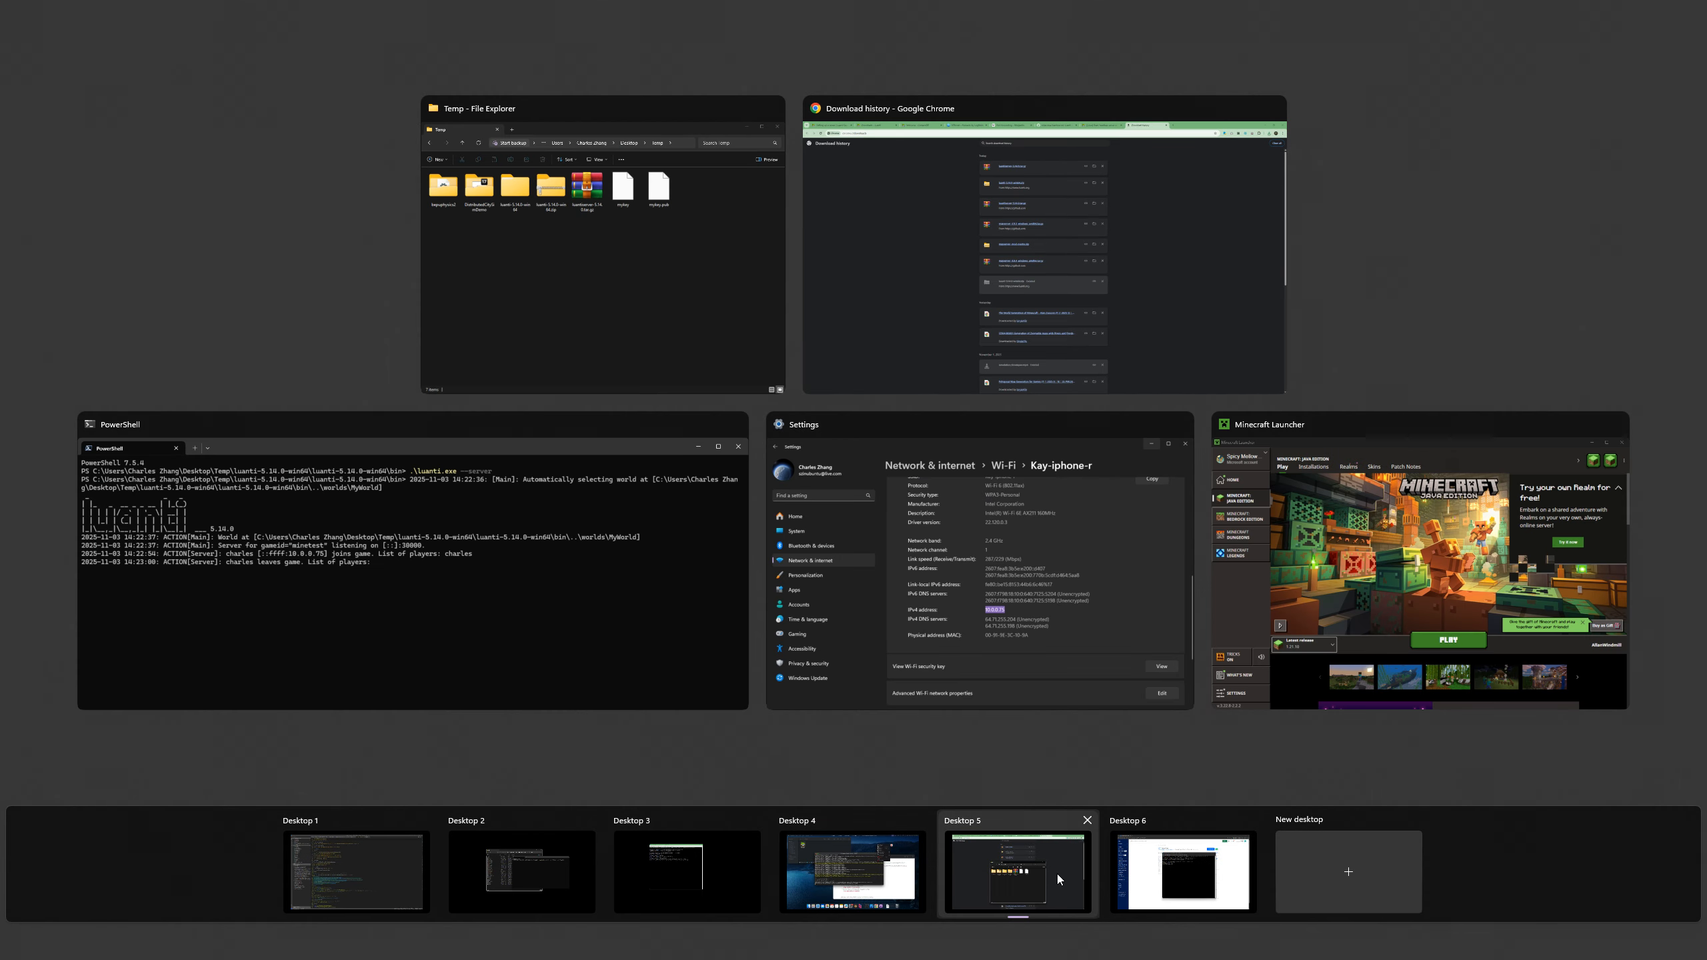
left_click(1163, 868)
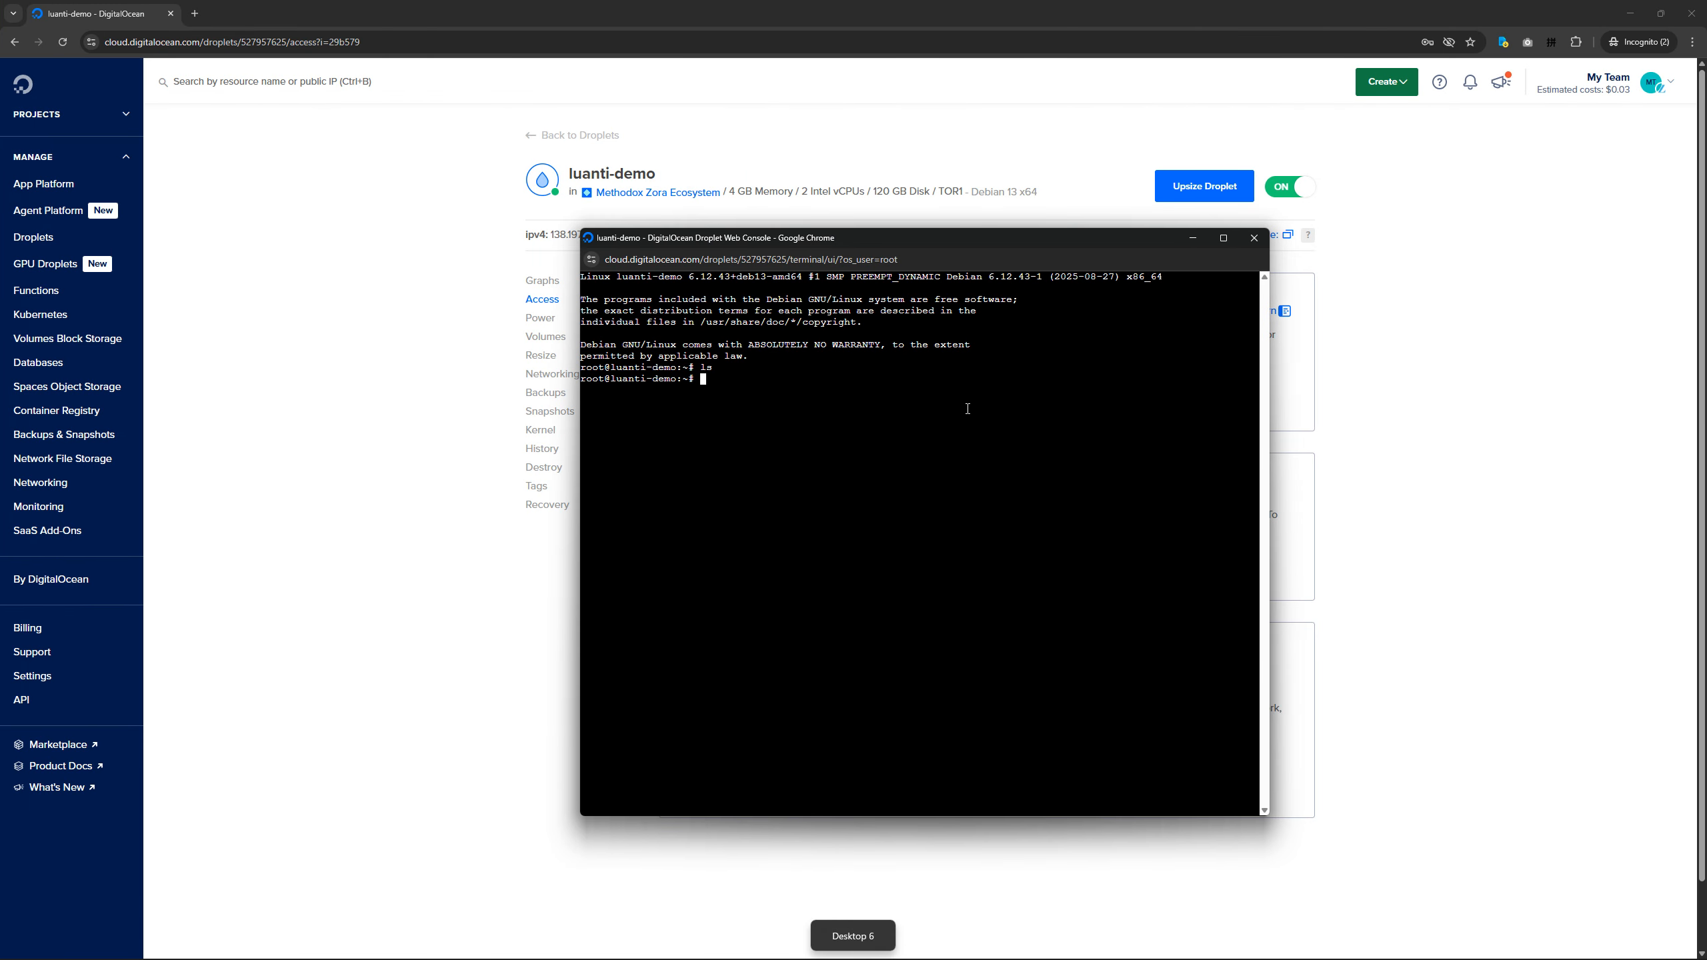
left_click_drag(894, 230, 1173, 232)
key("super")
type("wins")
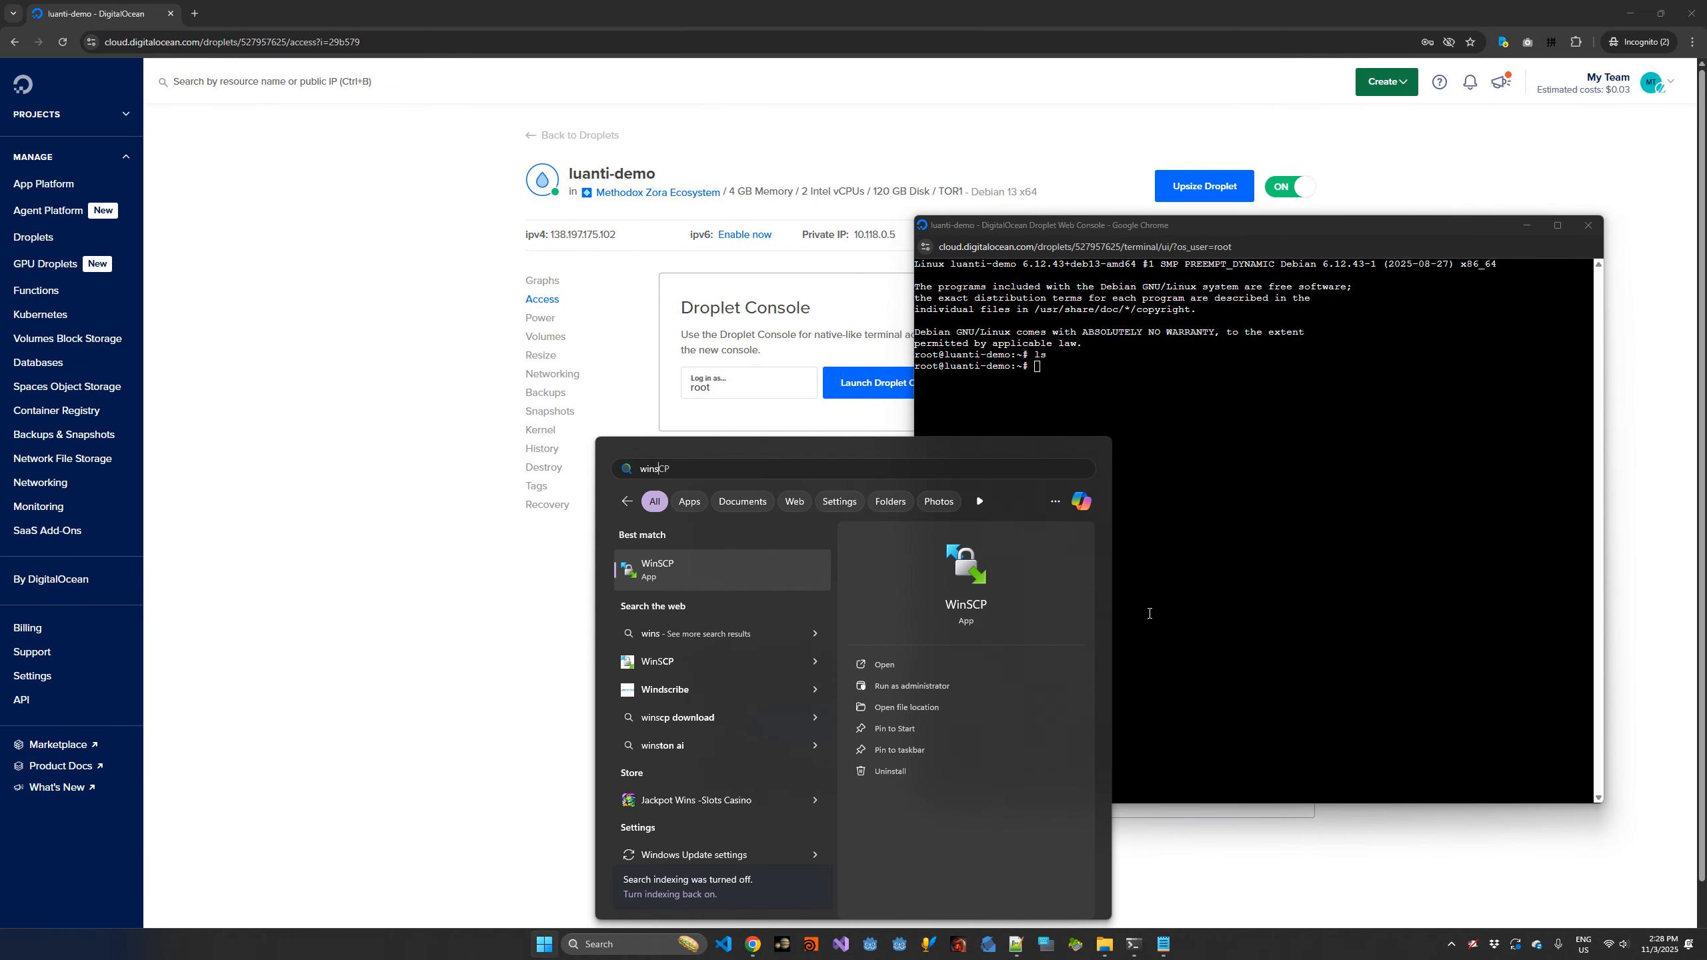
key("Return")
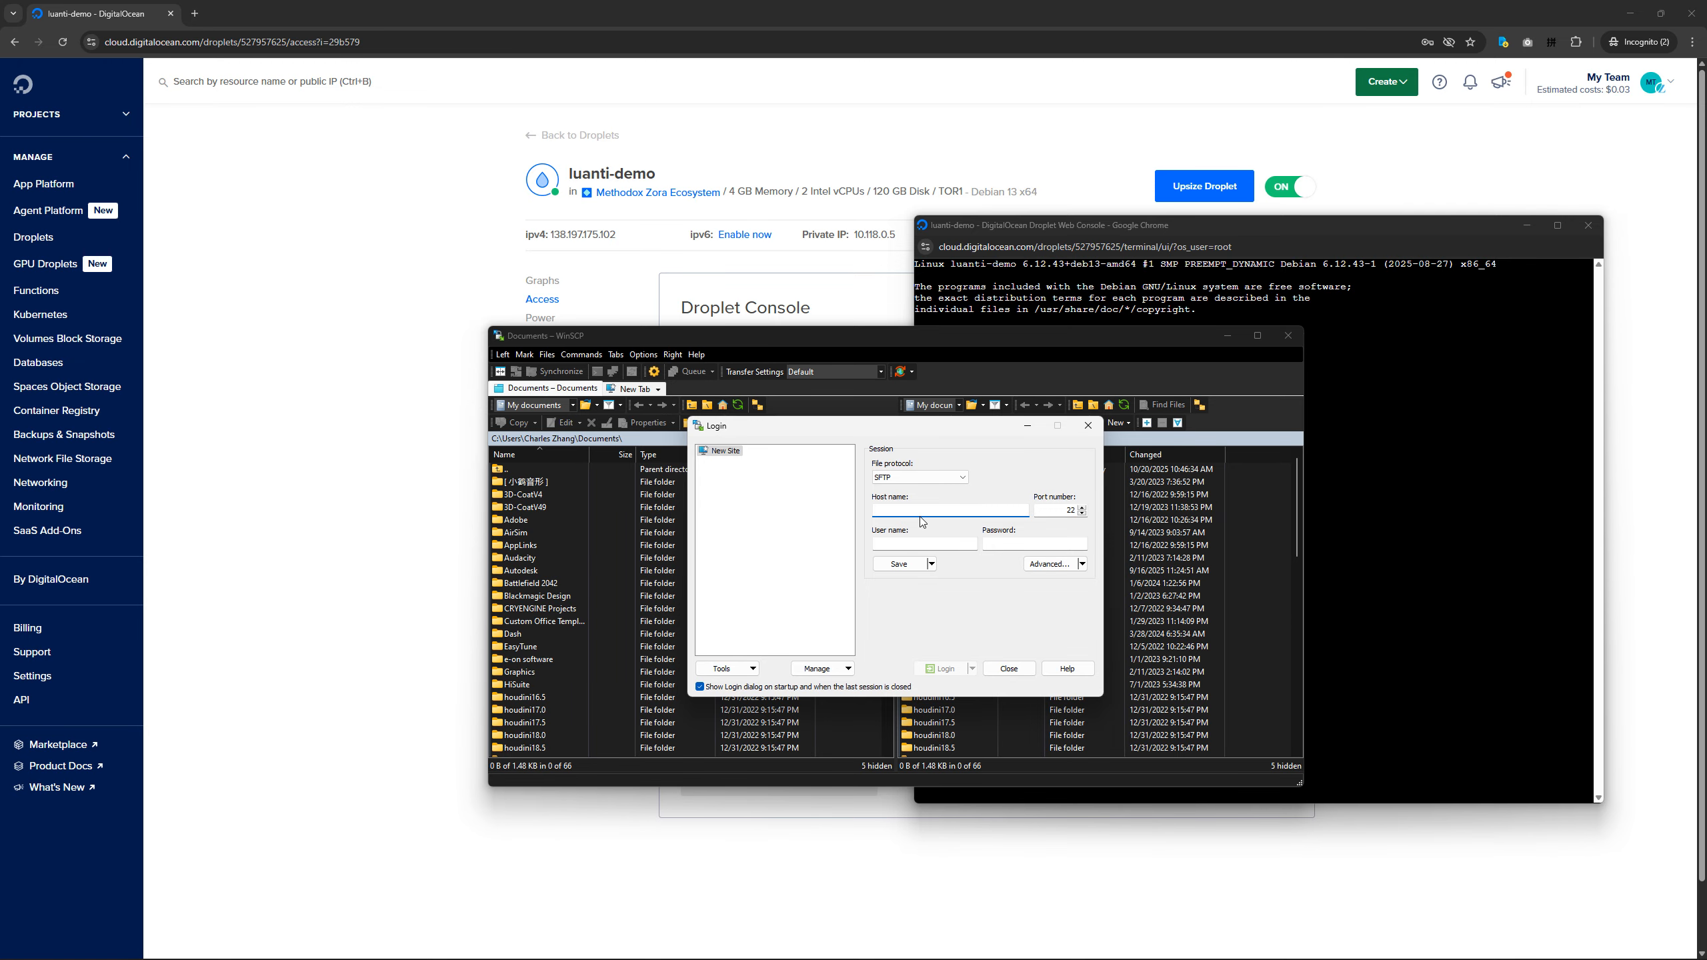
Set the new SFTP site's host name to the Droplet's IPv4 address, 138.197.175.102, and its user name to root.
left_click(636, 235)
key("alt+Tab")
type("138.197.175.102")
left_click(945, 542)
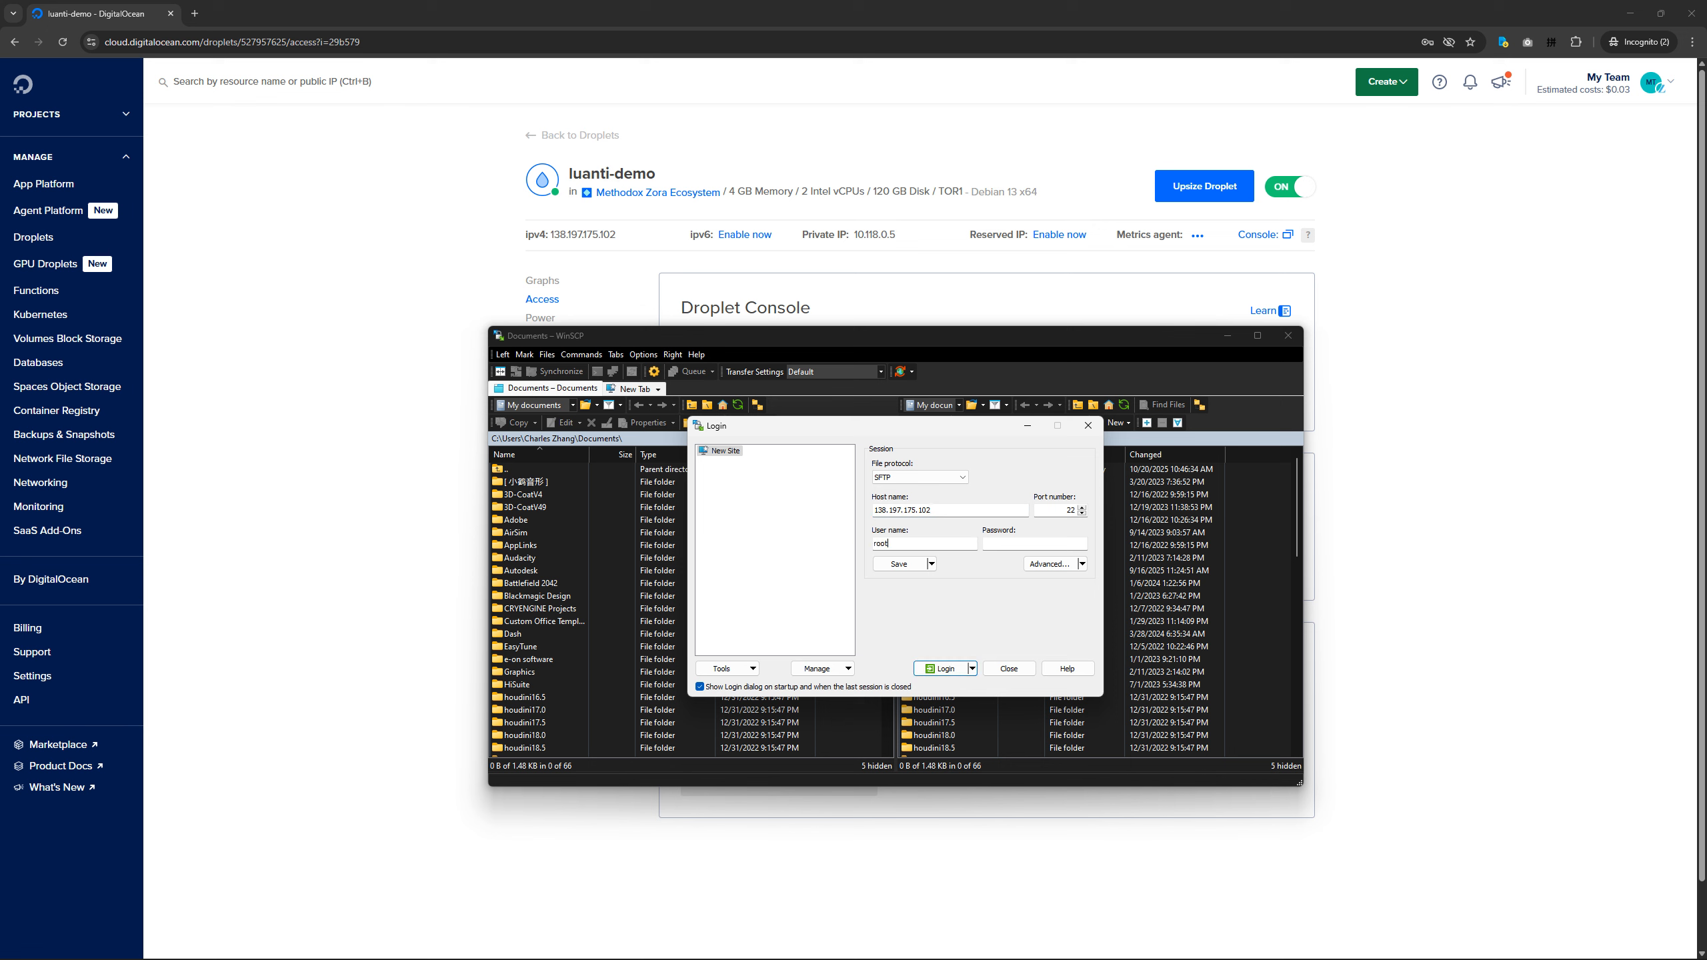
left_click(992, 542)
In the site's advanced SSH authentication settings, choose mykey from the Desktop's Temp folder as the private key, browsing all file types.
left_click(1041, 570)
left_click(724, 531)
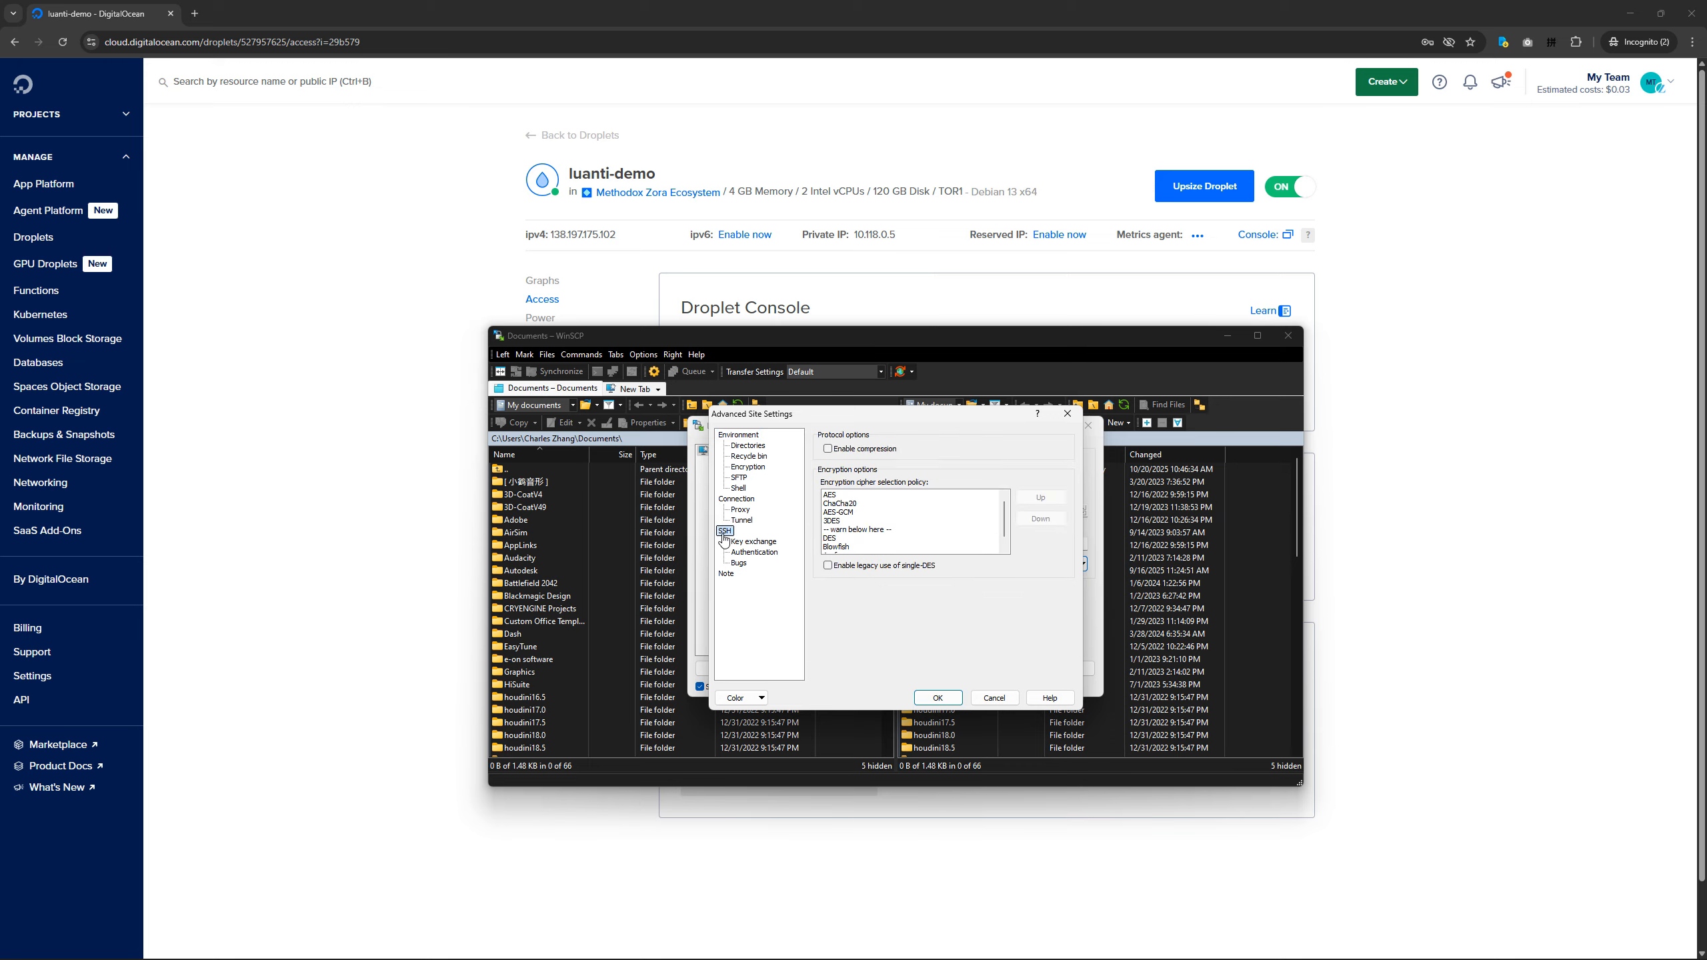
left_click(755, 553)
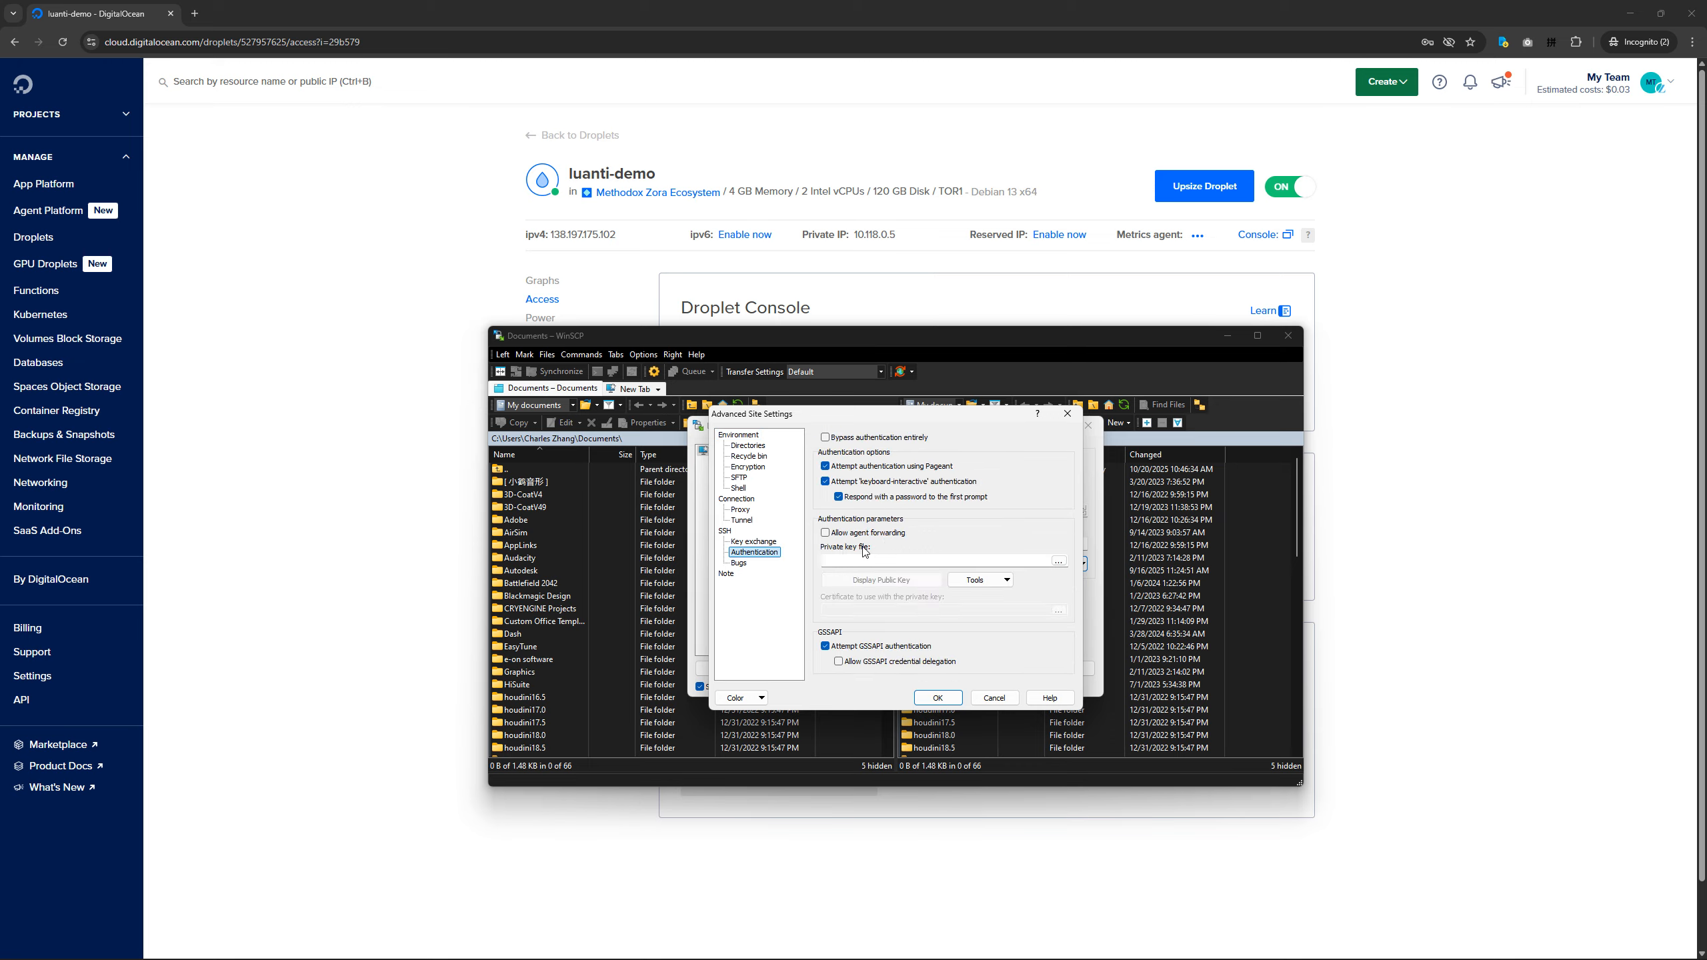
left_click(1058, 560)
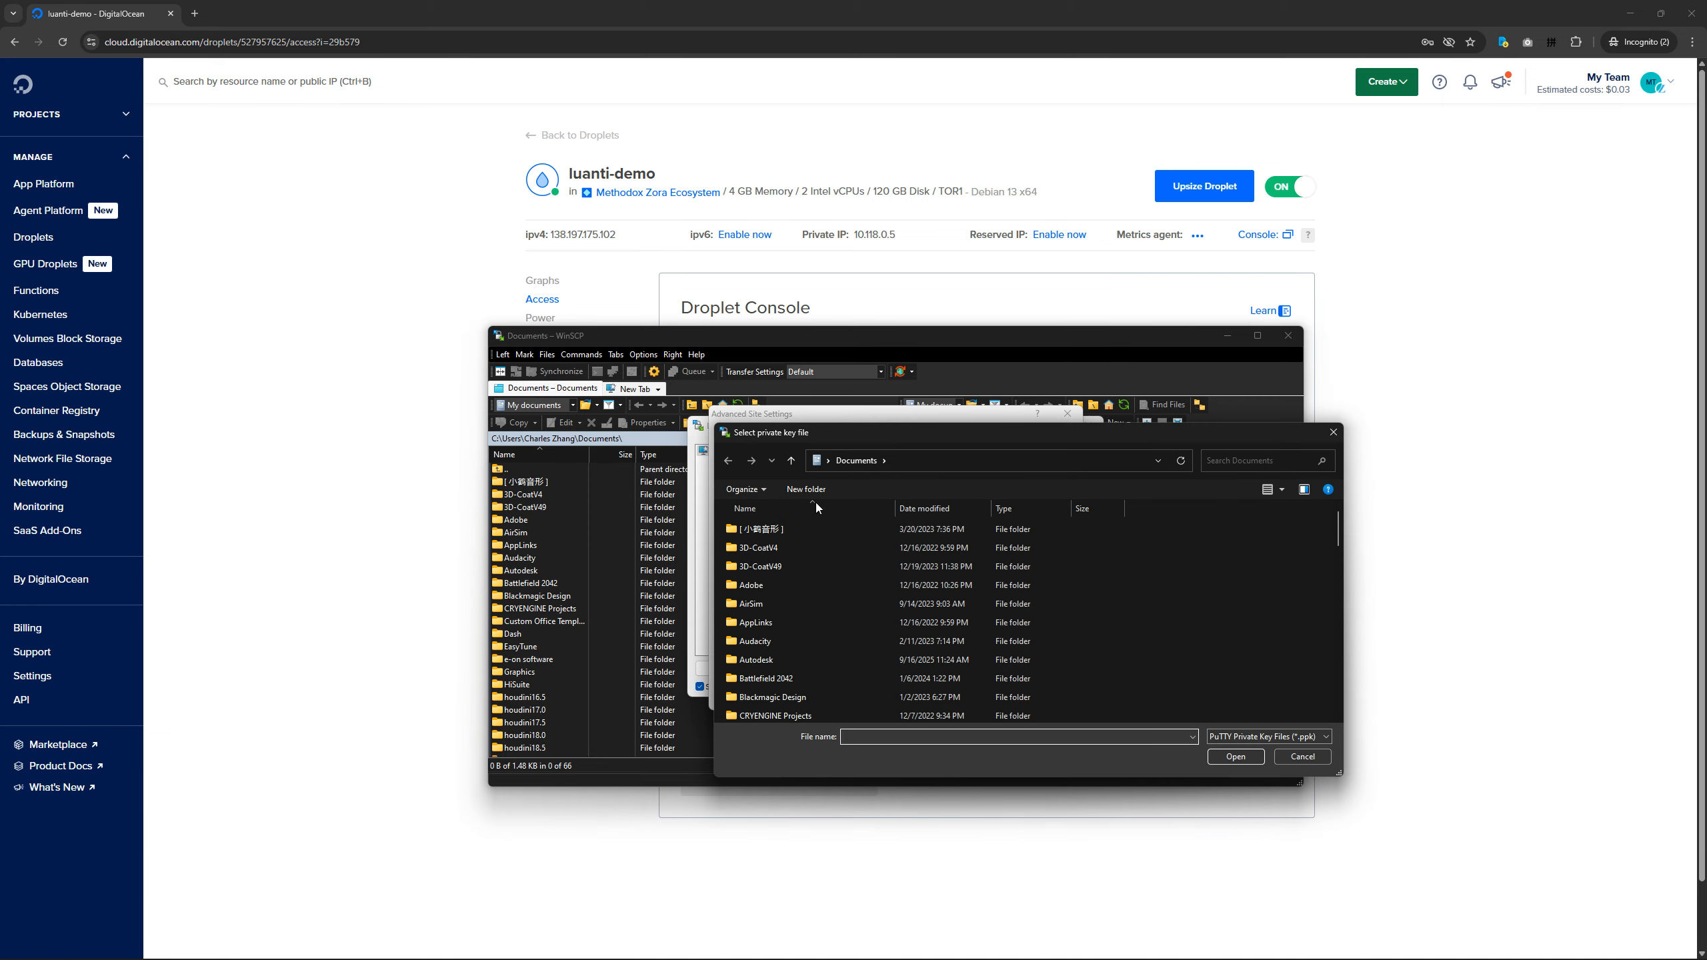
left_click(828, 460)
left_click(853, 566)
double_click(786, 551)
left_click(1239, 737)
left_click(1231, 770)
left_click(755, 622)
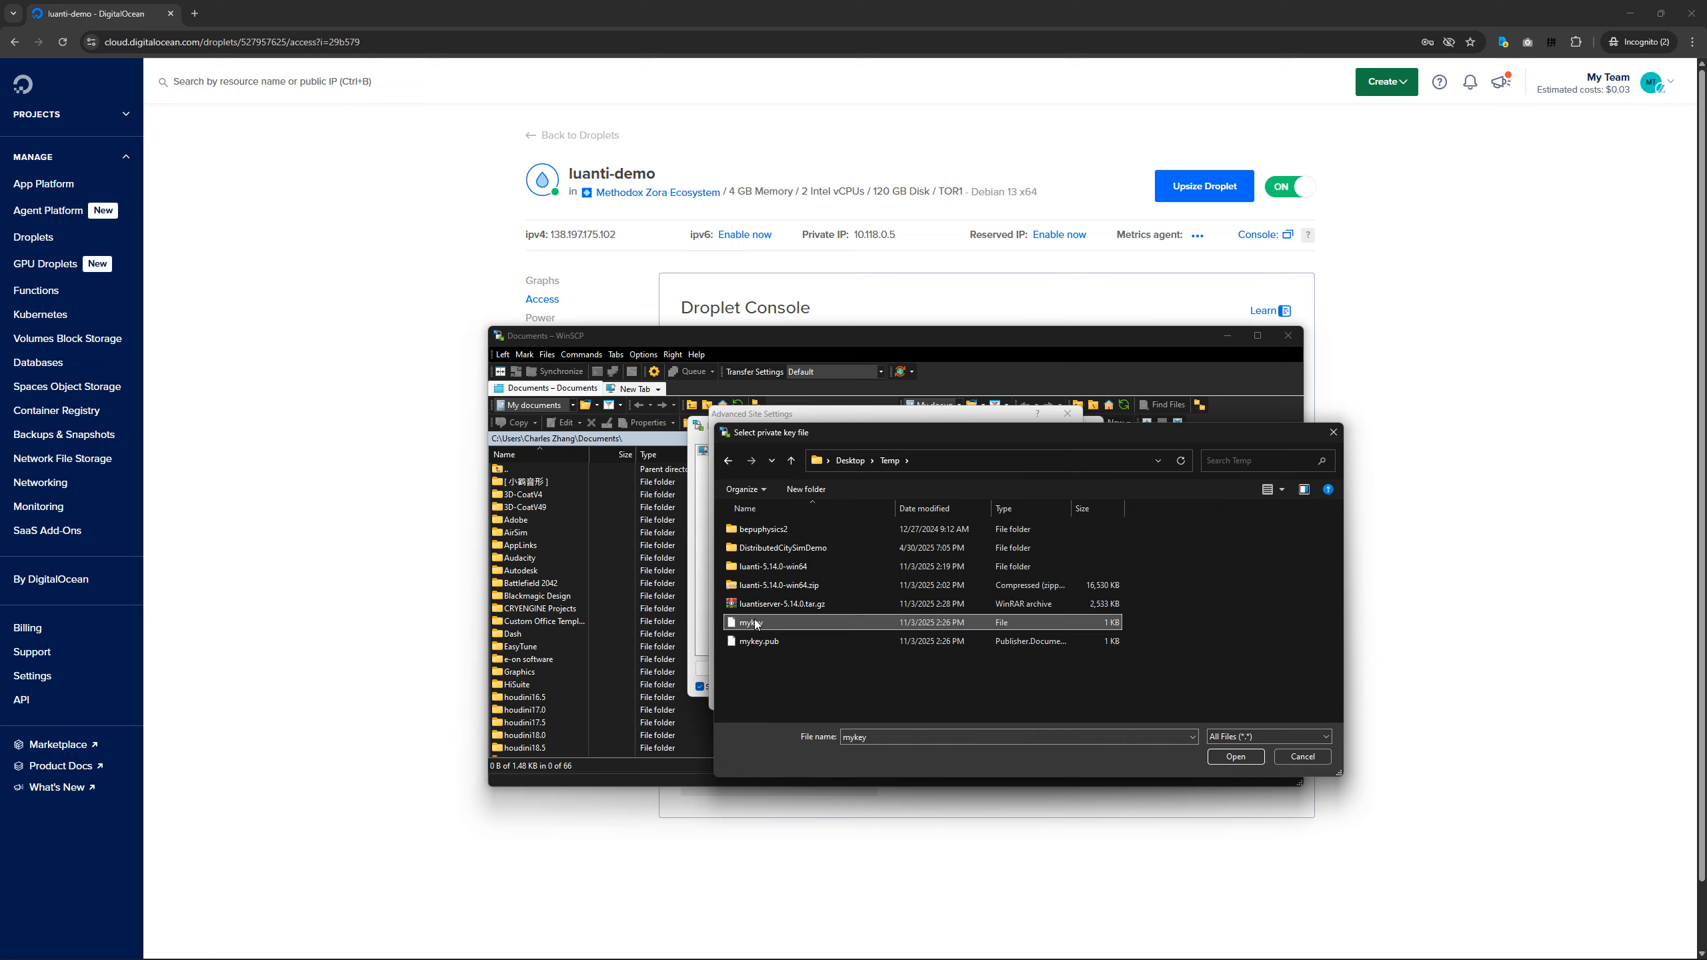
double_click(760, 620)
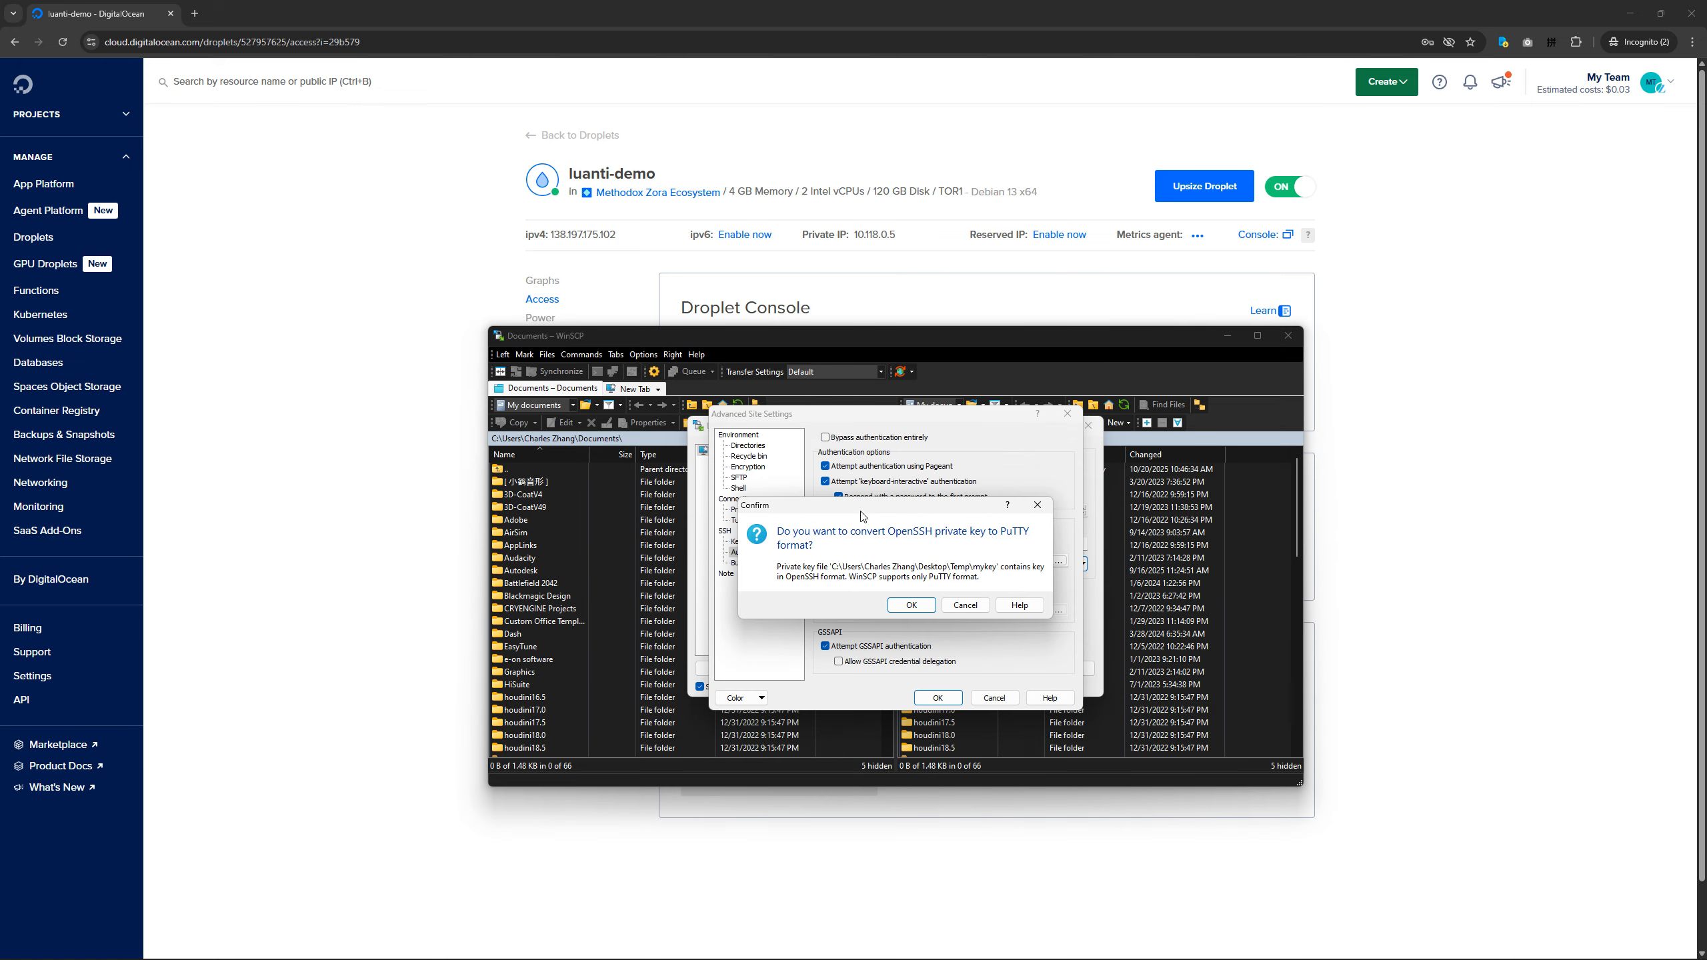
Convert the OpenSSH key to PuTTY format, save it as mykey.ppk in Temp, and accept the advanced site settings.
left_click_drag(859, 514, 852, 516)
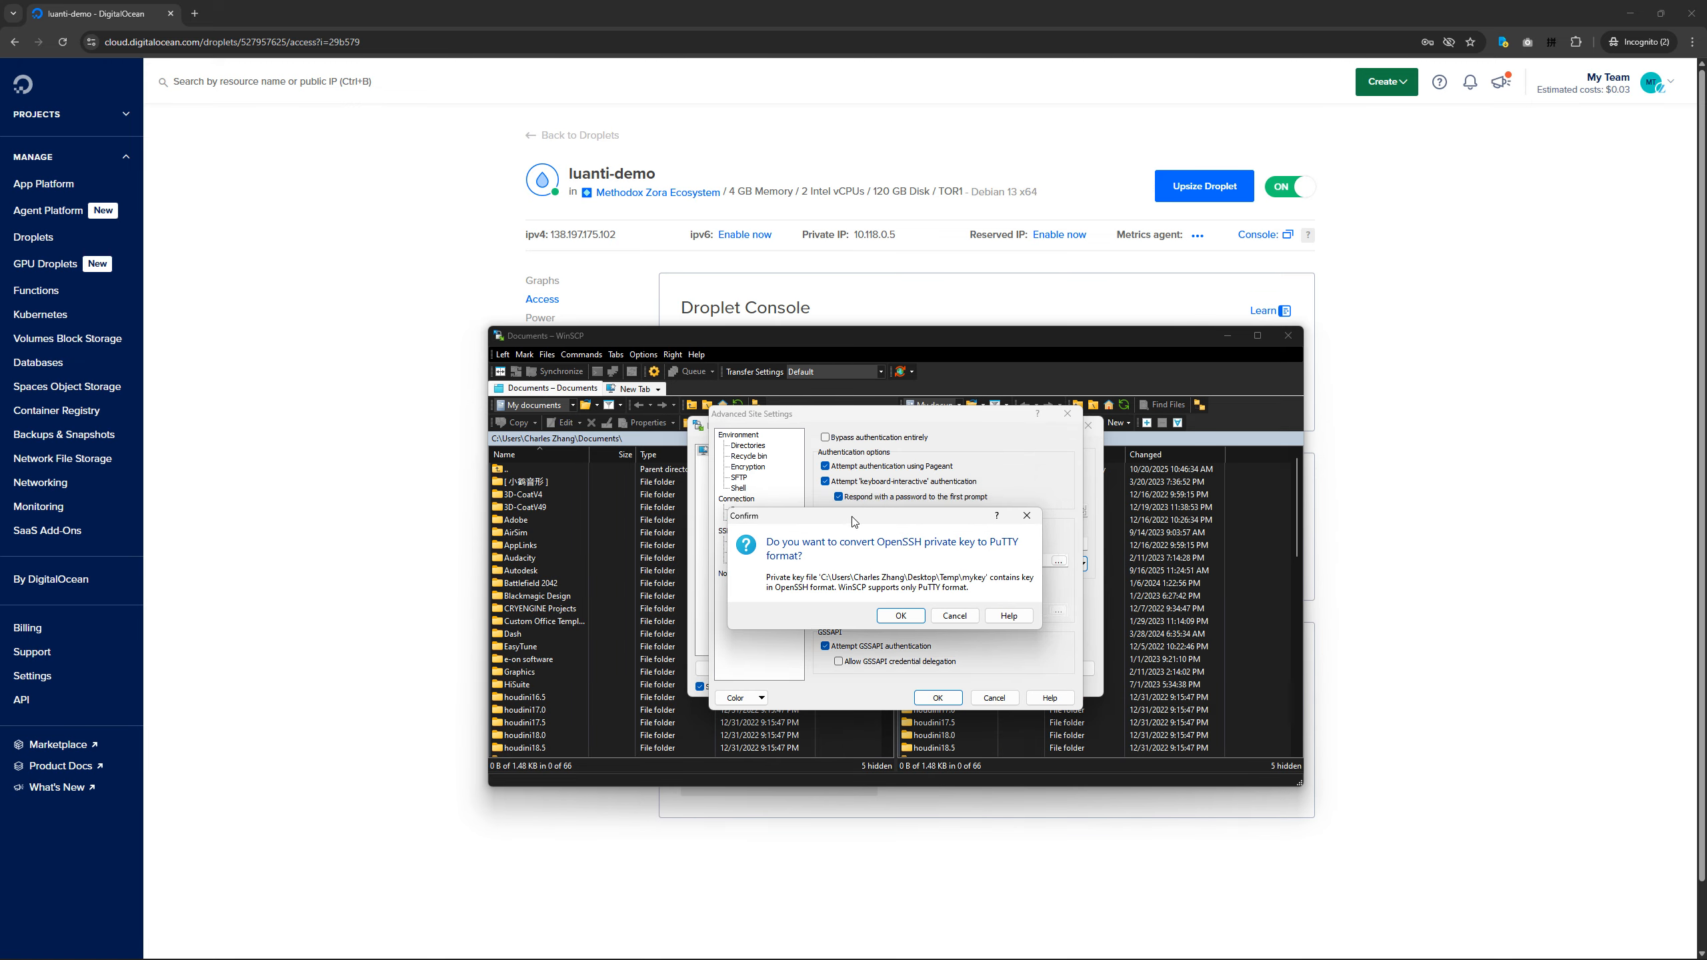
left_click(901, 615)
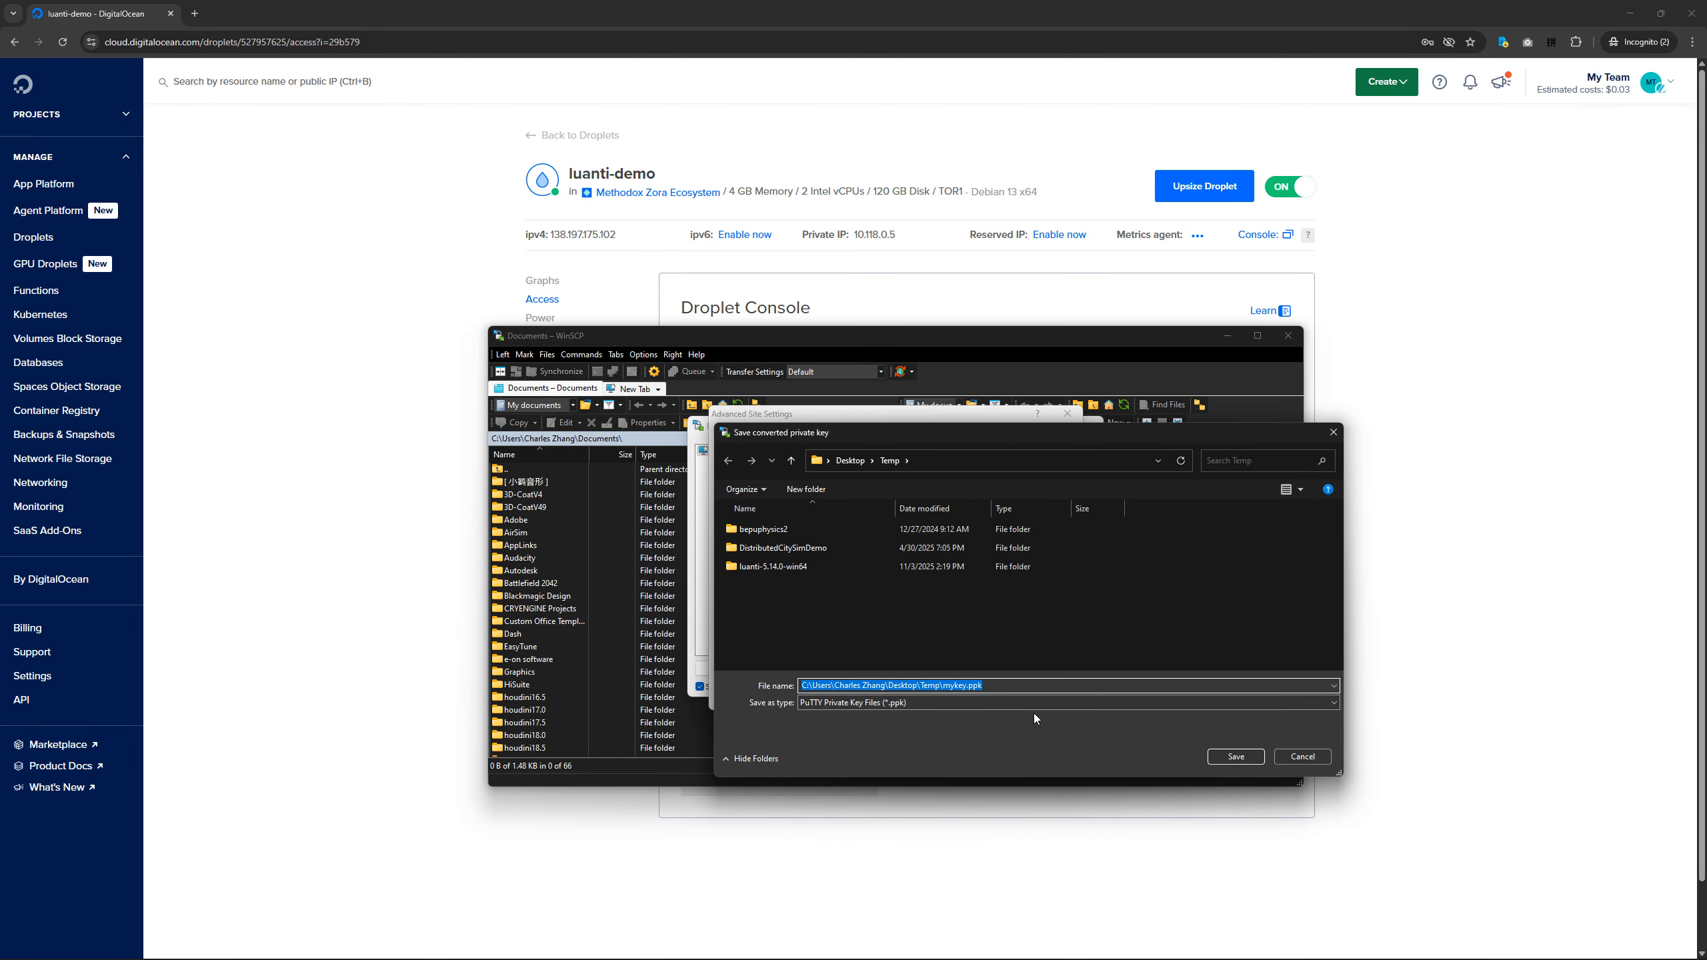
left_click(1000, 686)
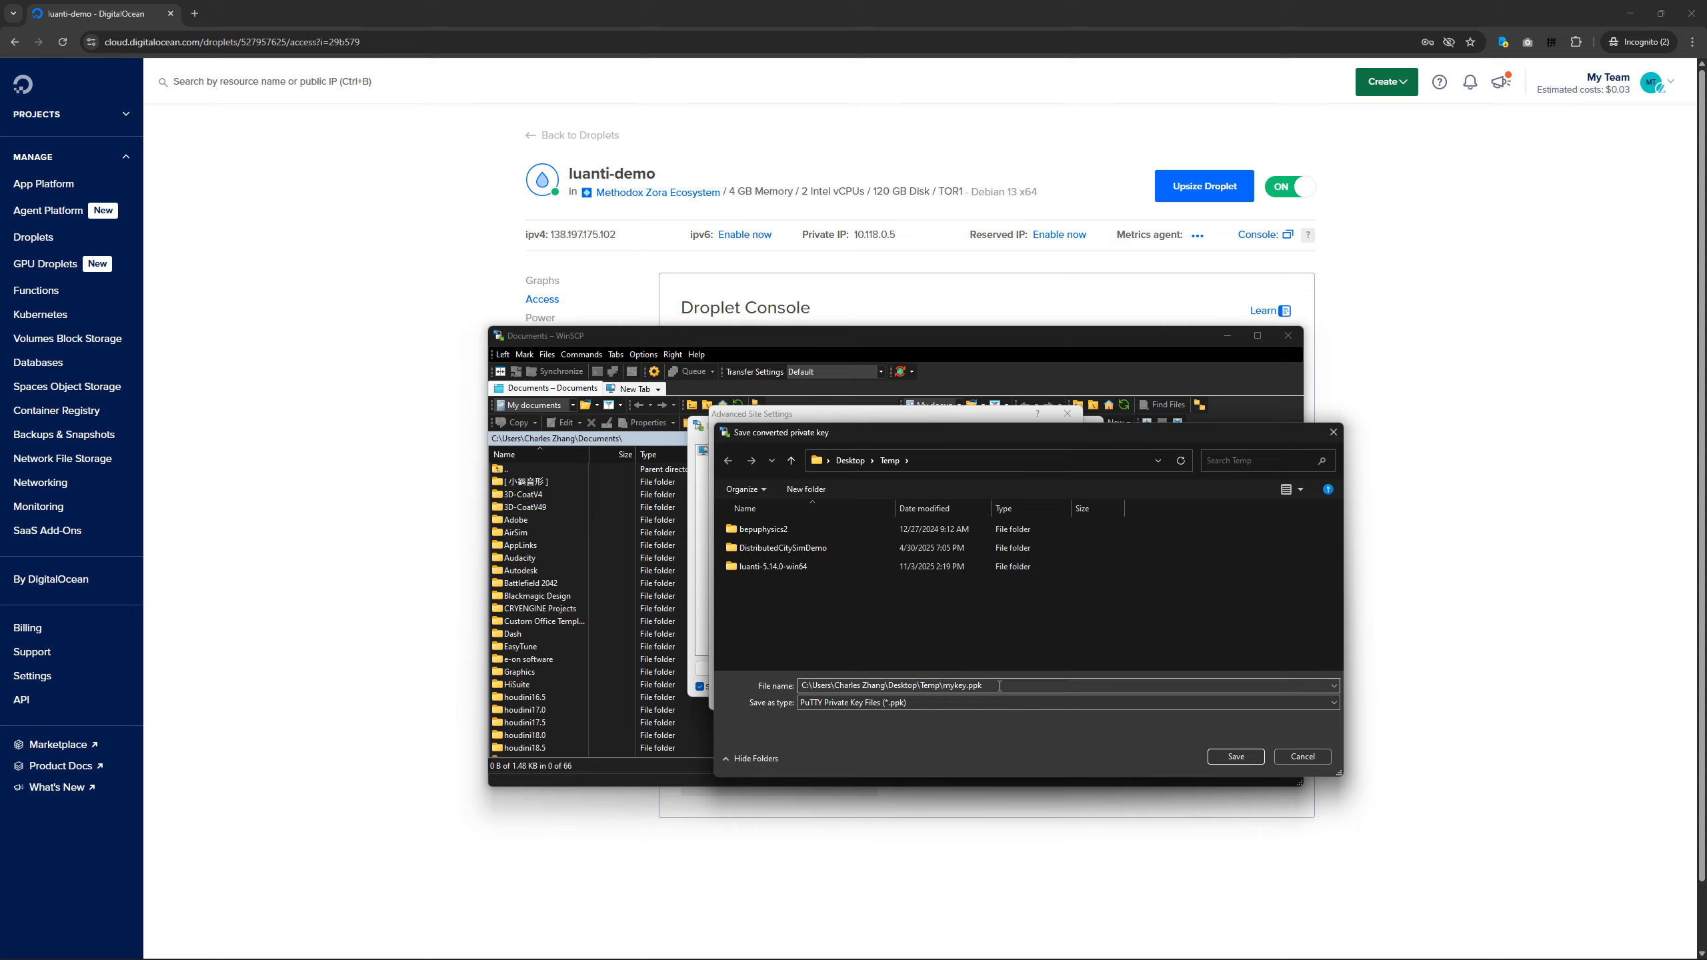
key("ctrl+a")
left_click(941, 686)
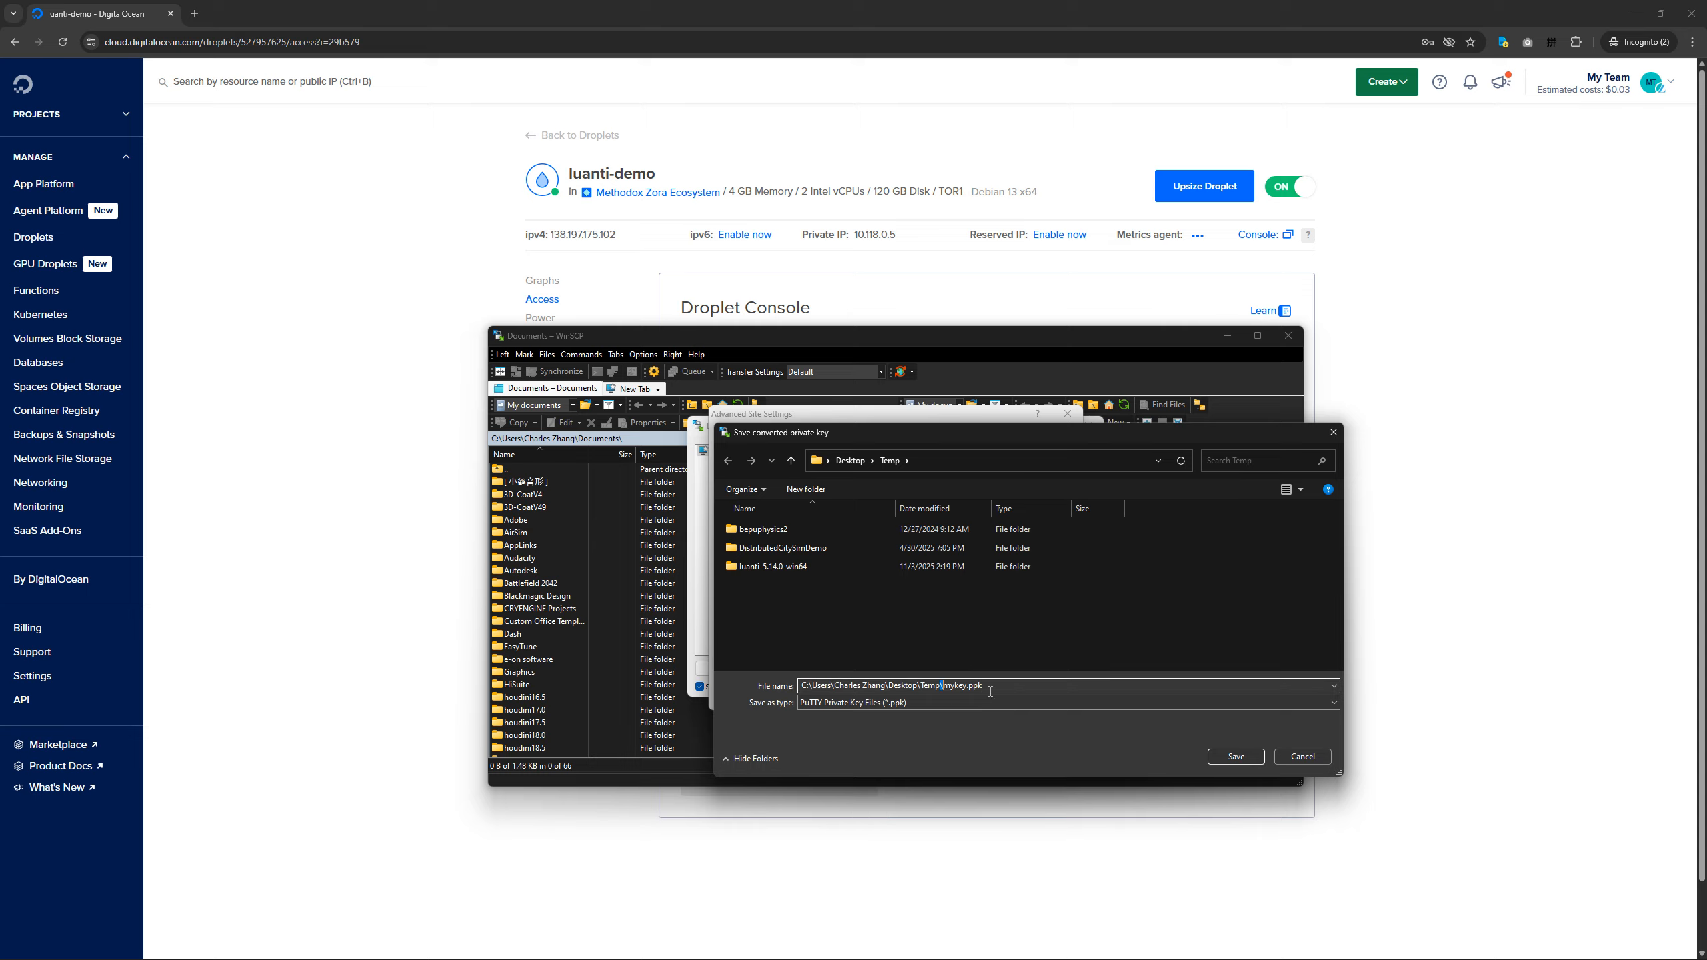
key("shift+Home")
key("BackSpace")
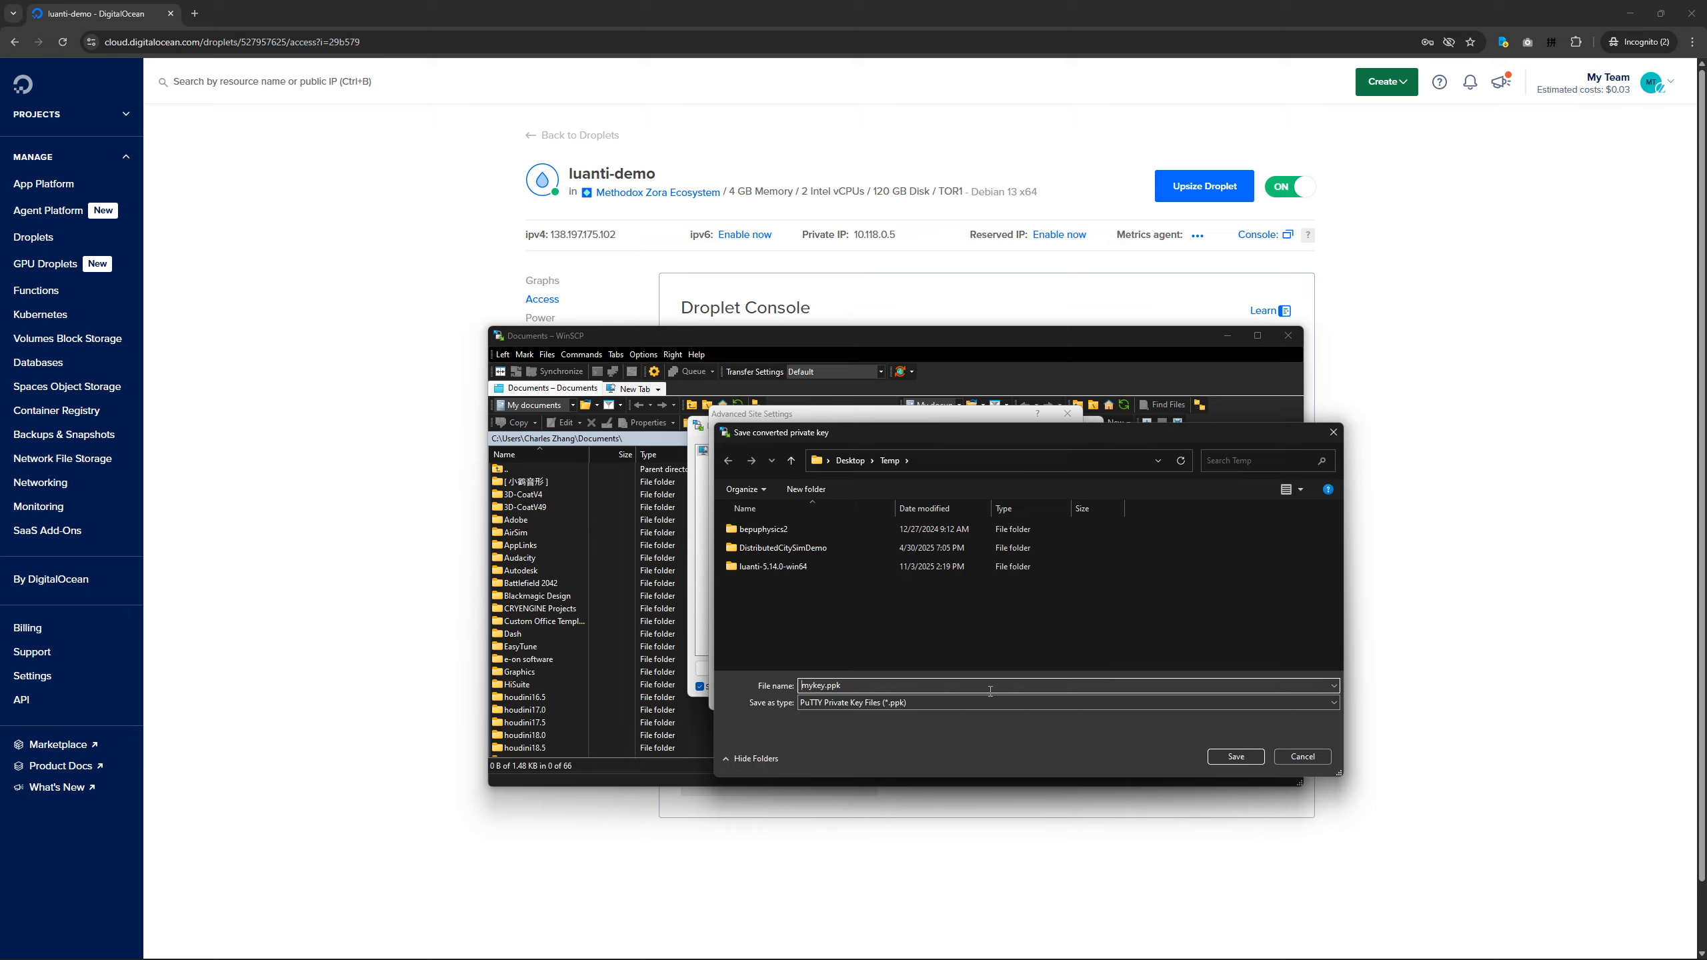
left_click(1223, 756)
left_click(953, 597)
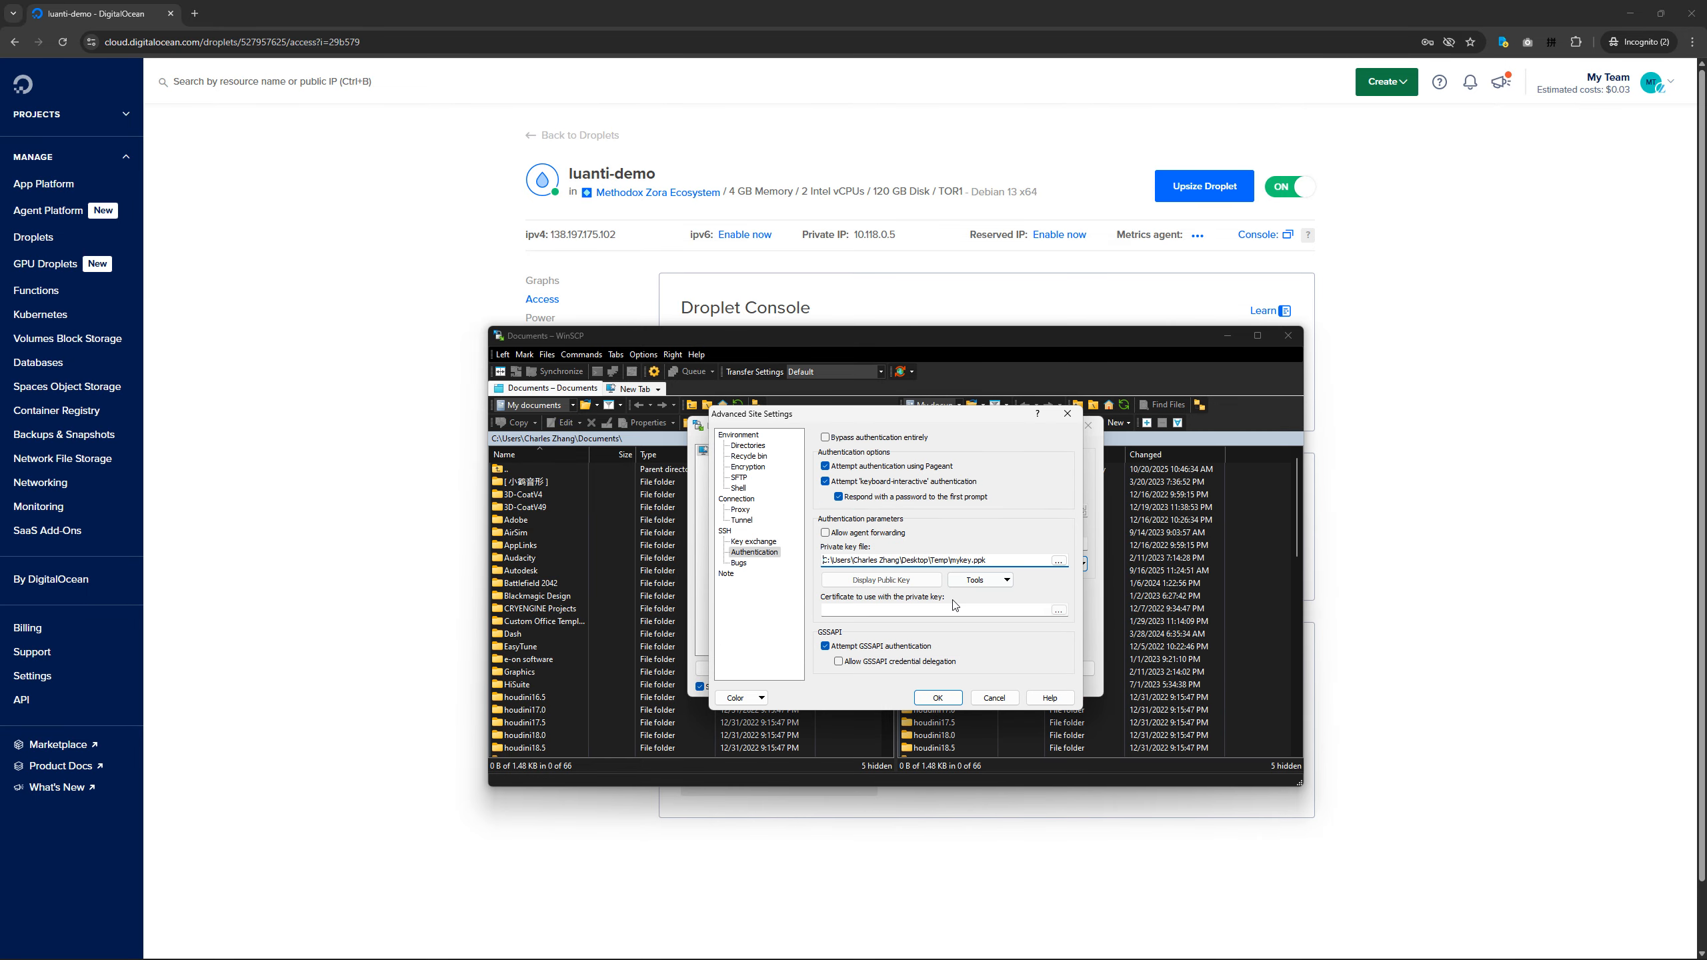
left_click(943, 702)
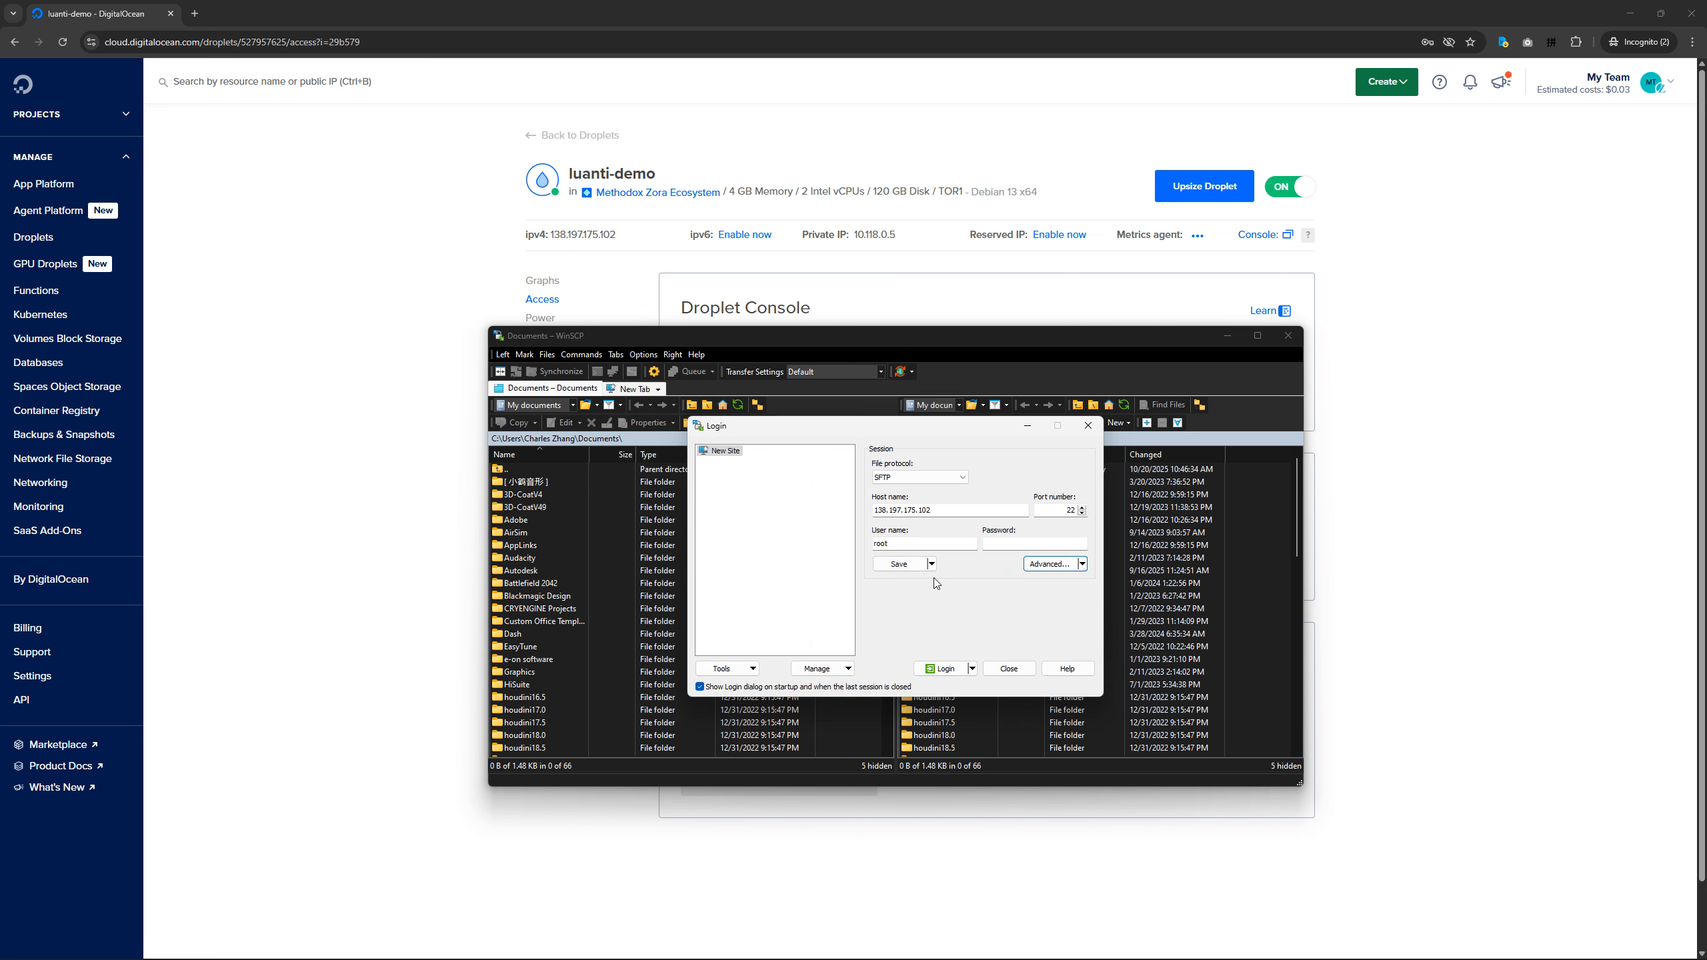
Log in to the Droplet with the password left empty and accept the unknown server's host key.
left_click(995, 541)
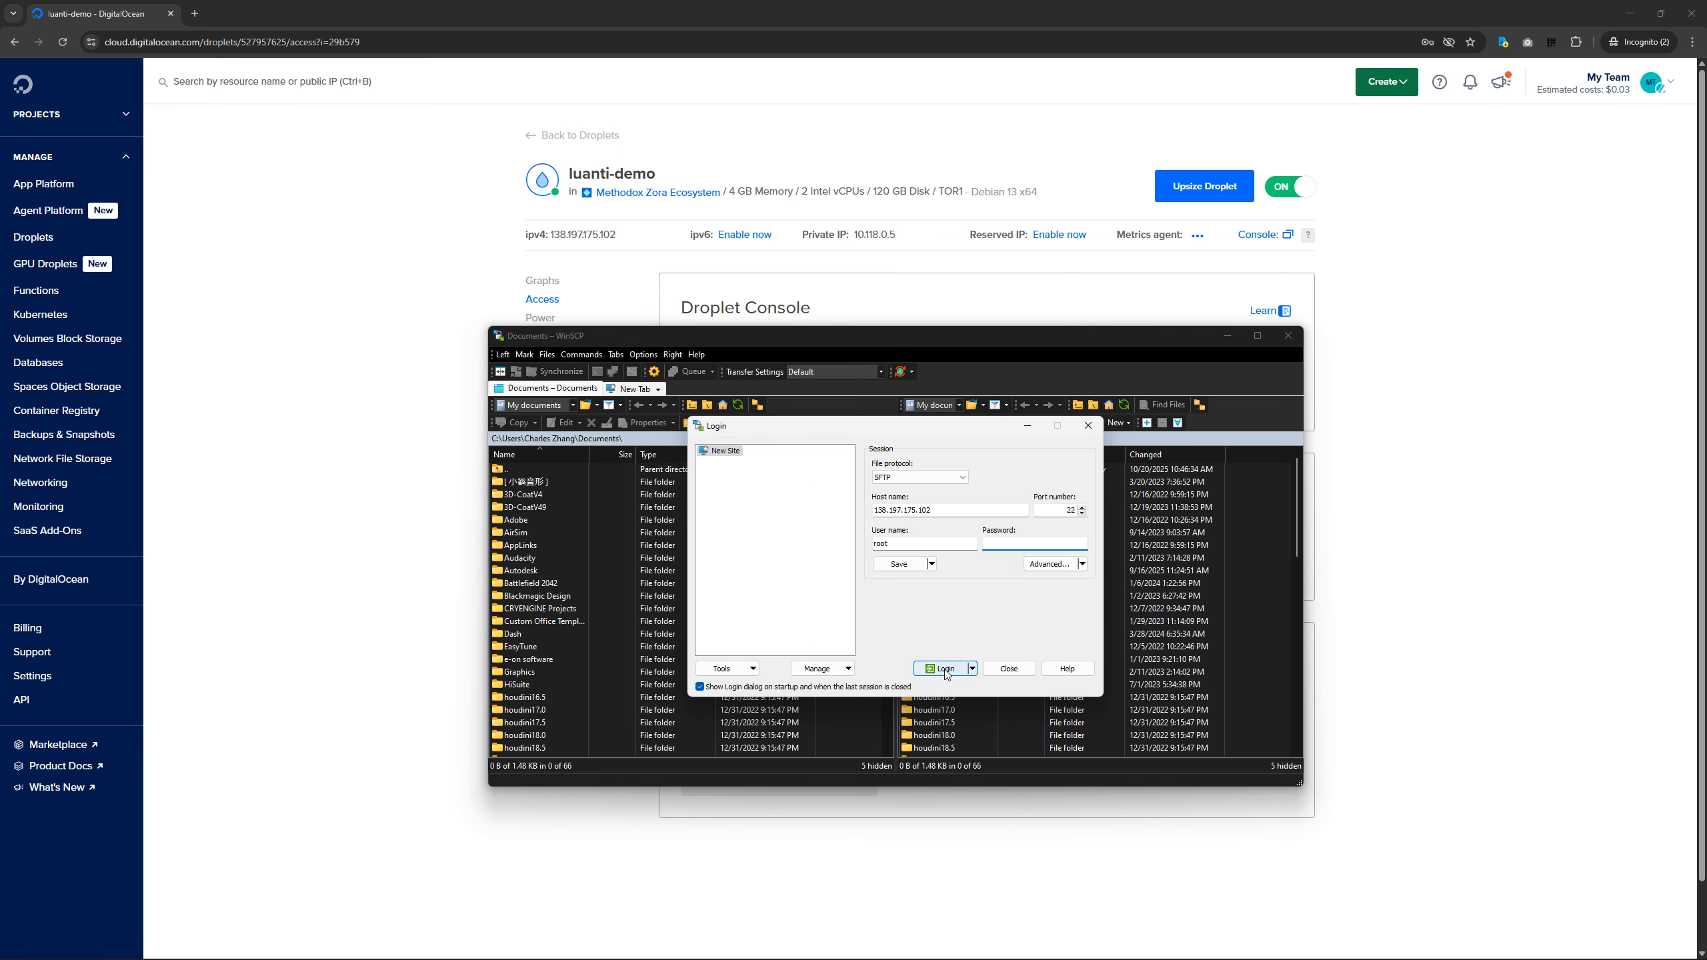
left_click(944, 669)
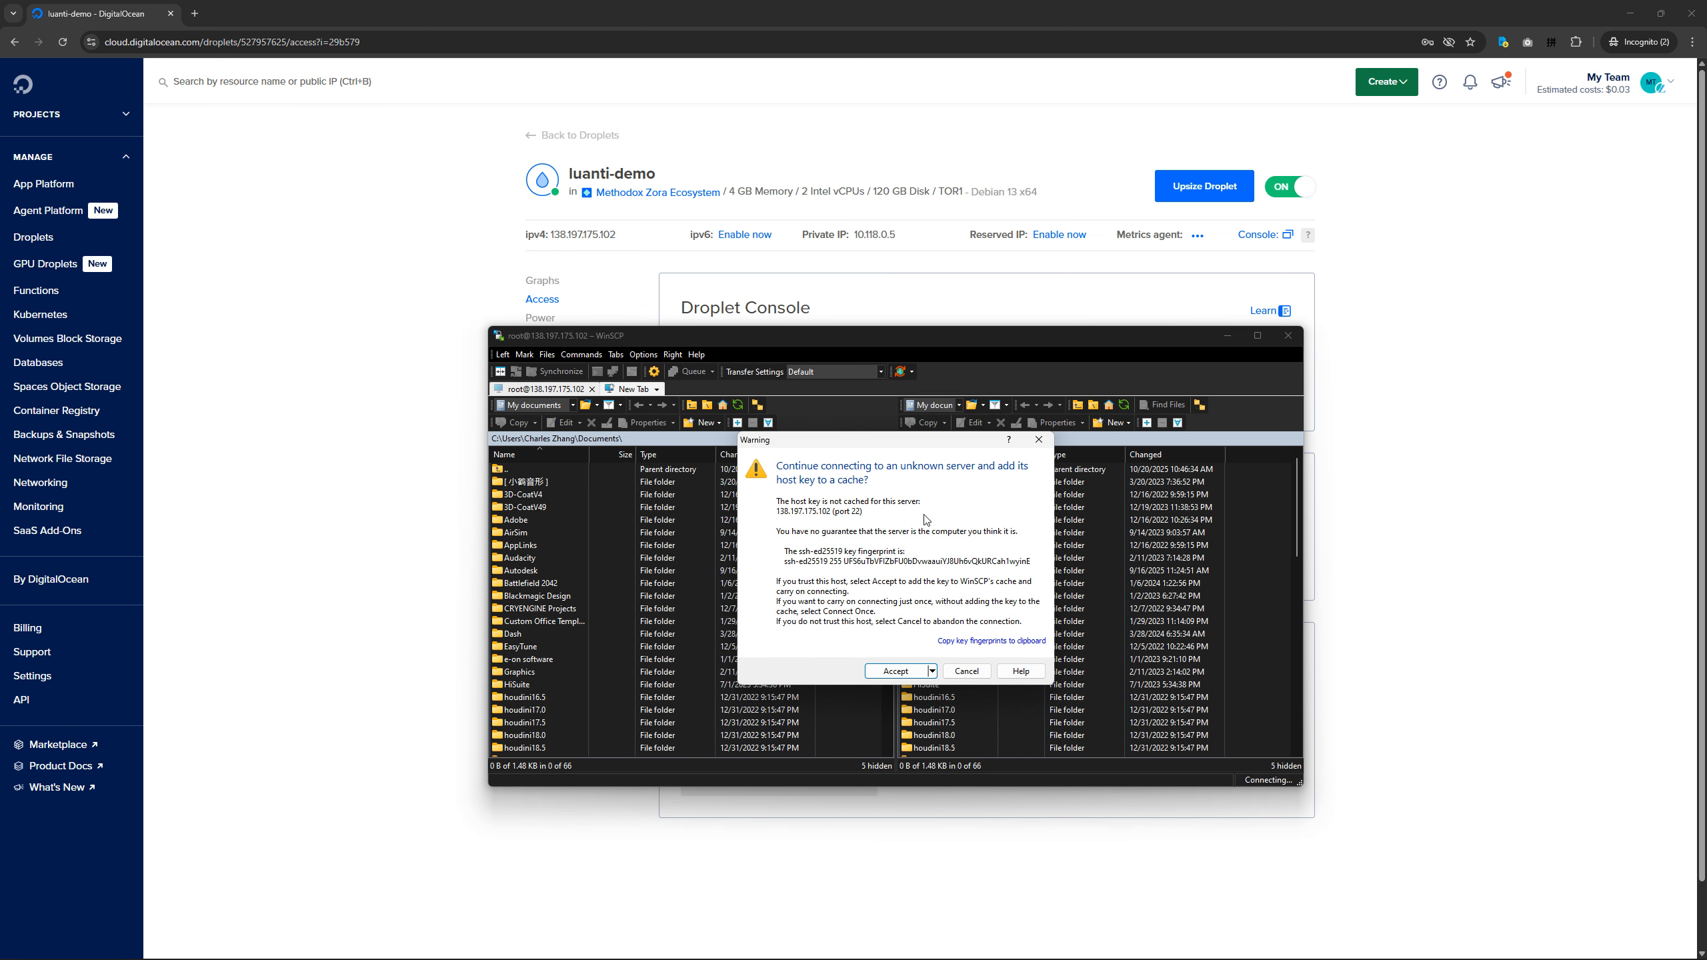
left_click(897, 671)
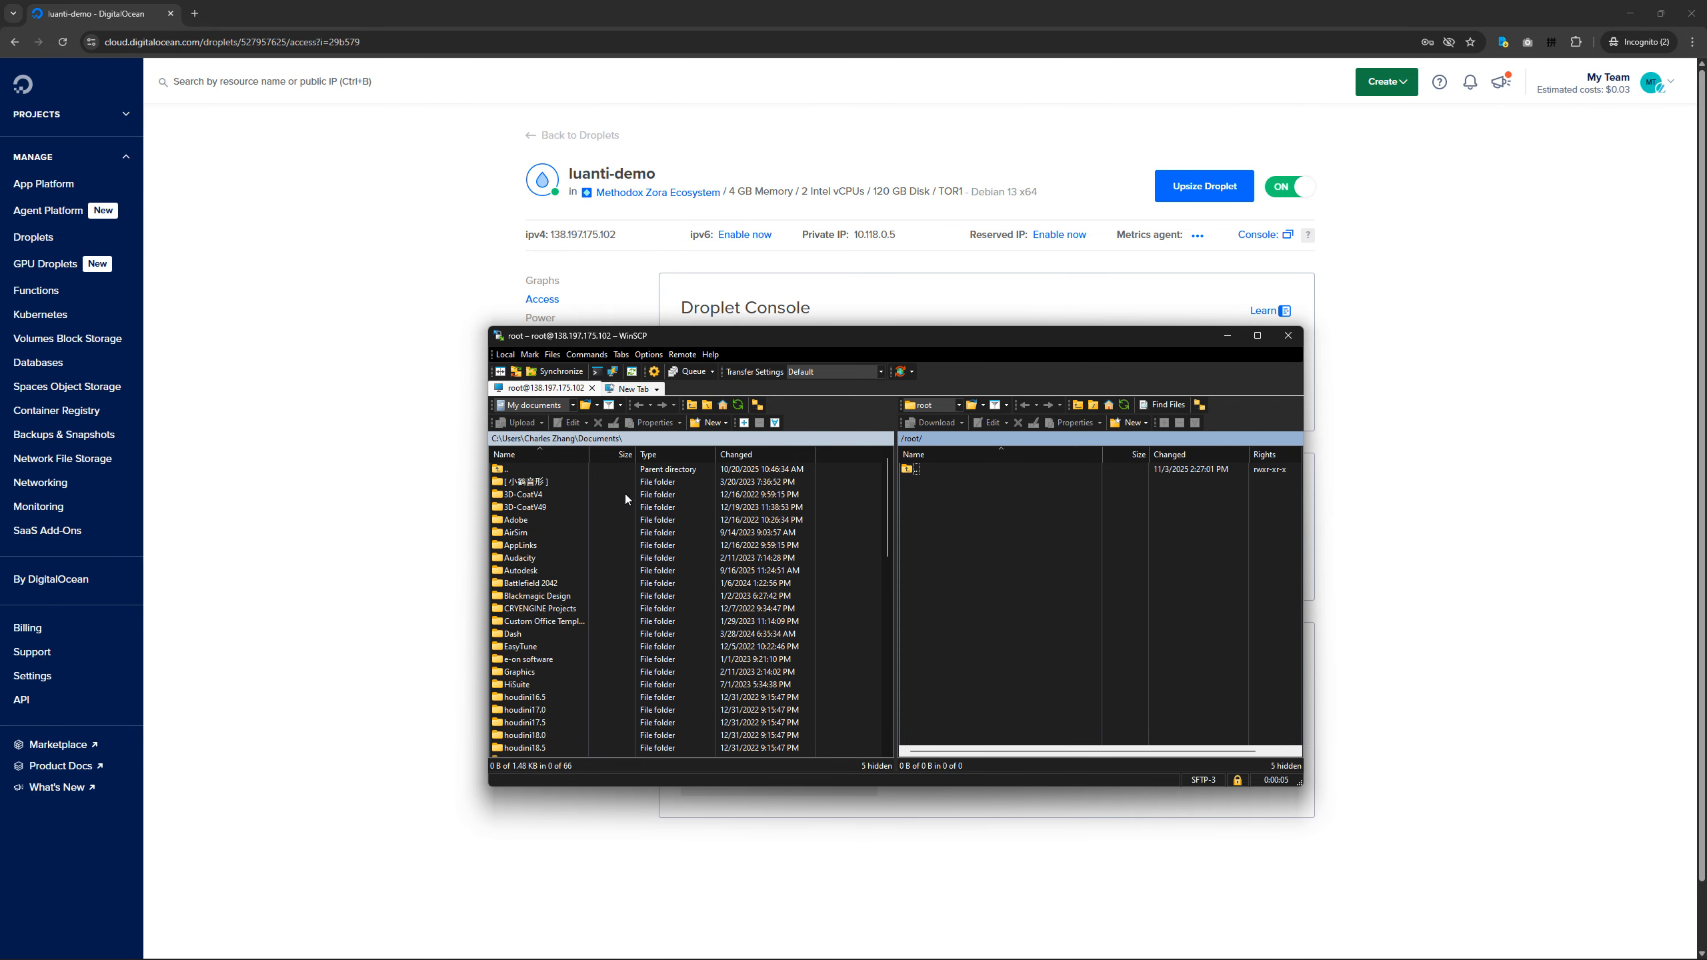
Set the local directory to the Desktop's Temp folder, widen its Name column and select luantiserver-5.14.0.tar.gz.
left_click(671, 441)
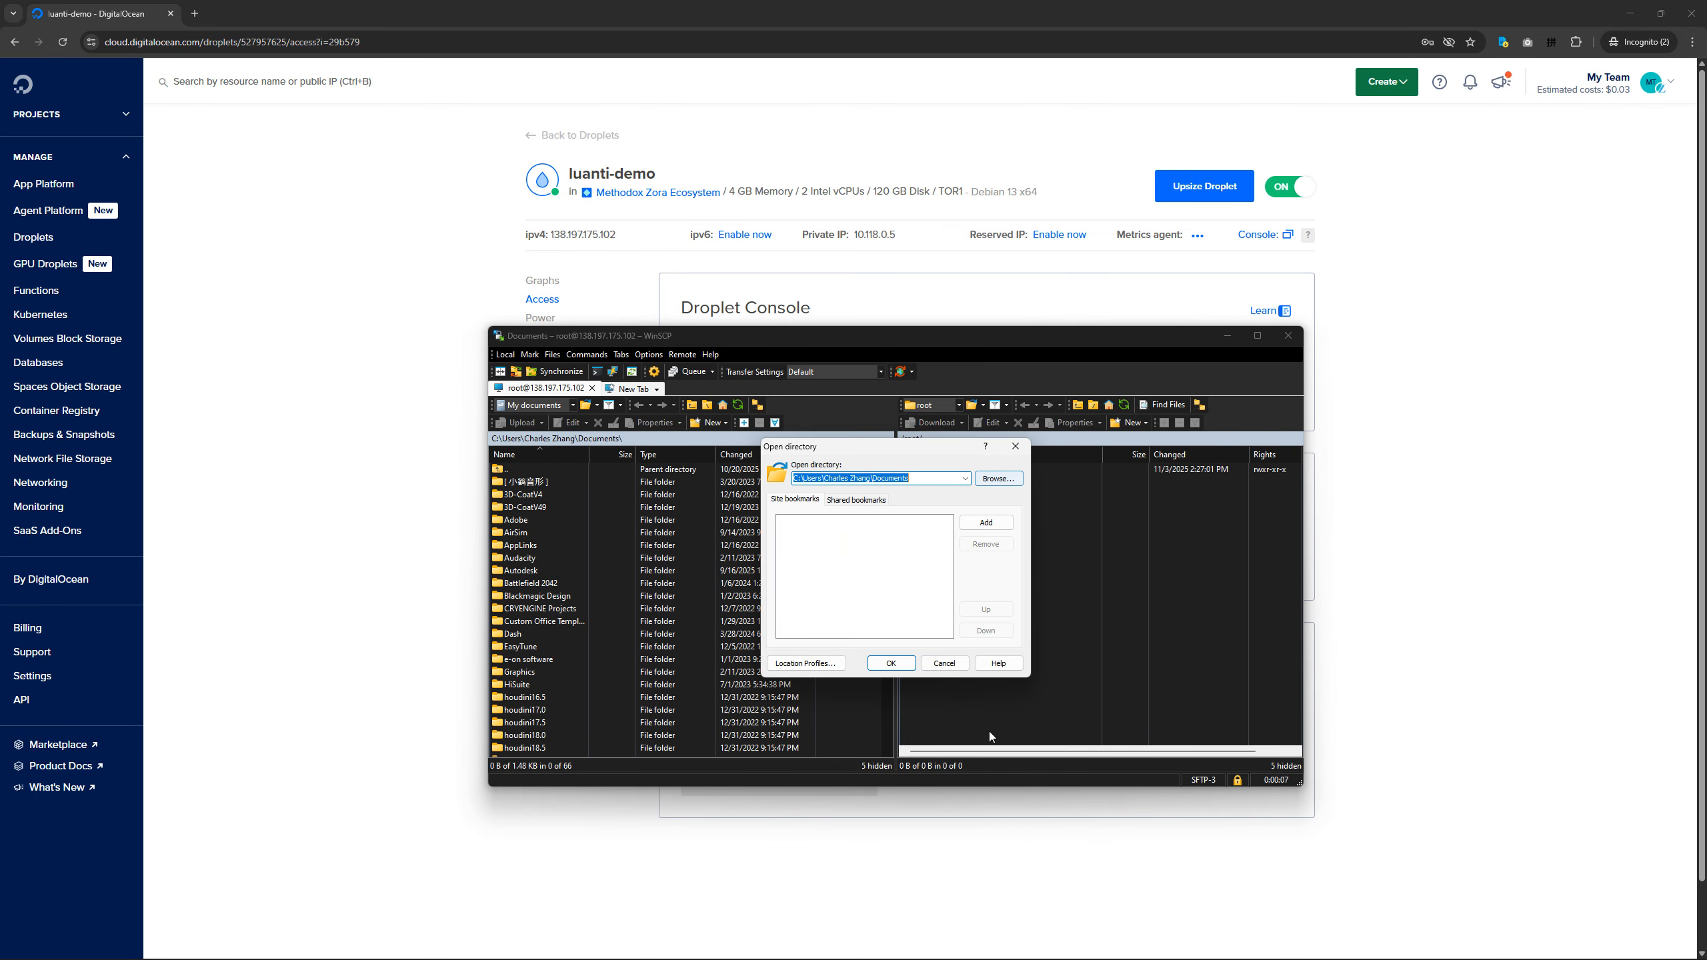
left_click(1090, 944)
key("alt+d")
key("ctrl+c")
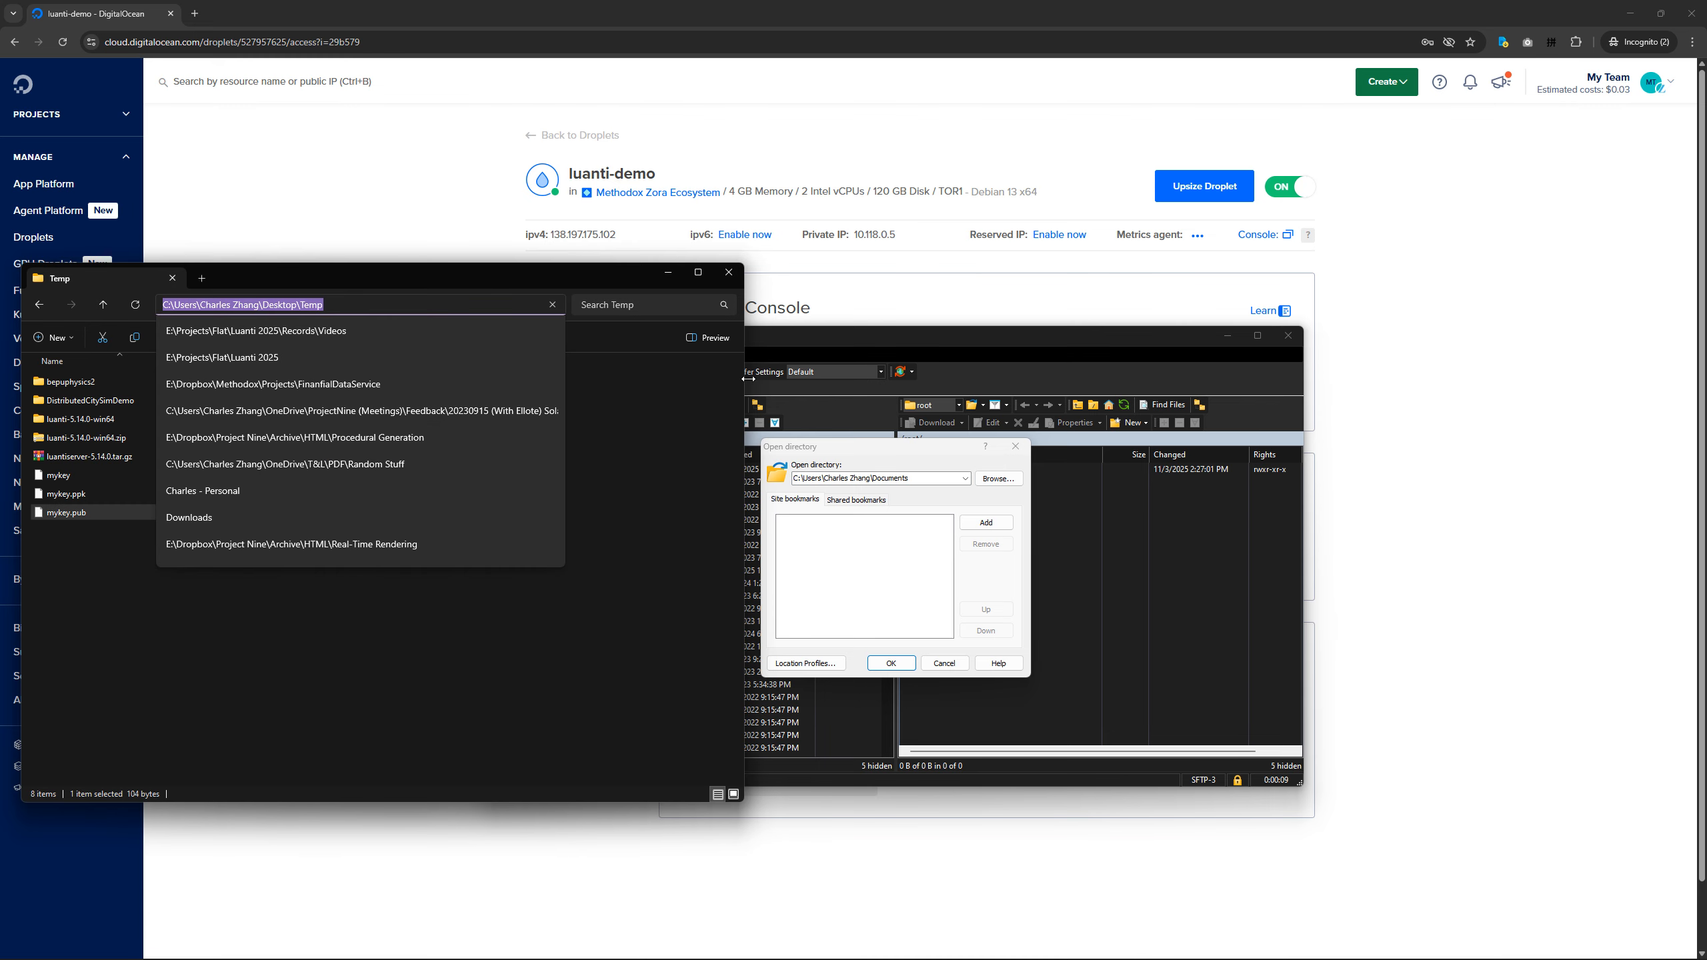
left_click(671, 273)
left_click(936, 479)
key("ctrl+a")
key("ctrl+v")
key("Return")
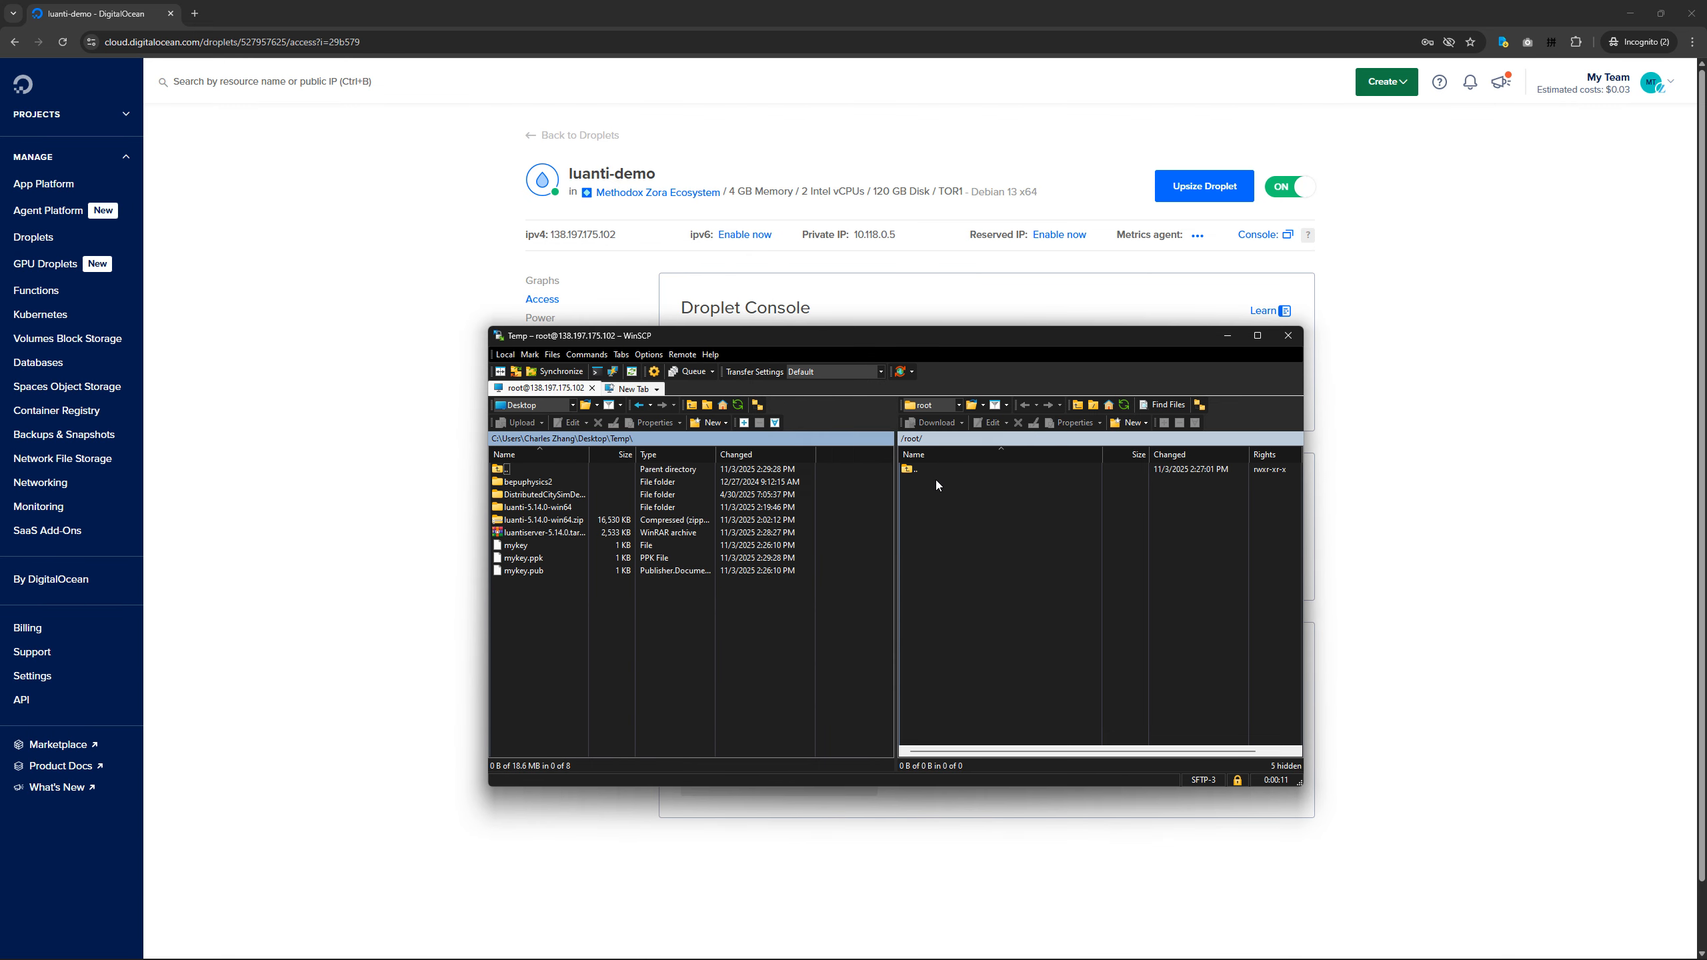
left_click_drag(589, 455, 659, 453)
left_click(552, 532)
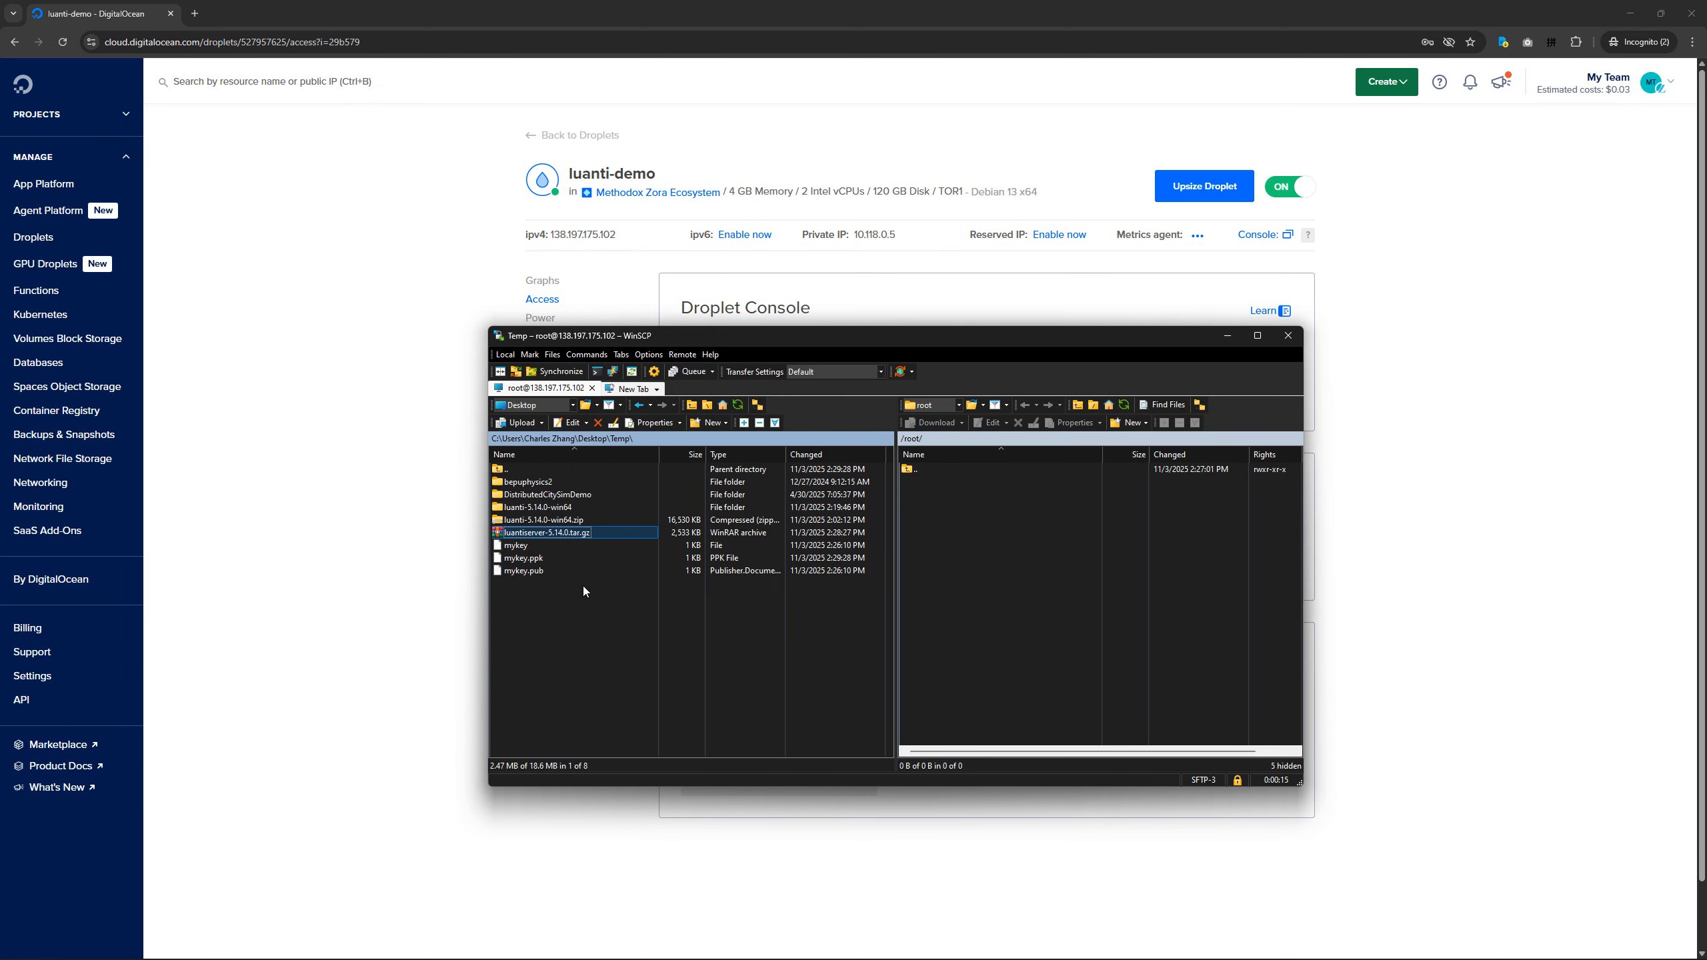
Create a new folder named Luanti in the remote /root directory and open it.
left_click(976, 542)
right_click(1023, 549)
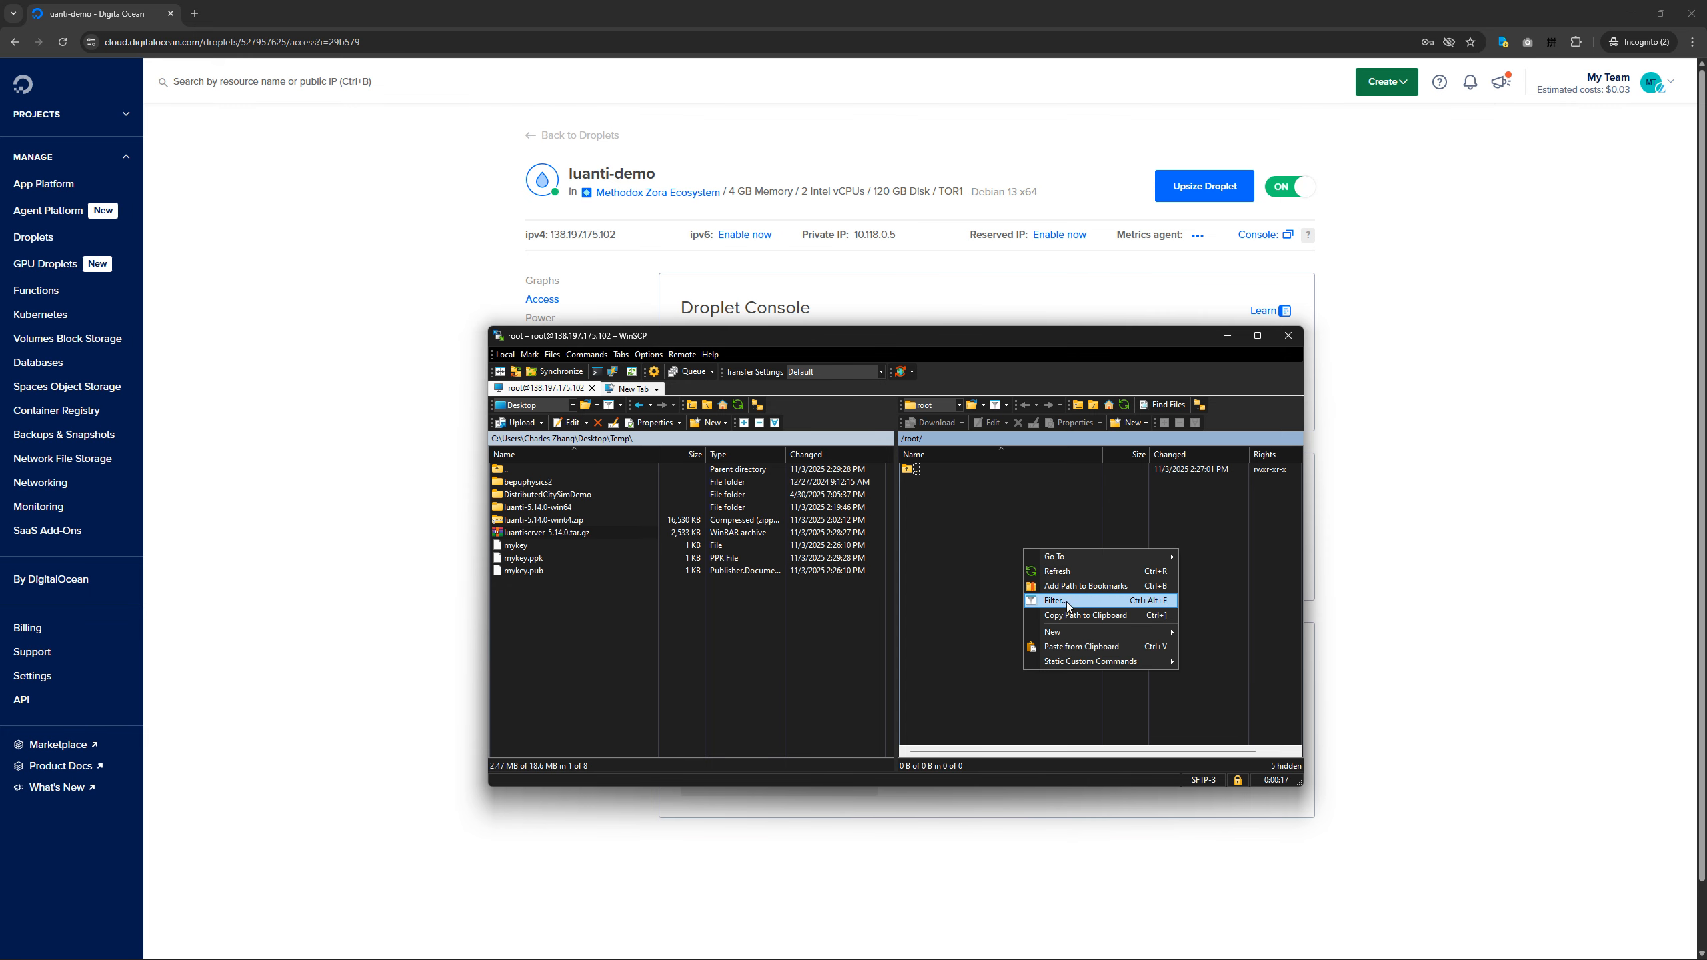
mouse_move(1076, 631)
left_click(1210, 647)
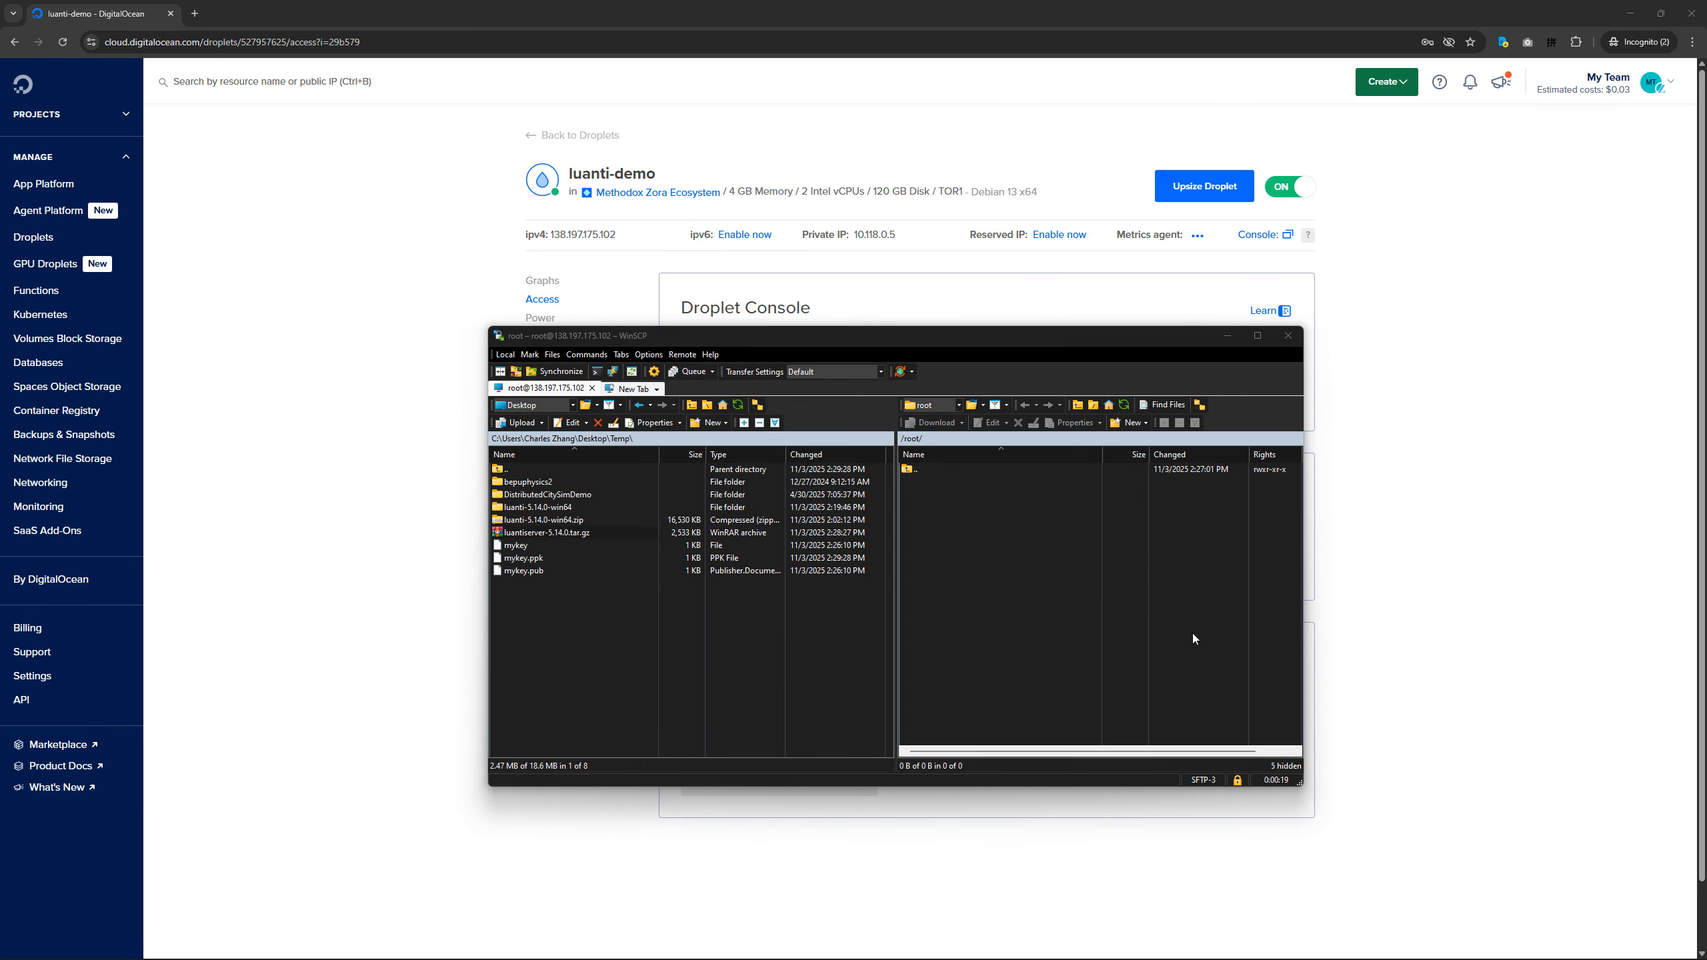
type("Luanti")
key("Return")
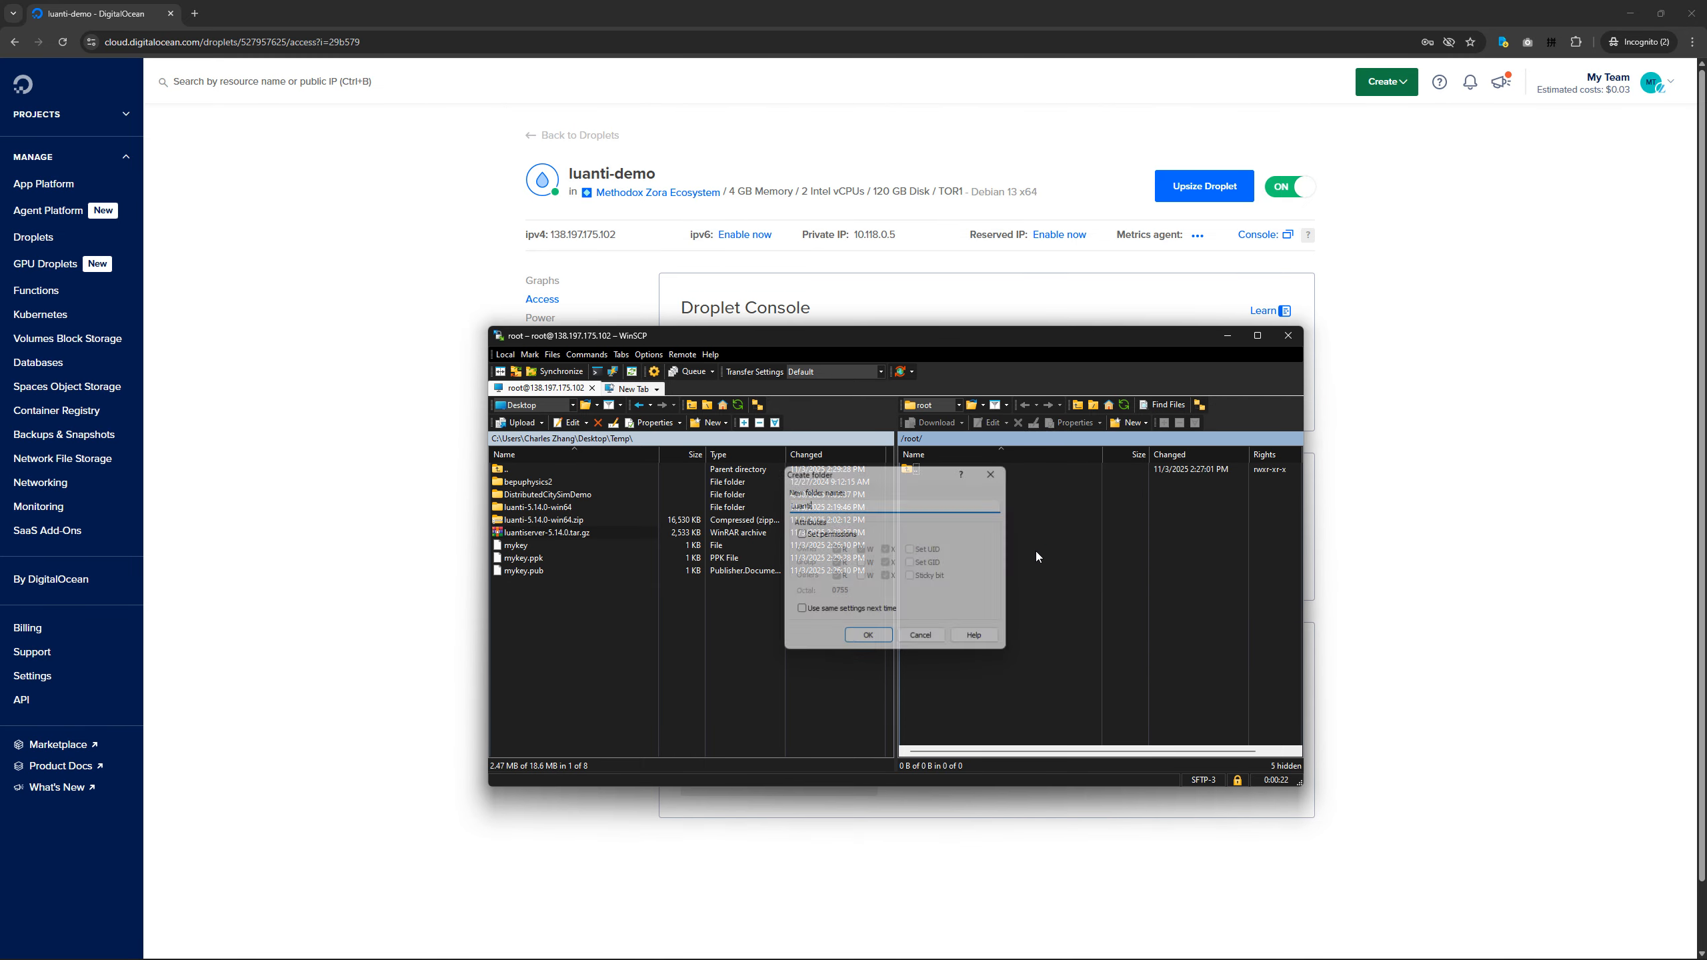
double_click(923, 483)
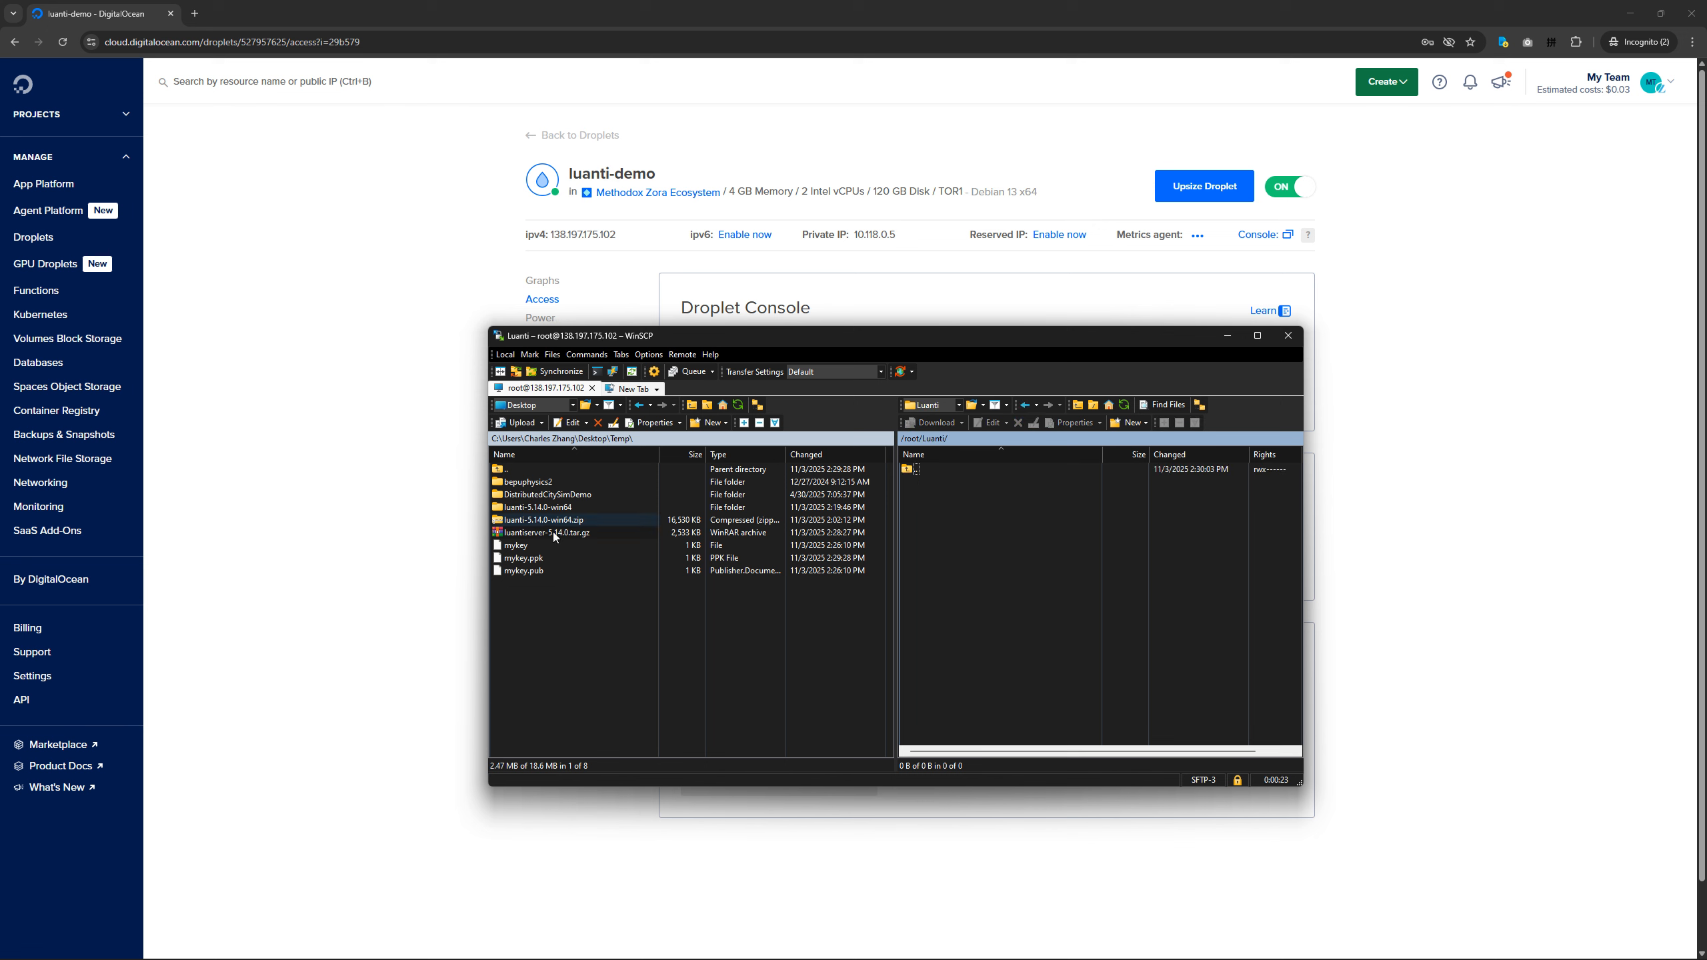
Upload luantiserver-5.14.0.tar.gz from Temp to the remote /root/Luanti folder and narrow the remote Name column.
left_click(532, 534)
left_click_drag(531, 533, 1032, 541)
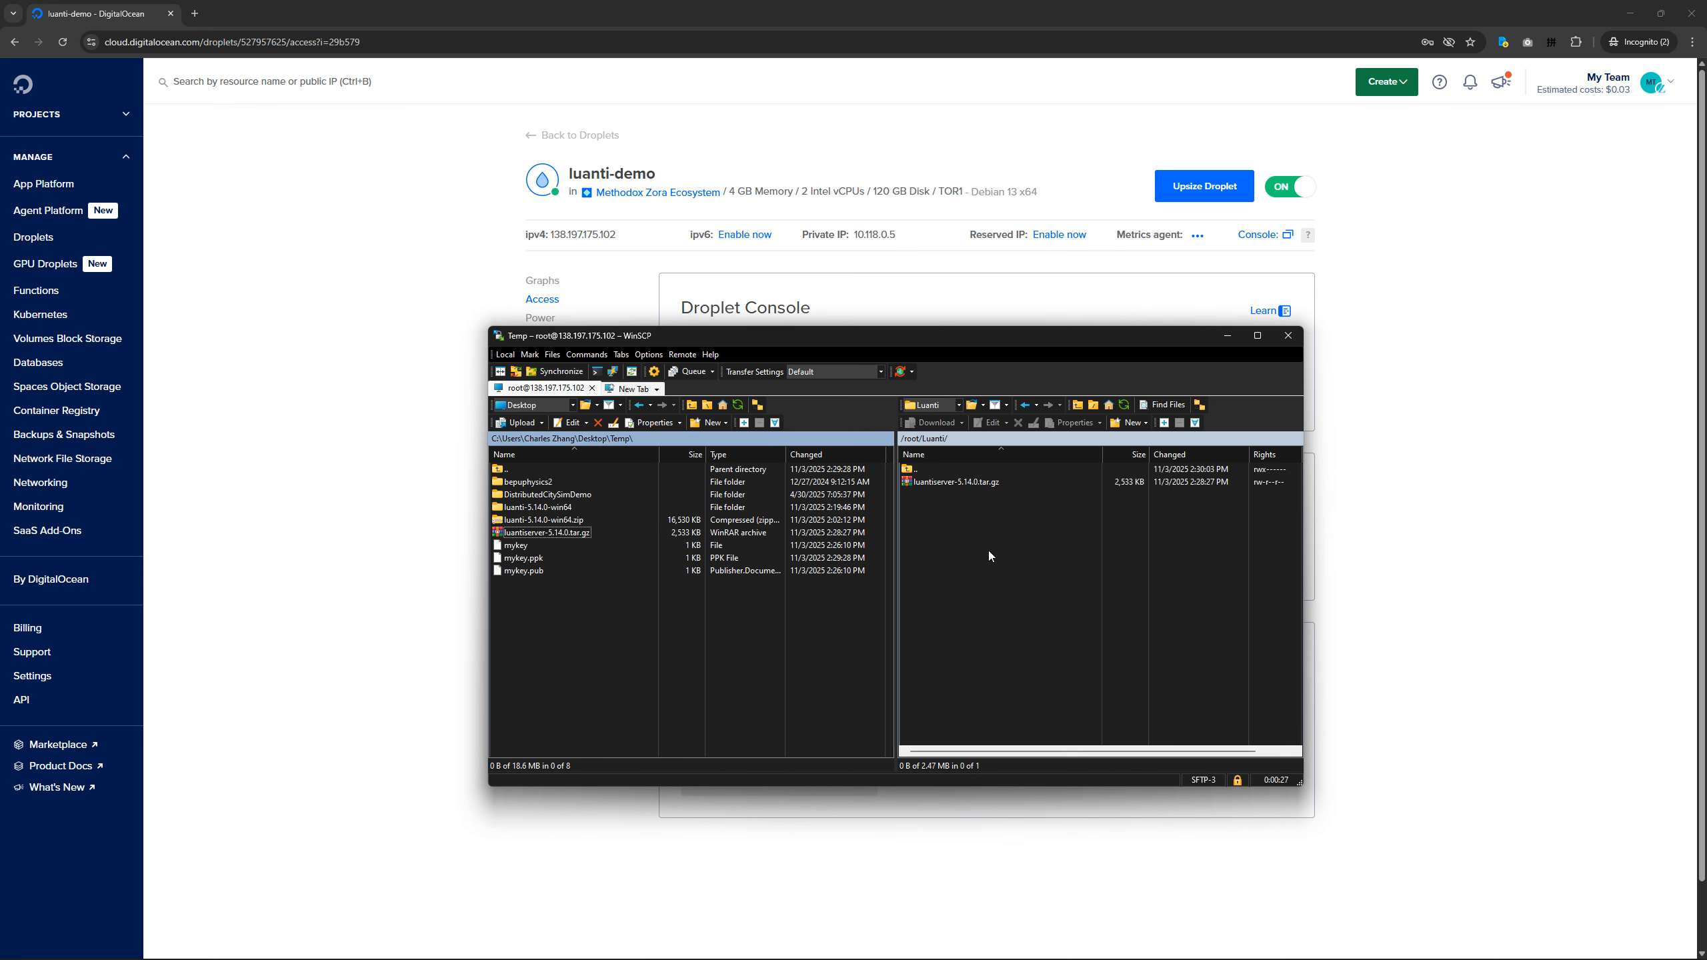
left_click_drag(1102, 458, 1017, 457)
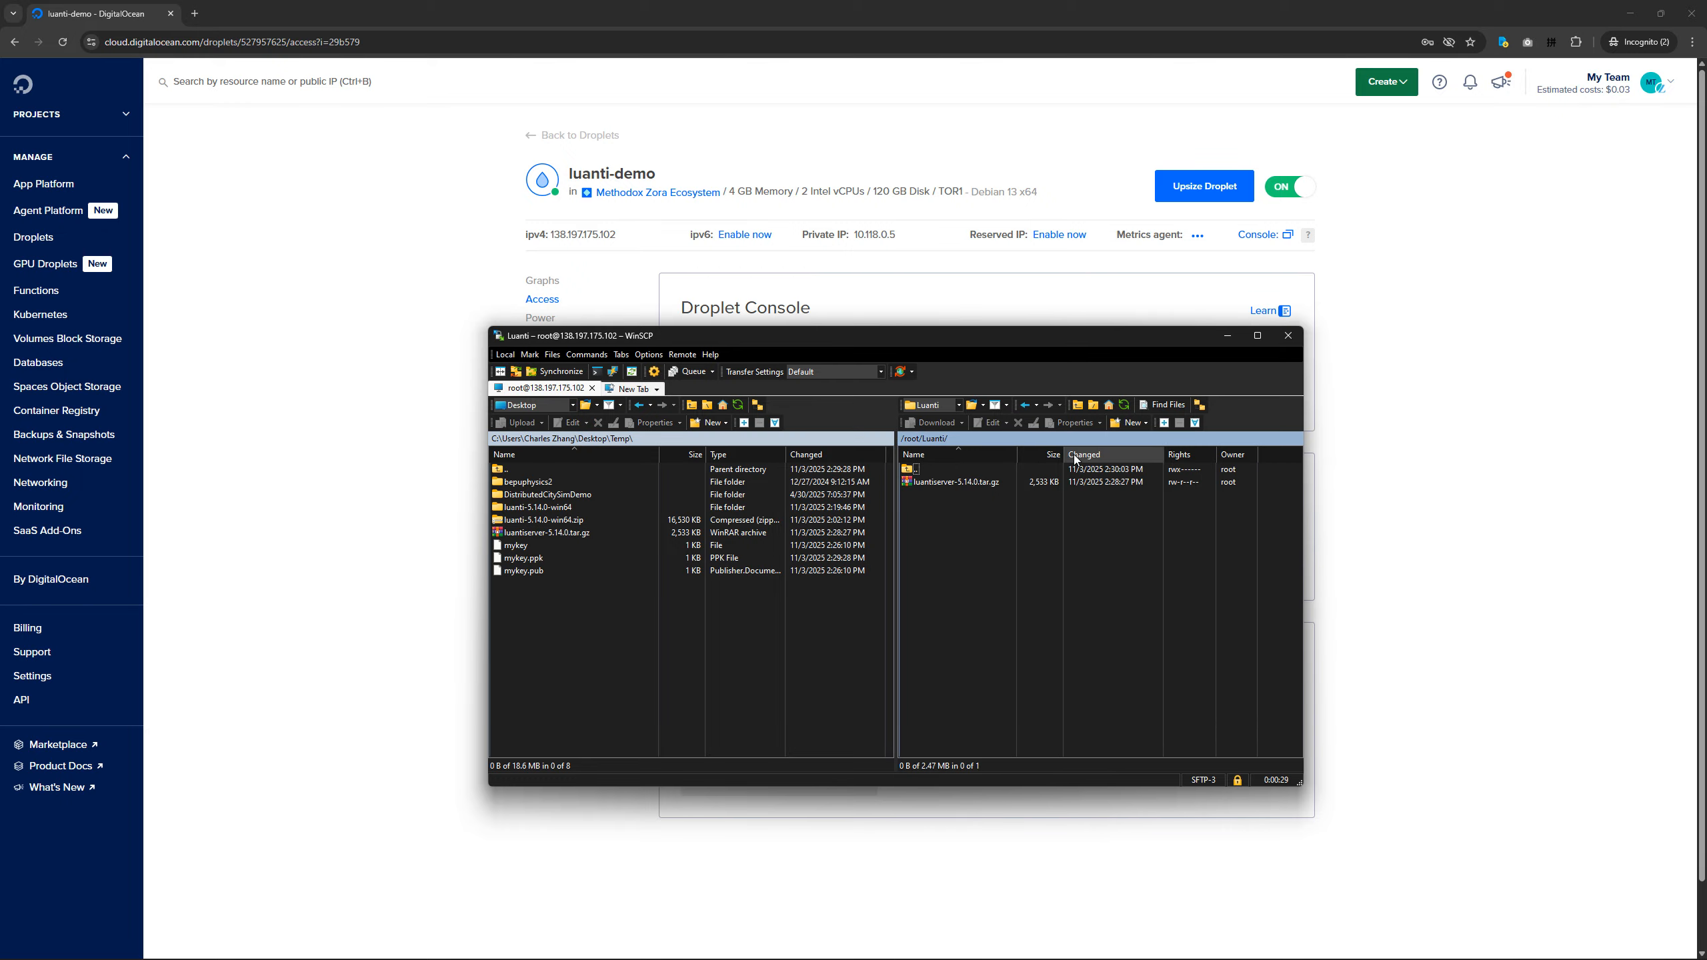
left_click_drag(575, 657, 527, 528)
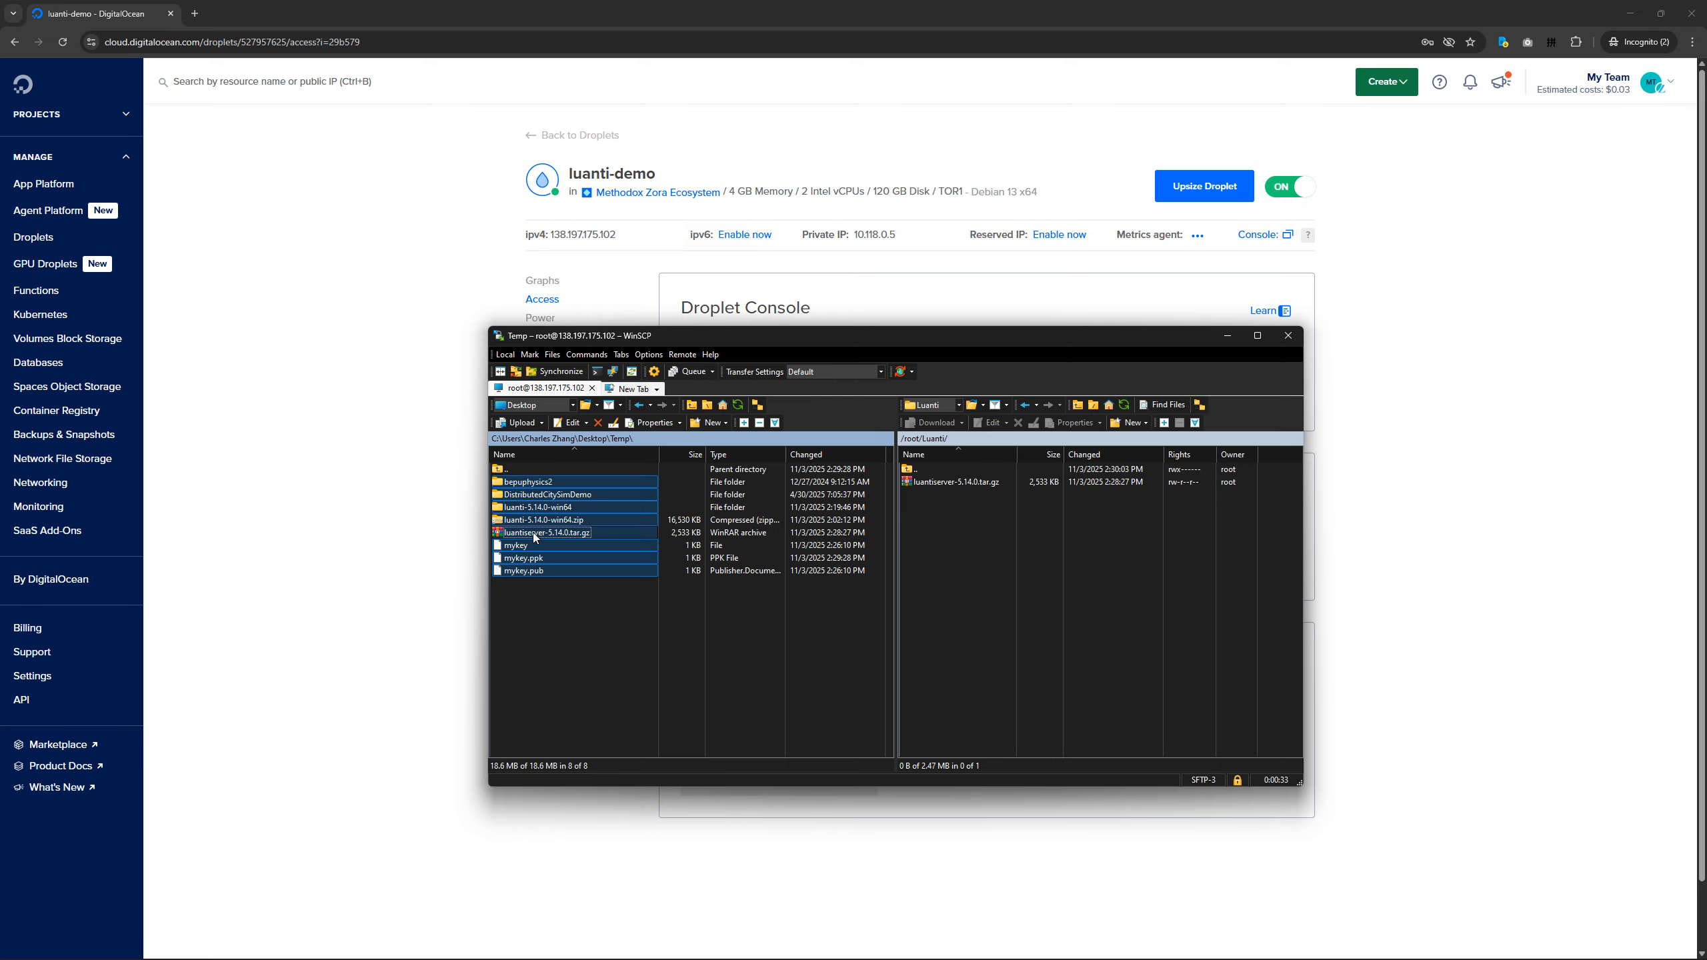
left_click(565, 603)
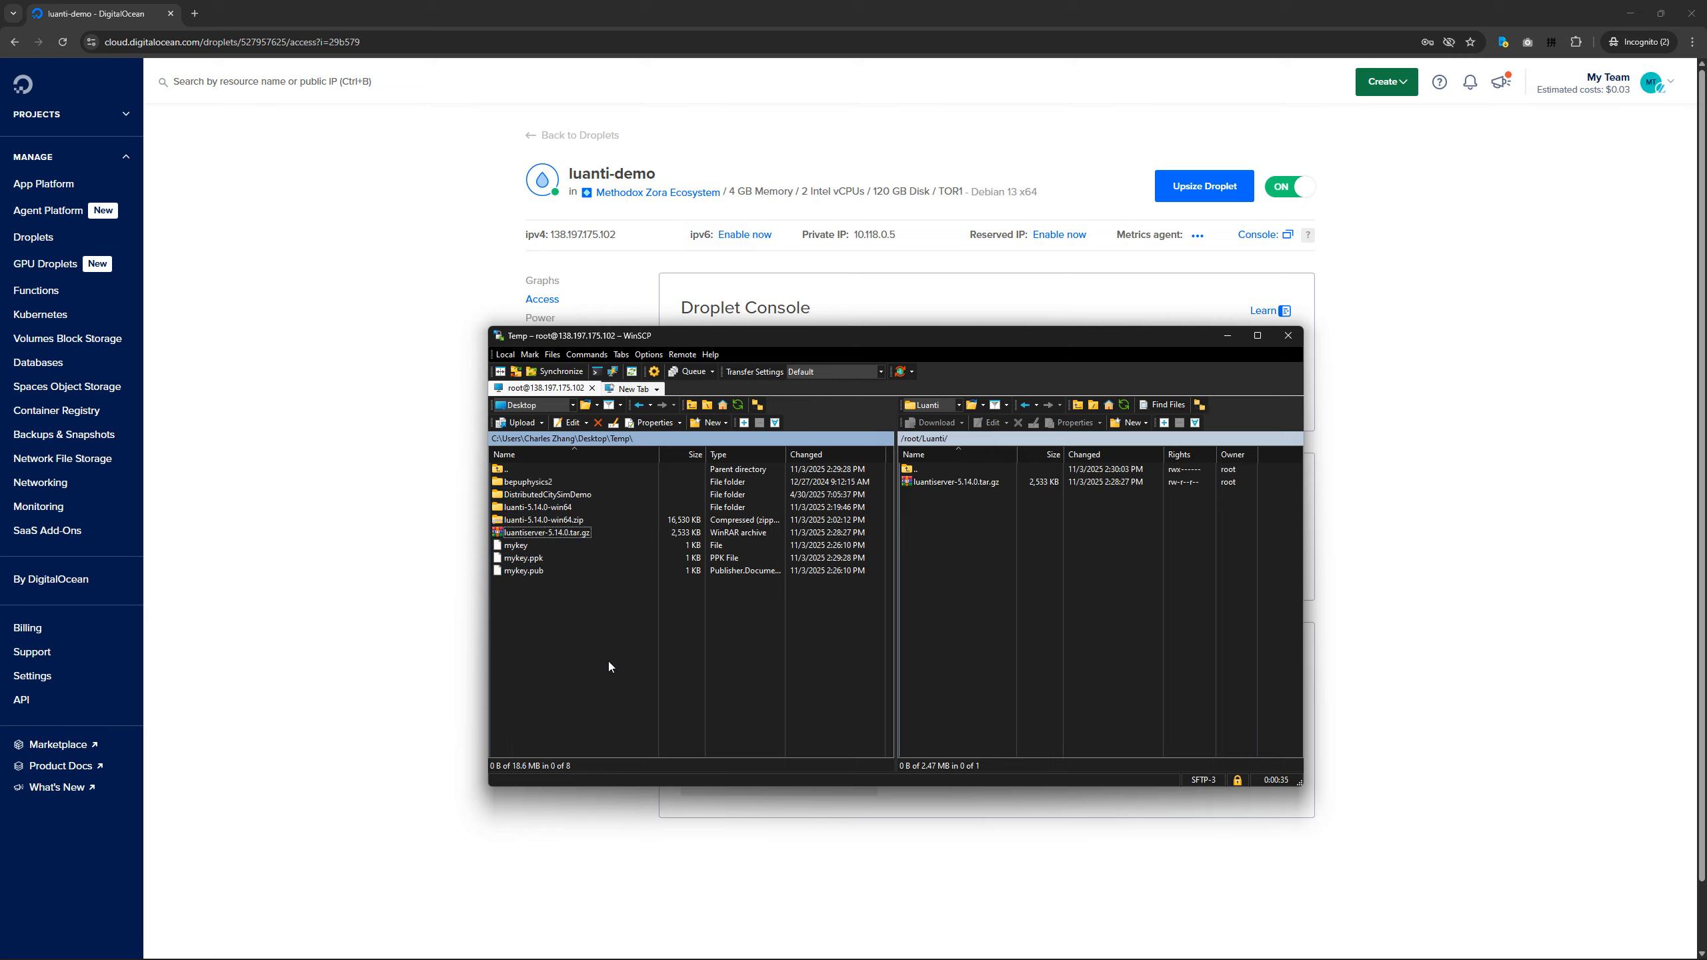
left_click(957, 481)
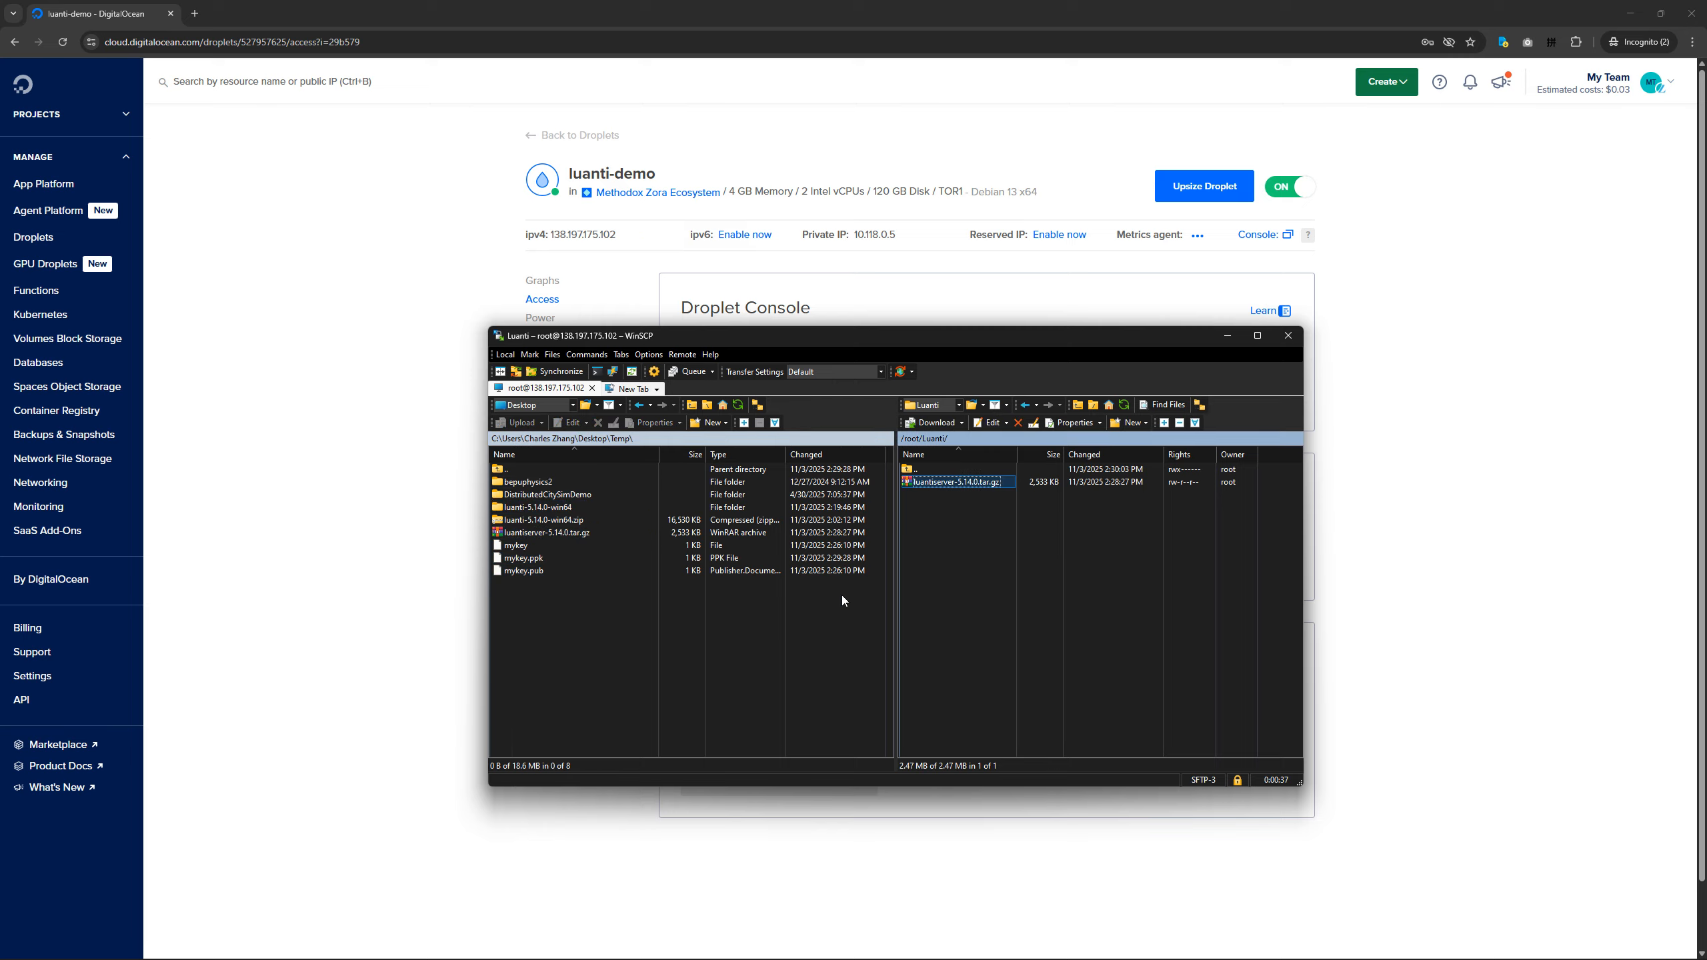
left_click(833, 648)
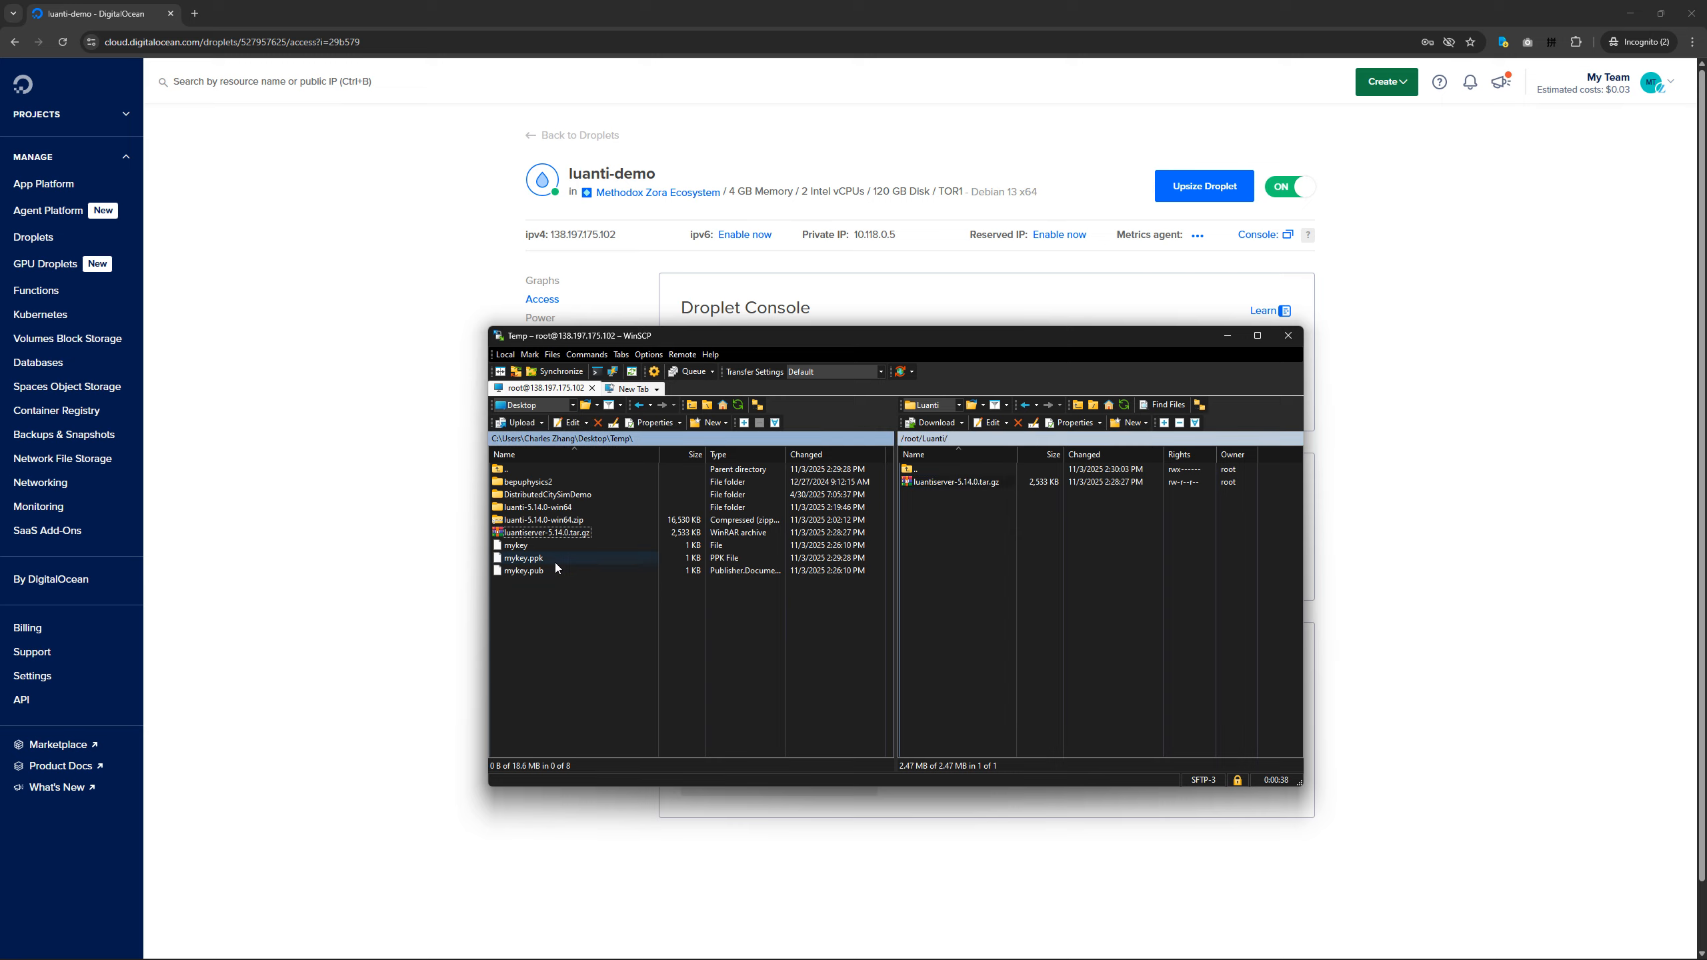
left_click(963, 484)
mouse_move(964, 953)
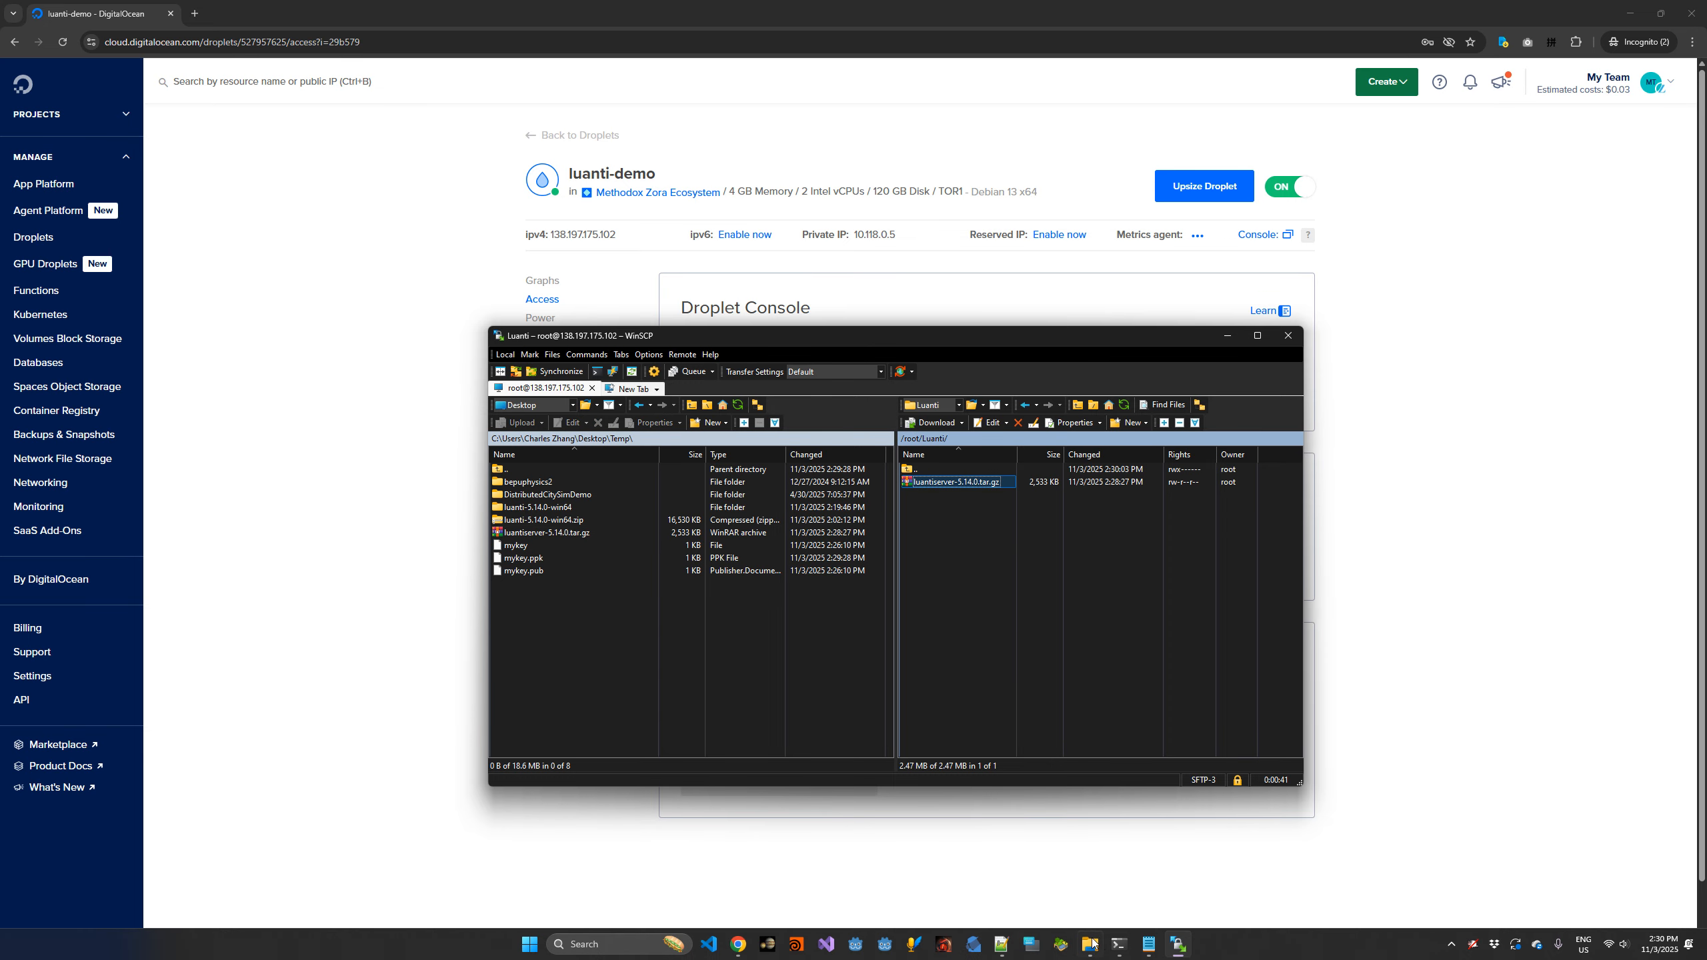
left_click(1039, 656)
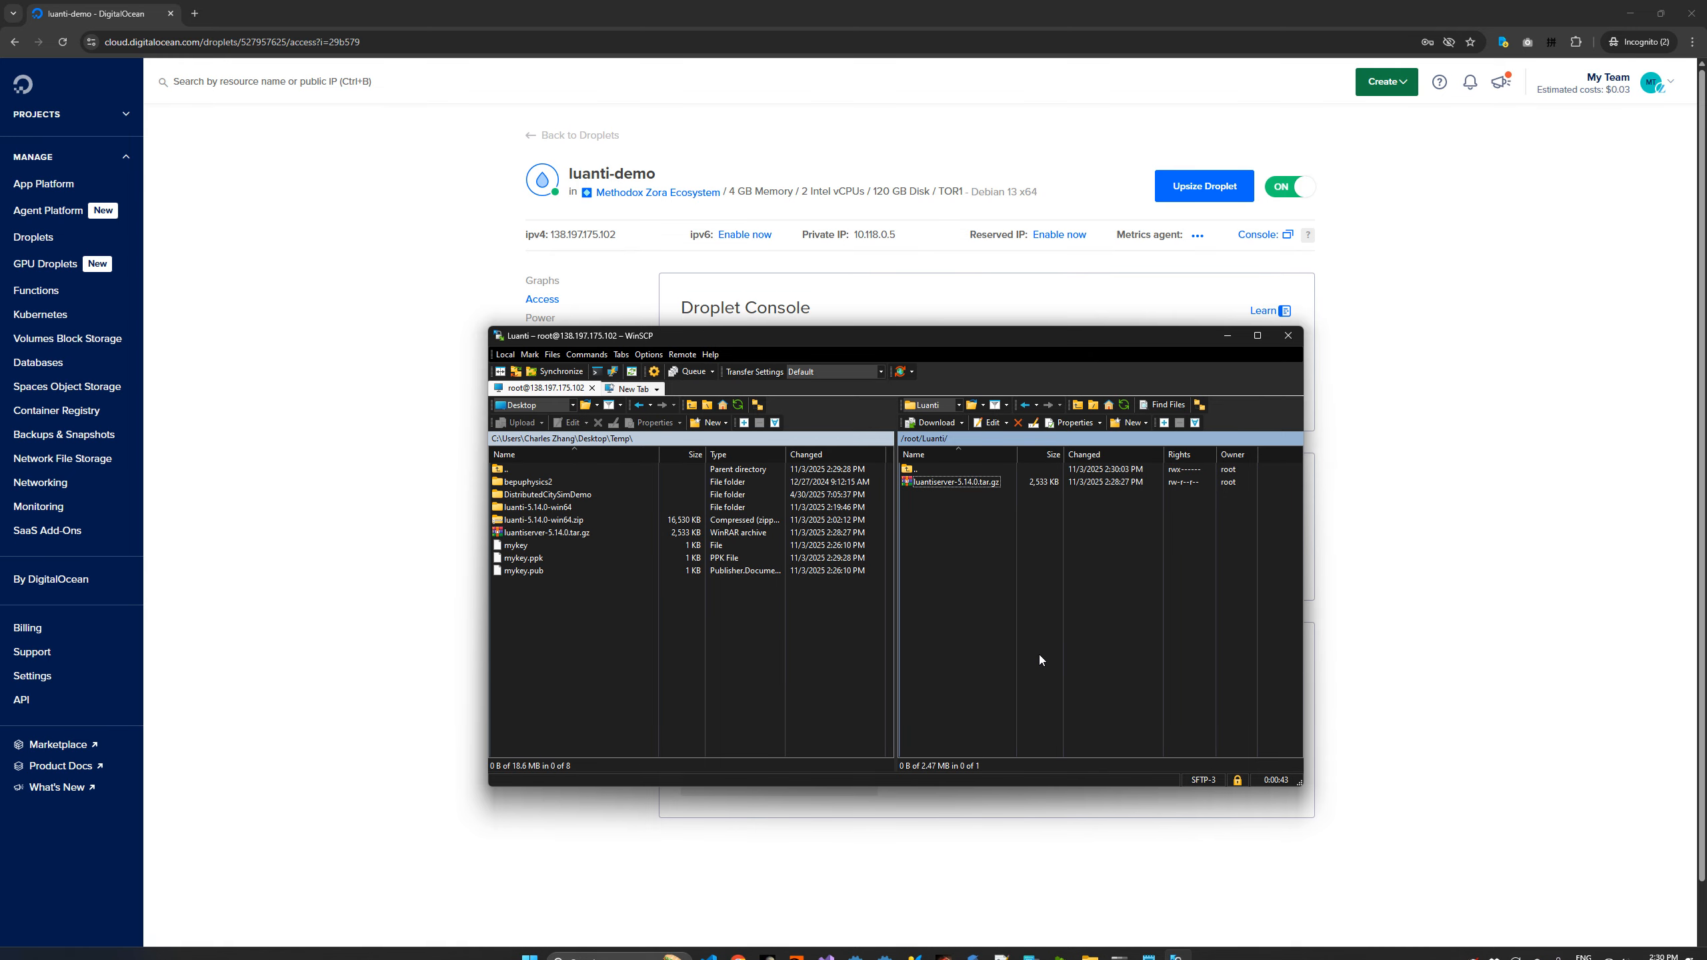
On Desktop 5, minimise the browser and open Temp's inner luanti-5.14.0-win64 folder in File Explorer to check its games folder.
key("ctrl+super+Right")
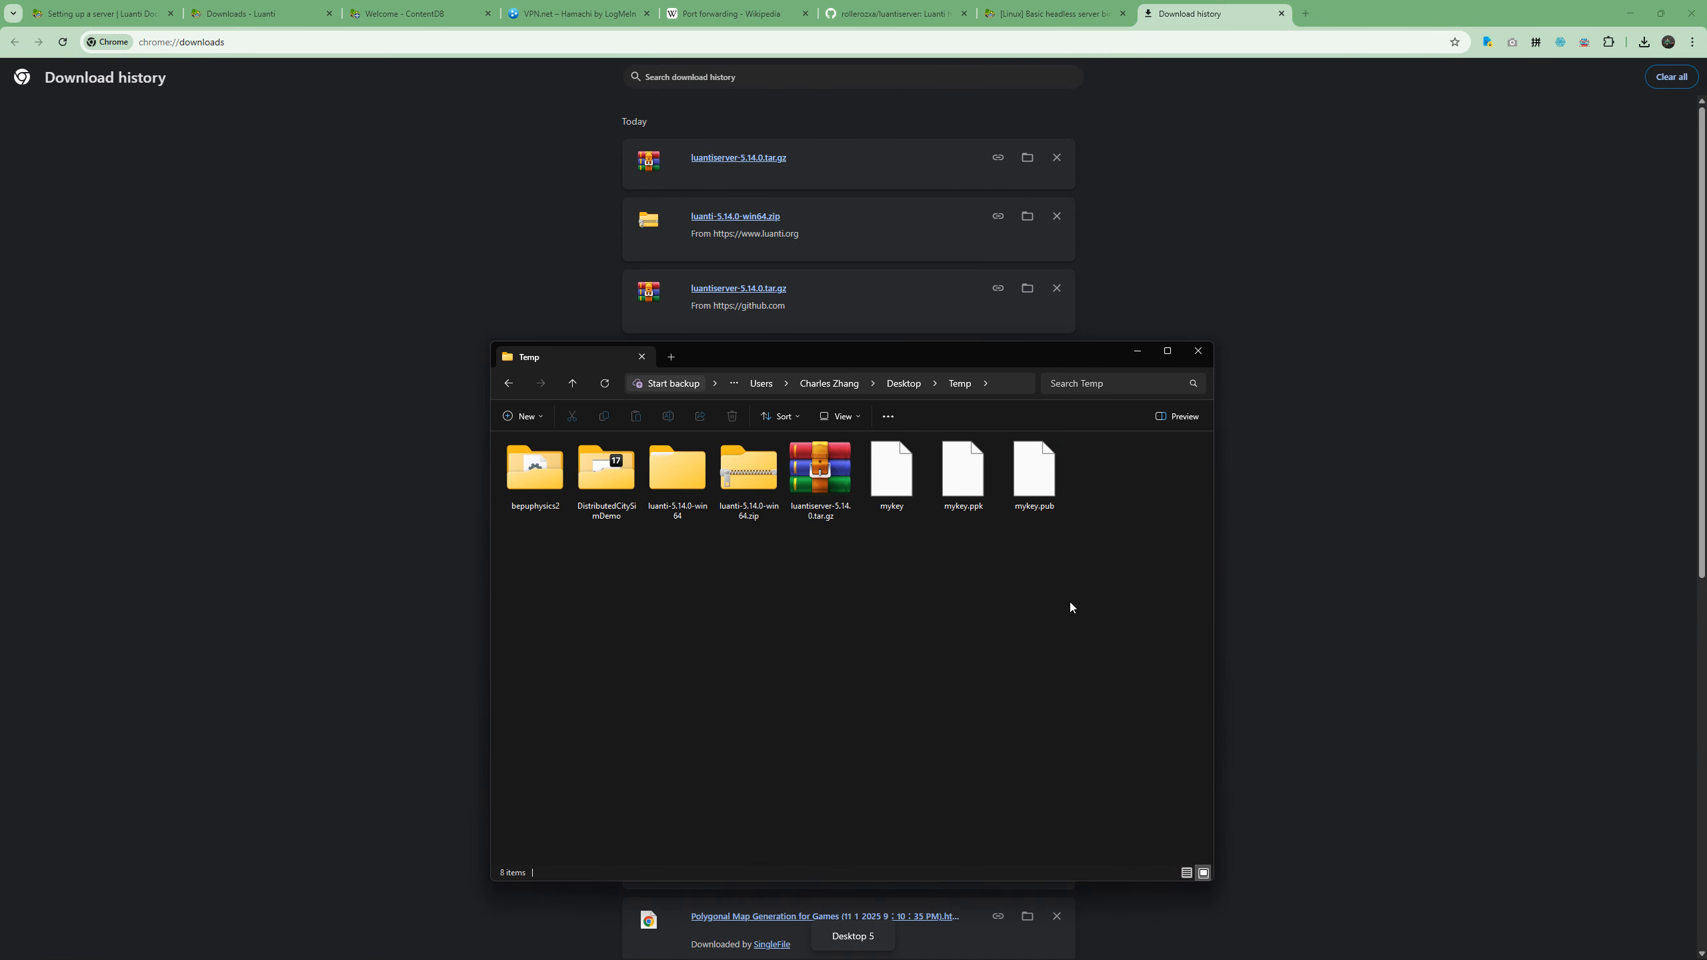
left_click(1632, 9)
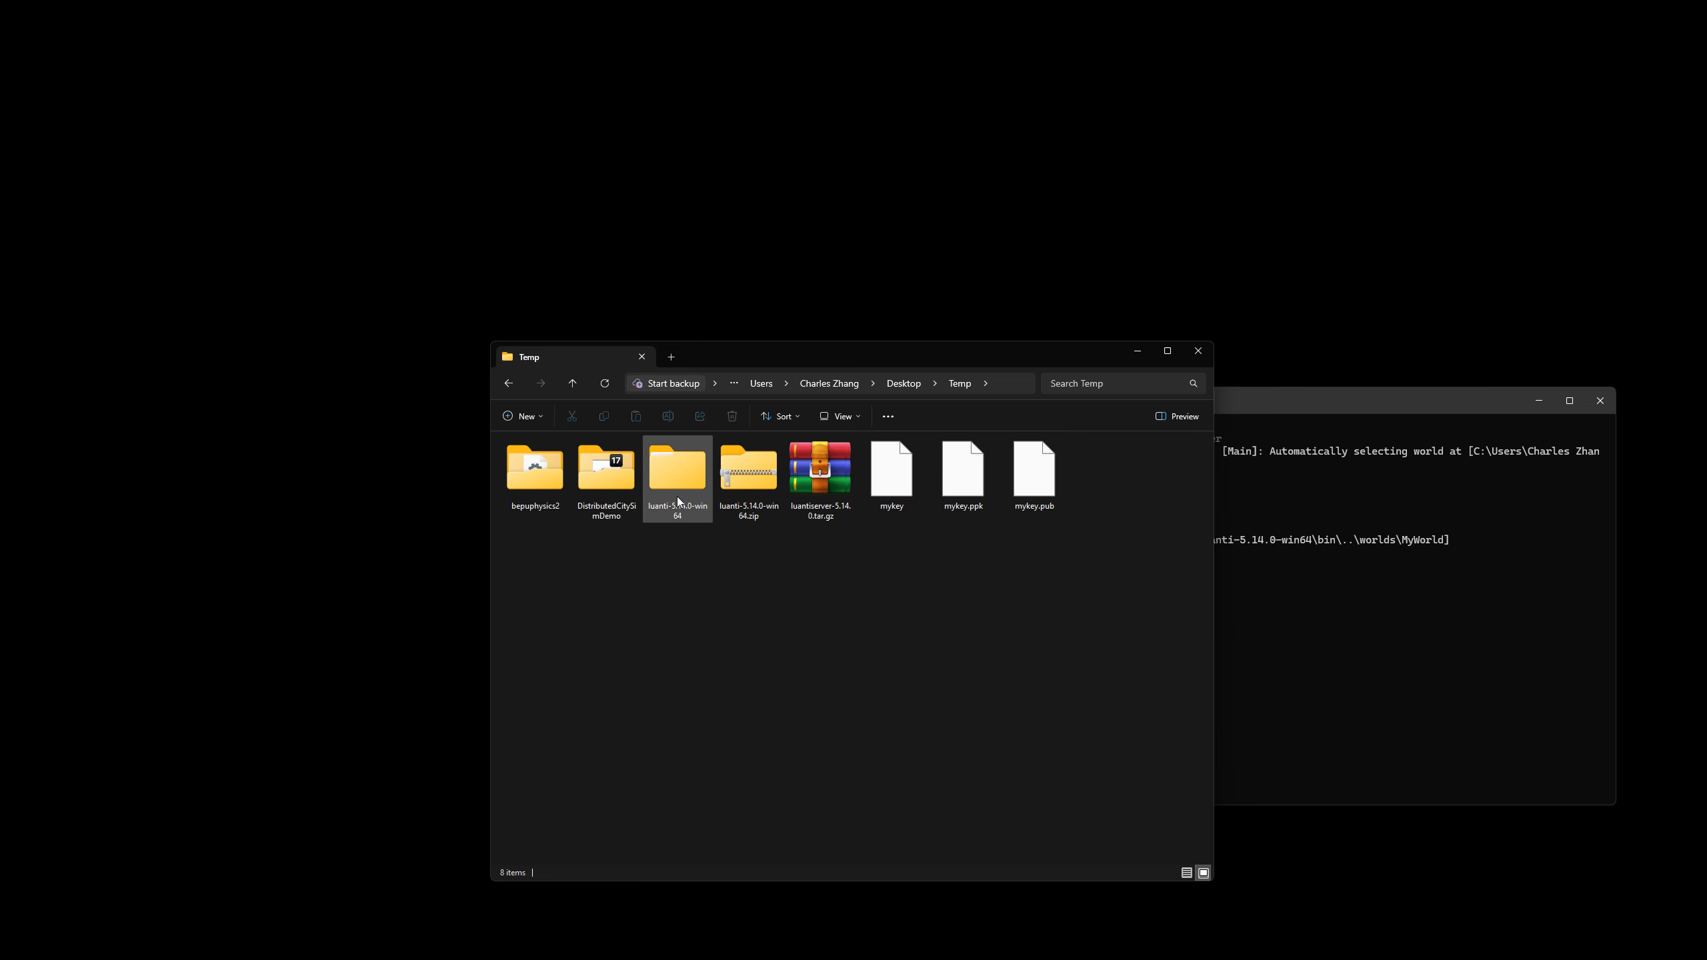
double_click(677, 496)
double_click(573, 460)
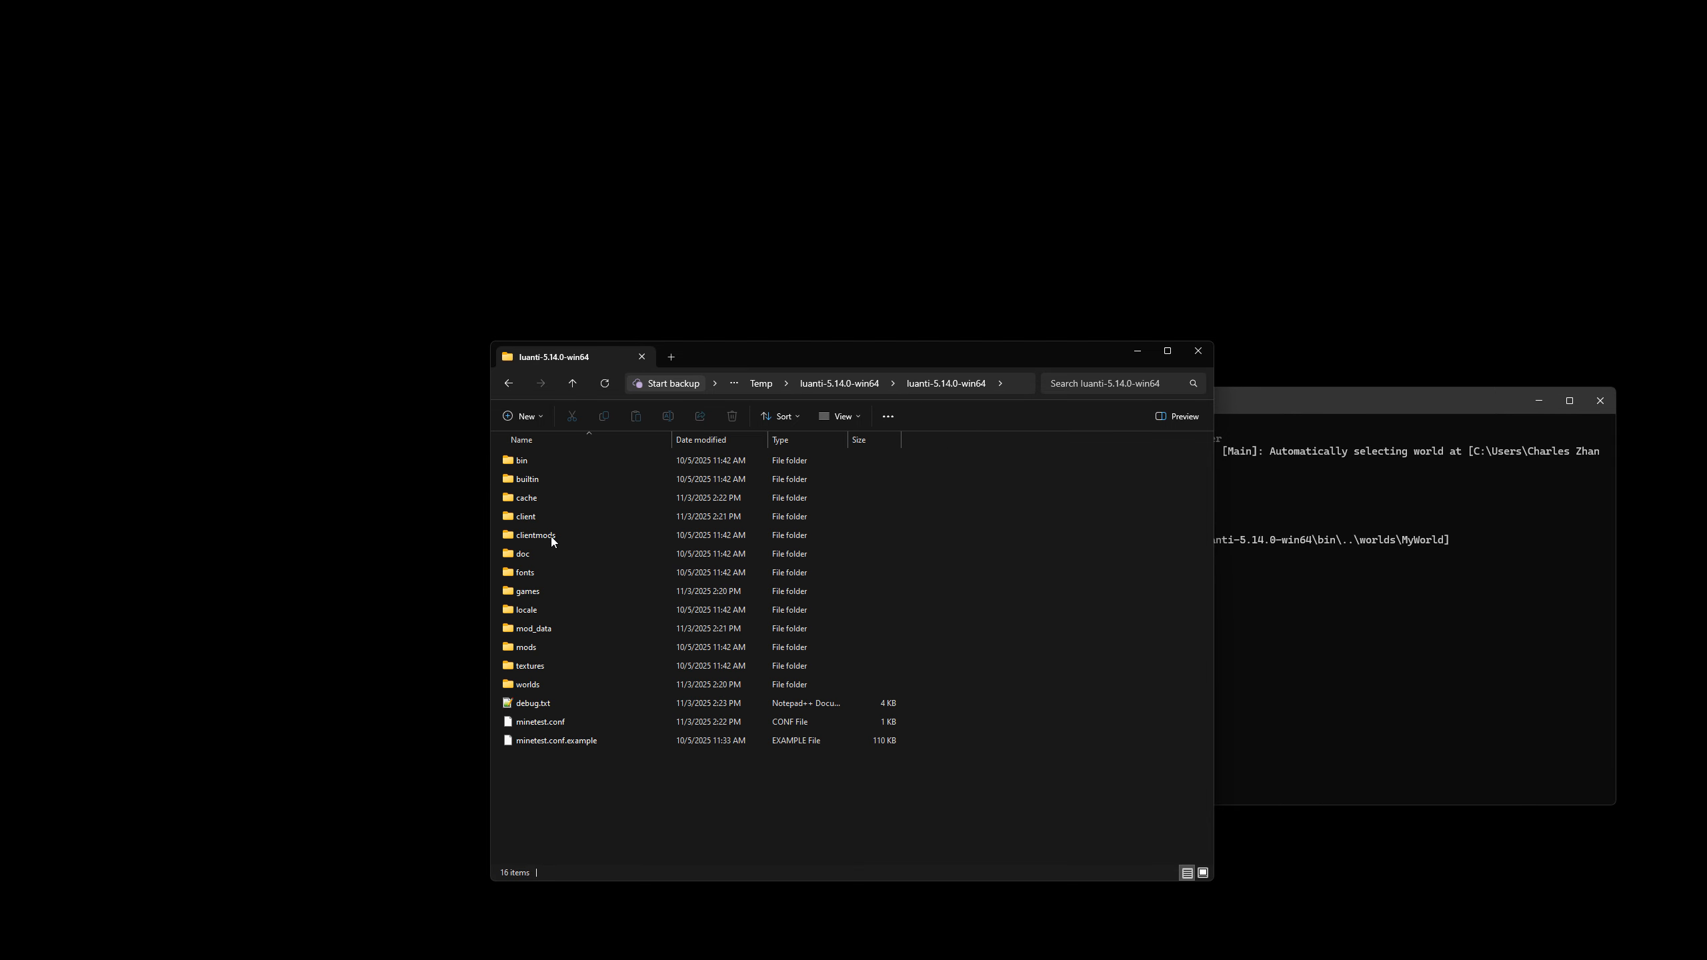
double_click(544, 588)
key("alt+Left")
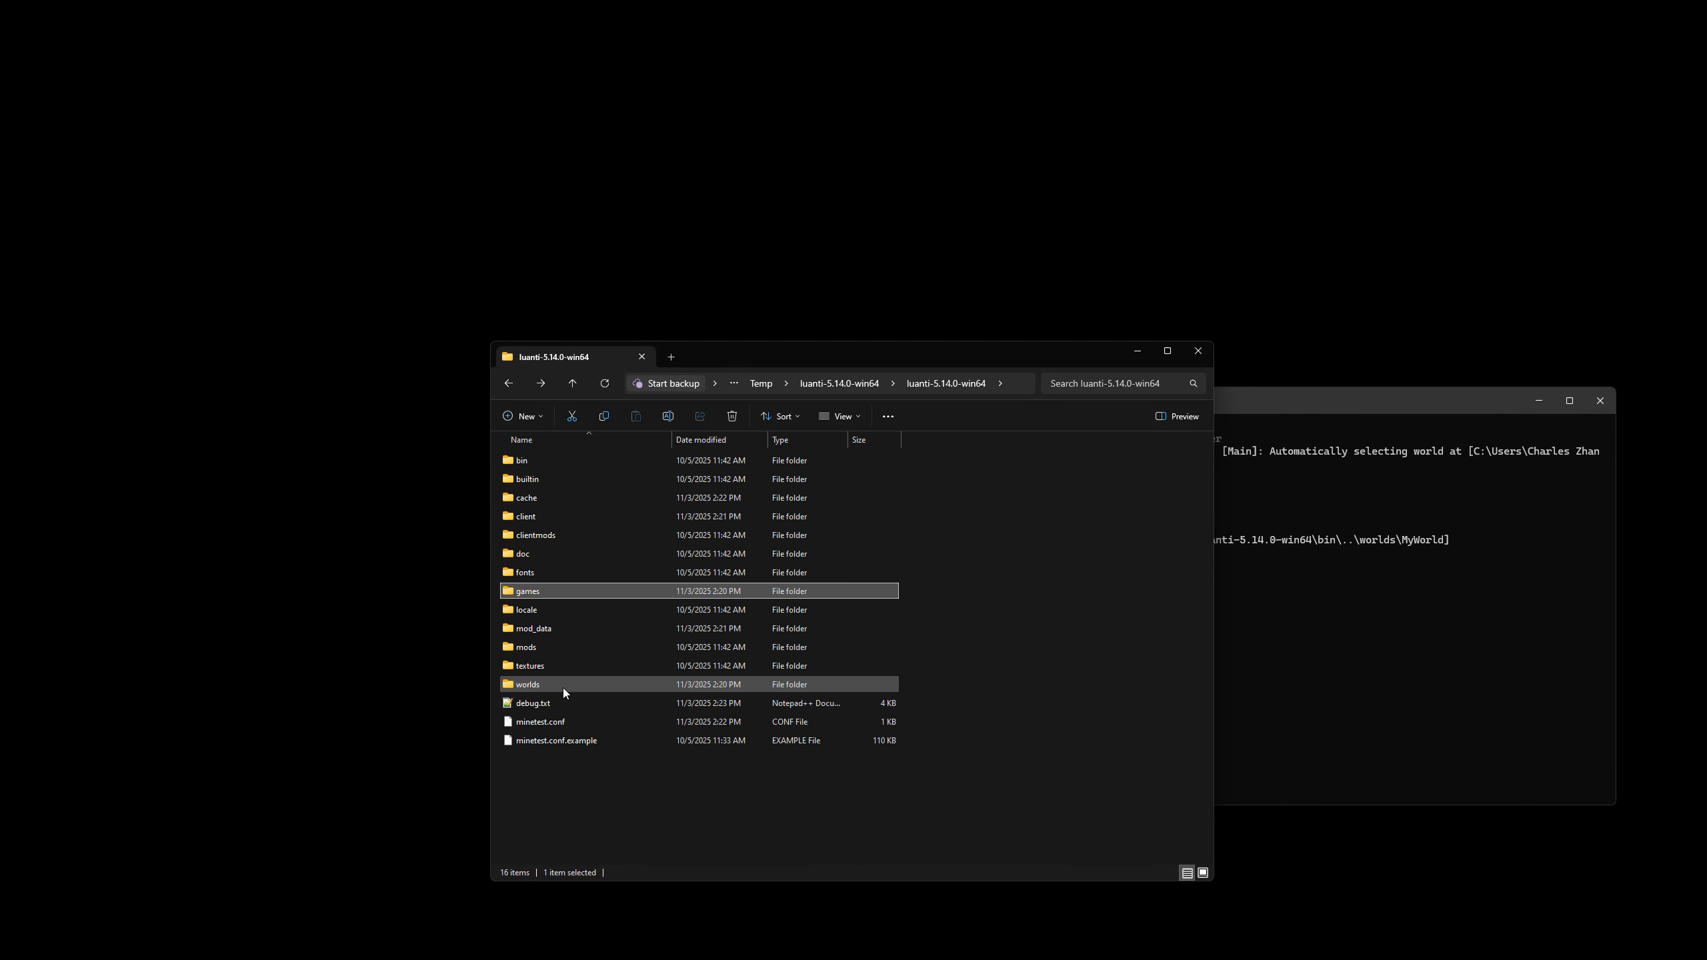
Compress the minetest_game folder inside games into a ZIP archive with the Best compression method, using WinRAR.
double_click(573, 590)
double_click(574, 464)
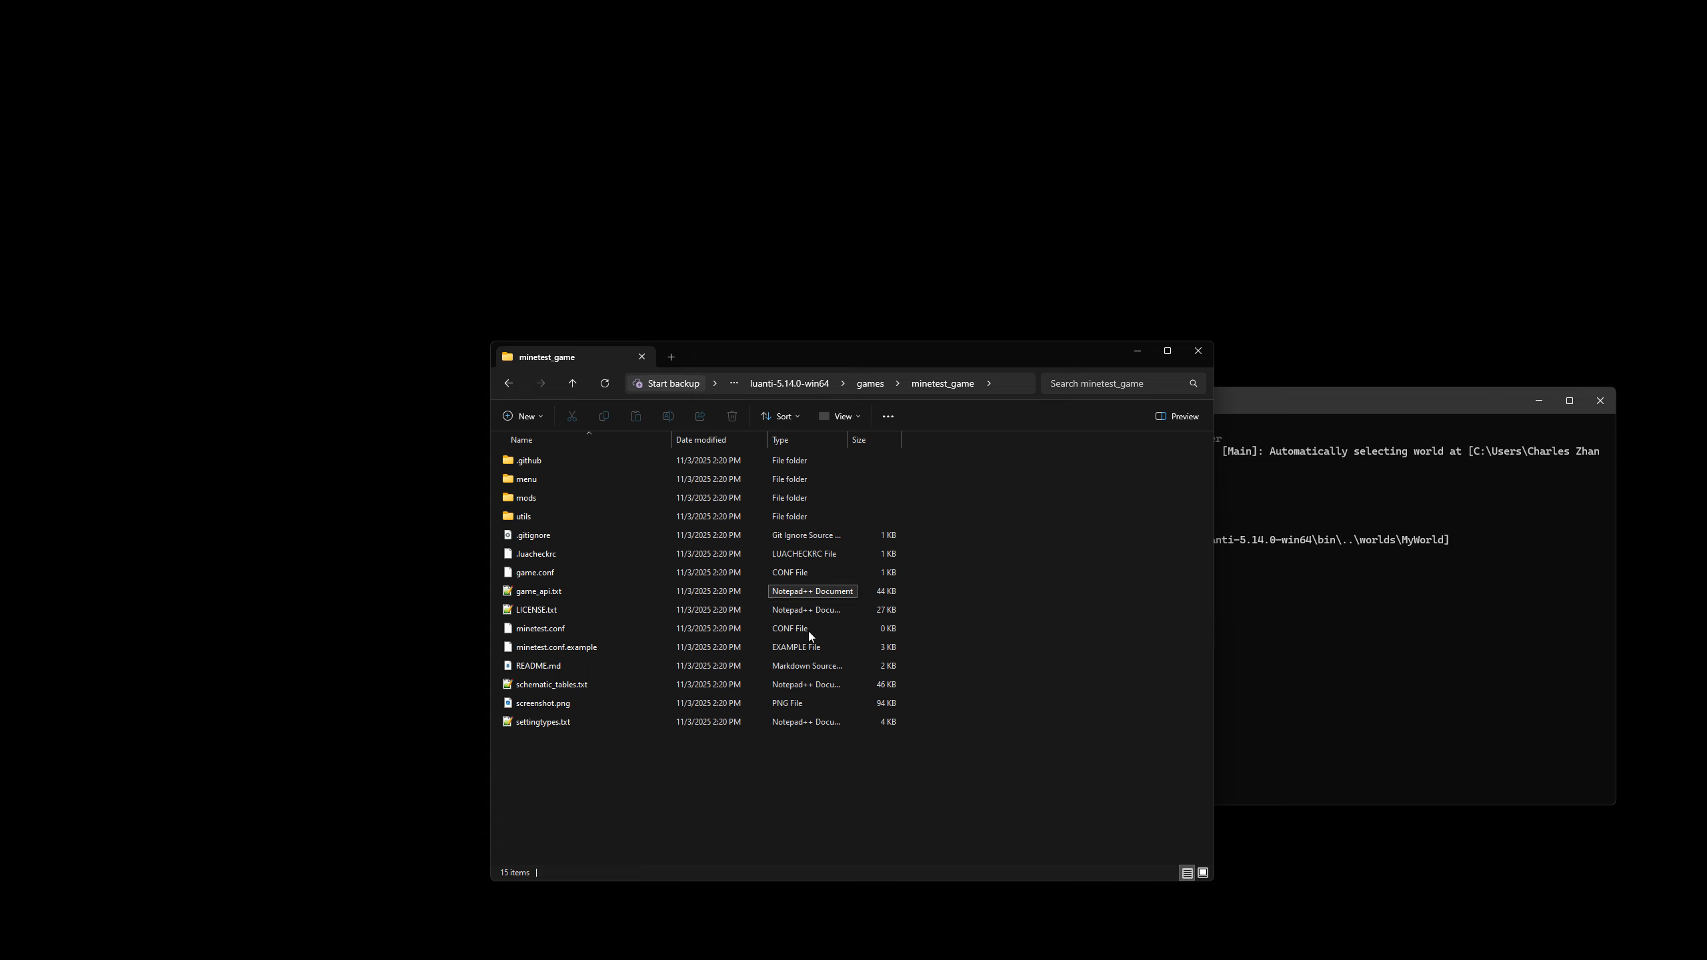
key("alt+Left")
right_click(556, 467)
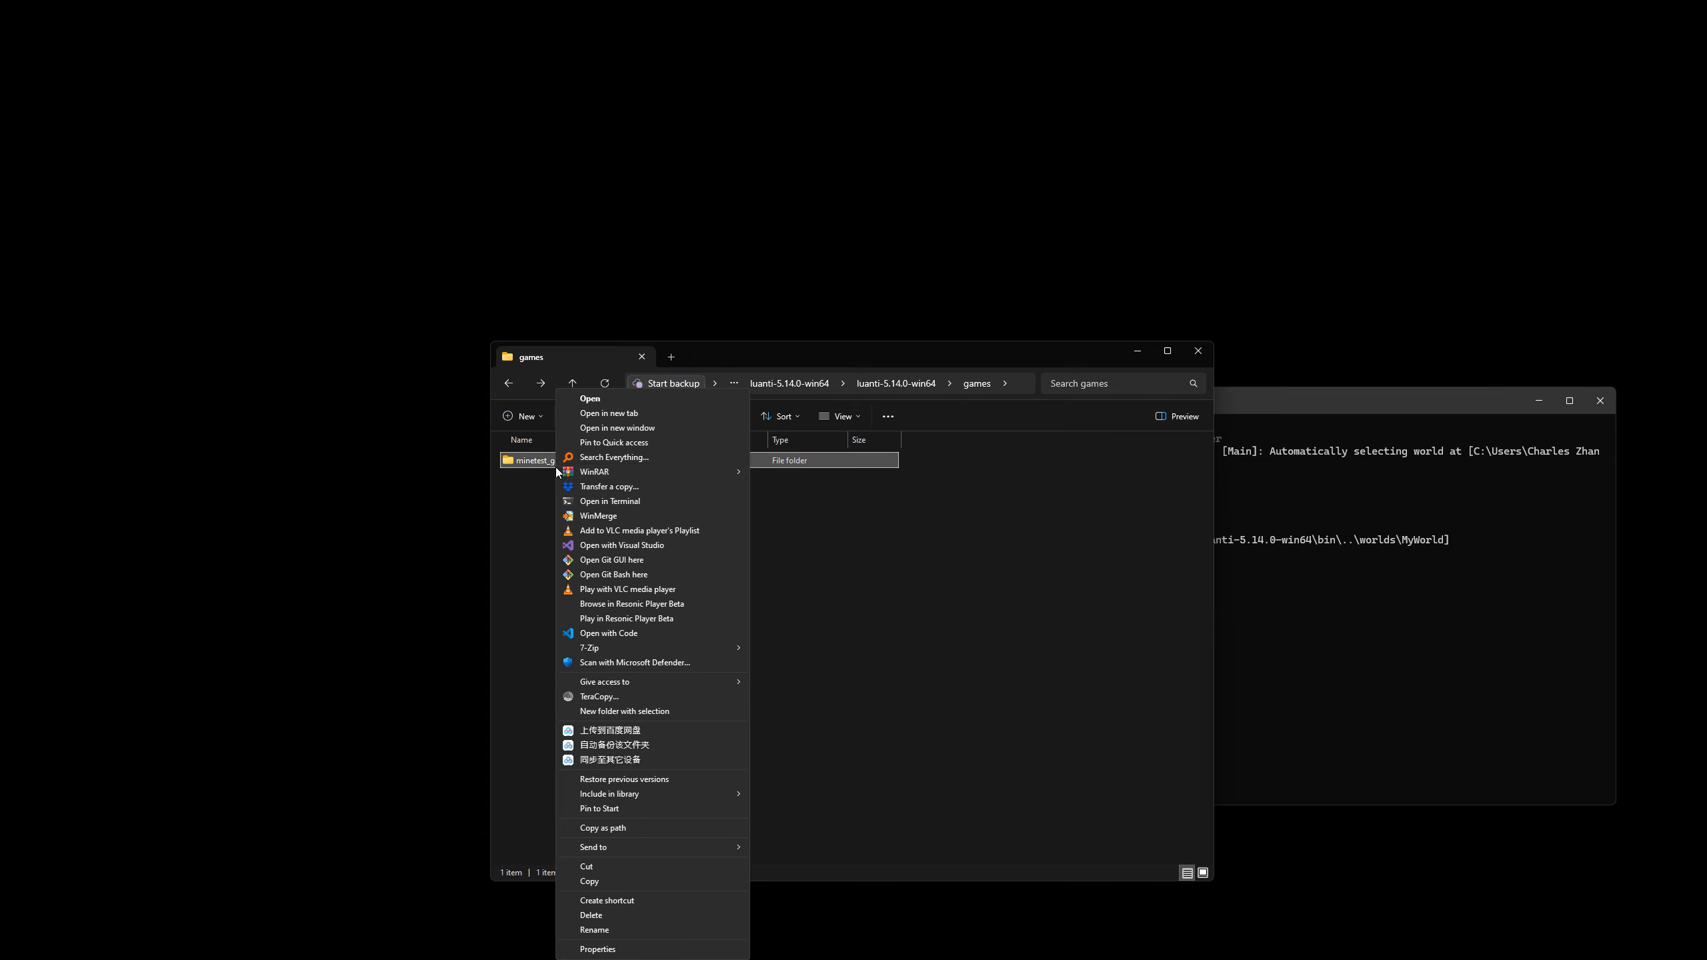
mouse_move(650, 472)
left_click(819, 521)
left_click(801, 469)
left_click(825, 507)
left_click(793, 566)
left_click(866, 607)
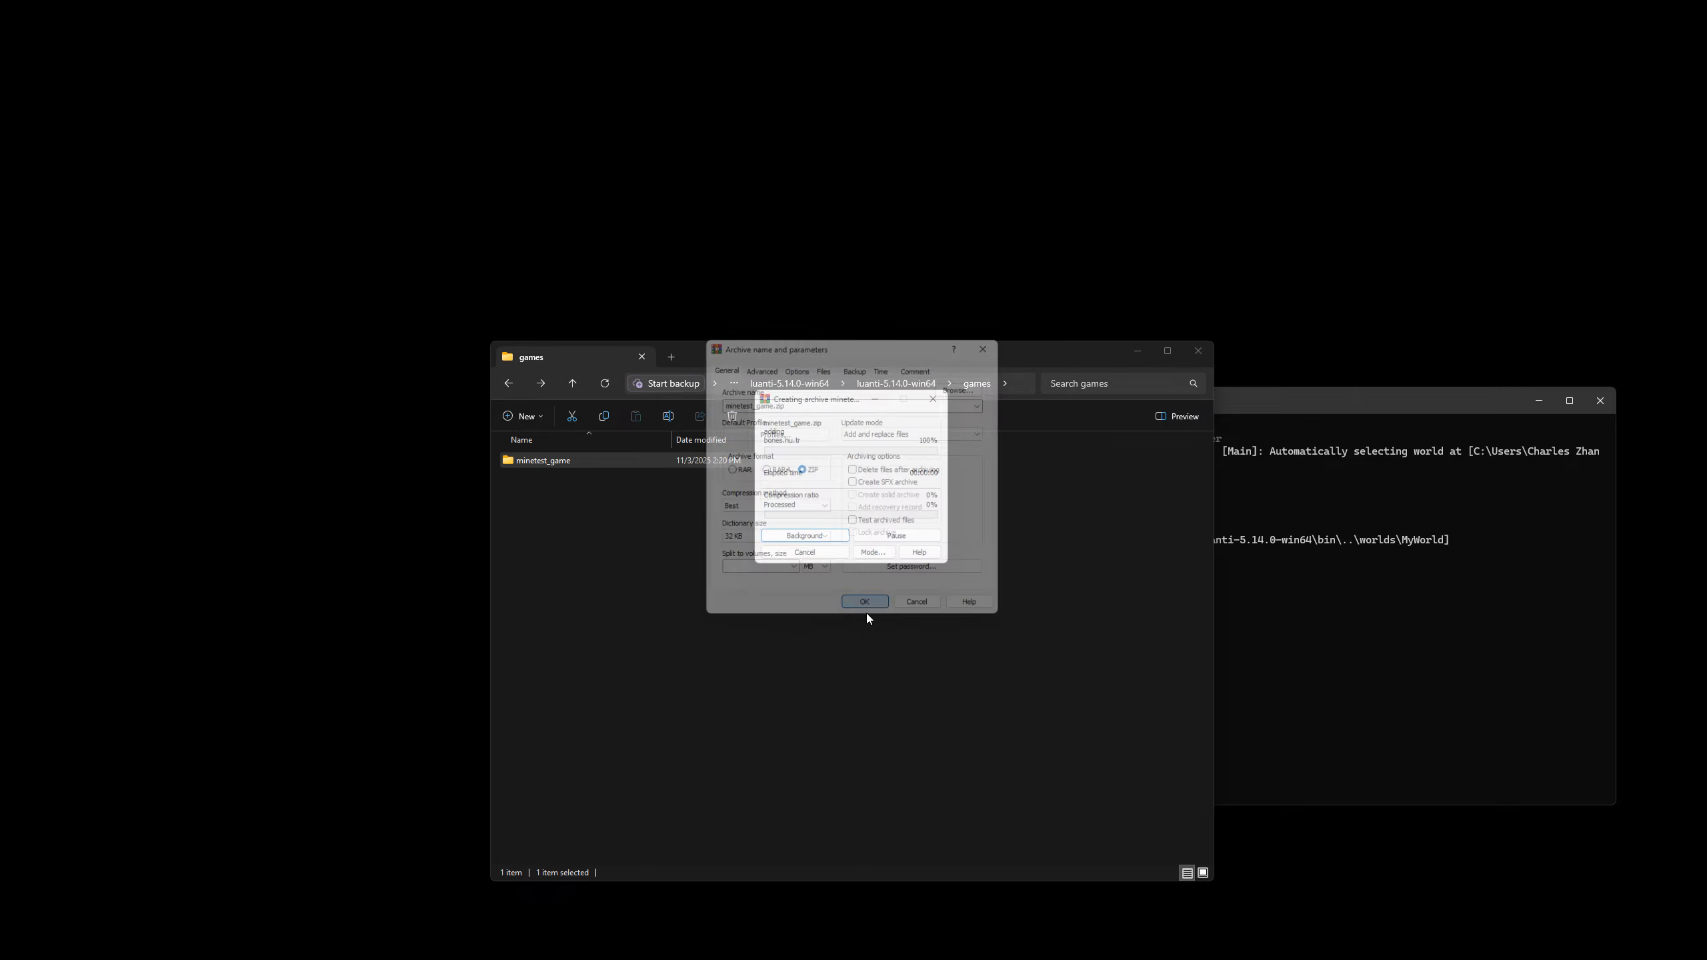
Try to compress the MyWorld folder inside worlds into a ZIP archive with the Best compression method.
key("alt+Up")
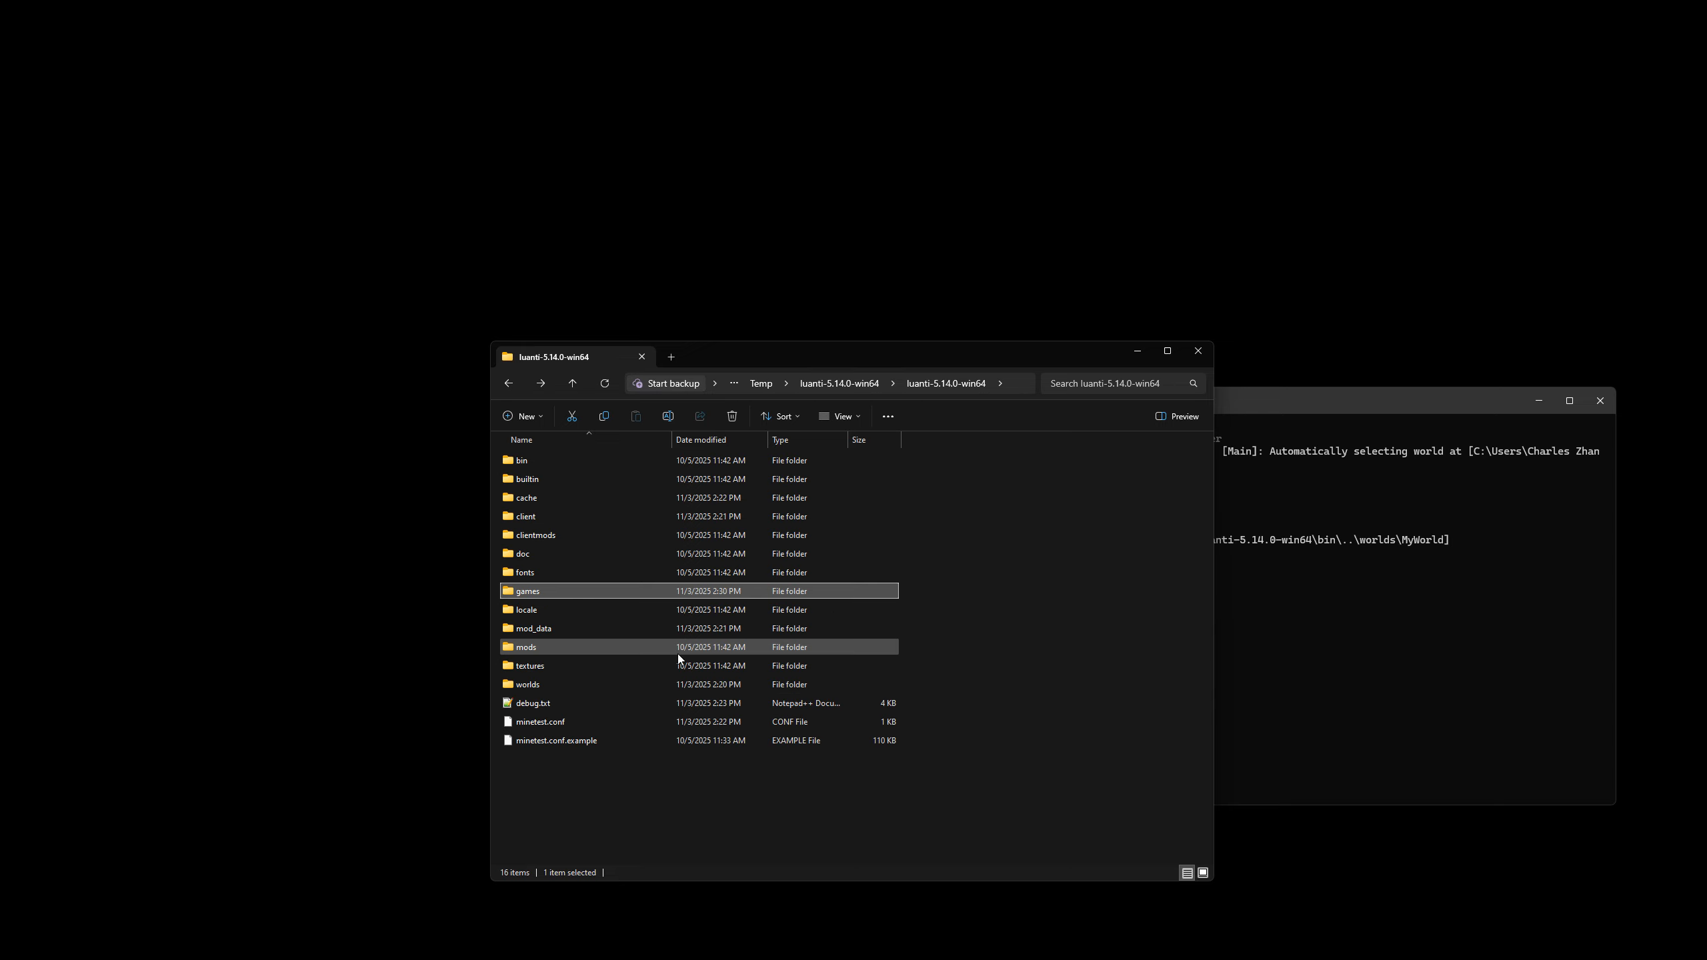
double_click(548, 679)
left_click(544, 459)
right_click(544, 459)
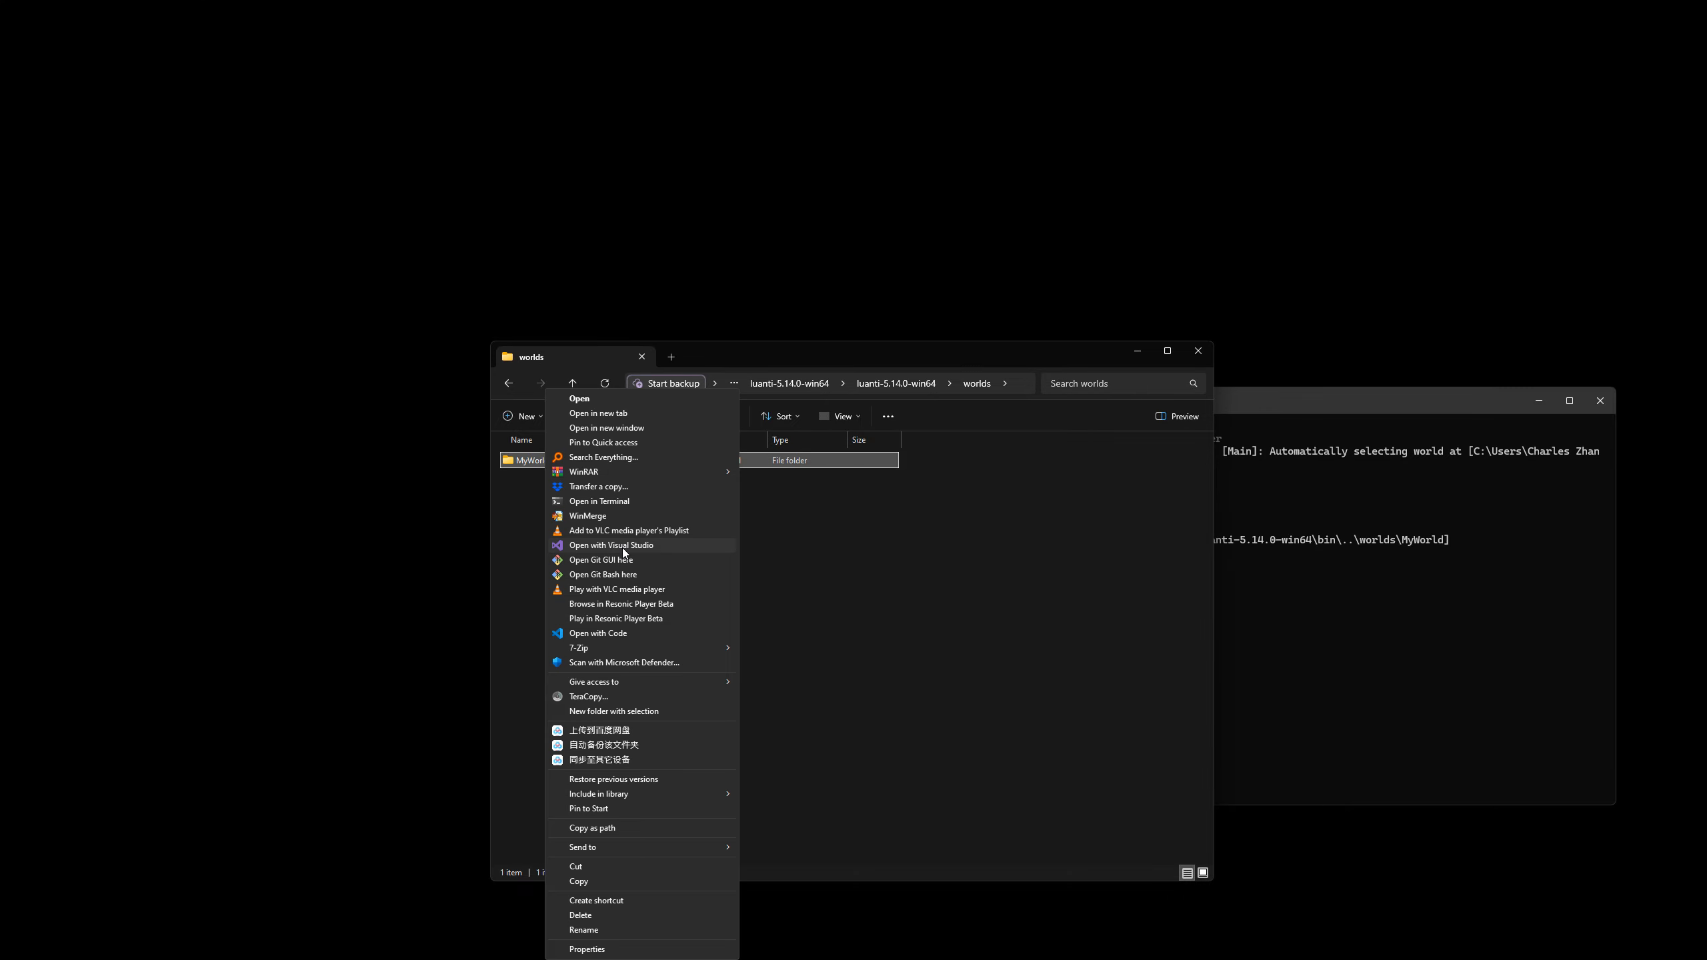
mouse_move(632, 471)
left_click(757, 472)
left_click(801, 470)
left_click(775, 506)
left_click(773, 568)
left_click(863, 606)
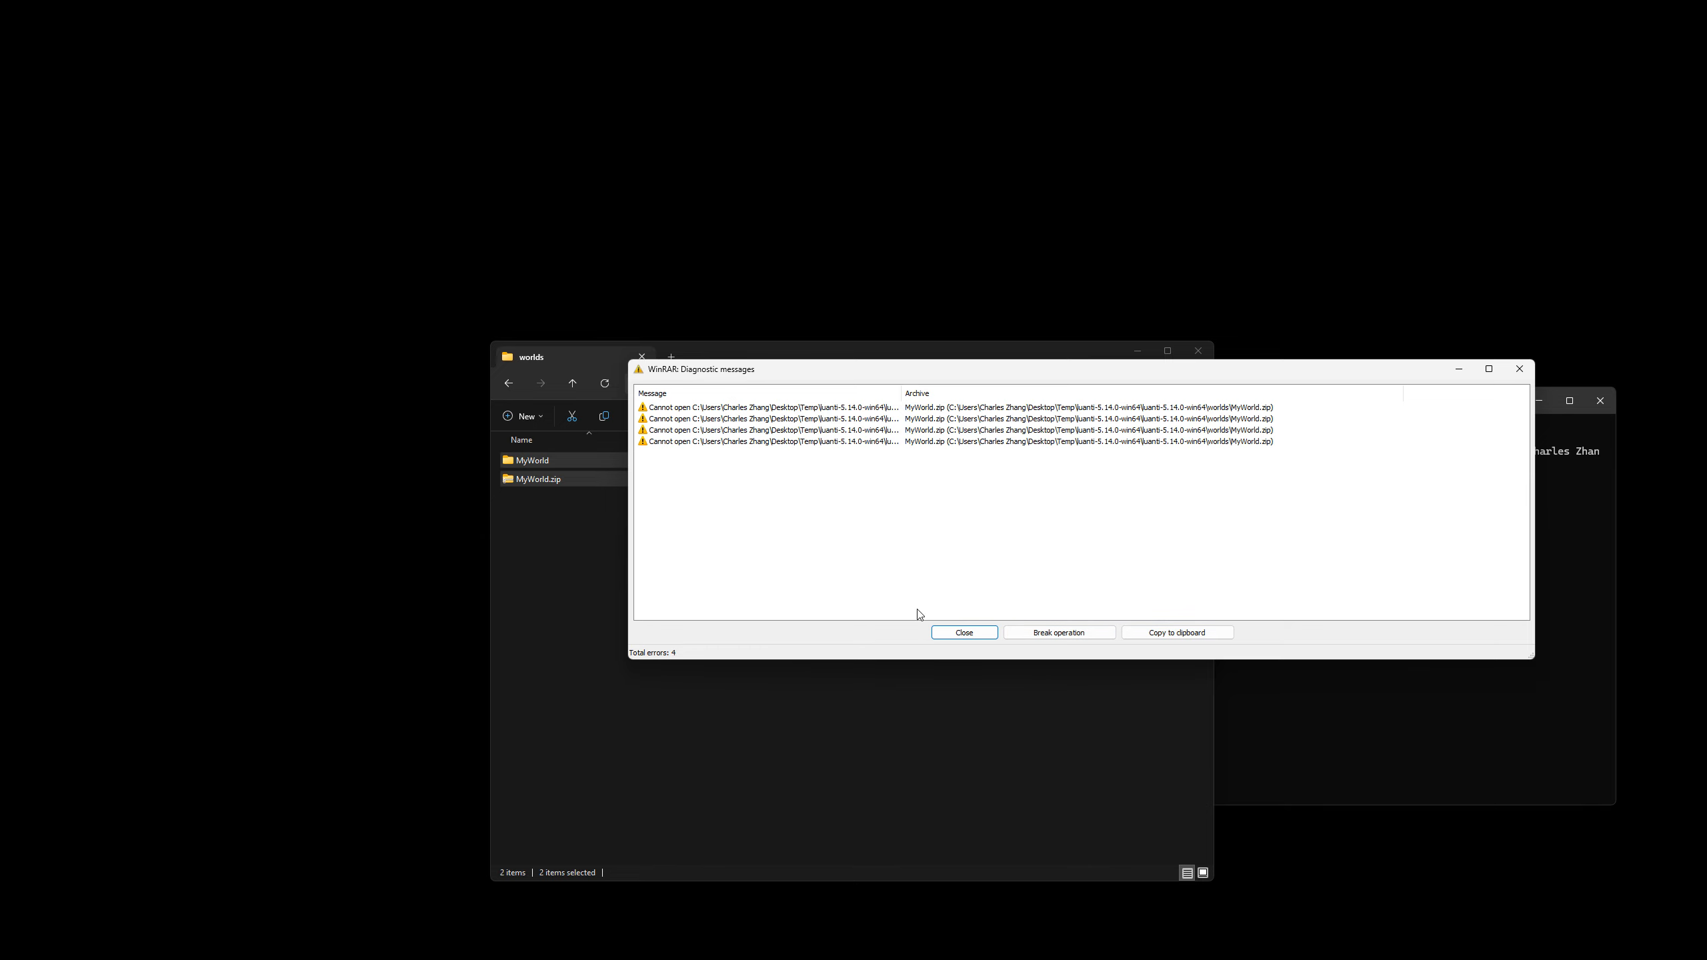
Close the local server's console window, dismiss the WinRAR diagnostic messages and delete the faulty MyWorld.zip.
key("alt+Tab")
left_click(1135, 424)
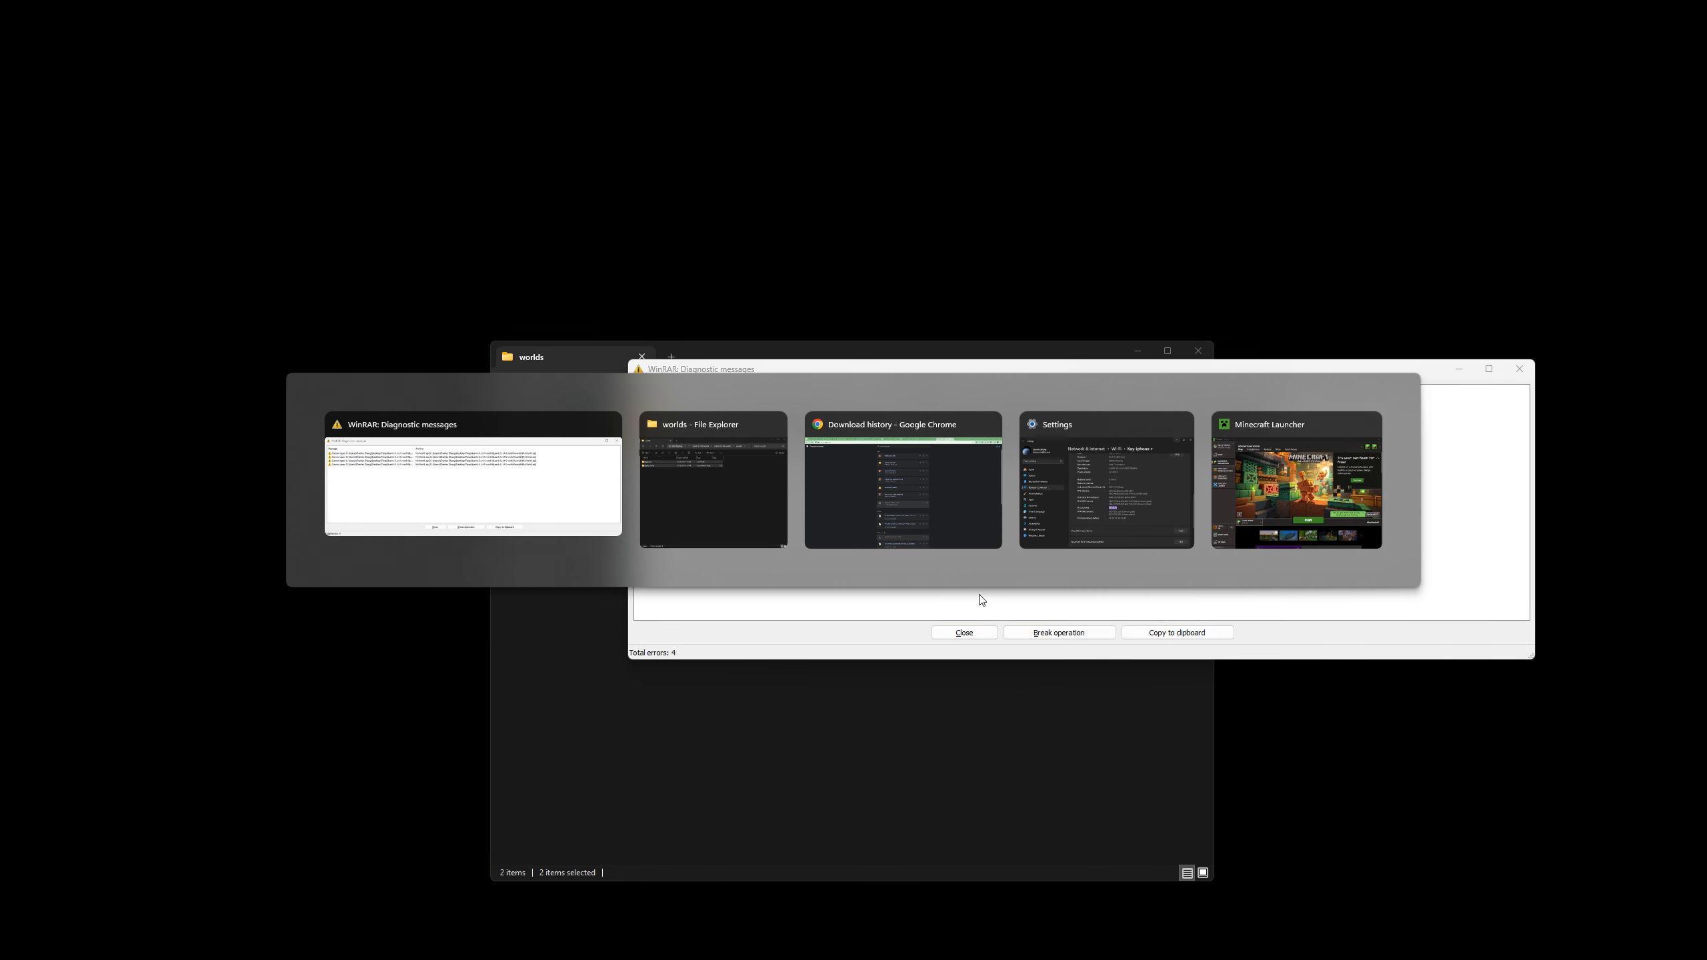
left_click(963, 633)
left_click(595, 478)
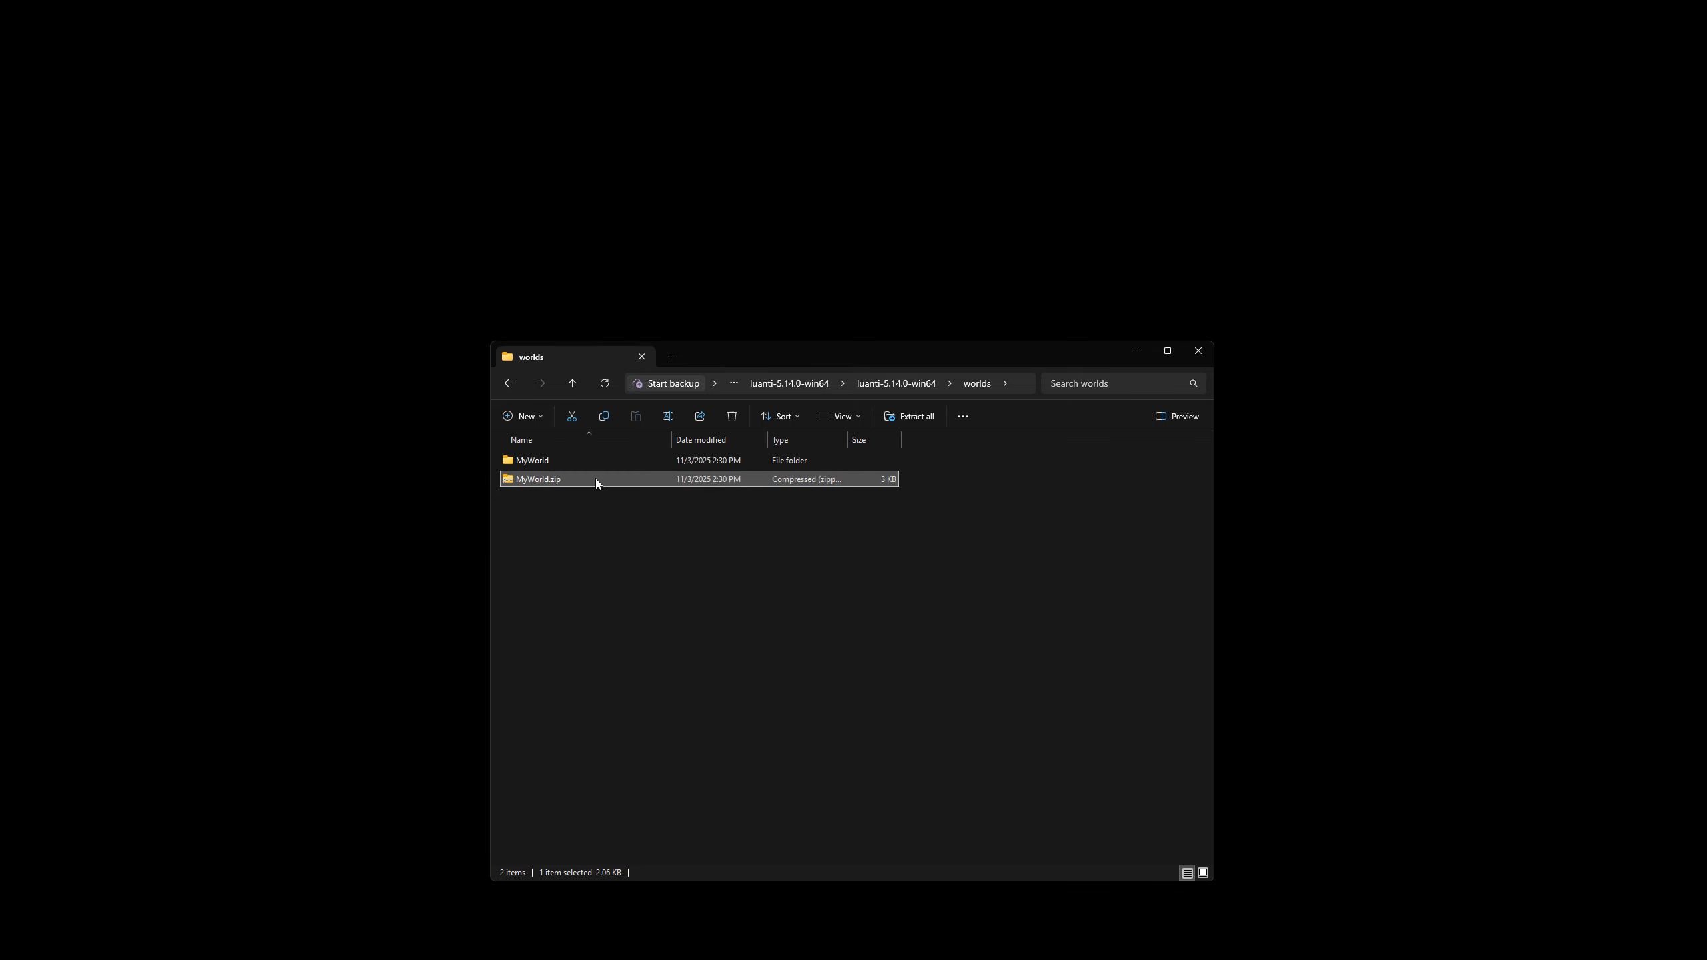
key("Delete")
Compress the MyWorld folder again as MyWorld.zip in ZIP format with the Best compression method.
left_click(546, 464)
right_click(545, 464)
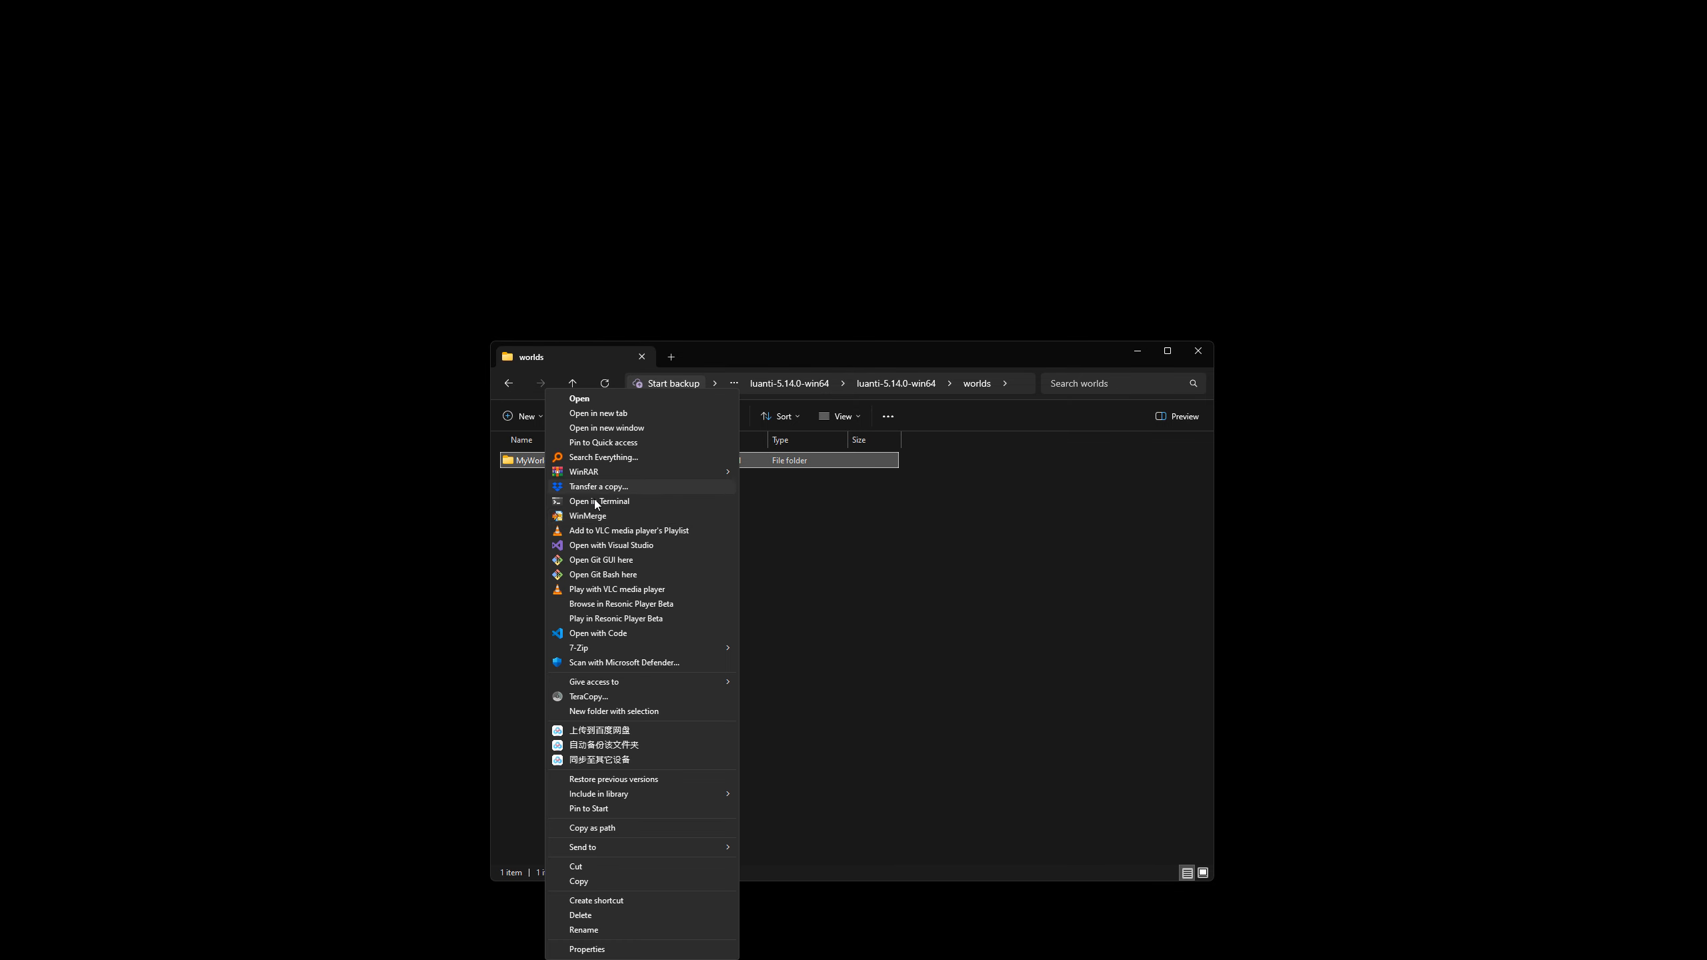
mouse_move(616, 472)
left_click(751, 474)
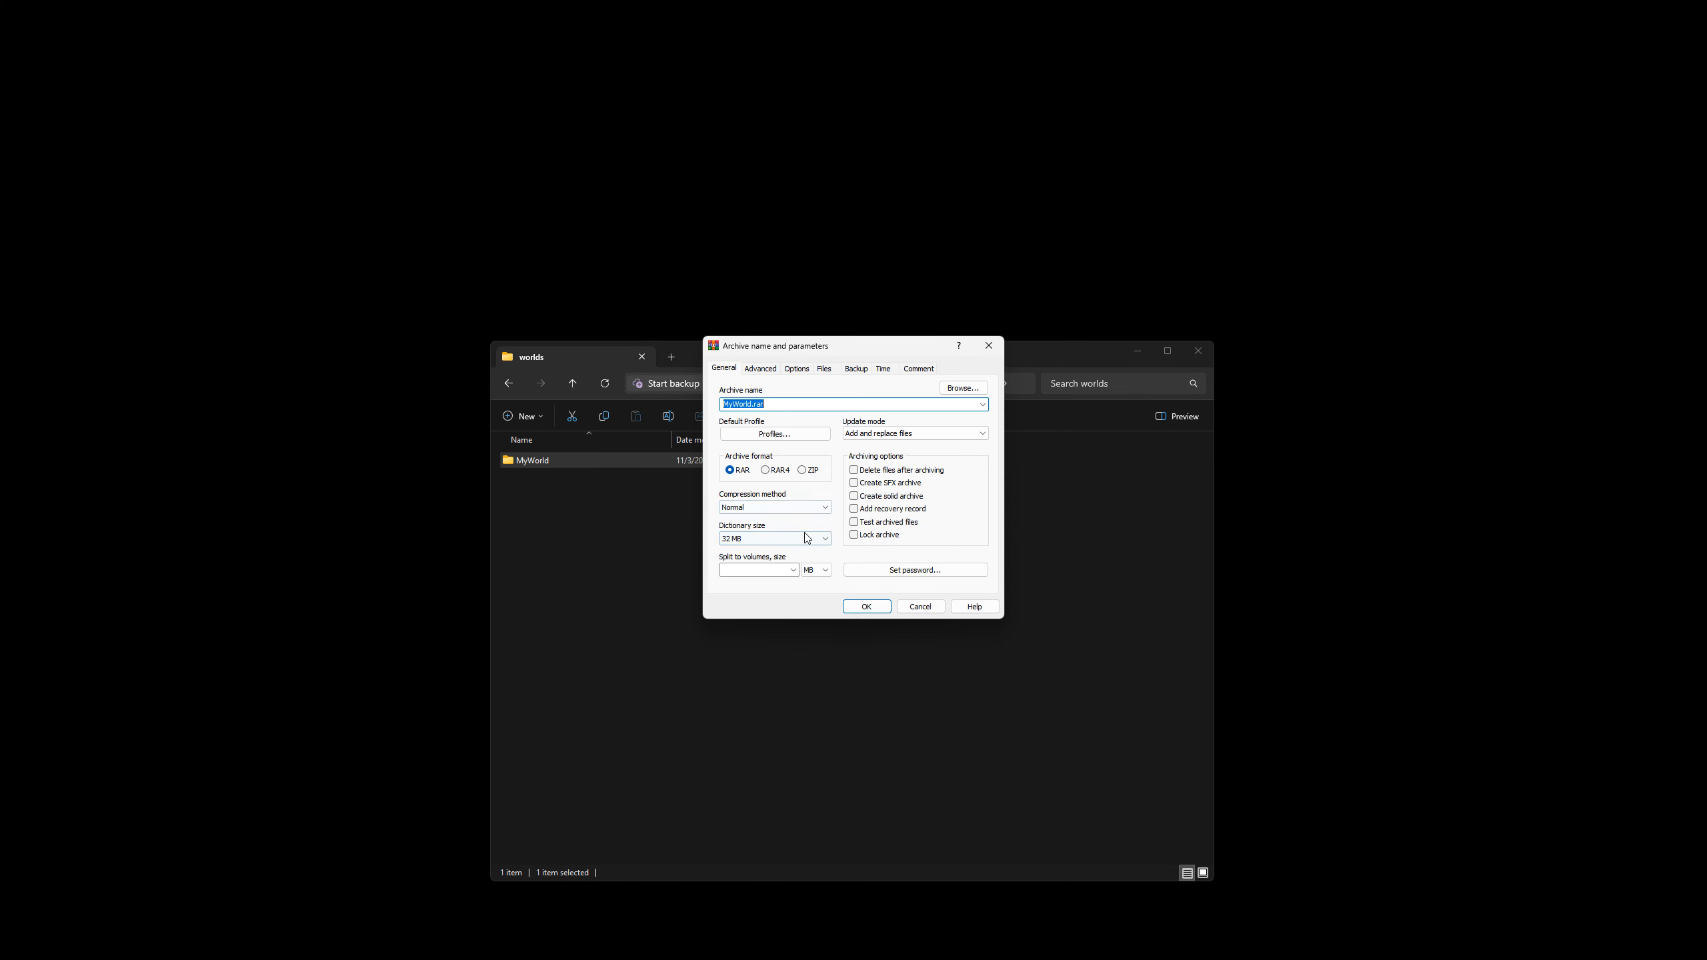
left_click(802, 469)
left_click(775, 506)
left_click(771, 567)
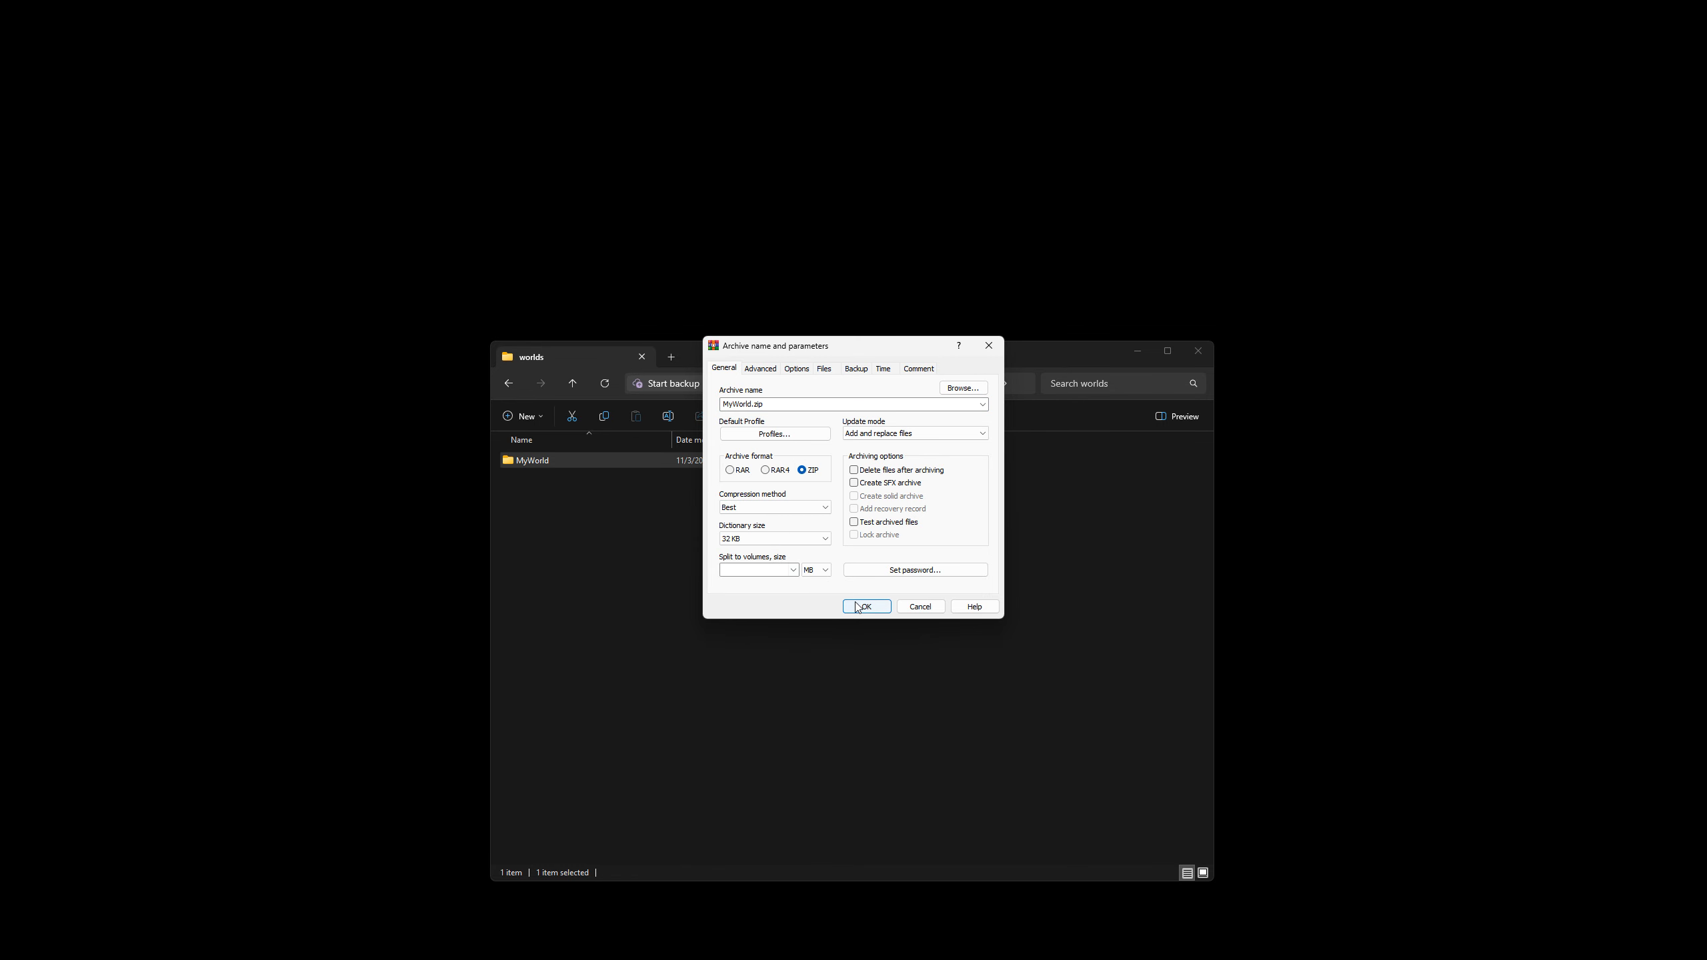
key("Return")
left_click(710, 547)
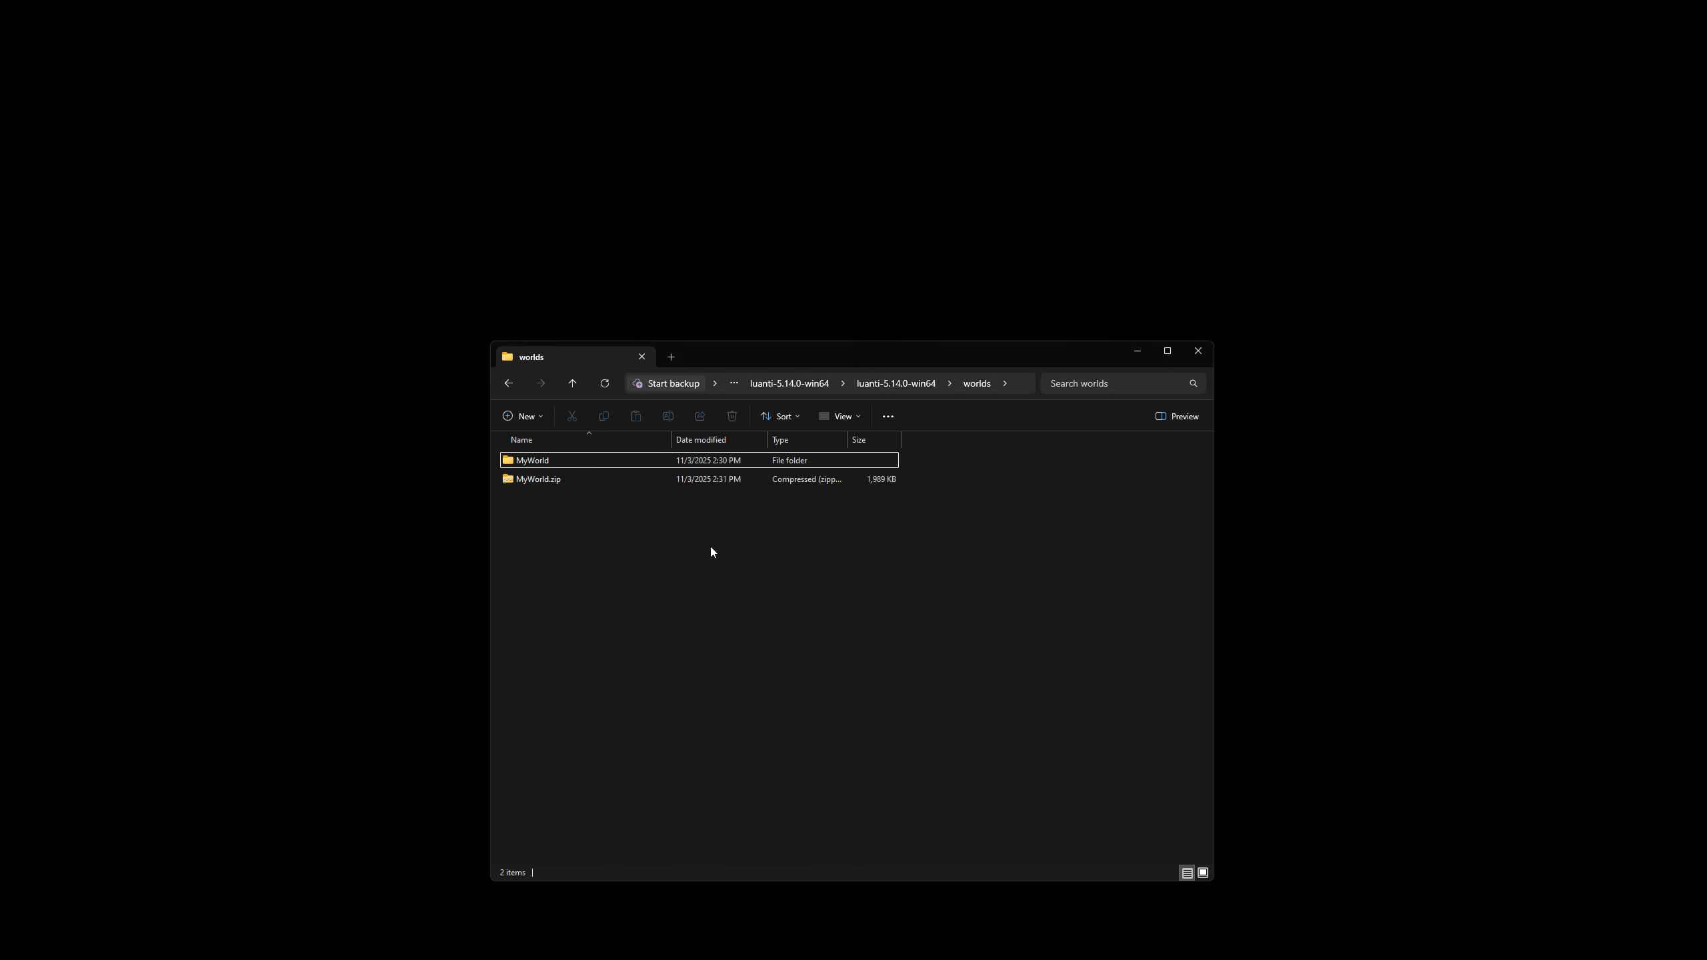
Switch to WinSCP on Desktop 6 and upload minetest_game.zip from the inner luanti-5.14.0-win64 games folder to /root/Luanti.
key("ctrl+super+Right")
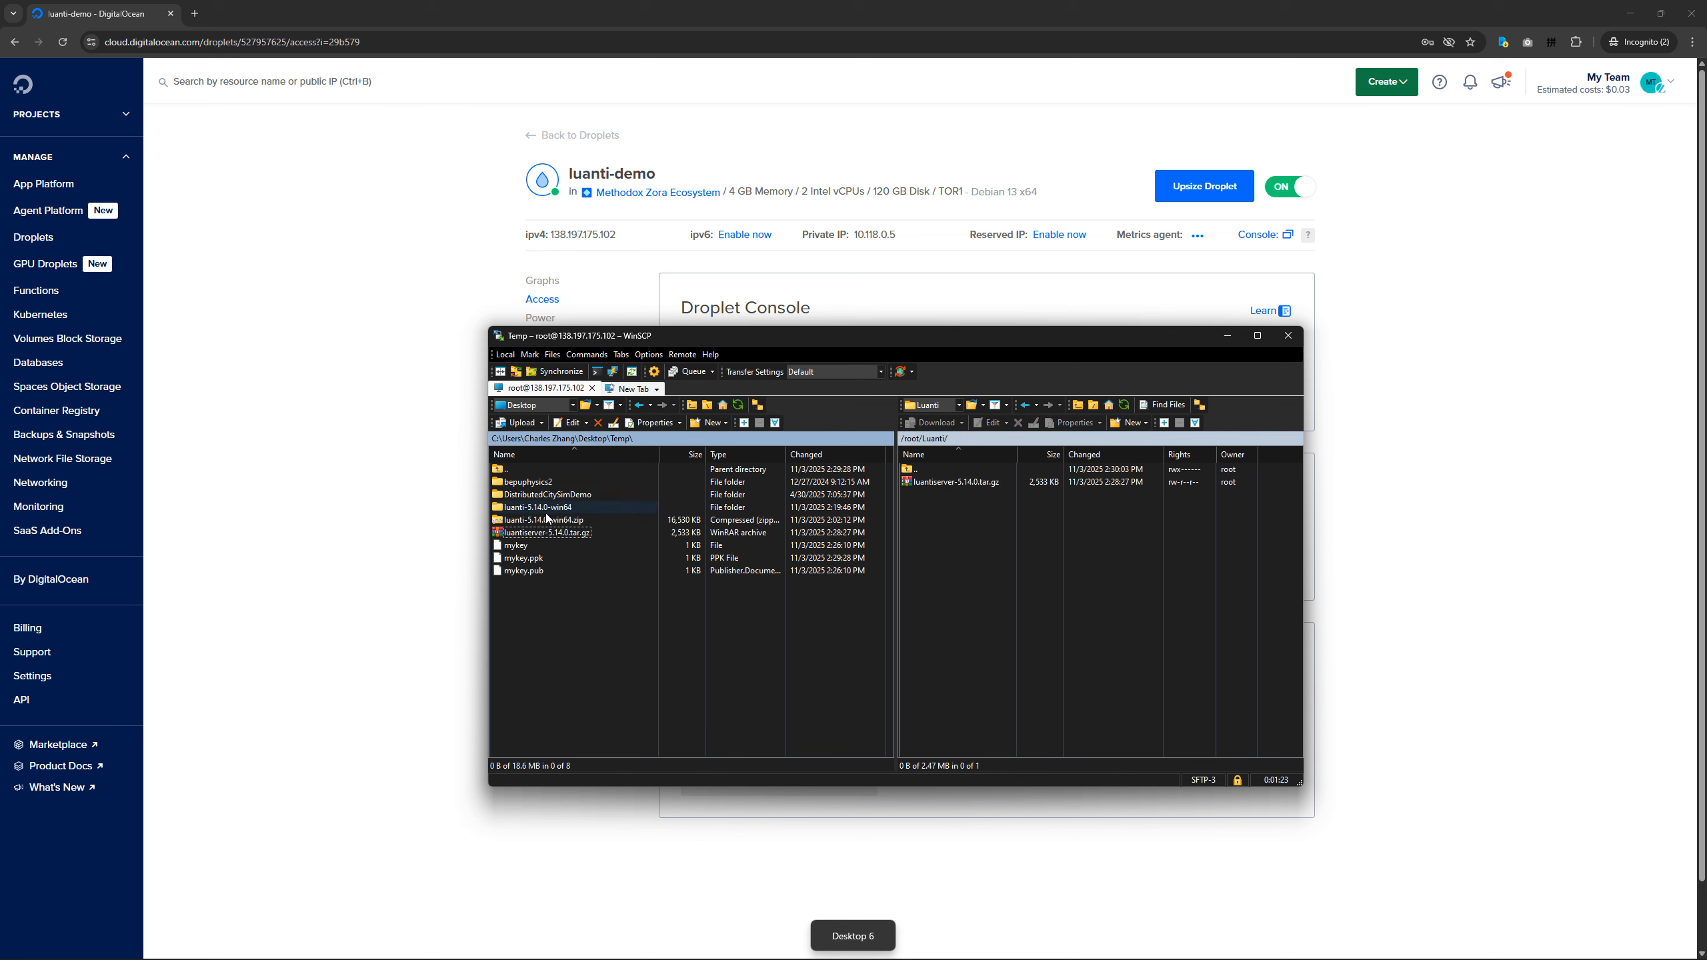
double_click(544, 506)
double_click(522, 482)
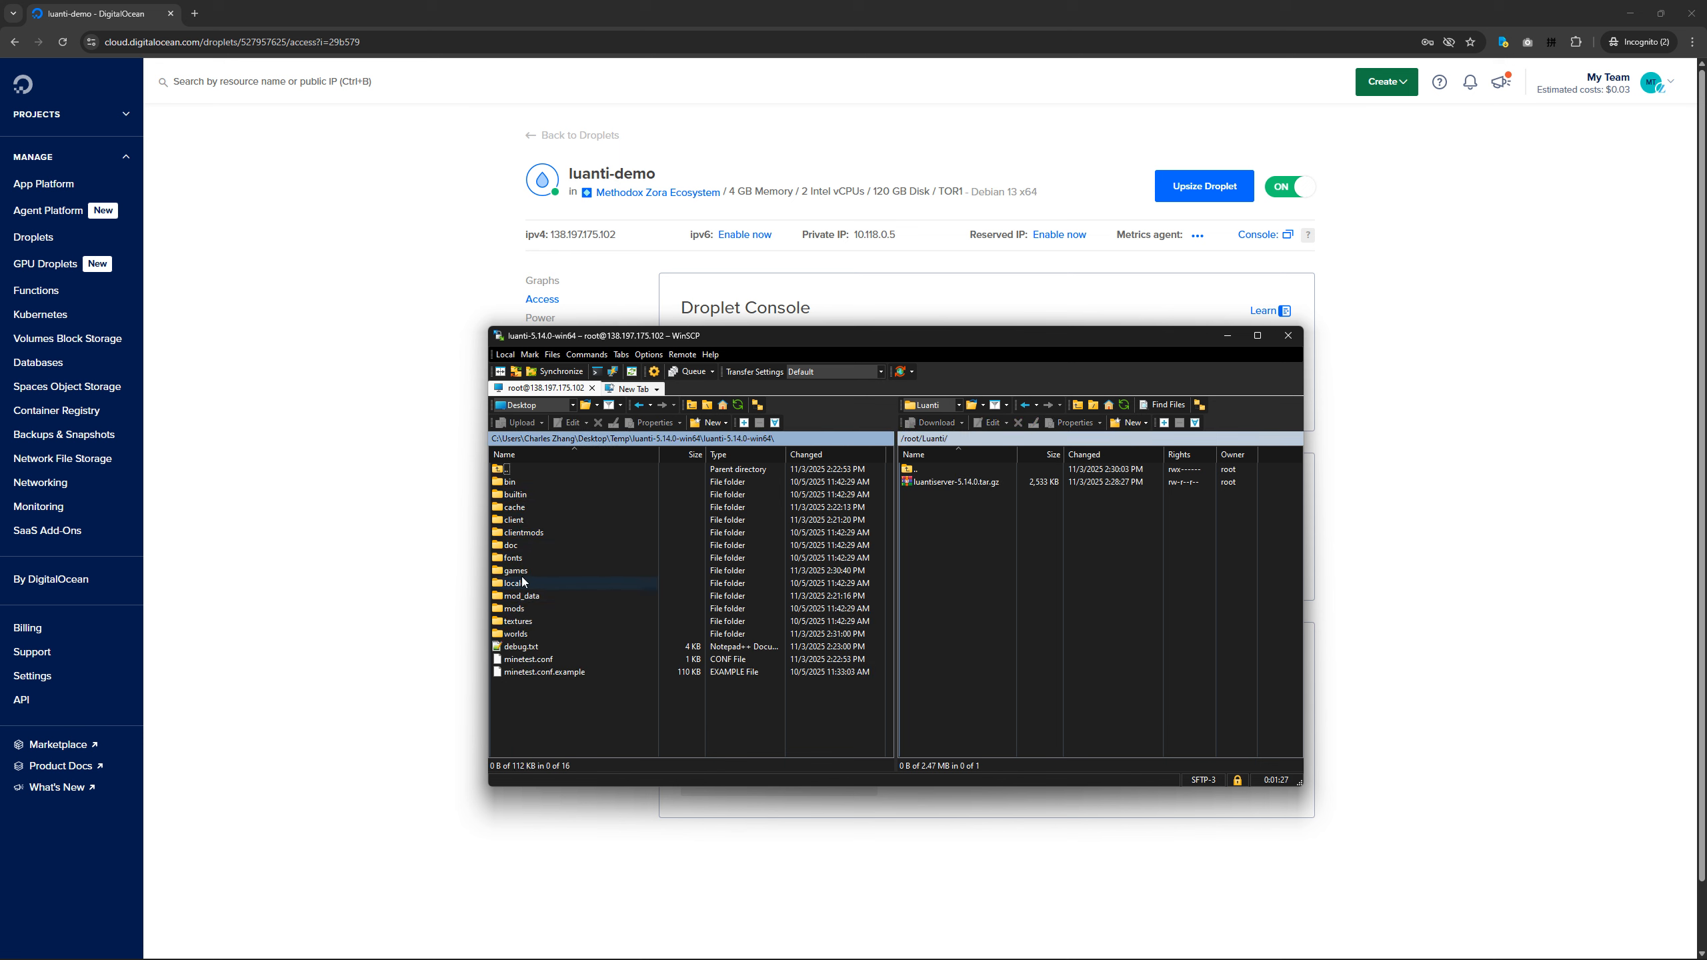
double_click(520, 571)
left_click(528, 496)
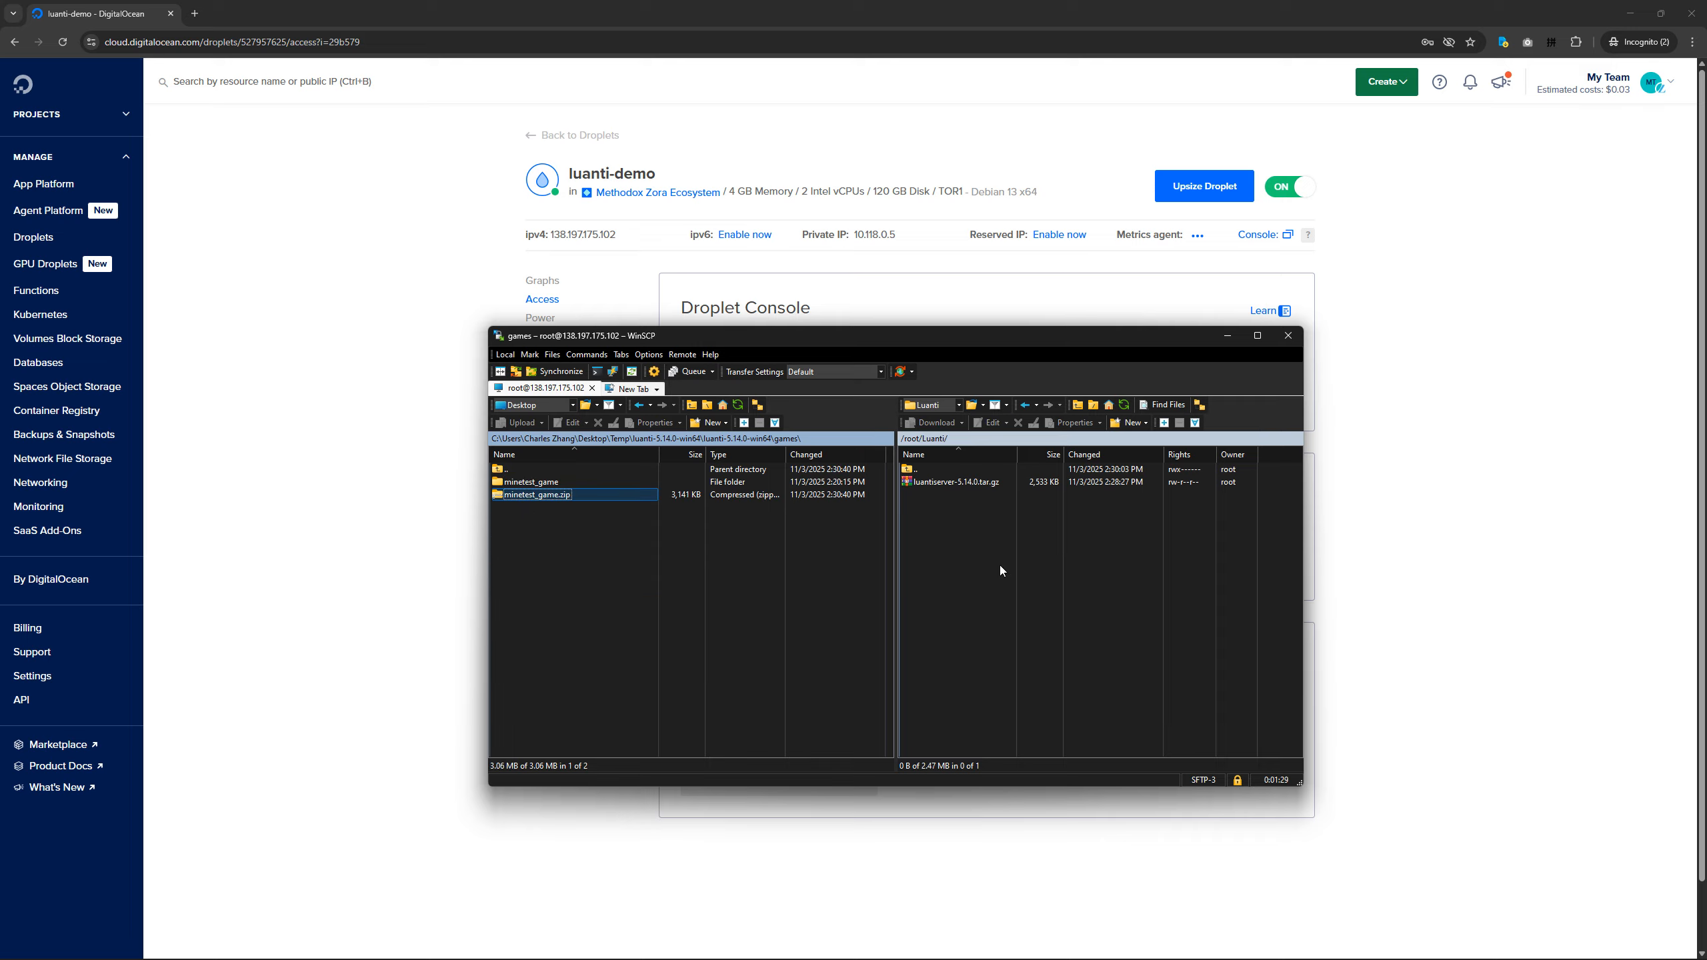
Upload MyWorld.zip from the local worlds folder to the remote /root/Luanti folder.
double_click(506, 470)
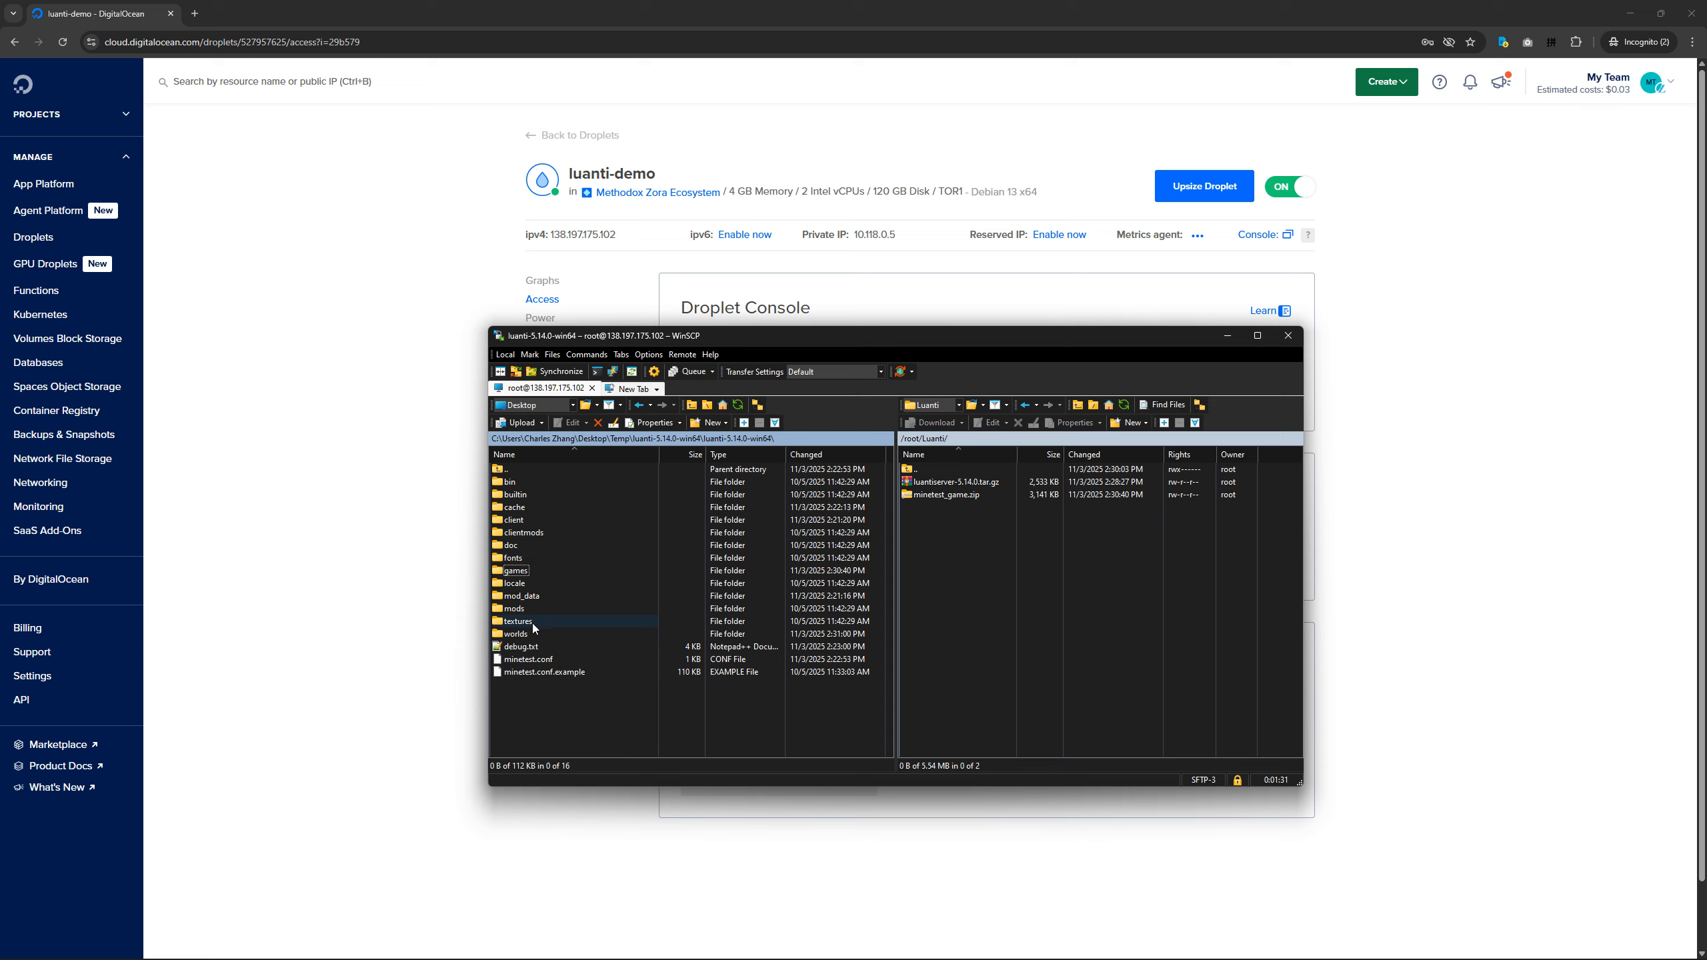
double_click(534, 633)
left_click(531, 495)
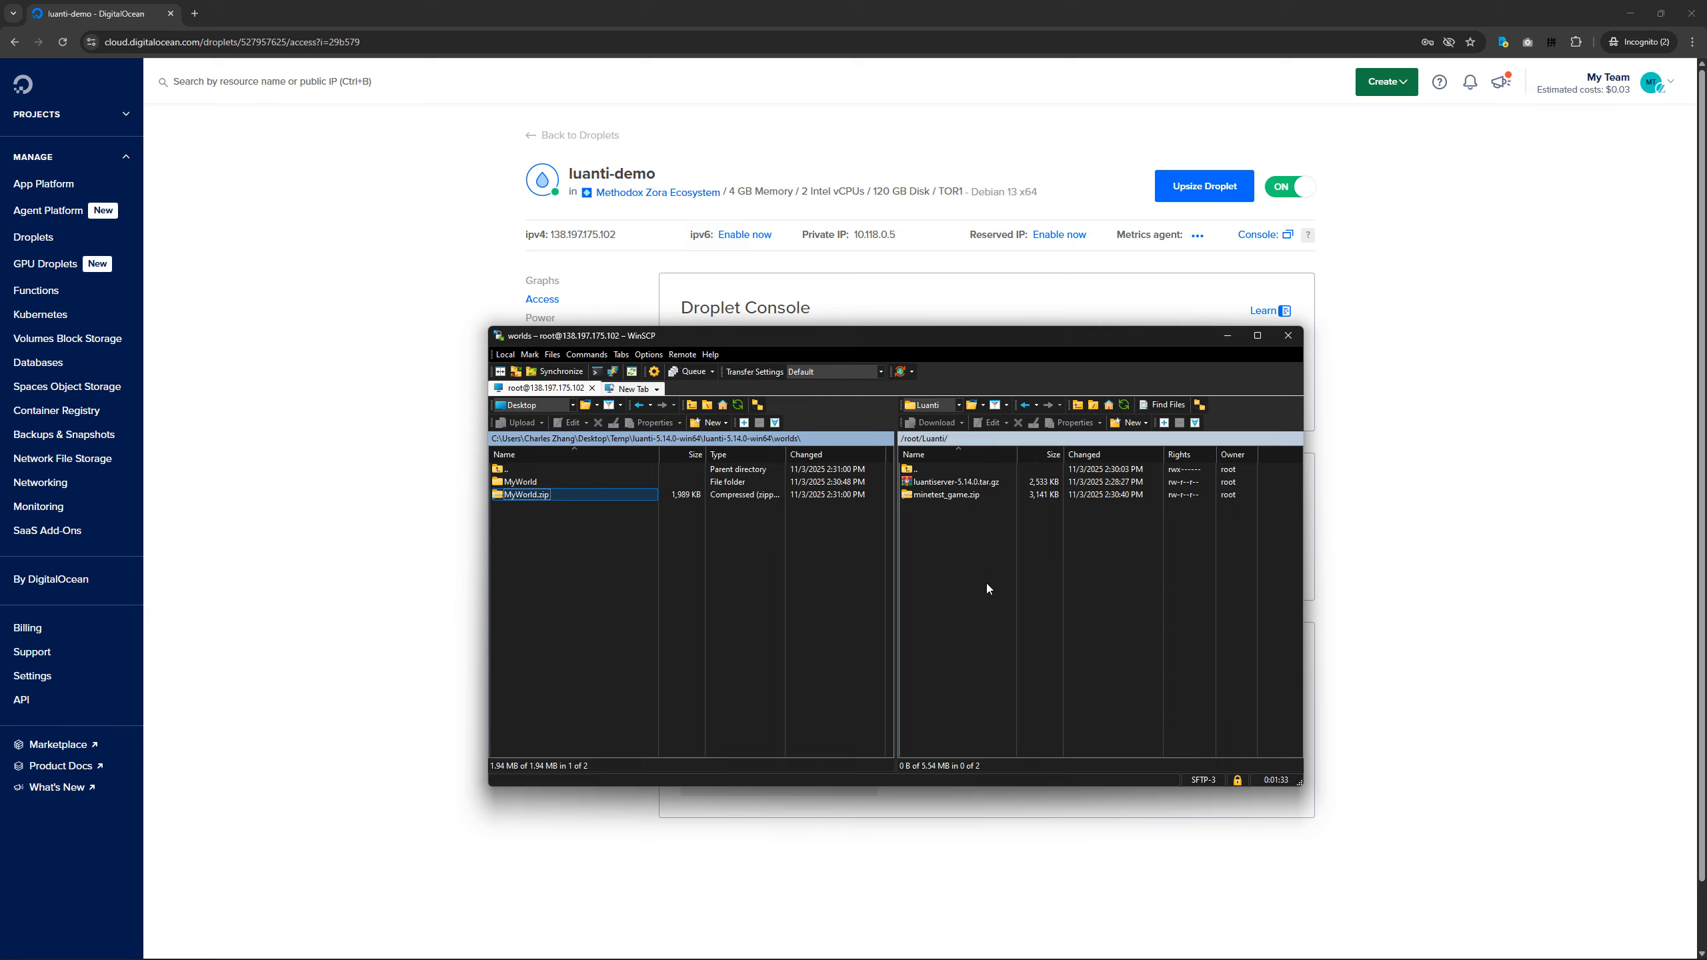
Check the uploaded server, game and world archives in the remote Luanti folder.
left_click_drag(968, 546, 941, 480)
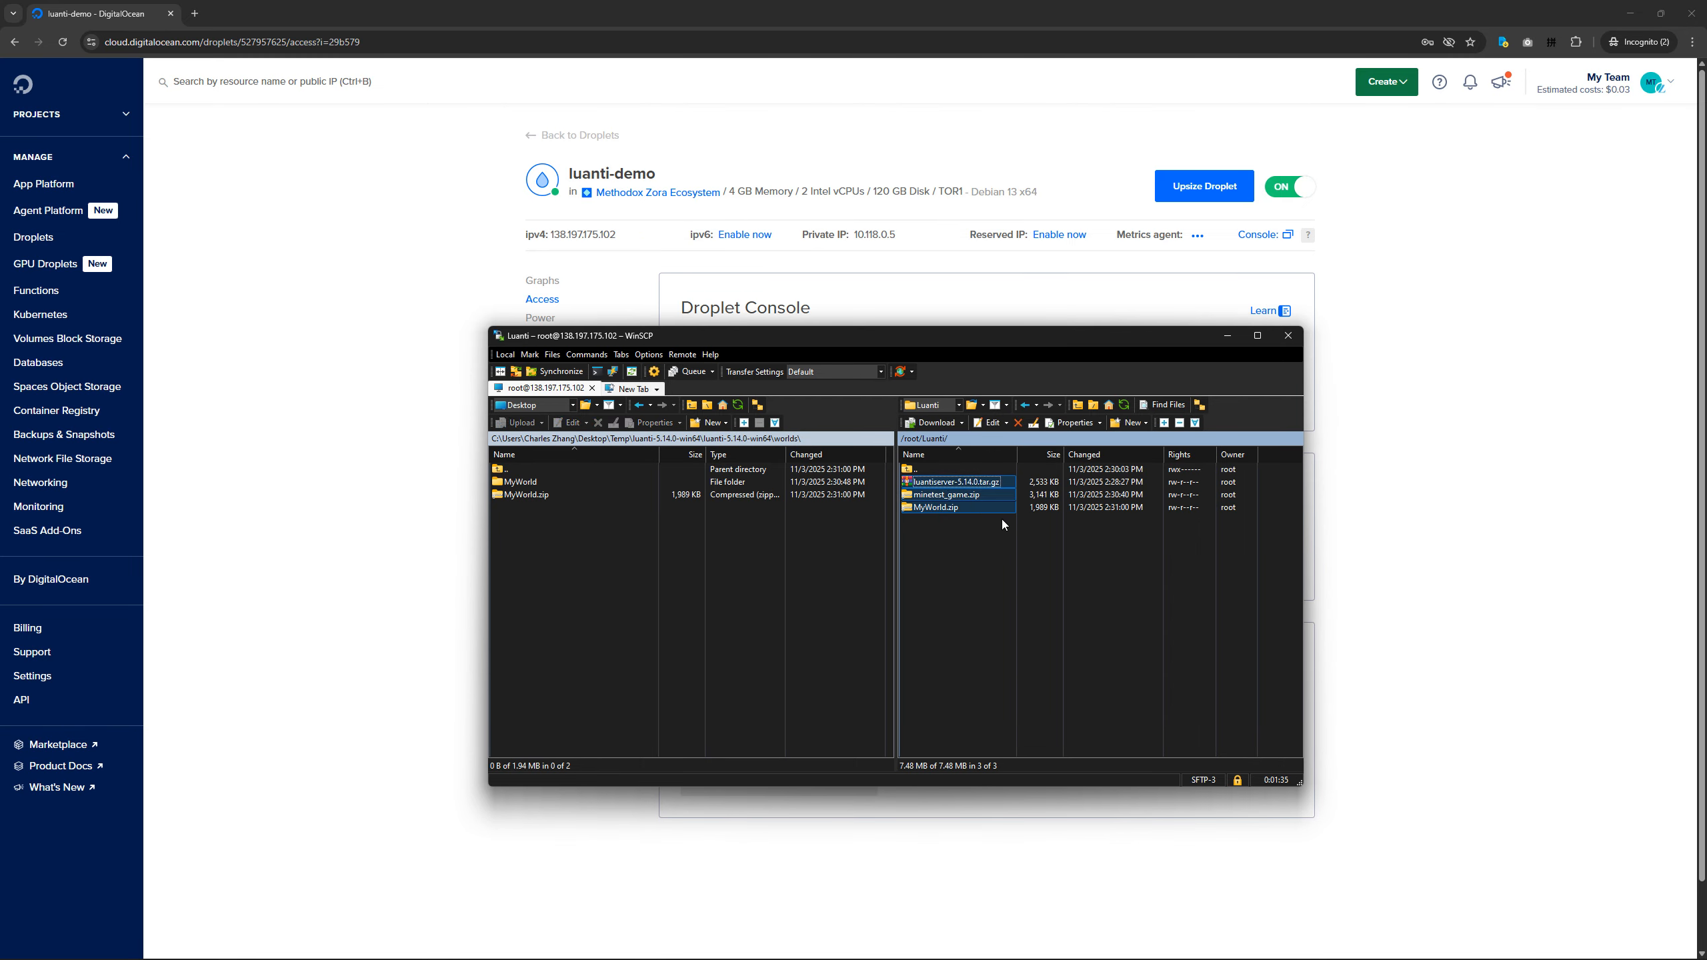
left_click(979, 483)
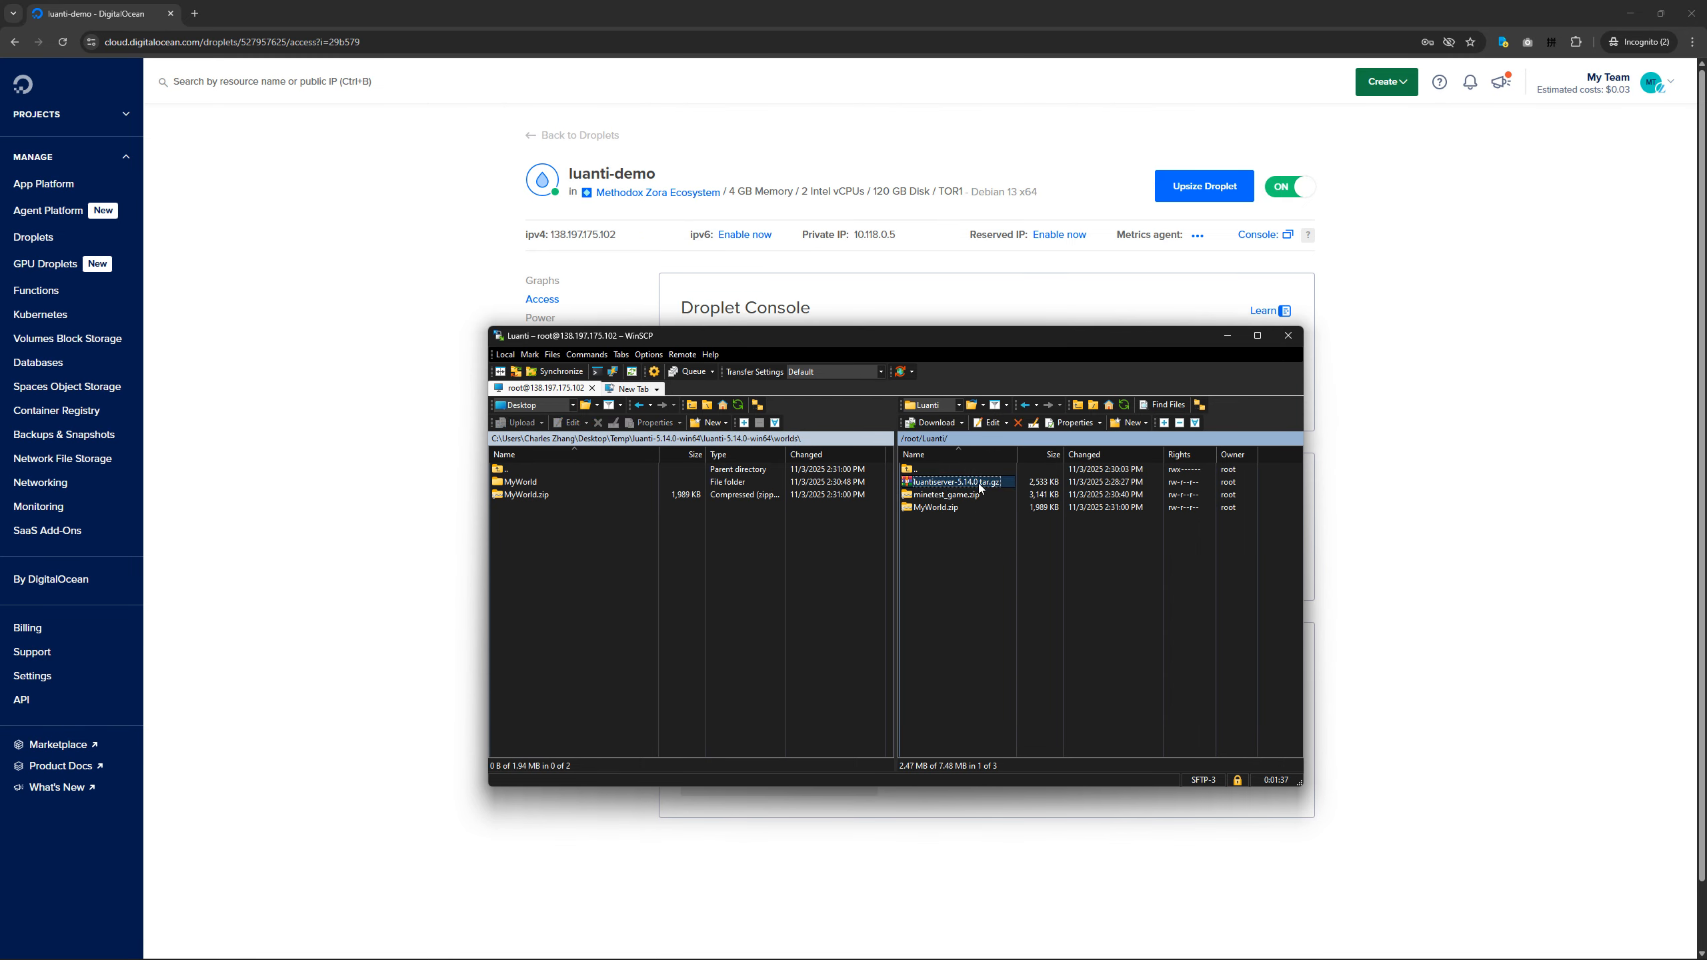
left_click(968, 499)
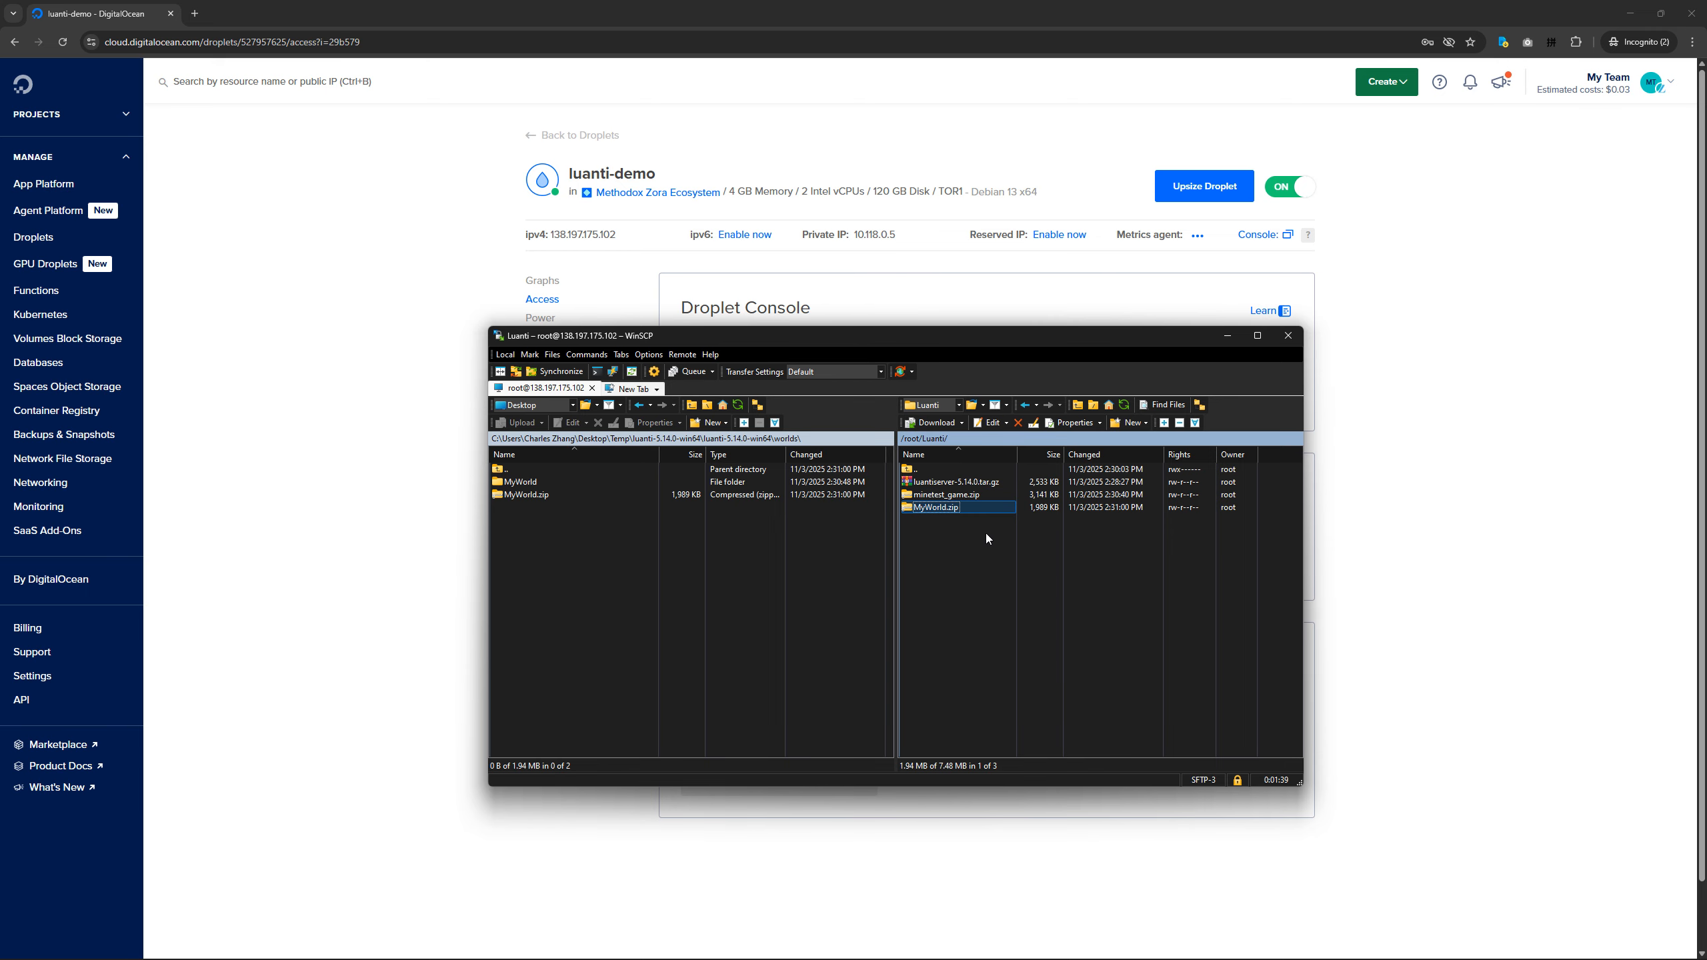
left_click_drag(1003, 551, 939, 477)
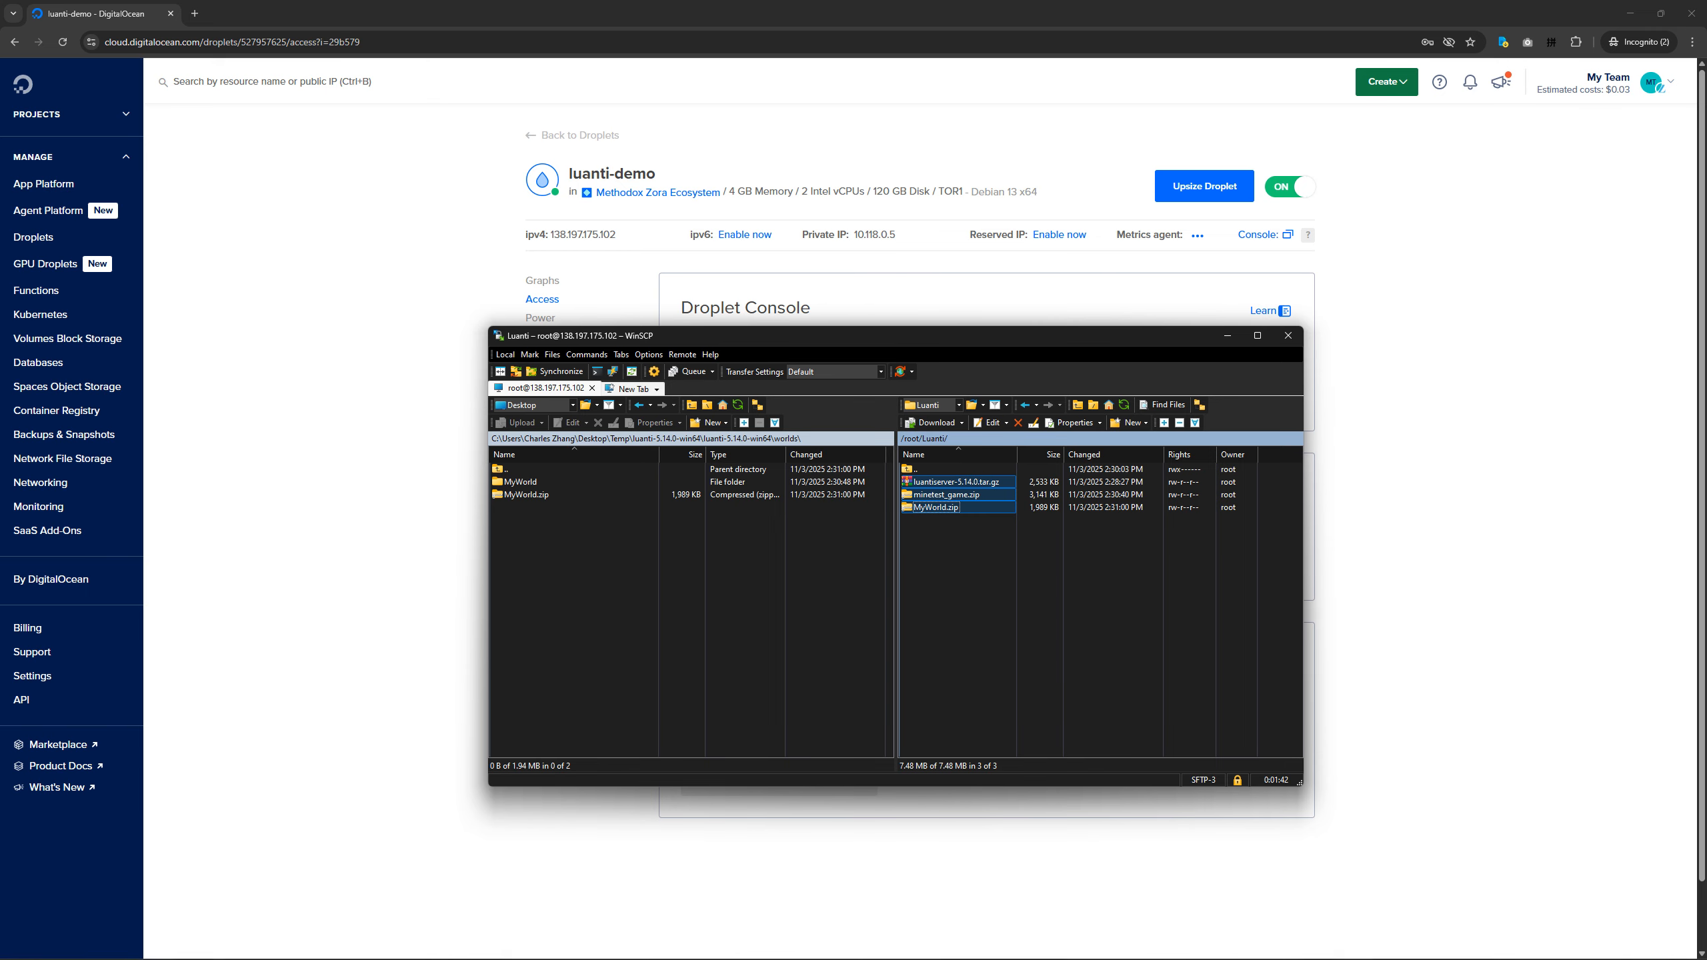
Close the PowerShell window, switch to the Droplet web console and move the WinSCP window clear of it.
left_click(1119, 944)
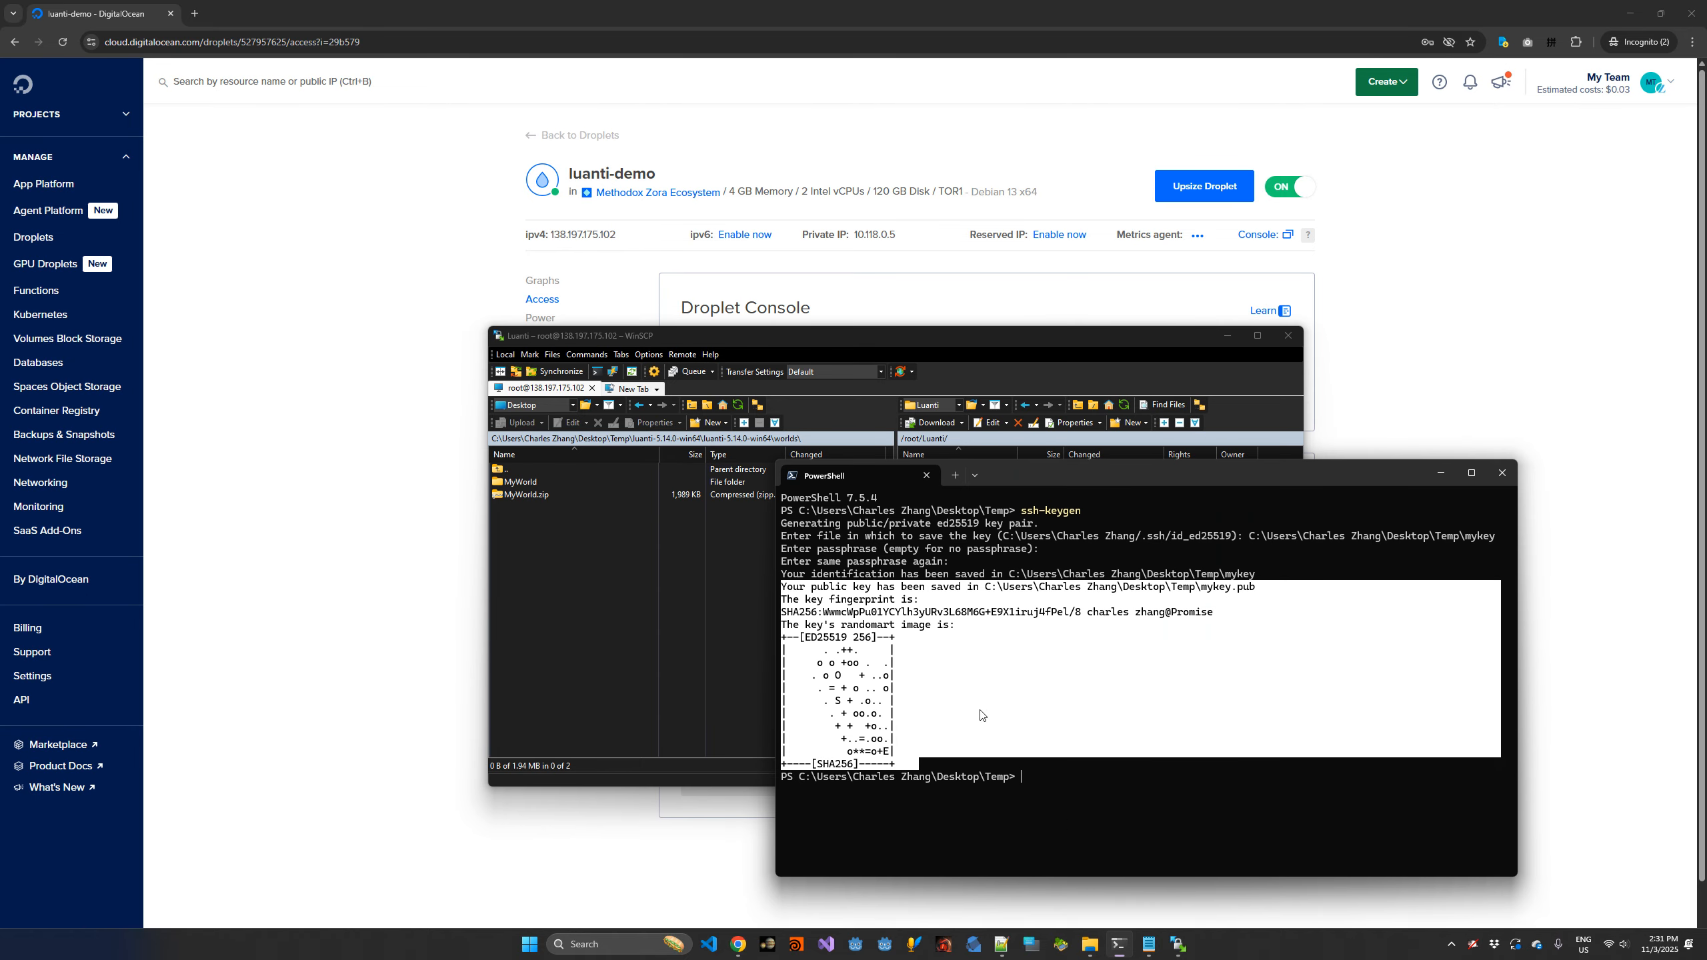
left_click(1503, 473)
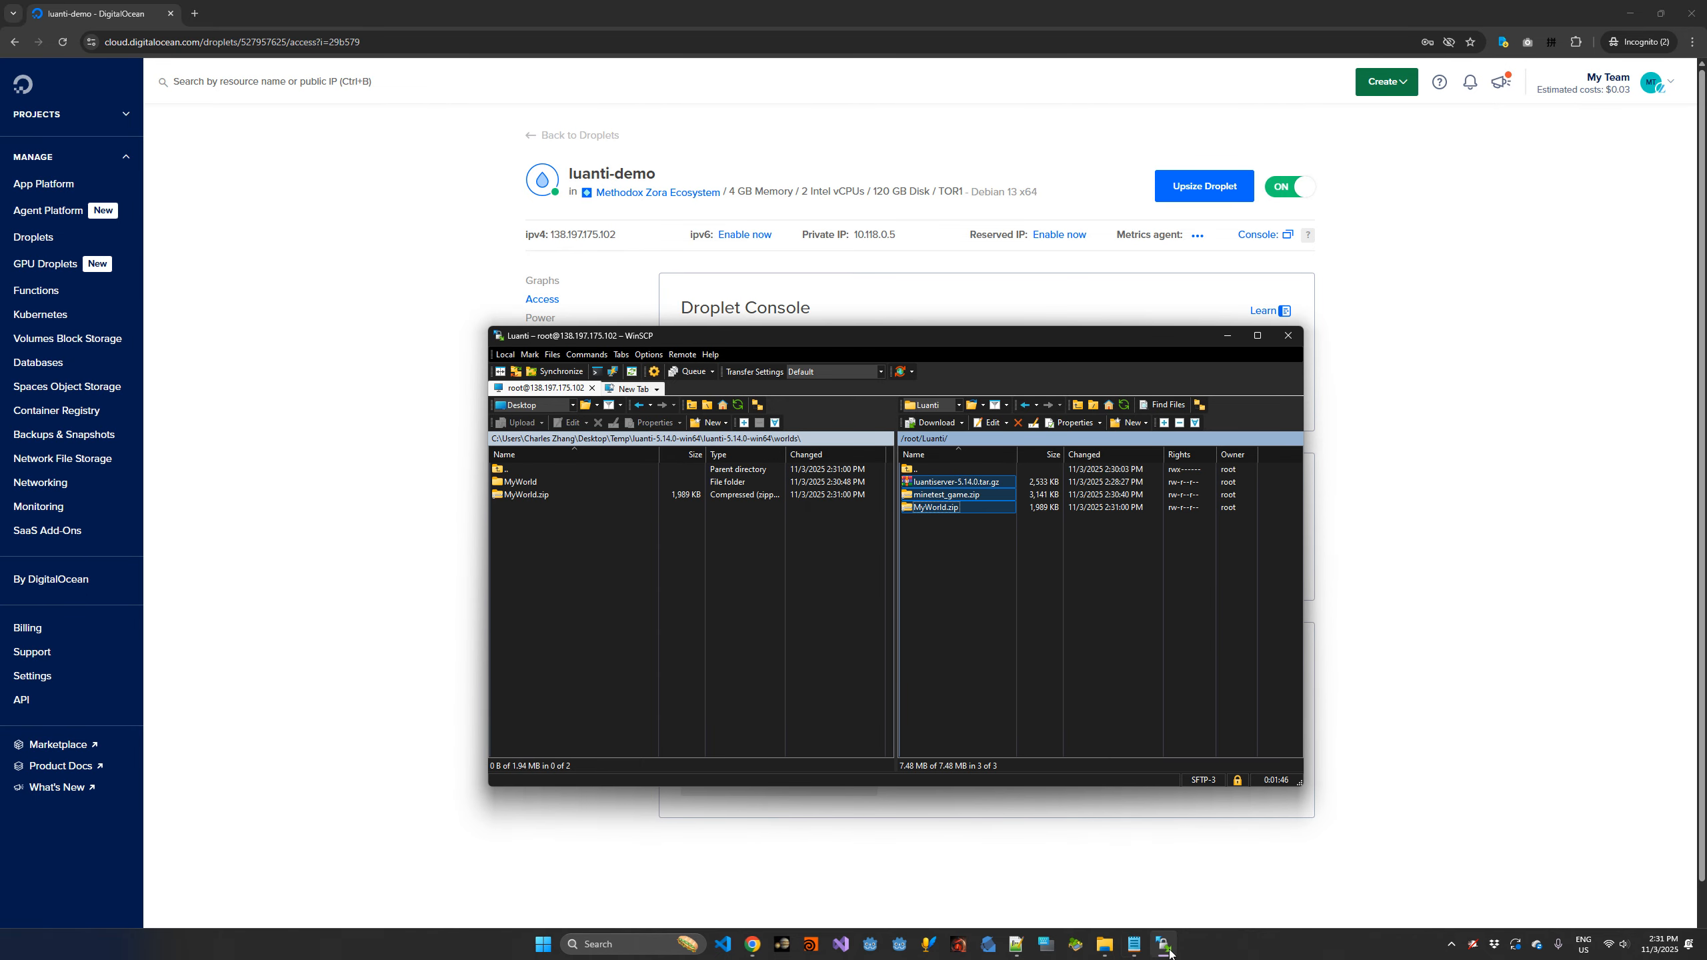
mouse_move(753, 944)
left_click(825, 883)
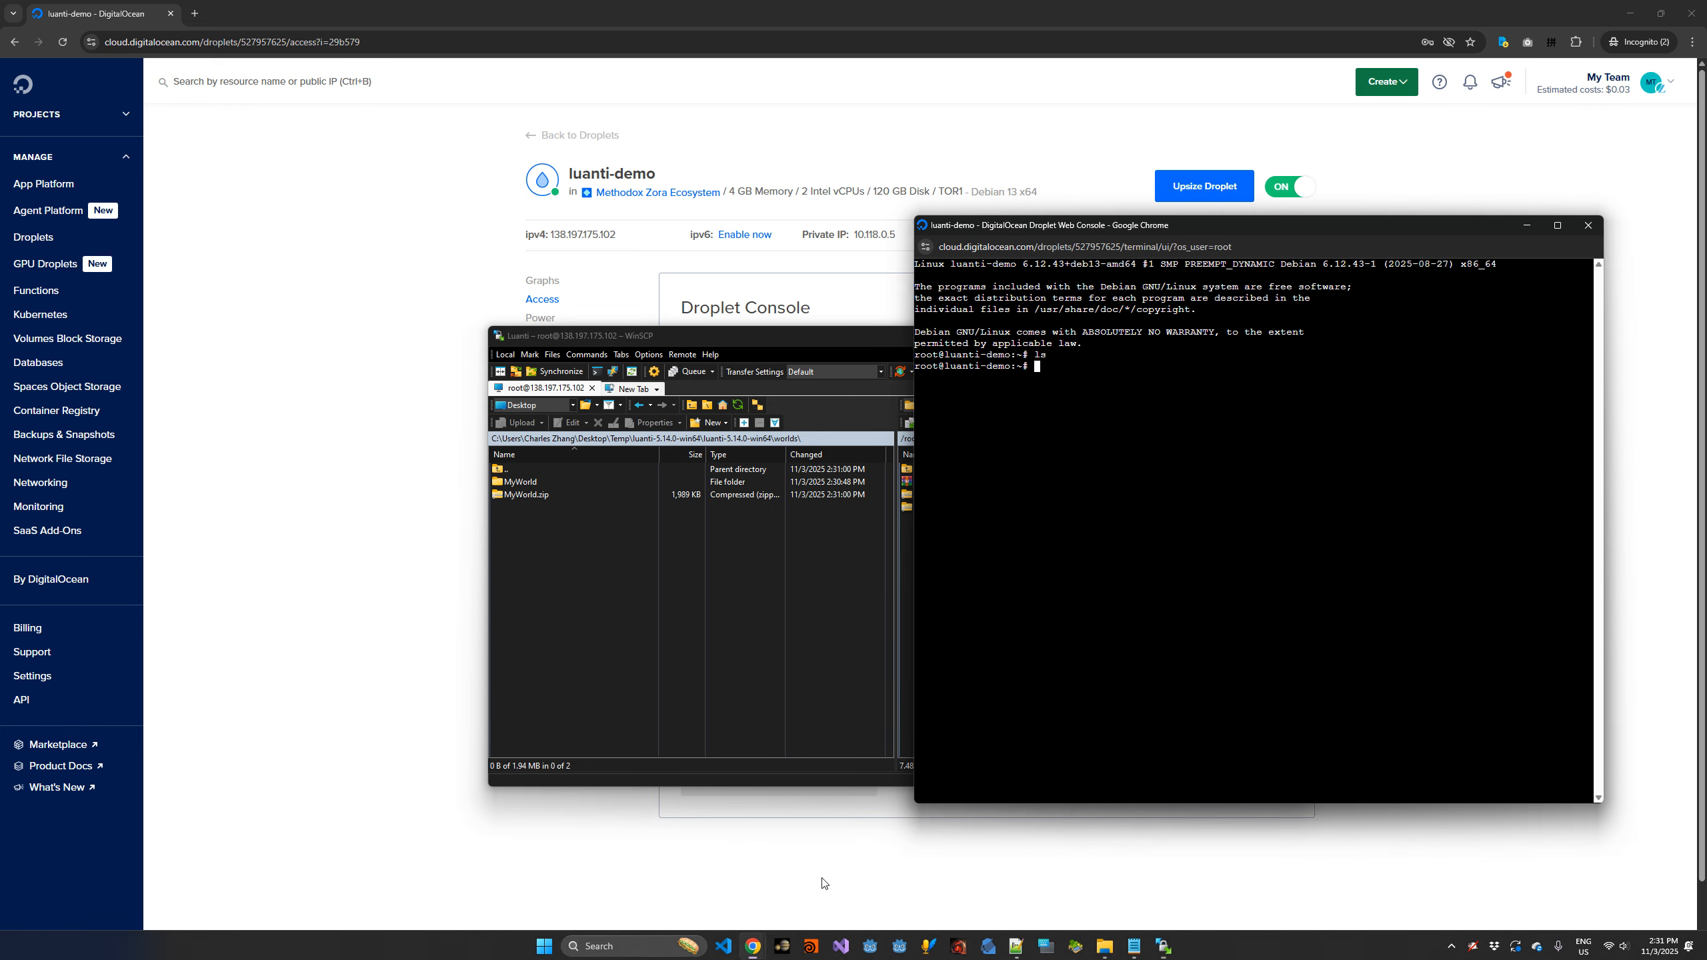
left_click_drag(830, 341, 483, 413)
left_click(1120, 439)
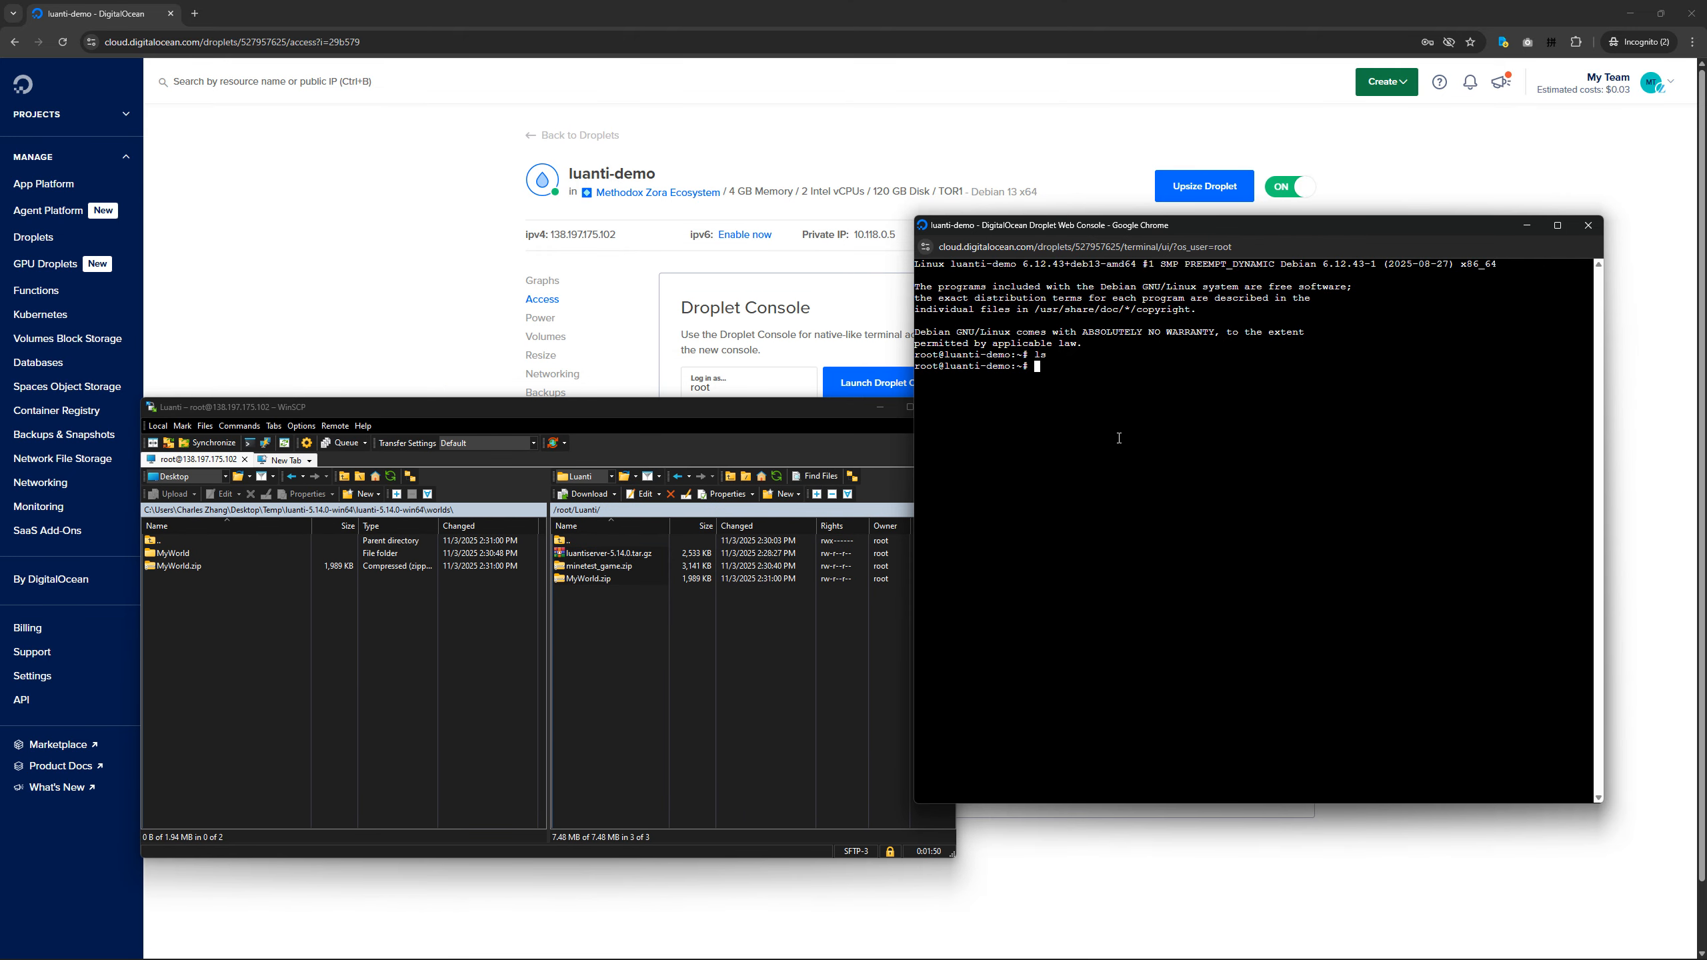
List the Droplet's home directory, change into Luanti/ and list its files.
type("ls")
key("Return")
type("cd Luanti/")
key("Return")
type("ls")
key("Return")
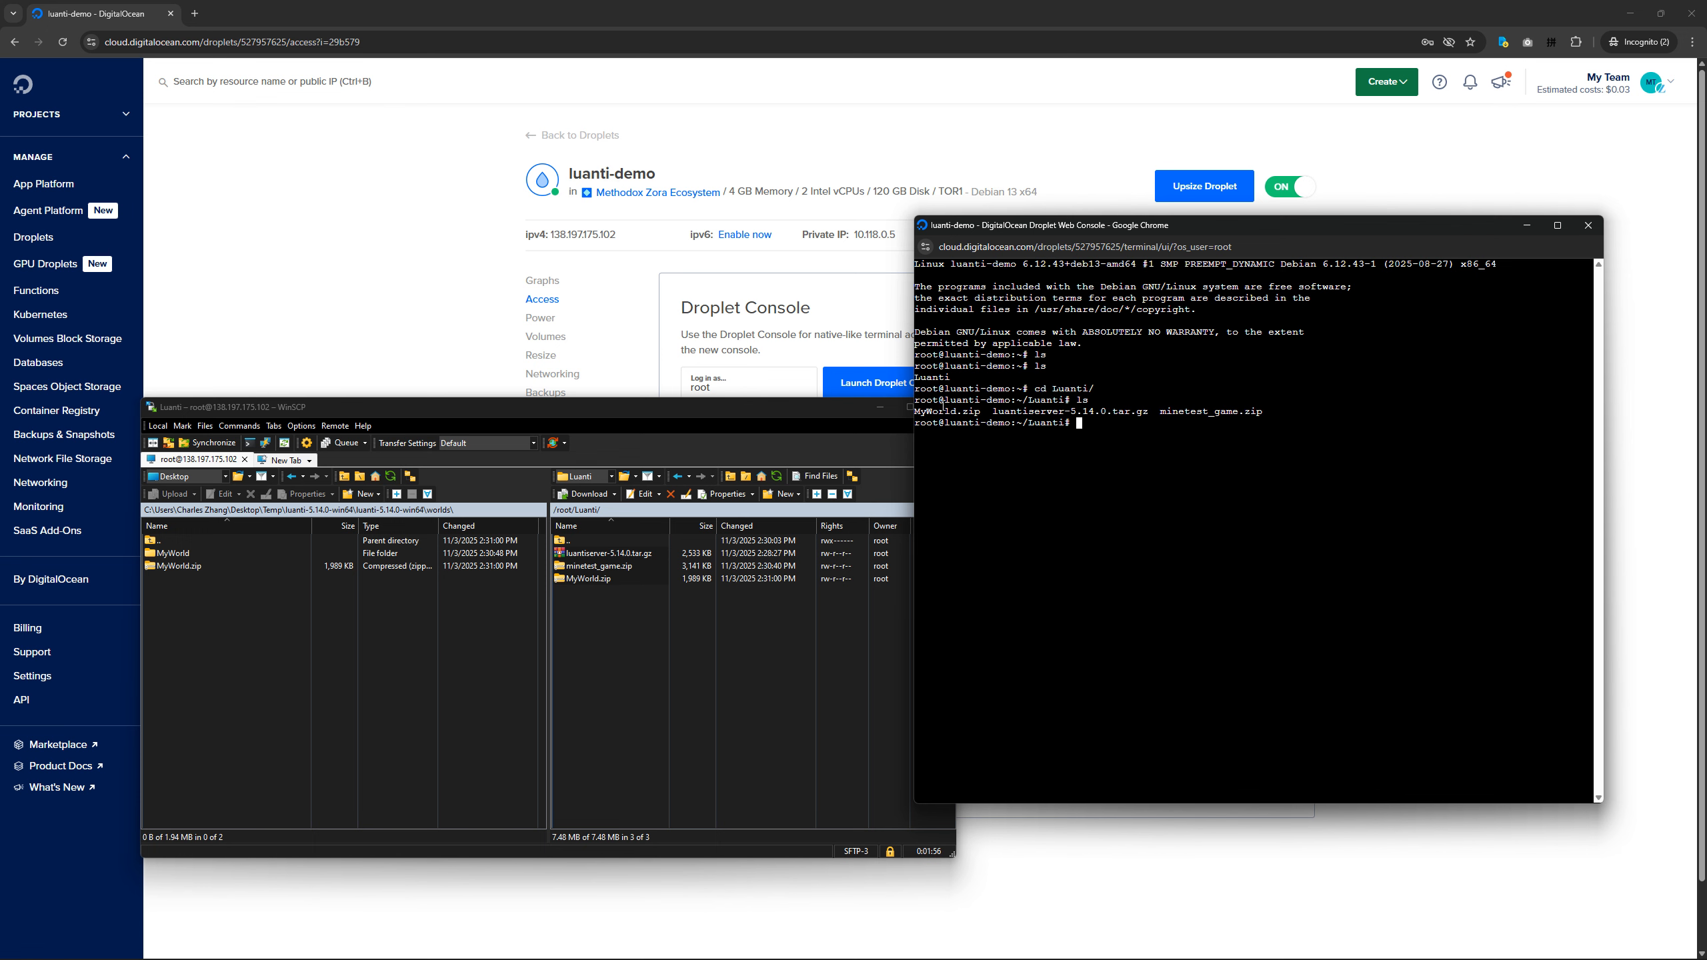
Minimise the Notepad window holding mykey.pub and switch to the server setup notes in Notepad++.
left_click_drag(926, 411, 1270, 412)
left_click(1031, 477)
left_click(1134, 945)
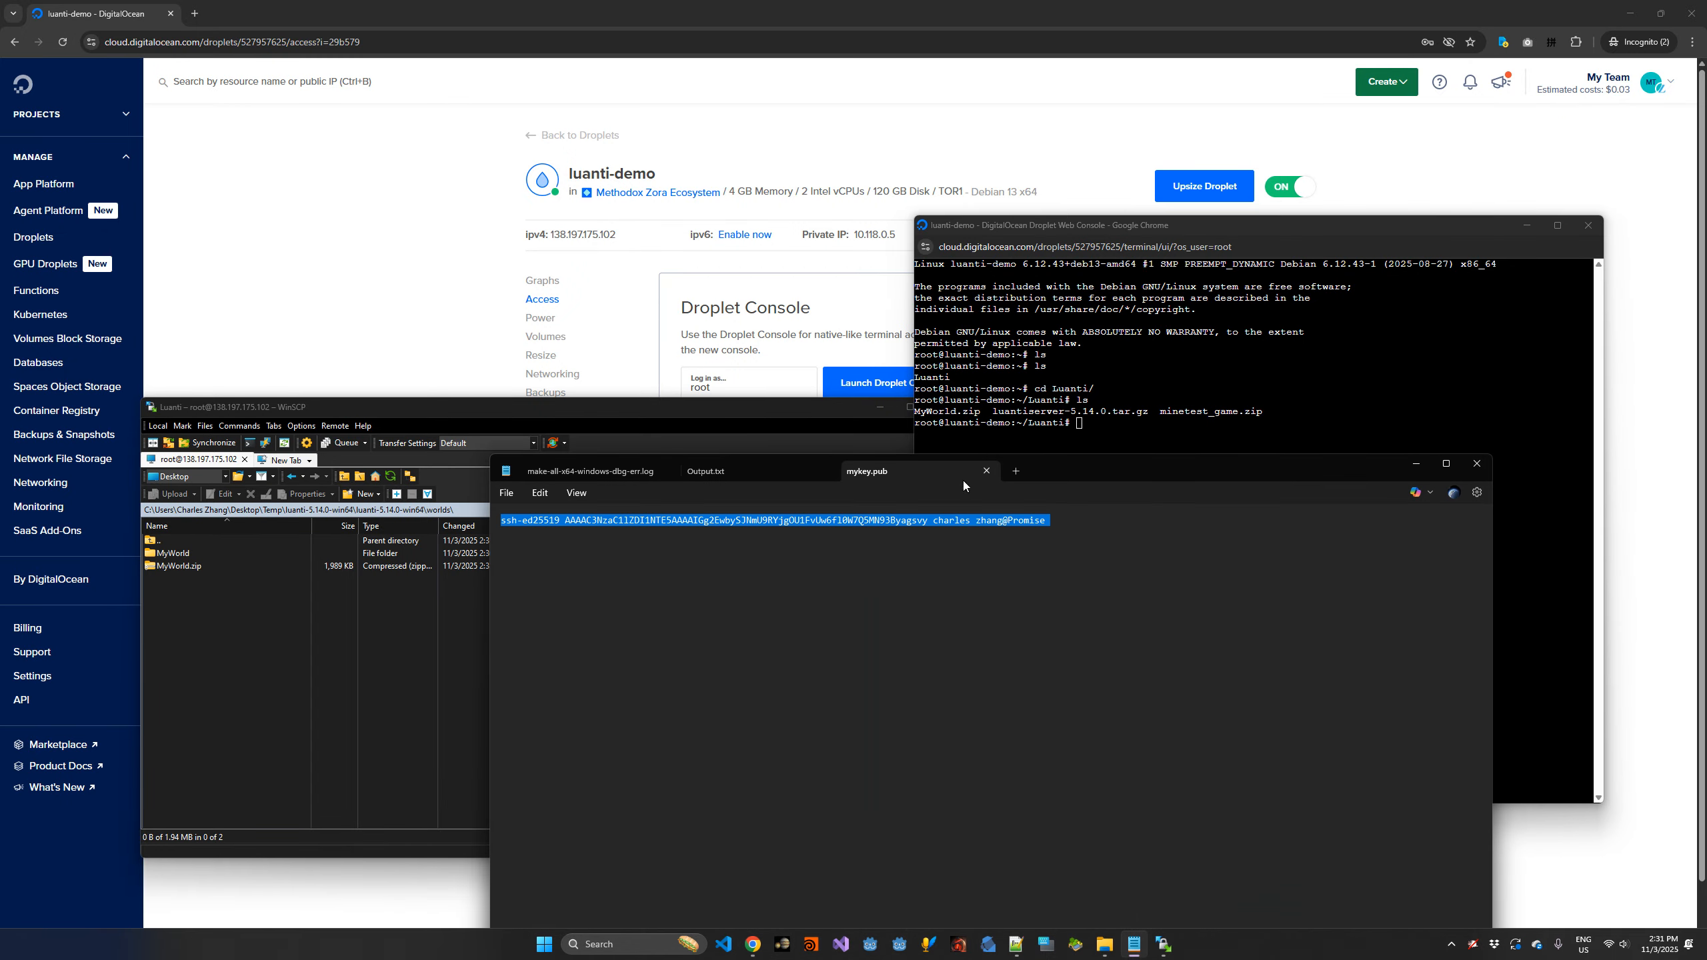
left_click(1417, 464)
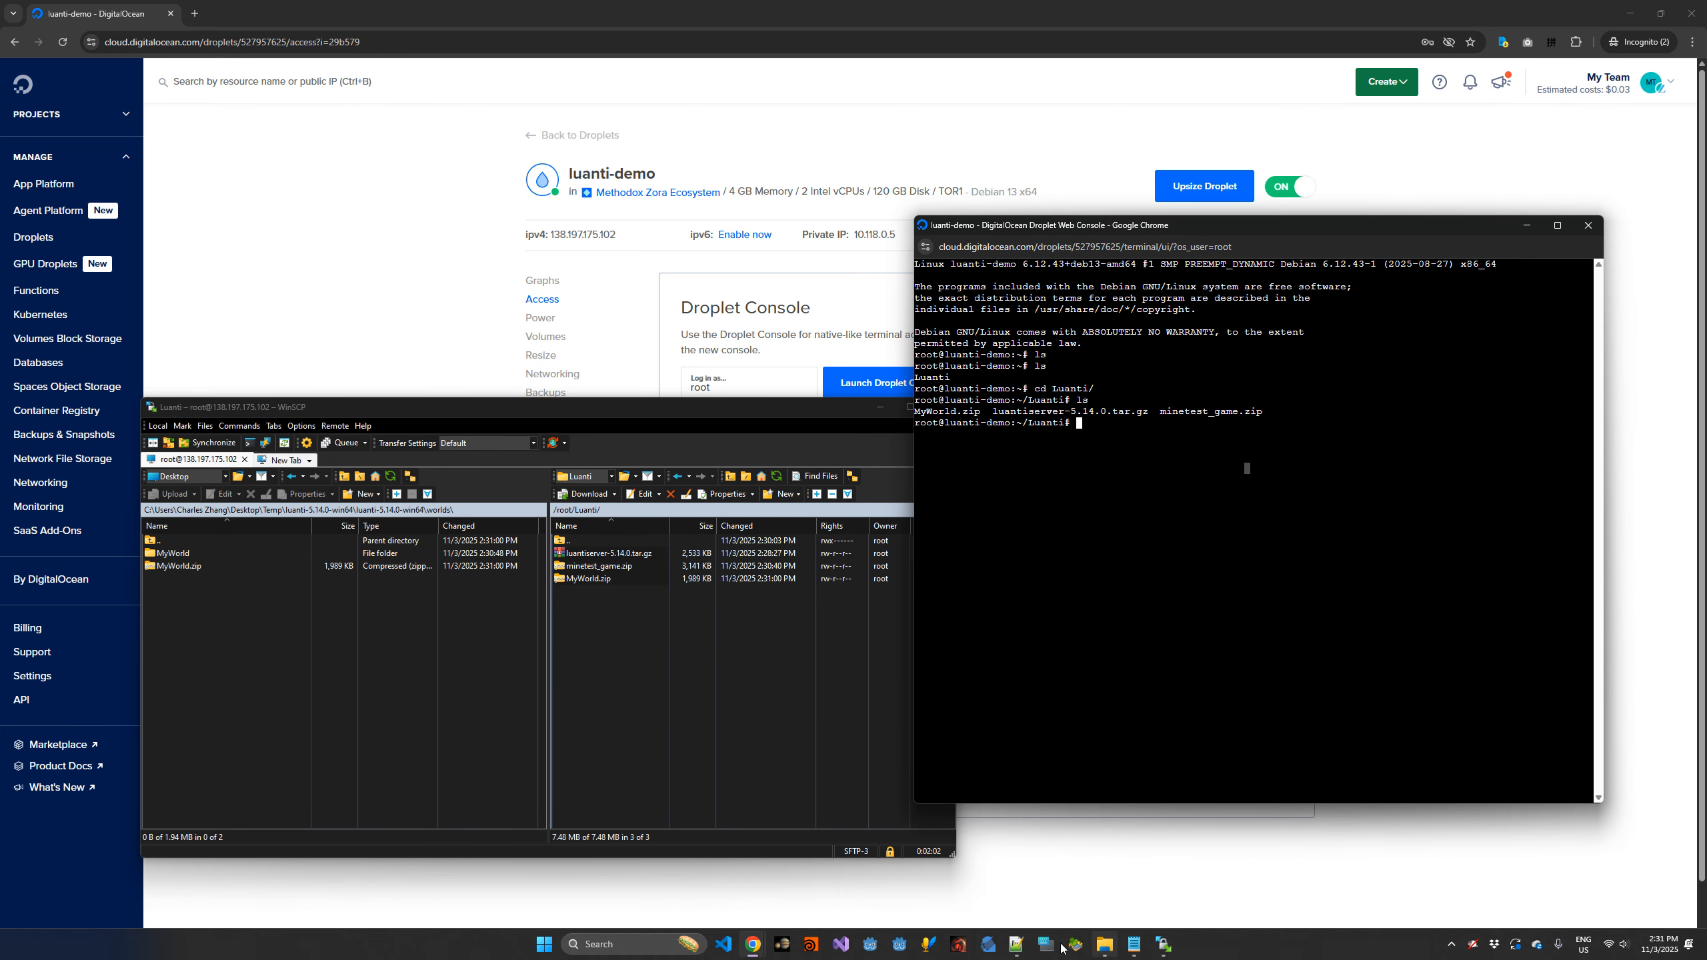
left_click(1016, 945)
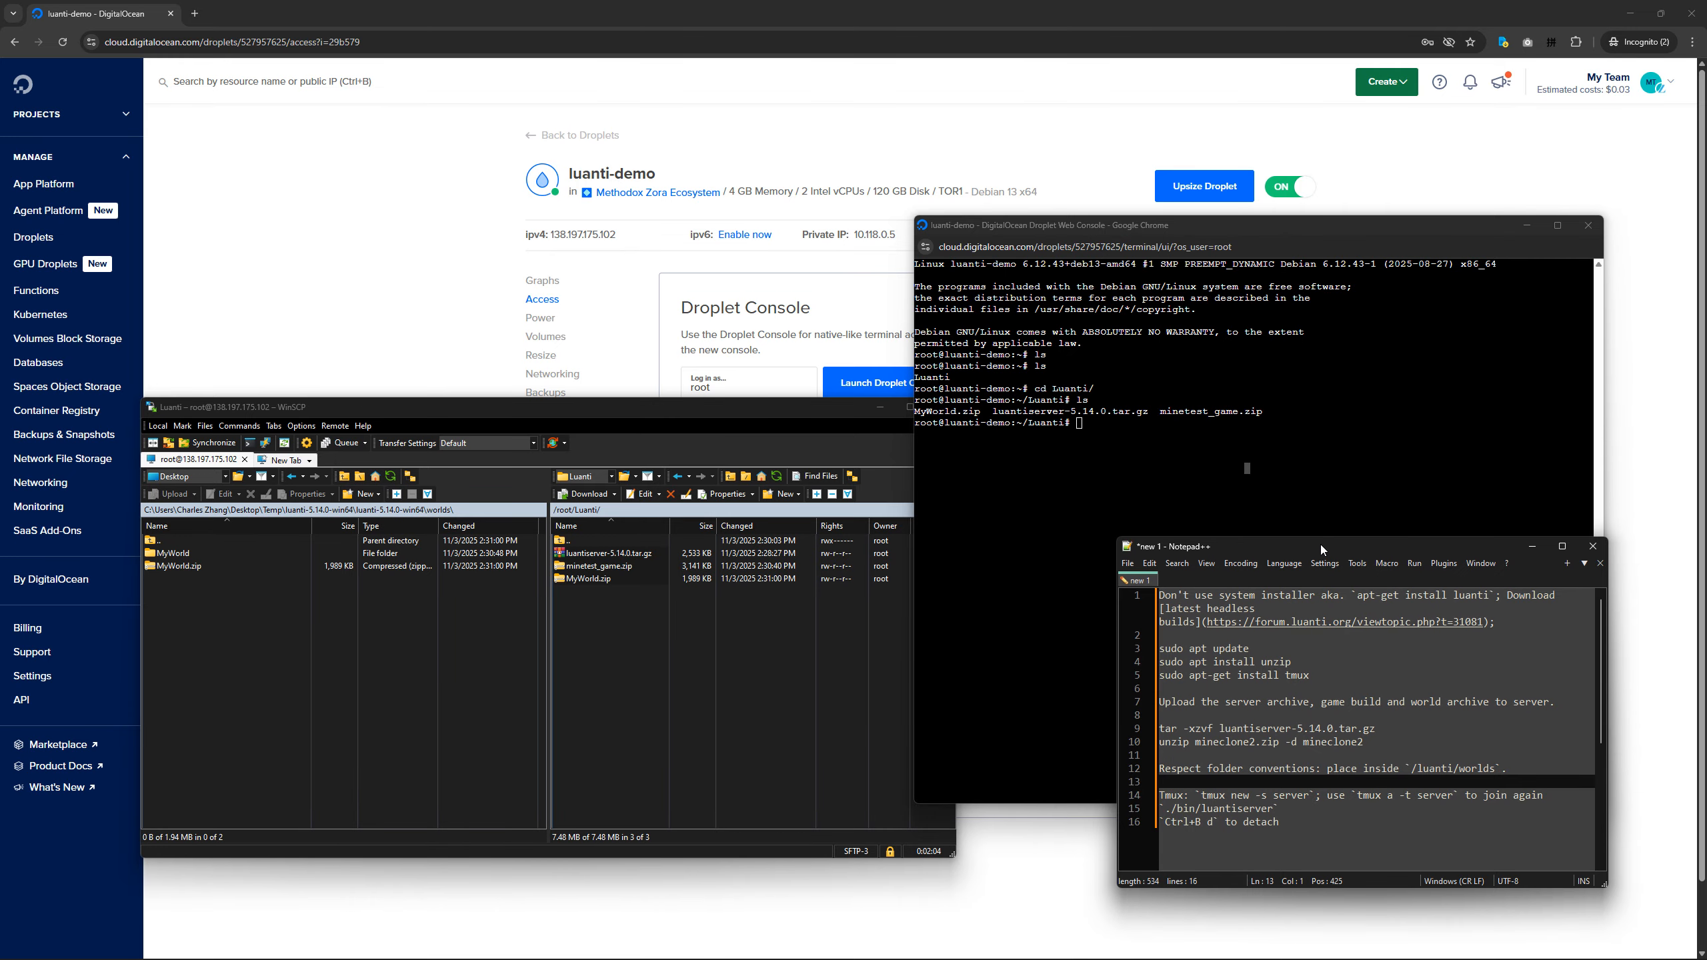
Minimise the main browser and WinSCP windows, and place the setup notes beside the web console in Notepad++'s borderless Post-It view.
left_click_drag(1294, 526, 612, 361)
left_click(1630, 13)
left_click(473, 408)
left_click(878, 409)
left_click_drag(776, 370, 471, 386)
left_click(451, 537)
key("F12")
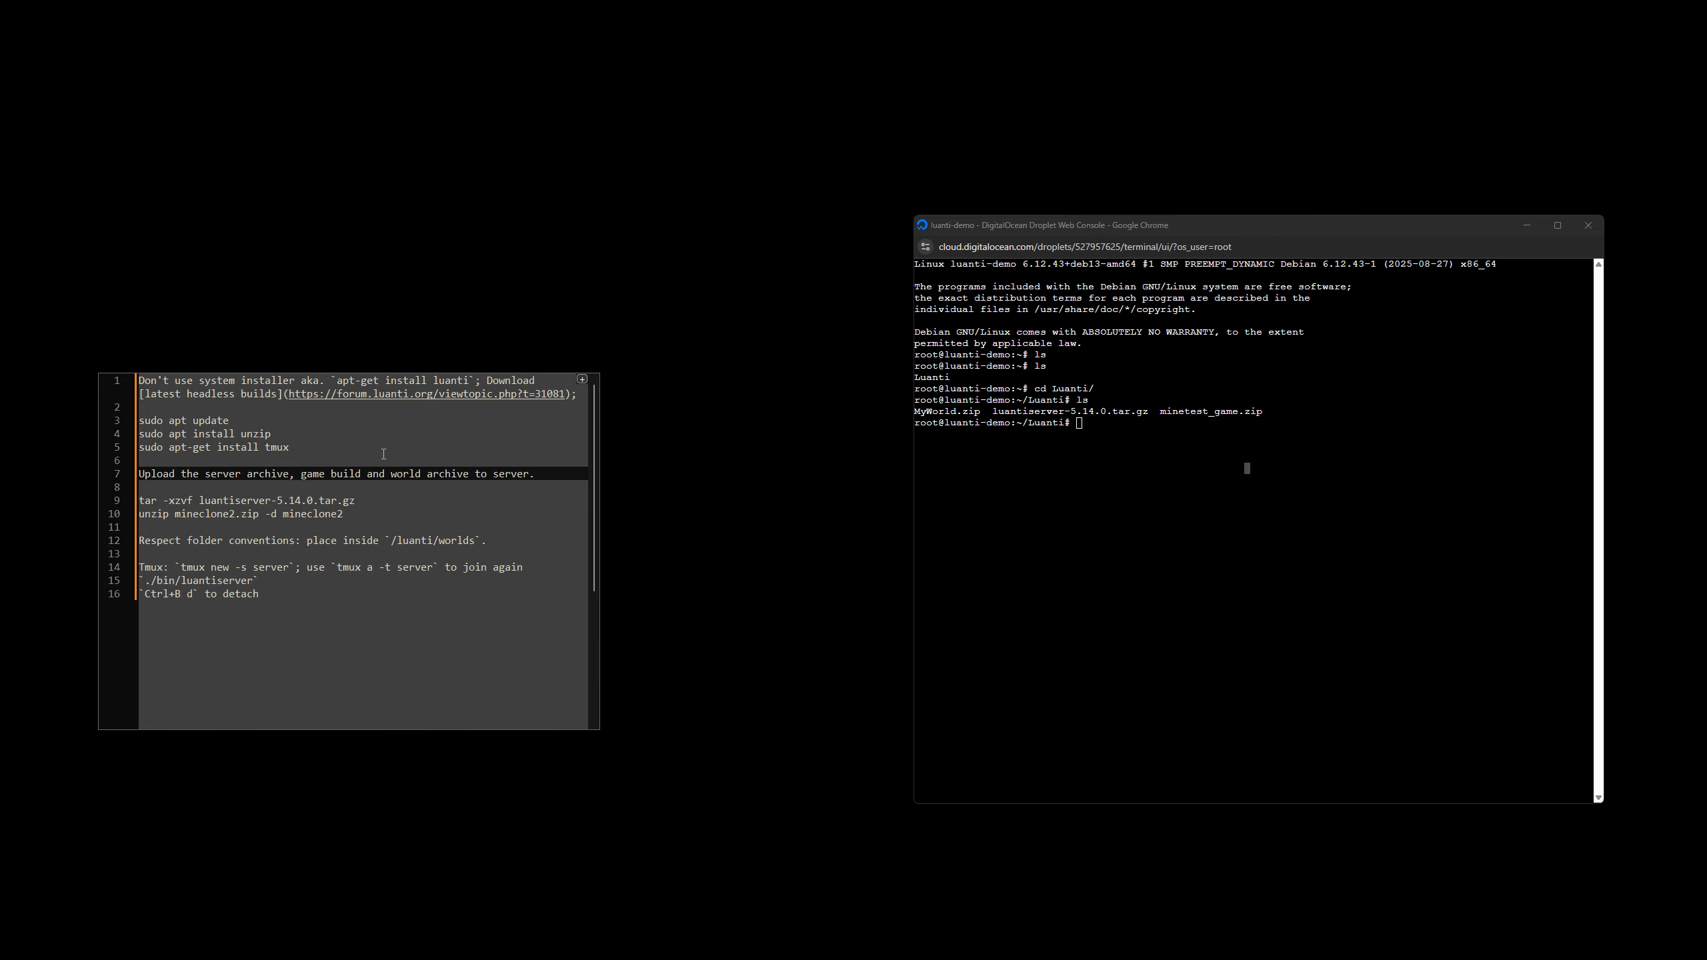
Review the notes' headless build link and the apt update, unzip and tmux install lines, and move the console window closer to the notes.
triple_click(567, 389)
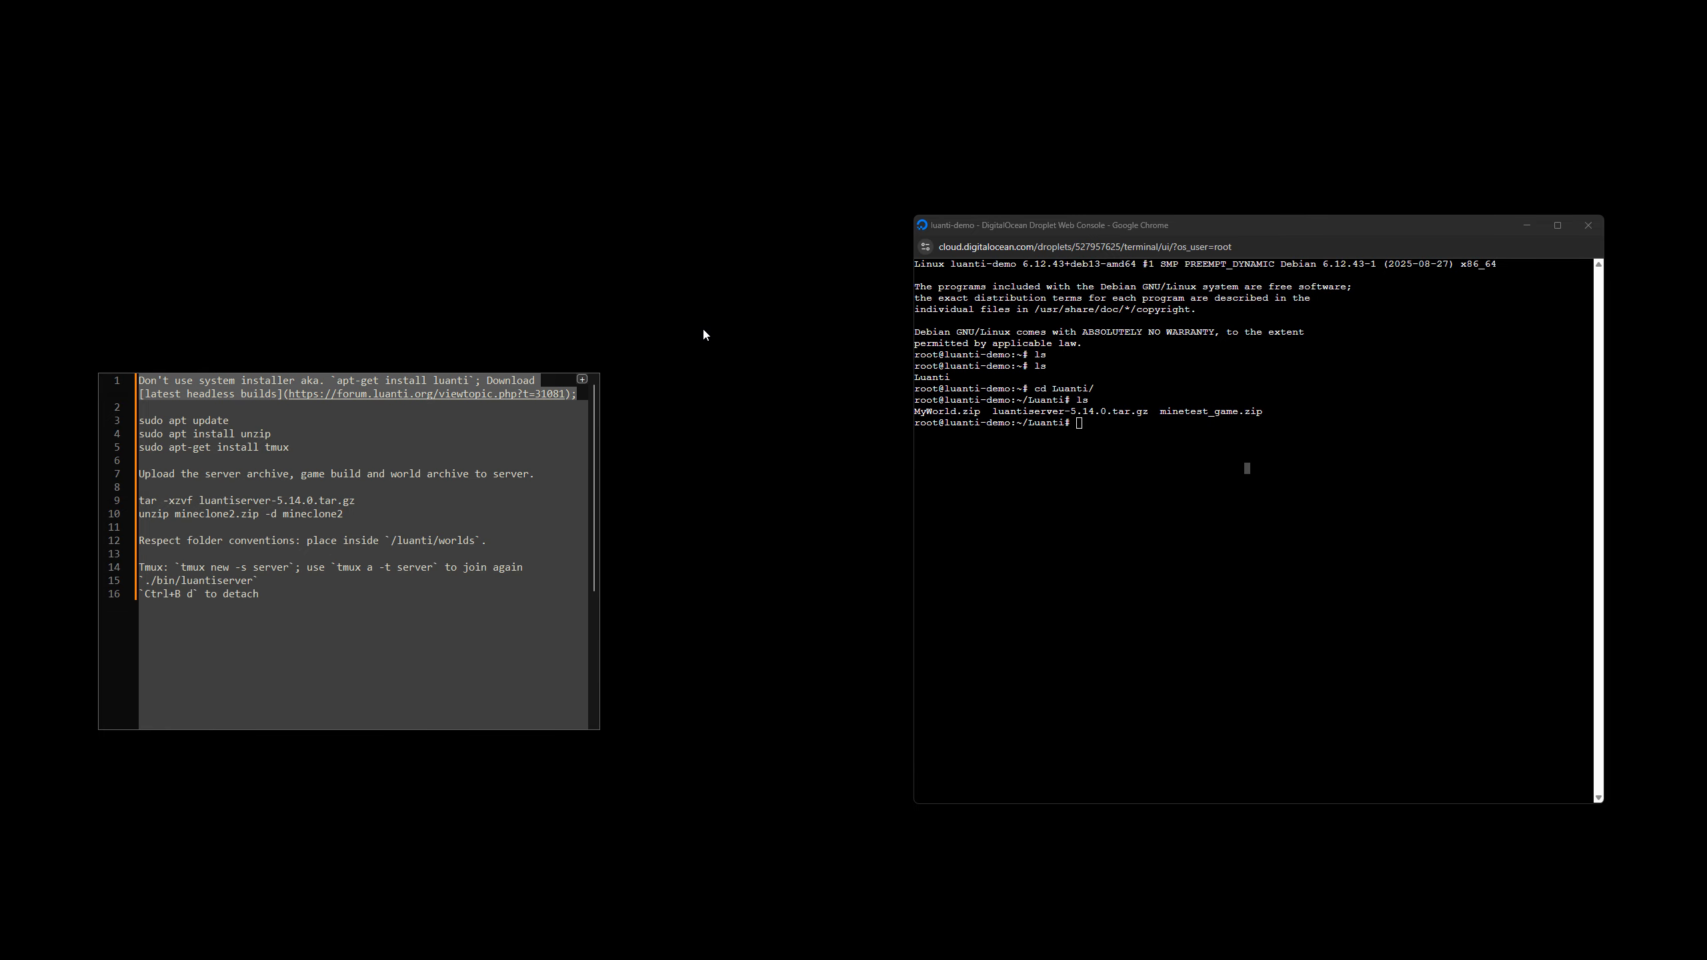
left_click(578, 421)
left_click(1102, 485)
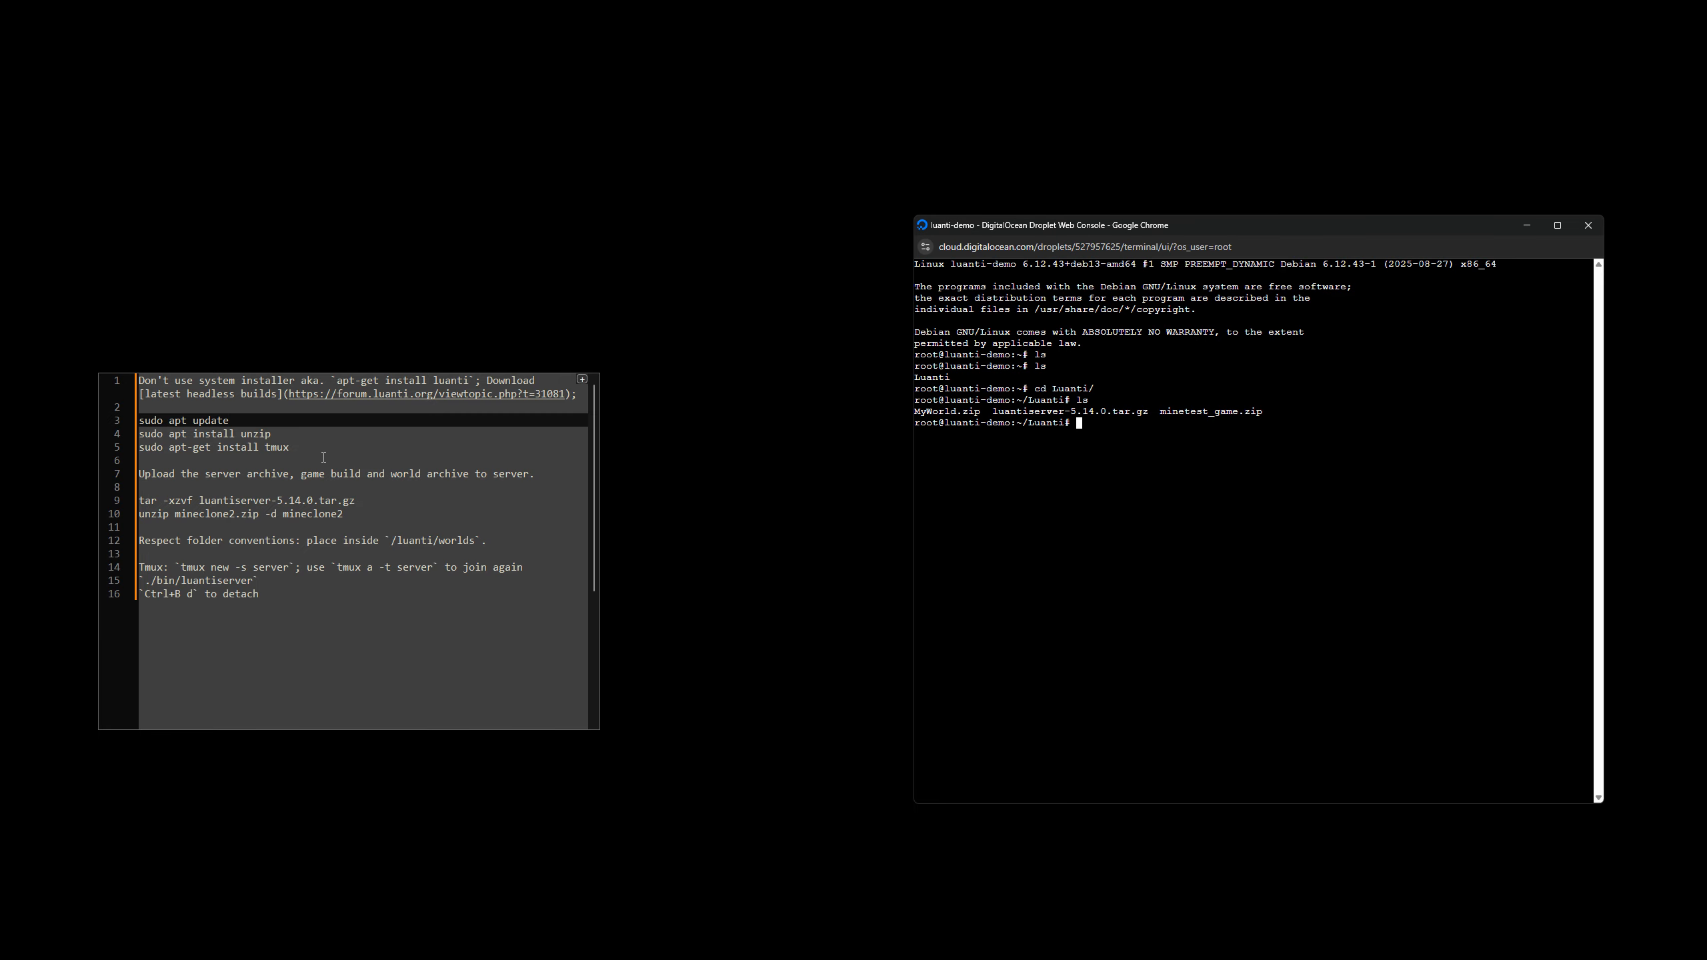
double_click(259, 434)
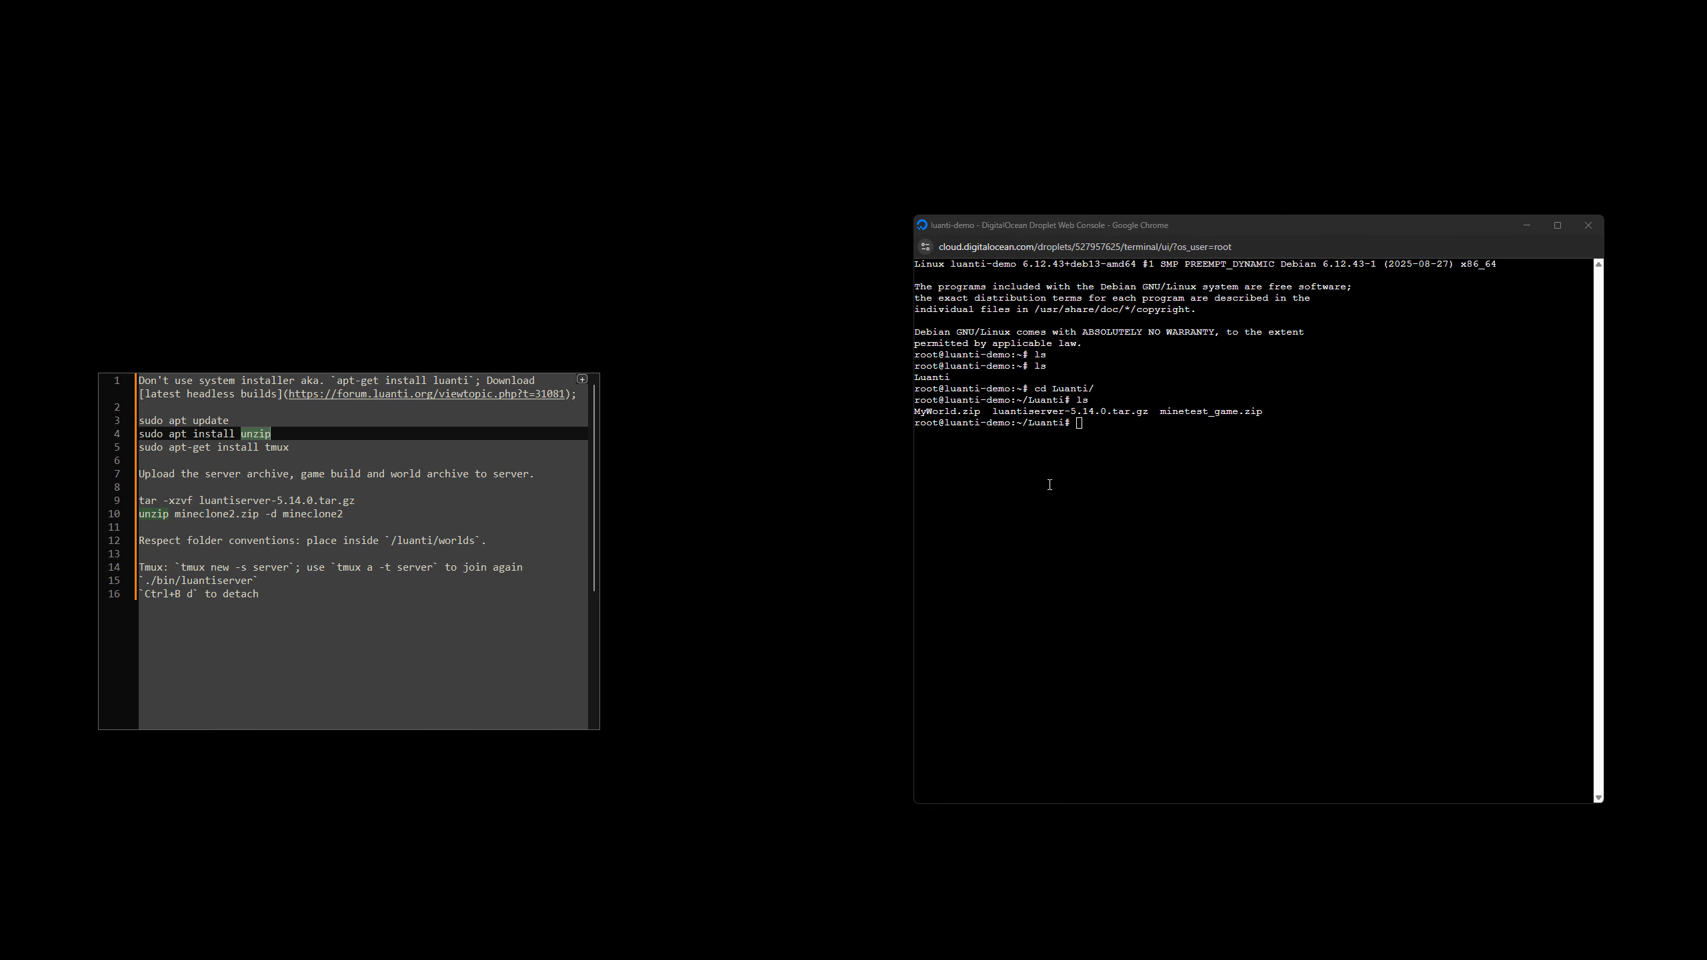
double_click(276, 448)
left_click(1083, 423)
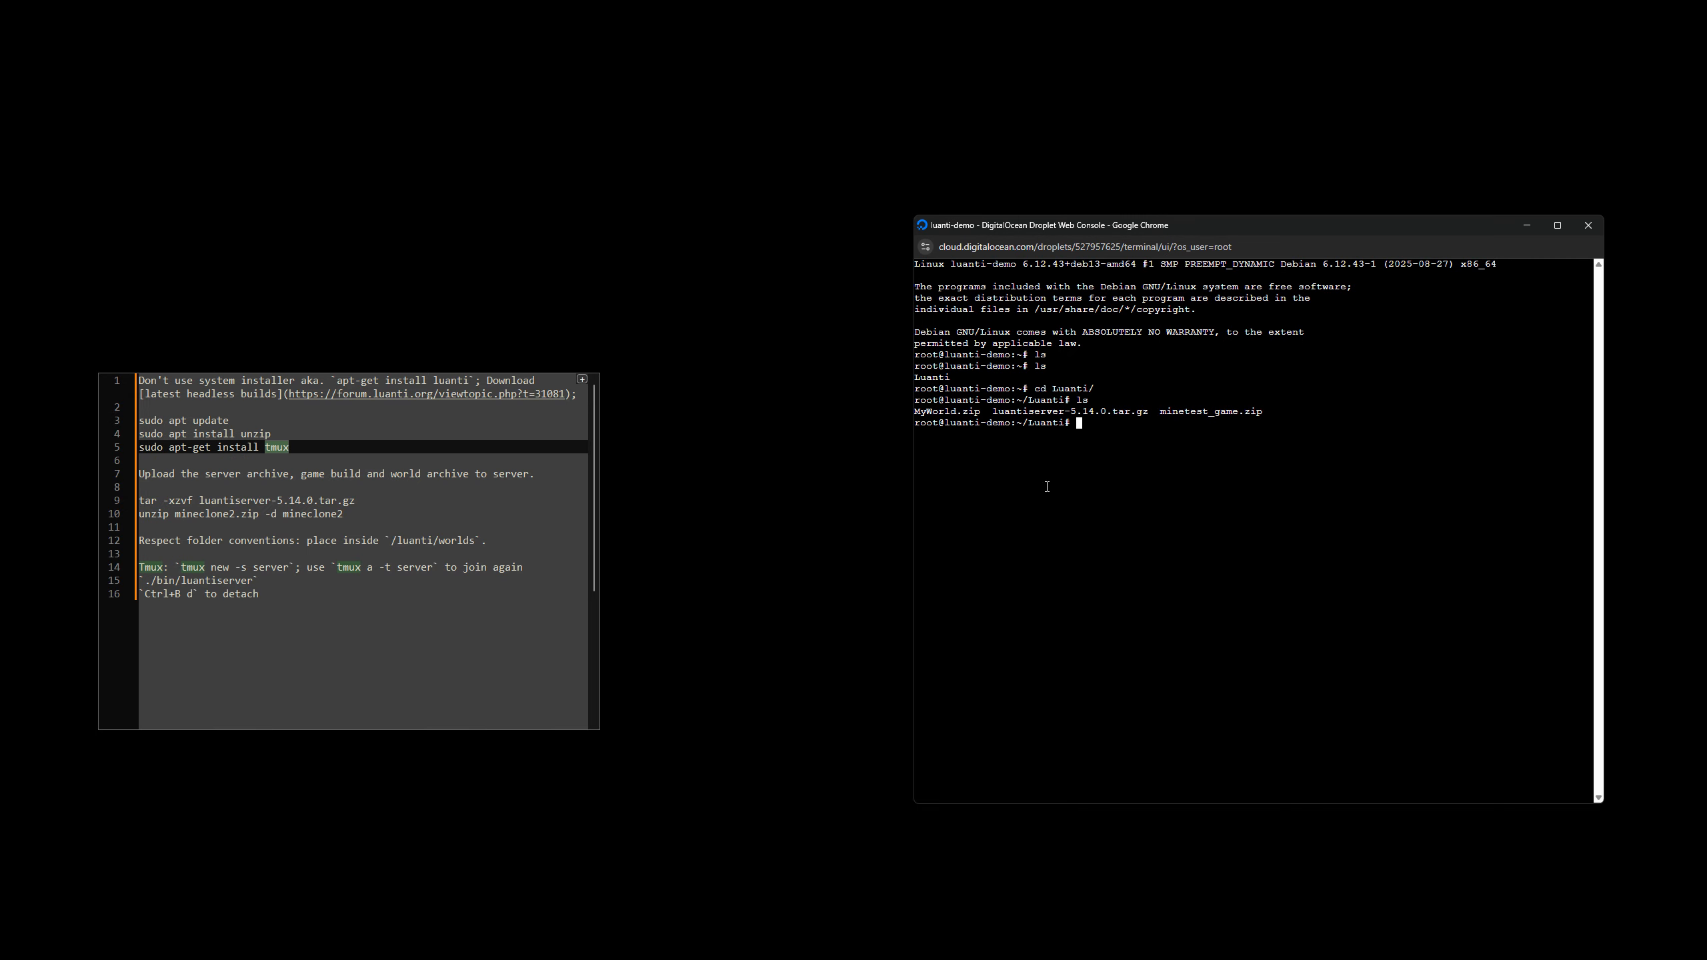
left_click_drag(1434, 226, 1367, 198)
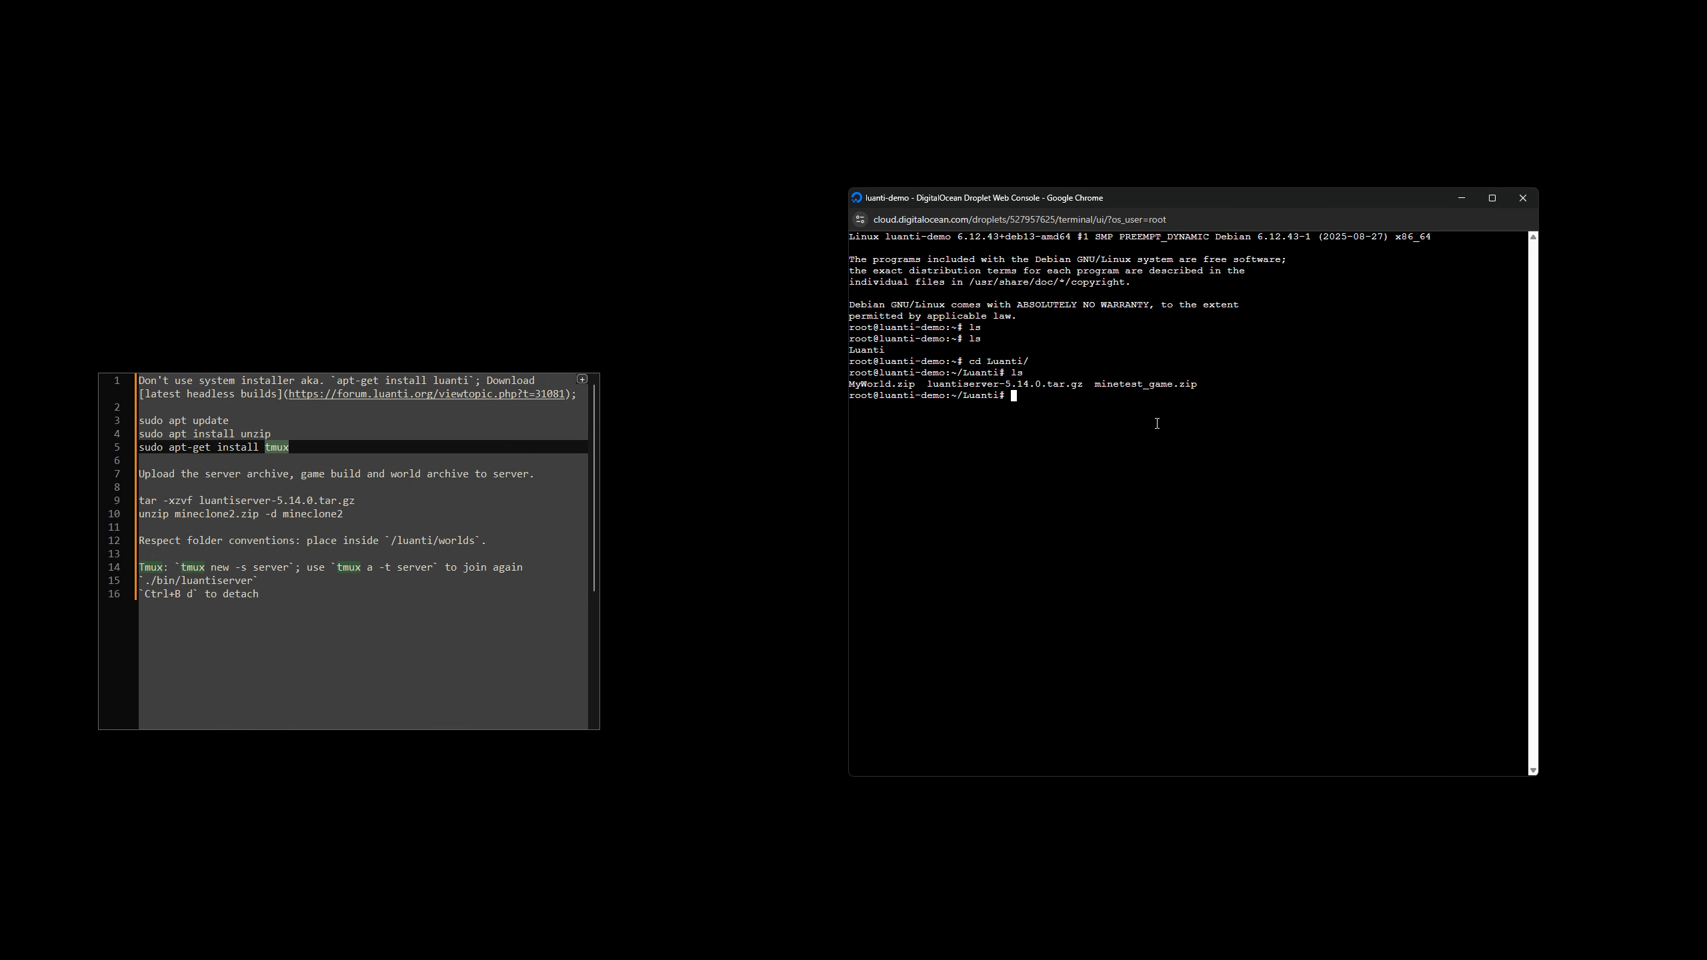
Refresh the Droplet's package lists with sudo apt update and begin an apt-get install command.
type("sudo apt update")
key("Return")
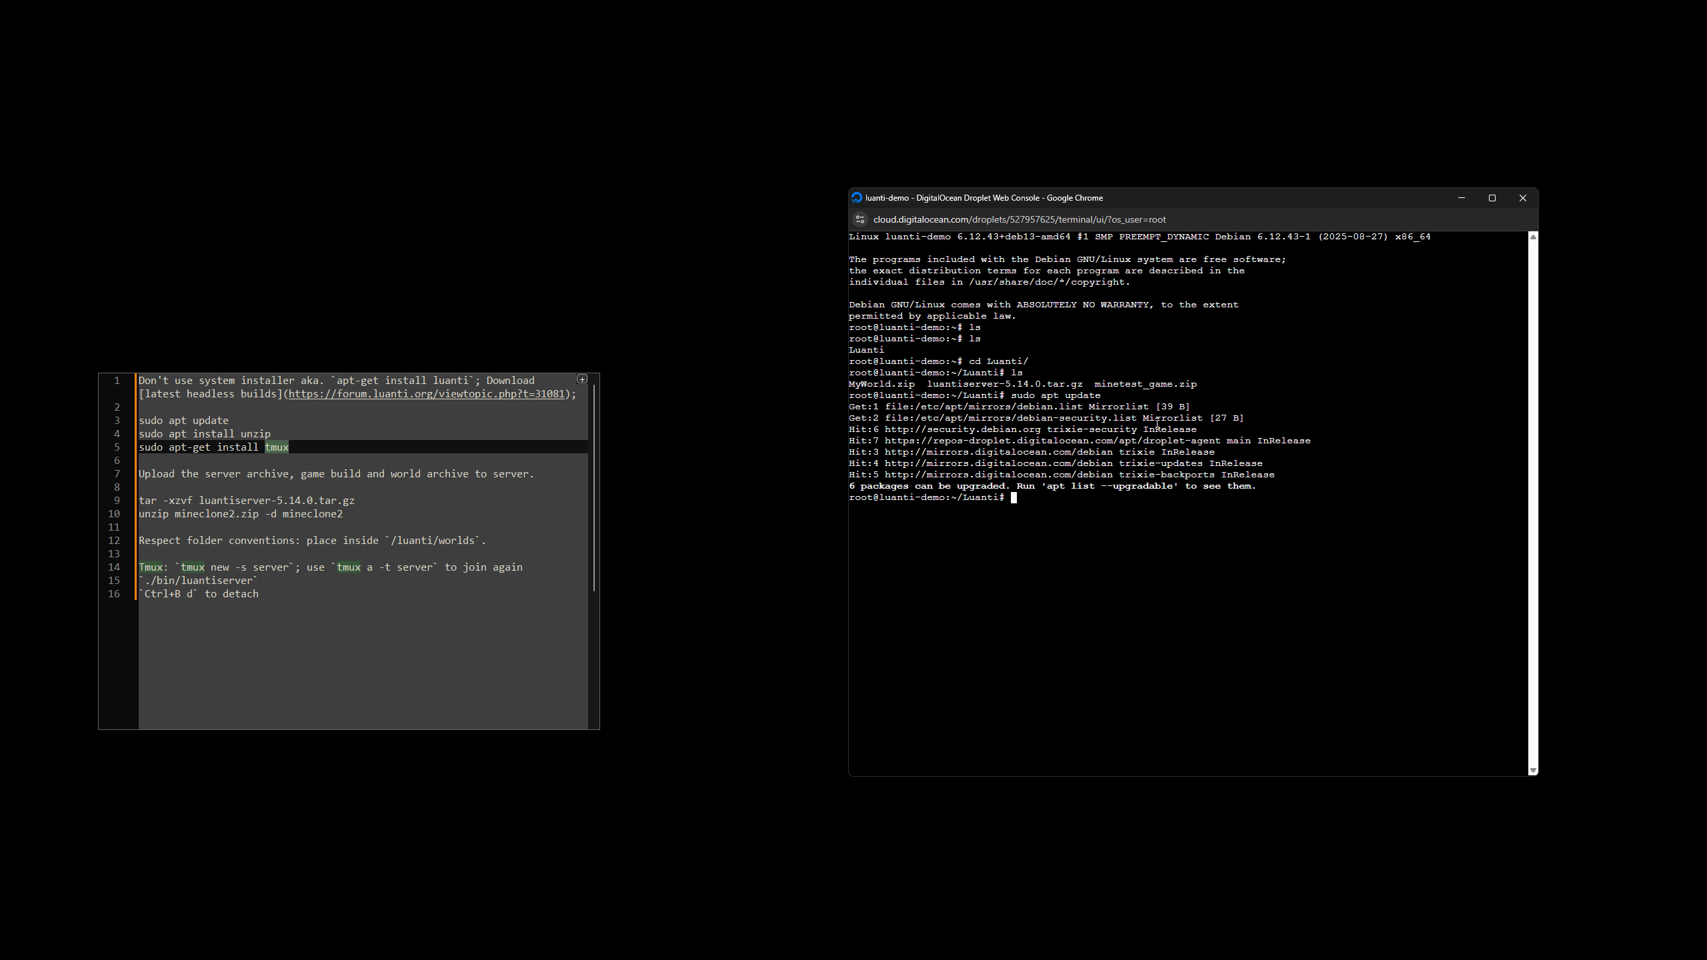
type("apt-get install")
In the setup notes, remove sudo from the update, unzip and tmux lines and make the unzip line read apt-get install unzip.
left_click(188, 434)
type("-get")
key("Home")
key("ctrl+Delete")
key("Up")
key("ctrl+Delete")
key("Down")
key("Down")
key("ctrl+Delete")
key("Delete")
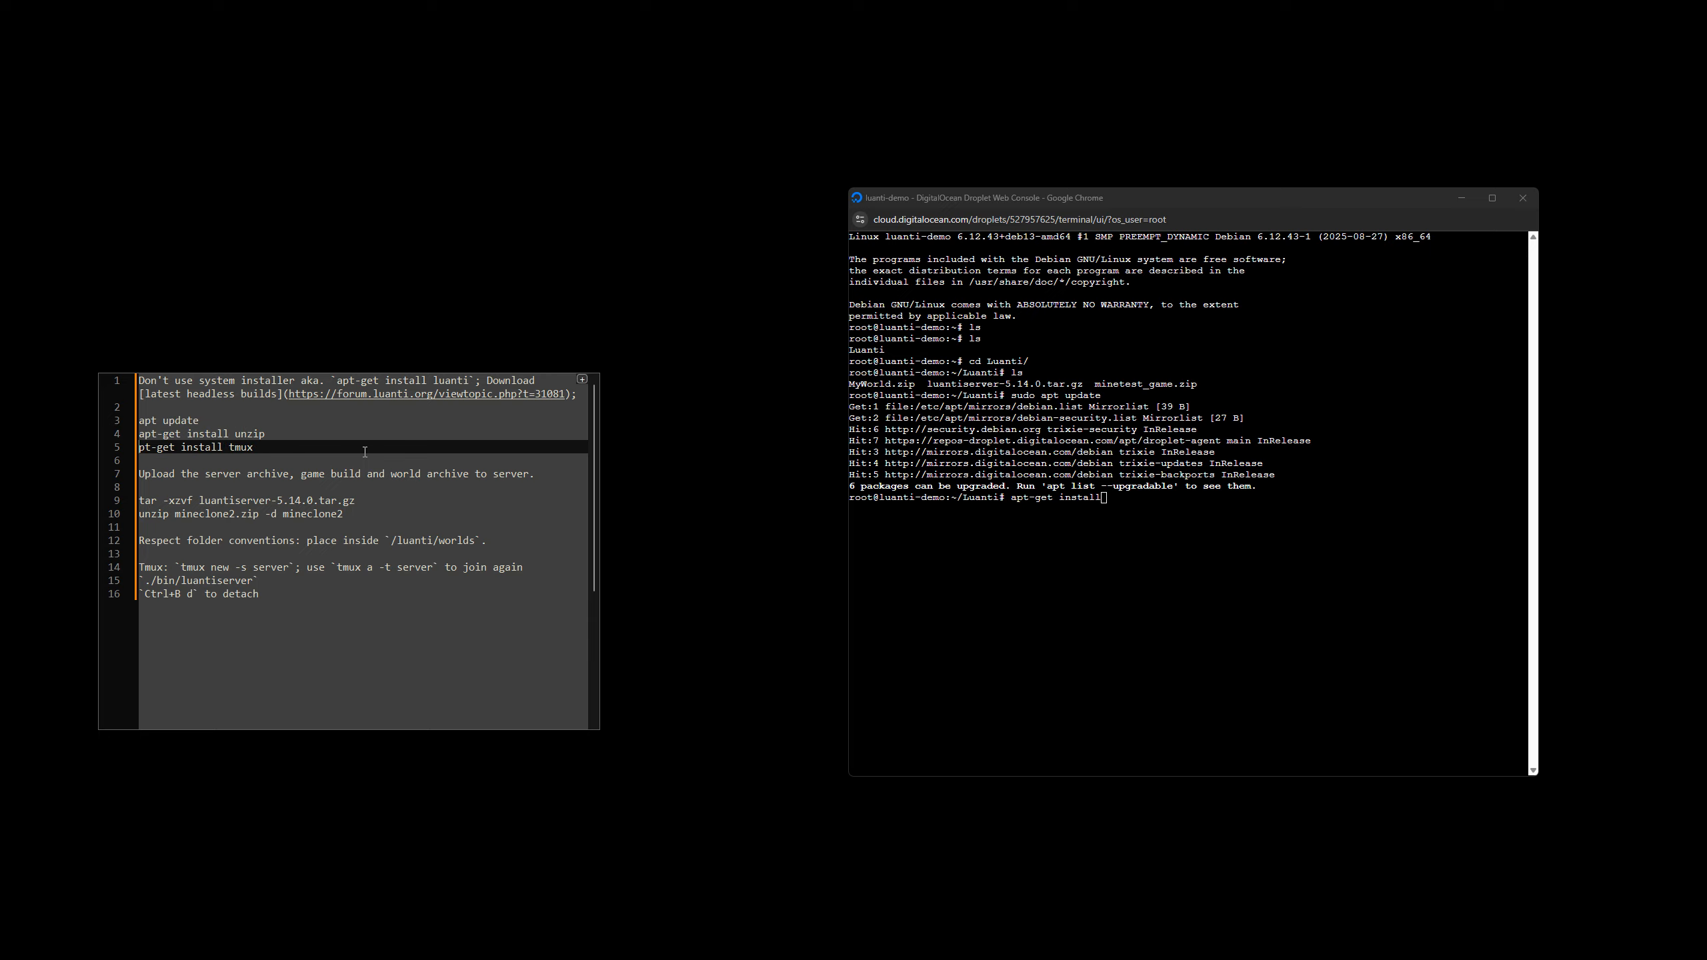
type("a")
Complete the console command as apt-get install unzip tmux, run it and accept the installation.
left_click(1095, 518)
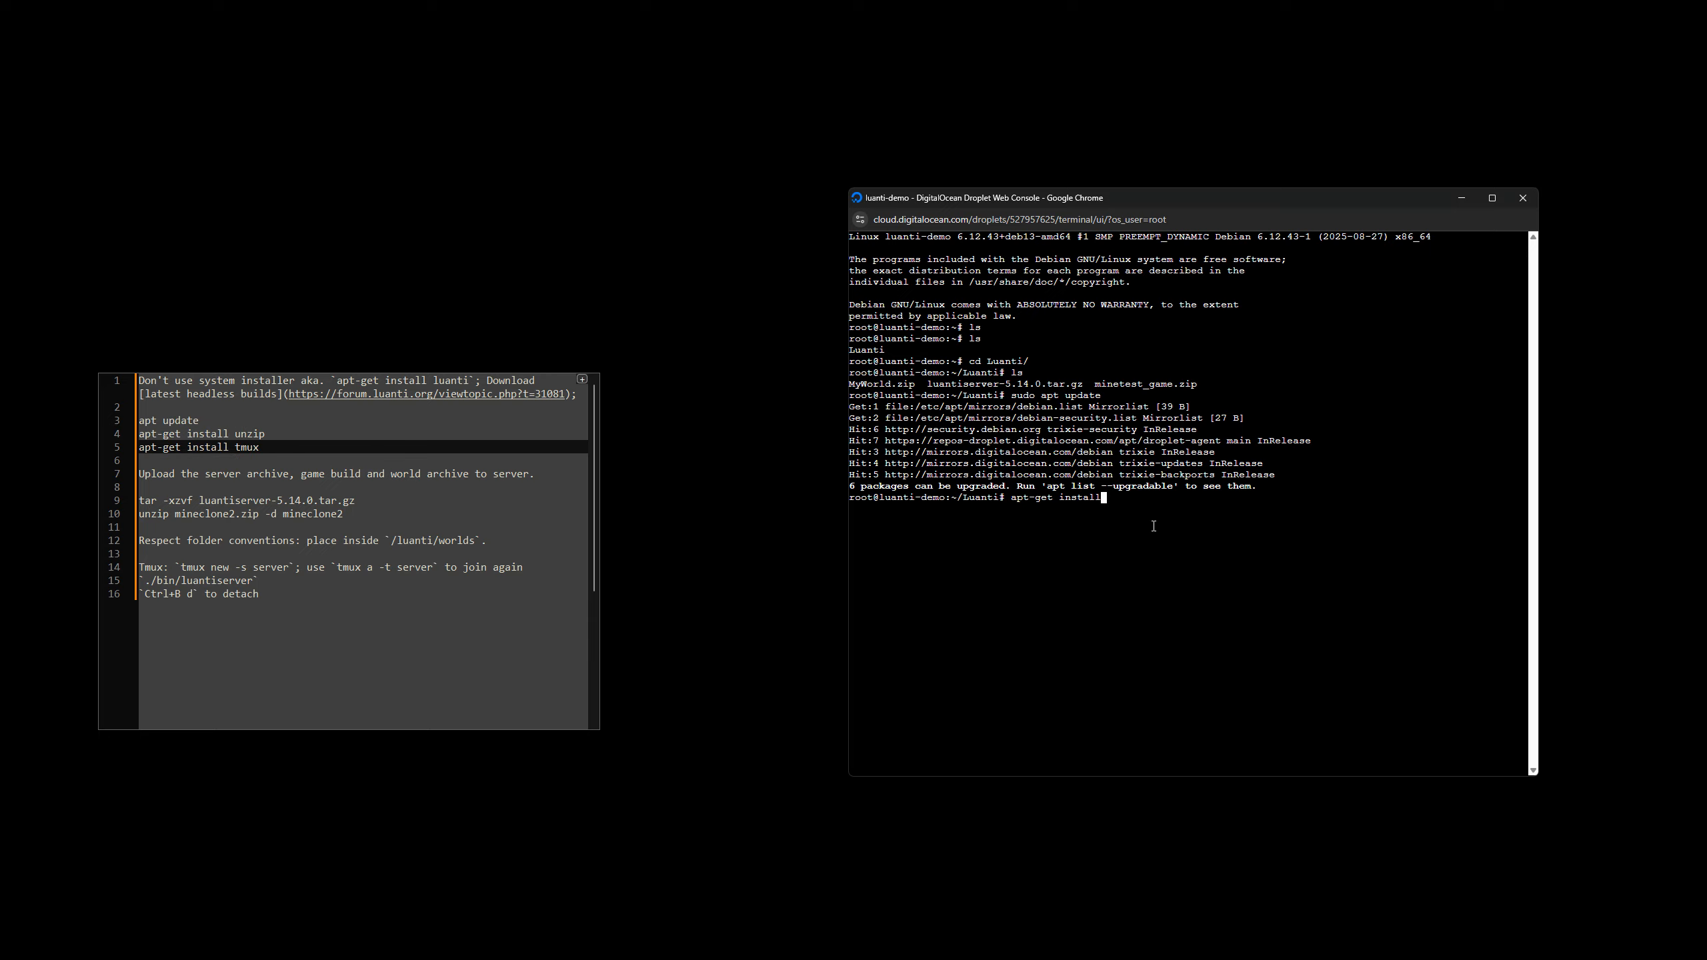
type("unzip tmux")
key("Return")
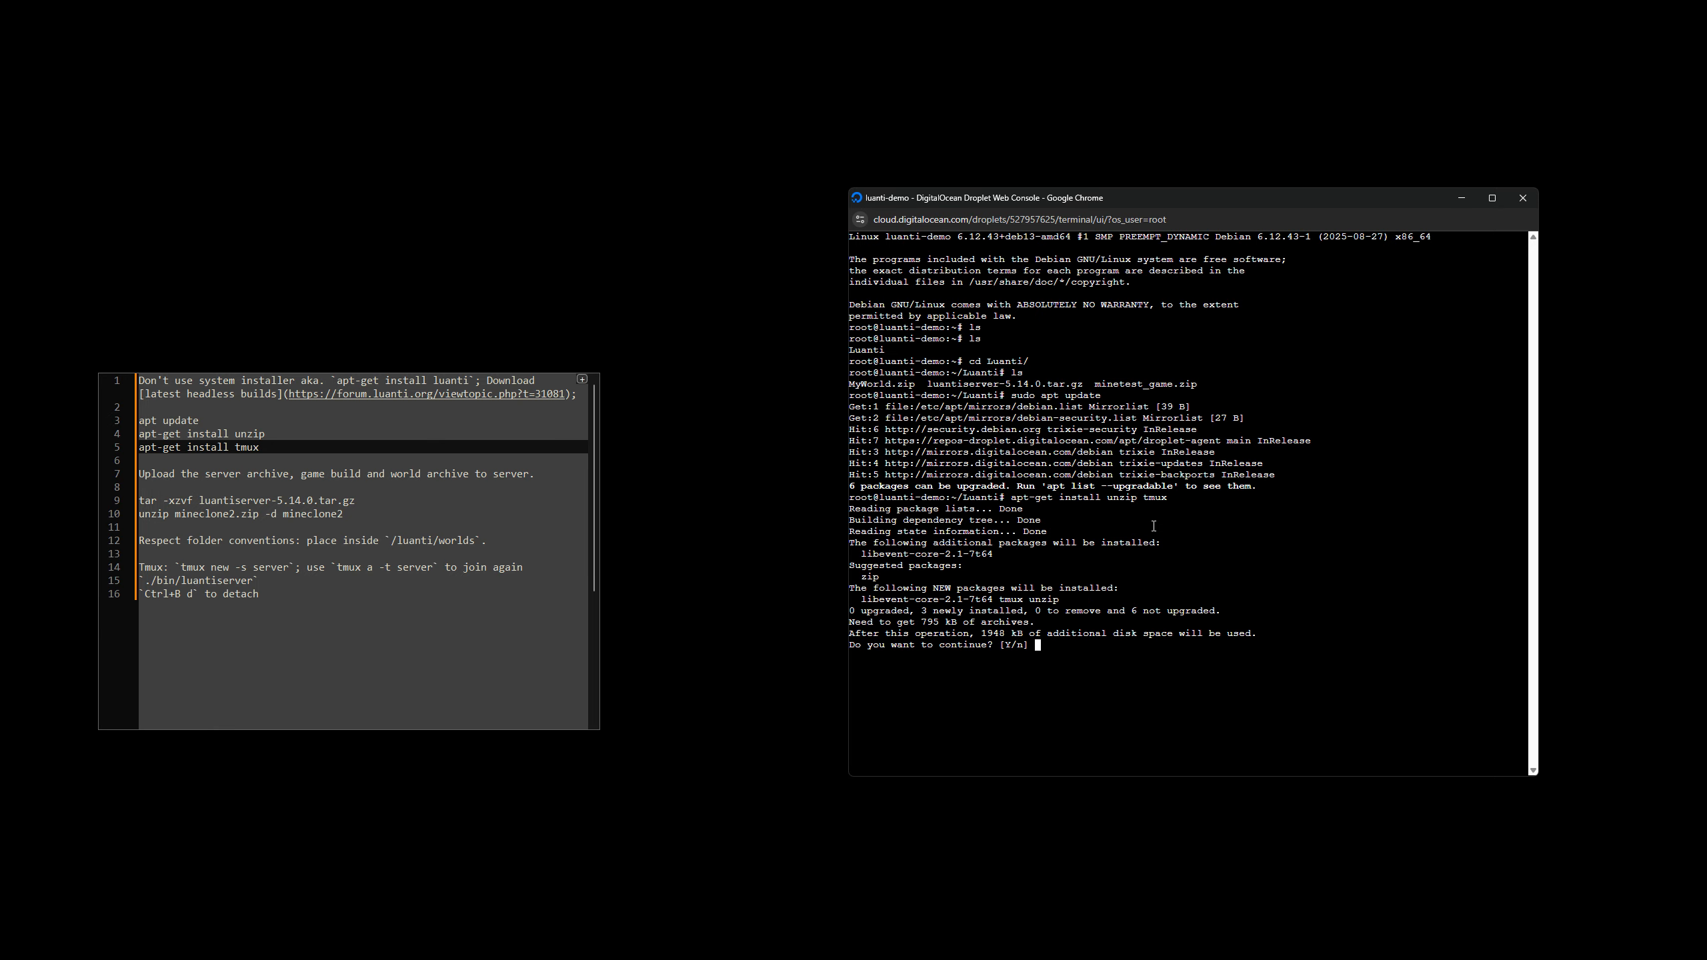
type("y")
key("Return")
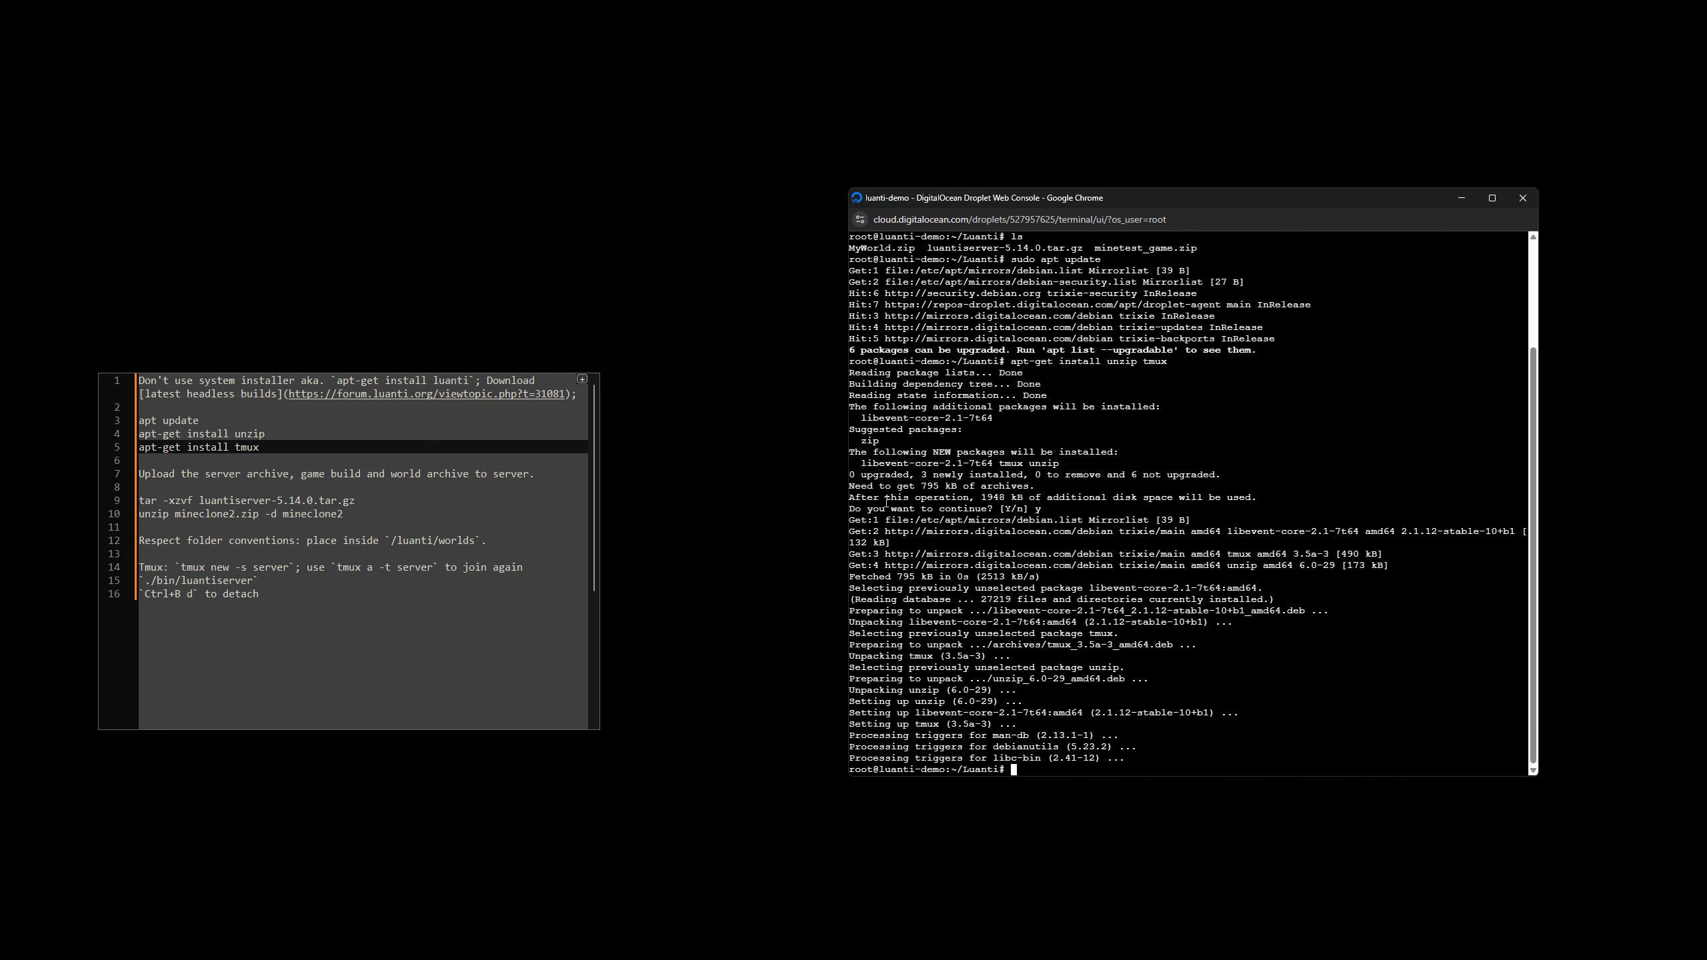
List the uploaded archives and extract the server with the notes' command tar -xzvf luantiserver-5.14.0.tar.gz.
type("ls")
key("Return")
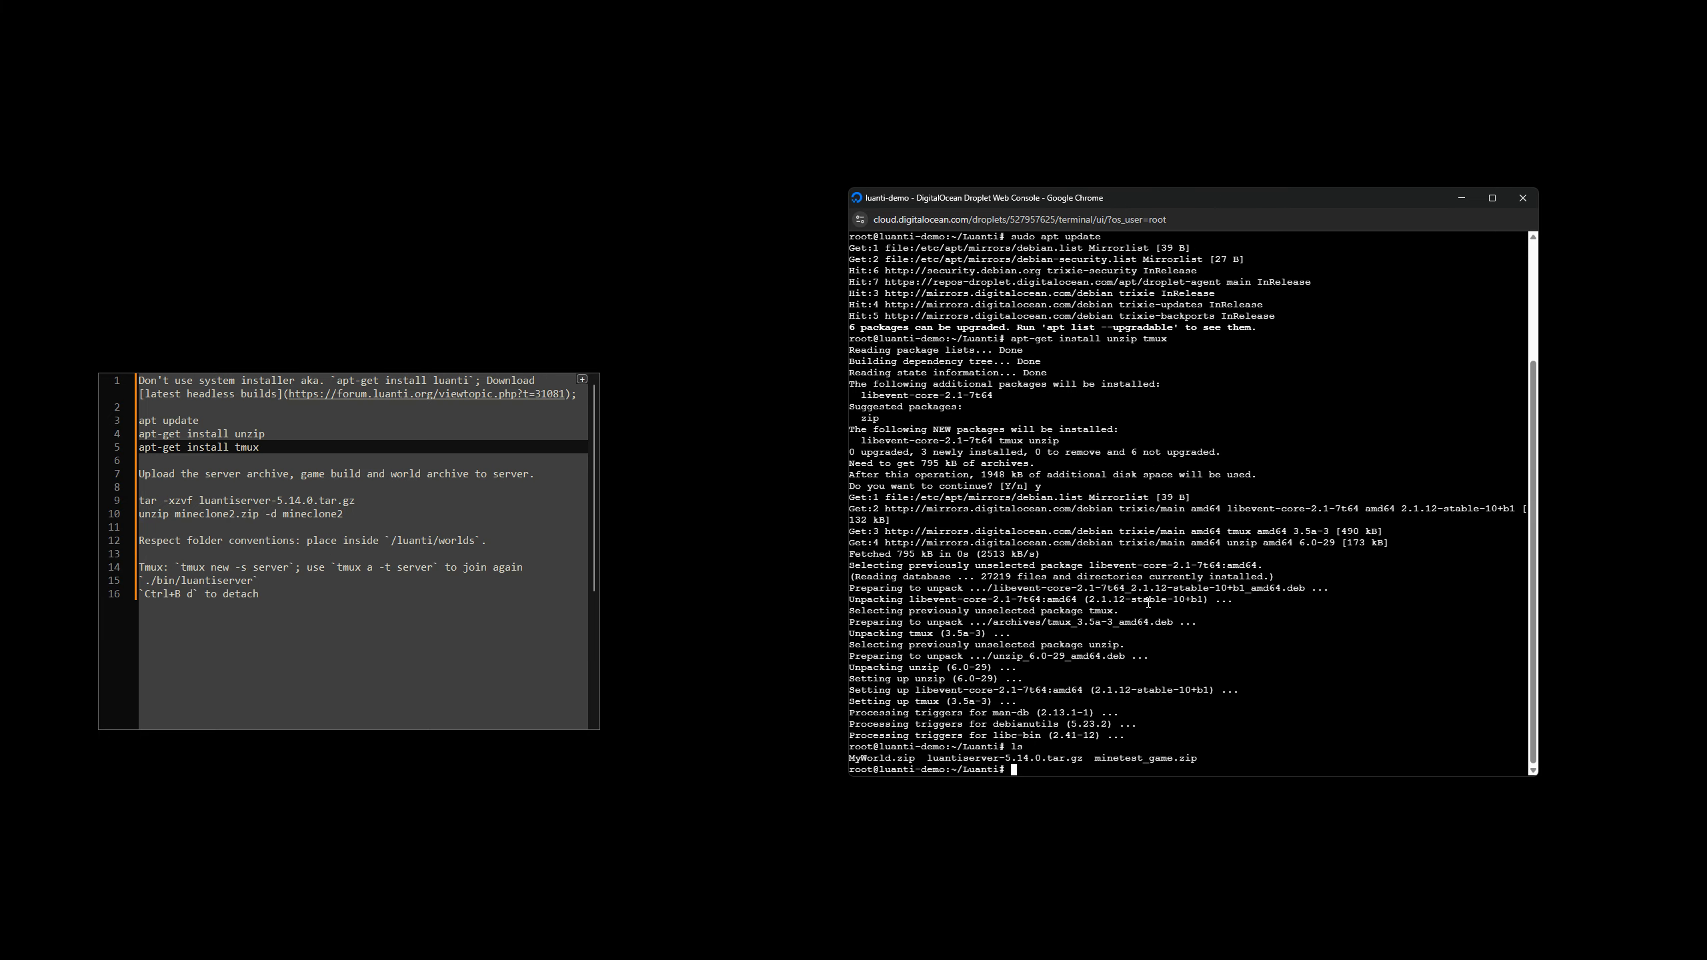
left_click_drag(890, 765, 1256, 759)
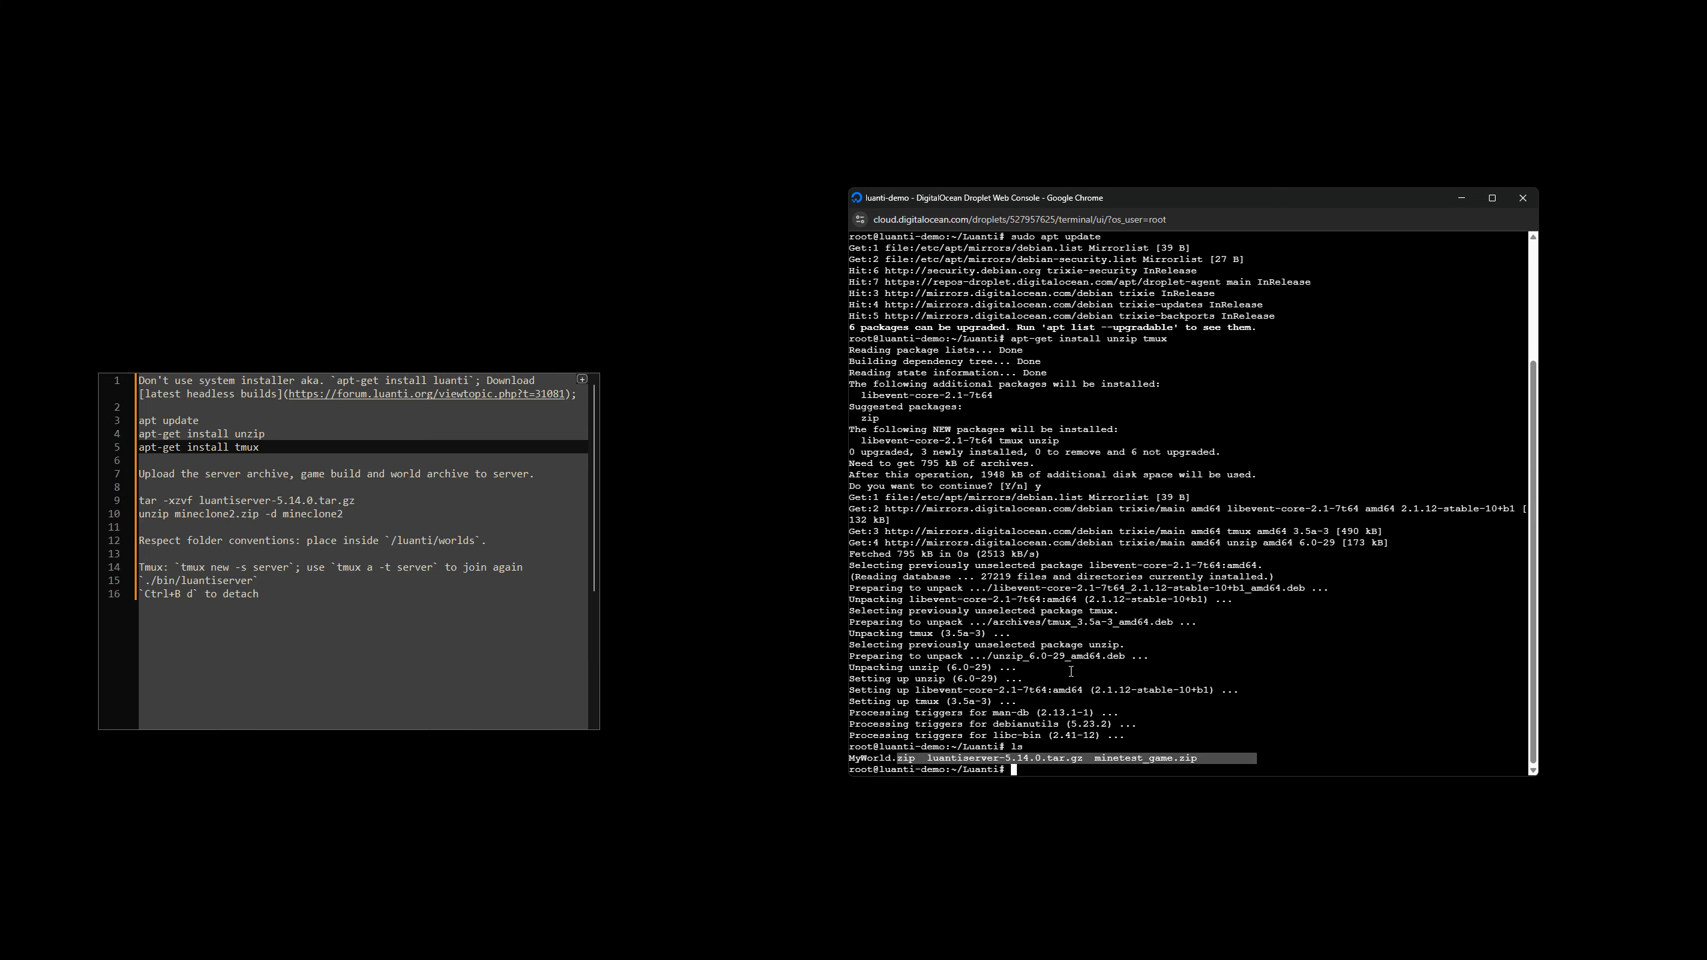
left_click_drag(383, 506, 139, 501)
key("ctrl+c")
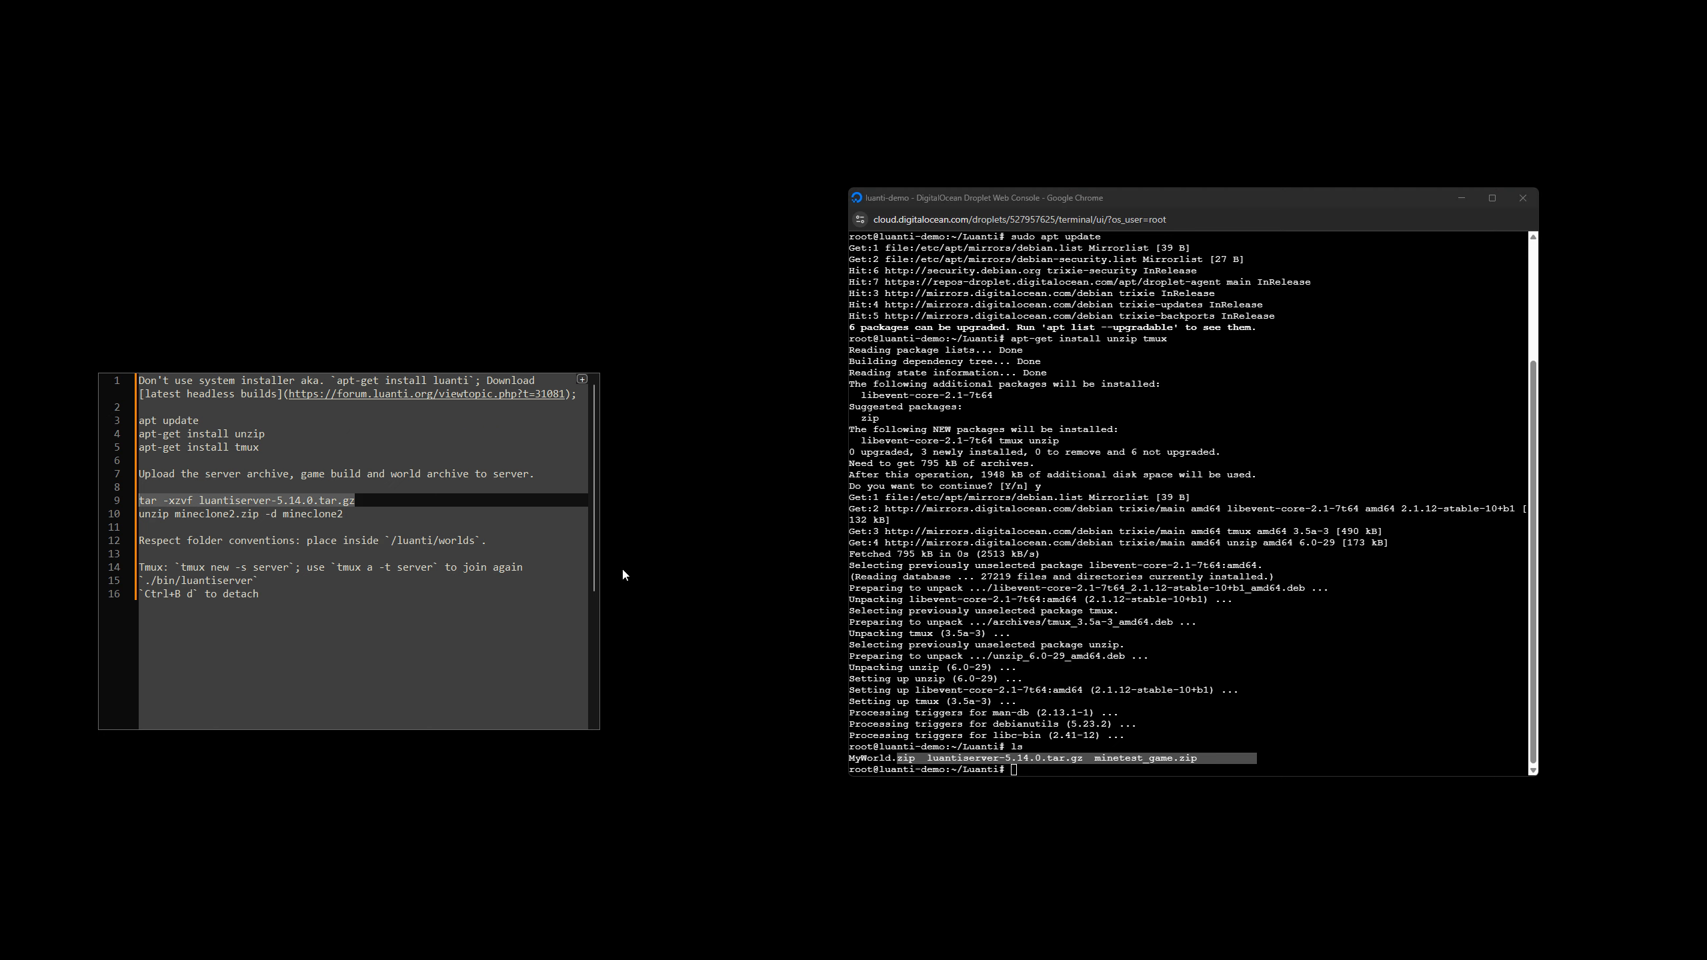
left_click(1105, 649)
right_click(1105, 649)
left_click(1021, 619)
key("ctrl+v")
key("Return")
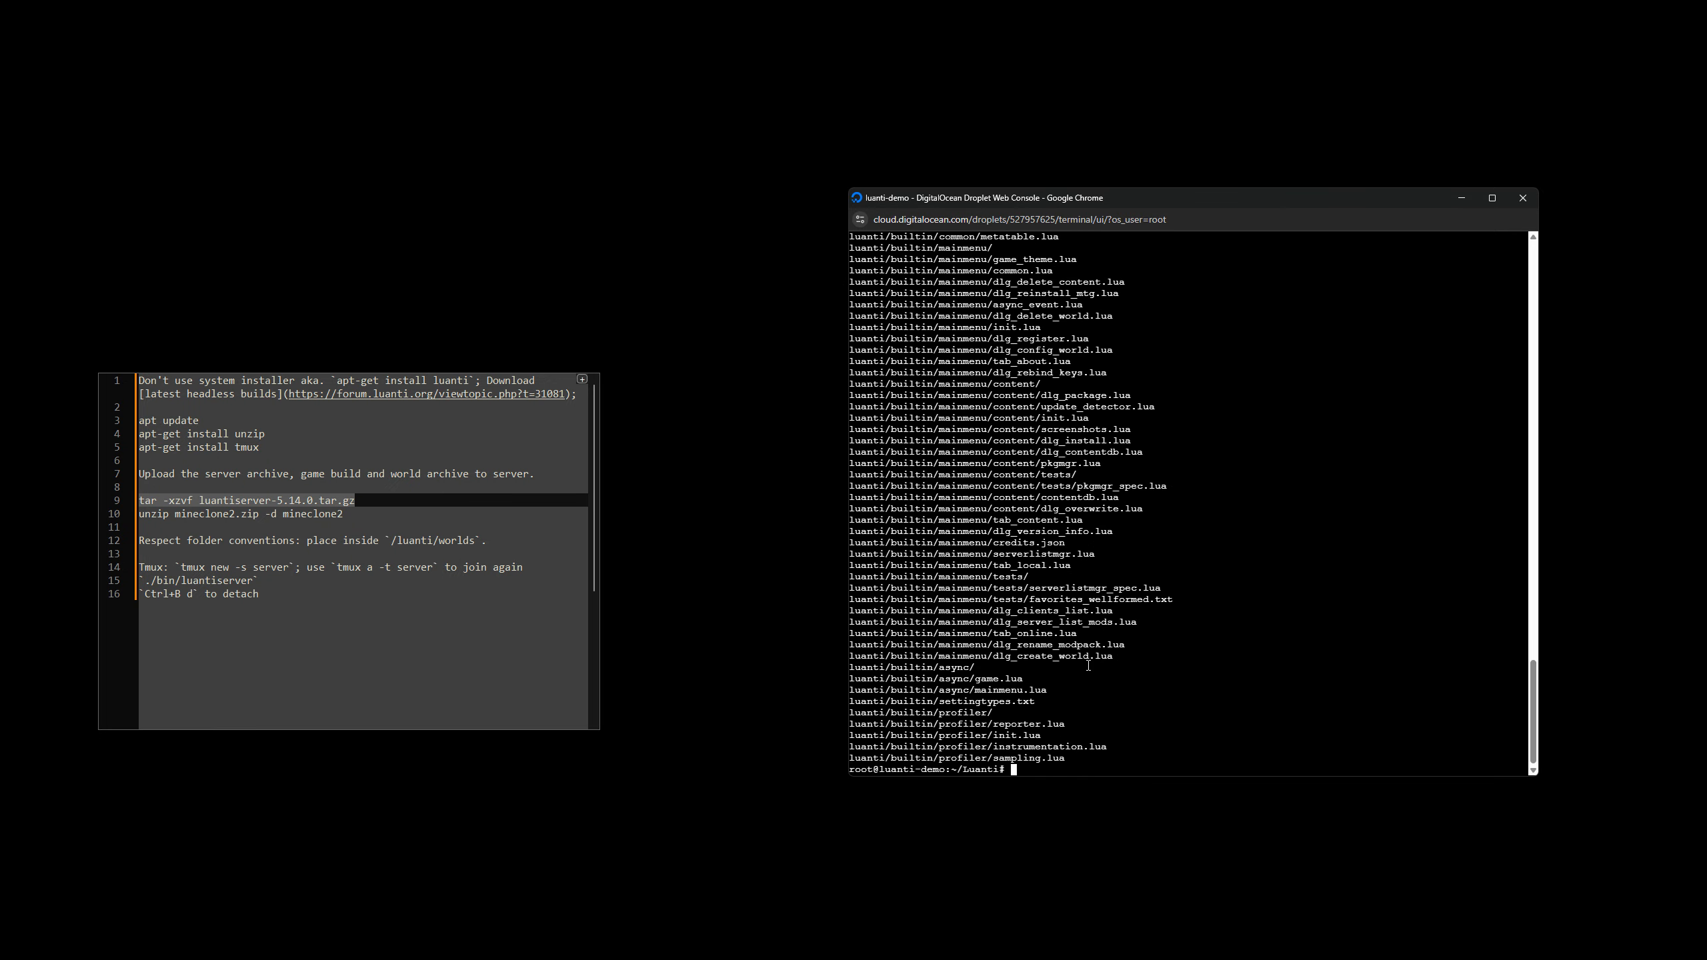
List the Luanti directory again and highlight the extracted luanti folder.
type("ls")
key("Return")
left_click_drag(927, 758, 965, 760)
left_click(287, 580)
Following the notes' unzip line, enter unzip minetest_game.zip -d luanti in the console without running it.
left_click_drag(363, 513, 139, 513)
left_click(1084, 705)
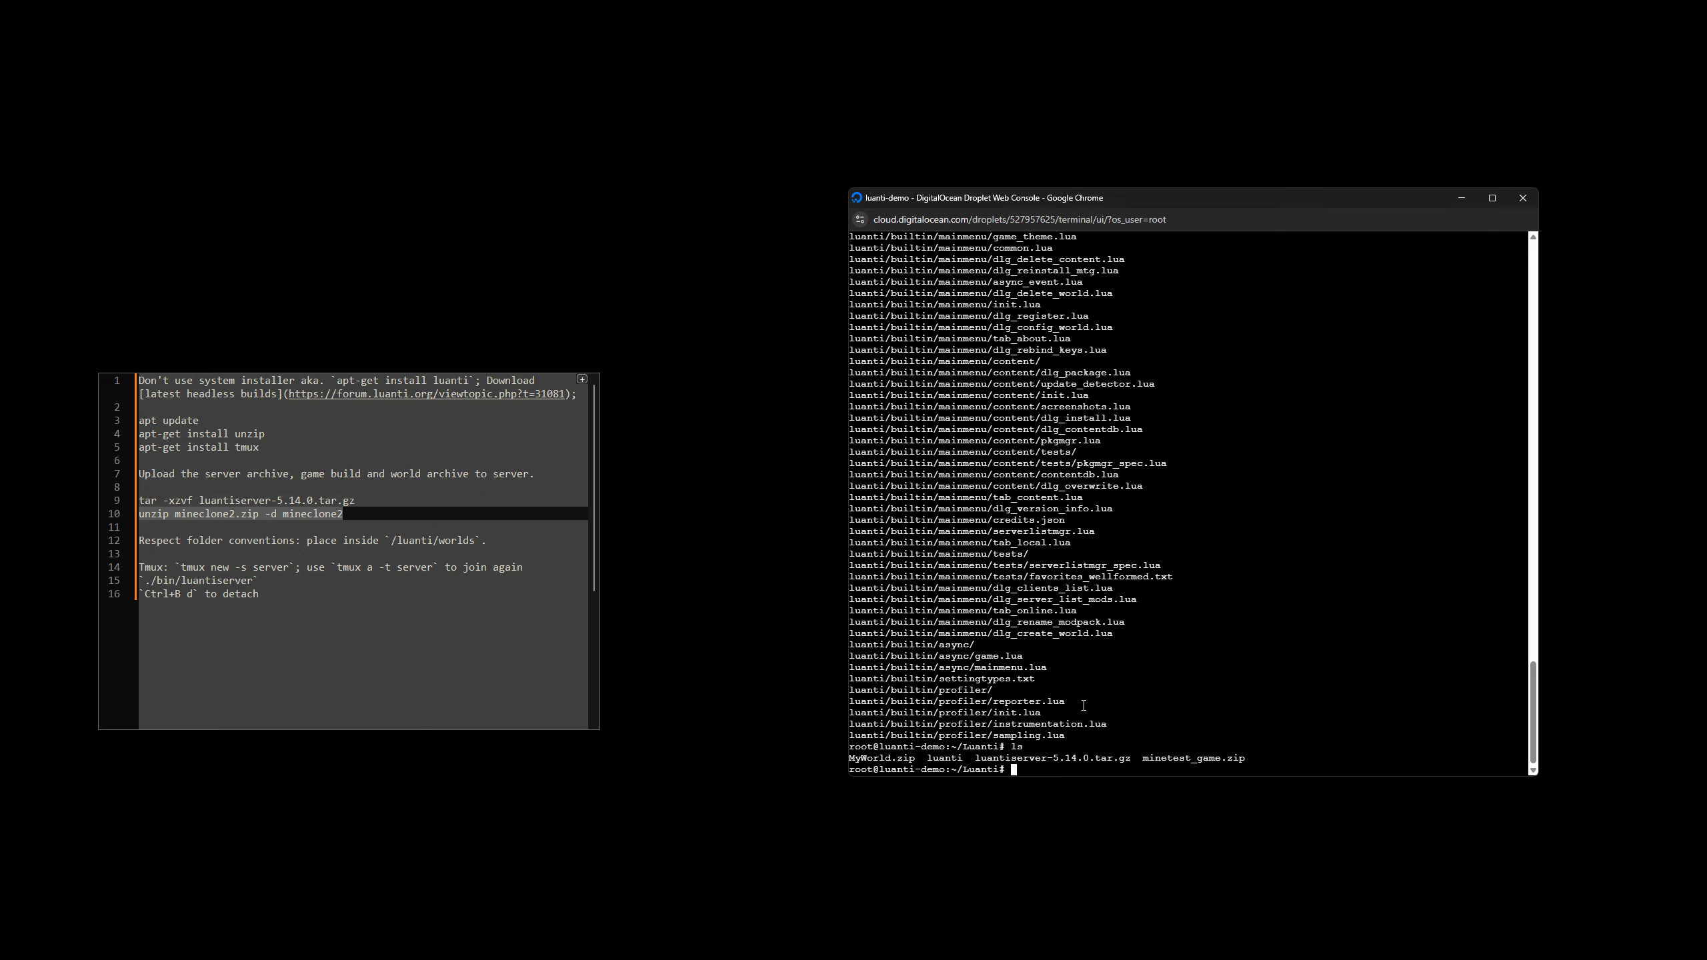
left_click(277, 513)
left_click(1056, 594)
type("unzip ")
type("m")
key("Tab")
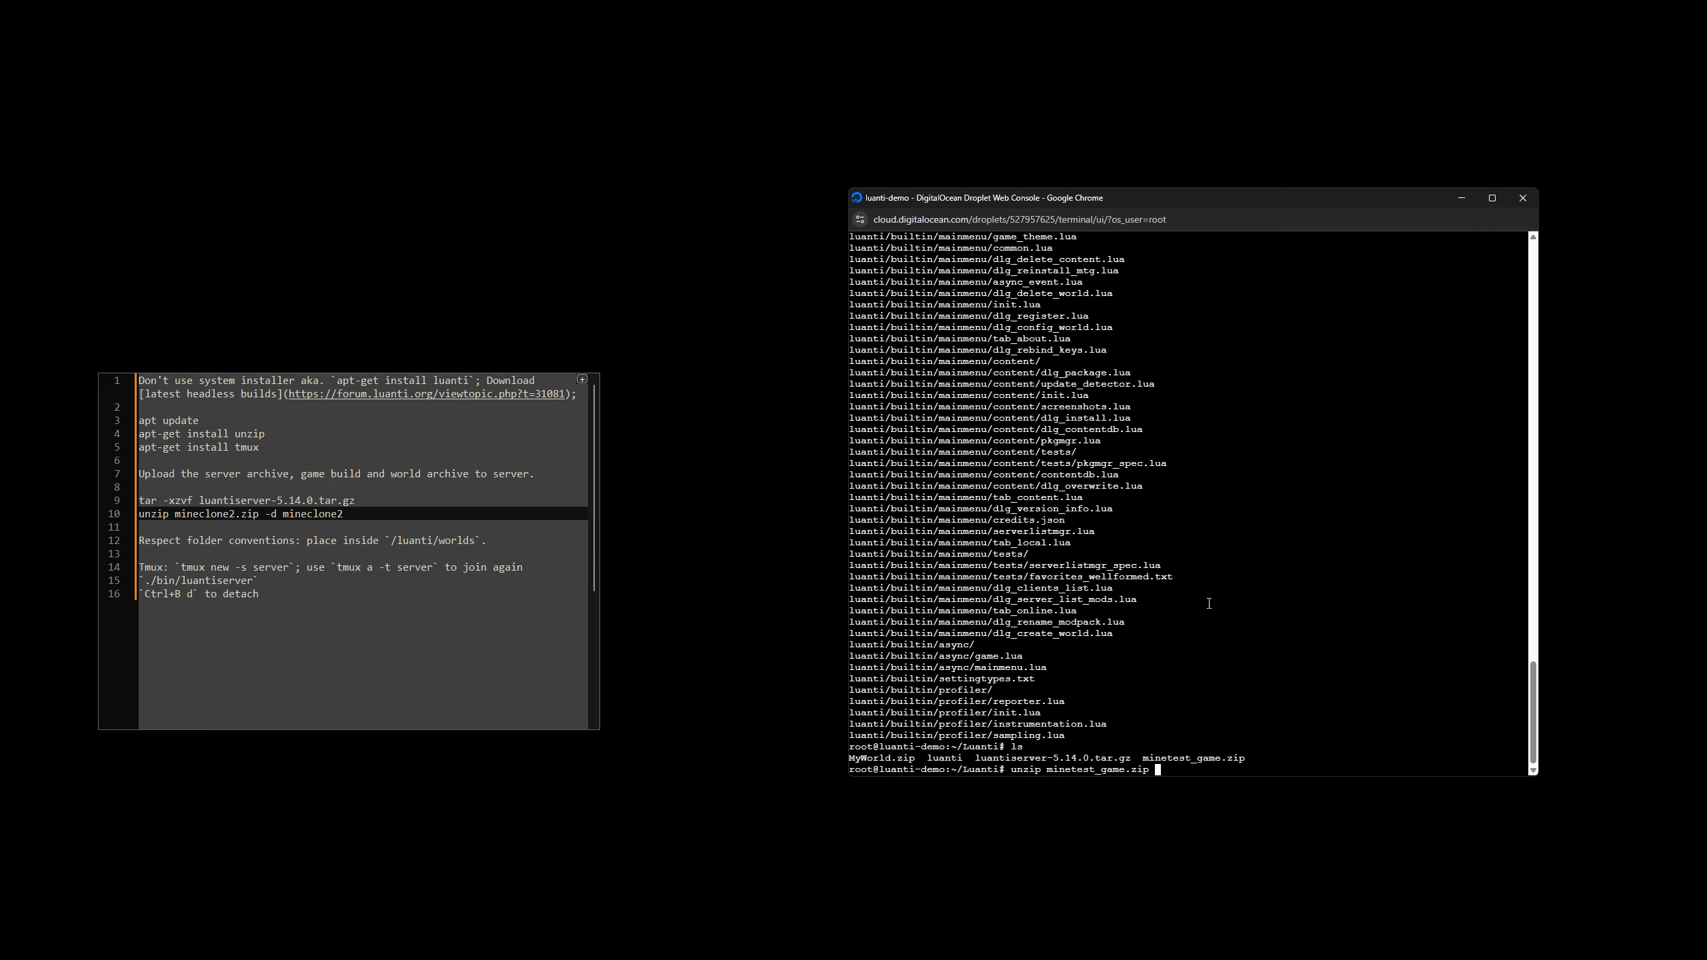
type("-d luanti")
Switch to WinSCP, refresh the remote /root/Luanti/ directory and open its luanti folder.
key("alt+Tab")
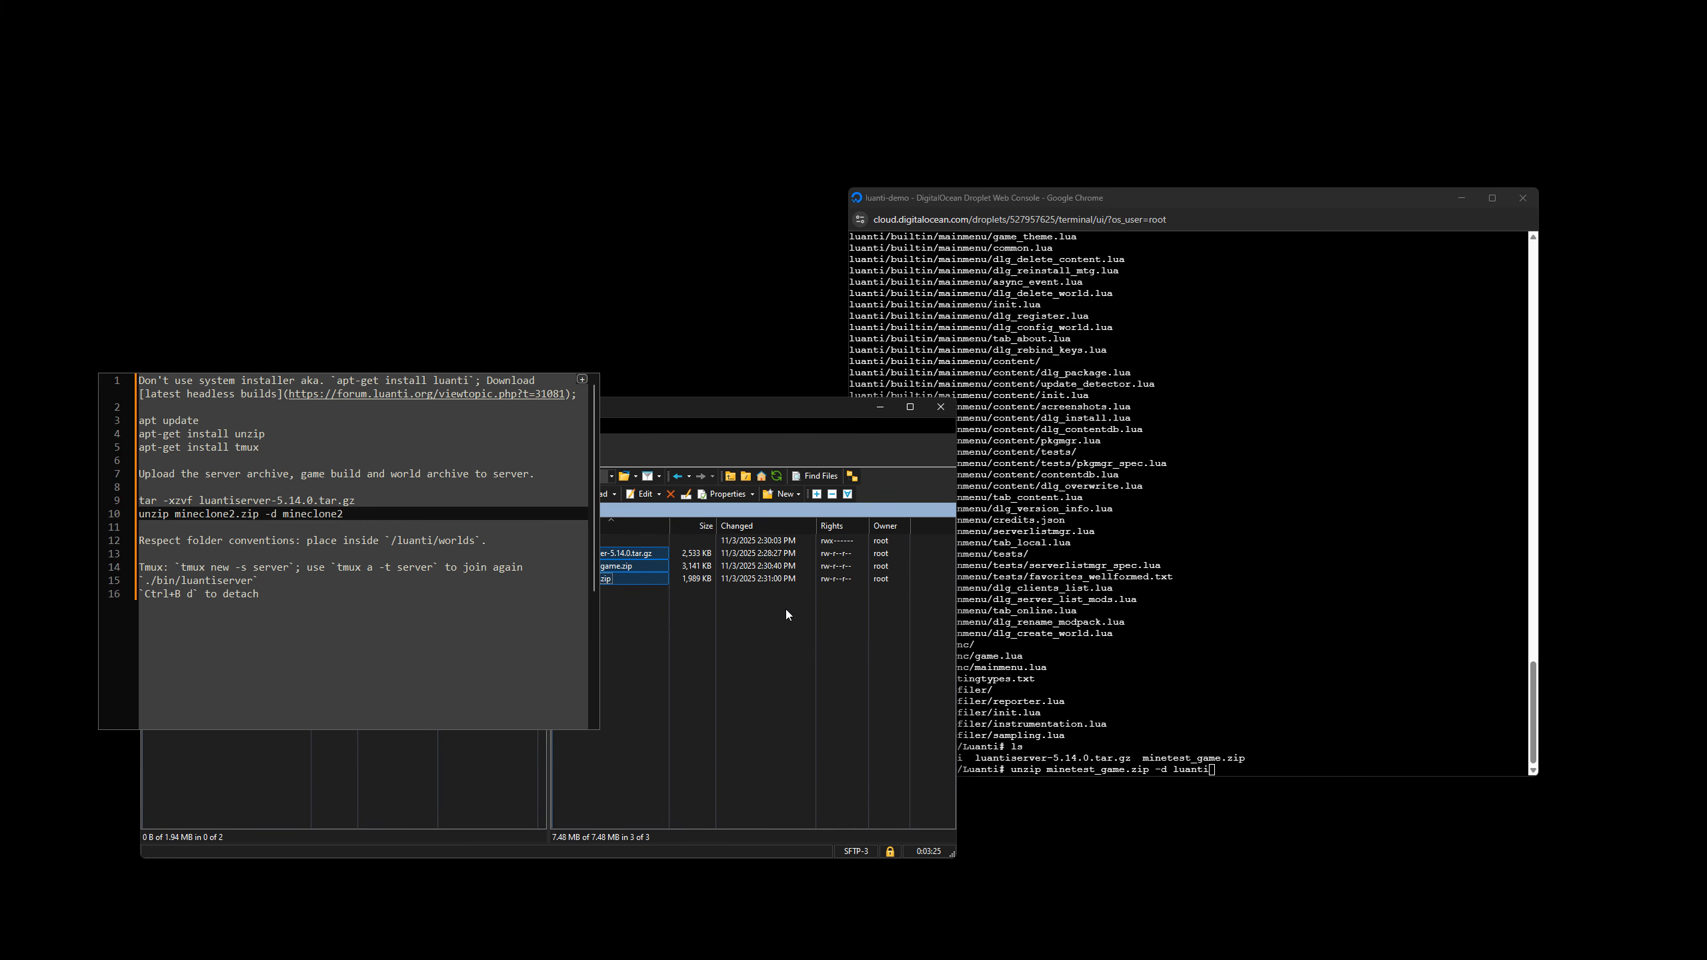
left_click(493, 407)
left_click(625, 556)
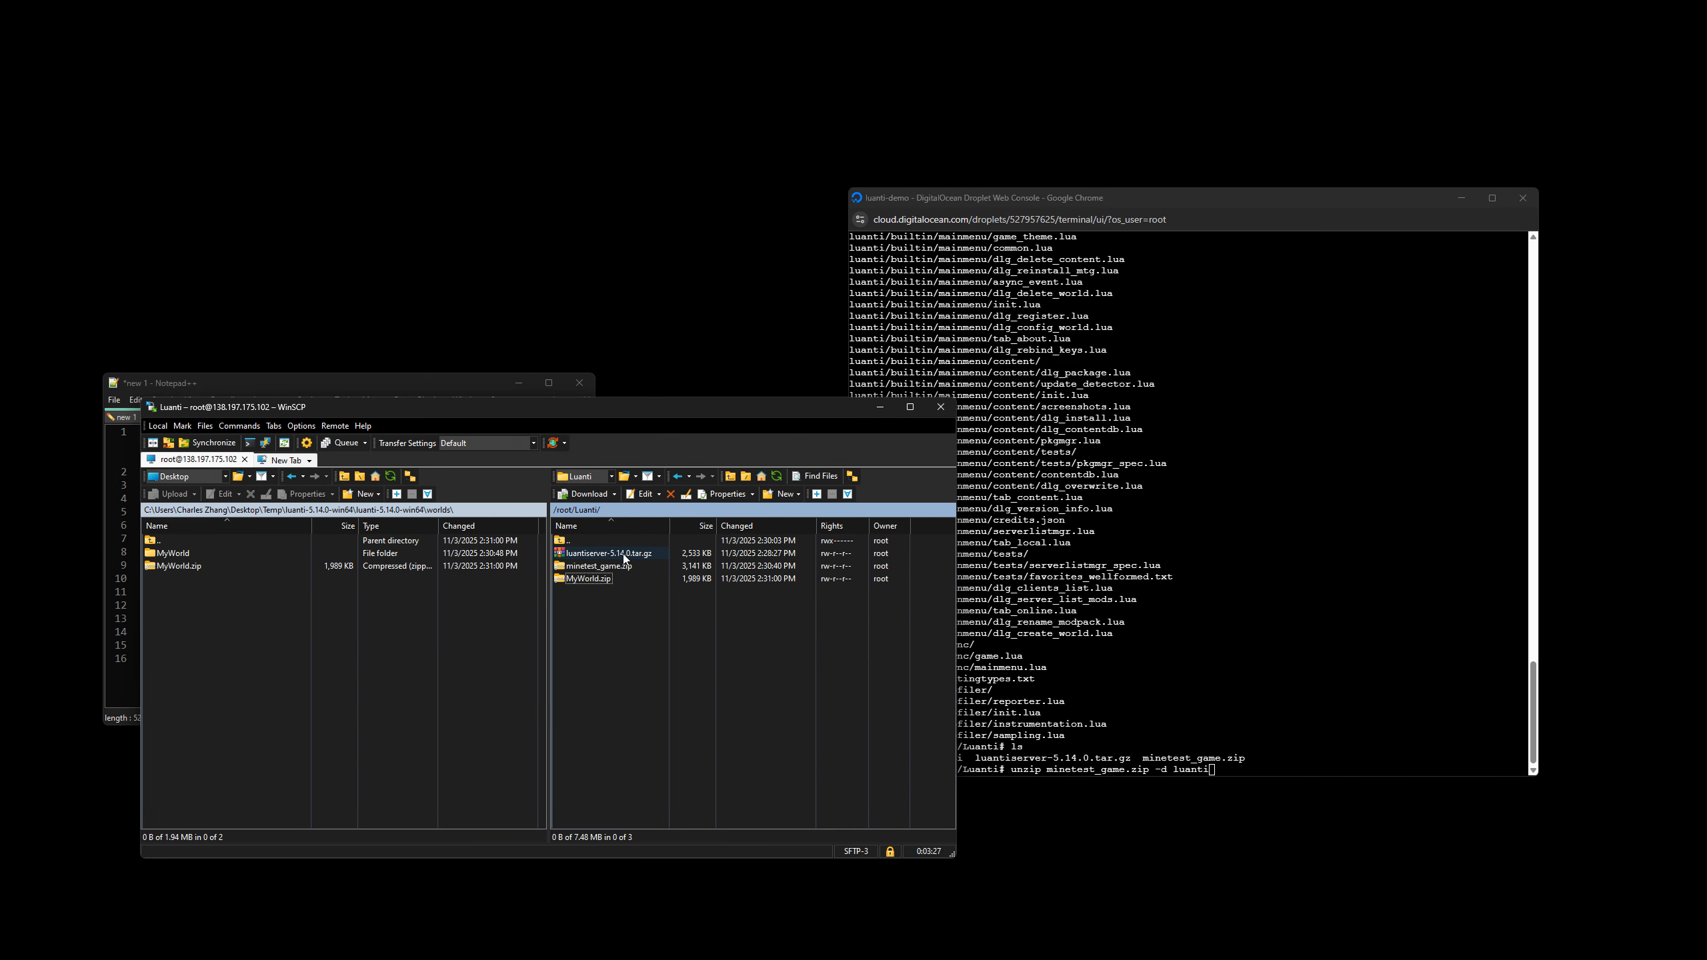
left_click(776, 476)
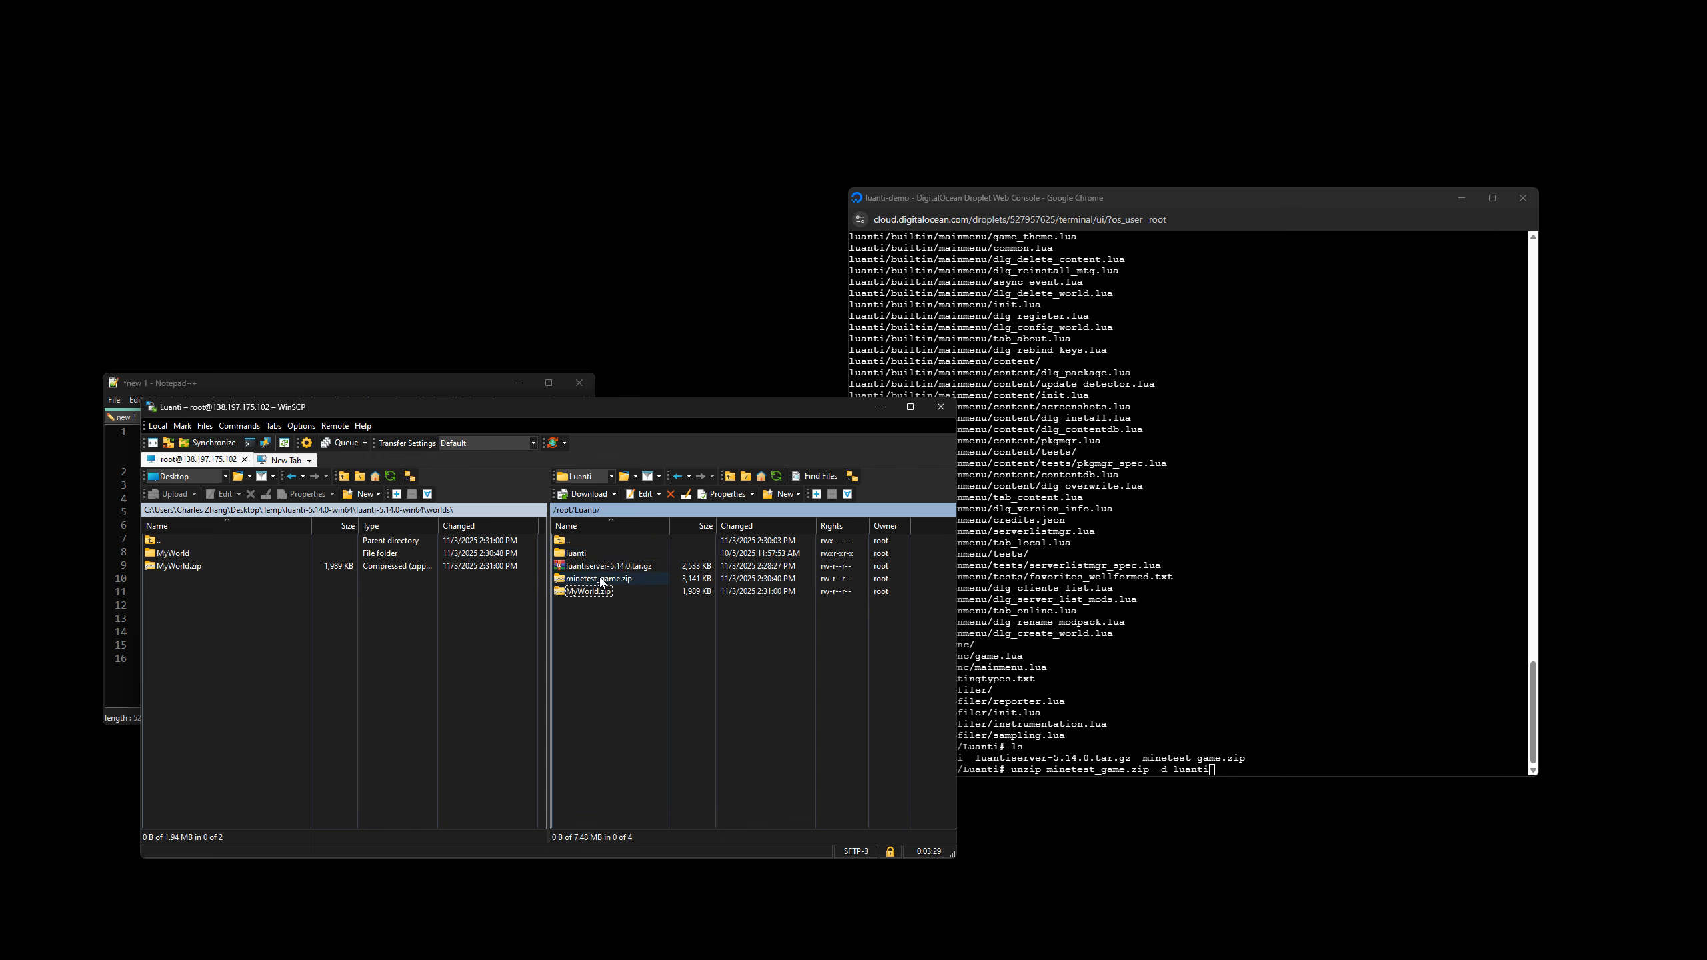
double_click(576, 554)
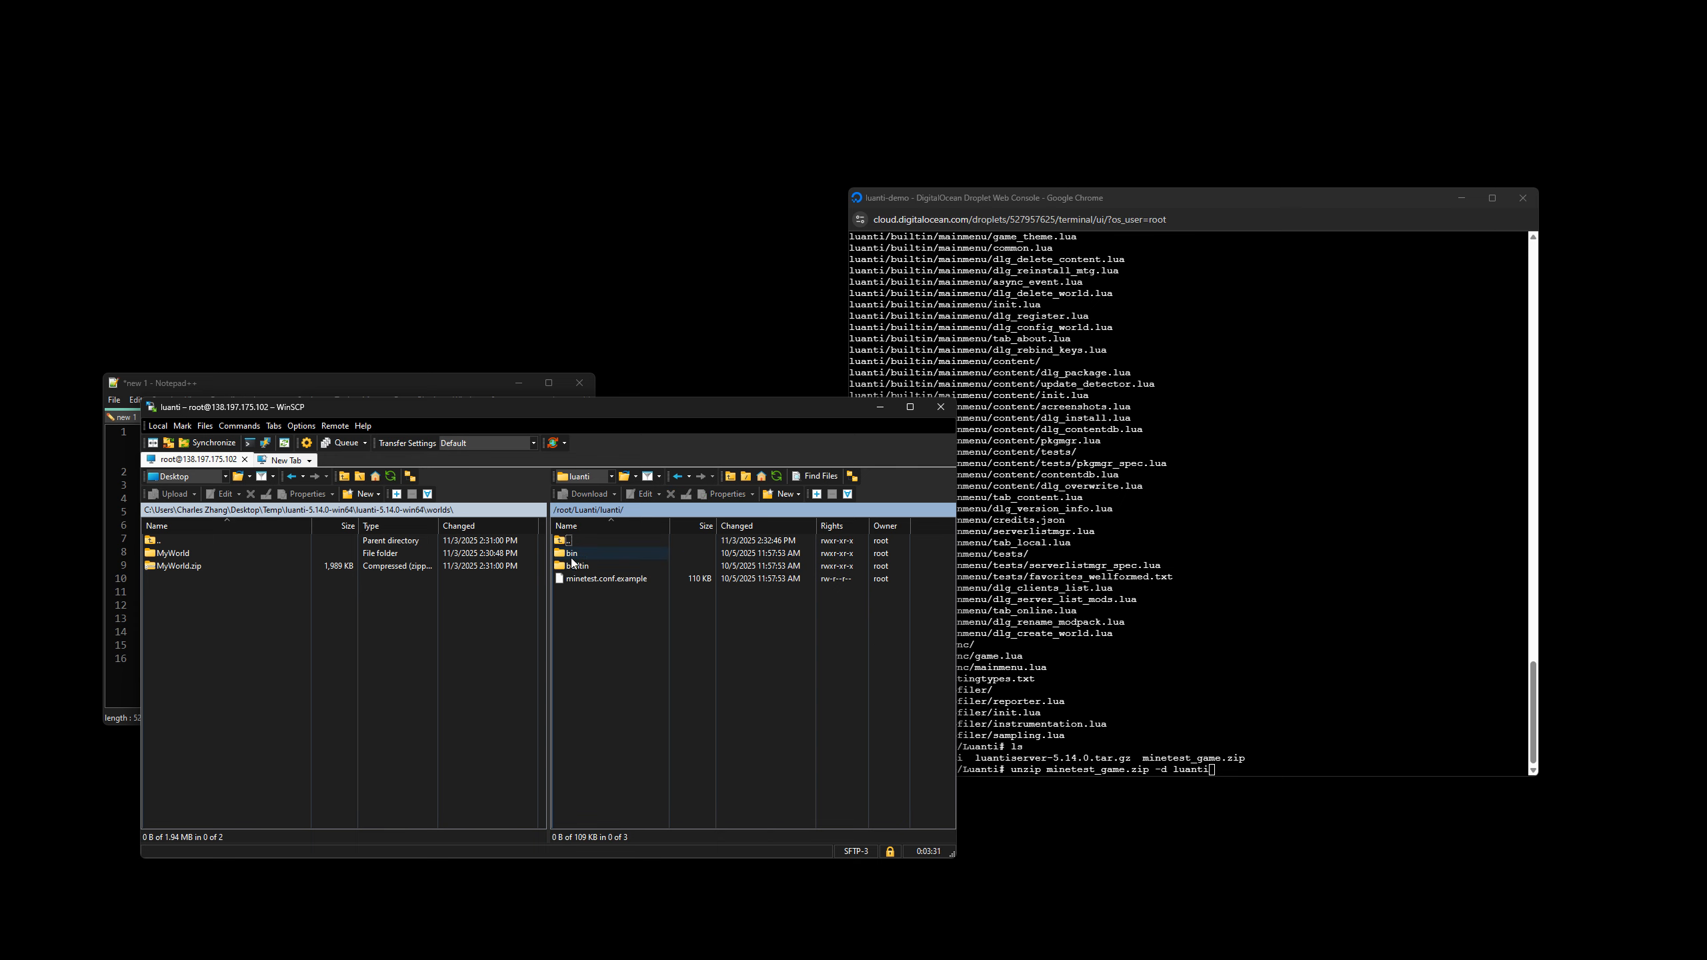
left_click(589, 557)
Create two new directories named games and worlds inside the remote luanti folder.
right_click(748, 628)
mouse_move(862, 716)
left_click(938, 727)
type("games")
key("Return")
right_click(651, 633)
mouse_move(704, 714)
left_click(859, 729)
type("worlds")
key("Return")
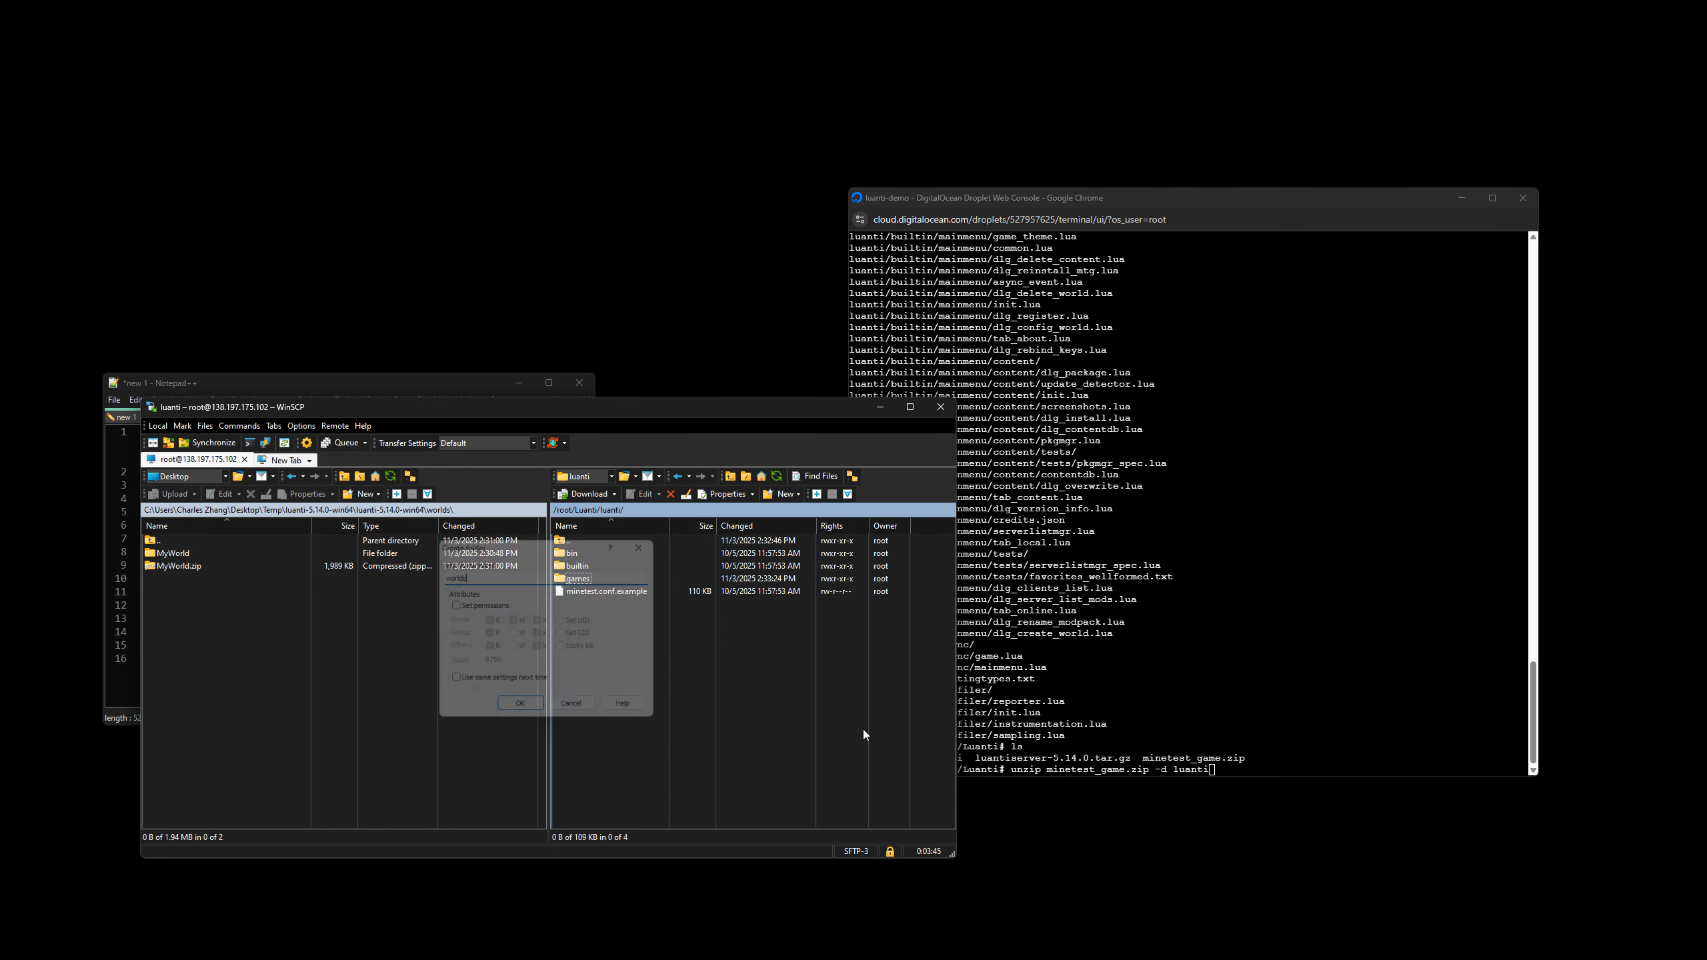
Extend the console's unzip destination to luanti/games/, extract minetest_game.zip there and check the games folder in WinSCP.
left_click(1067, 596)
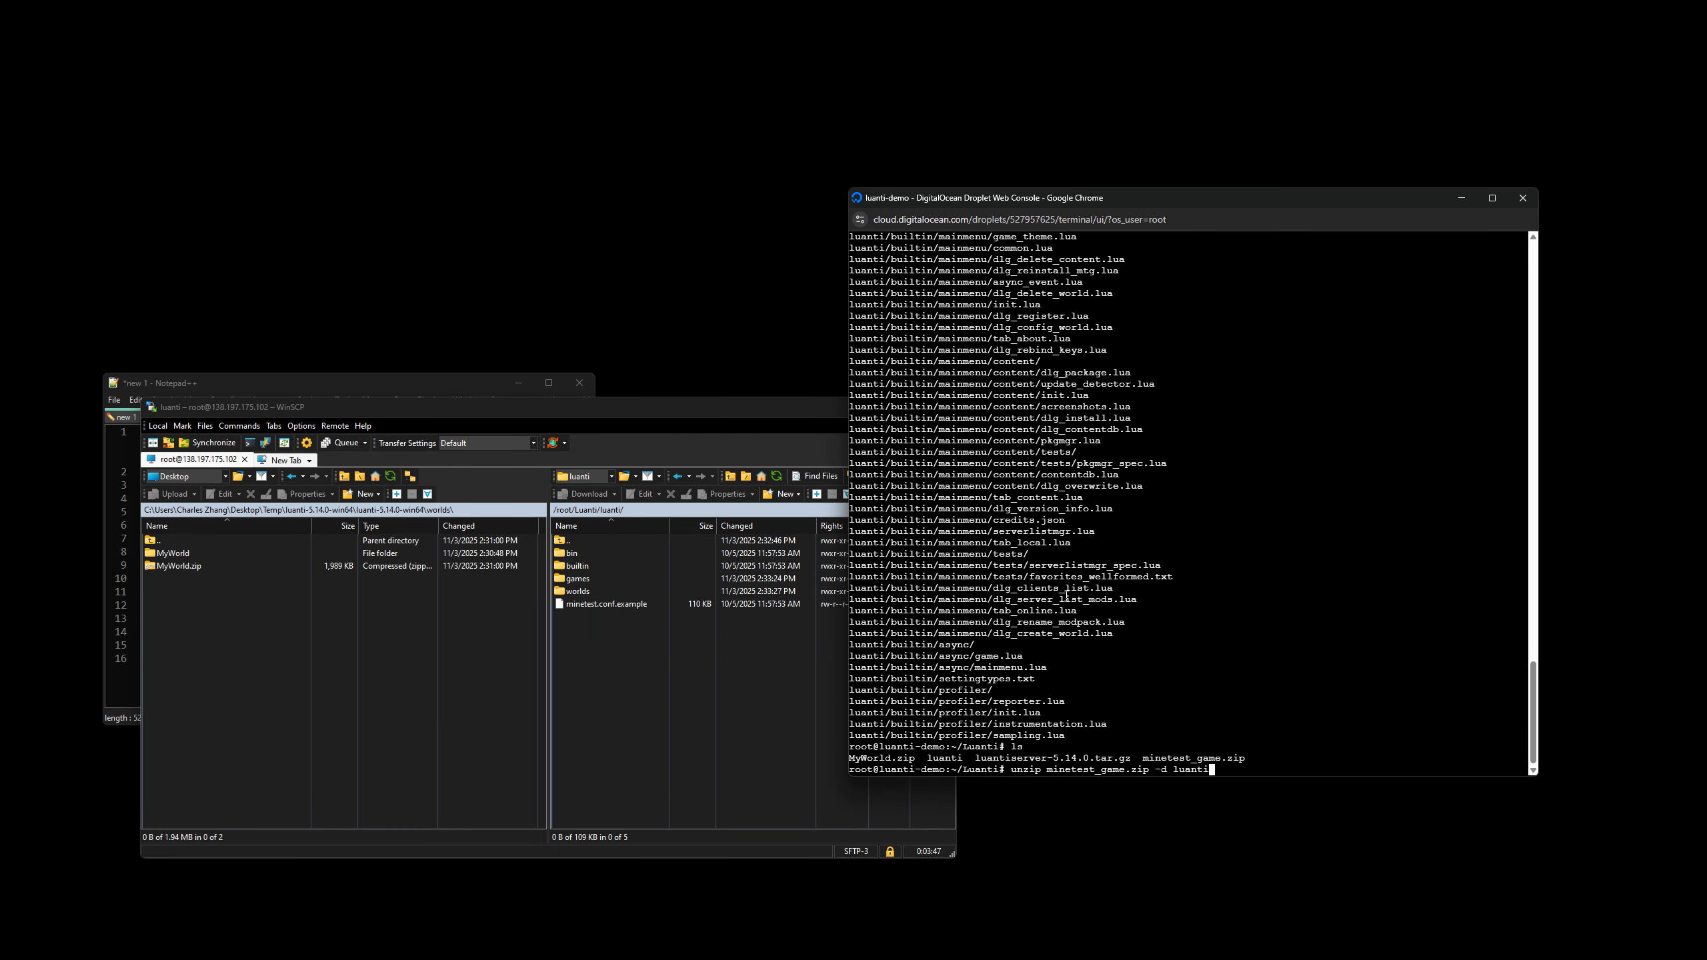
type("/games/")
key("Return")
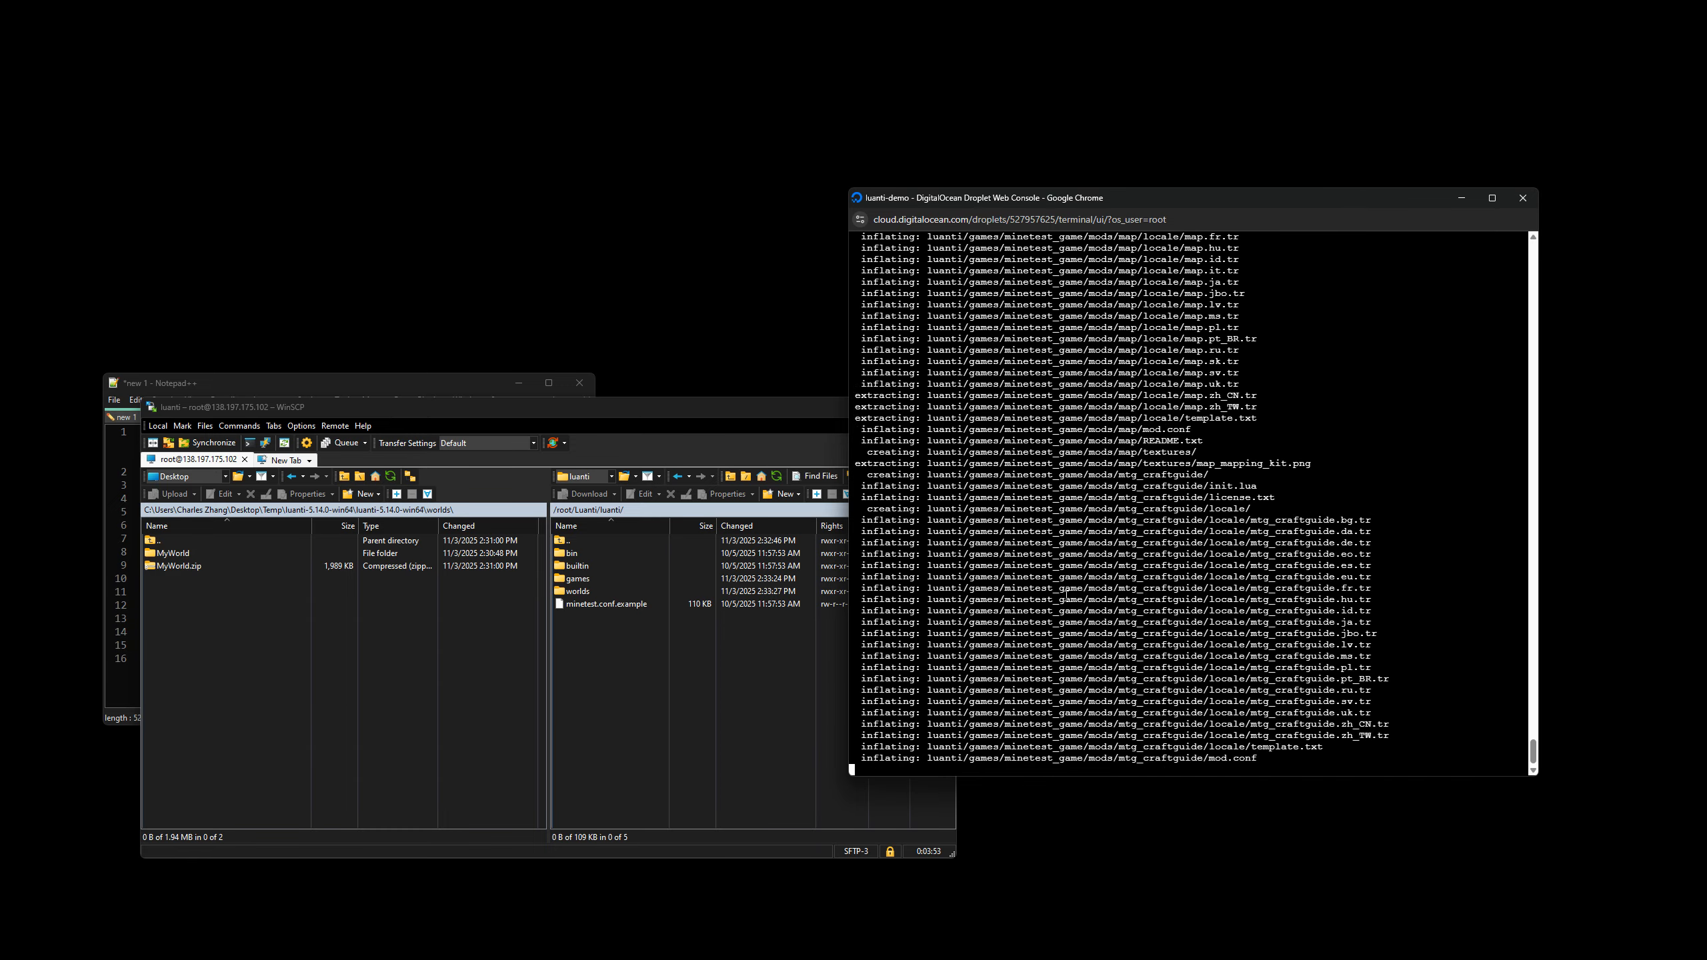
left_click(801, 683)
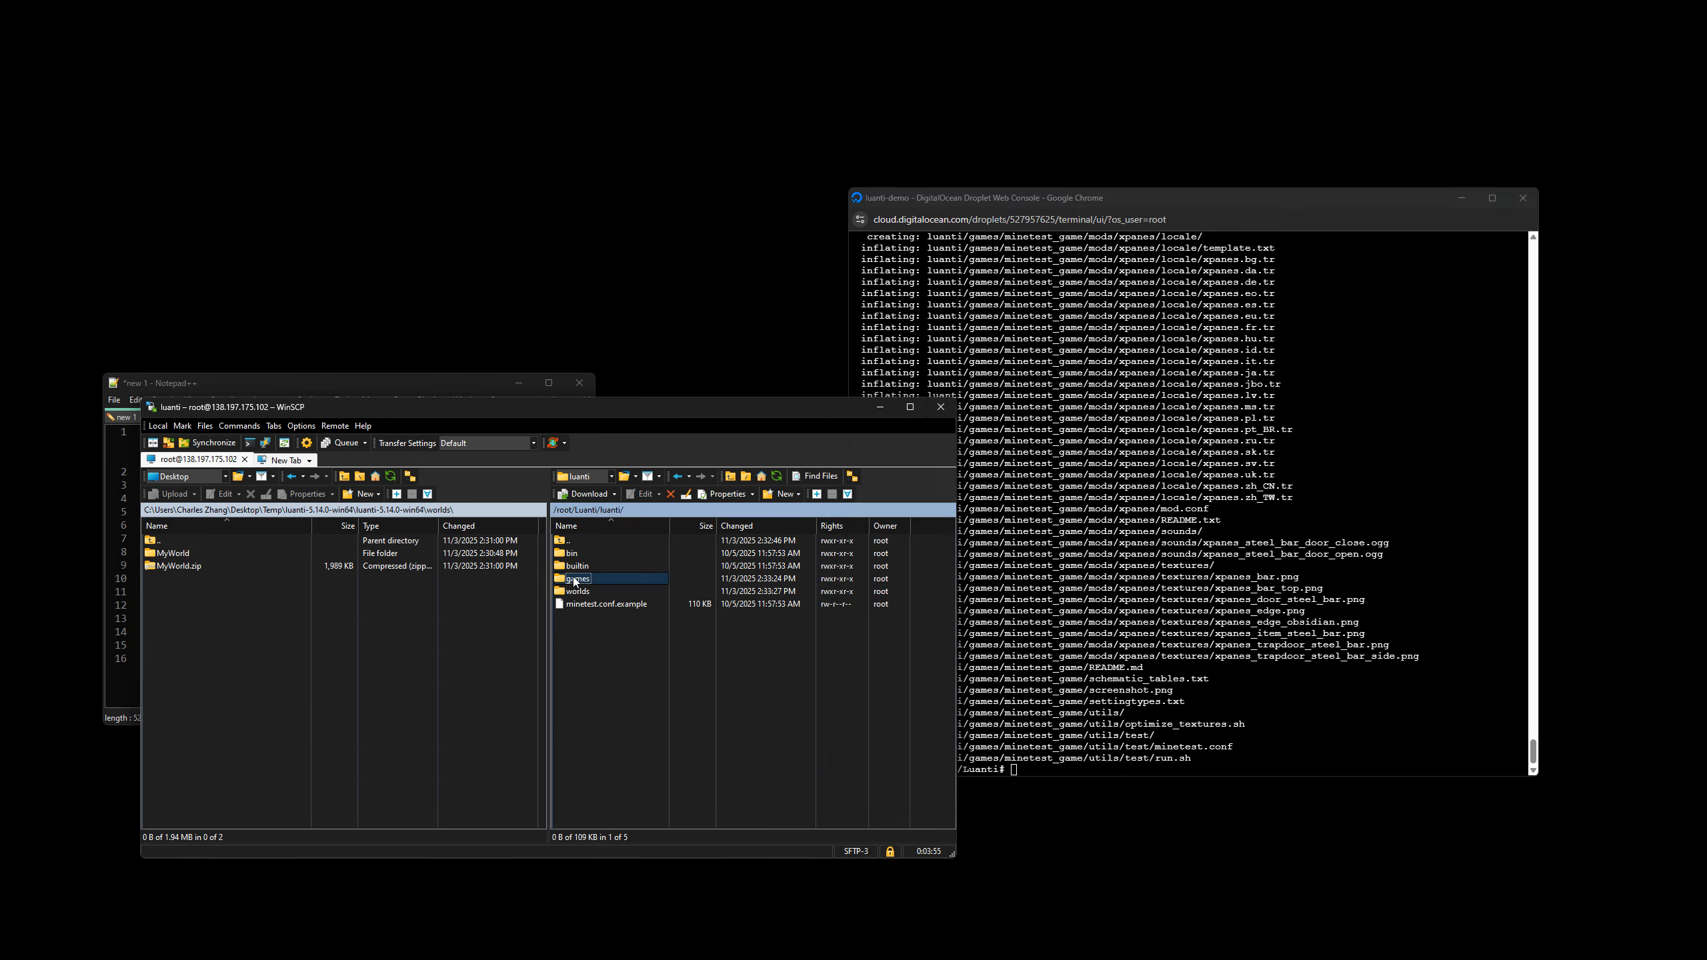
double_click(578, 578)
double_click(582, 545)
Rework the previous console command into unzip MyWorld.zip -d luanti/worlds/ and run it.
left_click(1003, 695)
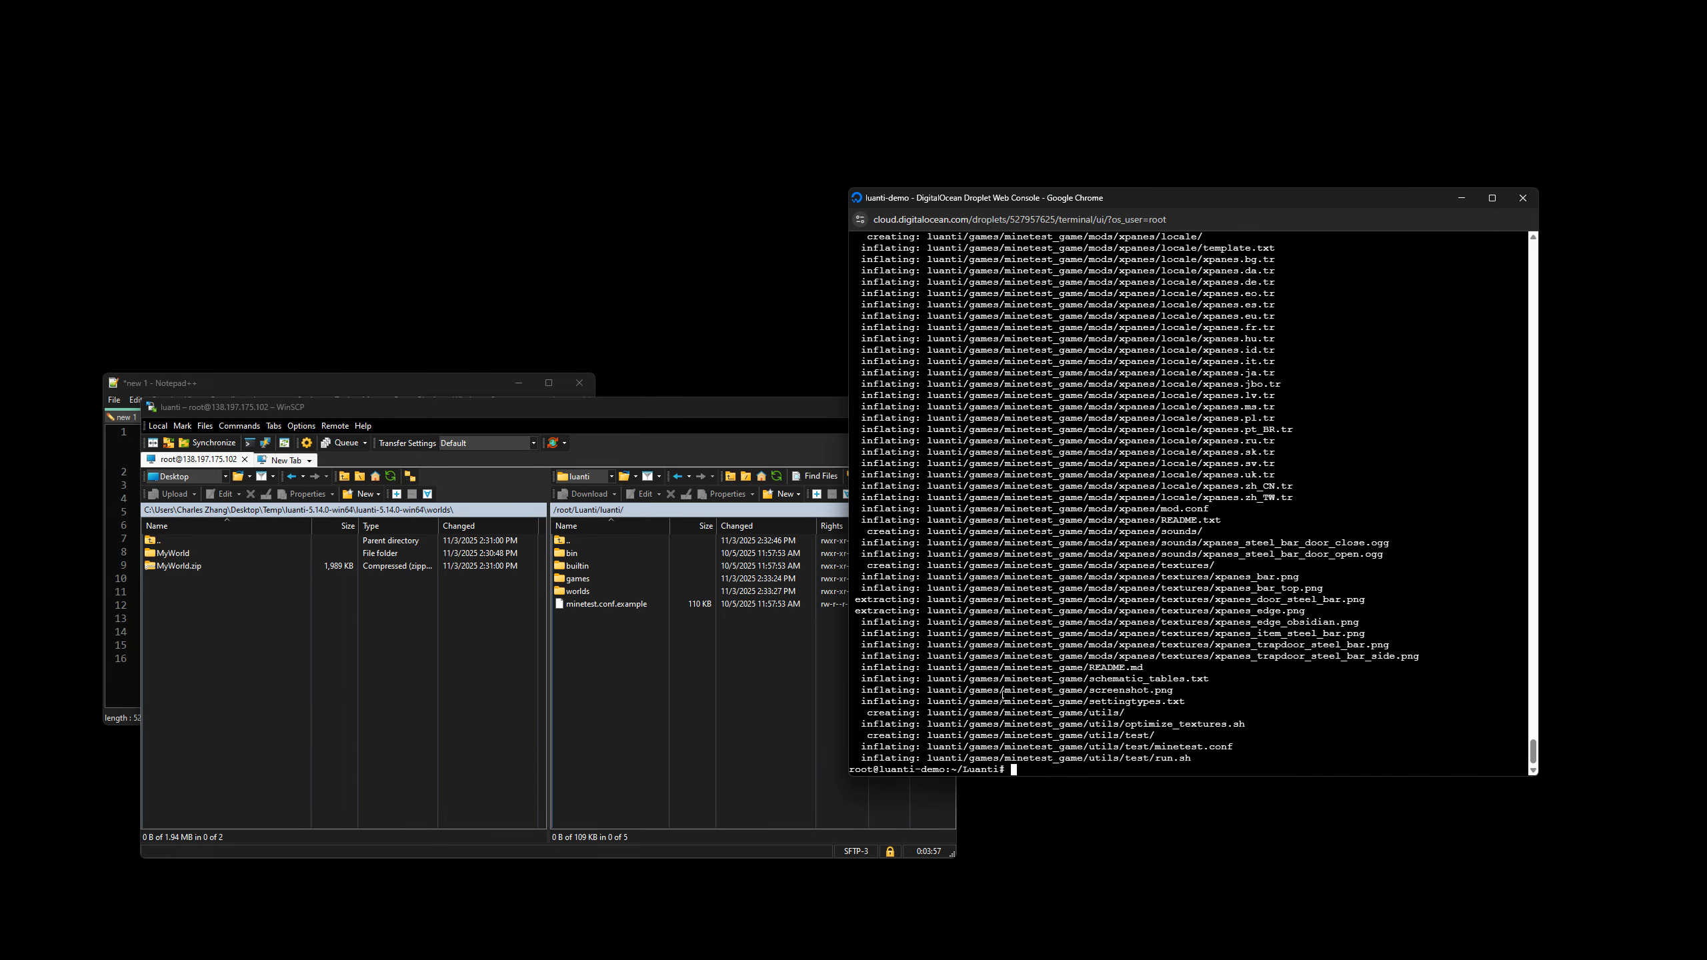
key("Up")
key("Left")
key("BackSpace")
key("BackSpace")
key("BackSpace")
key("BackSpace")
key("BackSpace")
type("world")
key("Left")
key("Left")
key("Left")
key("Left")
key("Left")
key("Left")
key("Left")
key("Left")
key("Left")
key("Left")
key("Left")
key("Left")
key("Left")
key("Left")
key("Left")
key("Left")
key("Left")
key("Left")
key("Left")
key("Left")
key("BackSpace")
key("BackSpace")
key("BackSpace")
key("BackSpace")
key("BackSpace")
key("BackSpace")
key("BackSpace")
key("BackSpace")
key("BackSpace")
key("BackSpace")
key("BackSpace")
key("BackSpace")
key("BackSpace")
type("MyWorld.zip")
key("Delete")
key("Delete")
key("Delete")
key("Delete")
key("Return")
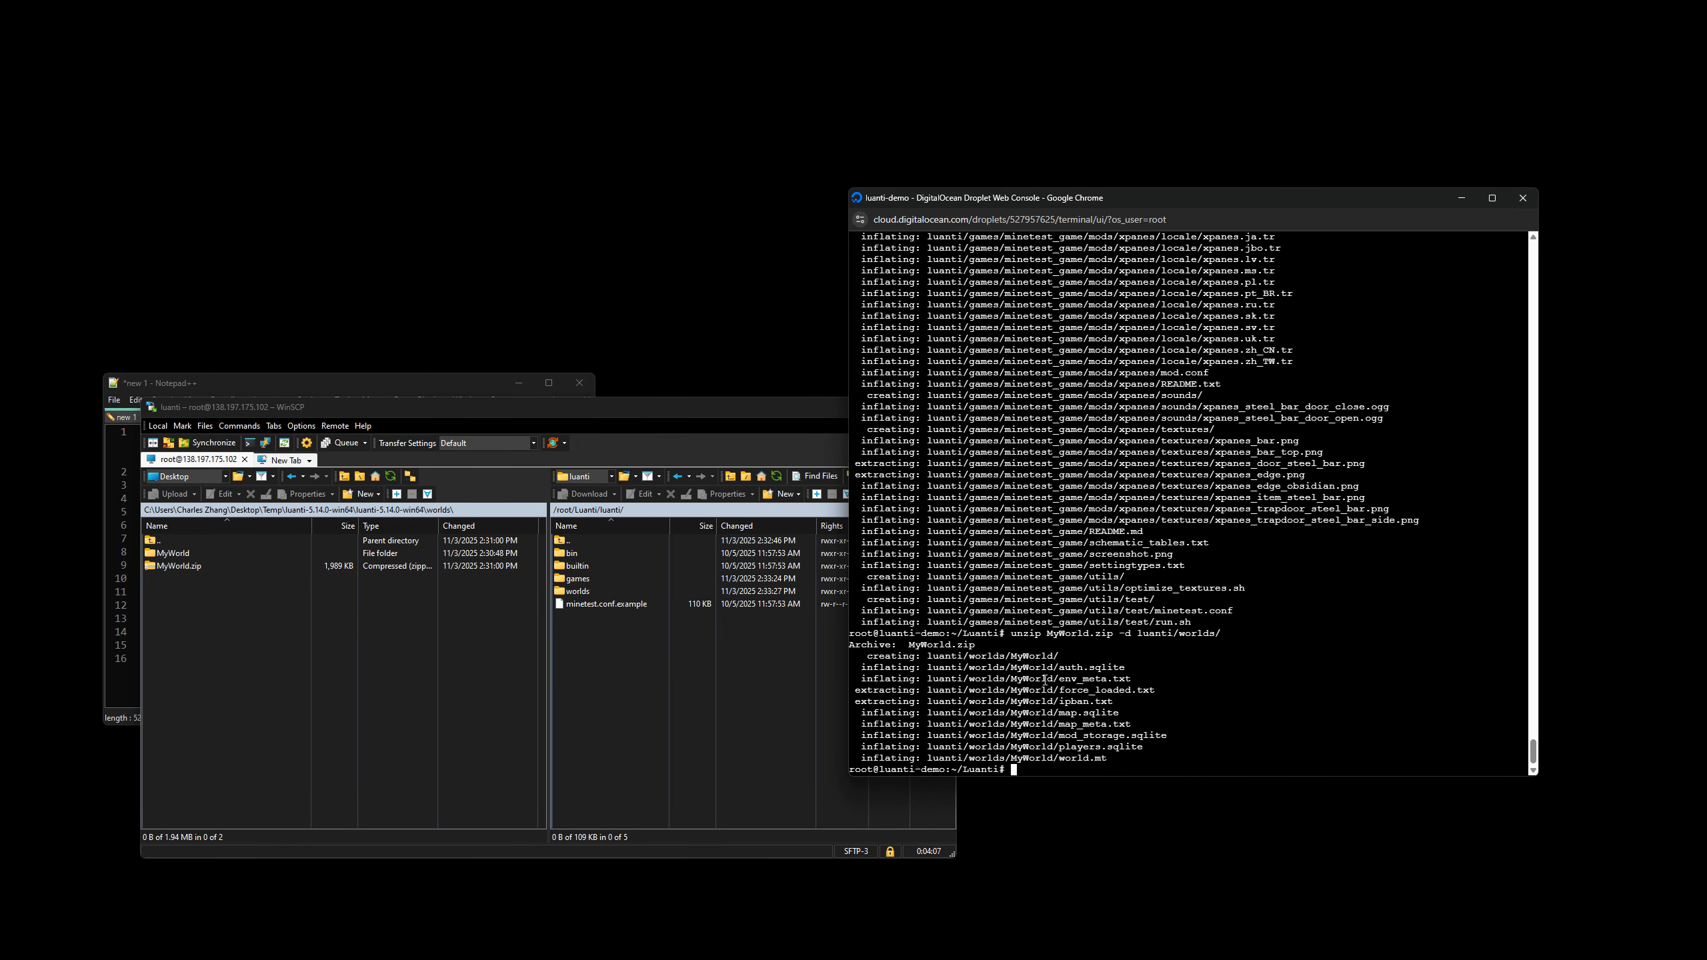
Inspect the extracted MyWorld folder under worlds in WinSCP and return to the luanti folder.
left_click(630, 677)
double_click(578, 591)
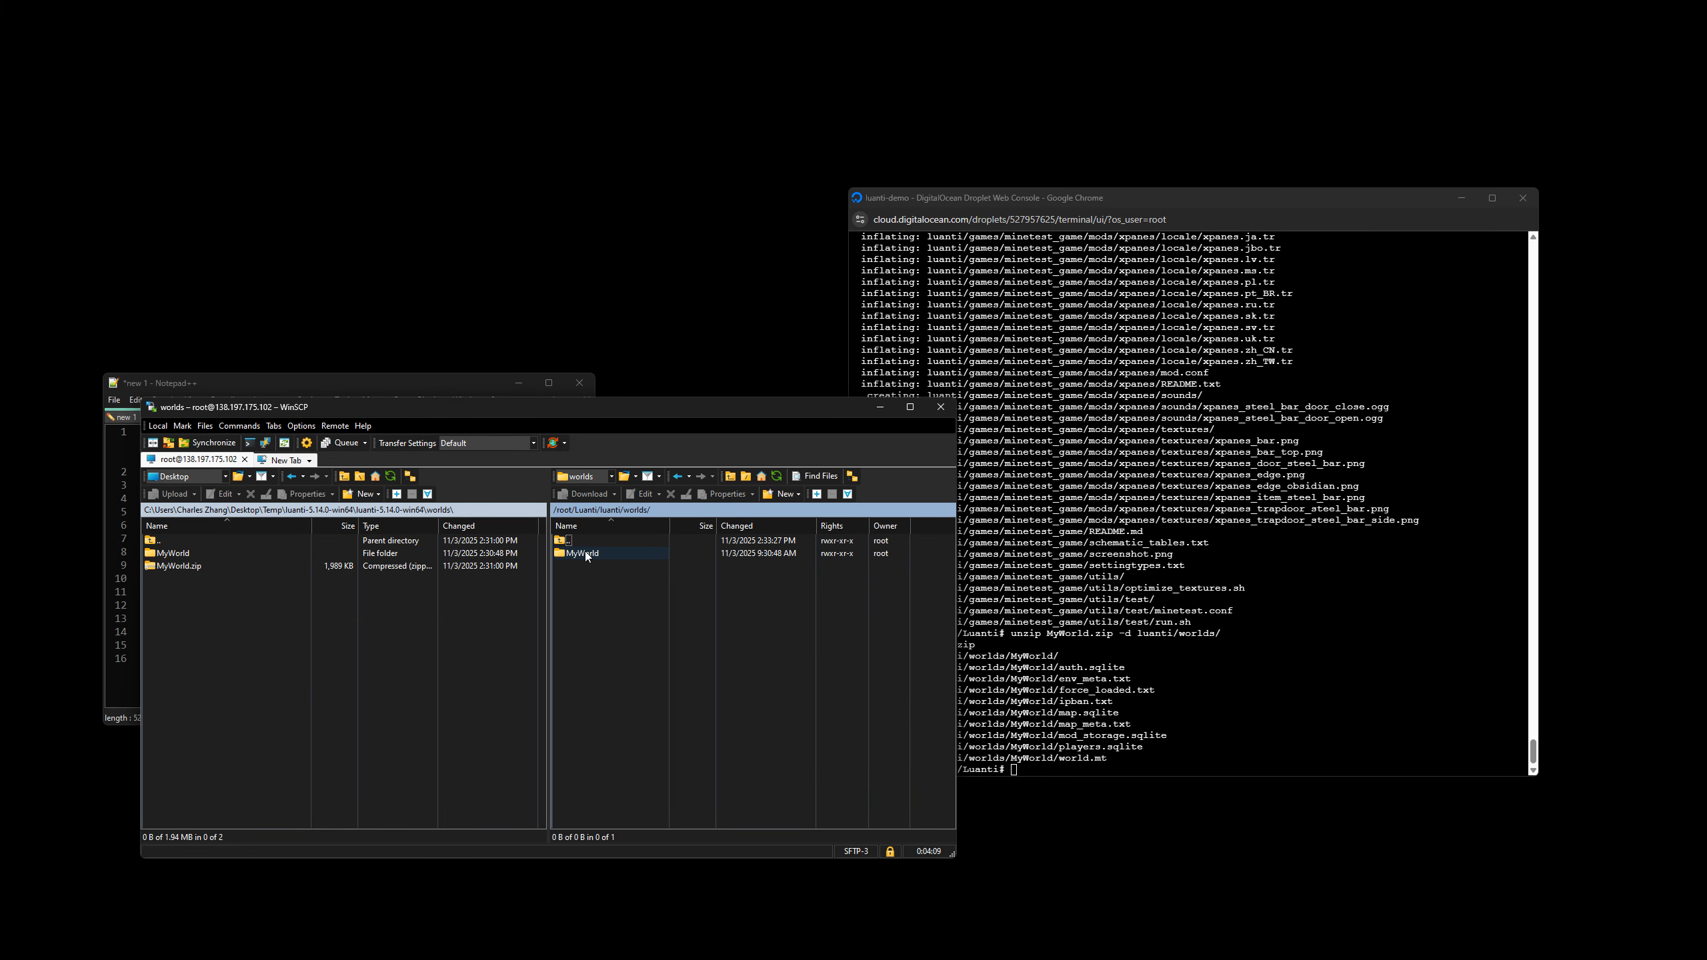
double_click(584, 553)
double_click(569, 541)
double_click(562, 540)
Move the WinSCP window aside, review the notes' tmux new -s server command and return to the web console.
left_click_drag(659, 423, 752, 391)
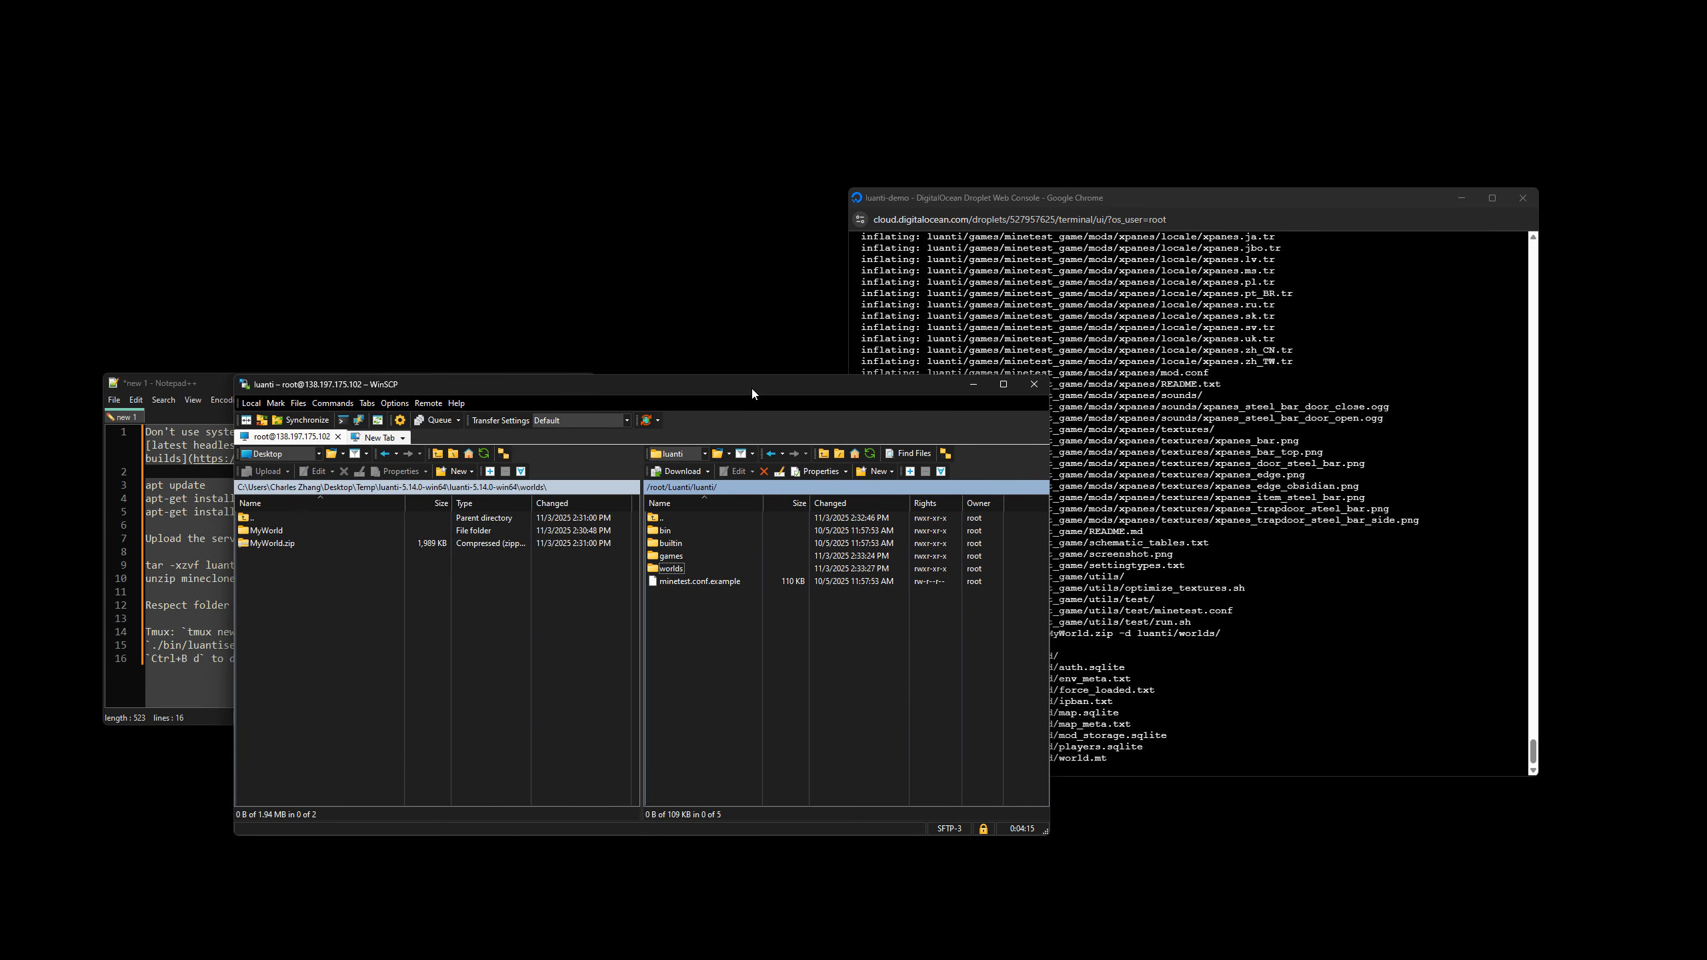
left_click(200, 553)
left_click(343, 539)
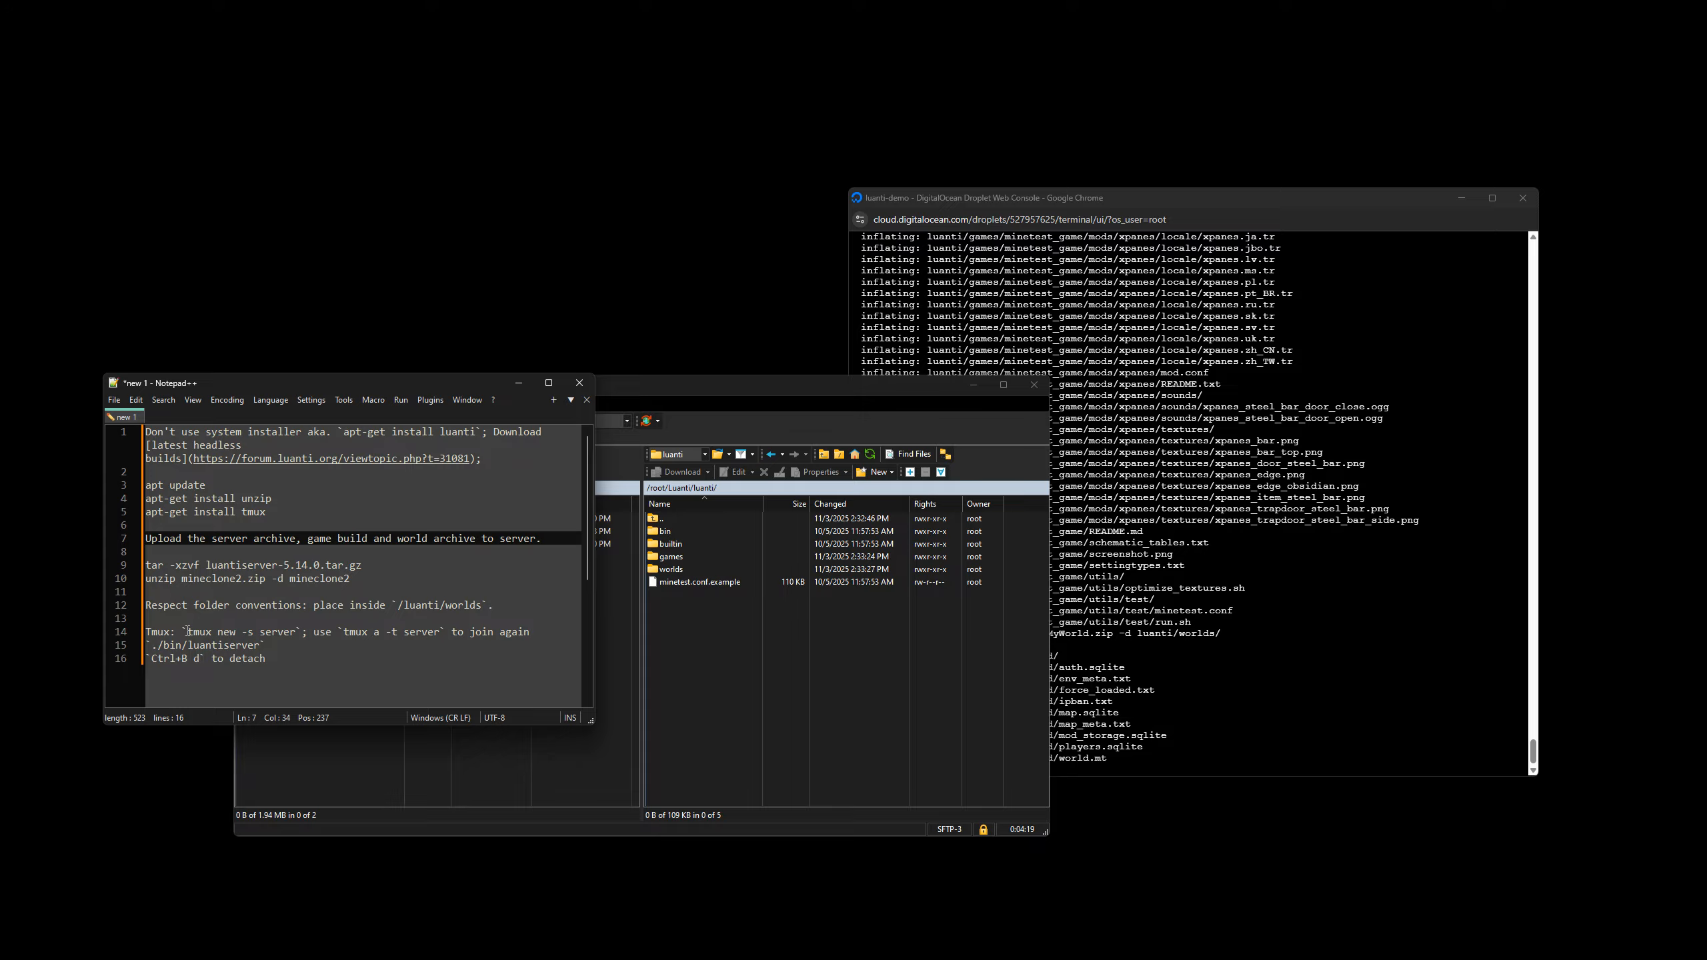
left_click_drag(187, 631, 297, 633)
left_click(293, 657)
left_click(1142, 705)
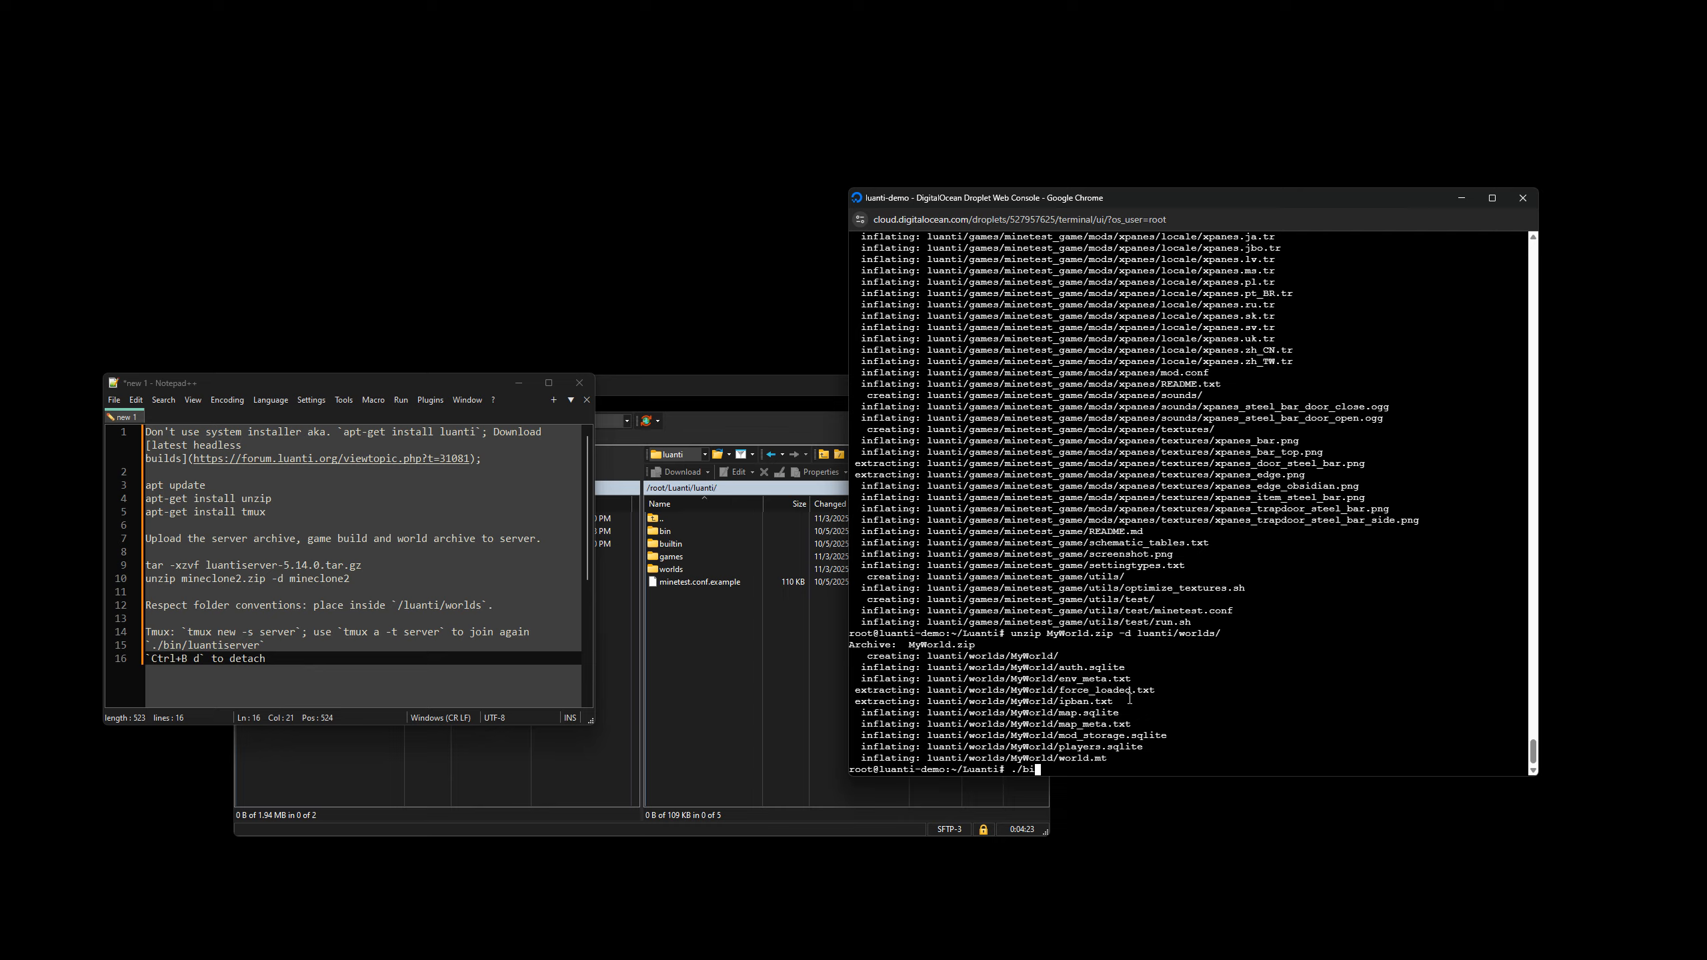
List the current directory in the console, change into luanti/ and list its contents.
type("ls")
key("Return")
type("cd luanti/")
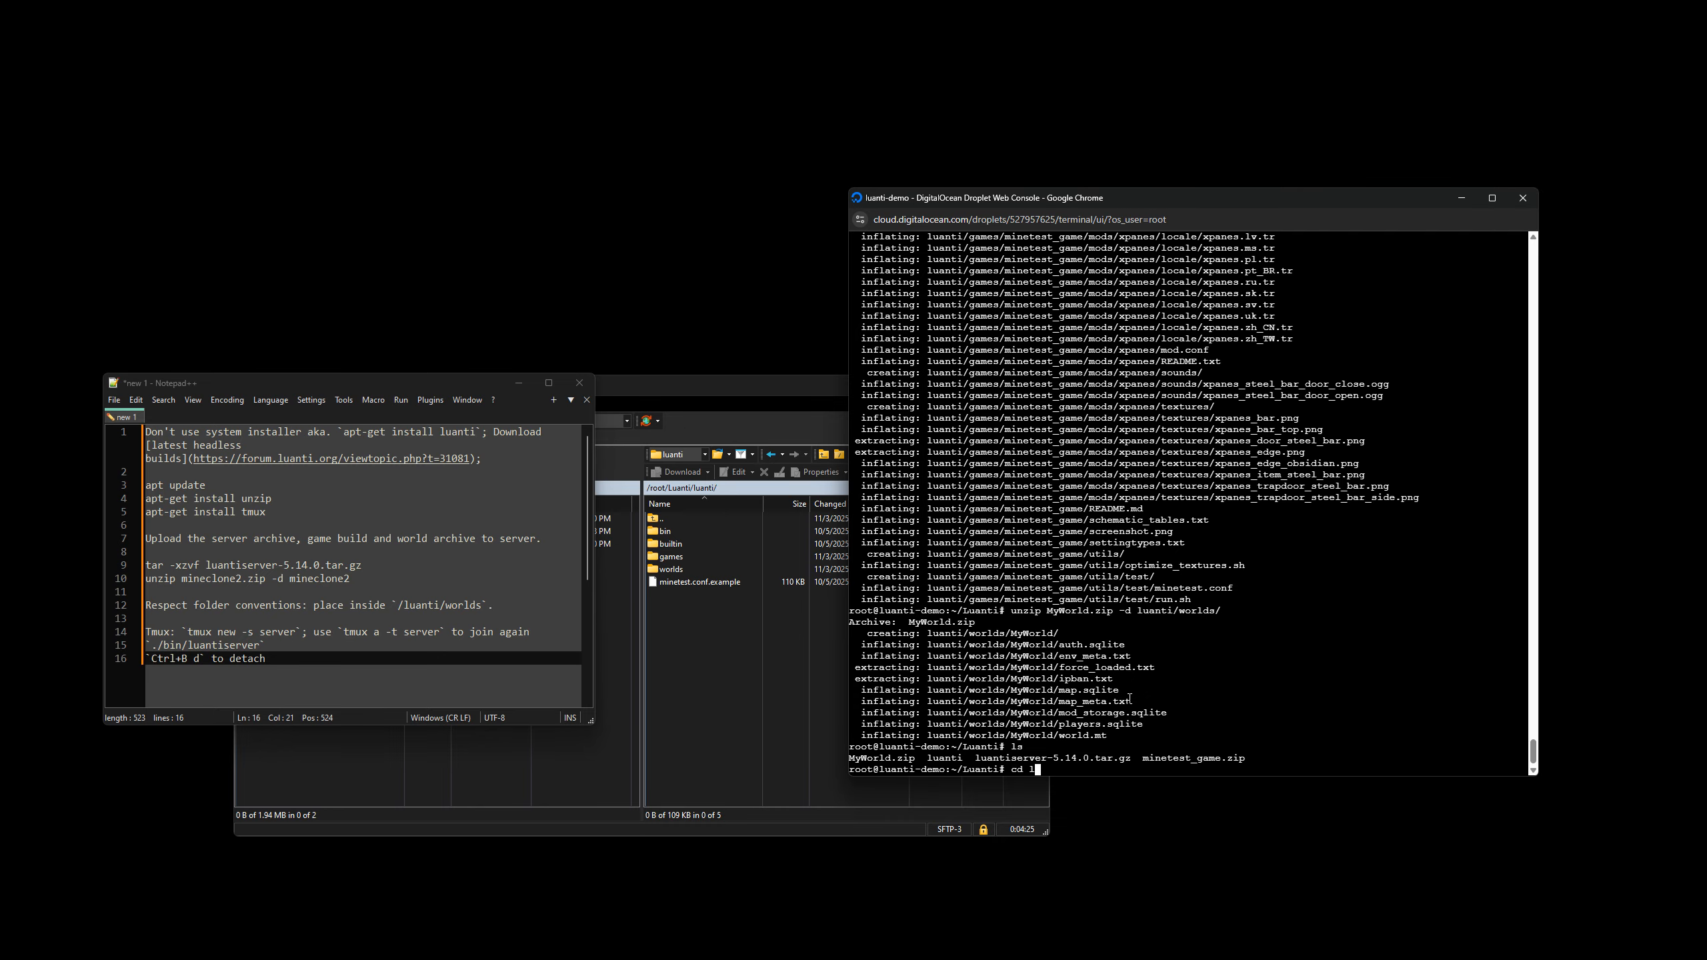
key("Return")
type("ls")
key("Return")
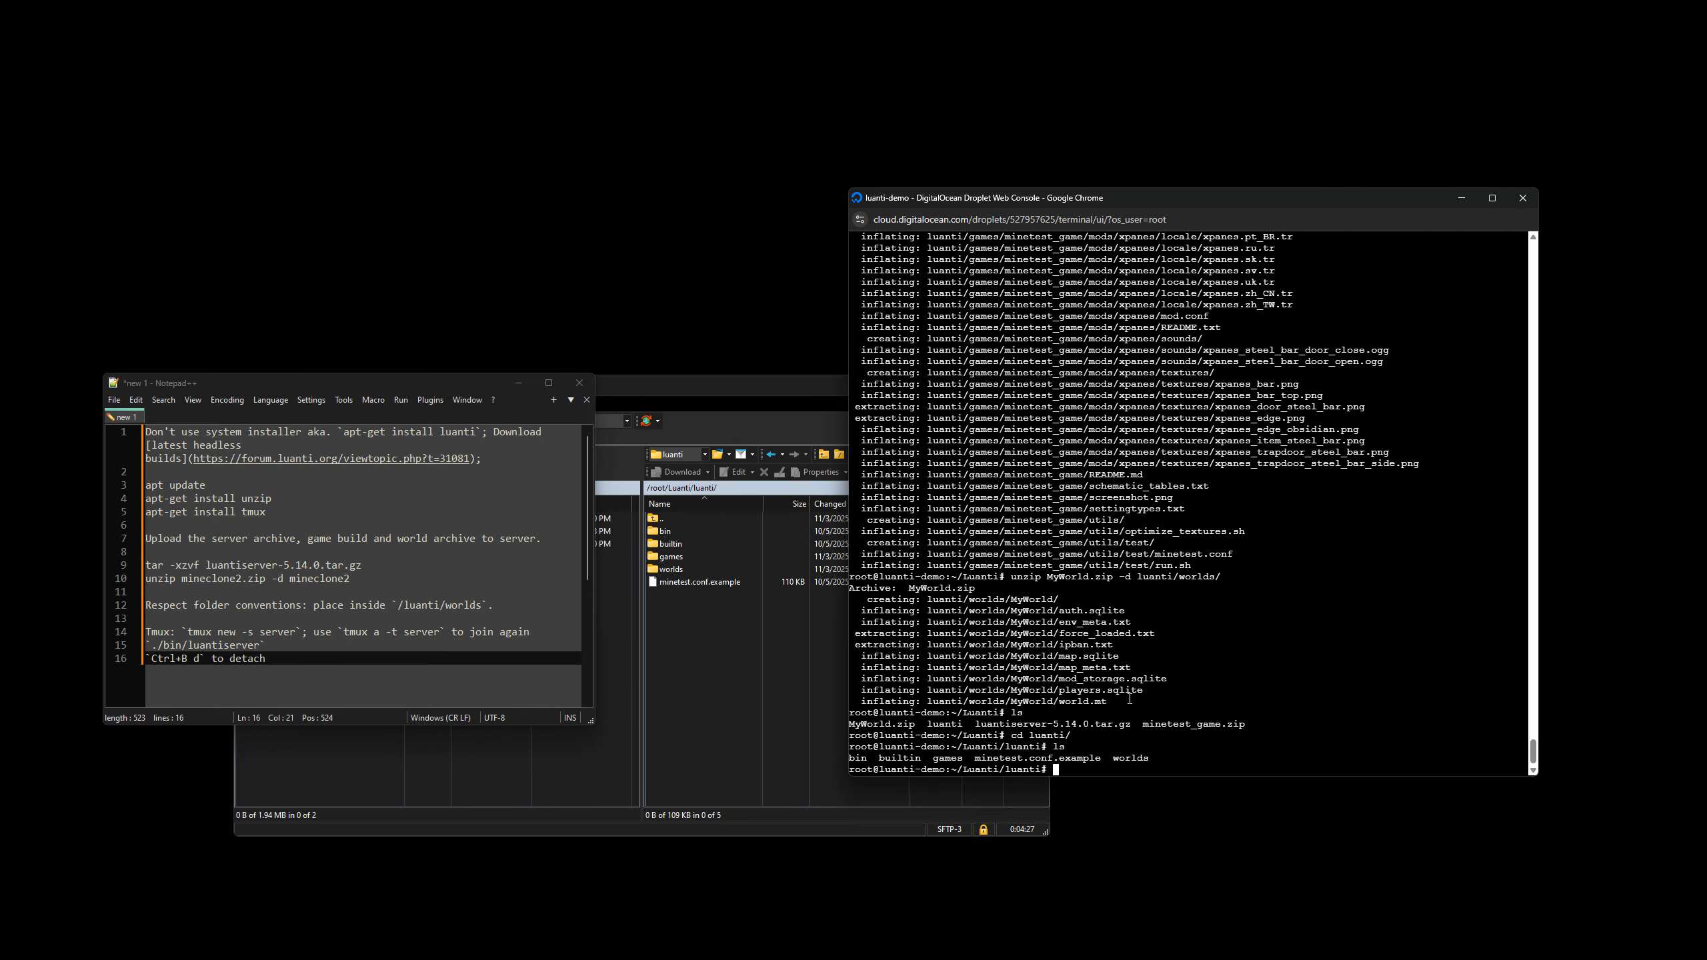
Start the Luanti server directly in the console with ./bin/luantiserver.
type("./bin/lu")
key("Tab")
key("Return")
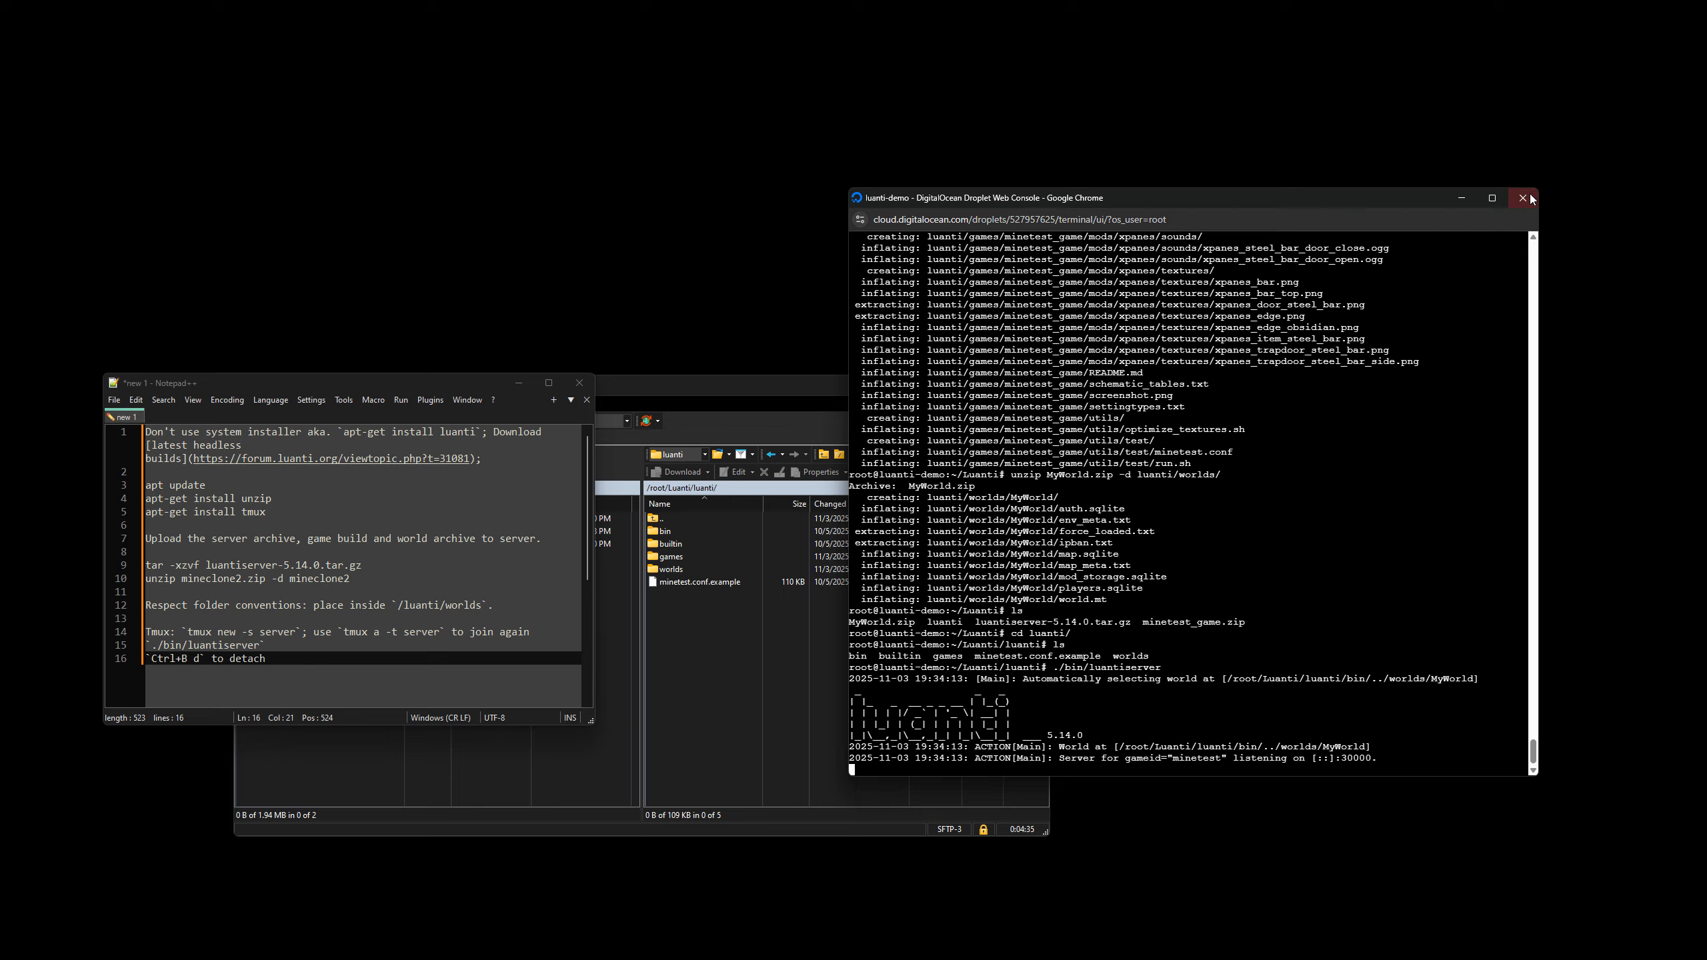
Move the console window slightly, highlight the server output and shut the running server down.
left_click_drag(1522, 209, 1551, 191)
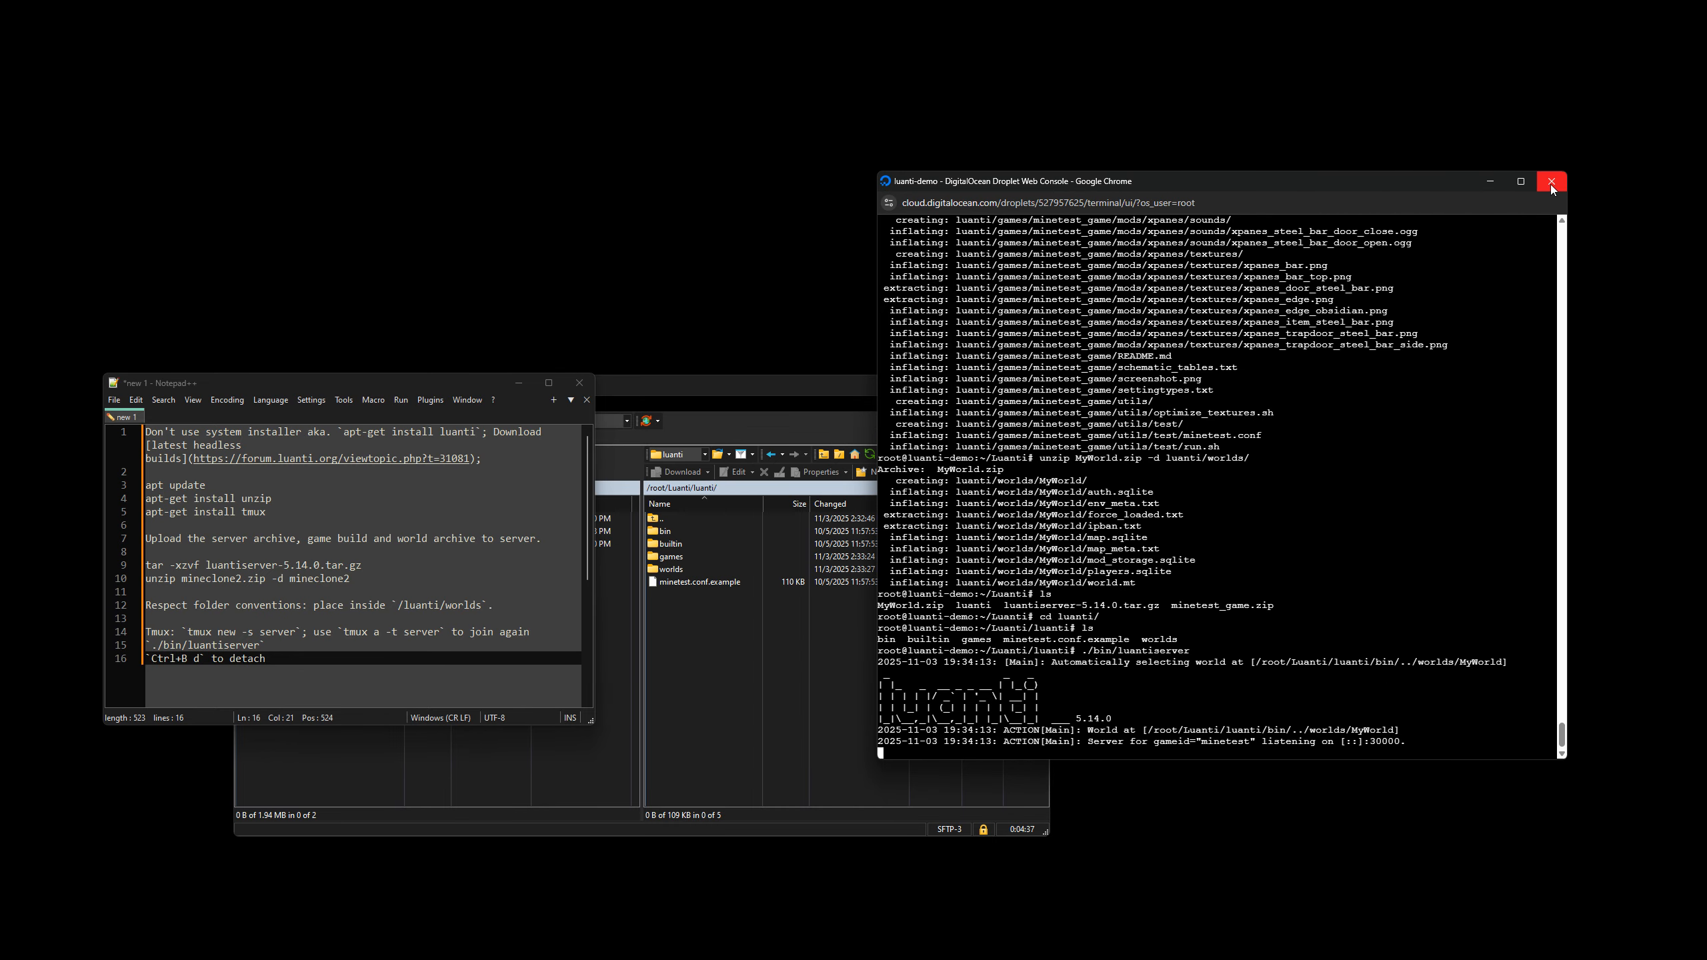
left_click_drag(885, 526, 1260, 742)
left_click(1141, 694)
key("ctrl+c")
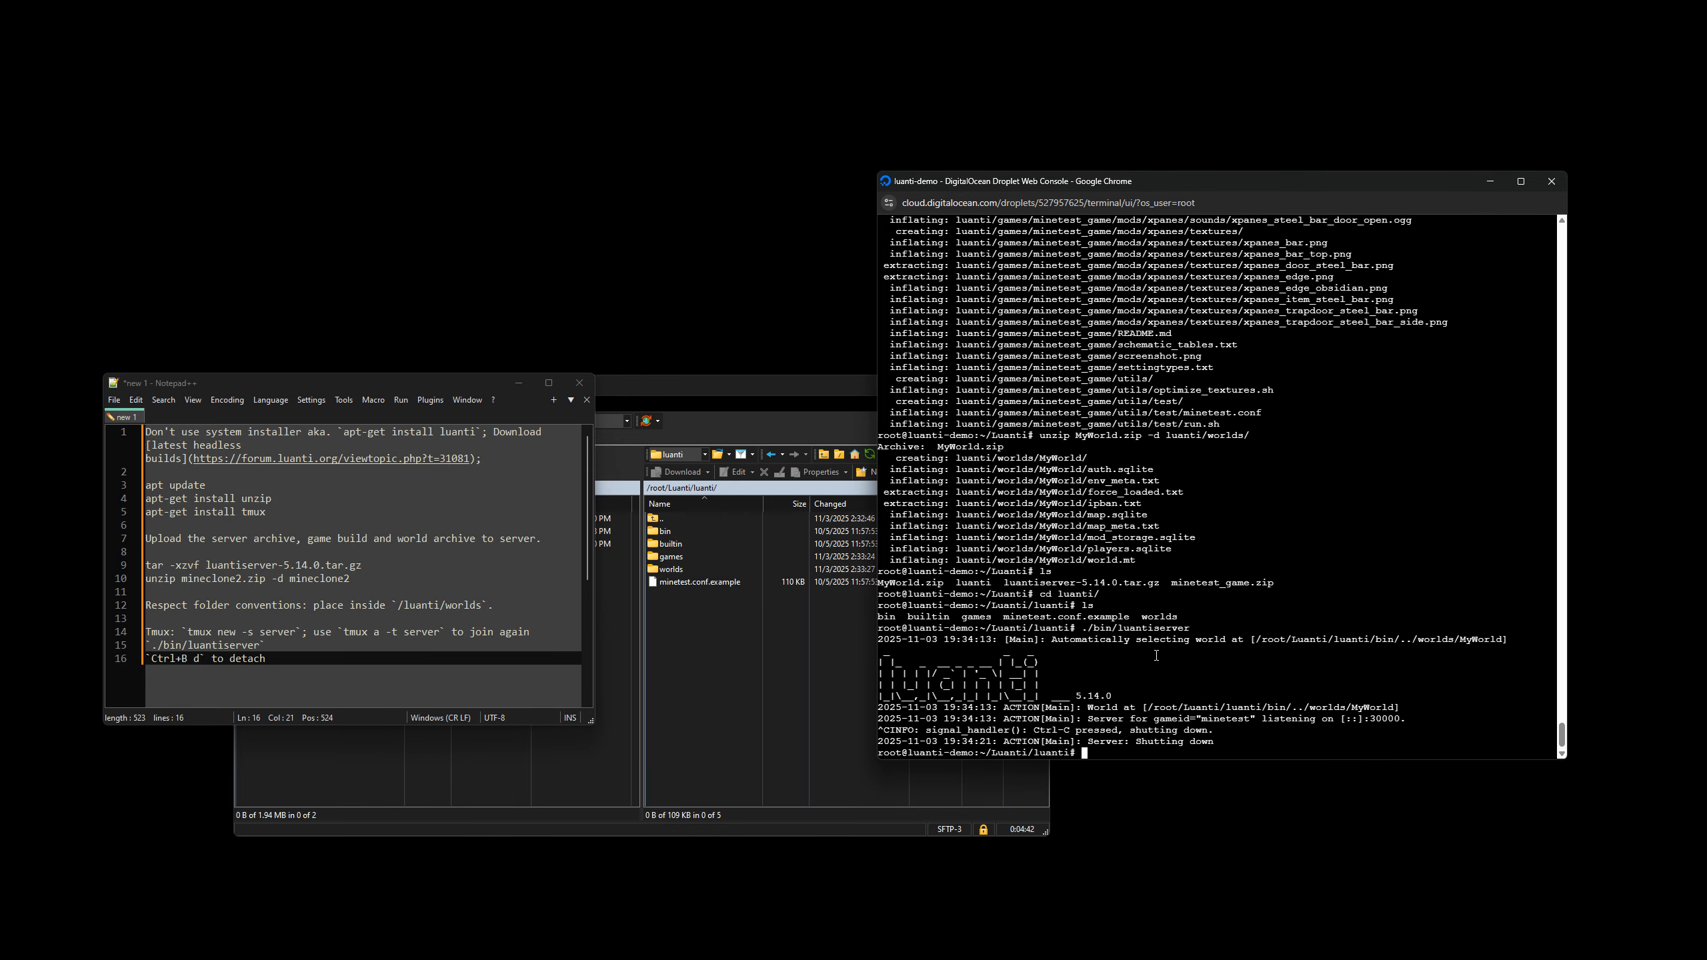
Copy tmux new -s server from the notes and run it in the console.
left_click_drag(188, 632, 297, 633)
left_click(1144, 629)
key("ctrl+v")
key("Return")
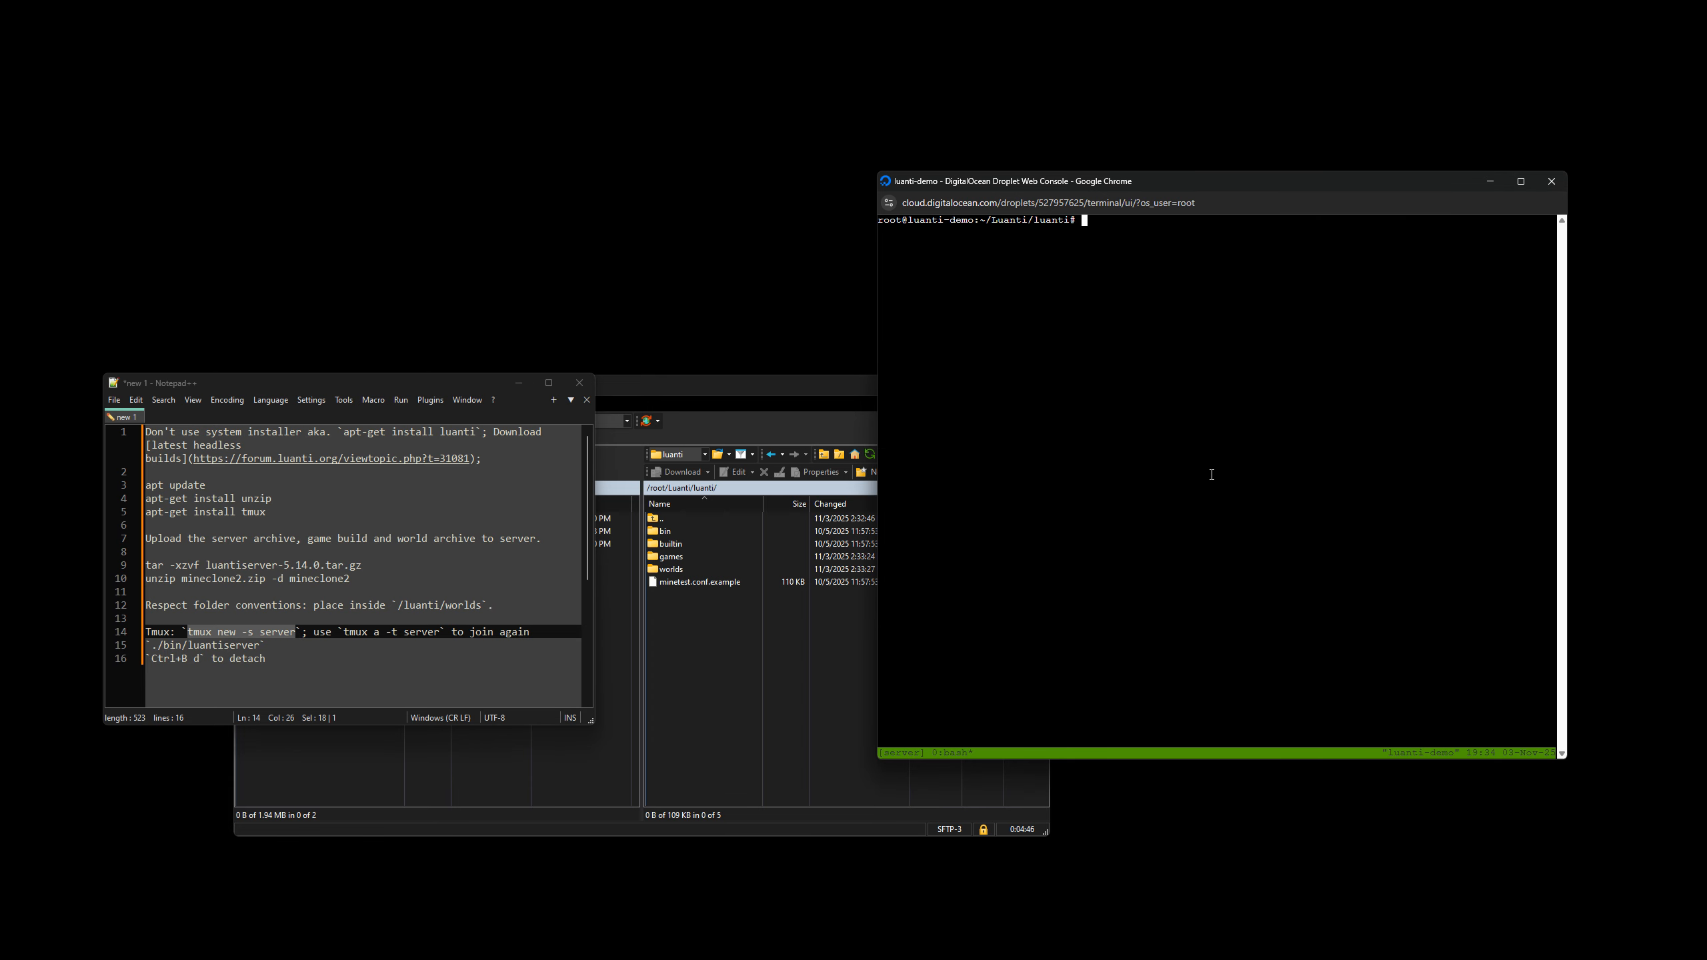
List the files inside the tmux session and start the server there with ./bin/luantiserver.
type("ls")
key("Return")
type("./bin/")
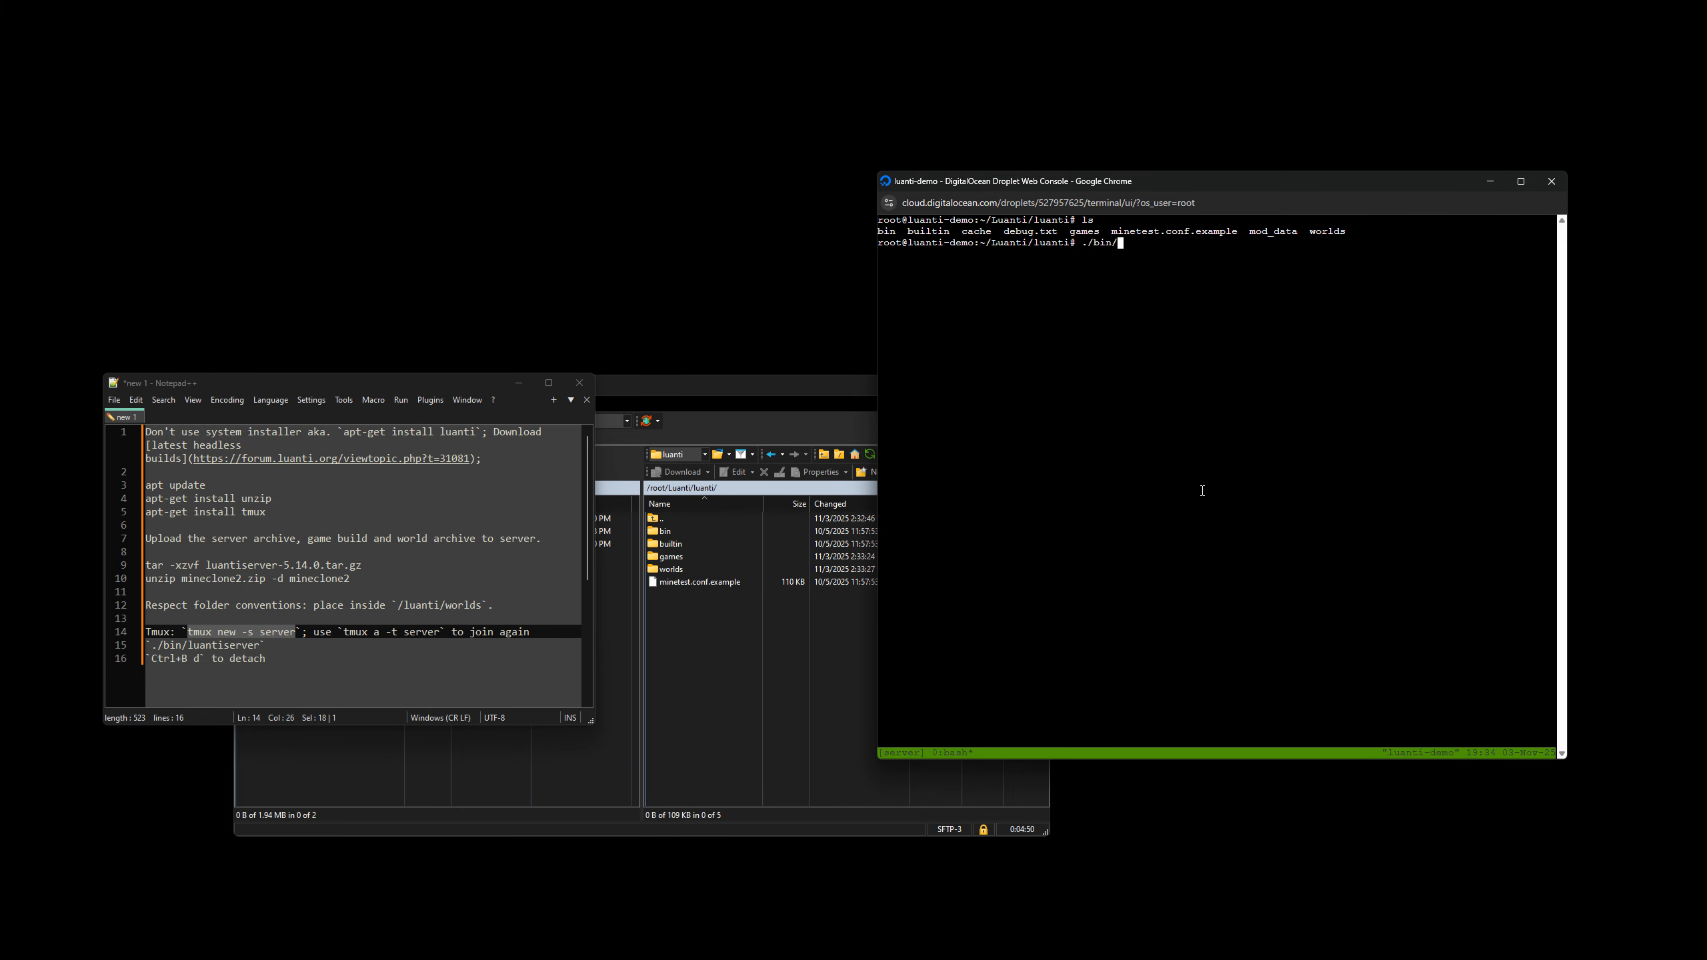
type("li")
key("Tab")
key("Return")
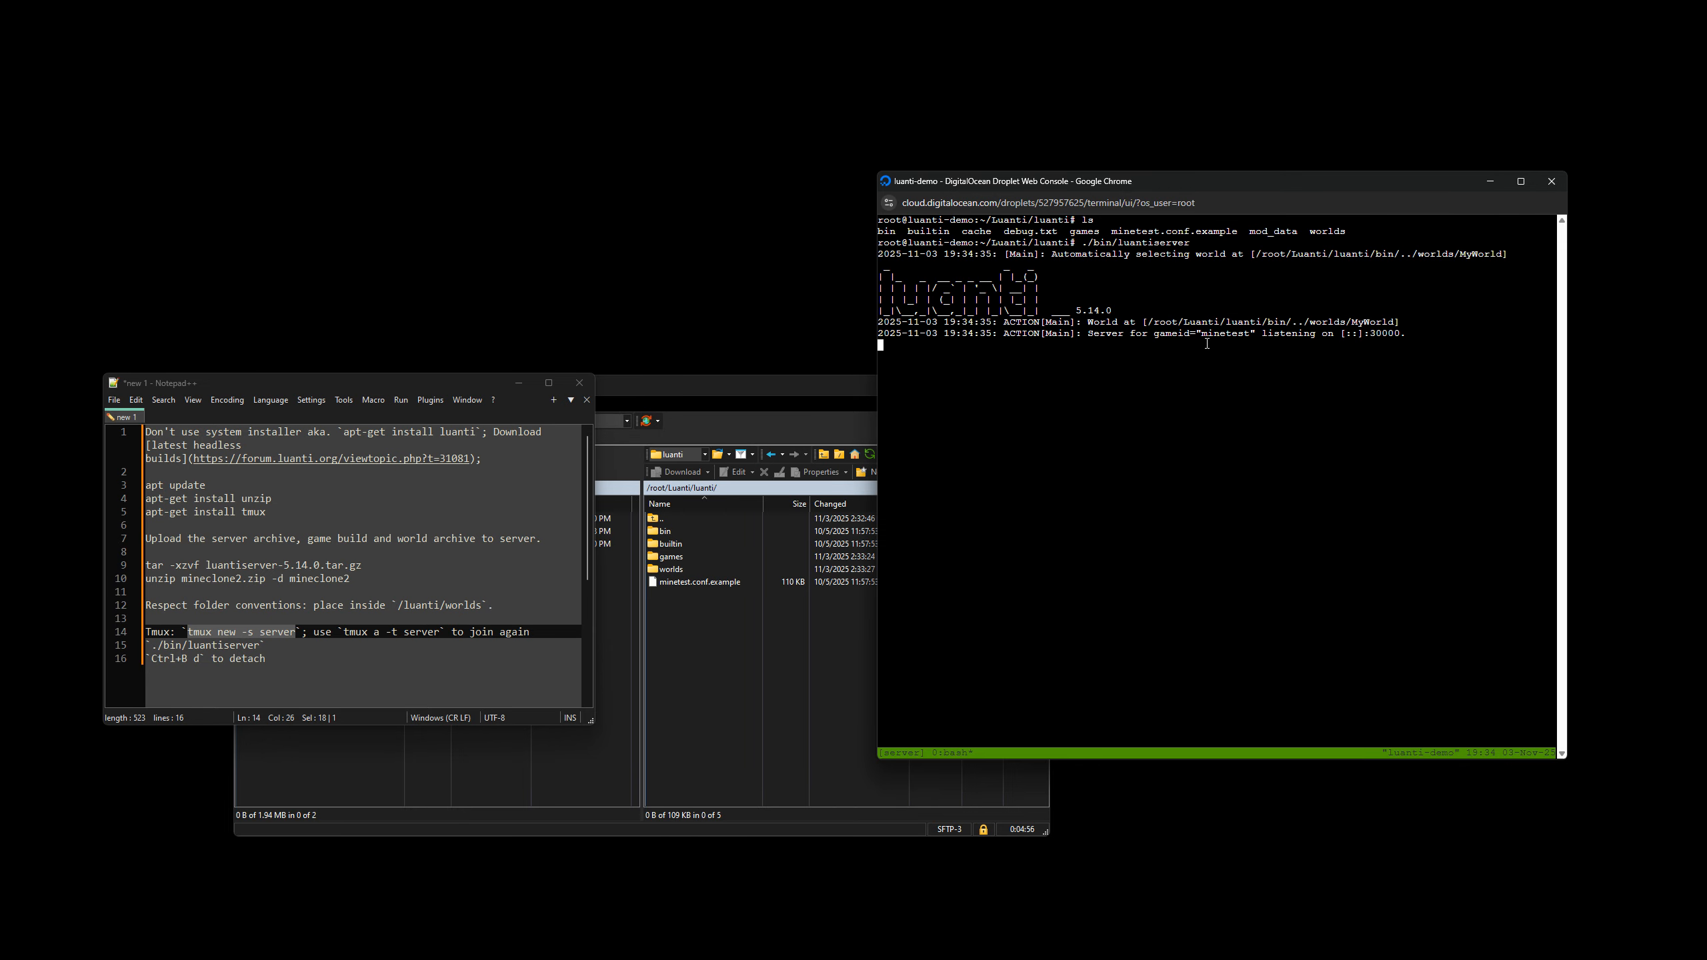
Highlight the server's listening line and the notes' Ctrl+B d detach instruction, and return to the console.
left_click_drag(1087, 332, 1406, 334)
left_click(1020, 418)
left_click_drag(267, 658, 148, 658)
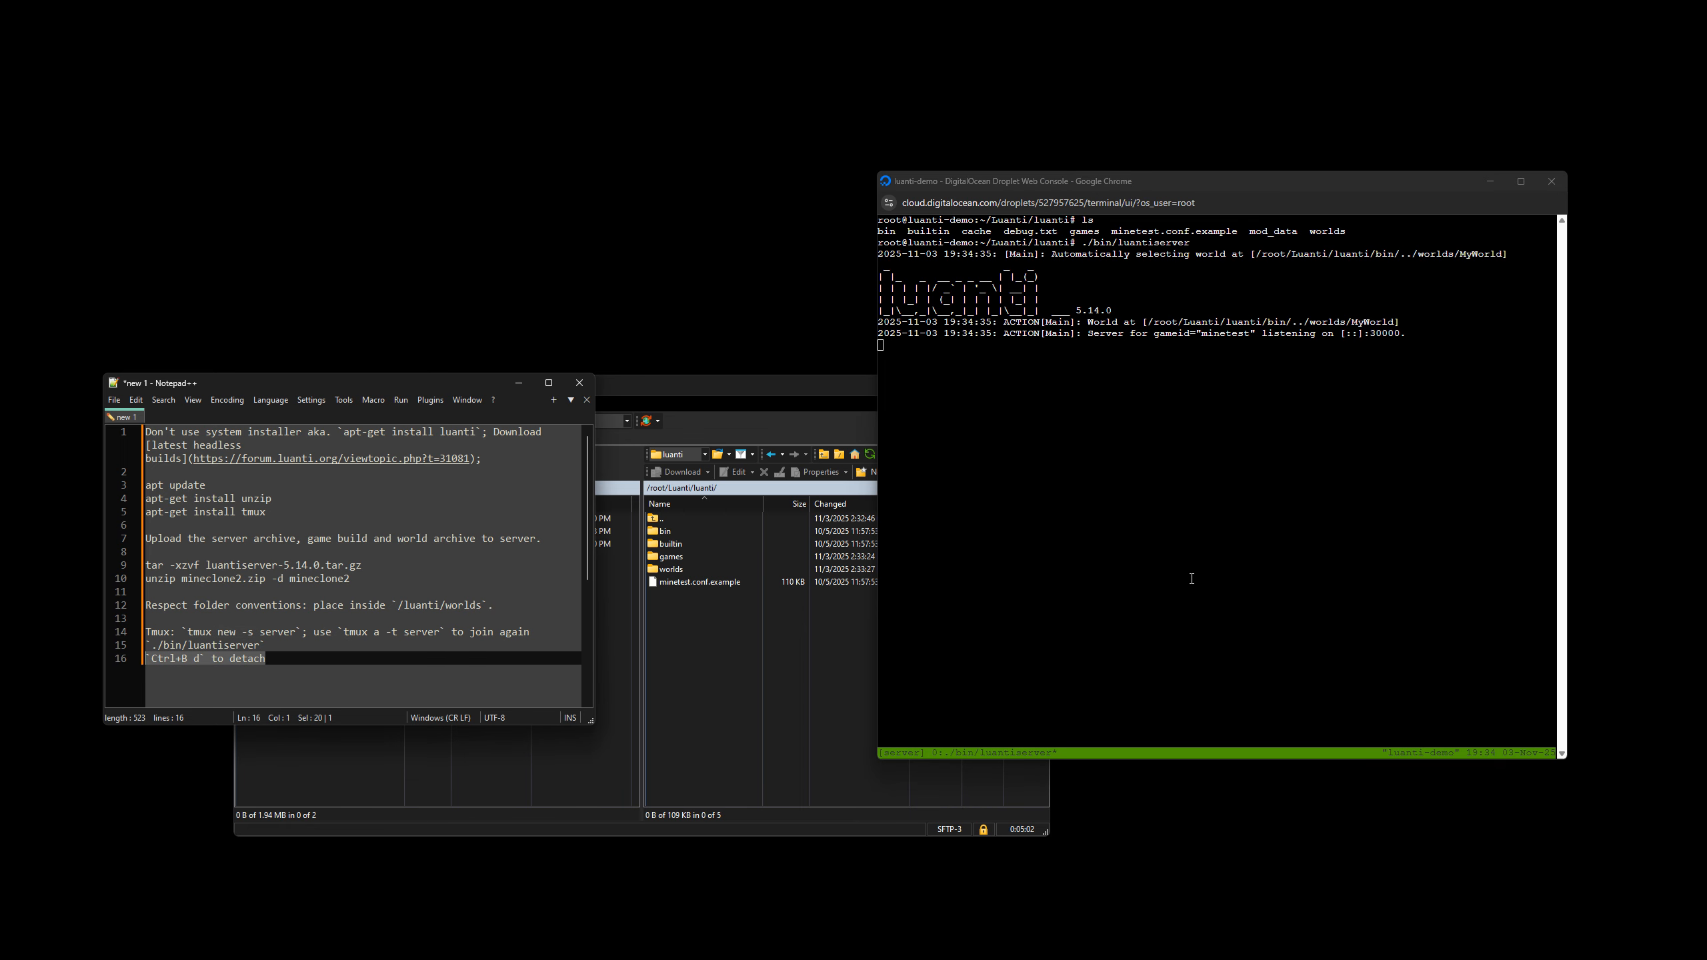
left_click_drag(1140, 531, 1141, 535)
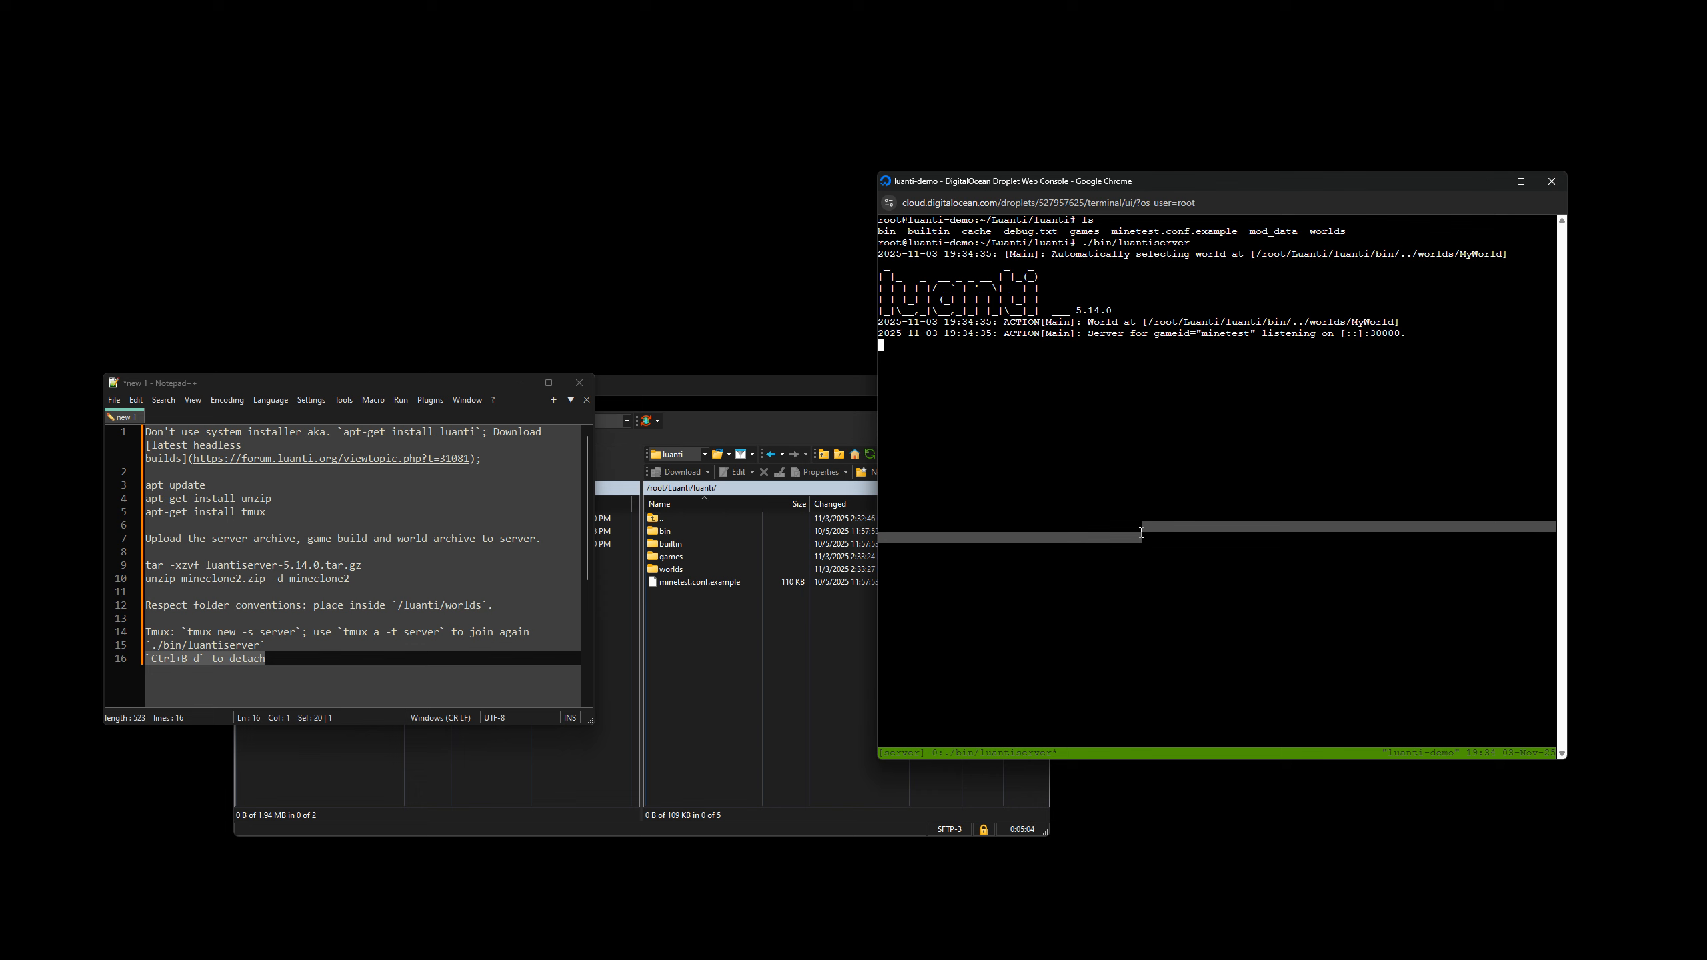
Detach from the running tmux session and highlight the tmux command line in the shell output.
left_click(1113, 467)
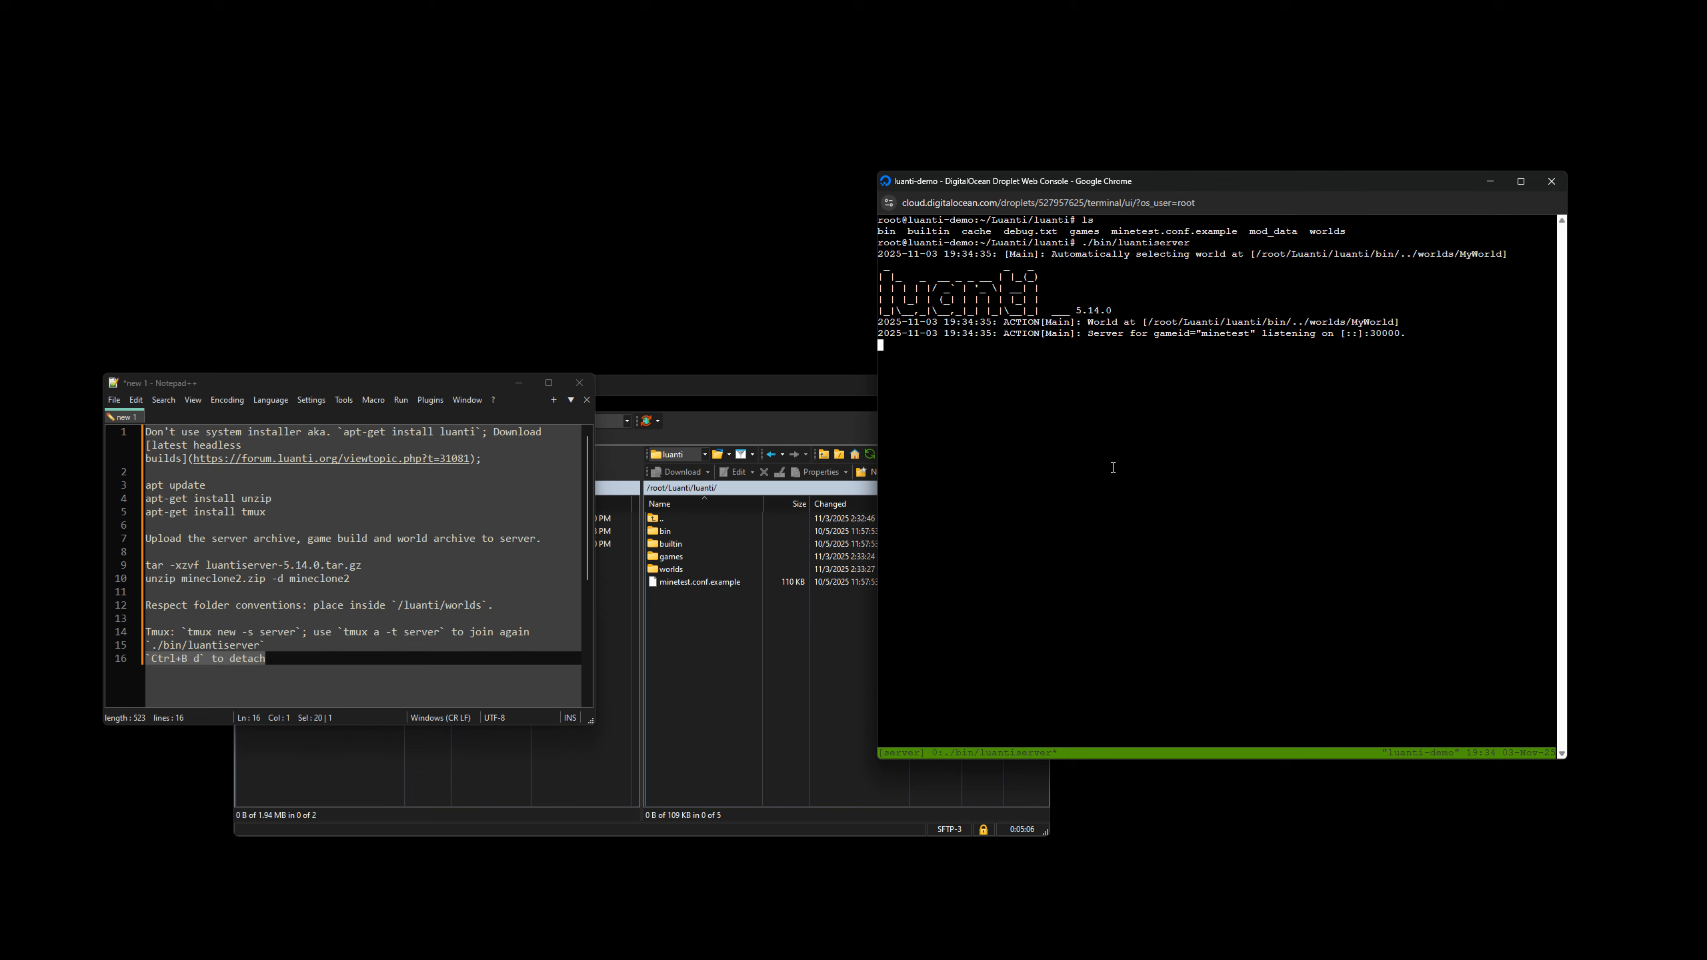
key("ctrl+b")
key("d")
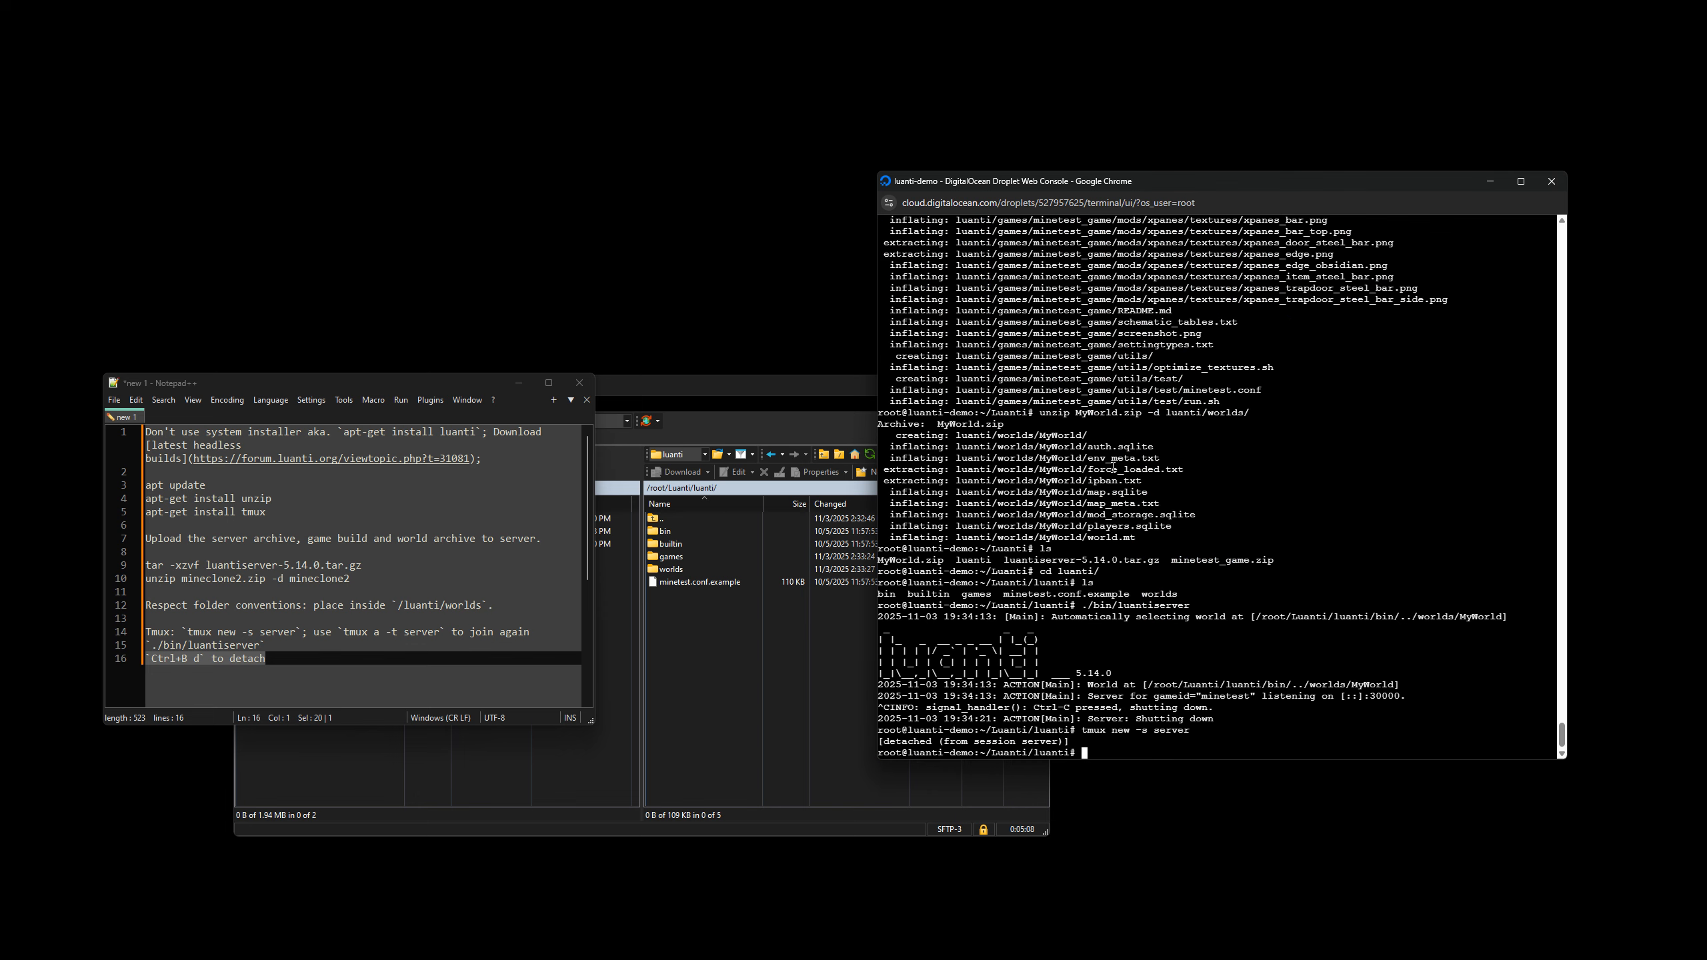
left_click_drag(1032, 354, 1217, 739)
left_click(1216, 737)
left_click_drag(1084, 728, 1204, 718)
Copy tmux a -t server from the notes and run it in the console to rejoin the session.
left_click(407, 615)
left_click(345, 634)
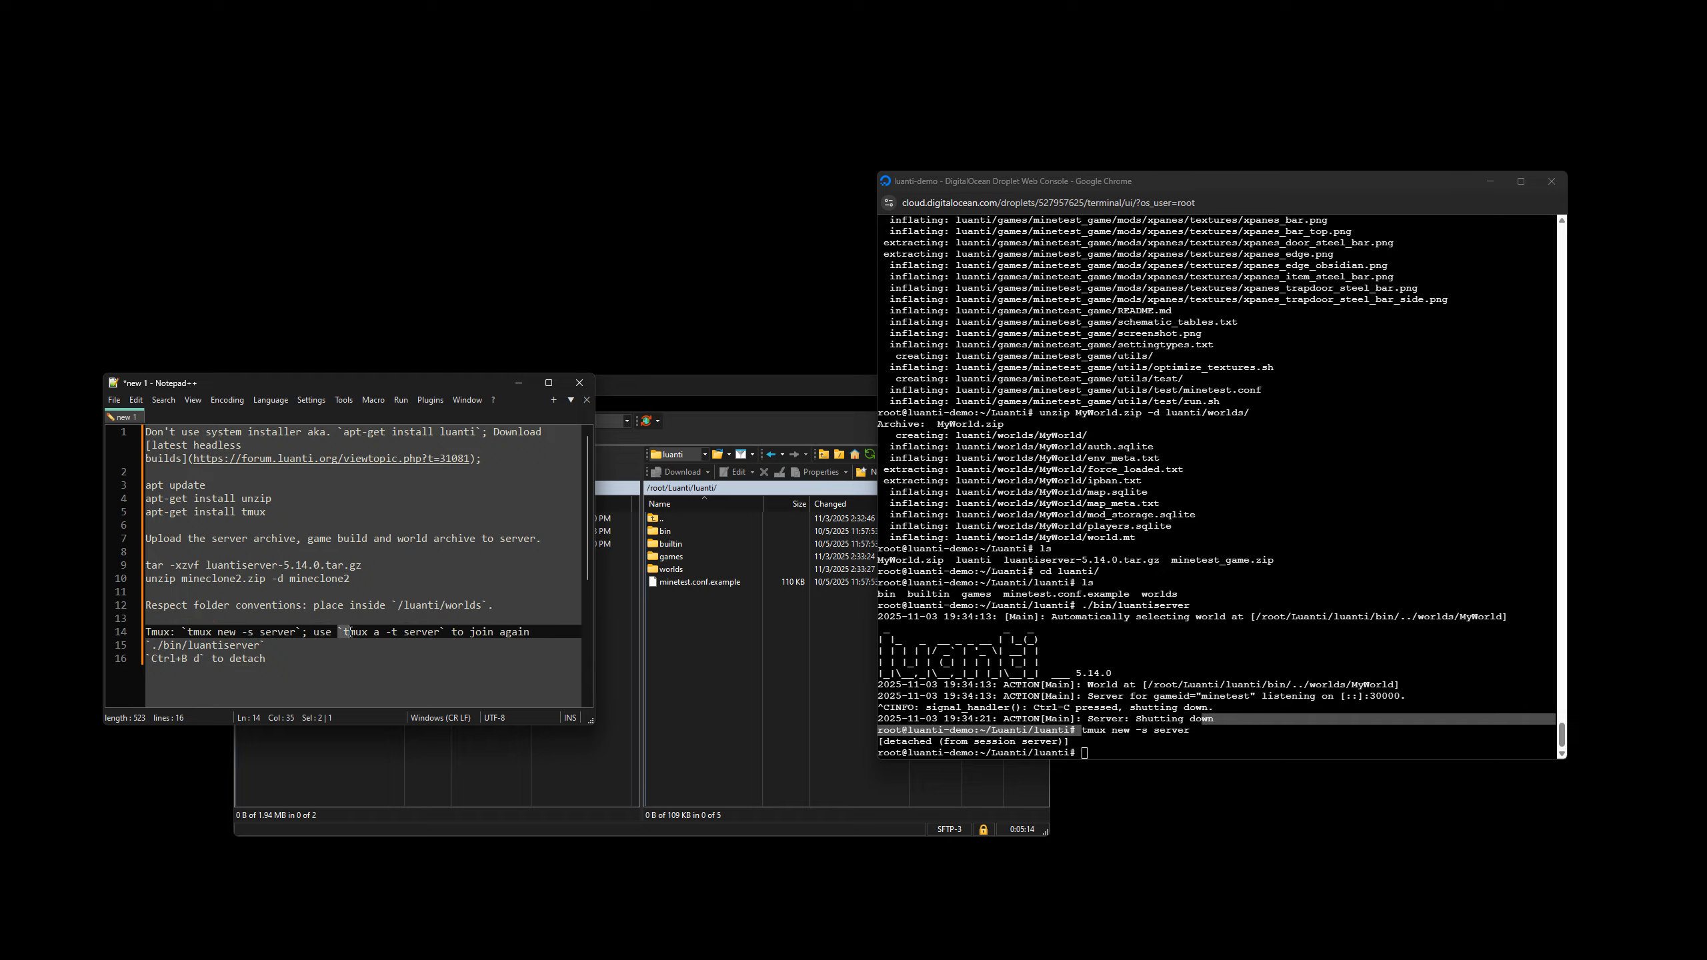
left_click(439, 633, "shift")
key("ctrl+c")
left_click(1222, 662)
key("ctrl+v")
key("Return")
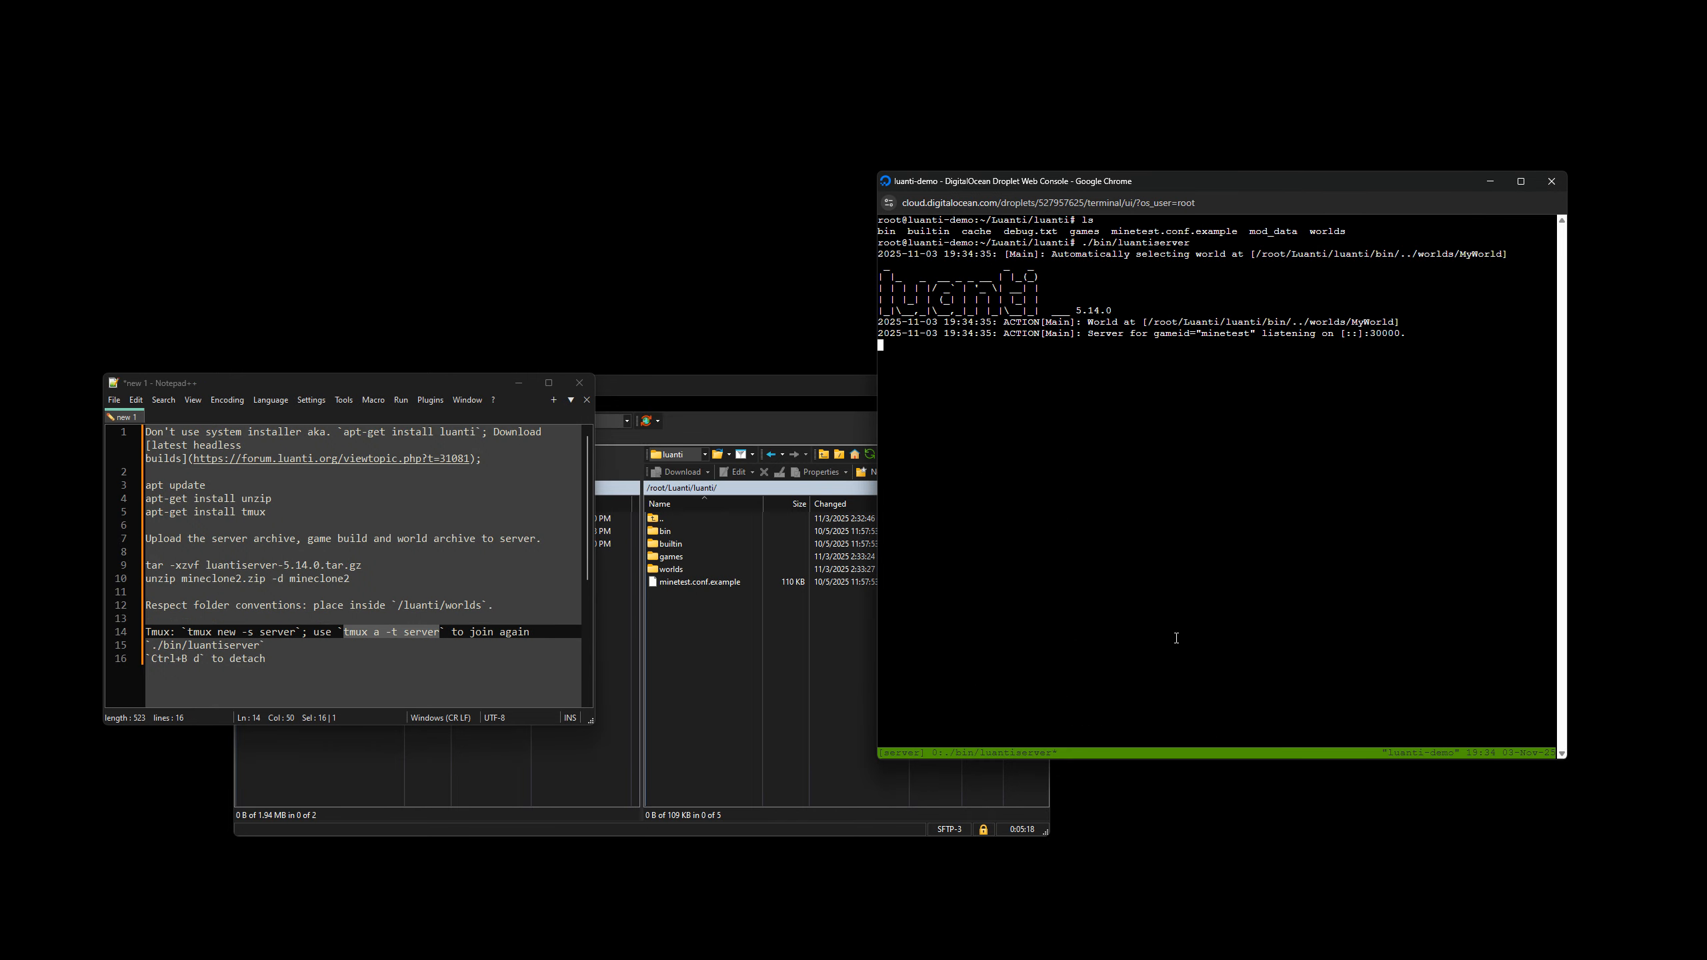
Detach from the tmux session again, move the console window aside and bring the WinSCP window to the front.
key("ctrl+b")
key("d")
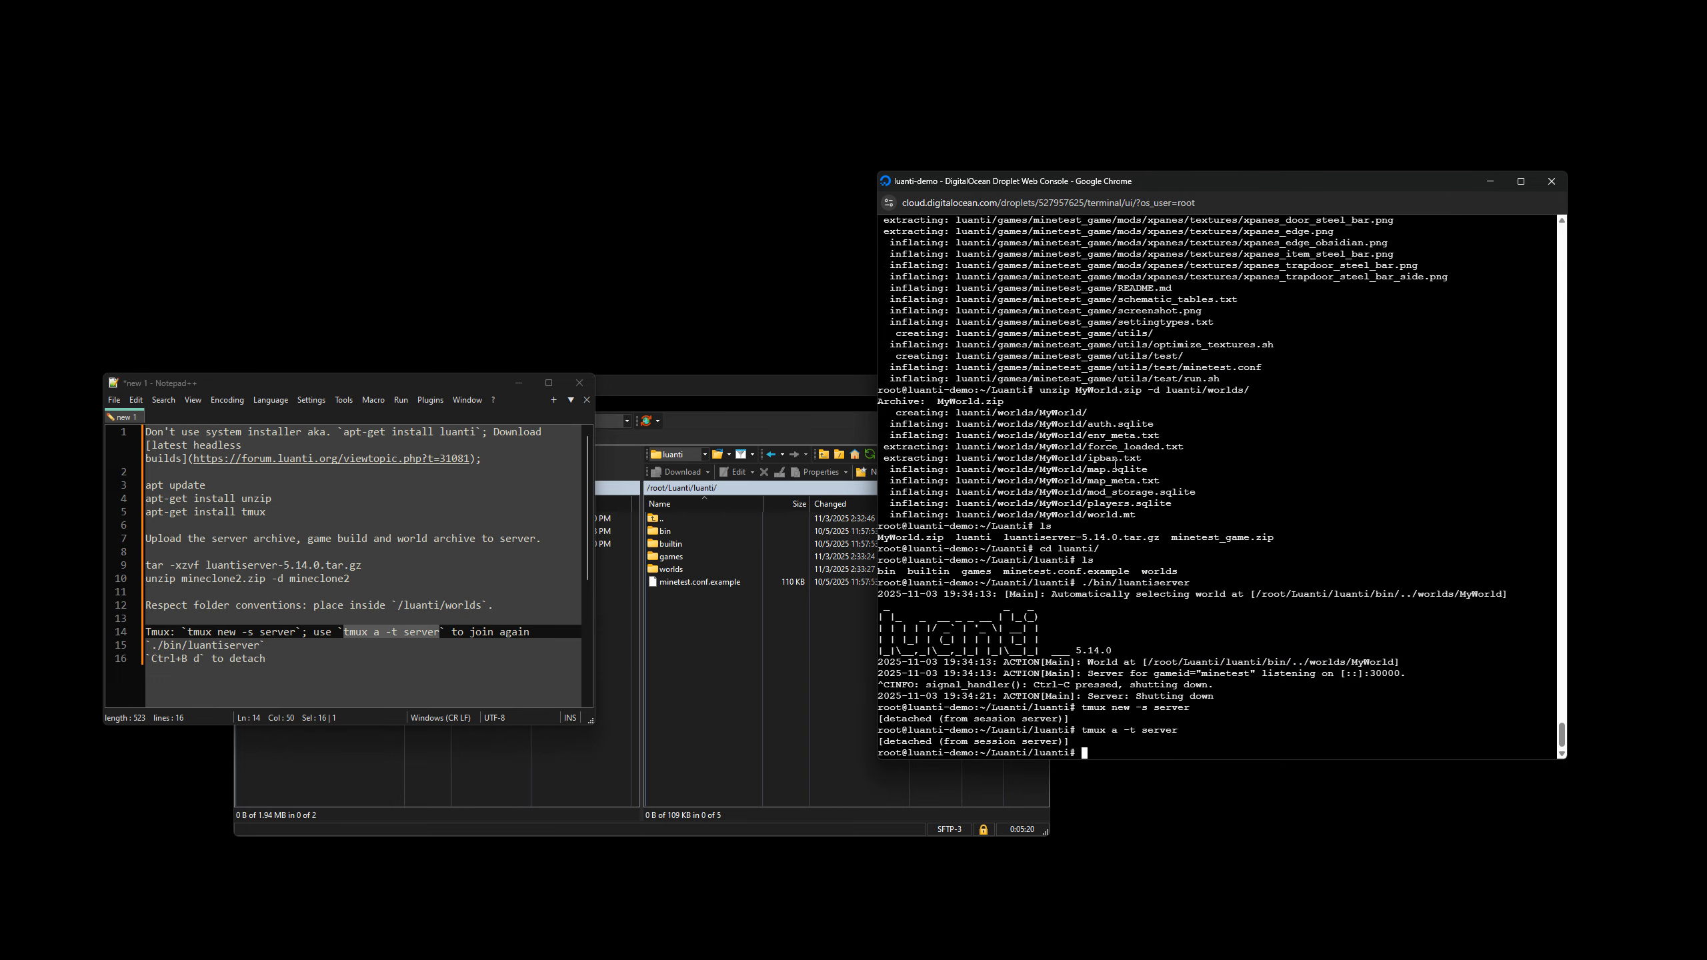
left_click_drag(1360, 194, 1423, 208)
left_click(853, 419)
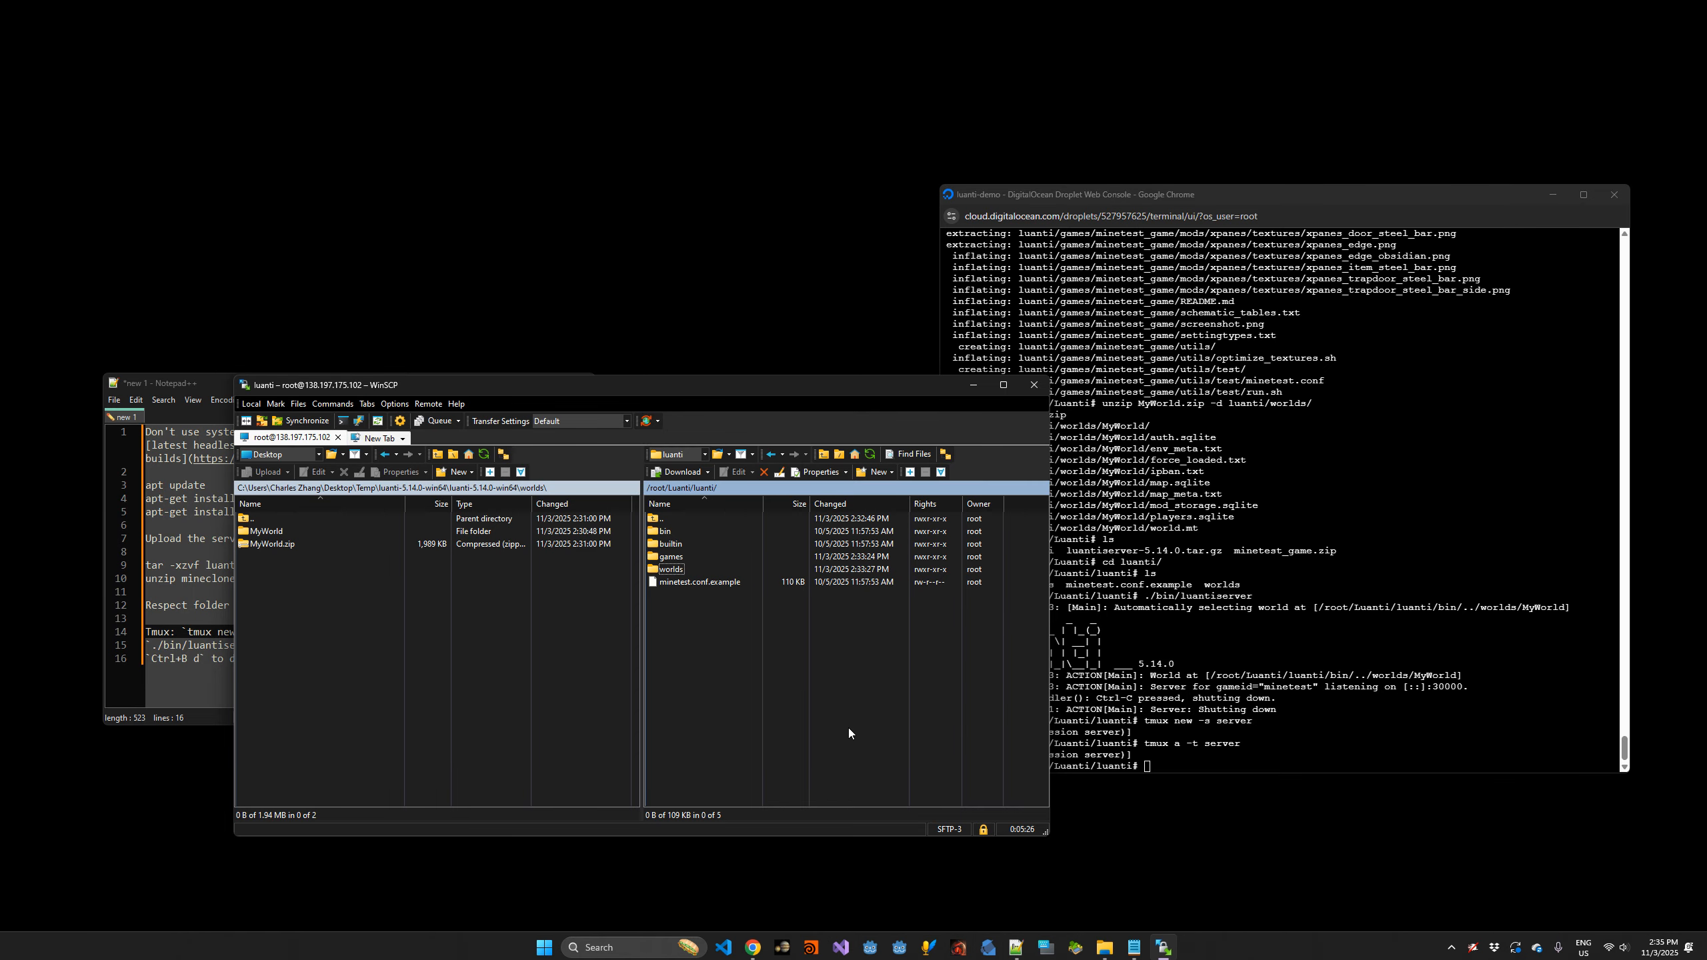
Copy the luanti-demo Droplet's IPv4 address from its DigitalOcean page and return to the local worlds folder in File Explorer.
key("ctrl+super+Right")
key("alt+Tab")
key("Escape")
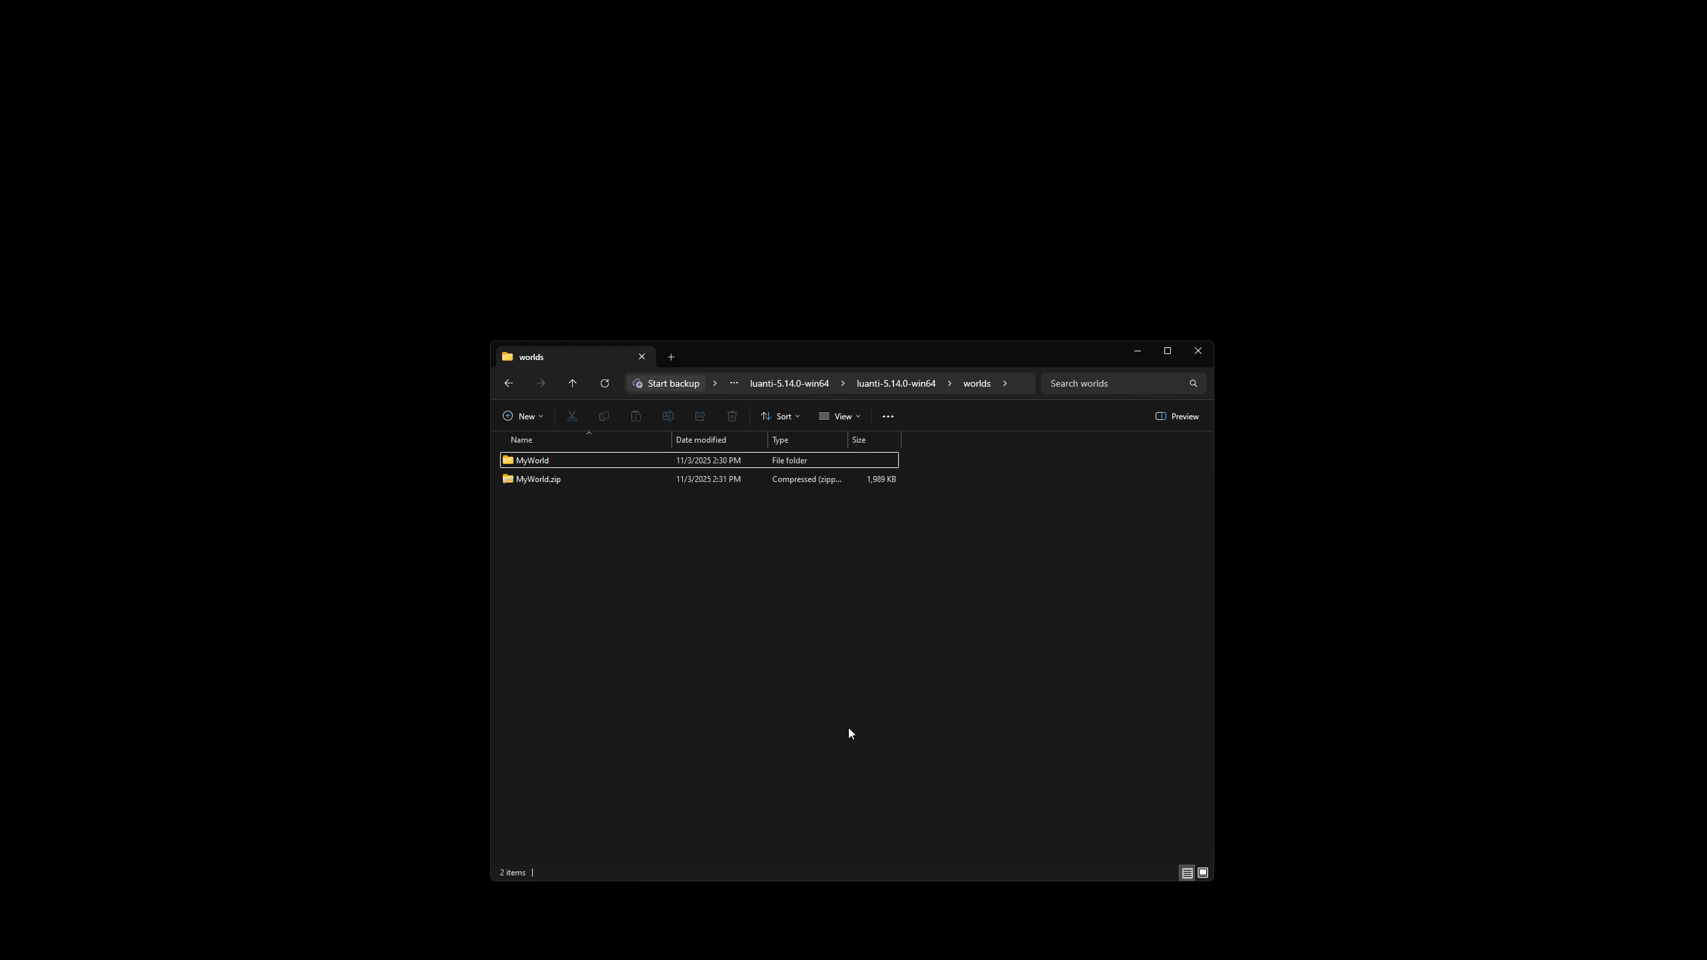
key("ctrl+super+Left")
key("alt+Tab")
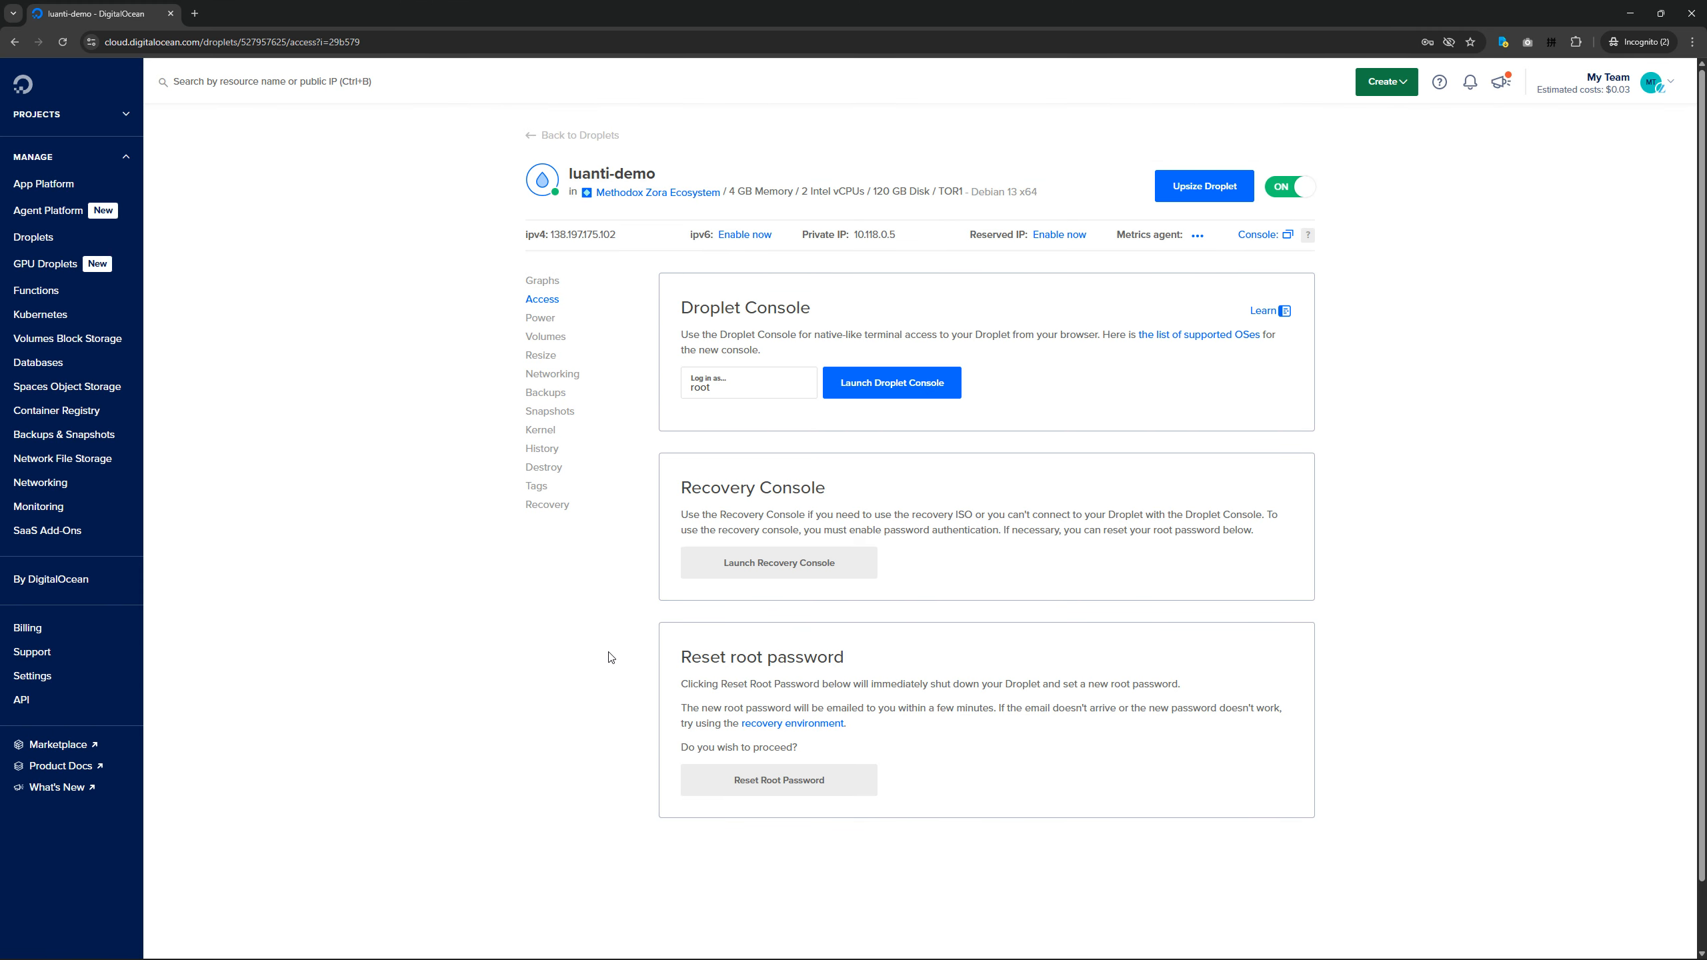
key("ctrl+super+Left")
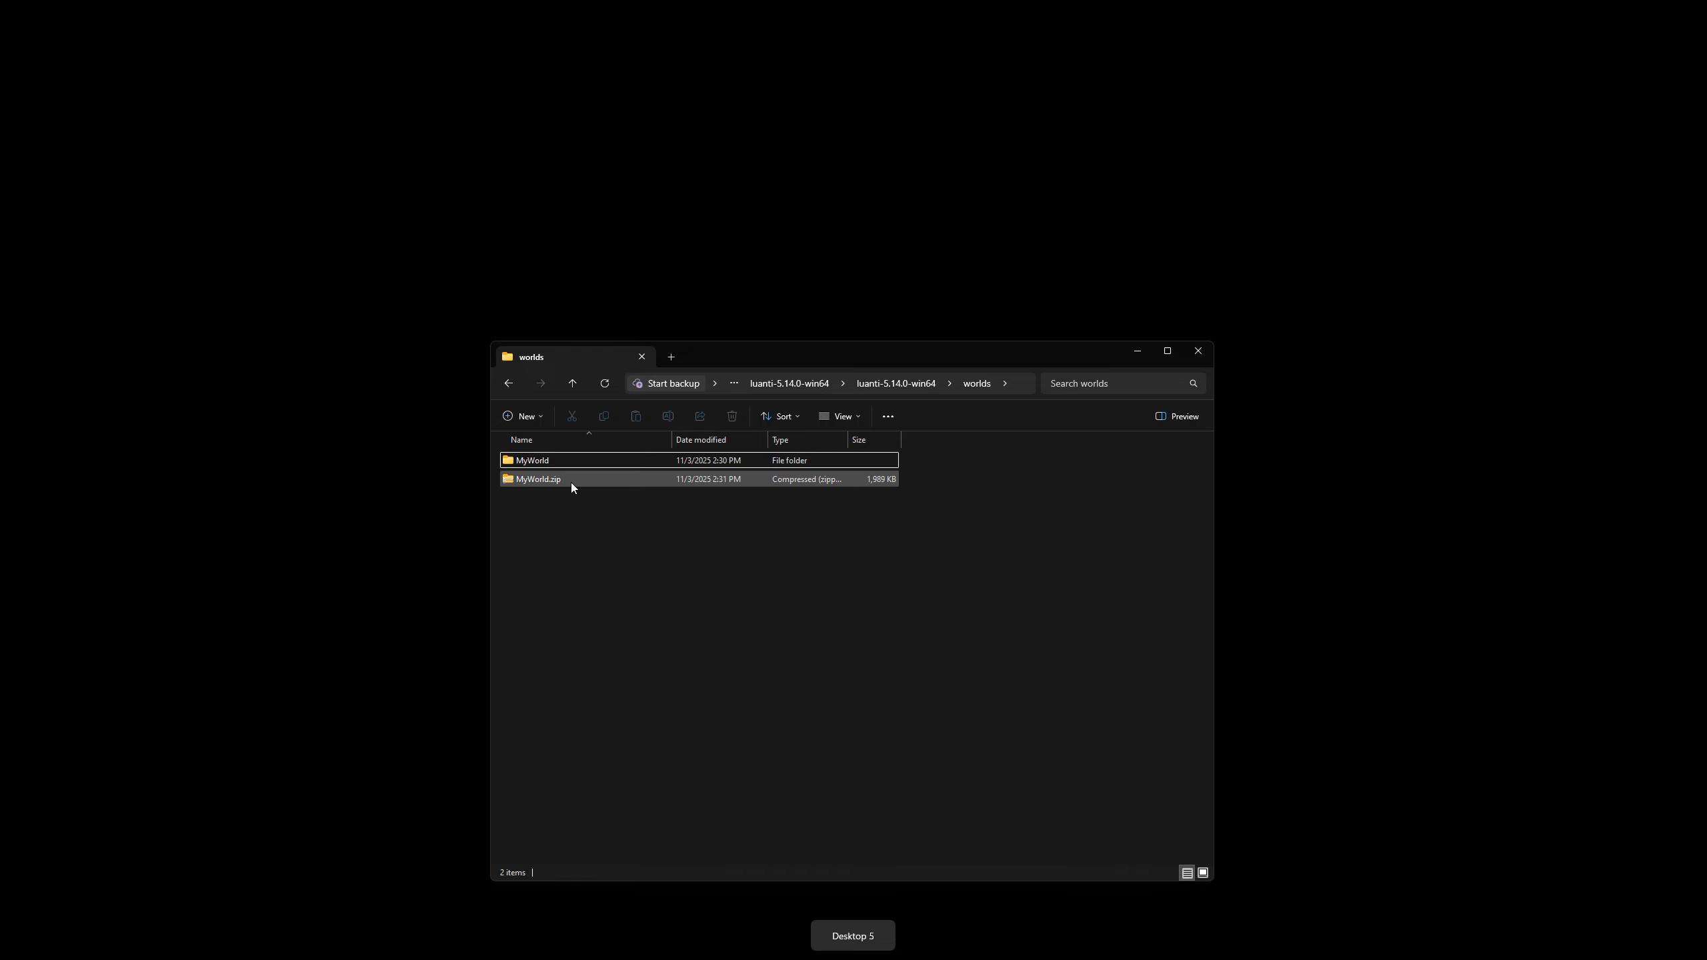
key("alt+Tab")
left_click(372, 504)
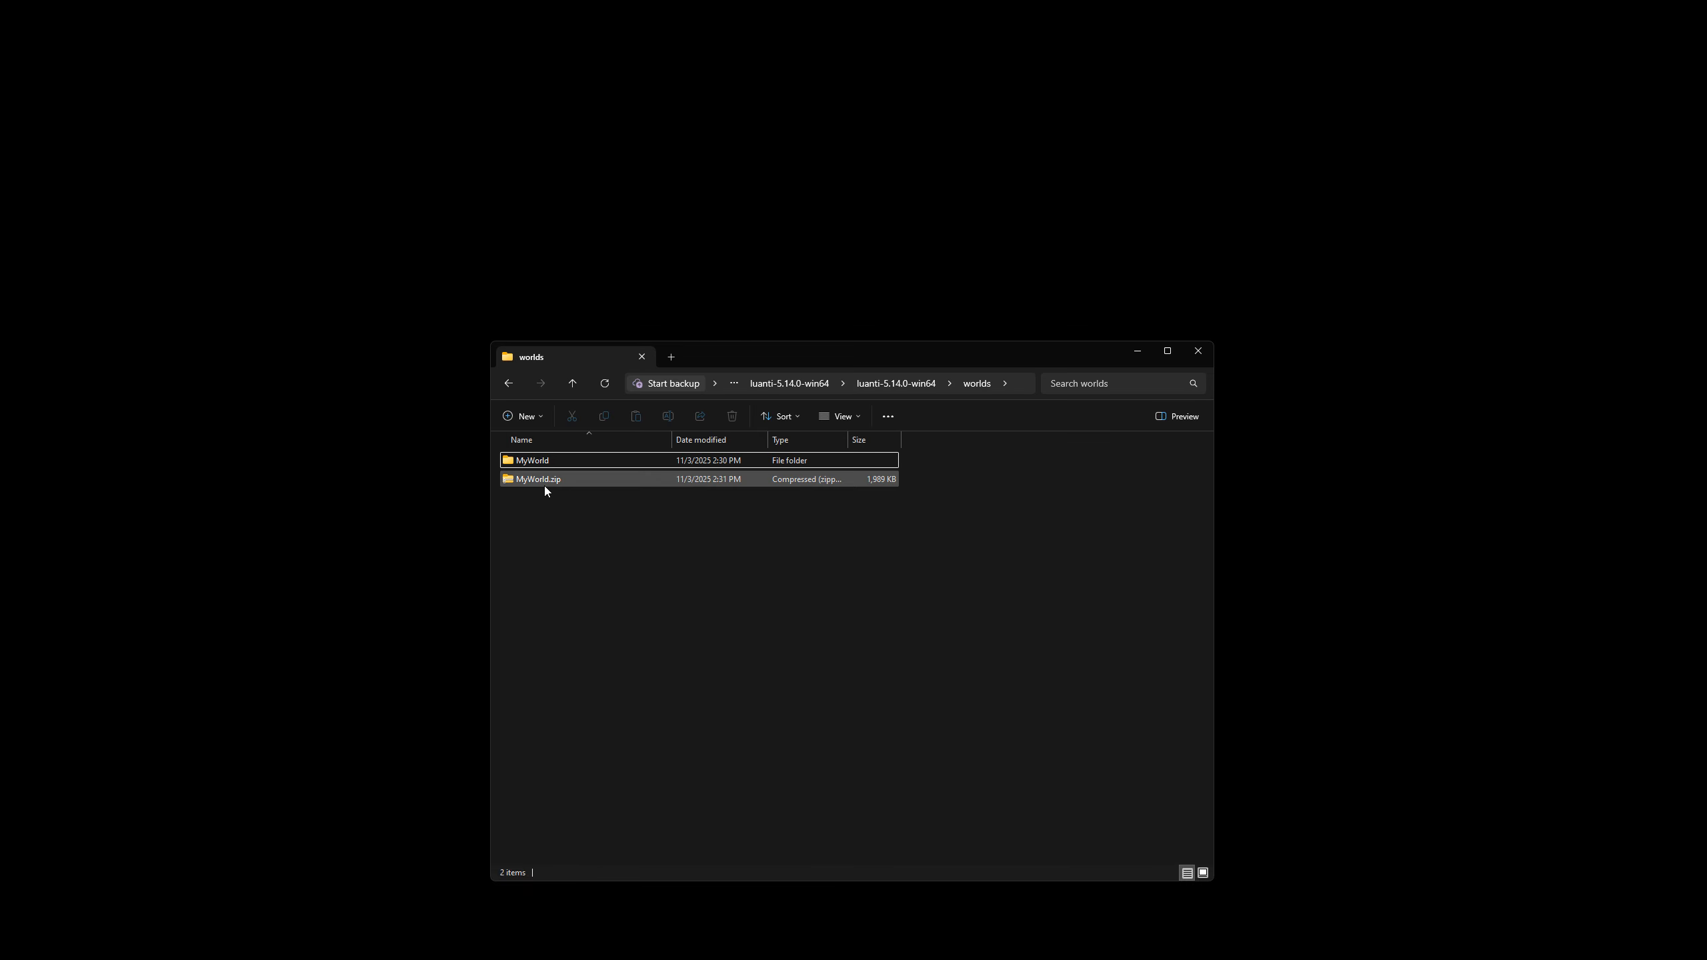
Launch luanti.exe from the local bin folder and set the server address for joining to 138.197.175.102.
left_click(905, 384)
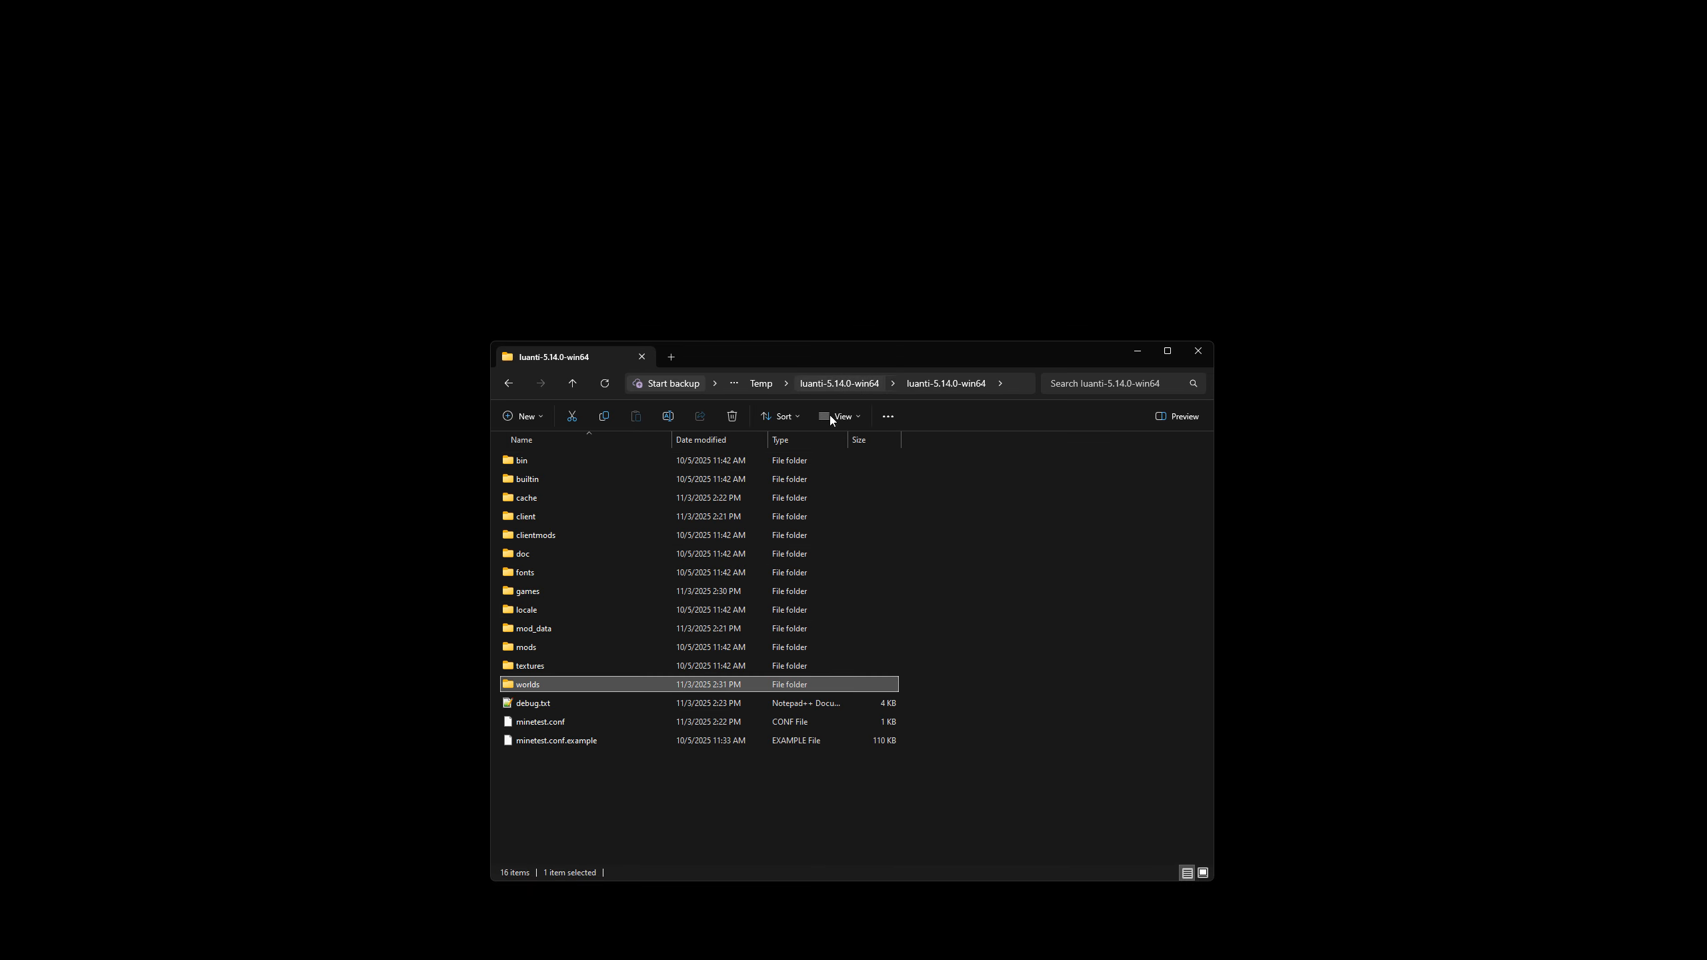
double_click(533, 460)
double_click(565, 722)
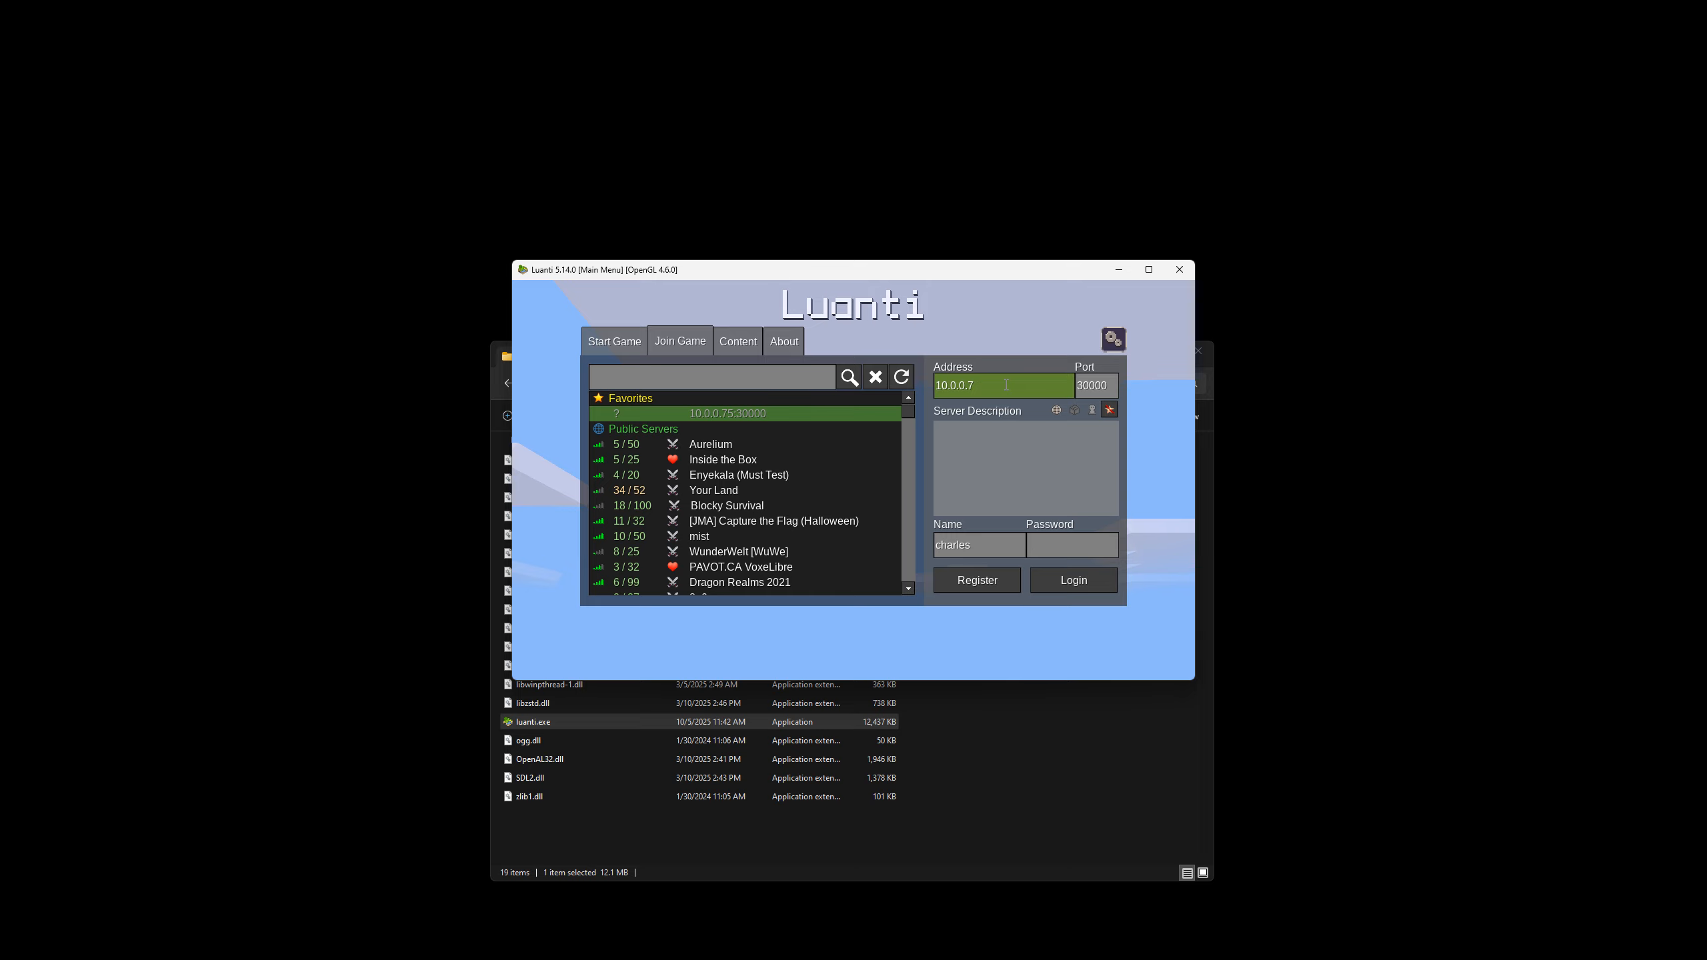
key("BackSpace")
key("BackSpace")
key("BackSpace")
key("BackSpace")
key("BackSpace")
key("BackSpace")
key("BackSpace")
key("BackSpace")
key("ctrl+v")
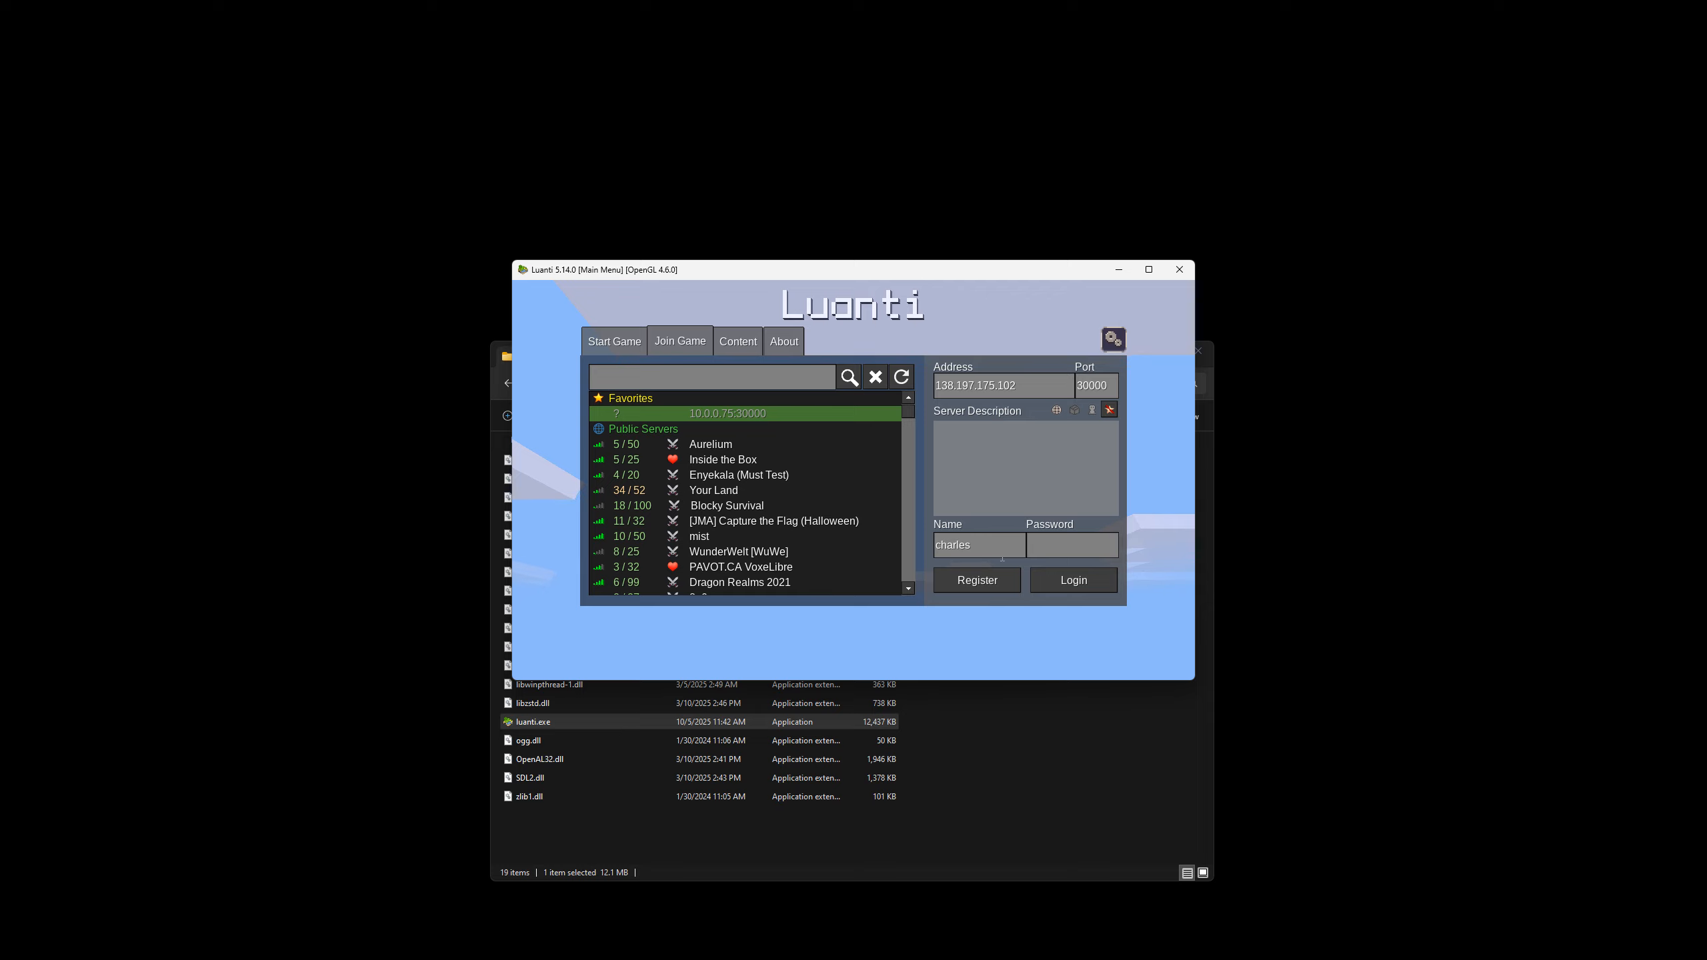
Try to register the player on the Droplet server, entering and confirming the account password.
left_click(1002, 578)
left_click(739, 478)
type("****")
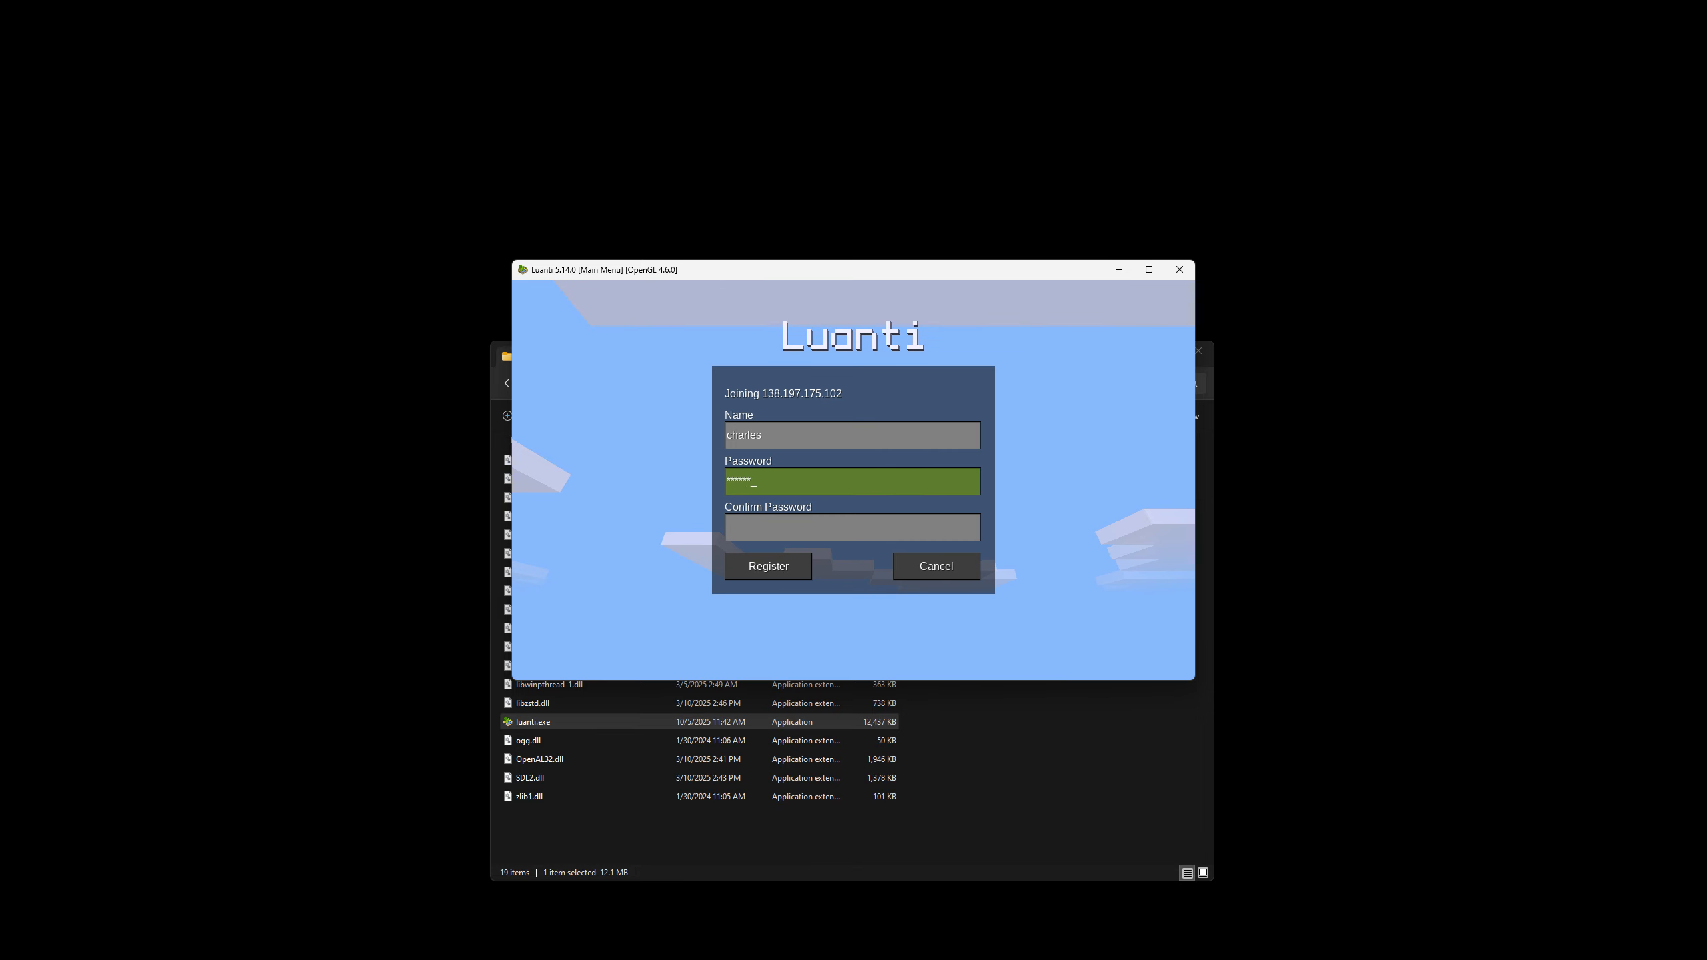
key("Tab")
type("****")
left_click(793, 570)
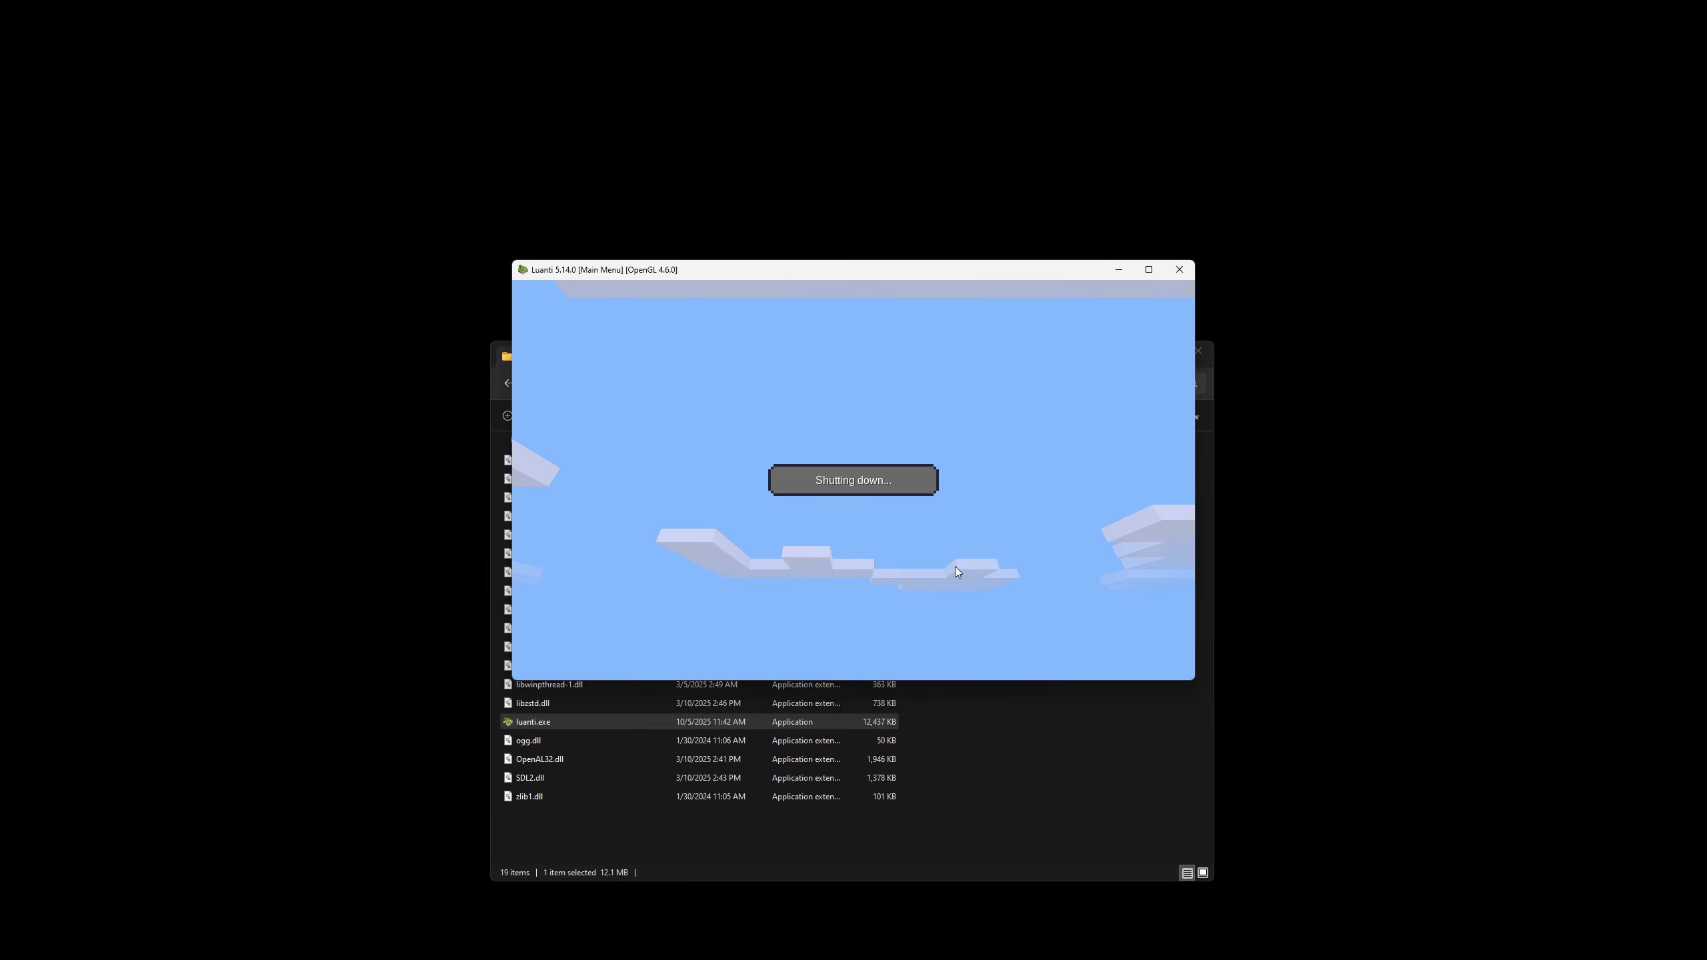
left_click(865, 593)
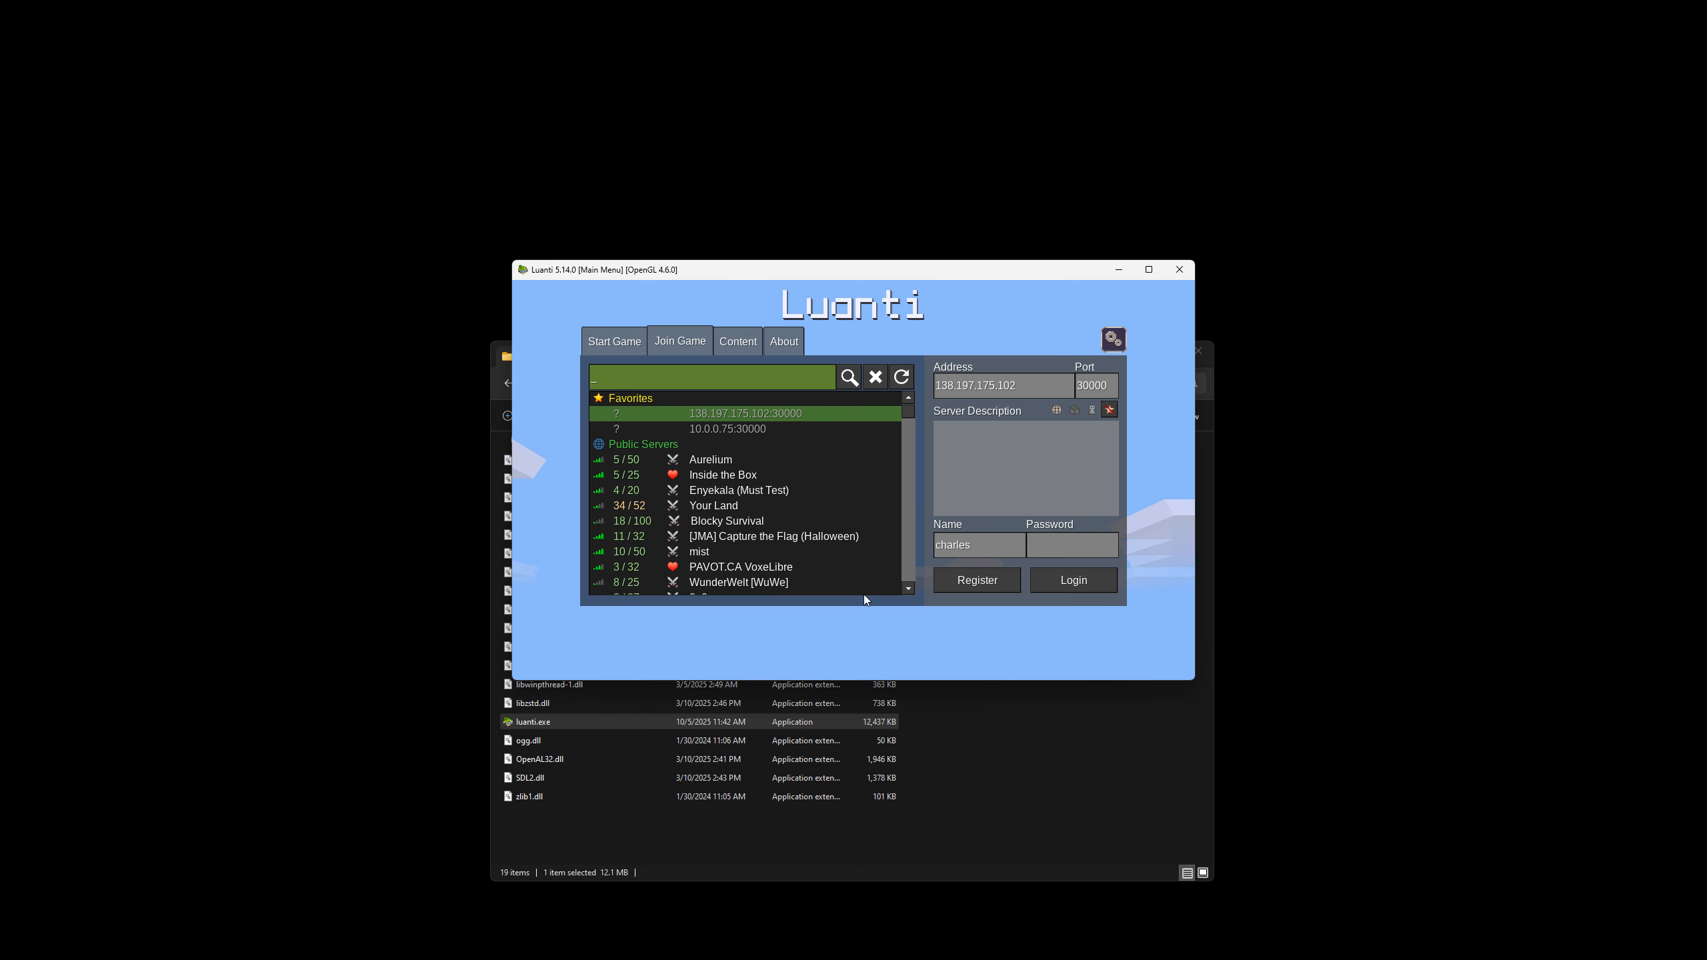
Log in to the Droplet server with the account password, view the world and close the game.
left_click(1082, 558)
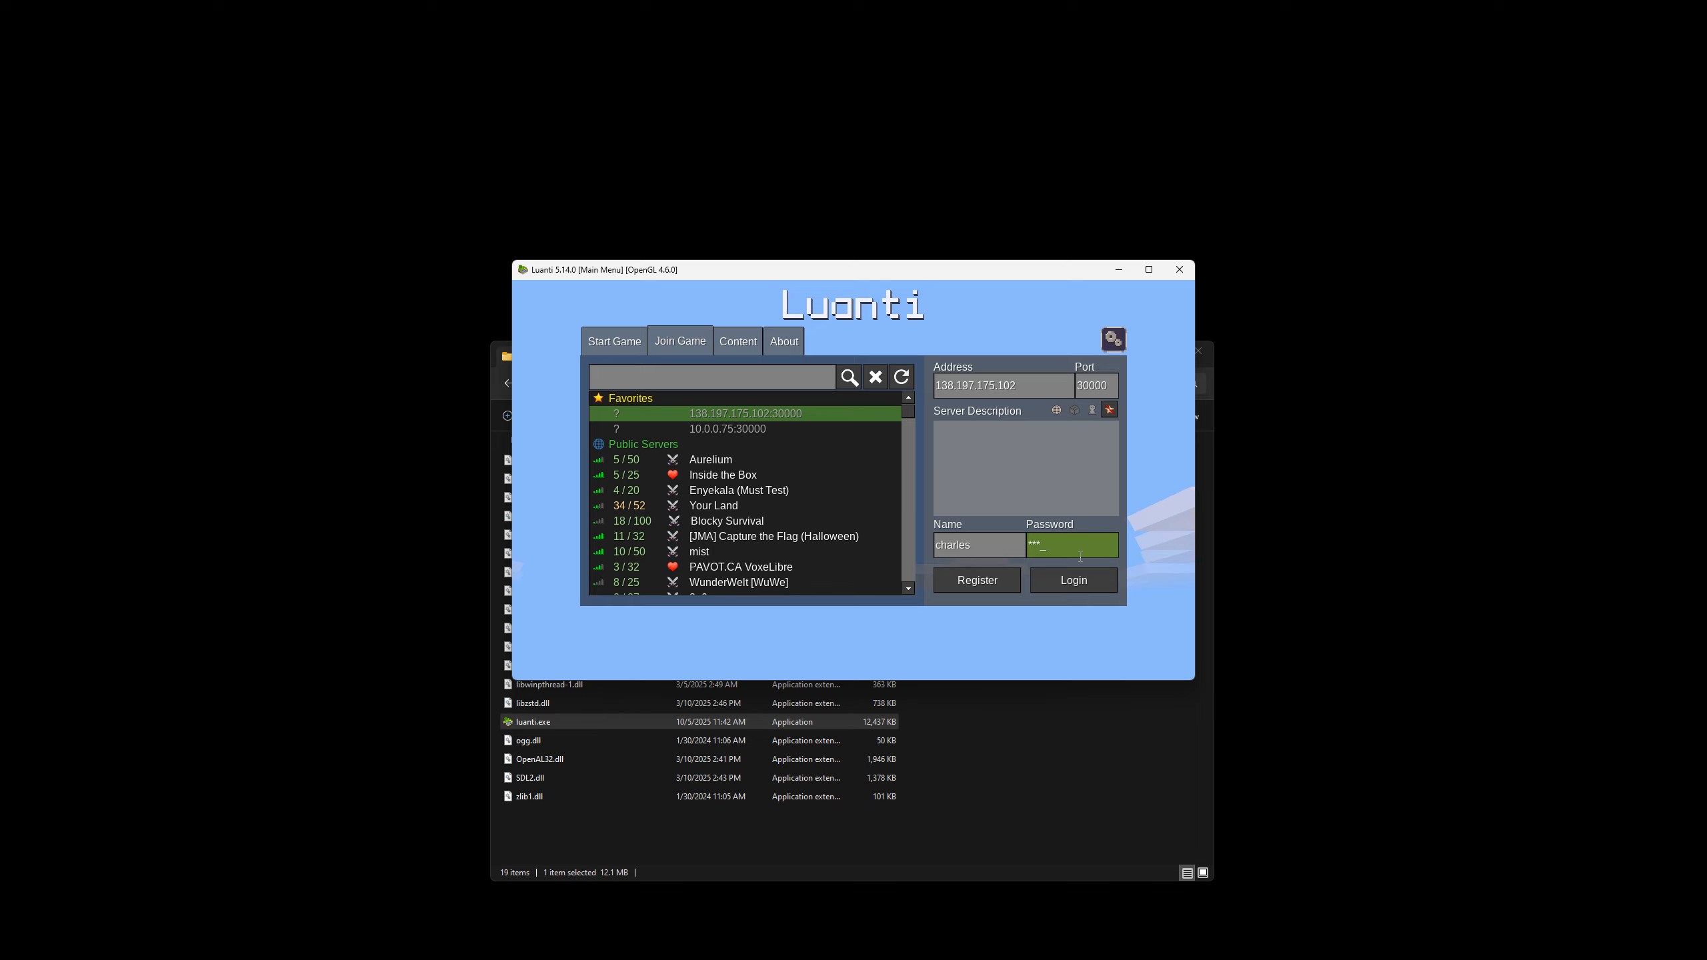
left_click(1079, 582)
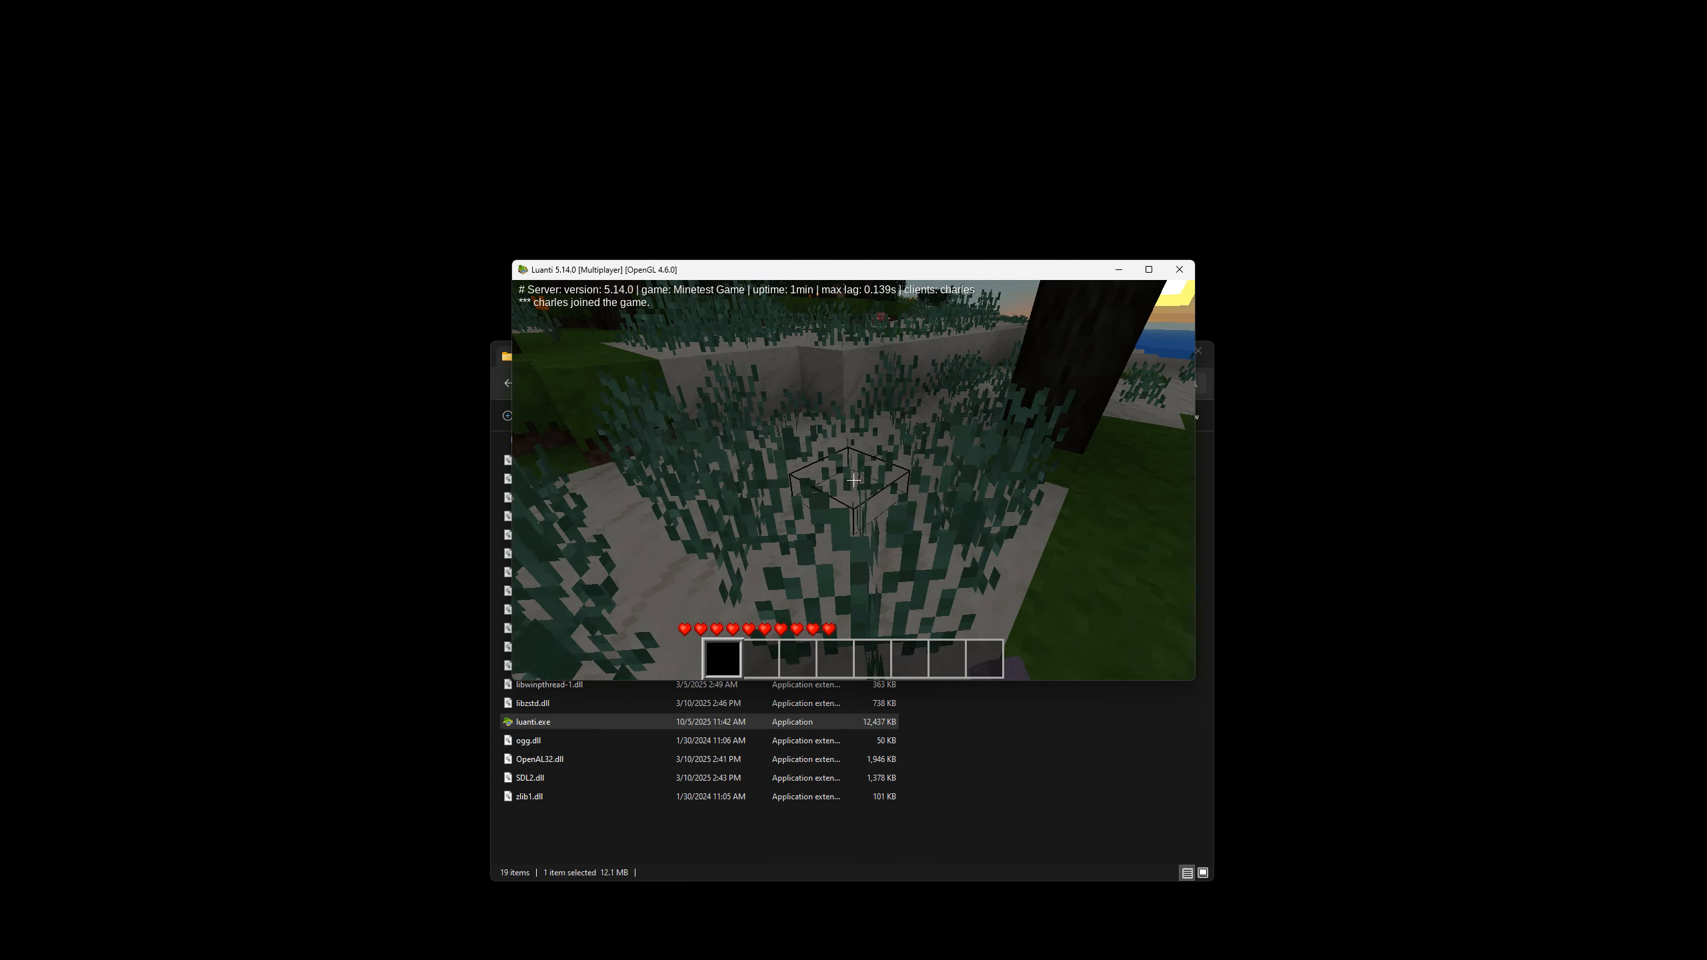
key("alt+F4")
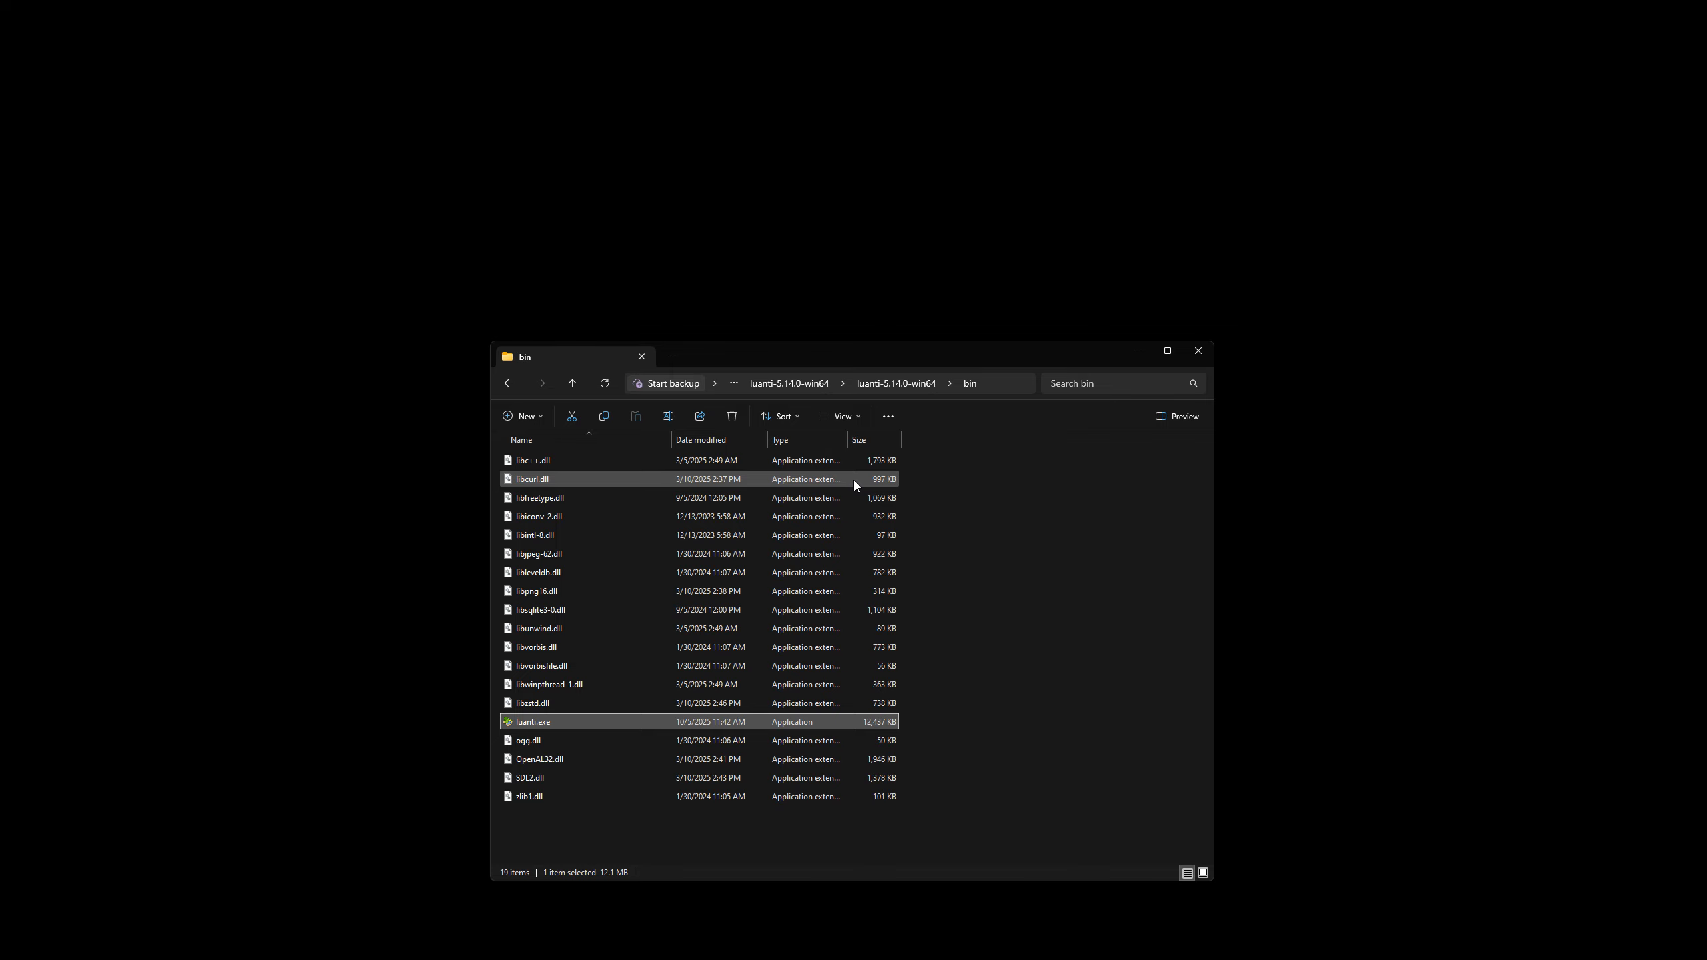
Review the Luanti server setup documentation, from running the server to the sections on protecting and managing it.
key("ctrl+super+Right")
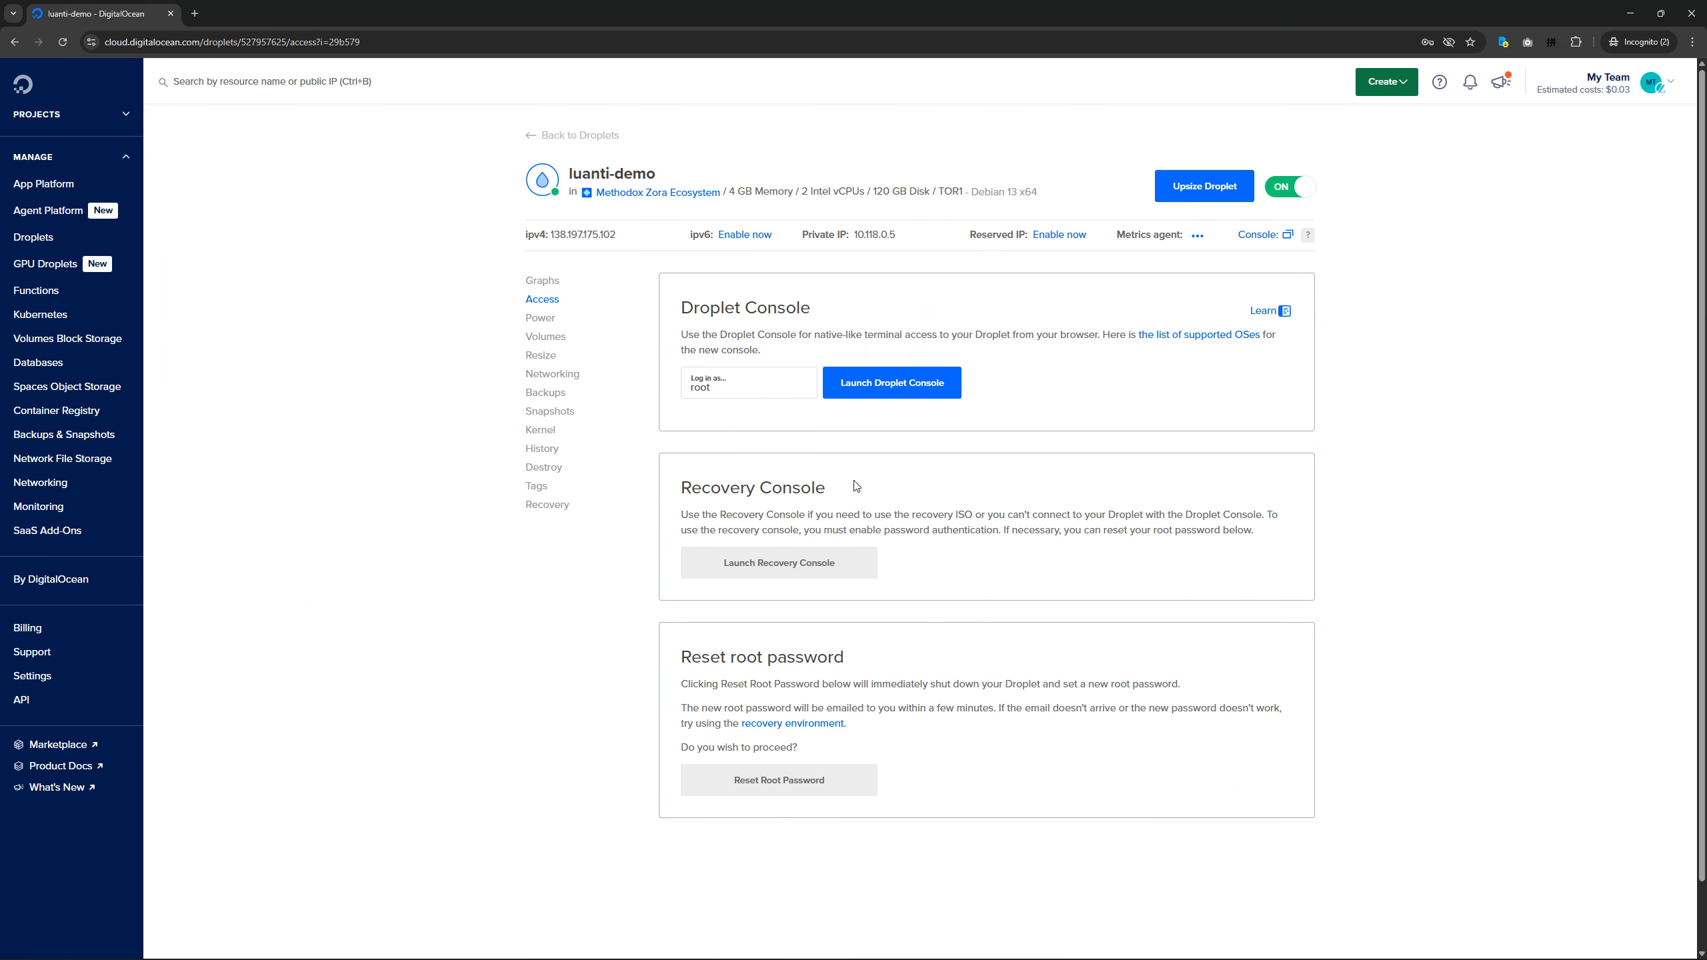
key("ctrl+super+Left")
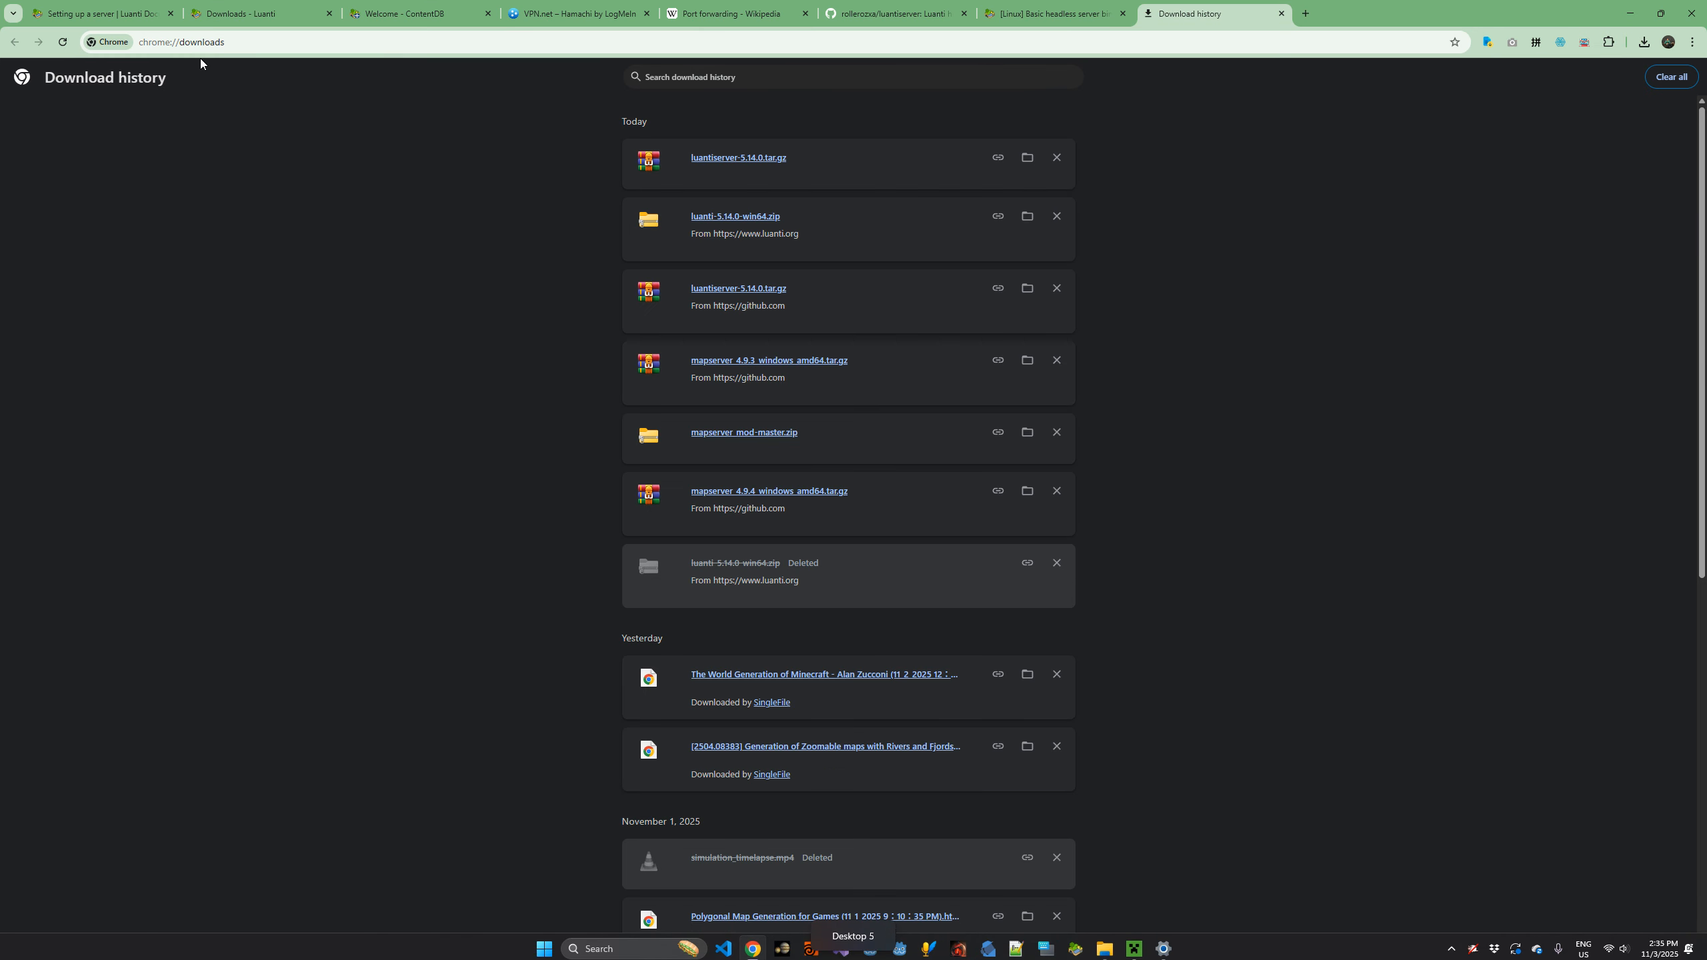
left_click(162, 14)
scroll(672, 478, "down", 20)
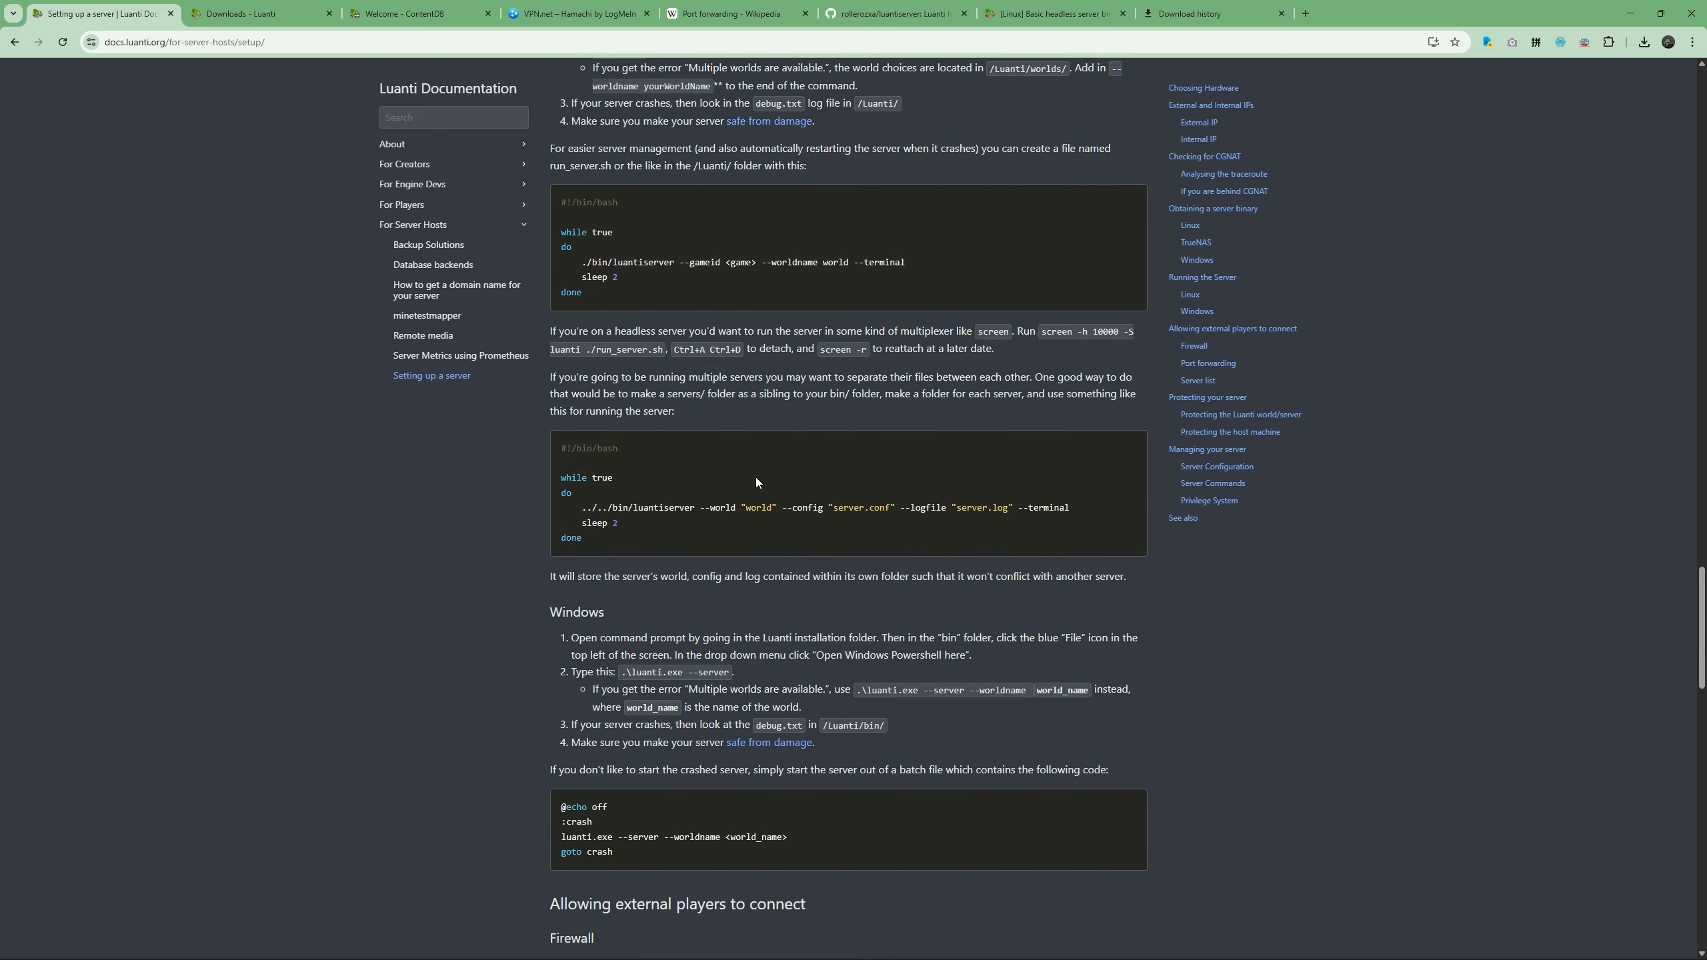
scroll(665, 436, "up", 1)
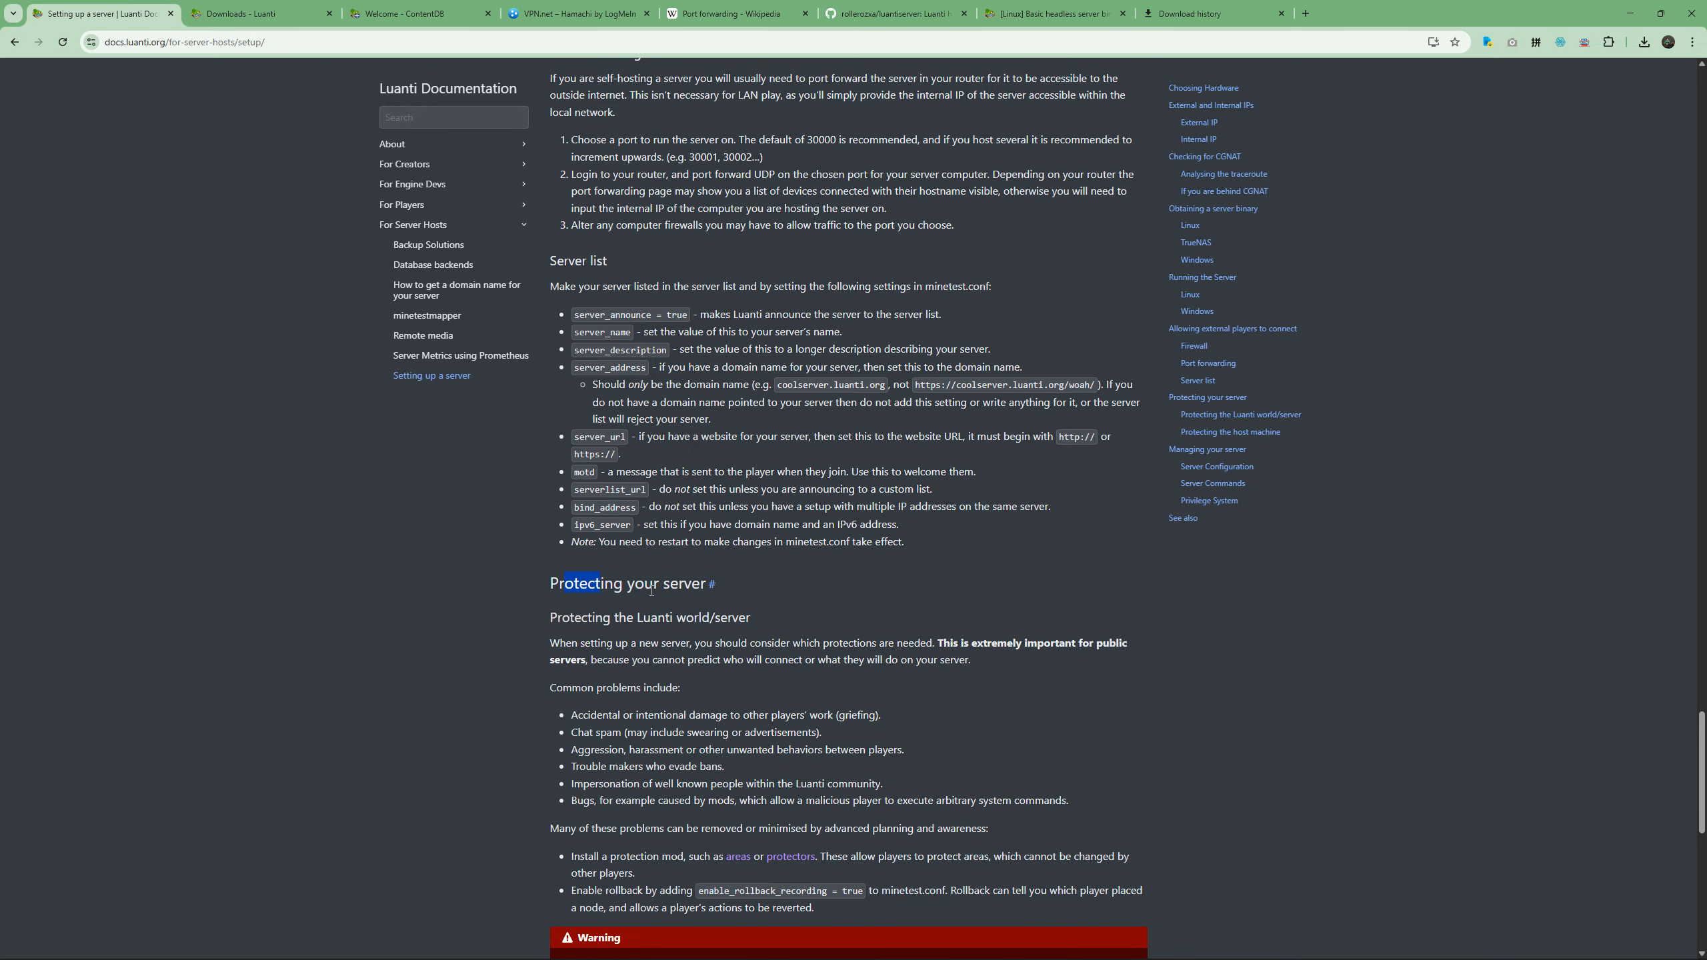
scroll(744, 585, "down", 3)
scroll(744, 584, "down", 7)
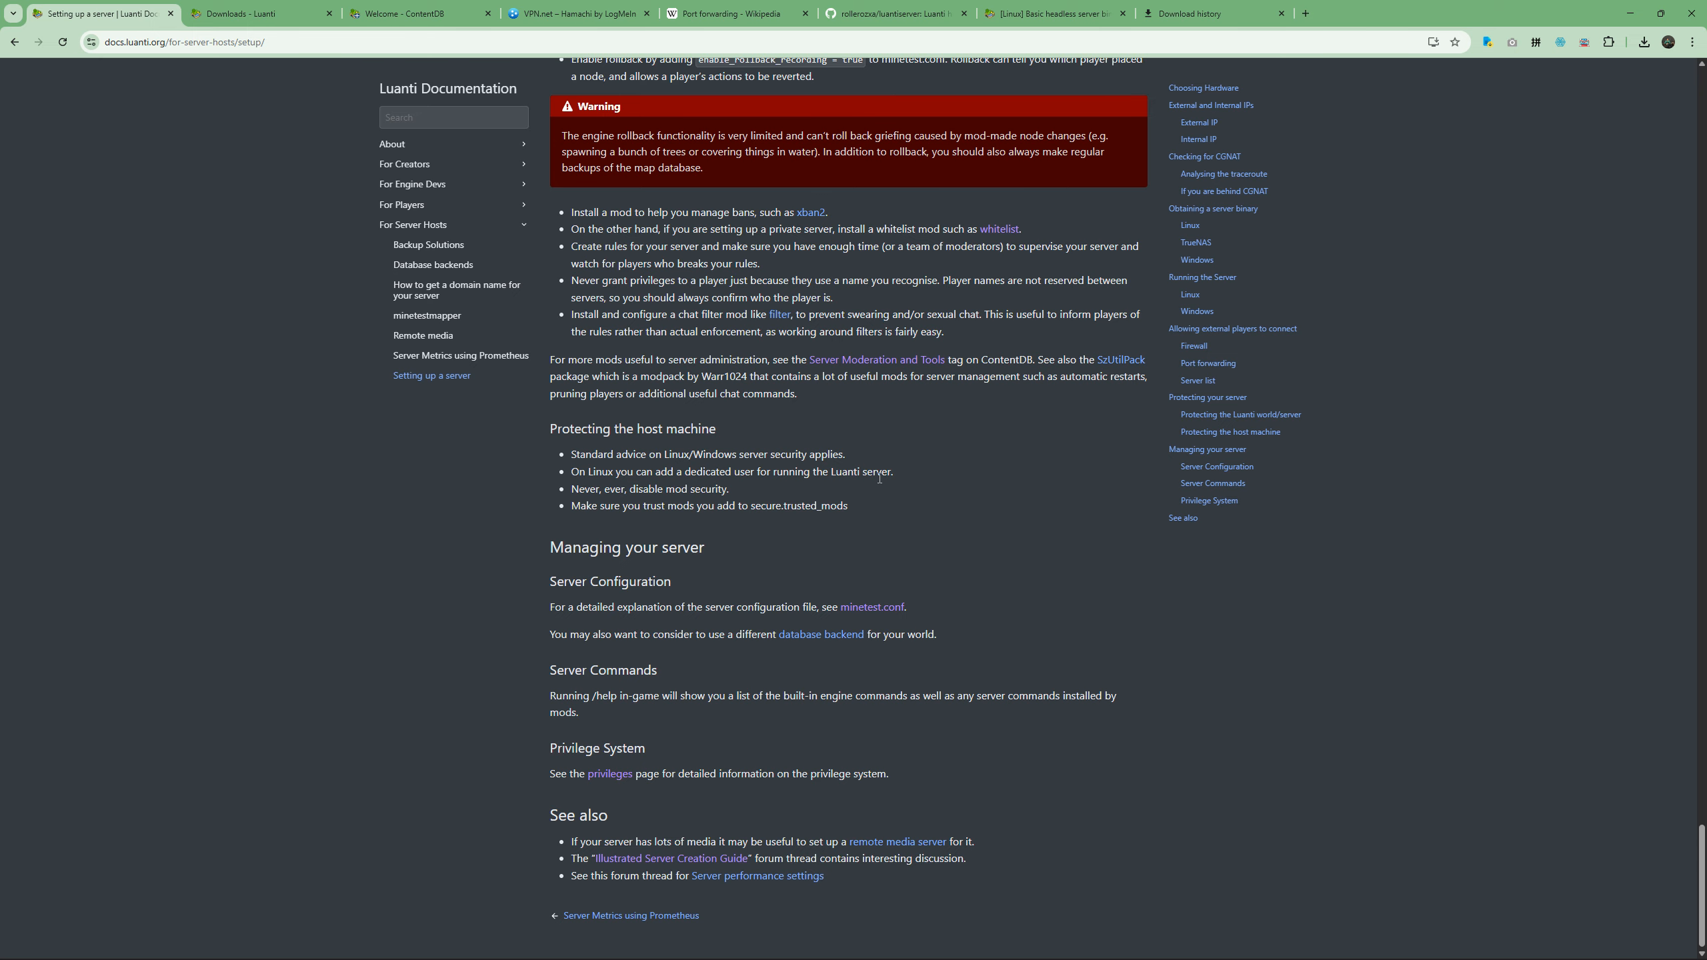
Copy the Droplet's IPv4 address from its DigitalOcean page and switch back to the local bin folder in File Explorer.
key("ctrl+super+Right")
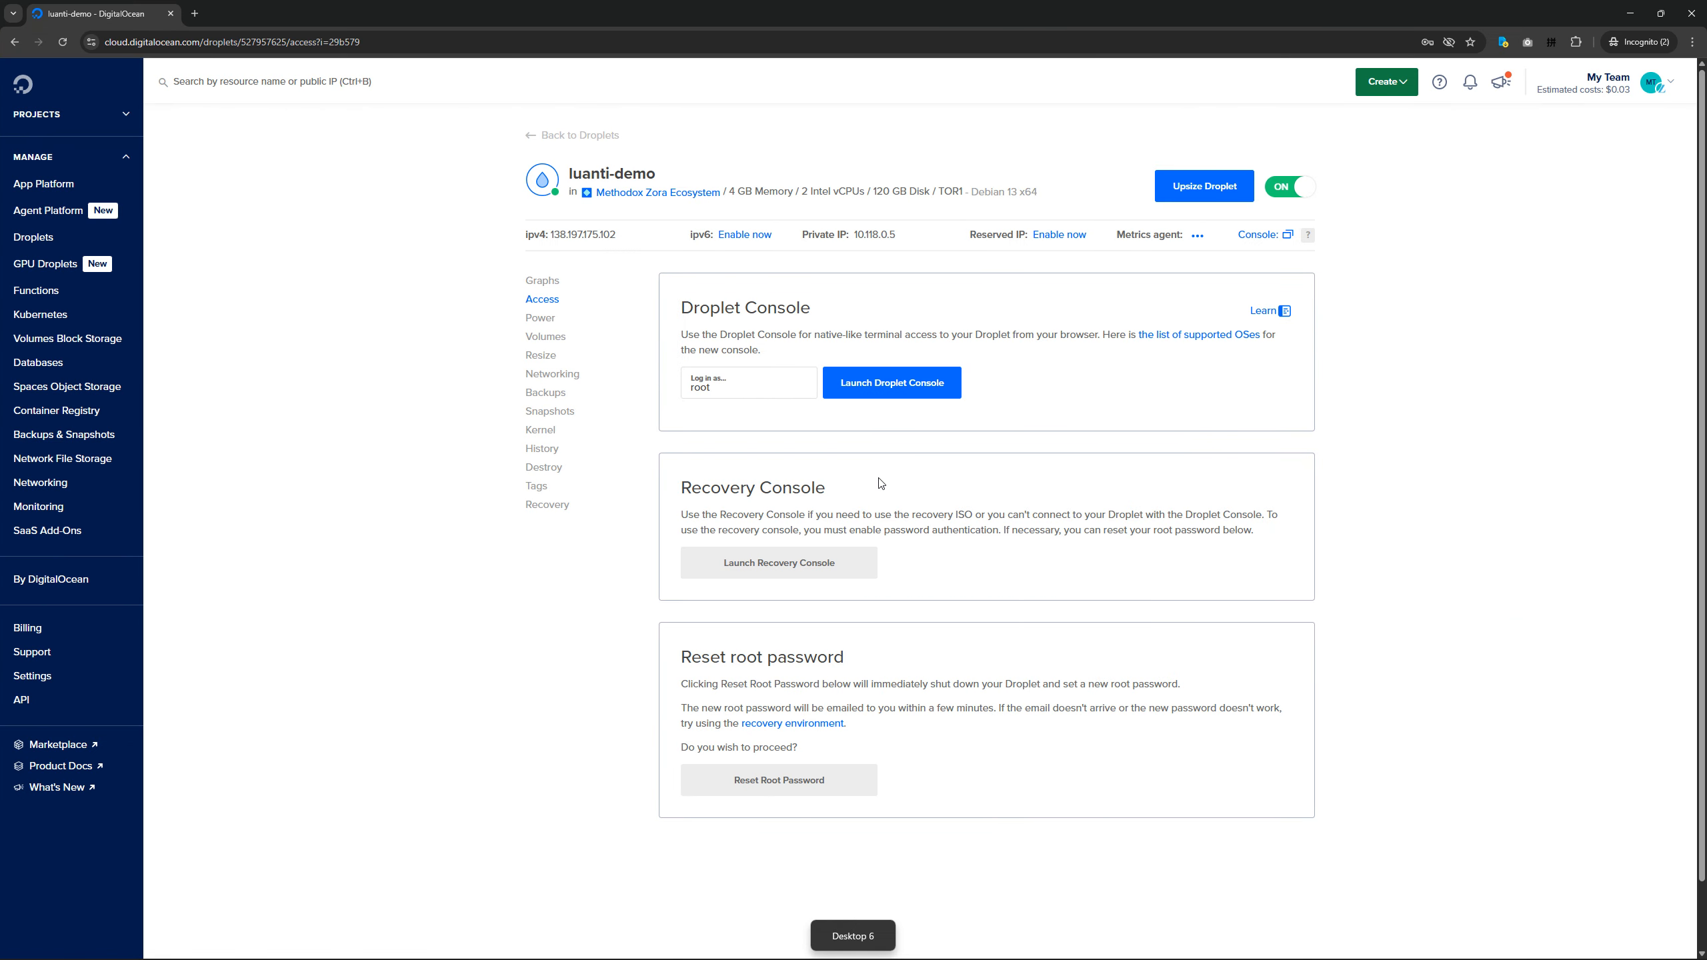
mouse_move(638, 240)
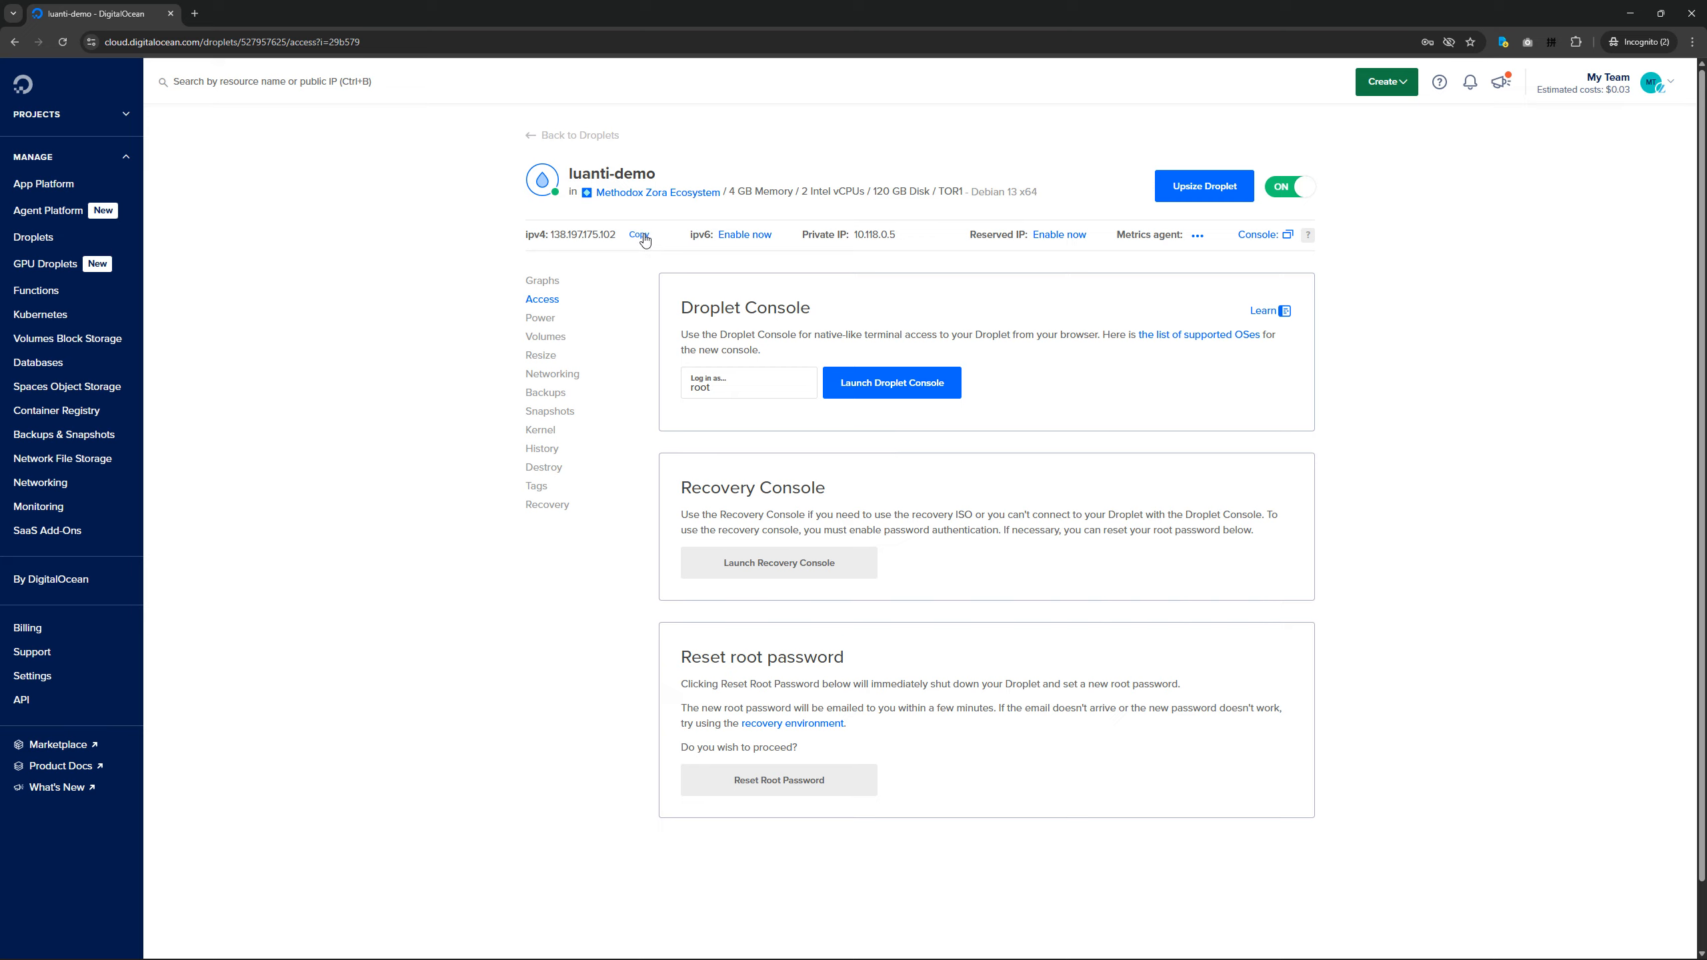
left_click(643, 236)
key("alt+Tab")
key("alt+Tab")
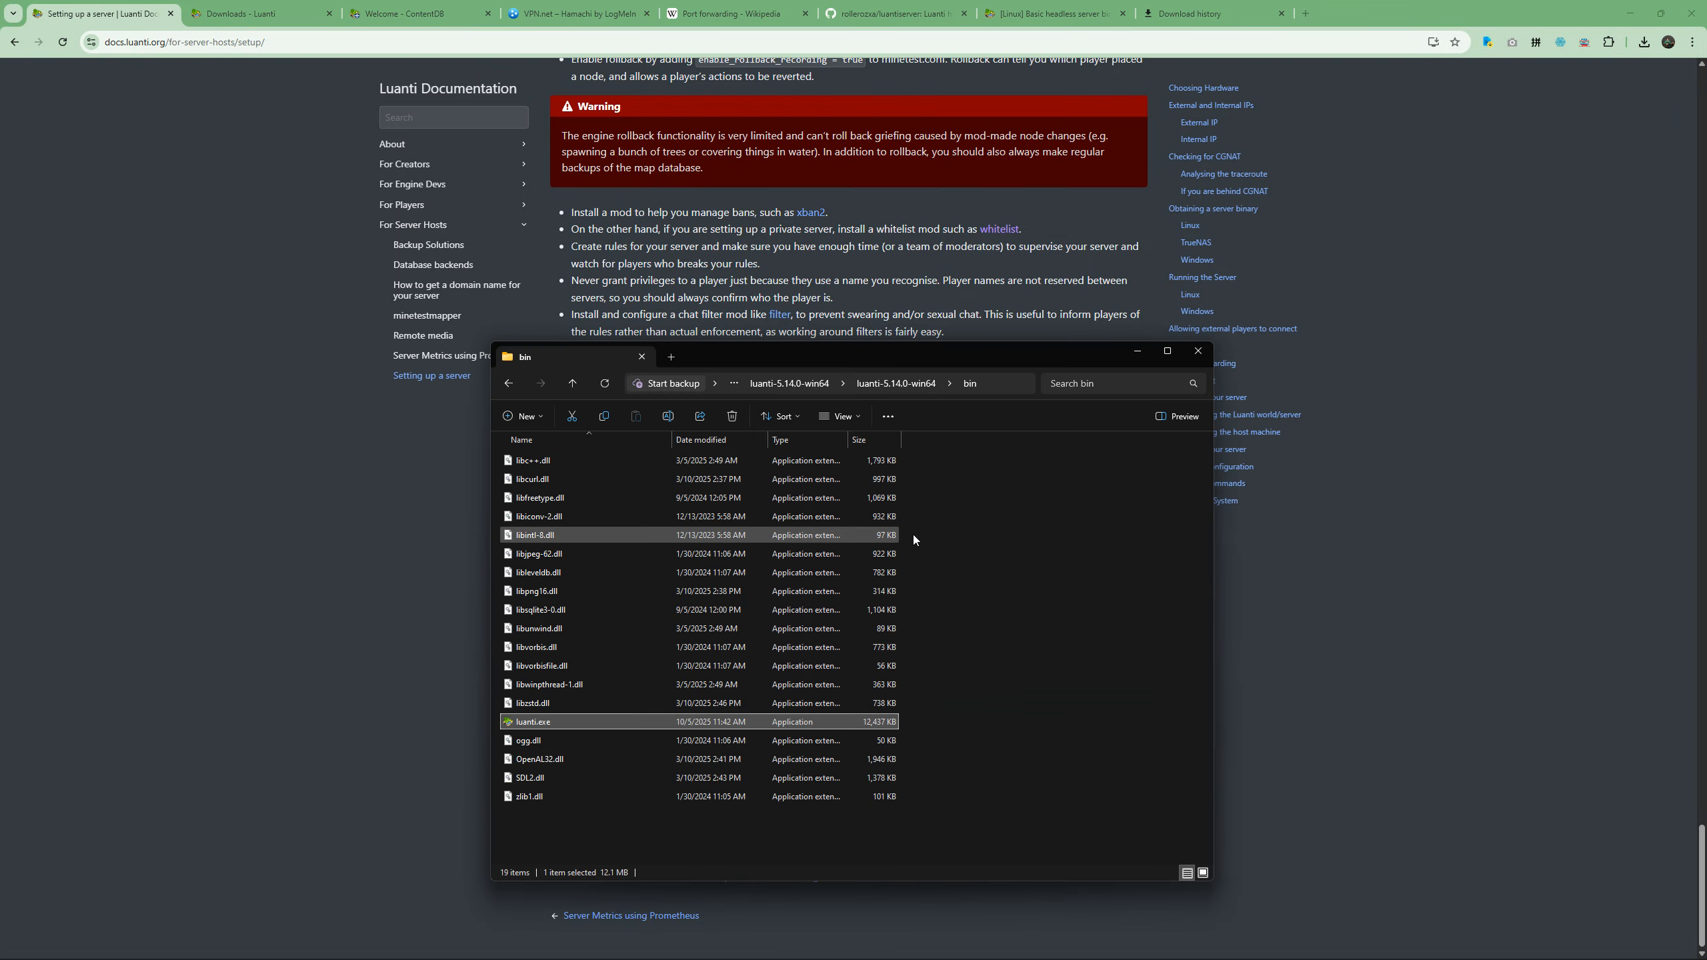
Open a terminal in the bin folder and start the local server with .\luanti.exe --server.
right_click(1059, 591)
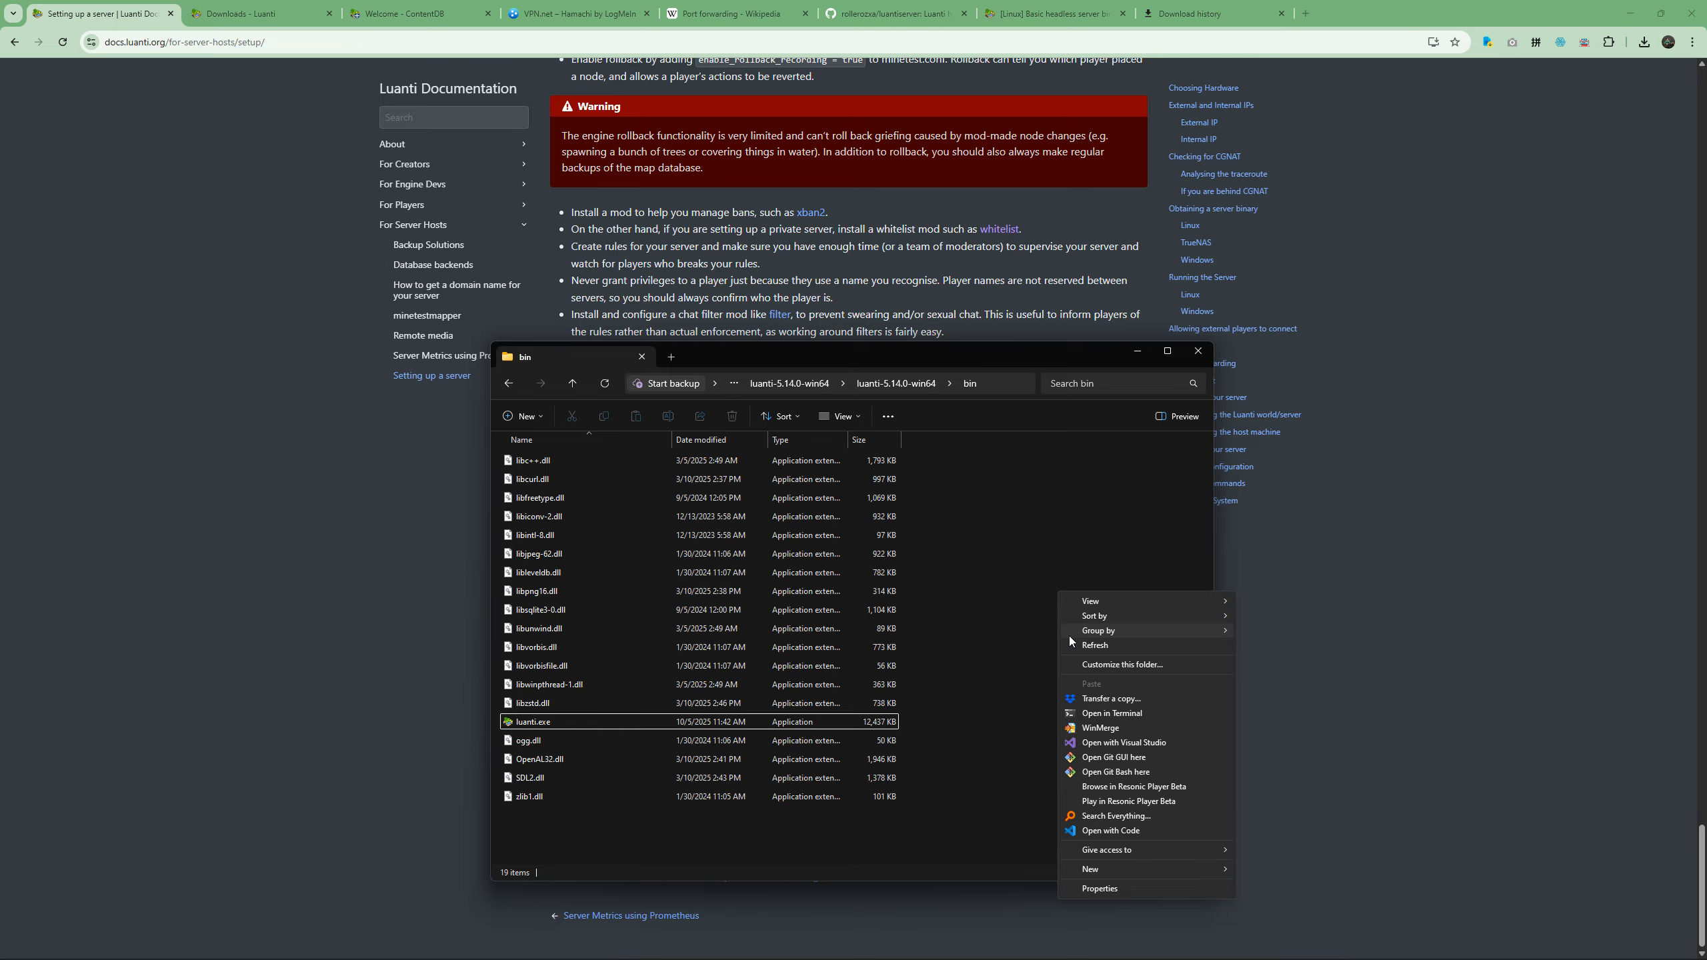
left_click(1123, 709)
key("ctrl+v")
key("Up")
key("Return")
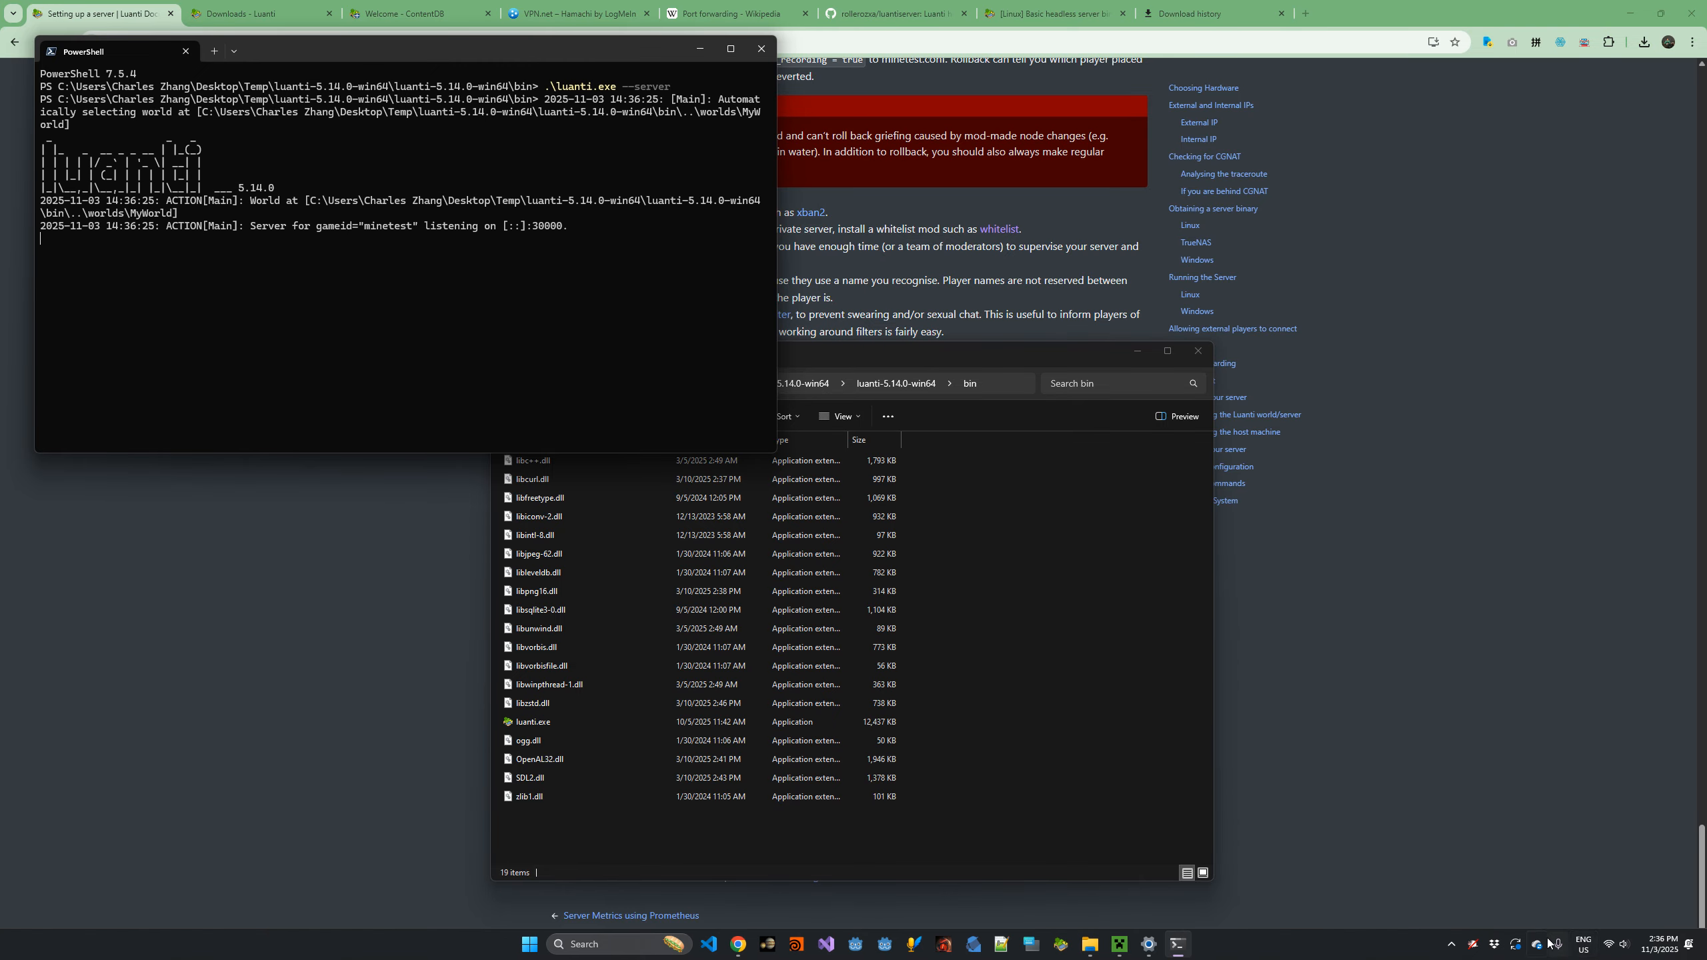
Check the network quick settings, search the web for my ip address and highlight the public IPv4 address on whatismyipaddress.com.
left_click(1616, 945)
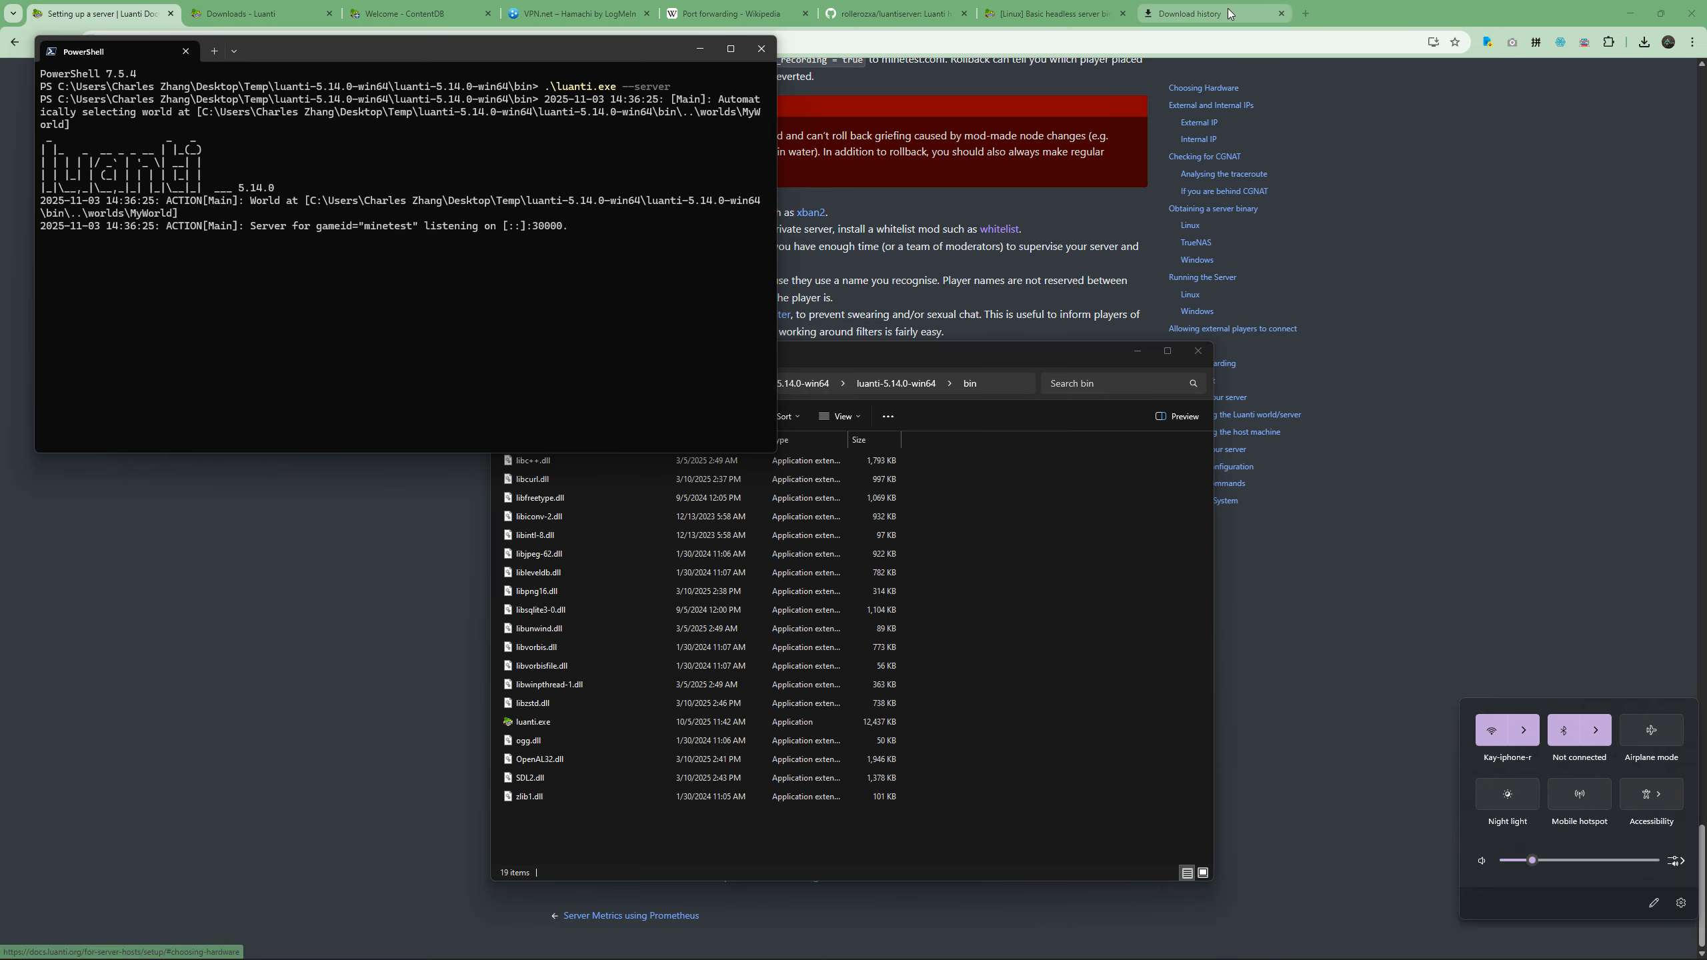
left_click(1304, 14)
type("my")
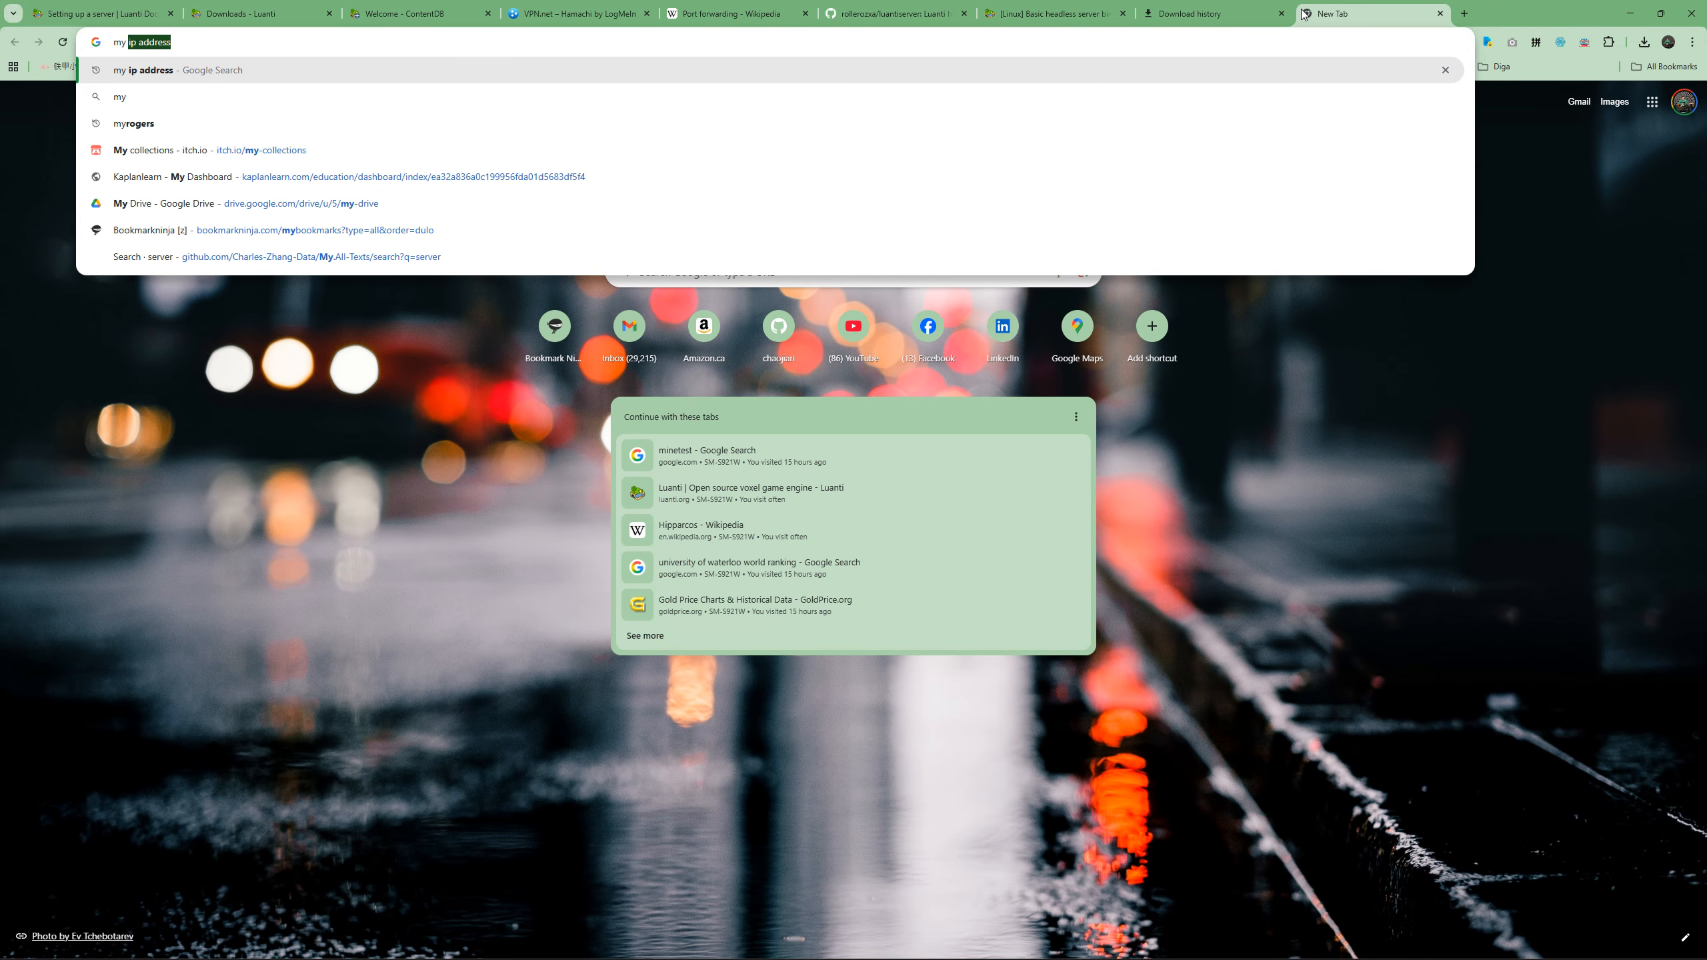
type(" ip")
key("Return")
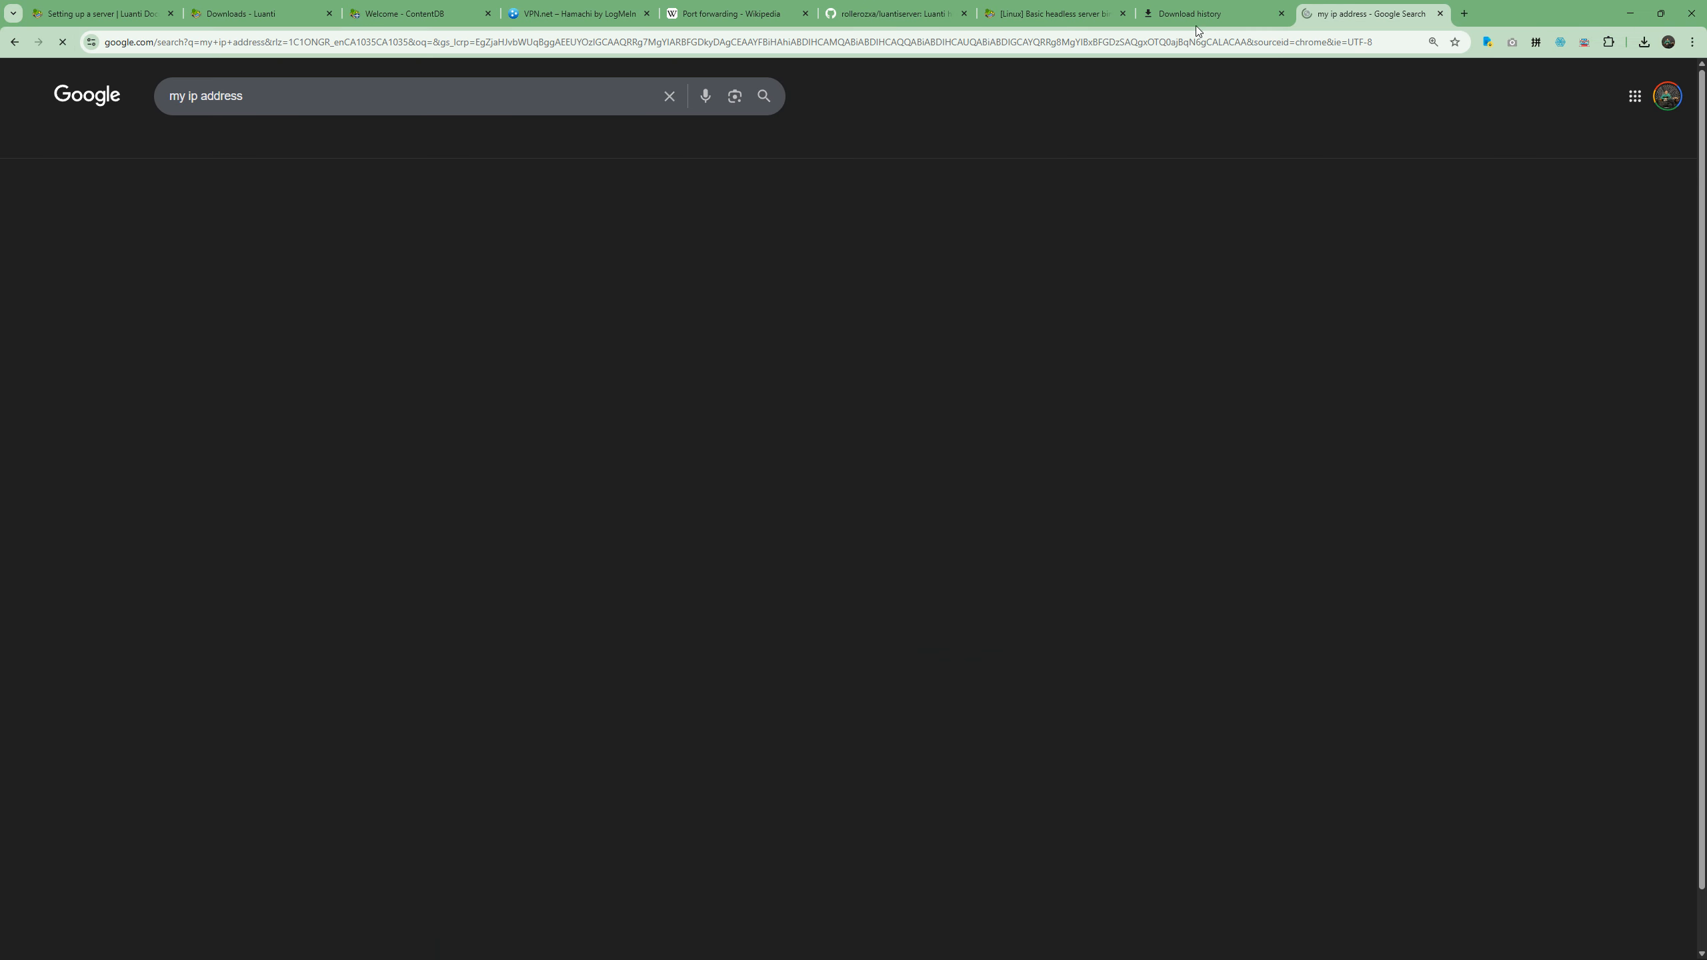
left_click(351, 225)
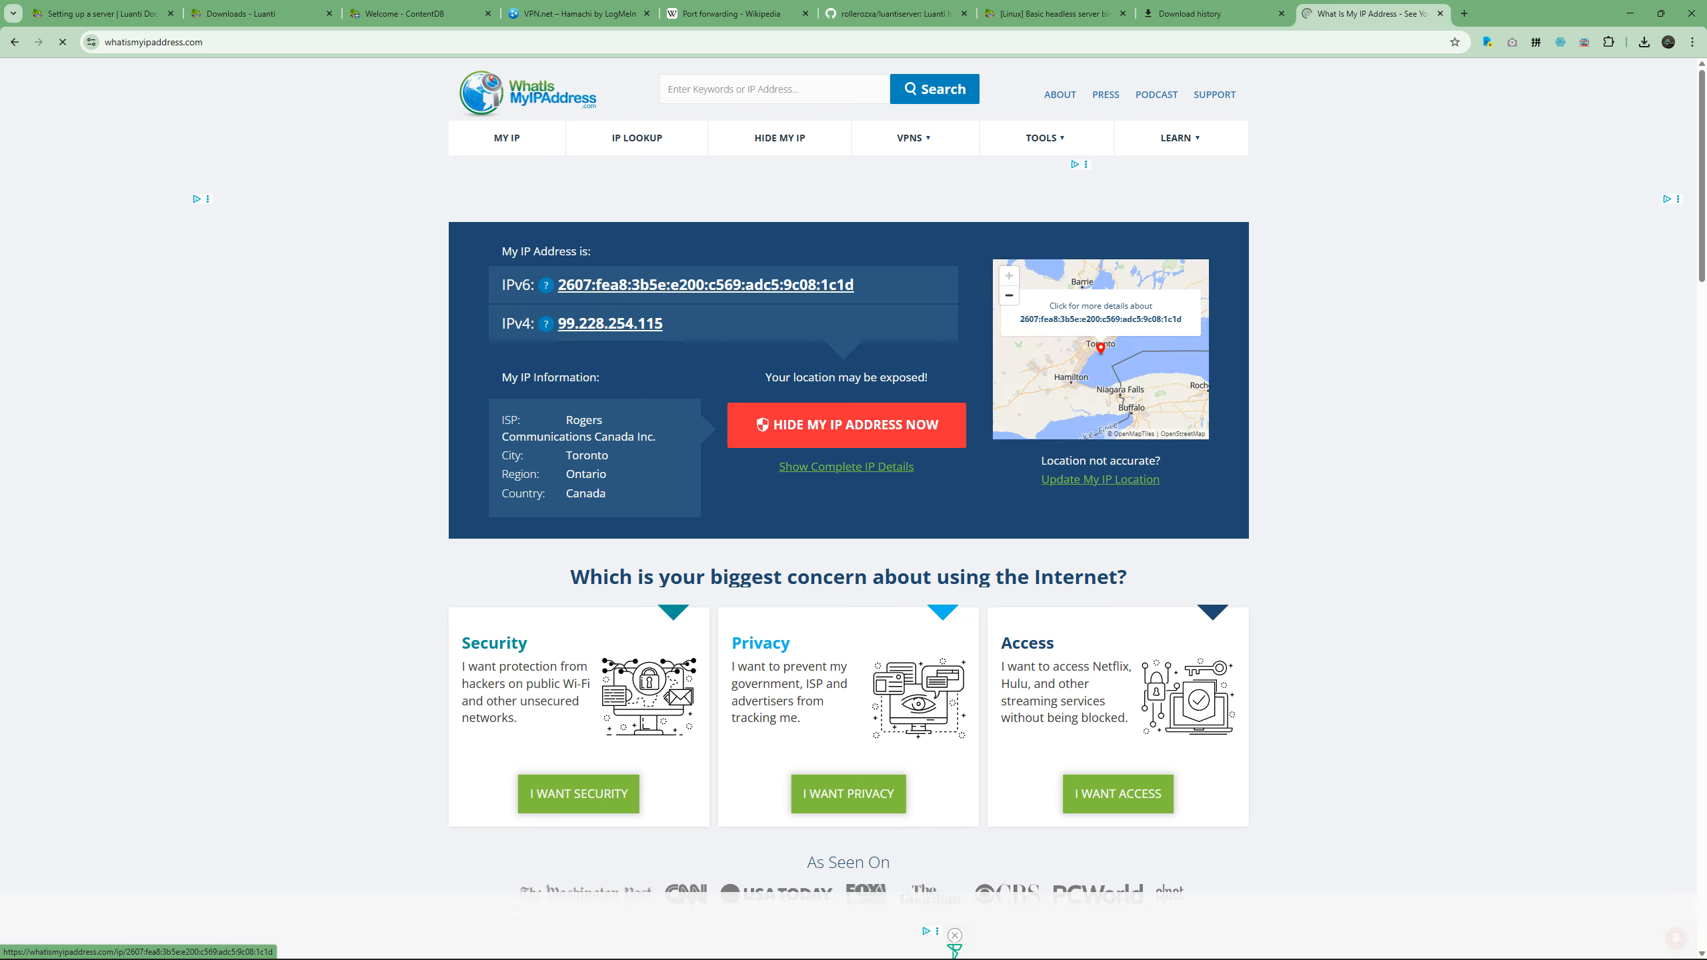
left_click(1605, 945)
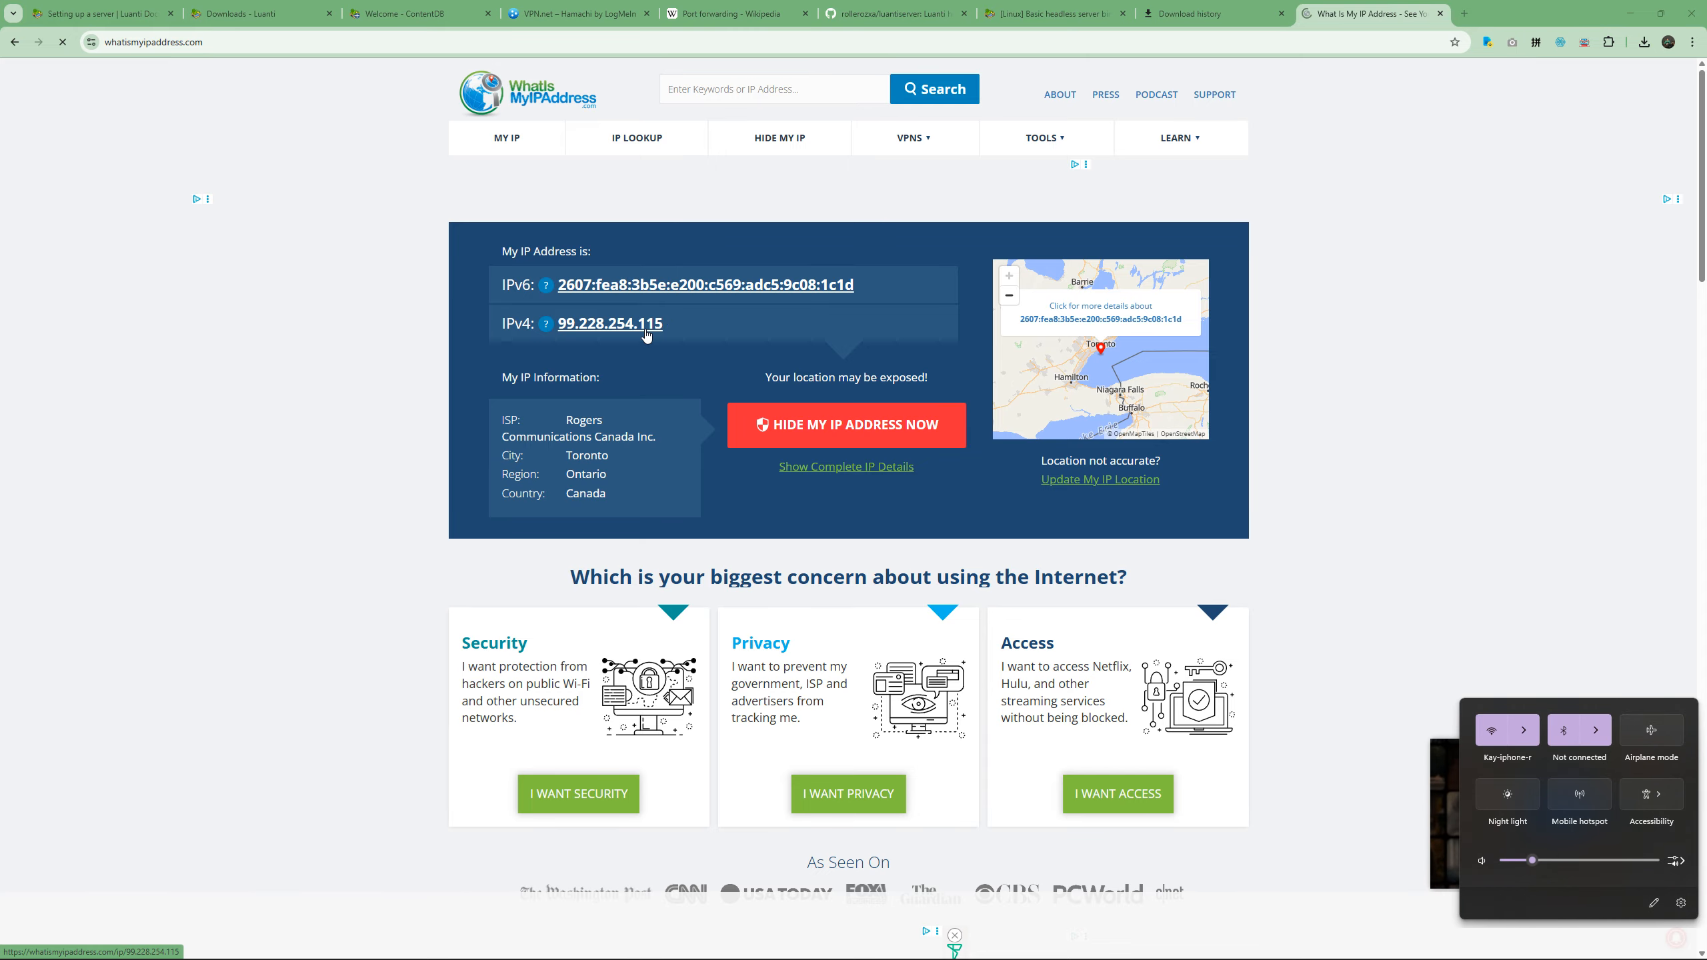
left_click_drag(666, 328, 555, 327)
key("ctrl+c")
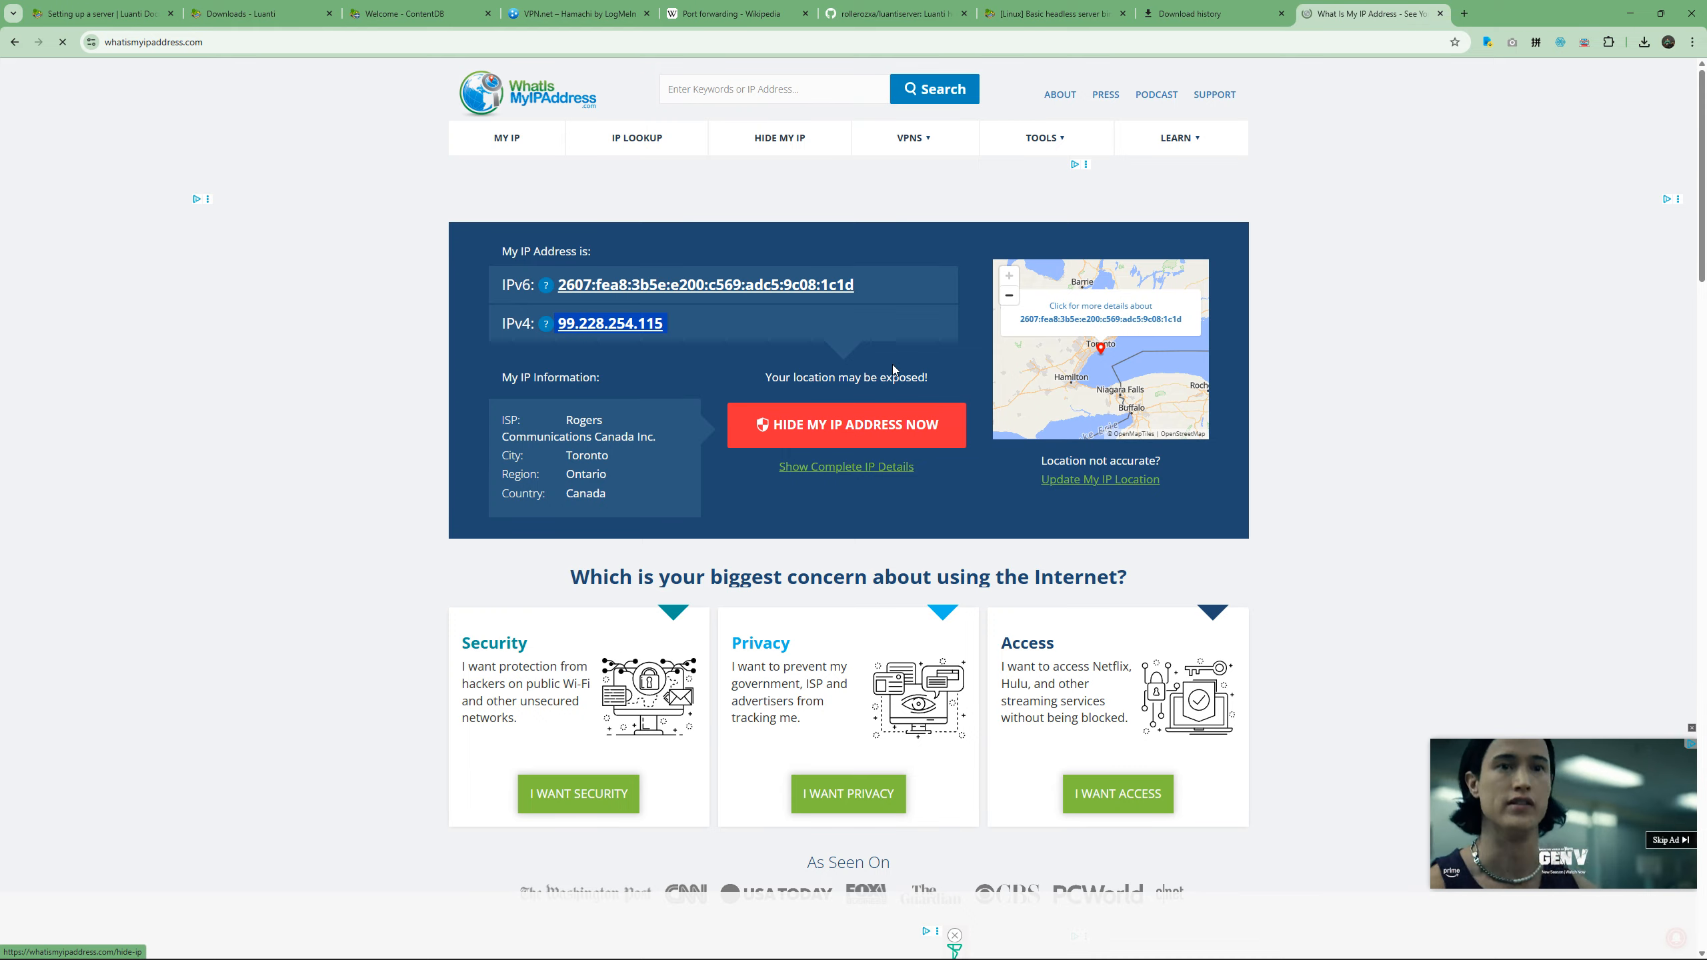
Switch to the Luanti client's Join Game page and replace the server address with the copied public IPv4 address.
left_click(1119, 945)
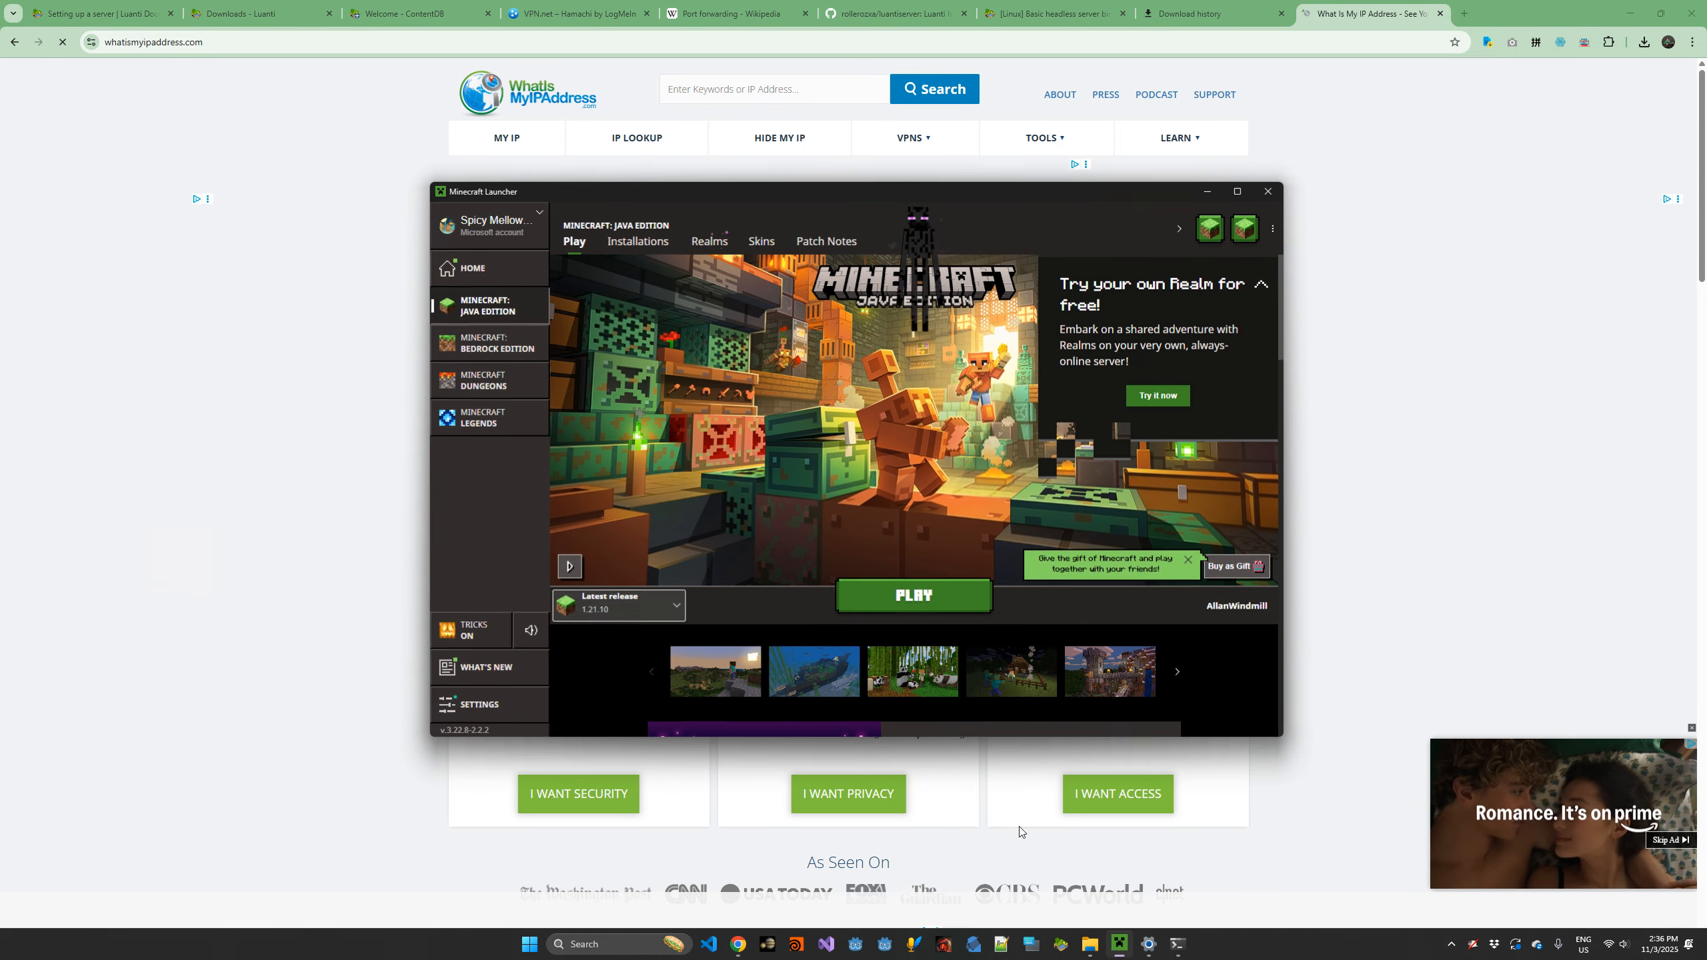
left_click(383, 666)
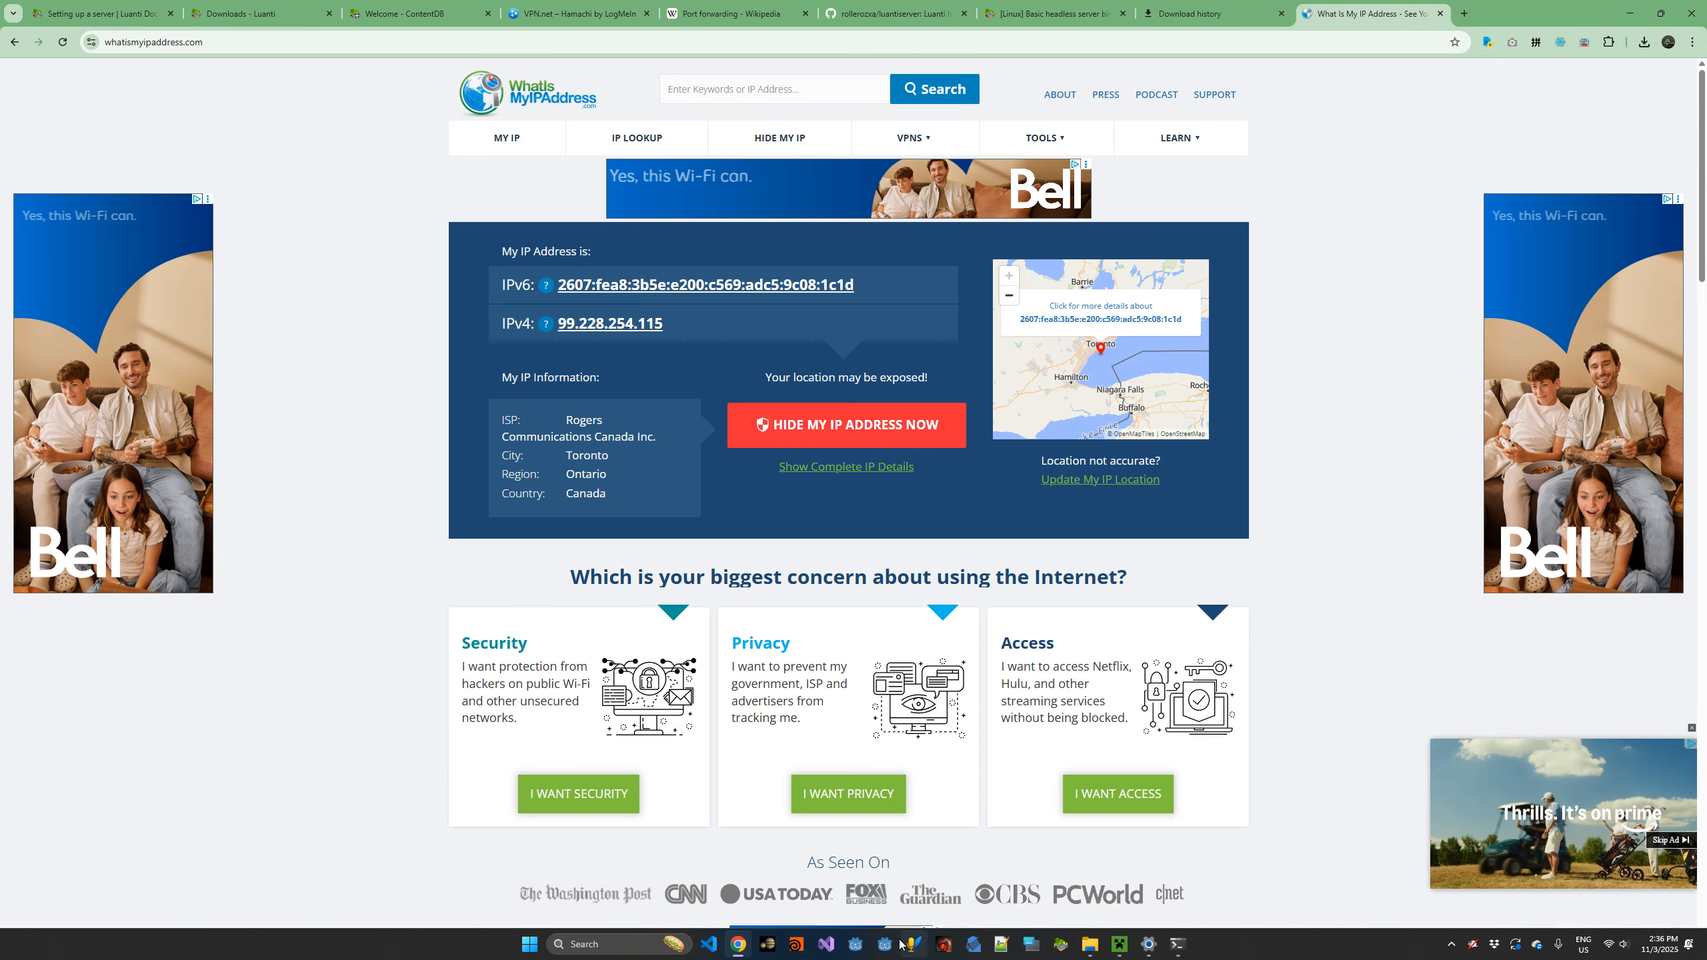
left_click(1062, 945)
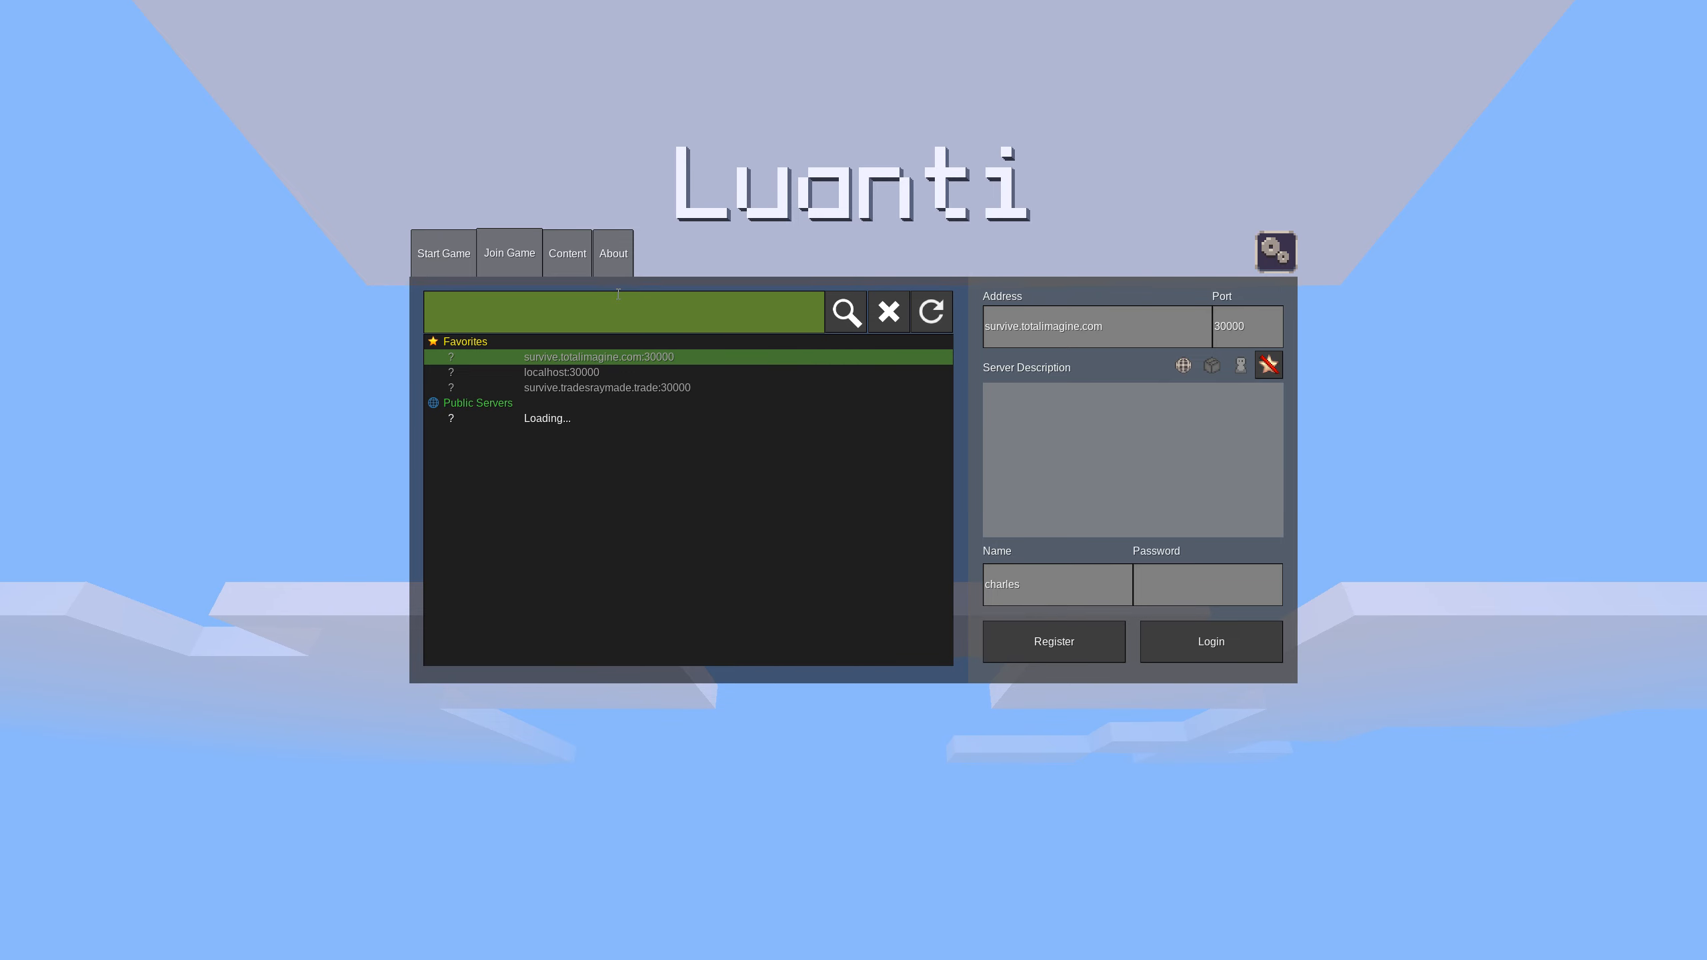
key("ctrl+a")
key("ctrl+v")
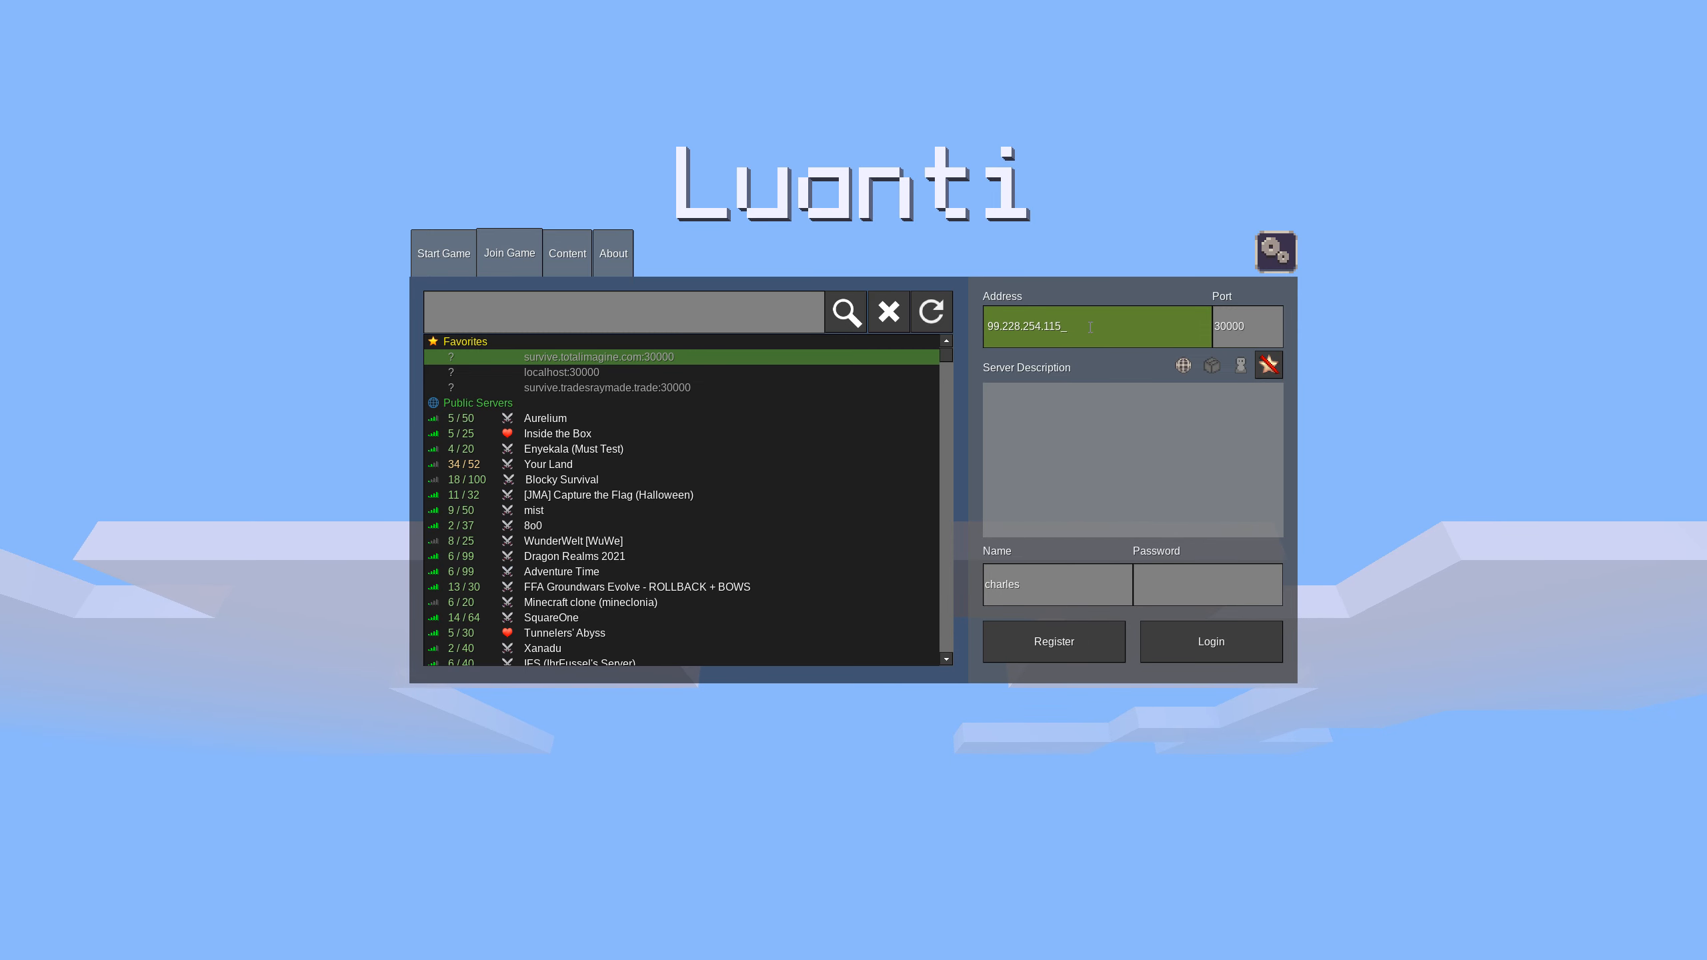
Switch to the browser and review the Wikipedia port forwarding article, the Hamachi VPN page and the luanti-demo Droplet page.
key("alt+Tab")
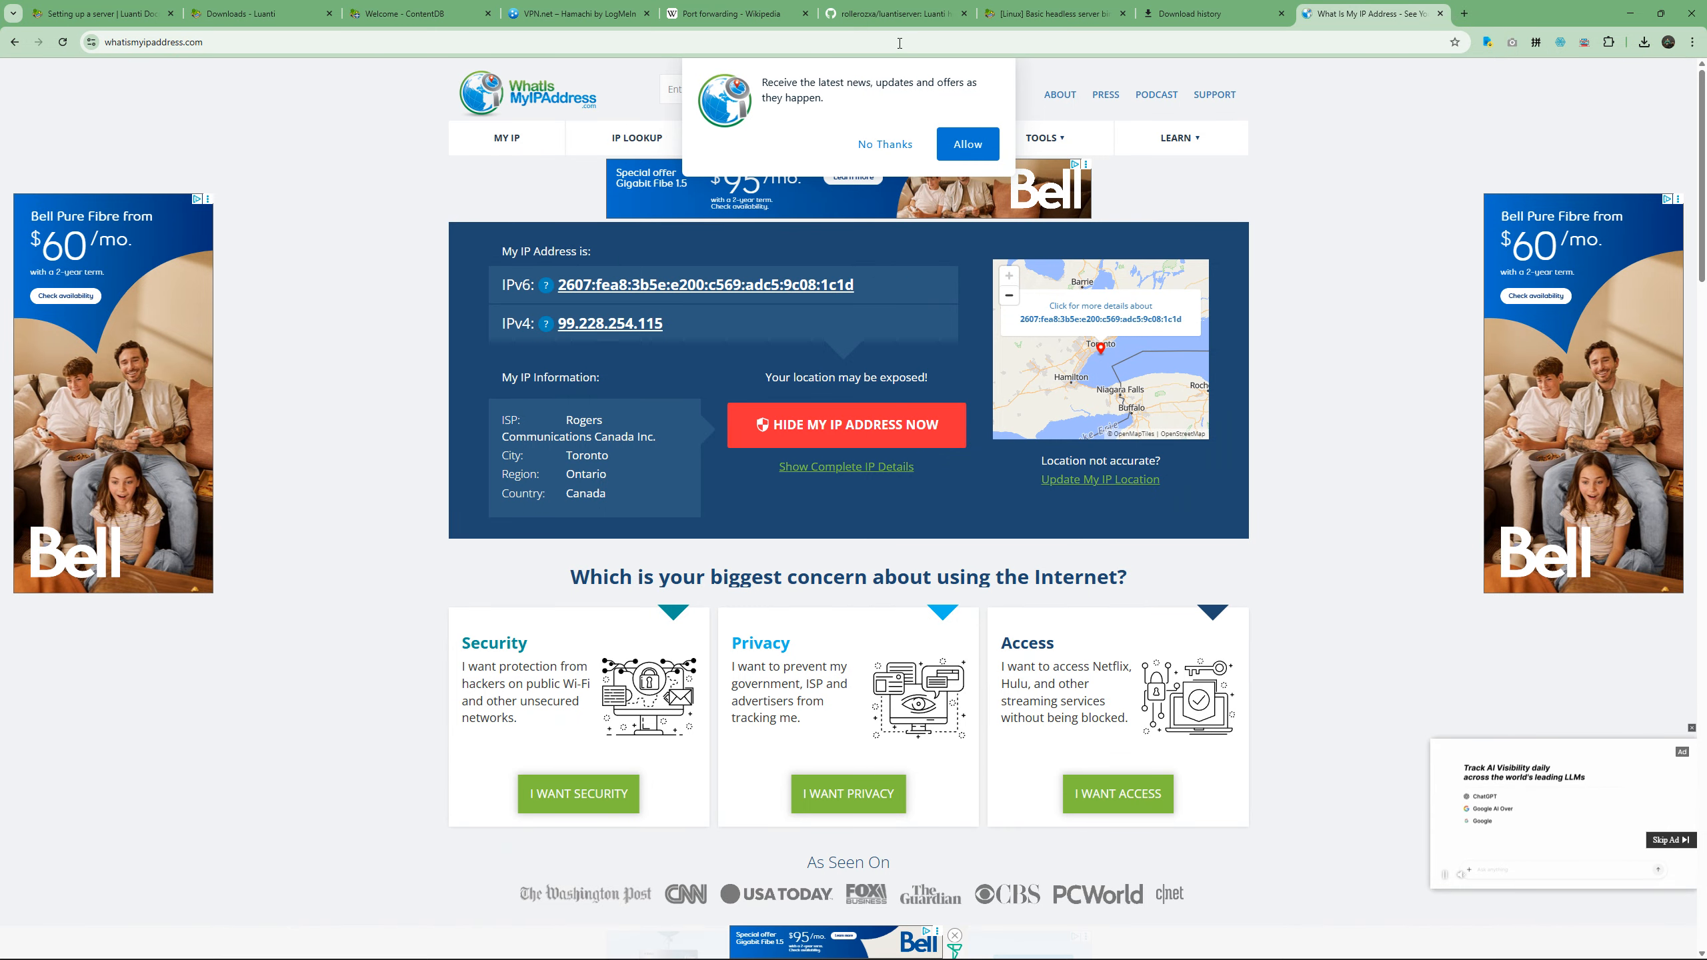
left_click(781, 6)
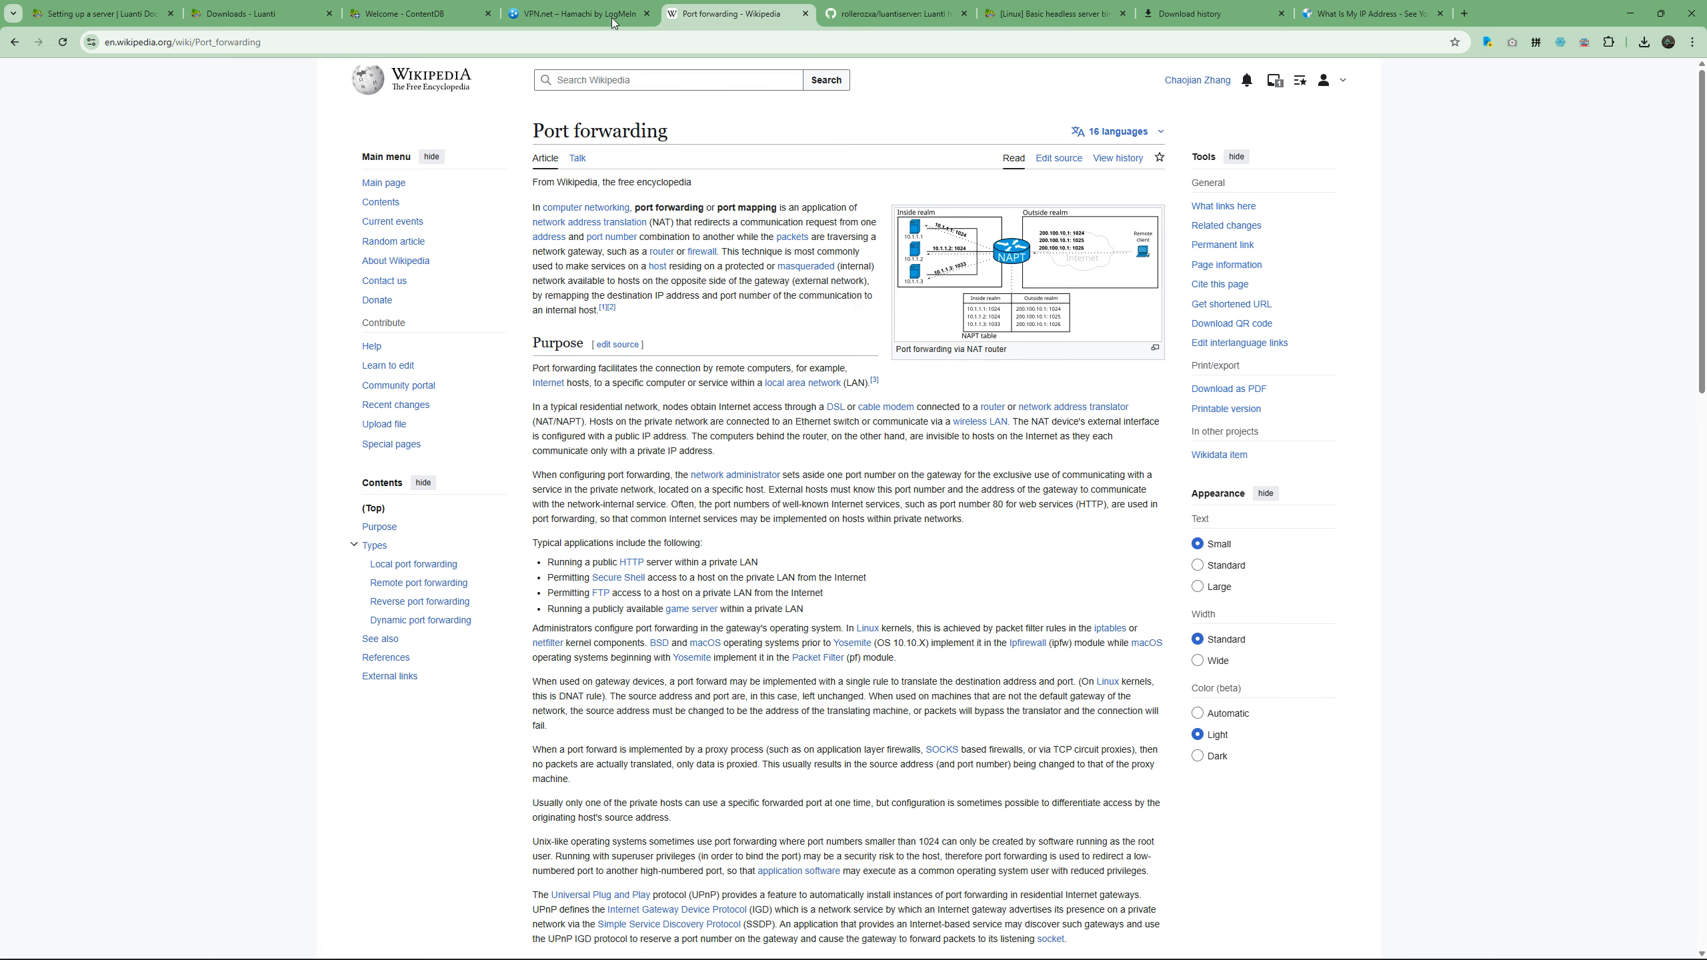
left_click(585, 13)
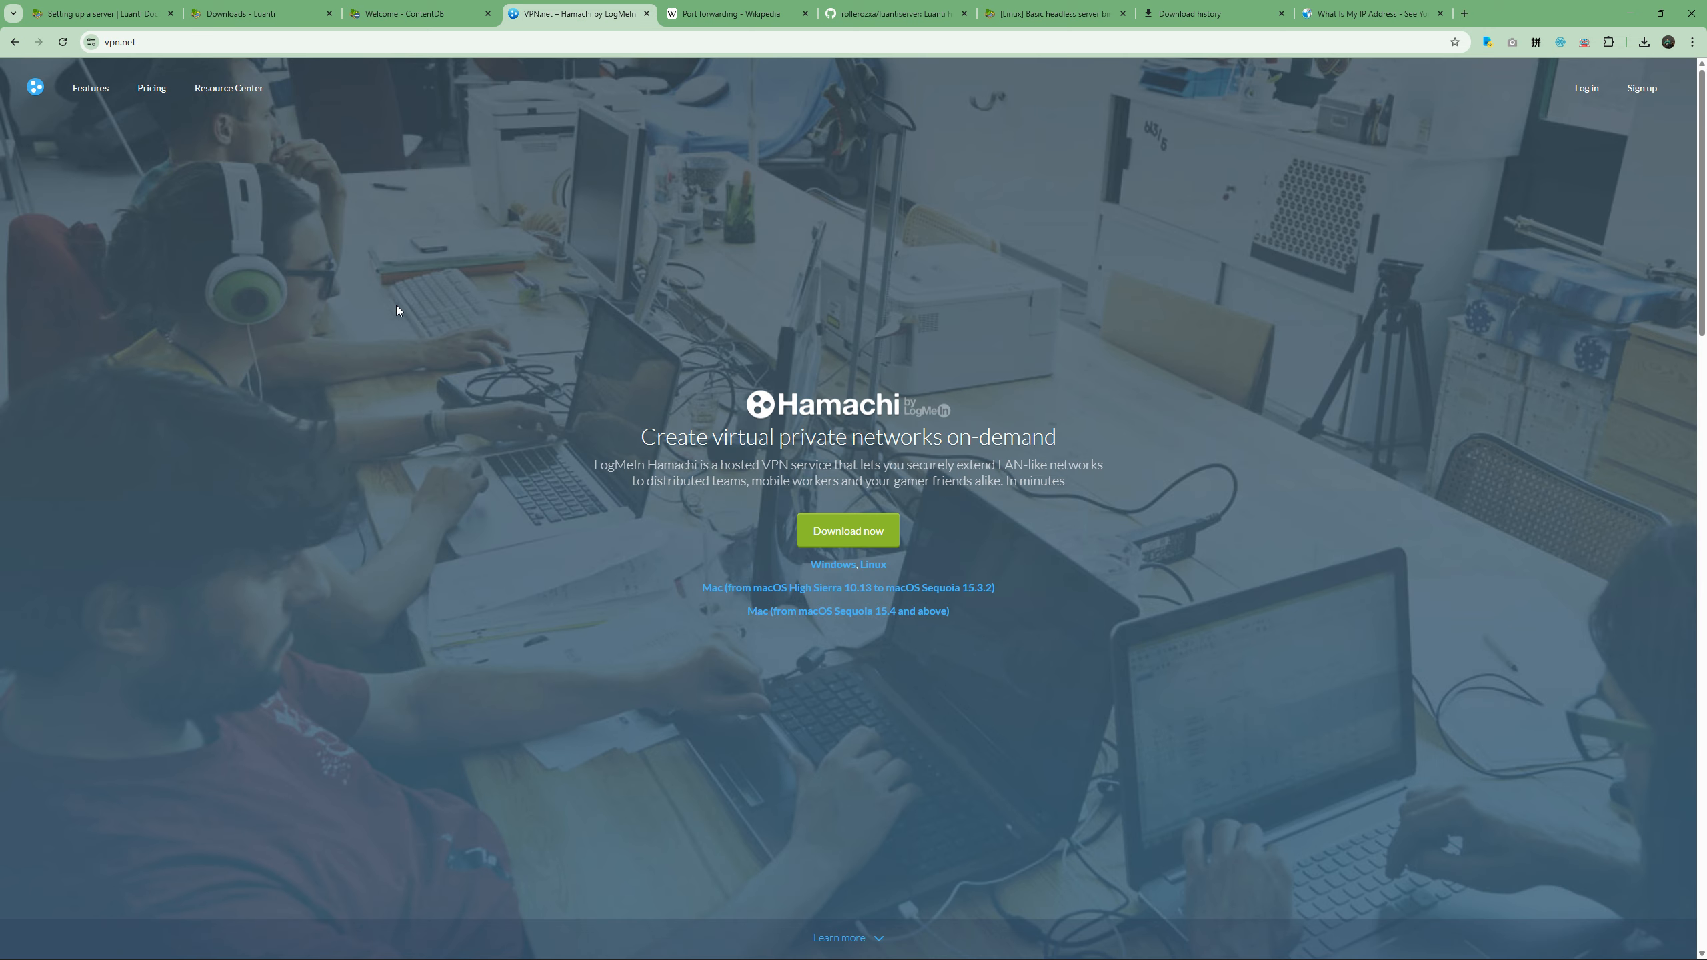
left_click_drag(662, 436, 1115, 448)
left_click(1115, 448)
key("ctrl+super+Right")
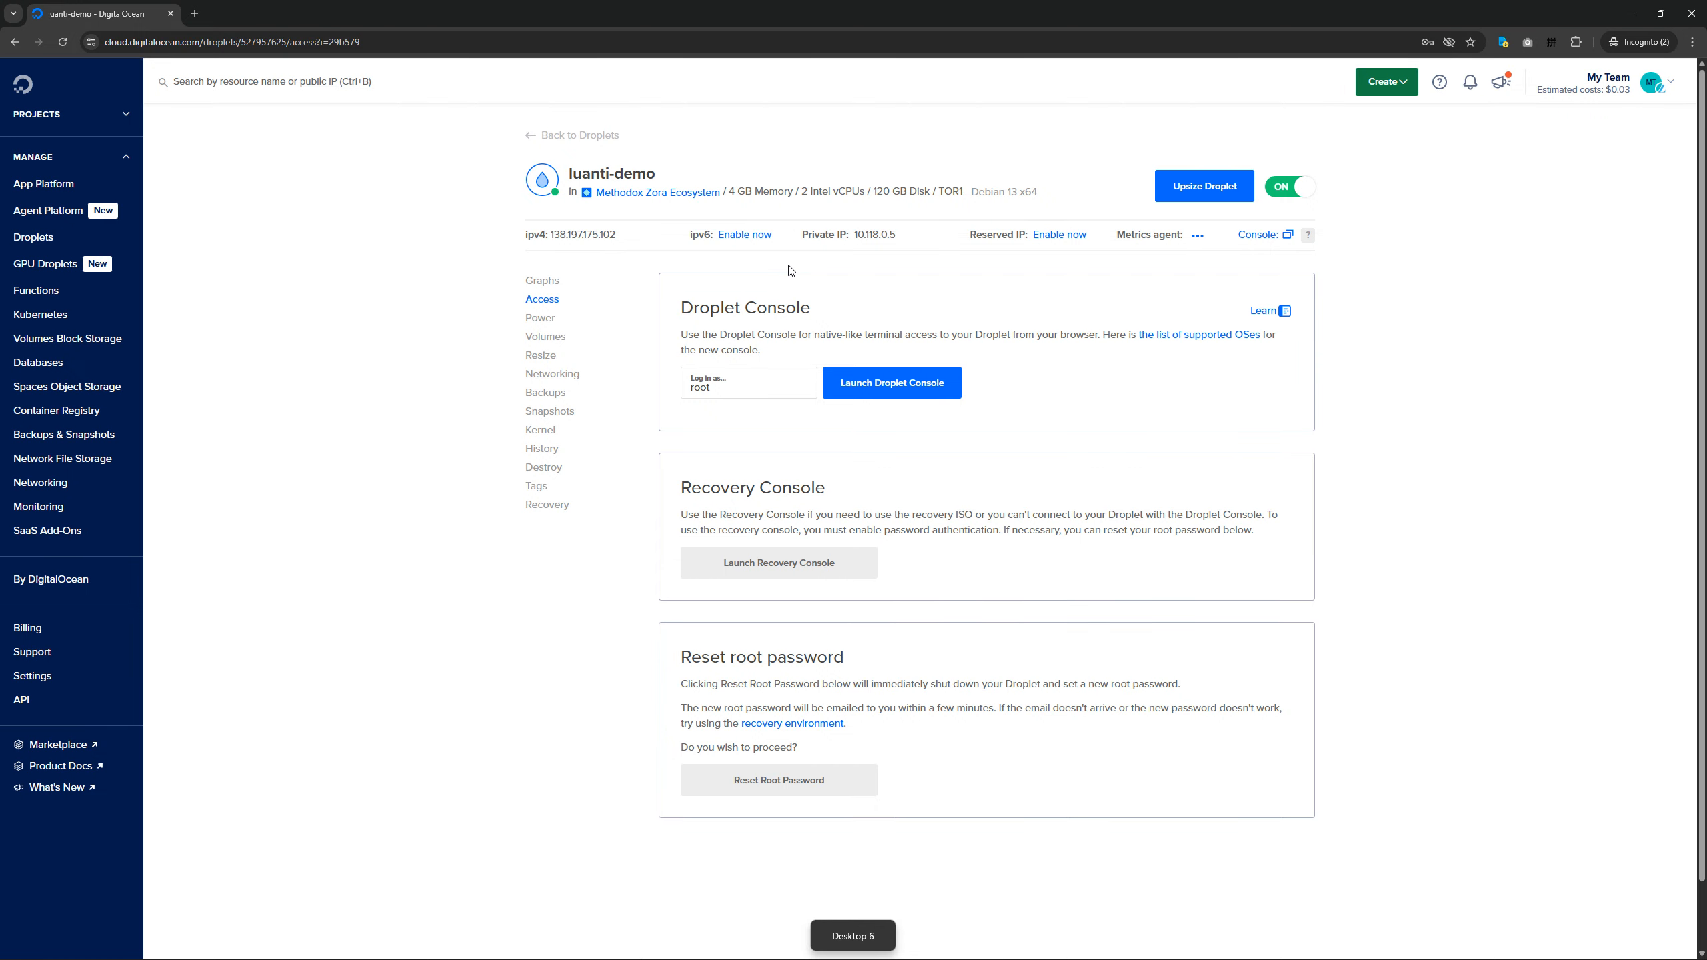
key("ctrl+super+Left")
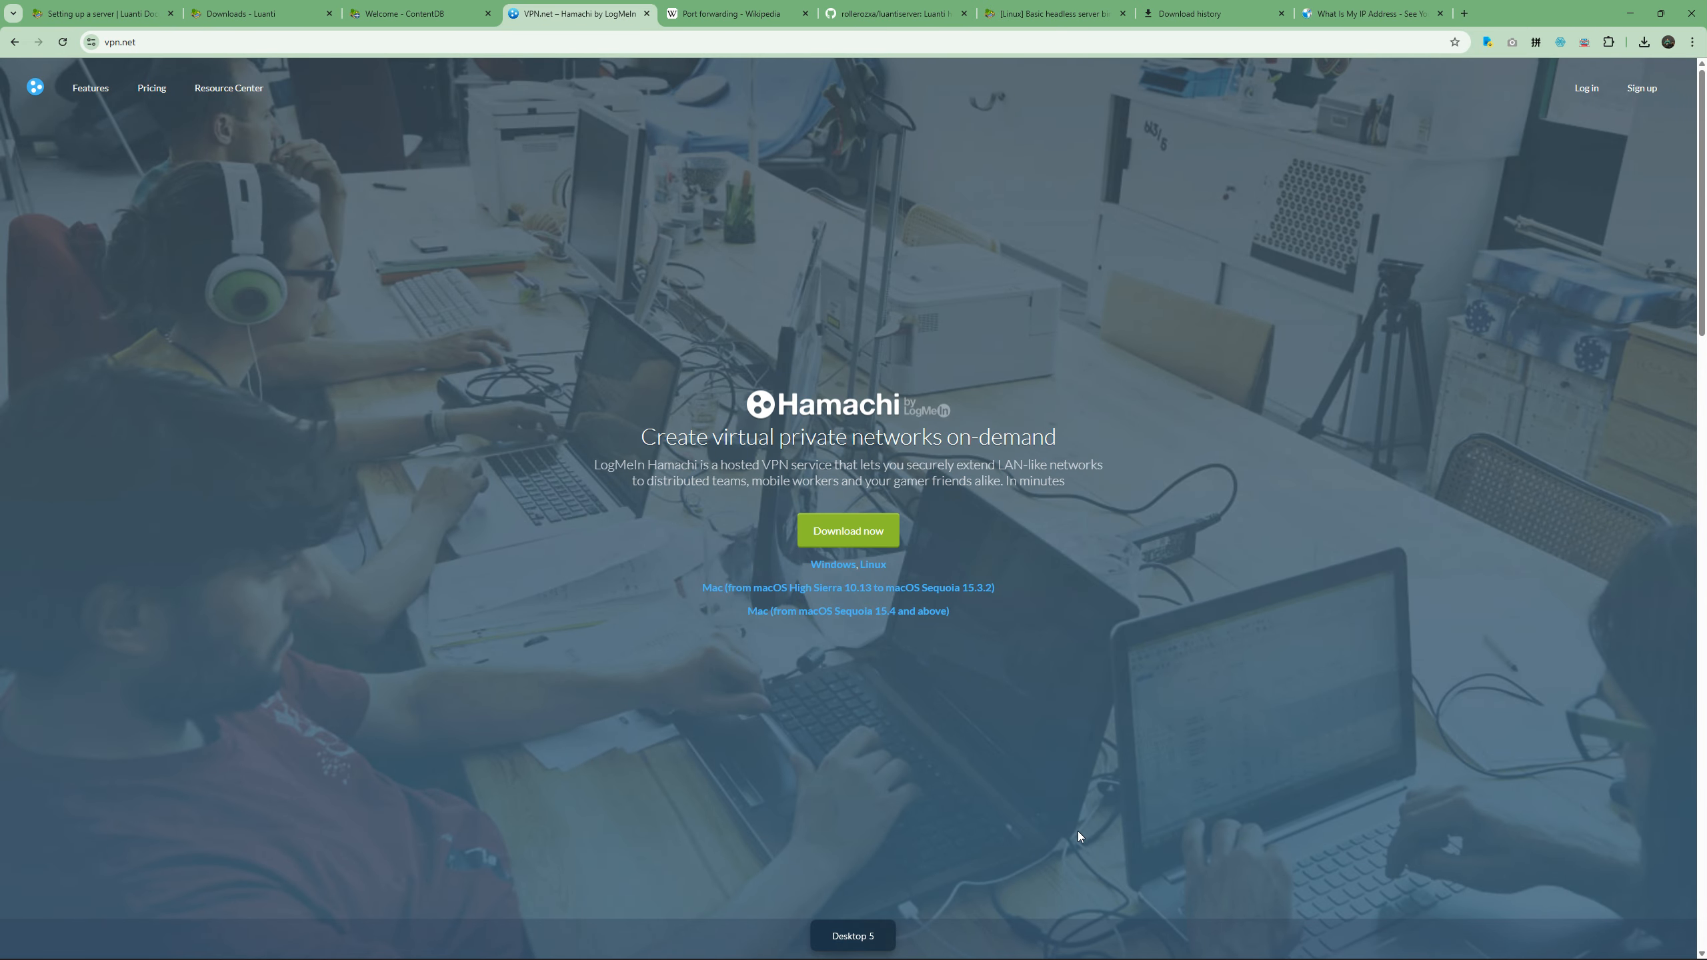
Switch to Luanti and enable Host Server and Announce Server for the Let's Survive! world.
mouse_move(1067, 955)
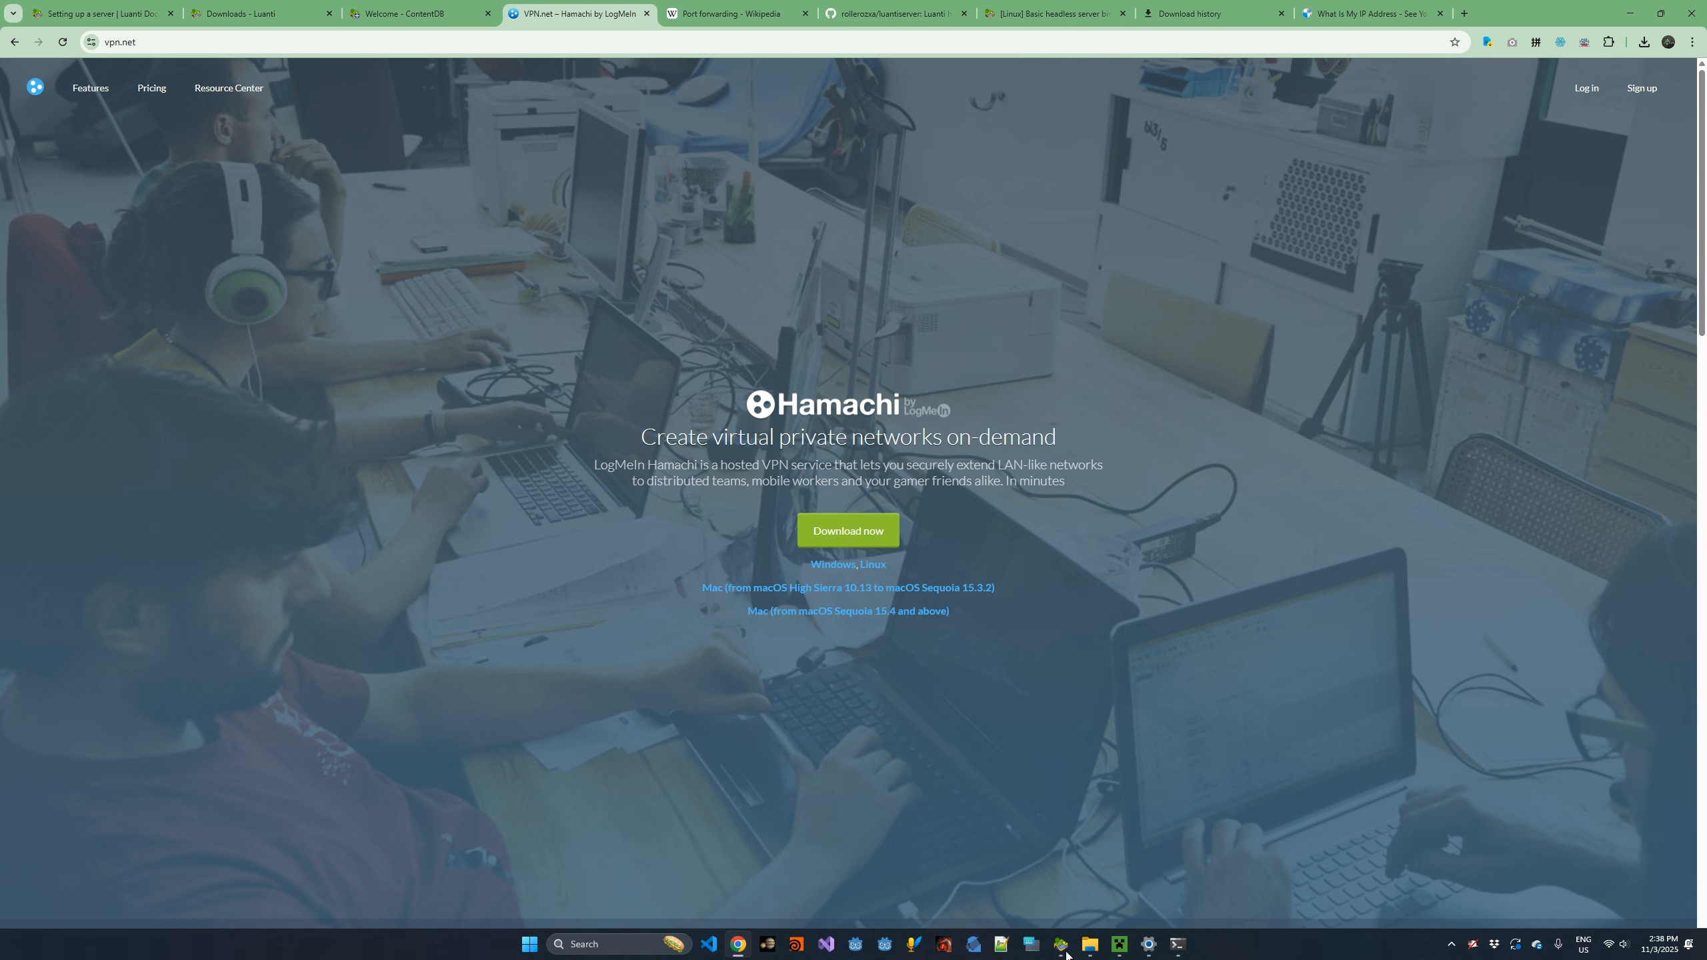
left_click(1069, 901)
left_click(443, 245)
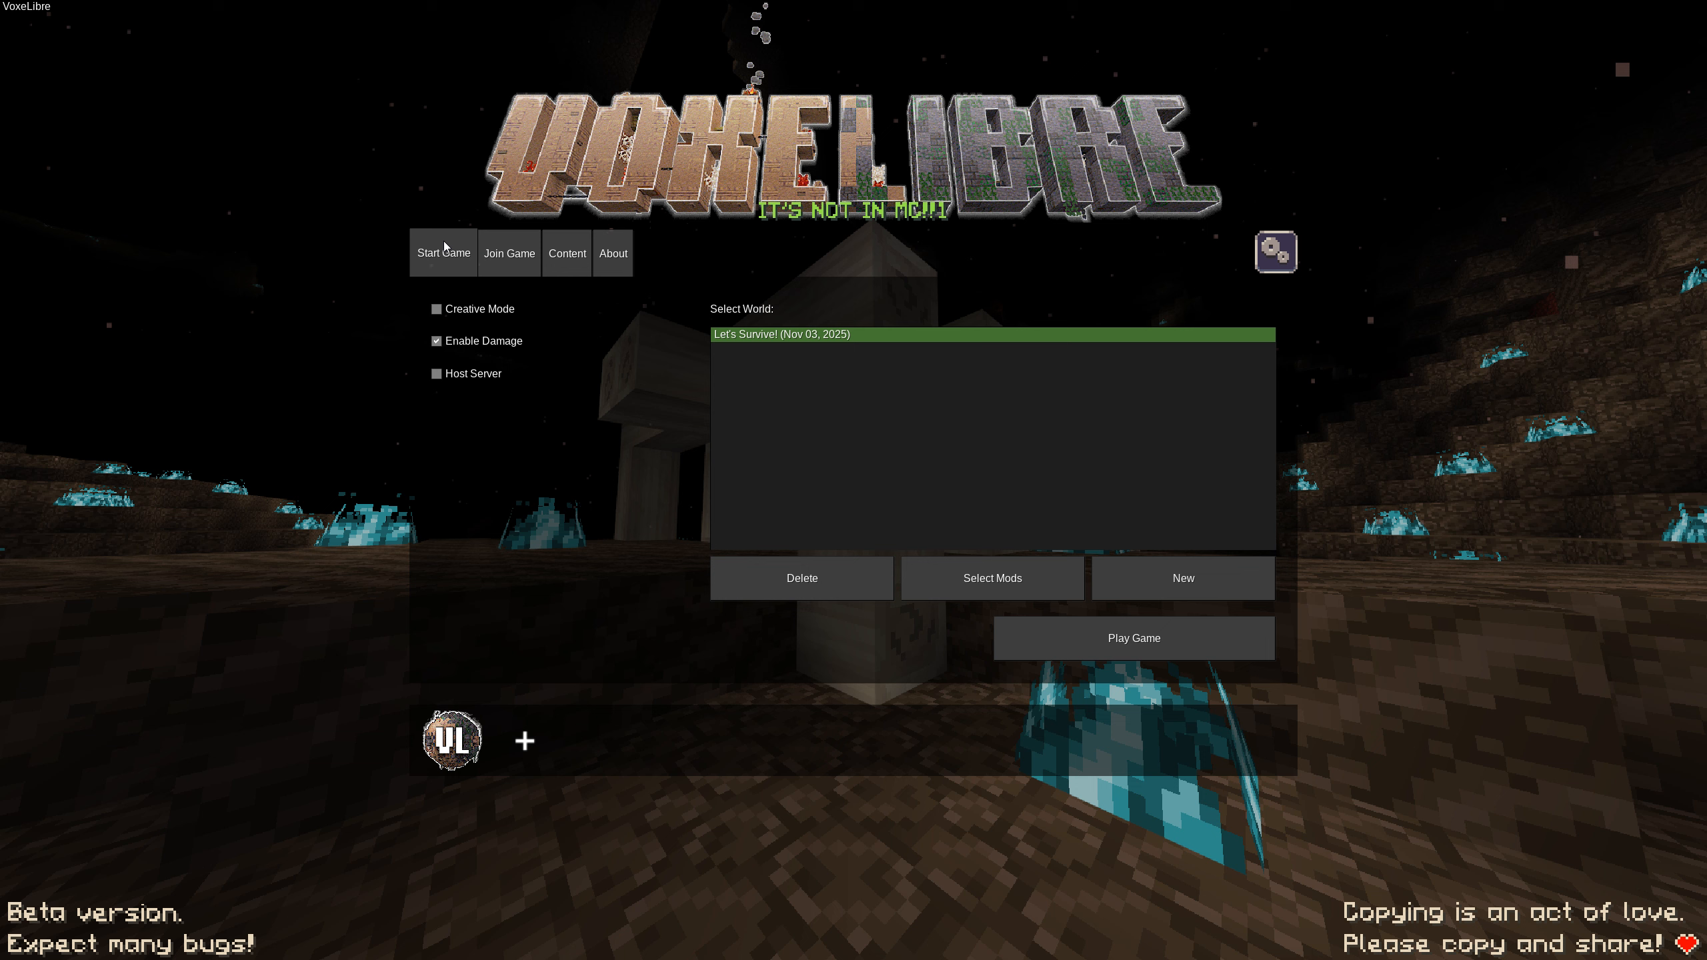
left_click(478, 375)
left_click(472, 407)
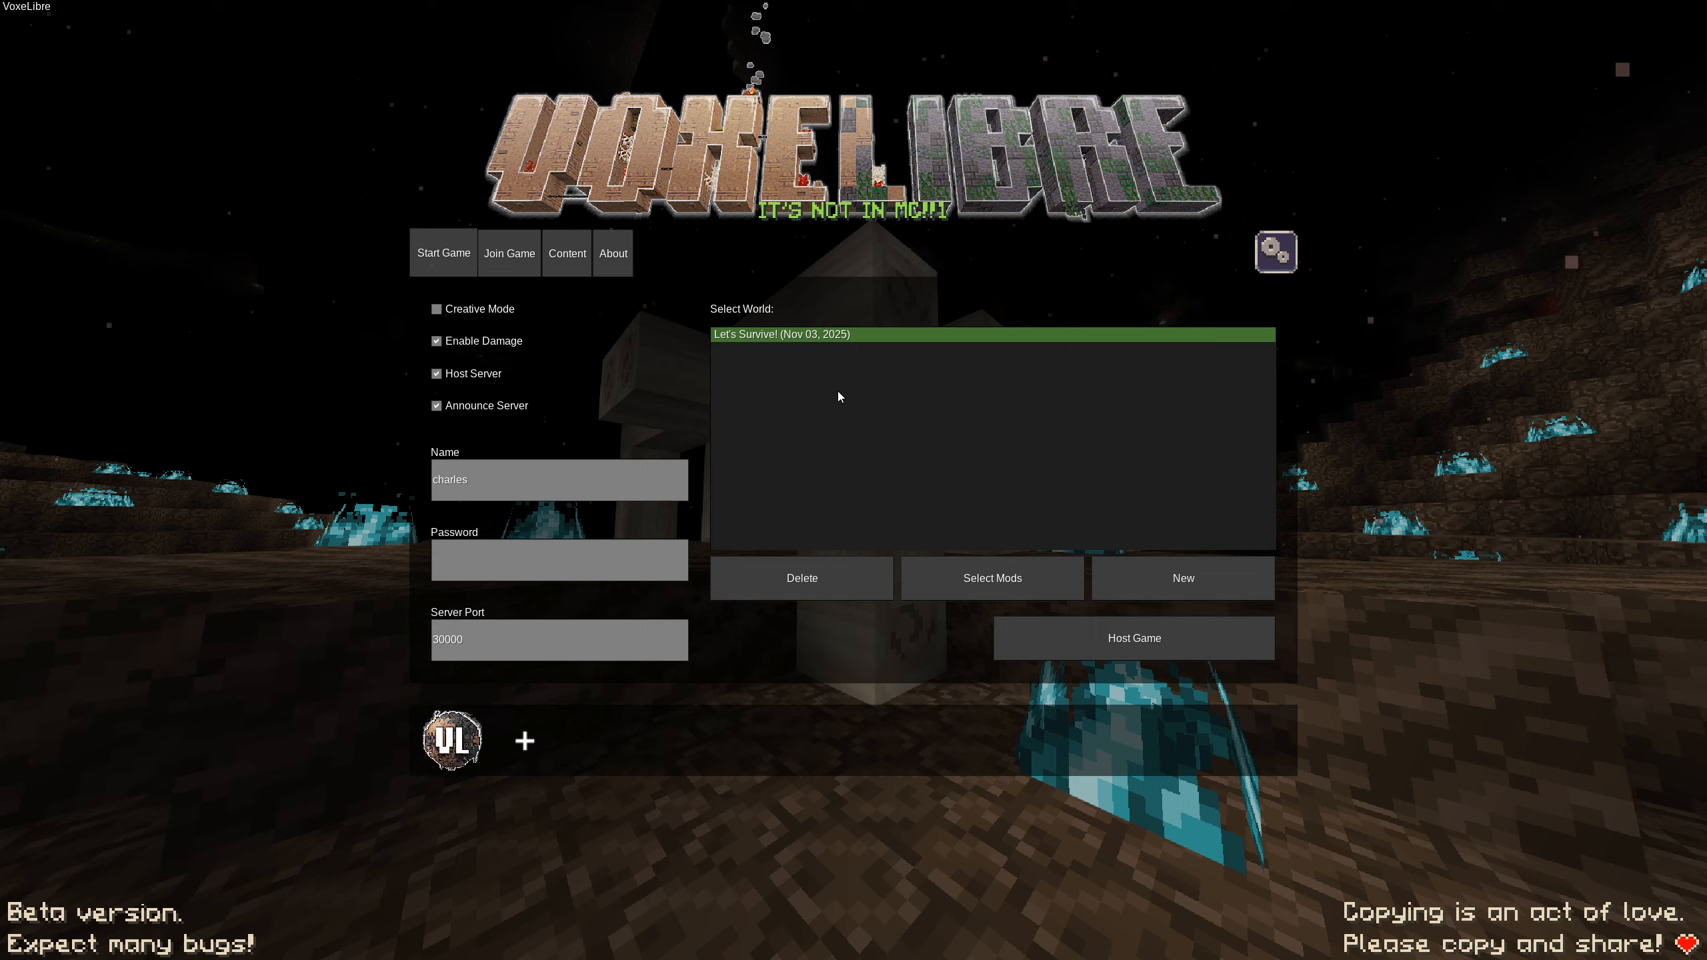
Switch to WinSCP and examine the uploaded archives and the games and worlds folders in the Droplet's luanti directory.
key("alt+Tab")
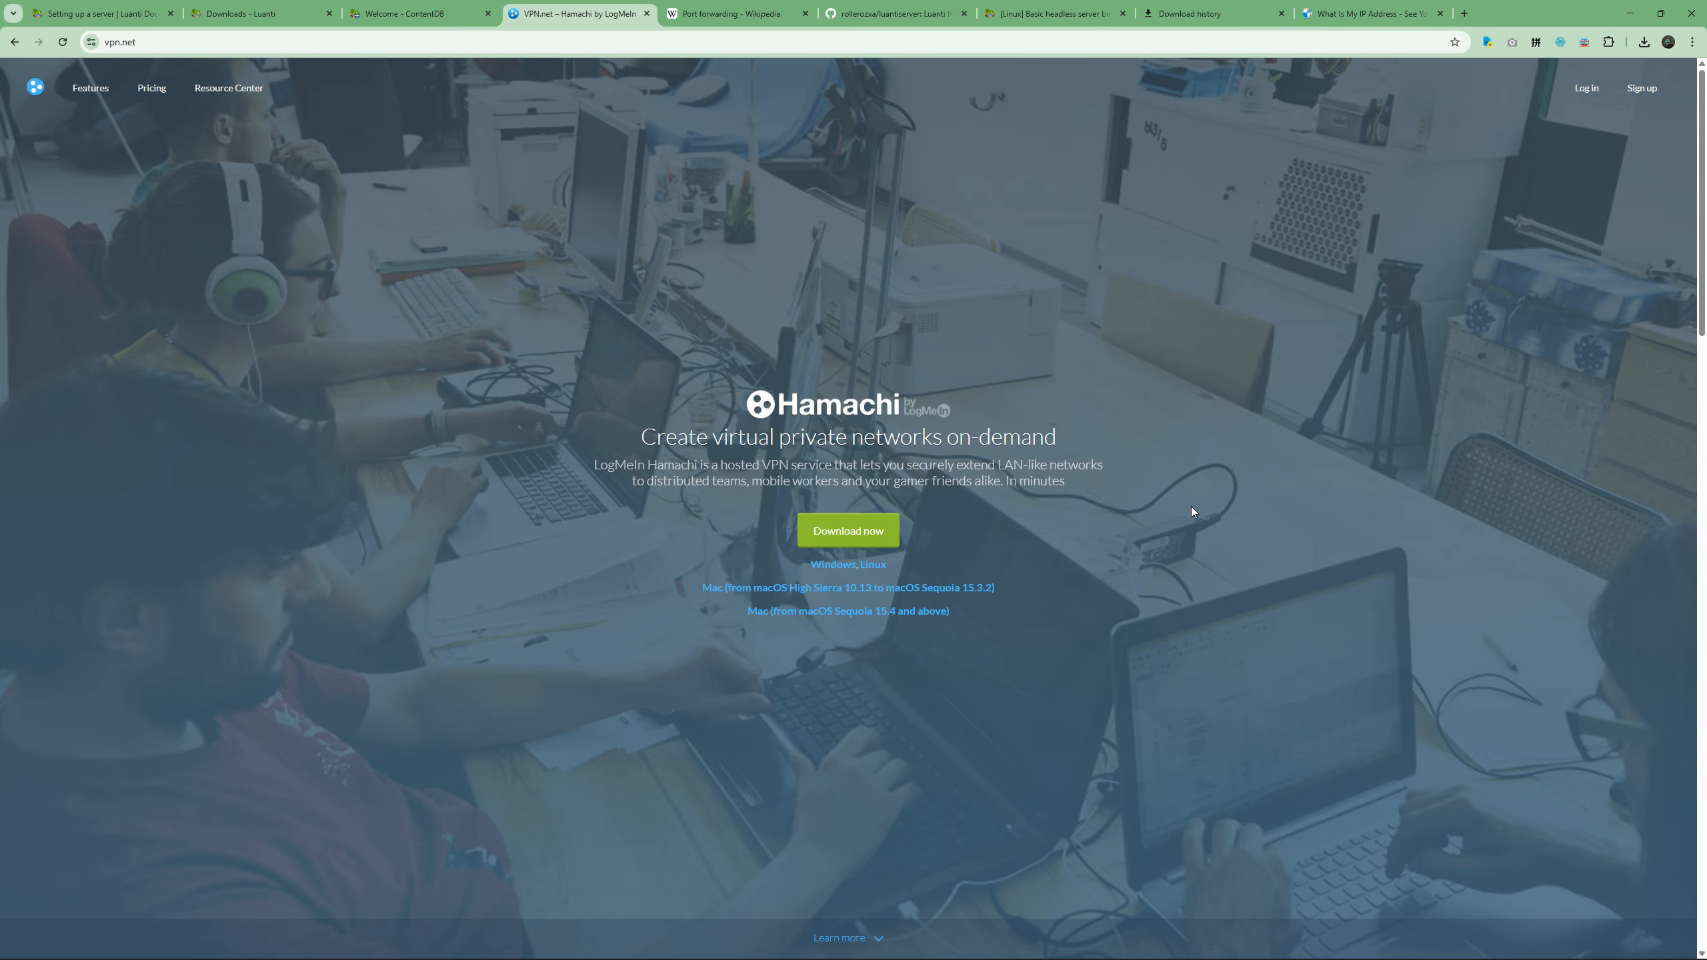
key("ctrl+super+Right")
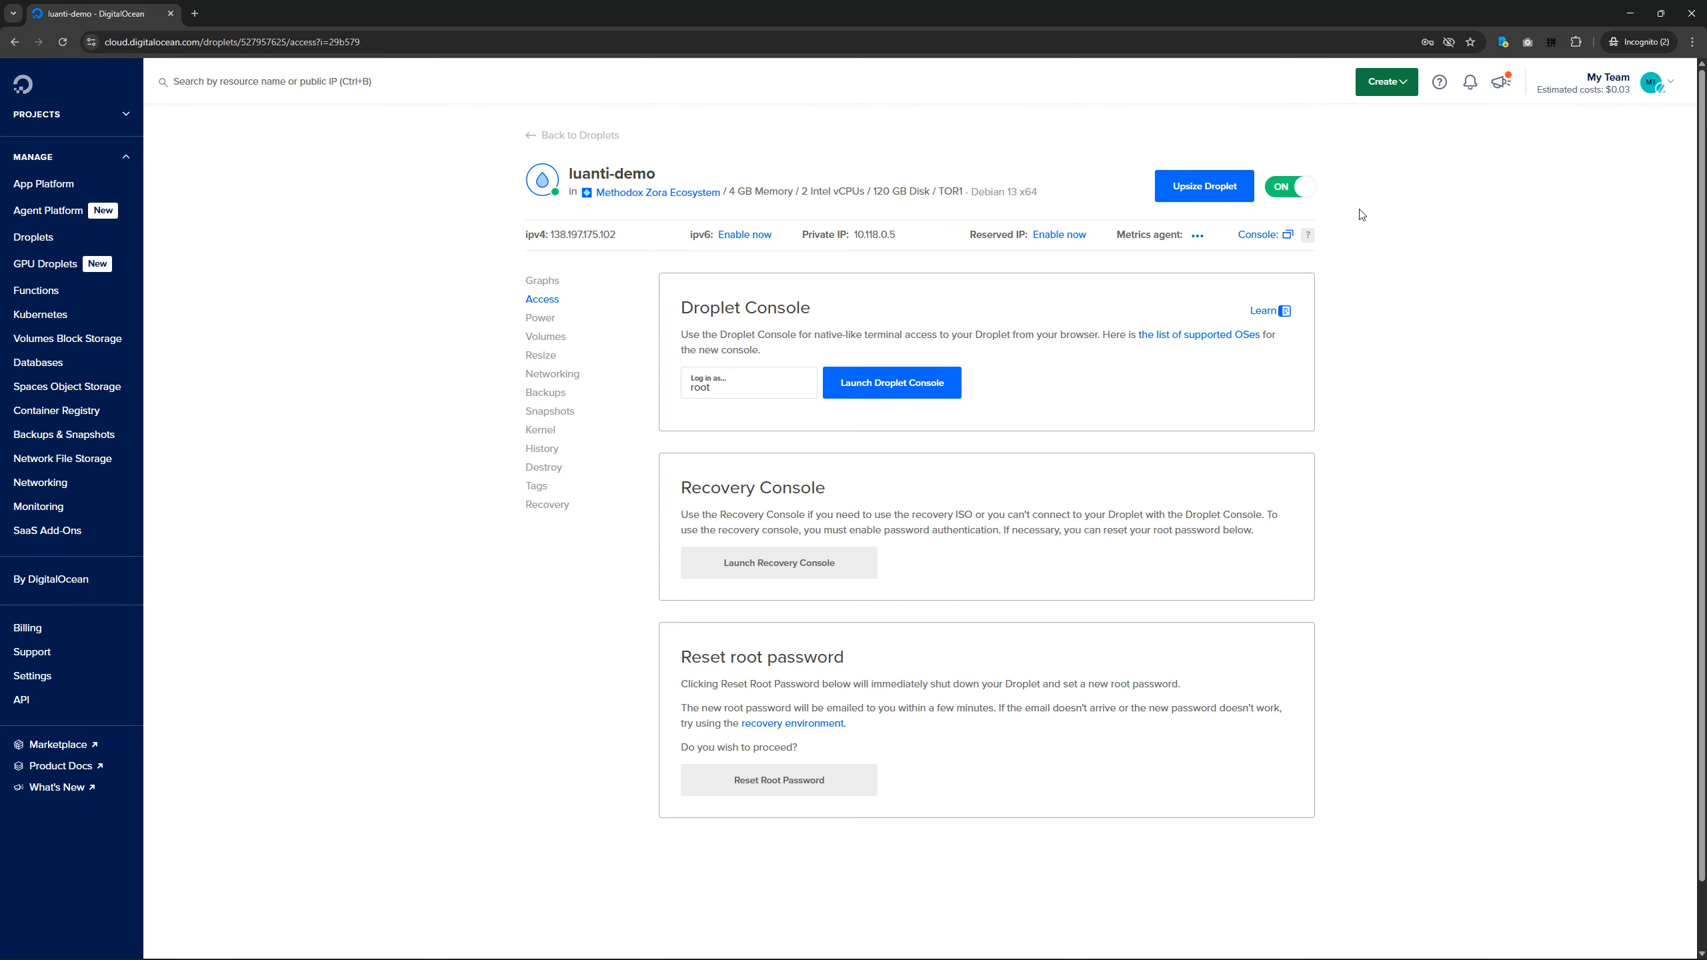
left_click(1164, 951)
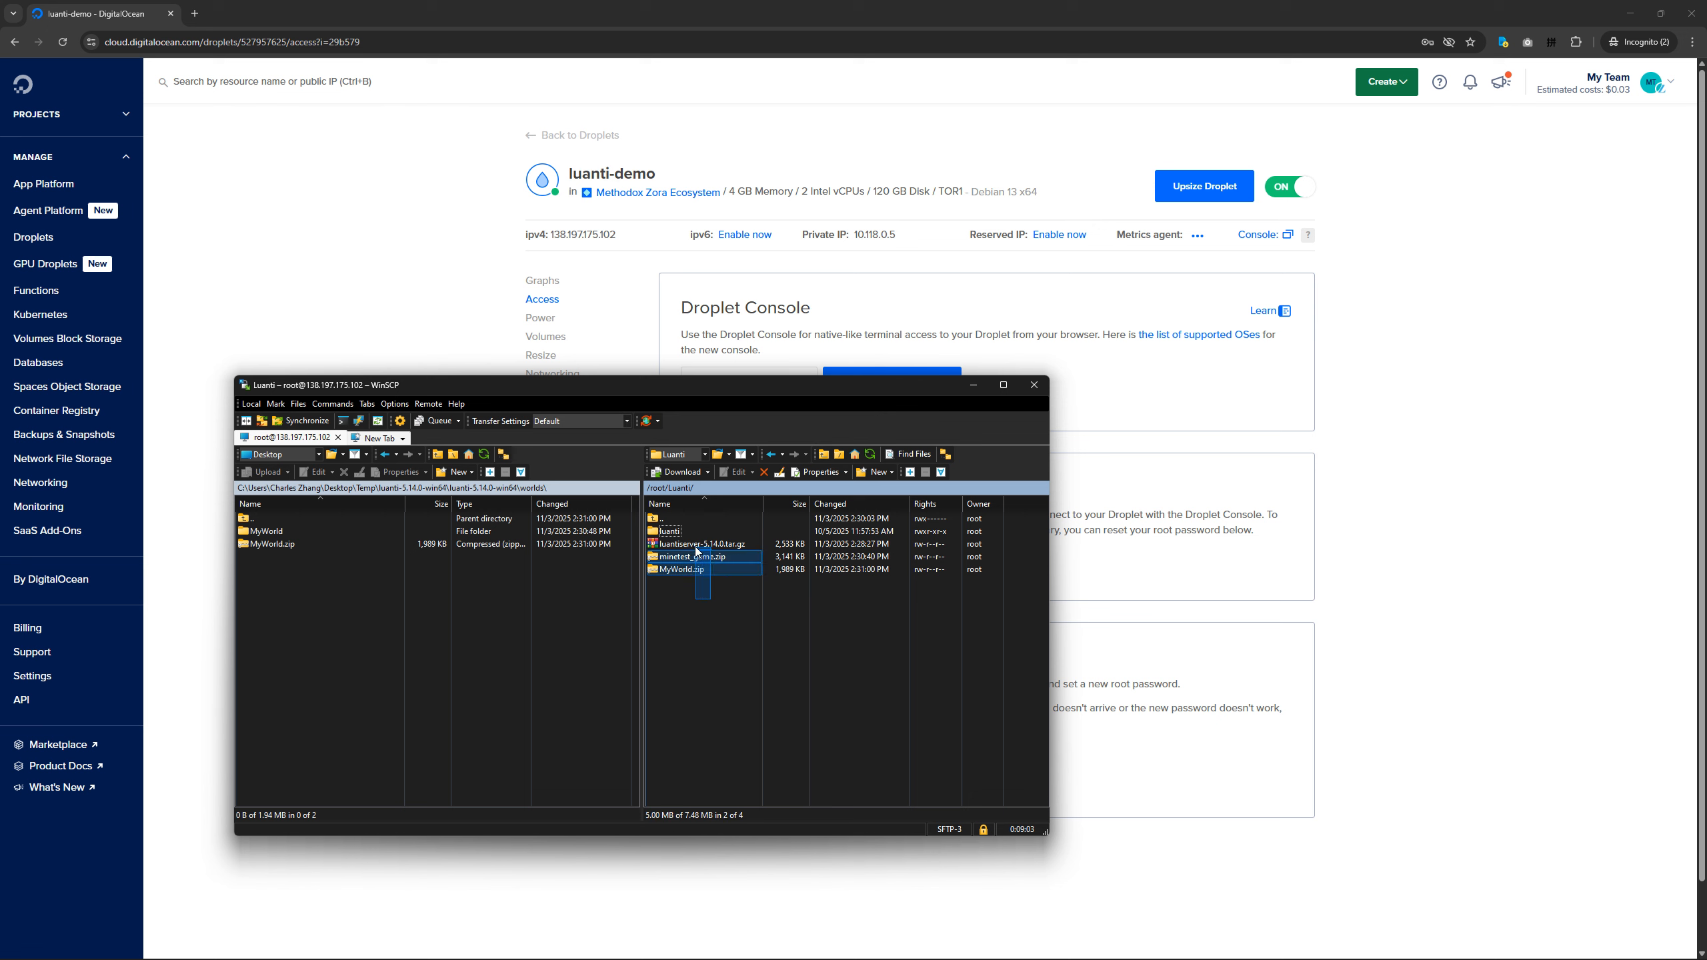
left_click(709, 545)
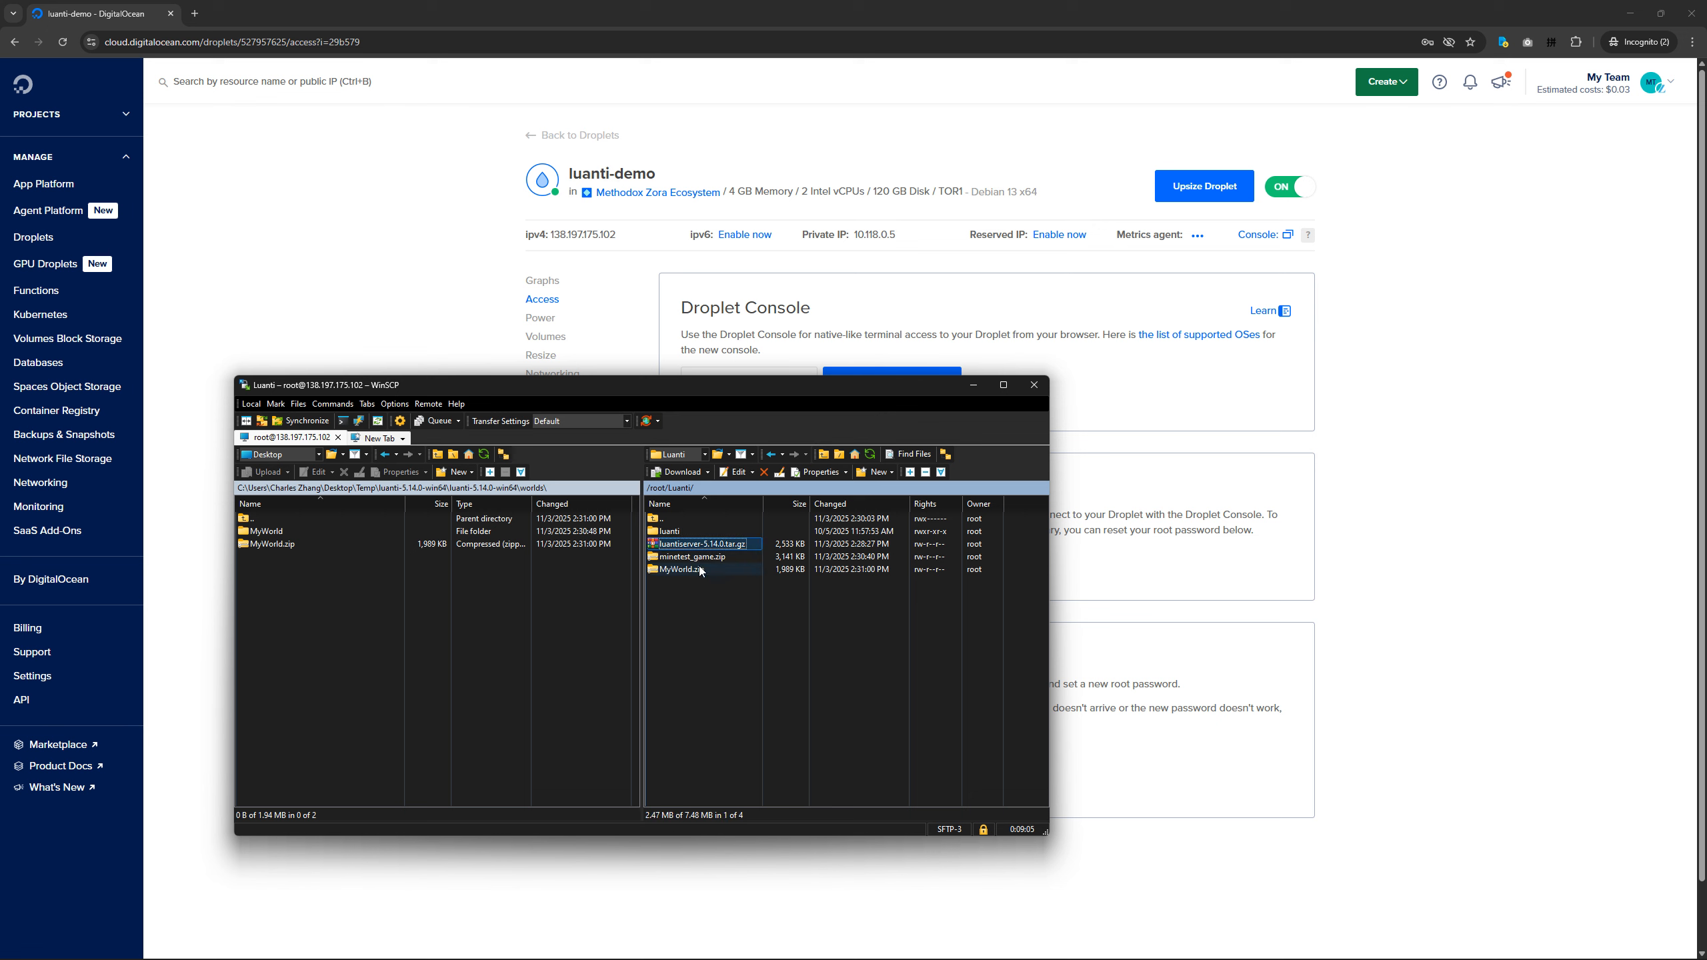
left_click(699, 569)
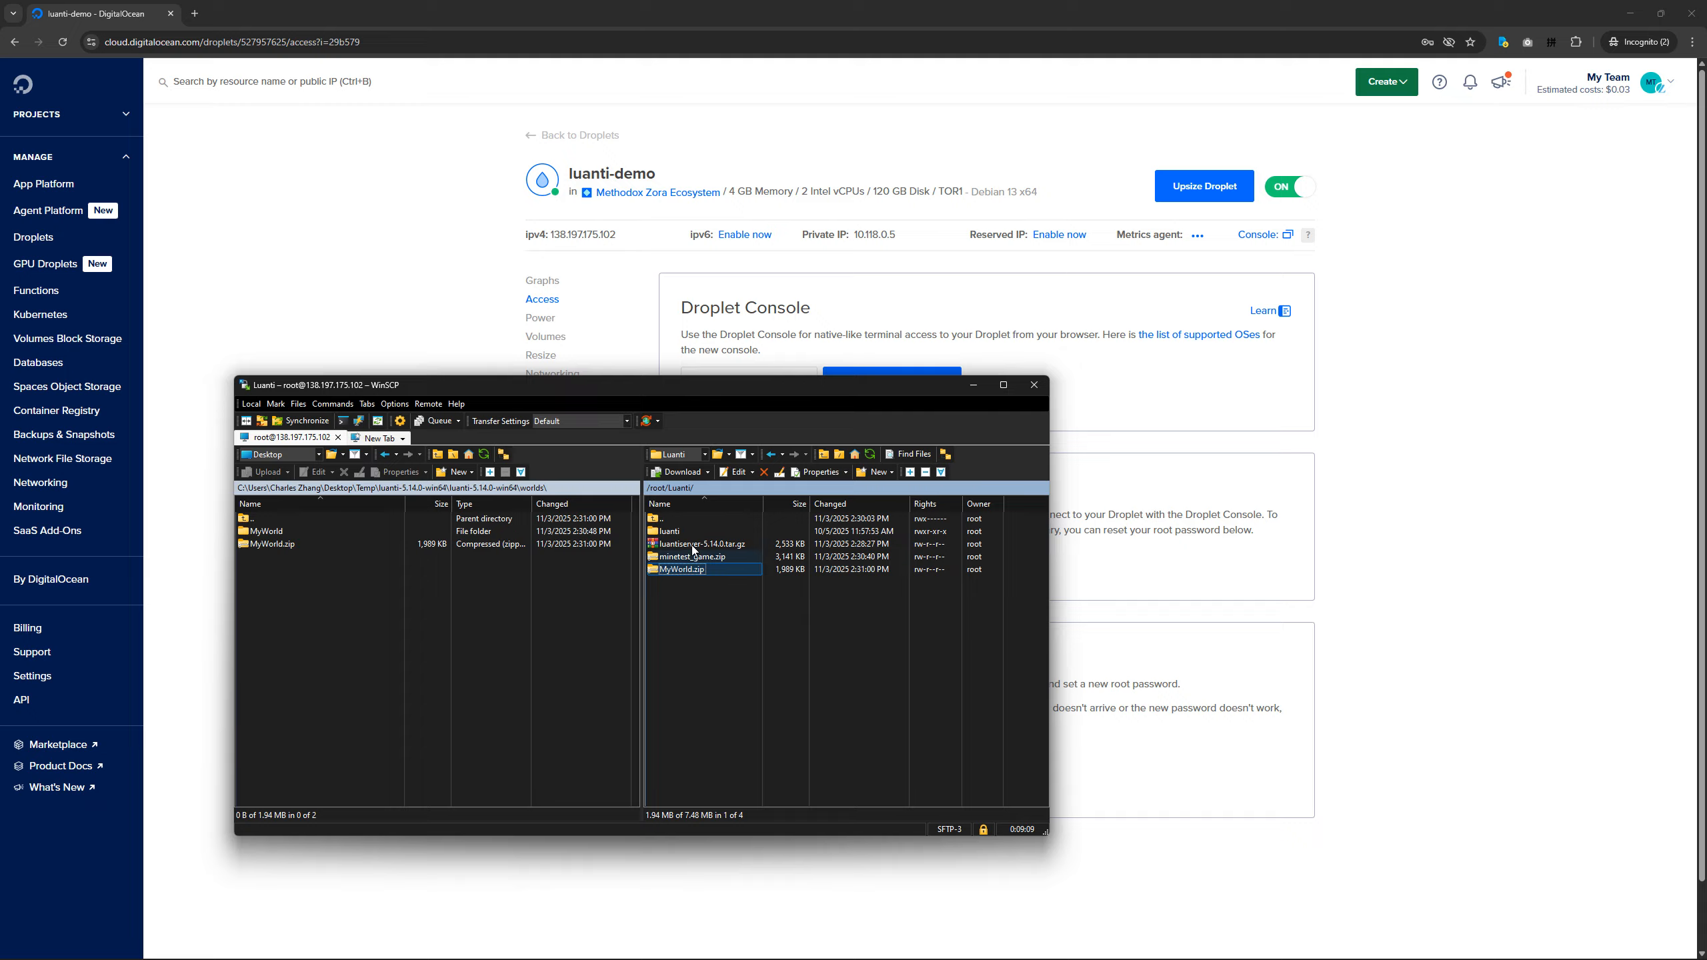
double_click(672, 537)
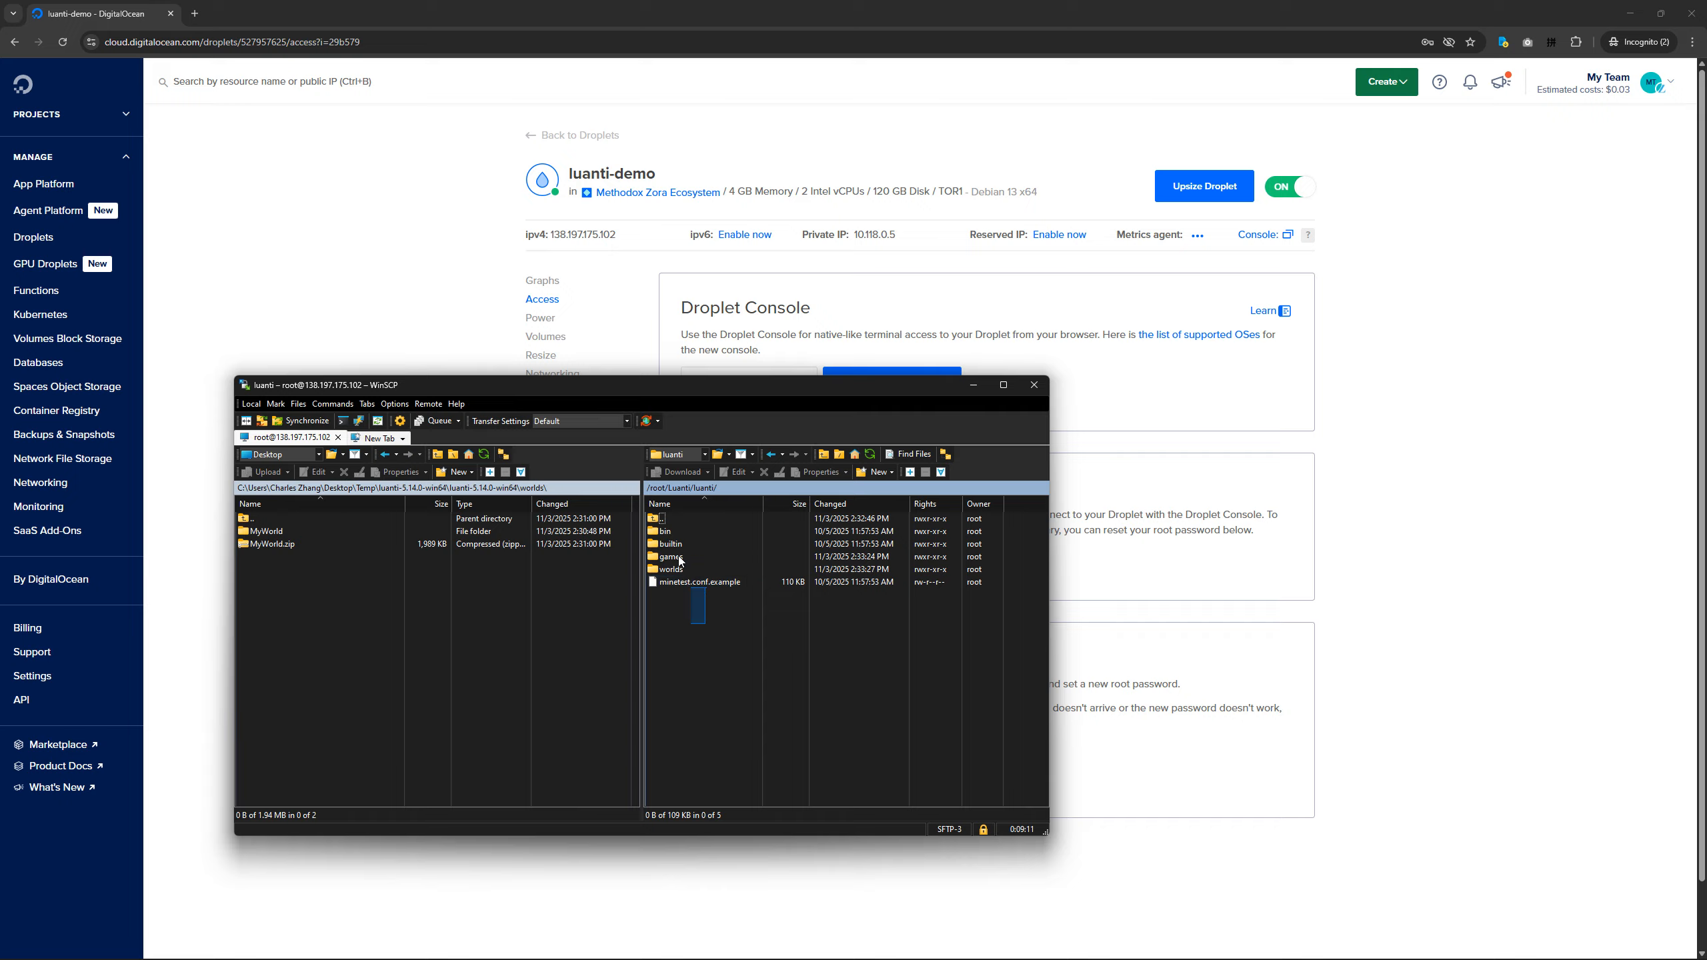
left_click(685, 558)
double_click(686, 560)
double_click(663, 521)
double_click(676, 570)
double_click(663, 521)
Switch to the Droplet web console and list the contents of the luanti folder with ls.
mouse_move(1165, 957)
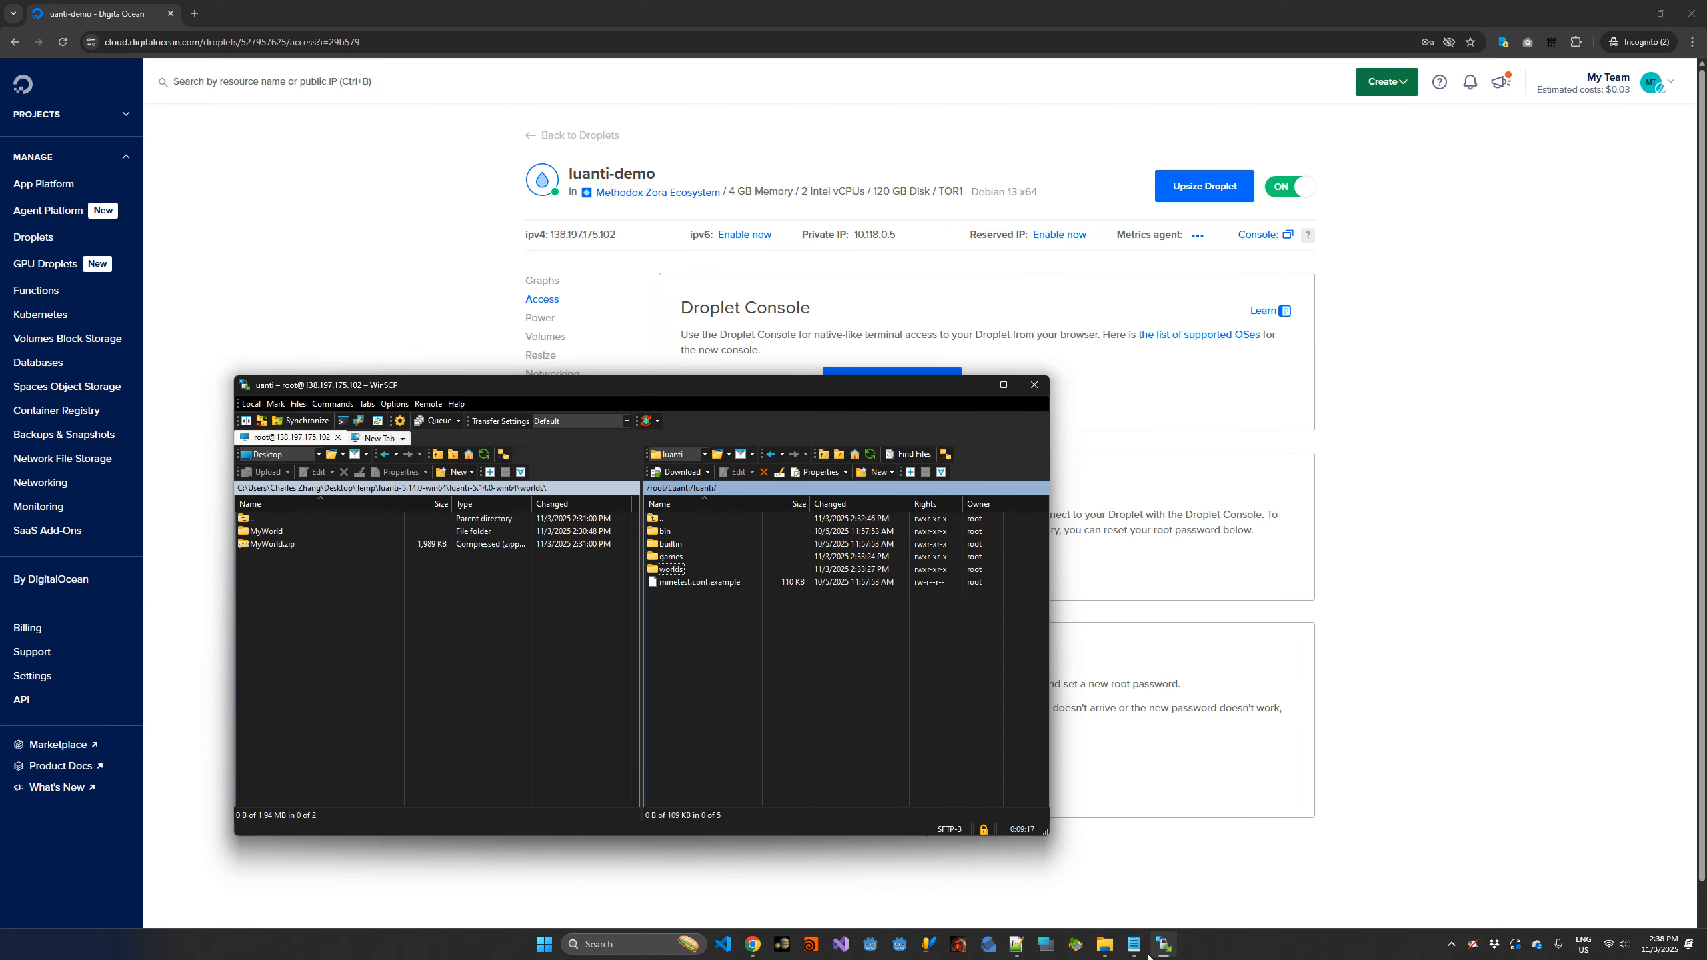
mouse_move(753, 945)
left_click(835, 873)
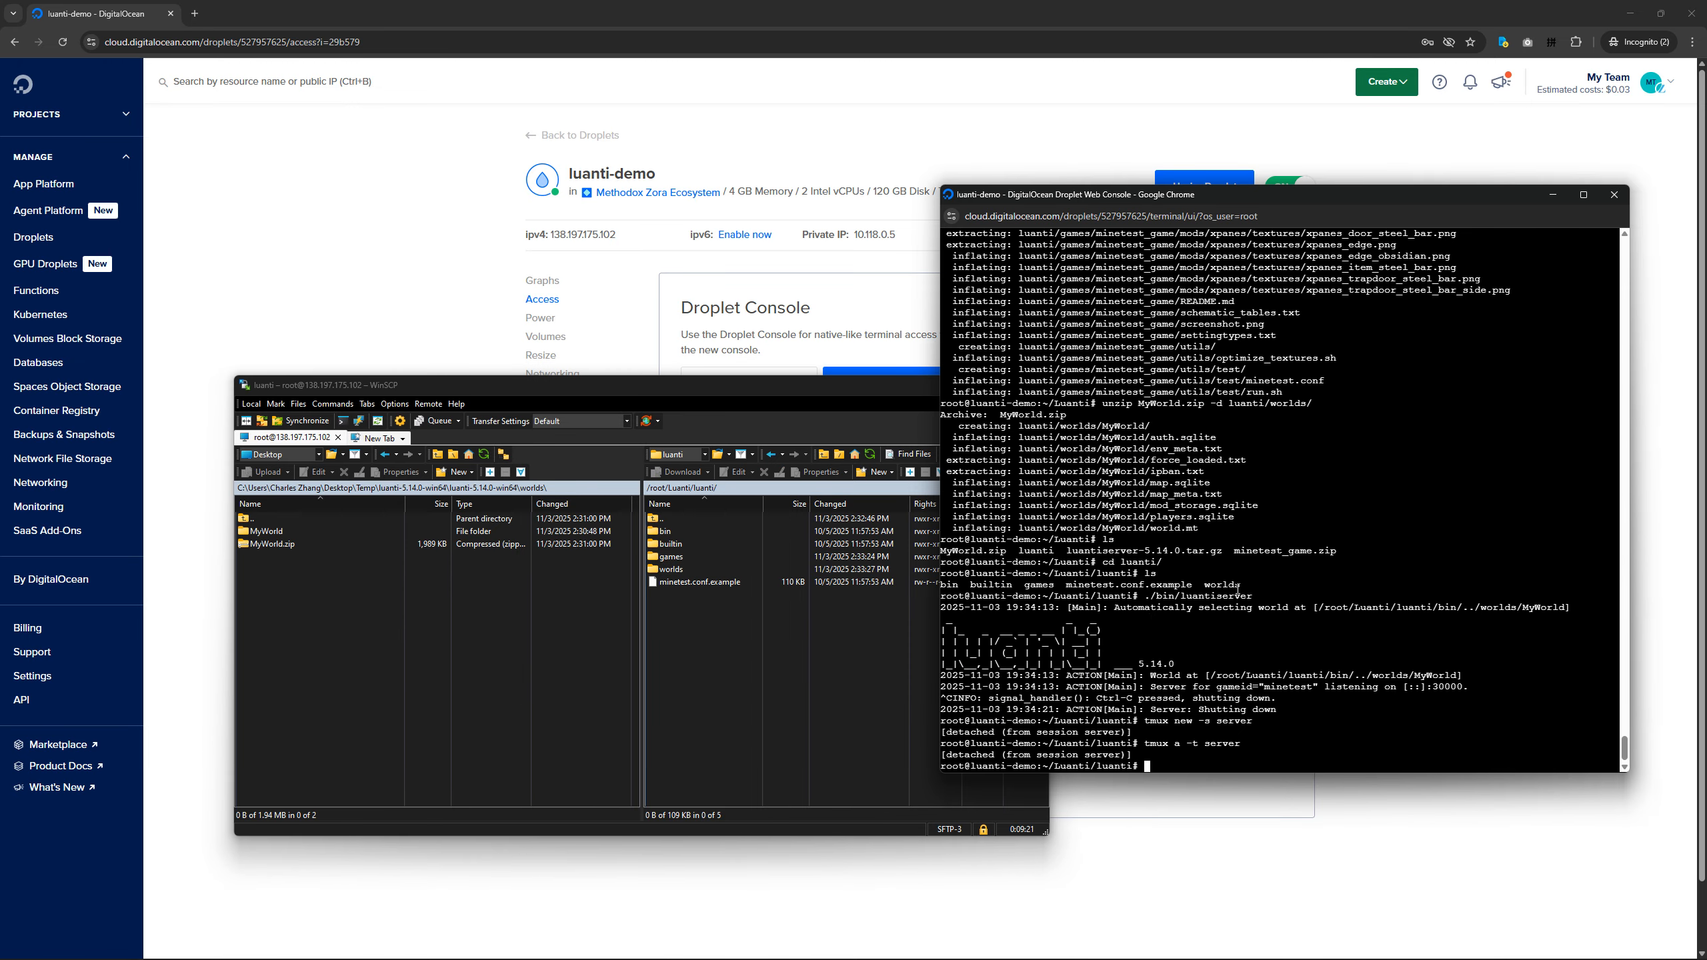
type("./bi")
key("BackSpace")
key("BackSpace")
key("BackSpace")
key("BackSpace")
type("ls")
key("Return")
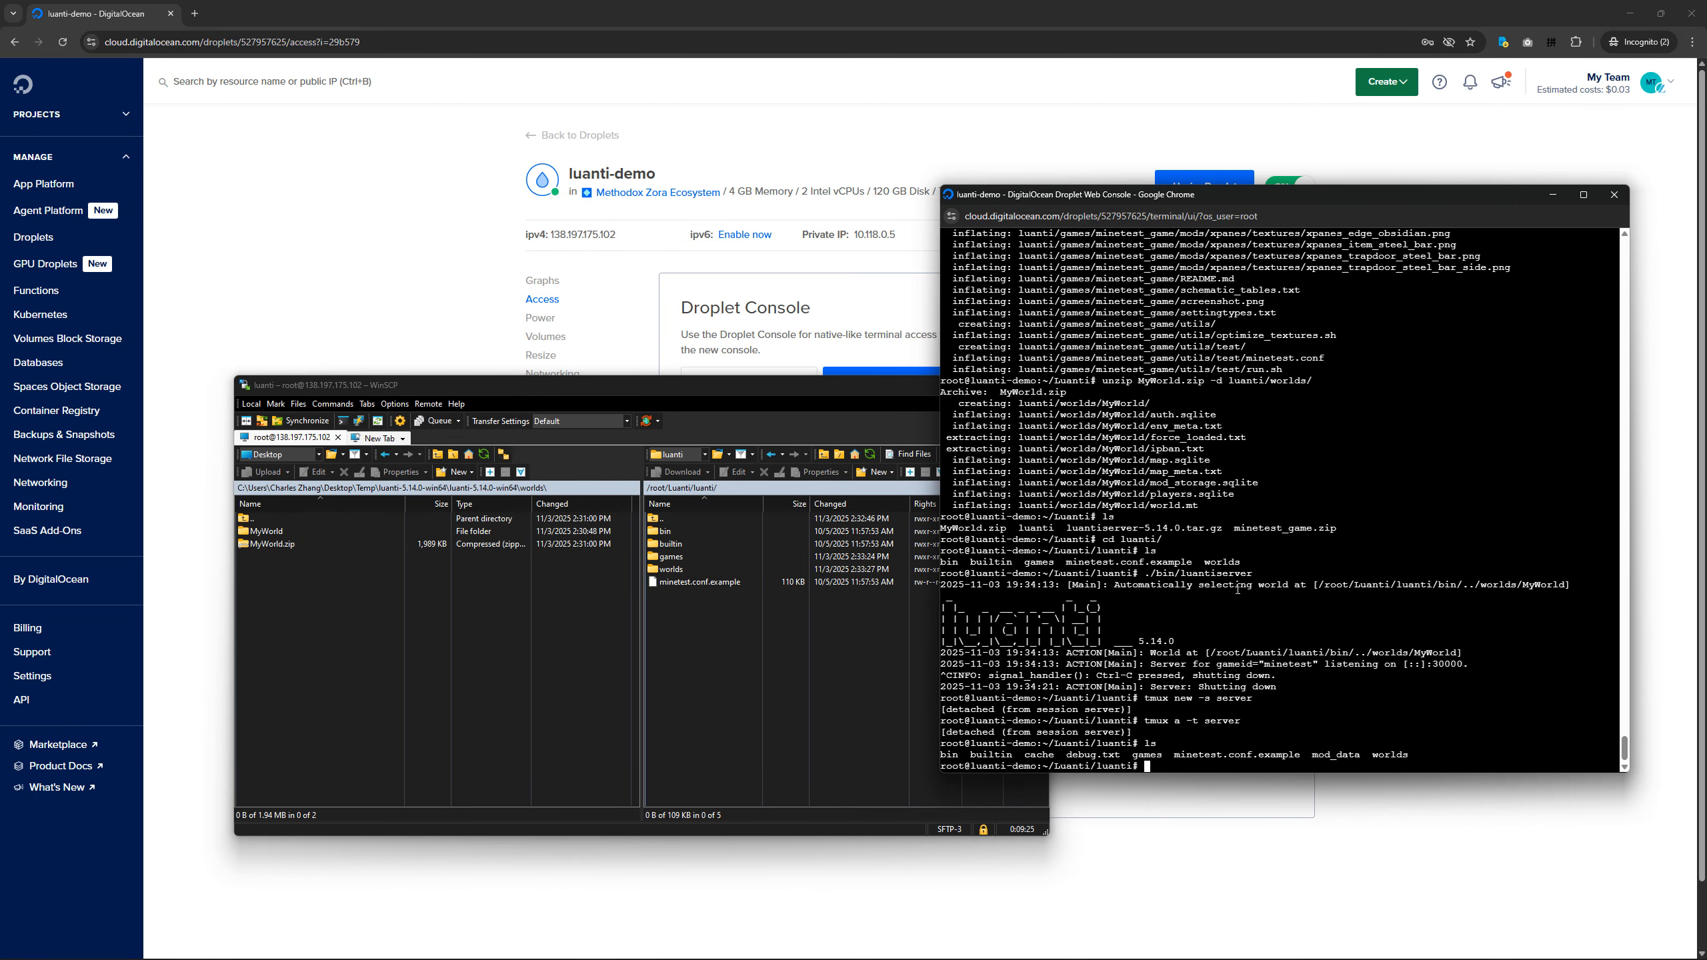
Enter the server launch command ./bin/luantiserver at the Droplet console prompt.
type("./bin/")
key("Tab")
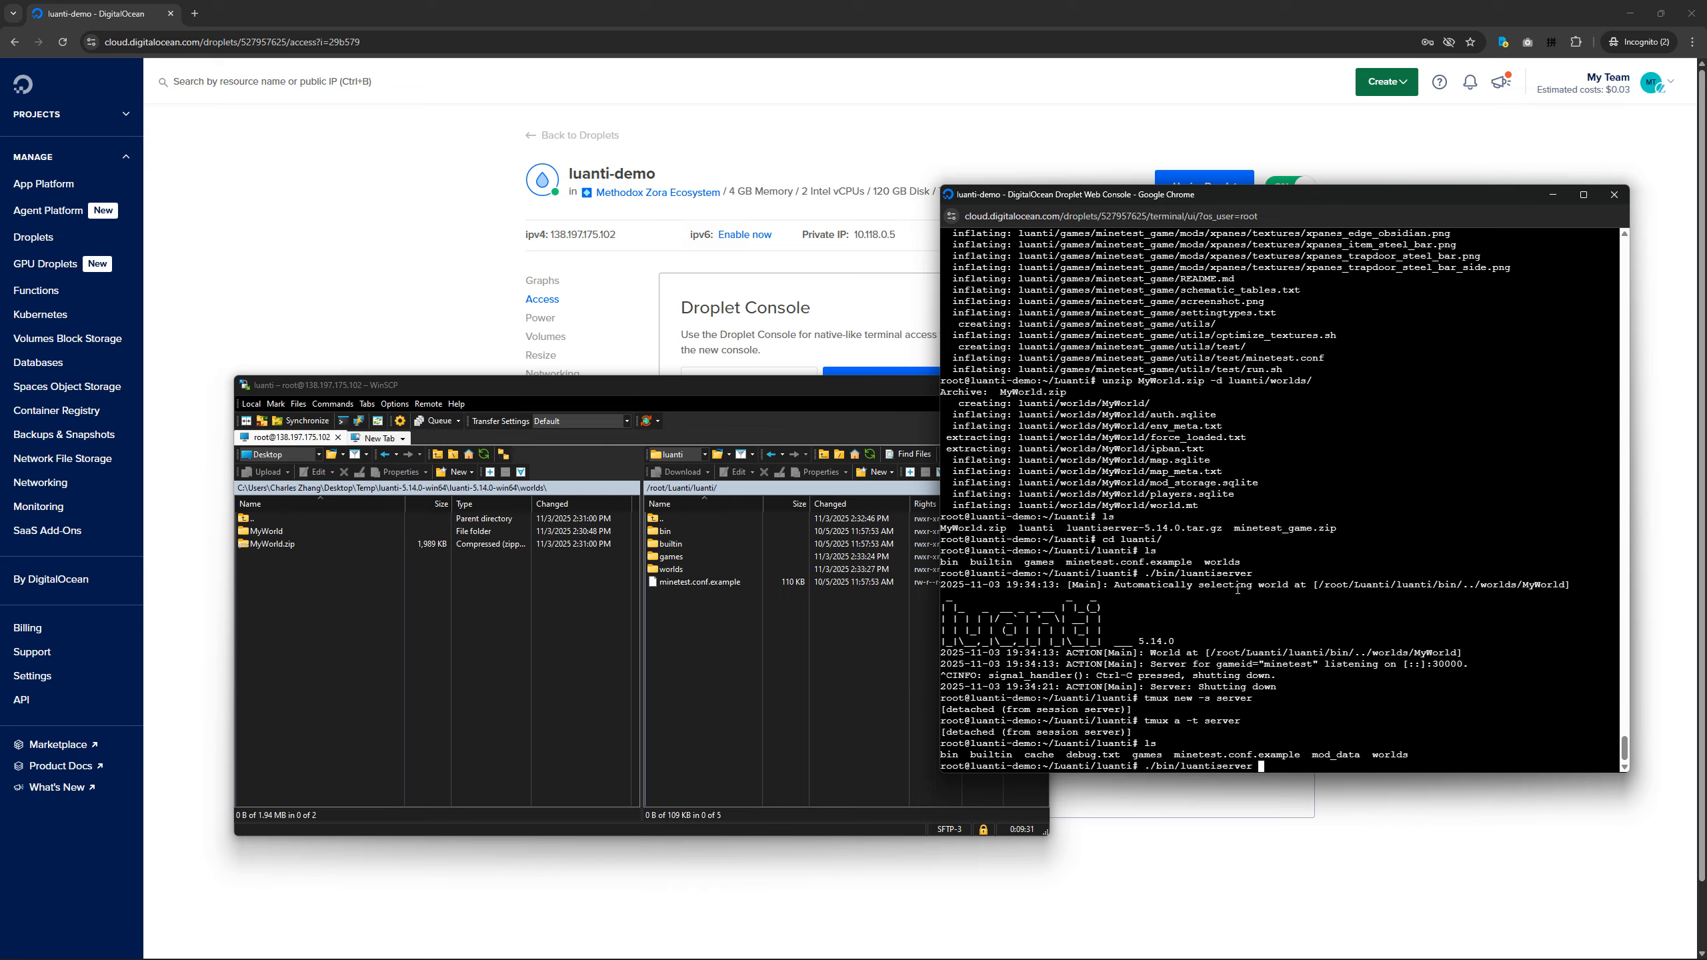